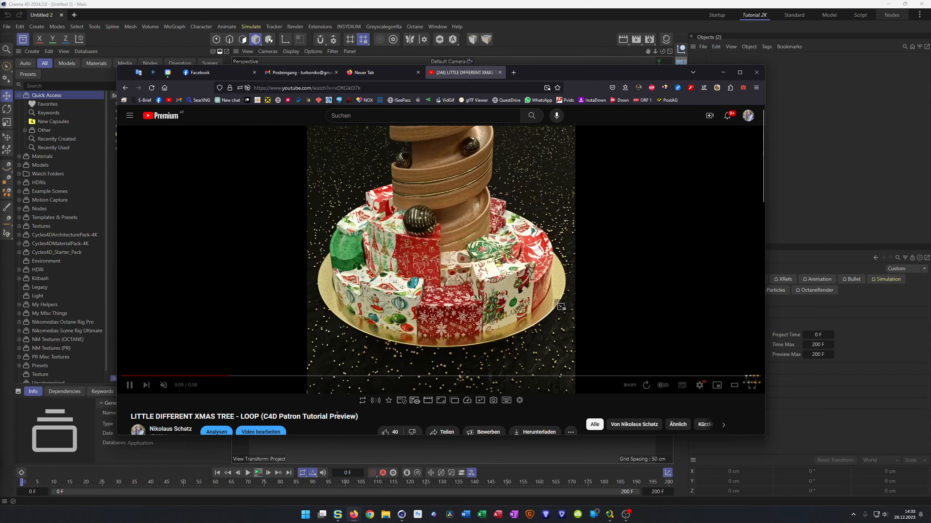
Step: Review the reference video of the looping Christmas tree animation, focusing on the ring of gift-wrapped wedge segments at the base
{"action": "scroll", "coordinate": [276, 408], "scroll_direction": "down", "scroll_amount": 1}
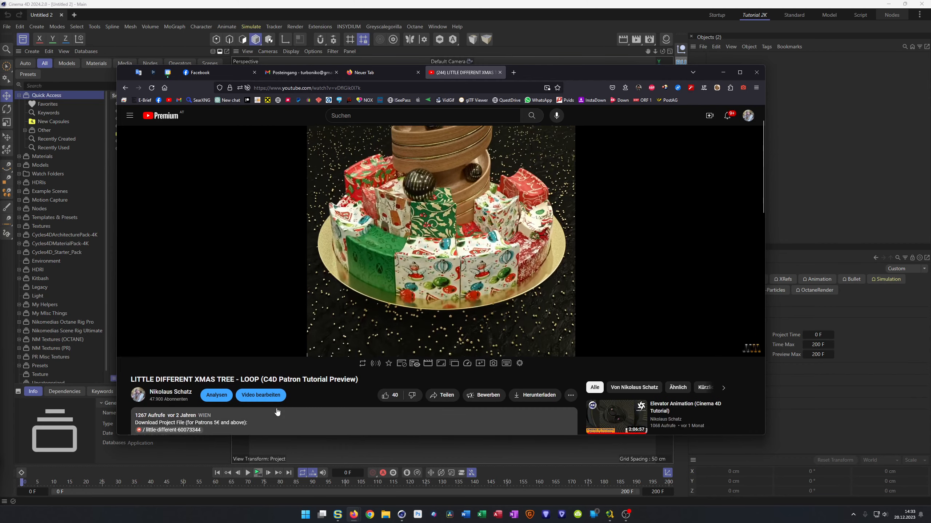
{"action": "scroll", "coordinate": [279, 386], "scroll_direction": "up", "scroll_amount": 1}
{"action": "scroll", "coordinate": [314, 386], "scroll_direction": "down", "scroll_amount": 1}
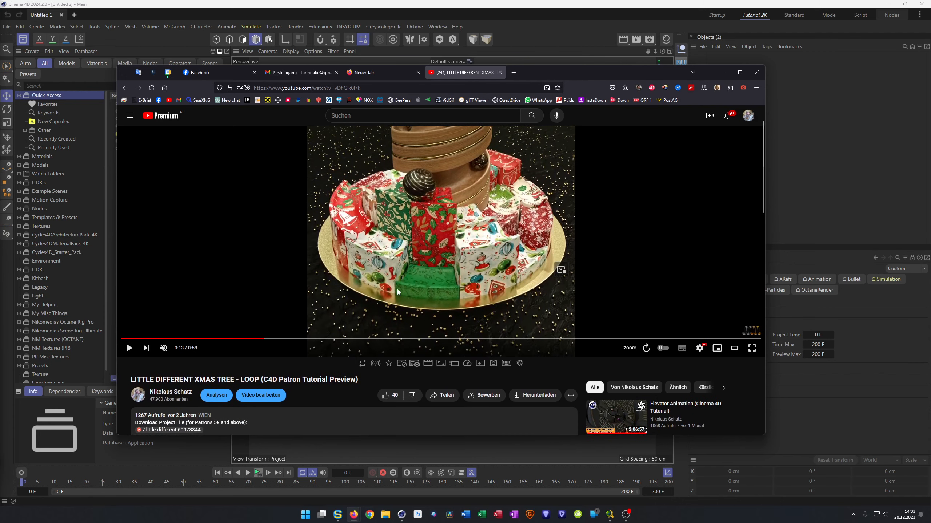
{"action": "scroll", "coordinate": [397, 289], "scroll_direction": "up", "scroll_amount": 1}
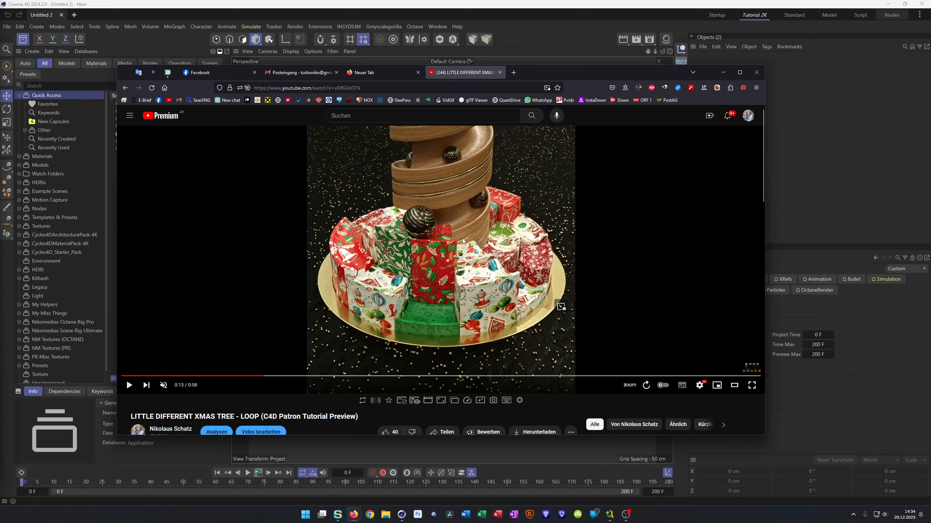
{"action": "left_click", "coordinate": [427, 242]}
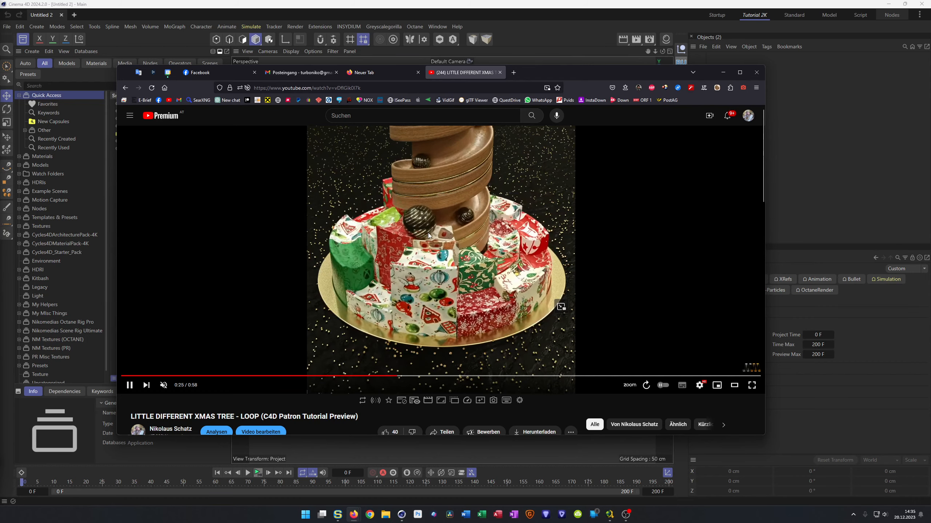
{"action": "left_click", "coordinate": [439, 220]}
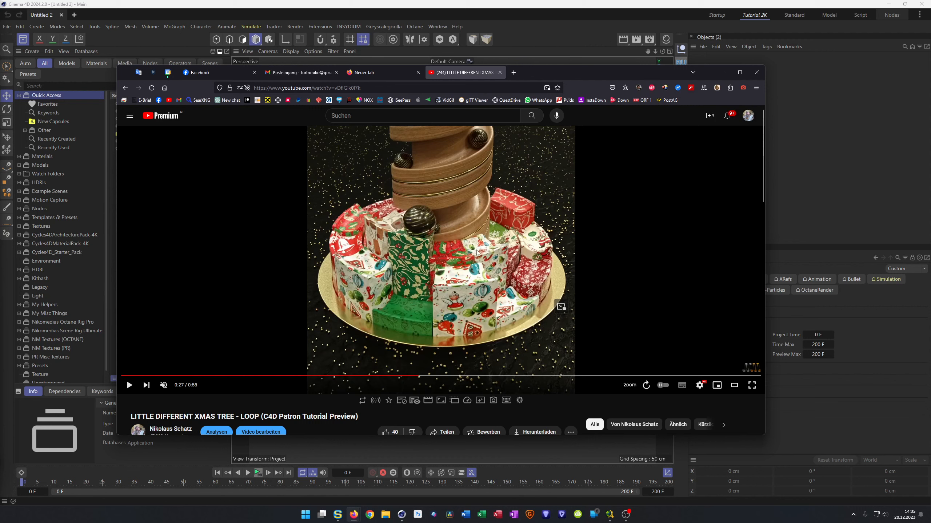
Step: Switch to Cinema 4D and add a Tube primitive to the empty scene
{"action": "left_click", "coordinate": [567, 47]}
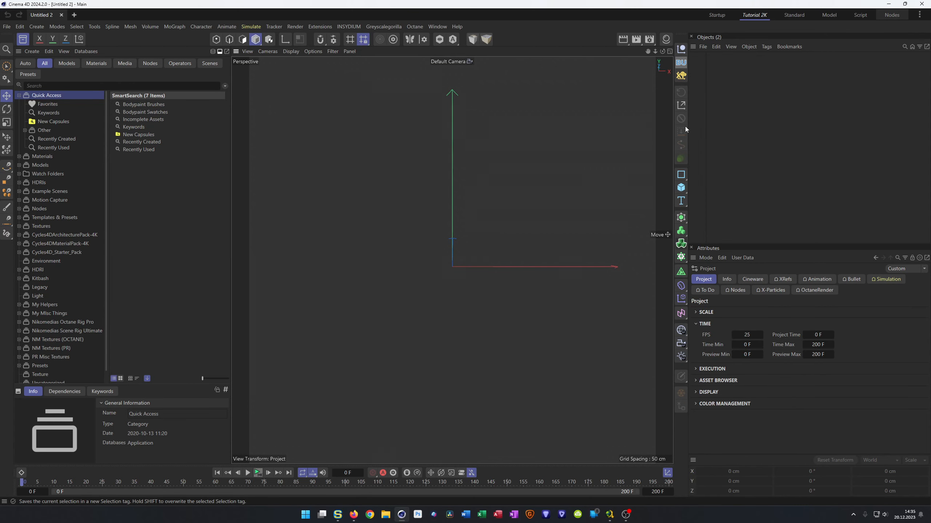
{"action": "left_click", "coordinate": [680, 188]}
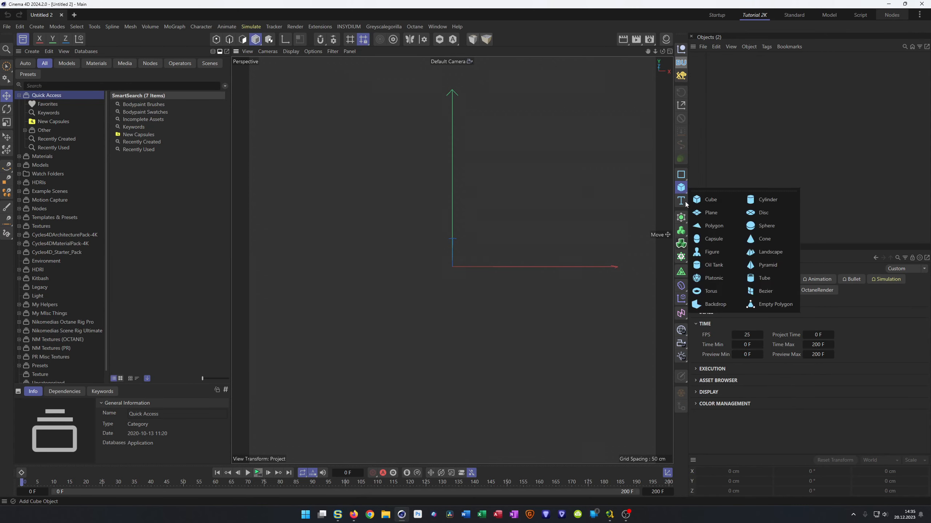
{"action": "left_click", "coordinate": [770, 280]}
{"action": "scroll", "coordinate": [474, 269], "scroll_direction": "up", "scroll_amount": 4}
{"action": "left_click_drag", "start_coordinate": [493, 241], "coordinate": [490, 214], "text": "alt"}
{"action": "middle_click_drag", "start_coordinate": [492, 232], "coordinate": [488, 326], "text": "alt"}
{"action": "left_click_drag", "start_coordinate": [473, 289], "coordinate": [479, 304], "text": "alt"}
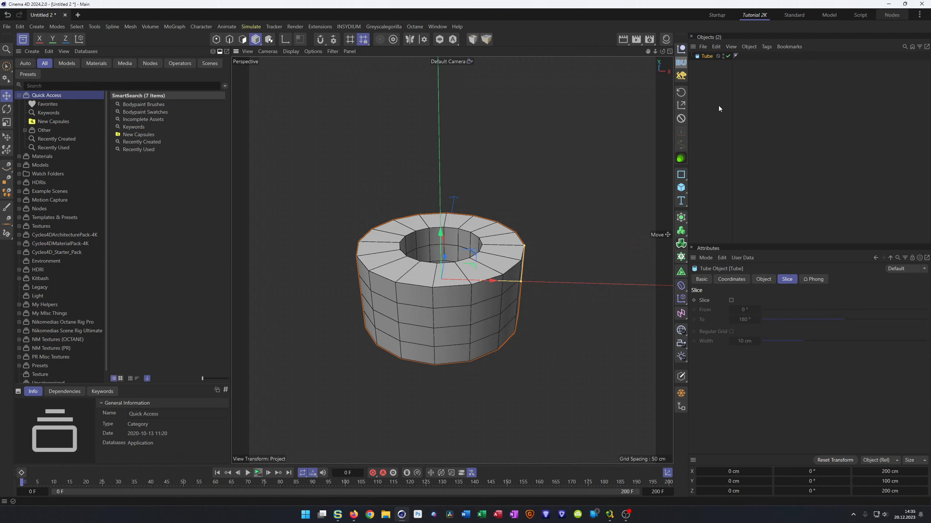
Step: Enable slicing on the tube and end the slice at 30° to leave a narrow wedge
{"action": "left_click", "coordinate": [731, 300]}
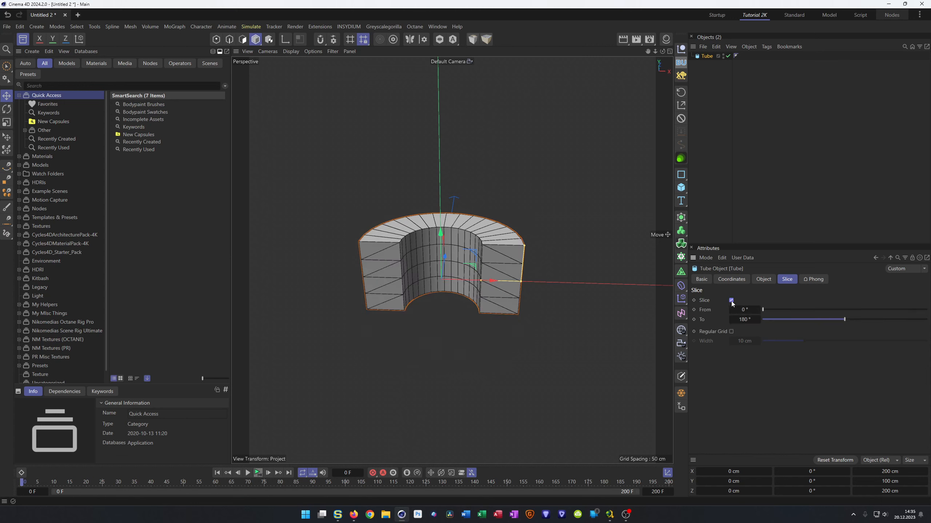
{"action": "left_click", "coordinate": [743, 319]}
{"action": "type", "text": "30"}
{"action": "key", "text": "Return"}
{"action": "left_click_drag", "start_coordinate": [604, 245], "coordinate": [541, 236], "text": "alt"}
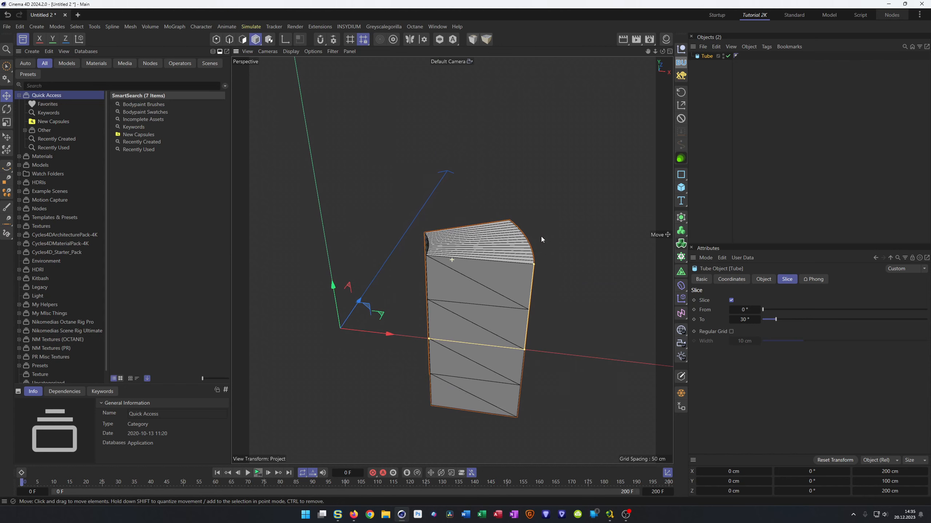
Step: Reduce the tube wedge's rotation segments to 4 and inspect its shape
{"action": "left_click", "coordinate": [763, 278]}
{"action": "left_click", "coordinate": [762, 320]}
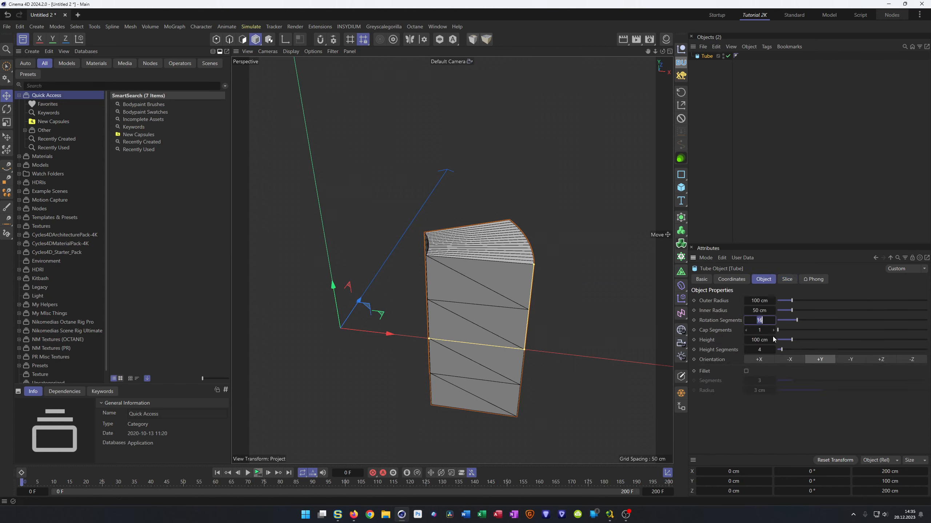
{"action": "type", "text": "4"}
{"action": "key", "text": "Return"}
{"action": "left_click_drag", "start_coordinate": [648, 326], "coordinate": [476, 302], "text": "alt"}
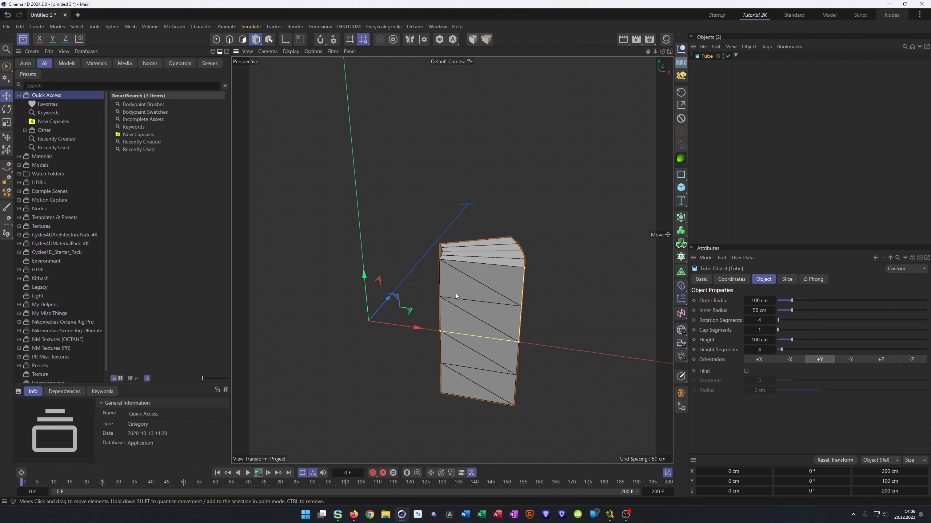
{"action": "left_click_drag", "start_coordinate": [459, 232], "coordinate": [455, 258], "text": "alt"}
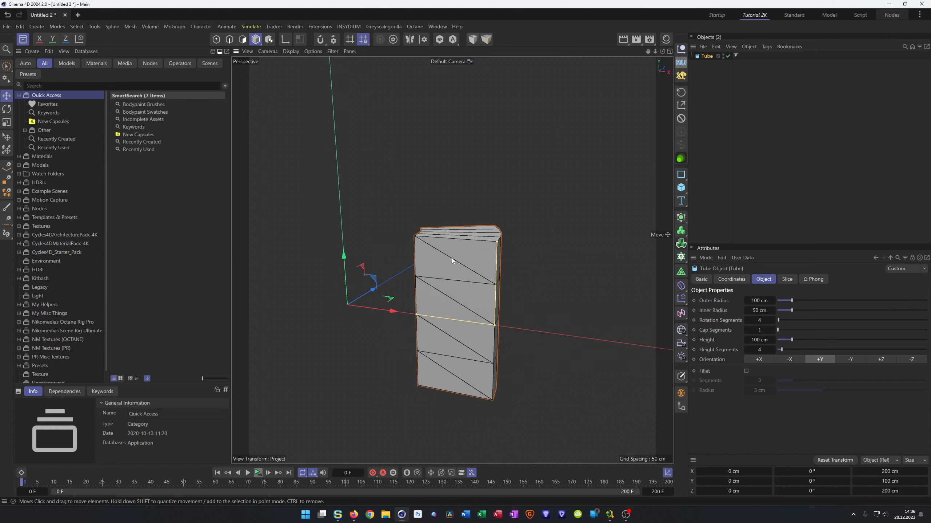
{"action": "mouse_move", "coordinate": [451, 257]}
{"action": "left_mouse_down", "text": "alt"}
{"action": "mouse_move", "coordinate": [477, 249]}
{"action": "mouse_move", "coordinate": [422, 248]}
{"action": "mouse_move", "coordinate": [460, 247]}
{"action": "left_mouse_up", "text": "alt"}
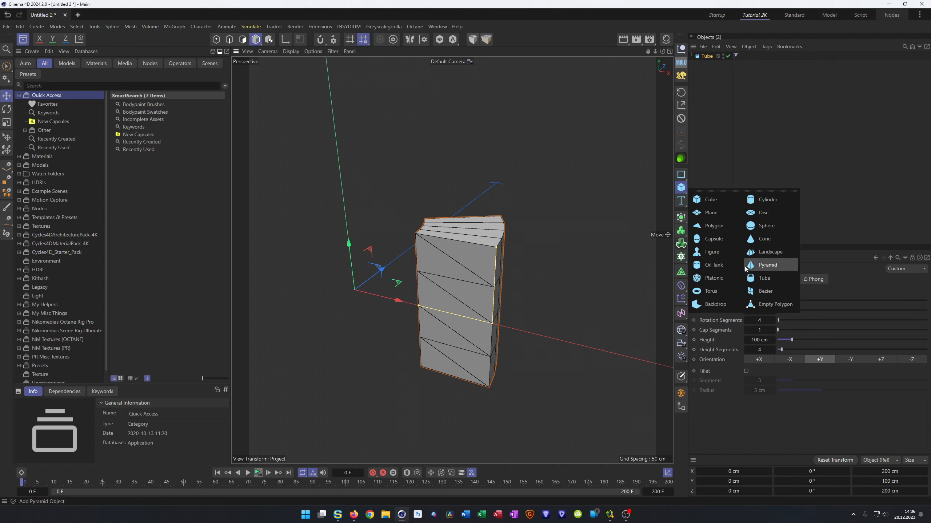
Step: Add a Torus primitive and set its pipe radius to 20 cm
{"action": "left_click", "coordinate": [710, 291]}
{"action": "key", "text": "h"}
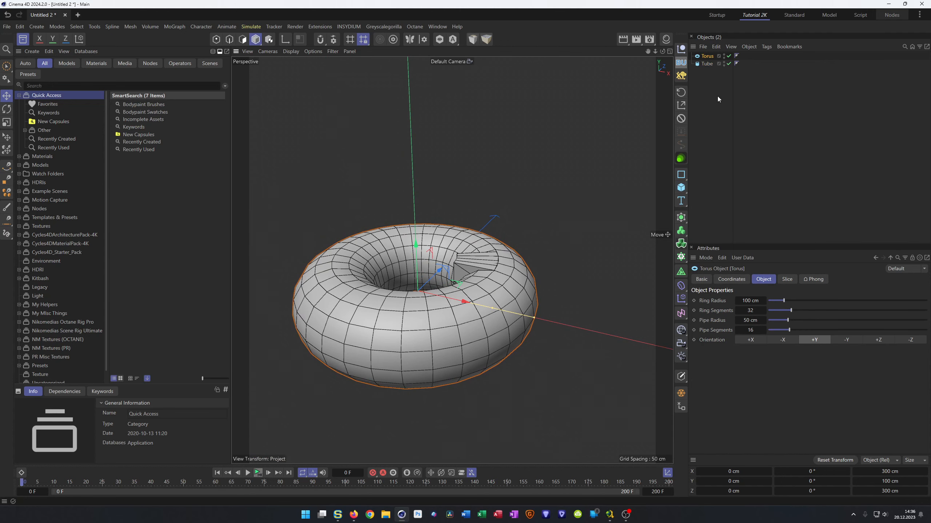
{"action": "left_click", "coordinate": [753, 320]}
{"action": "type", "text": "25"}
{"action": "key", "text": "Return"}
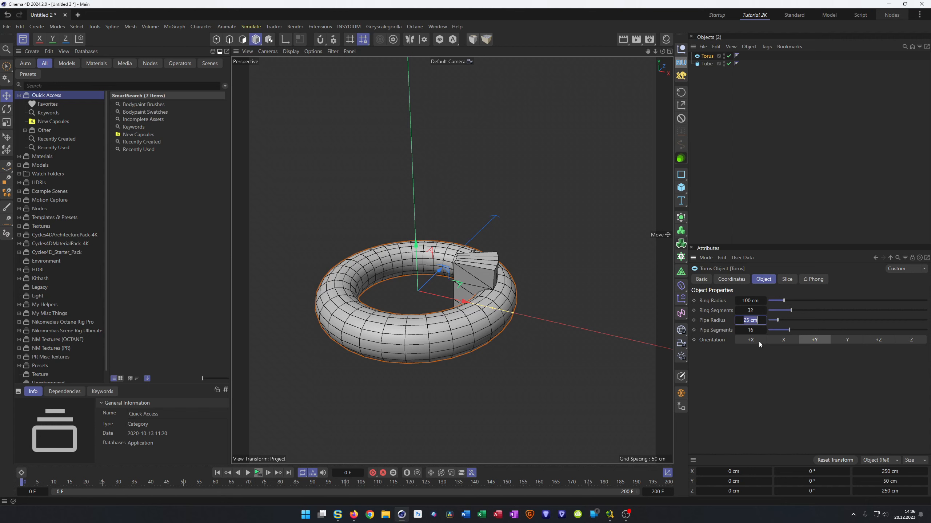
{"action": "type", "text": "20"}
{"action": "key", "text": "Return"}
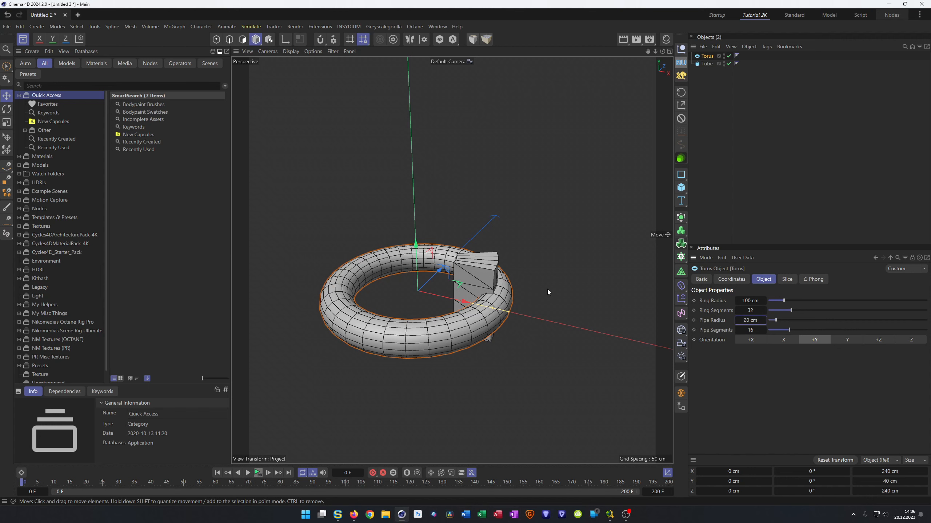
Step: Set the torus's ring radius to 75 cm and check its alignment with the tube wedge from above
{"action": "double_click", "coordinate": [749, 300]}
{"action": "type", "text": "75"}
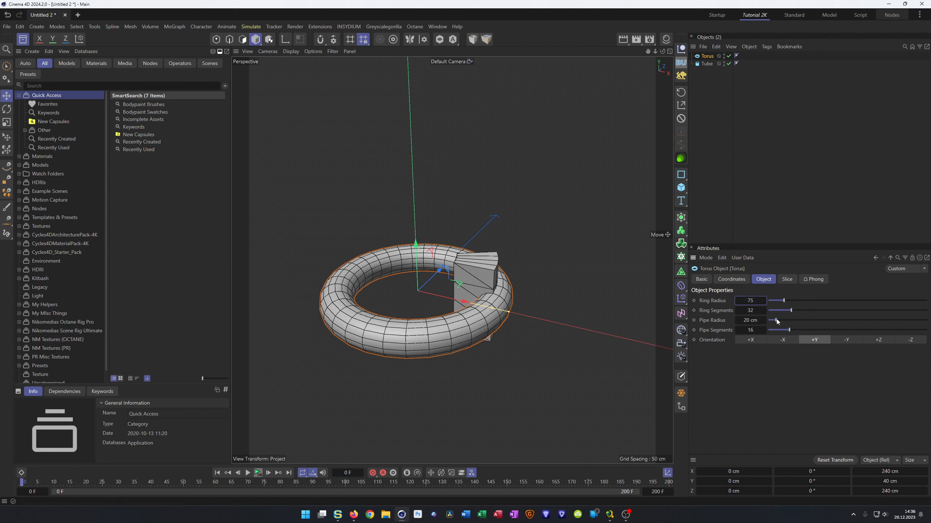
{"action": "key", "text": "Return"}
{"action": "scroll", "coordinate": [494, 259], "scroll_direction": "up", "scroll_amount": 3}
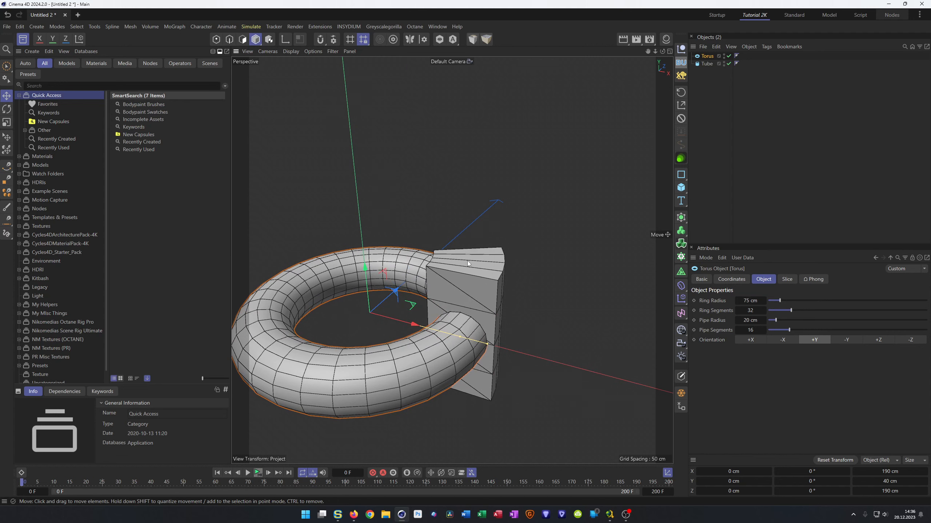
{"action": "left_click_drag", "start_coordinate": [461, 327], "coordinate": [485, 323], "text": "alt"}
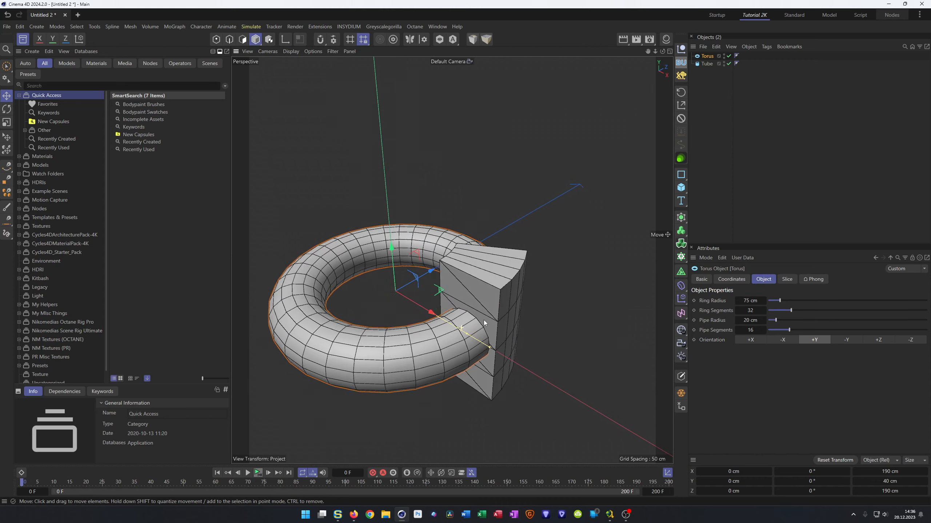
{"action": "middle_click", "coordinate": [513, 286]}
{"action": "middle_click", "coordinate": [509, 249]}
{"action": "right_click_drag", "start_coordinate": [466, 259], "coordinate": [520, 216], "text": "alt"}
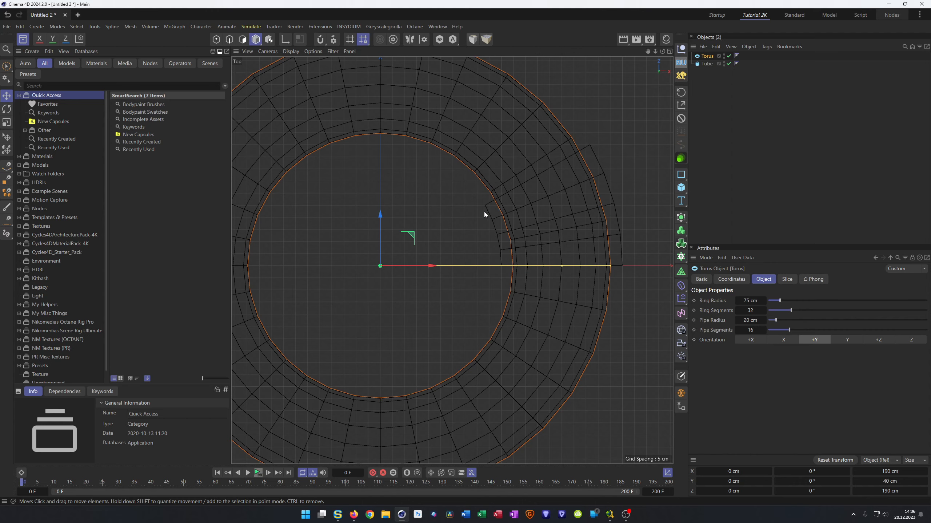
{"action": "middle_click", "coordinate": [469, 242]}
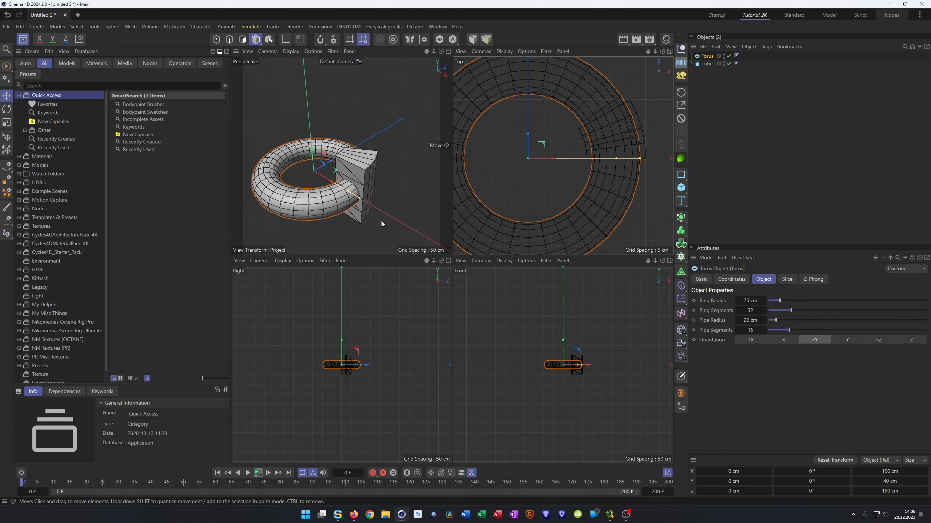
Step: Raise the torus in the front view to Y 50 cm, centring it on the tube wedge's upper face
{"action": "middle_click", "coordinate": [545, 374]}
{"action": "right_click_drag", "start_coordinate": [436, 267], "coordinate": [484, 236], "text": "alt"}
{"action": "left_click_drag", "start_coordinate": [476, 253], "coordinate": [449, 193]}
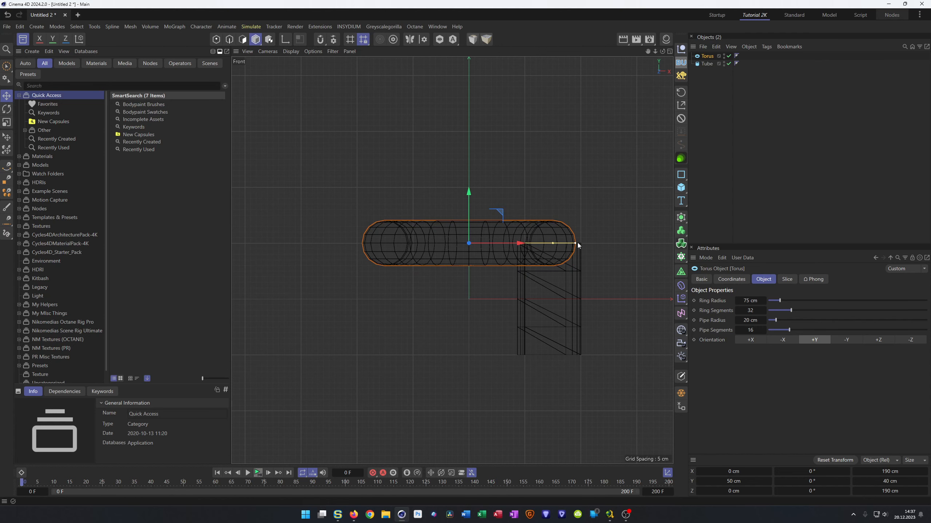
{"action": "middle_click", "coordinate": [542, 283]}
{"action": "middle_click", "coordinate": [371, 204]}
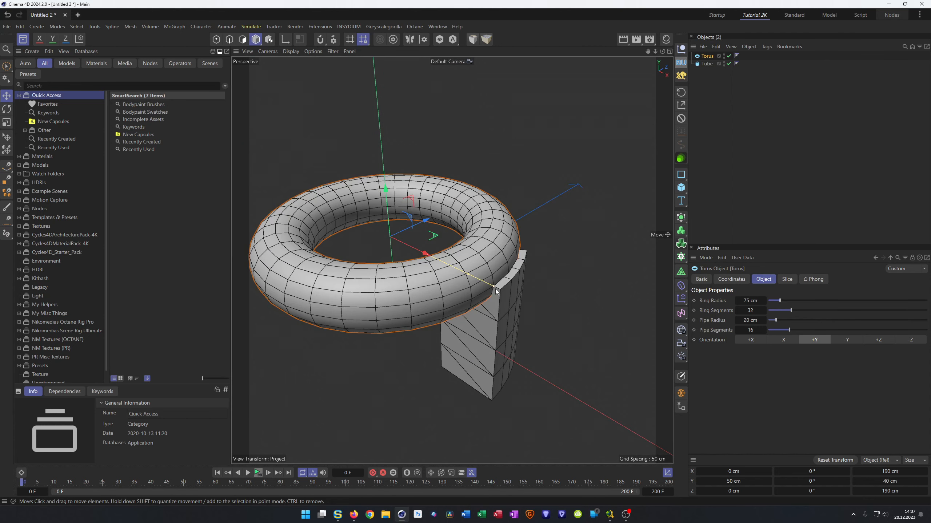
{"action": "scroll", "coordinate": [521, 267], "scroll_direction": "up", "scroll_amount": 3}
{"action": "left_click_drag", "start_coordinate": [549, 294], "coordinate": [512, 271], "text": "alt"}
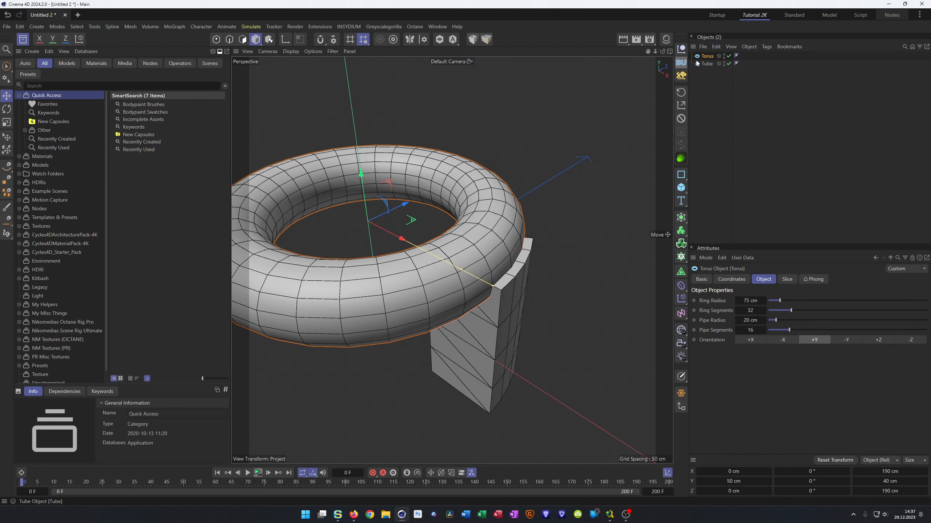
Step: Enable slicing on the torus and end the slice at 30° to match the tube wedge
{"action": "left_click", "coordinate": [786, 279]}
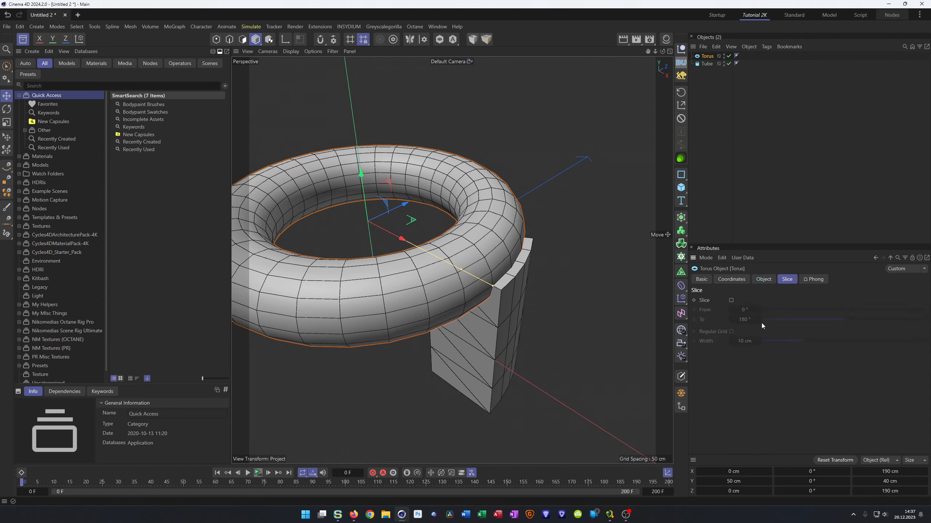
{"action": "left_click", "coordinate": [732, 301]}
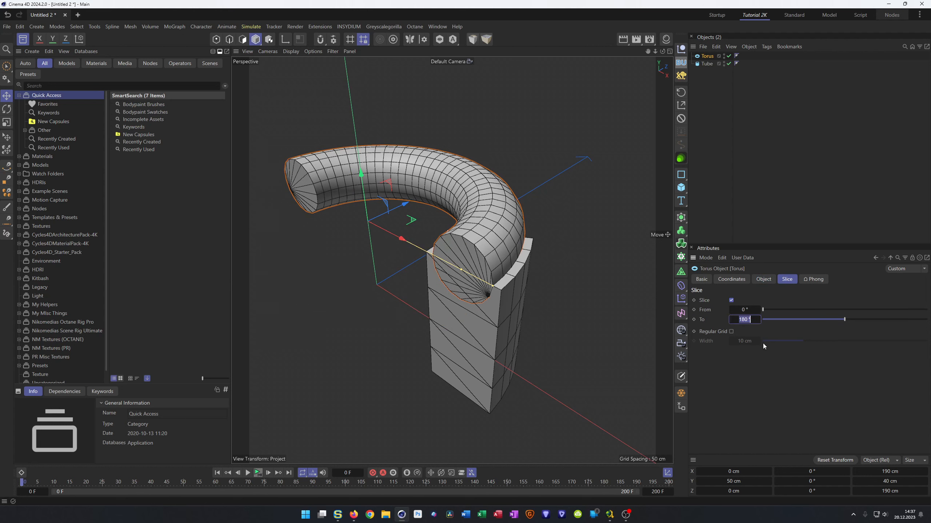
{"action": "type", "text": "30"}
{"action": "key", "text": "Return"}
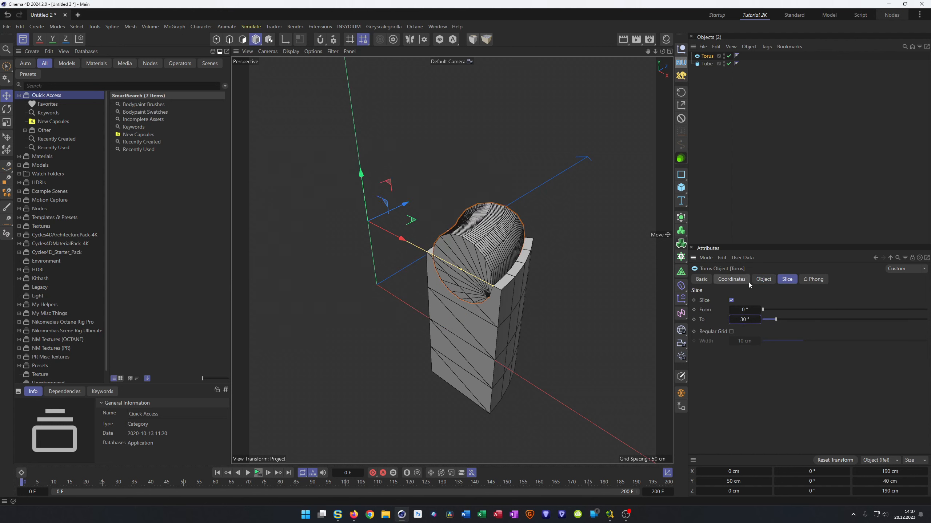
Step: Set the torus's ring segments to 4 and compare its divisions with those of the tube wedge
{"action": "left_click", "coordinate": [762, 279]}
{"action": "left_click", "coordinate": [748, 311]}
{"action": "type", "text": "4"}
{"action": "key", "text": "Return"}
{"action": "right_click_drag", "start_coordinate": [528, 244], "coordinate": [563, 231], "text": "alt"}
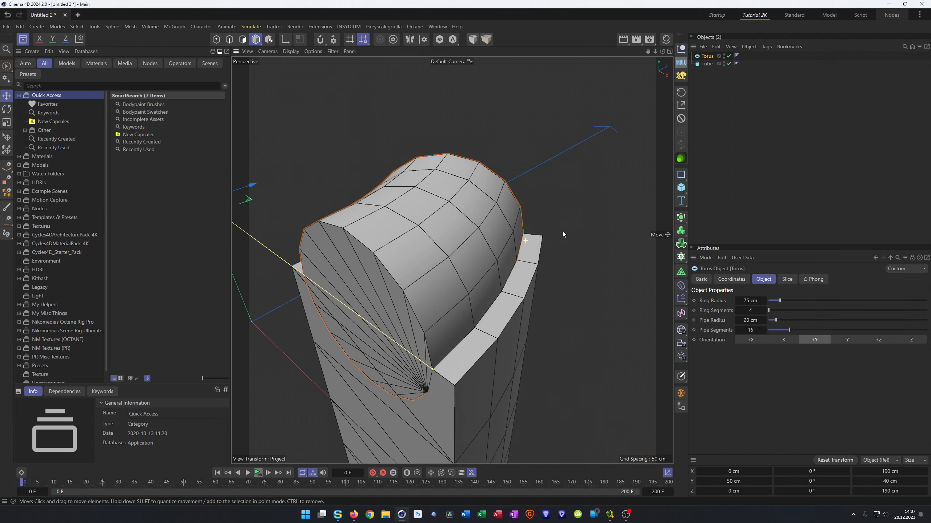
{"action": "left_click_drag", "start_coordinate": [562, 231], "coordinate": [468, 304], "text": "alt"}
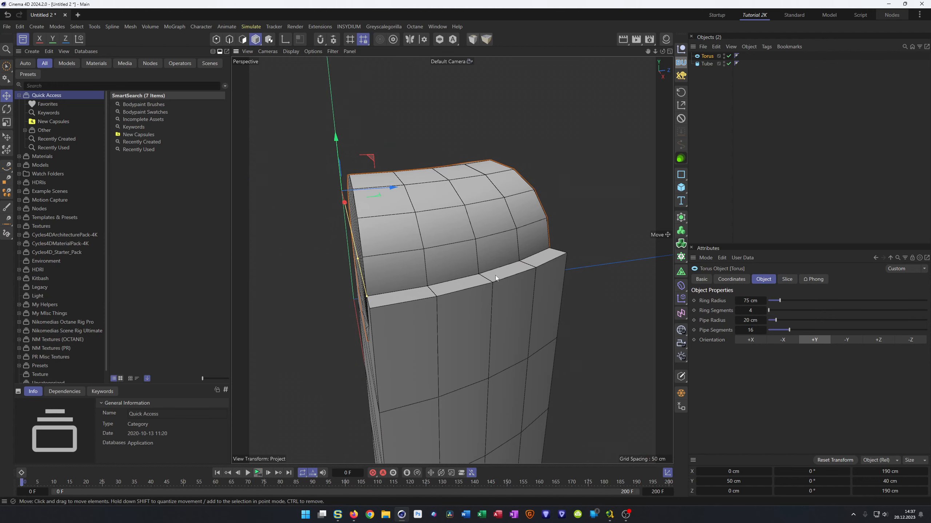
{"action": "left_click_drag", "start_coordinate": [471, 262], "coordinate": [433, 279], "text": "alt"}
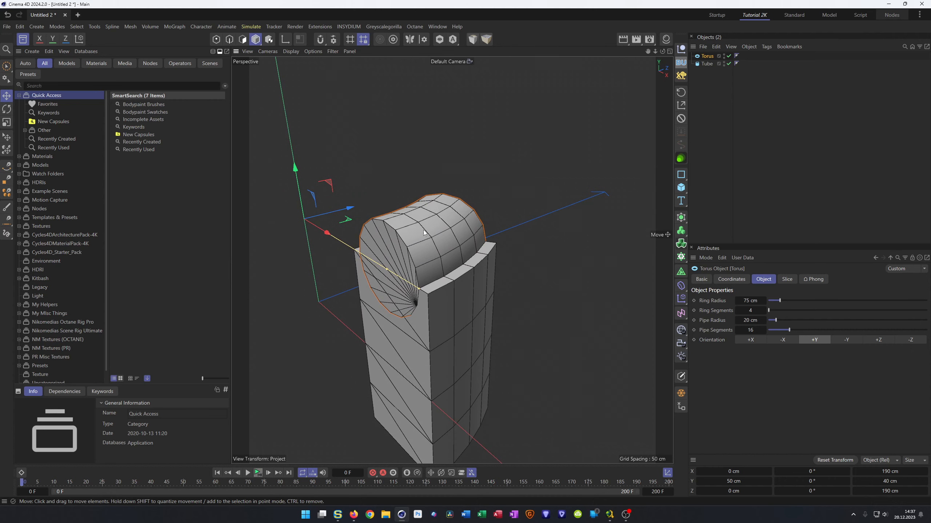
Step: Place the torus below the tube in the object hierarchy and put both in a Boole that subtracts the torus from the tube
{"action": "left_click_drag", "start_coordinate": [705, 55], "coordinate": [709, 85]}
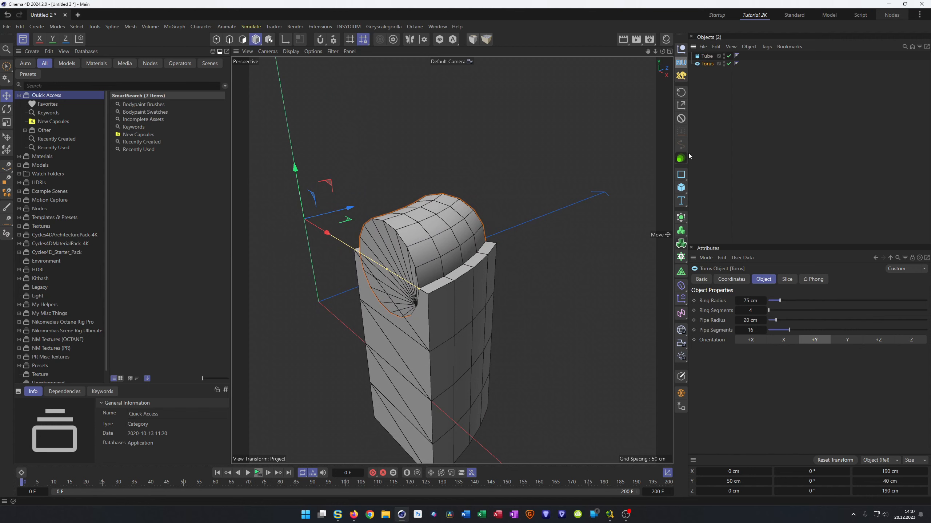
{"action": "left_click", "coordinate": [681, 218]}
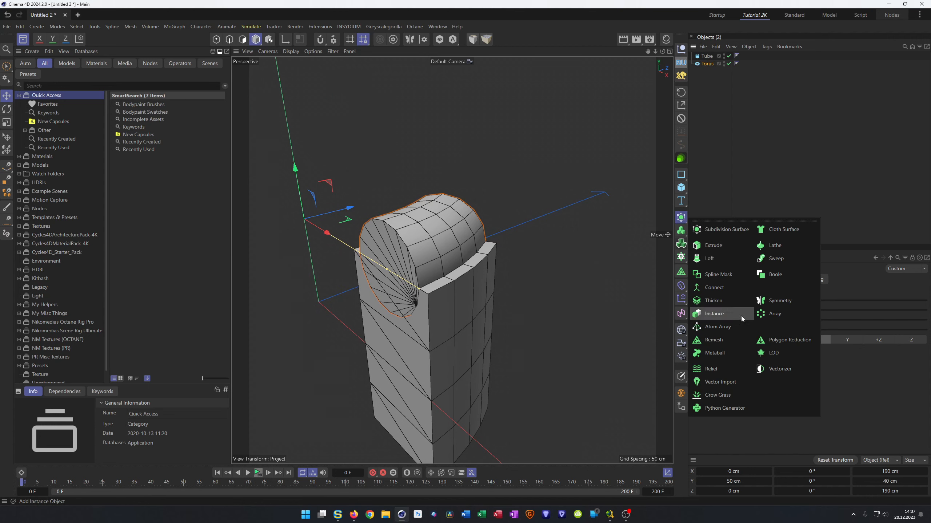
{"action": "left_click", "coordinate": [778, 274]}
{"action": "mouse_move", "coordinate": [708, 68]}
{"action": "left_mouse_down"}
{"action": "mouse_move", "coordinate": [708, 56]}
{"action": "mouse_move", "coordinate": [712, 68]}
{"action": "left_mouse_up"}
{"action": "left_click", "coordinate": [707, 56]}
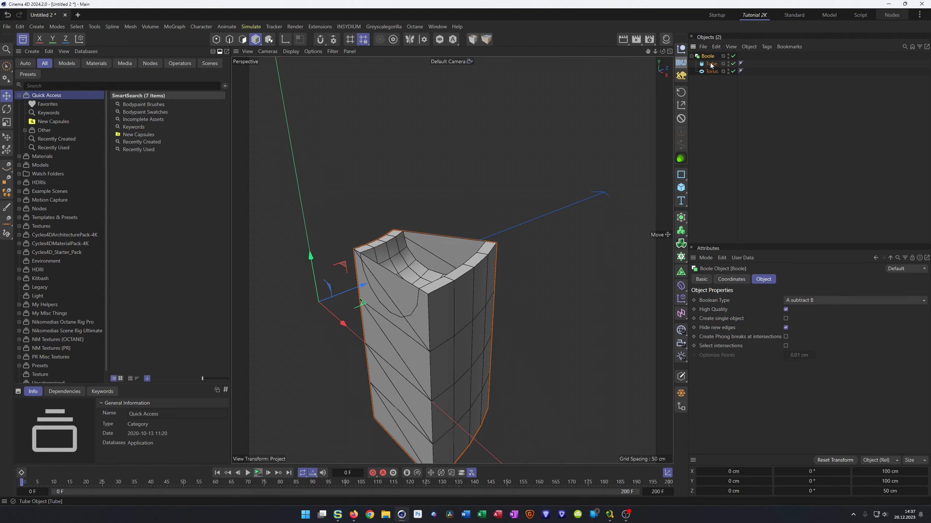
{"action": "left_click", "coordinate": [711, 63]}
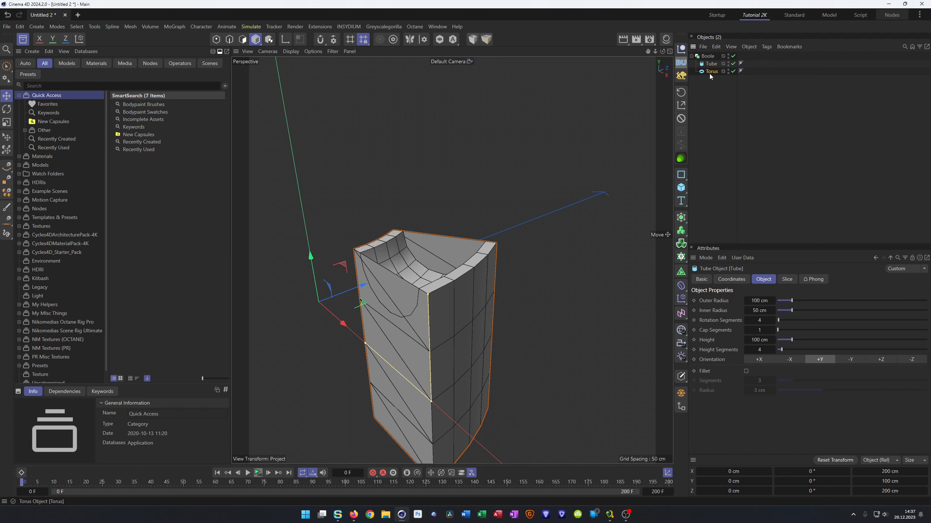
Step: Set the tube's slice range from -0.1° to 30.1°
{"action": "left_click", "coordinate": [710, 72]}
{"action": "scroll", "coordinate": [403, 288], "scroll_direction": "up", "scroll_amount": 2}
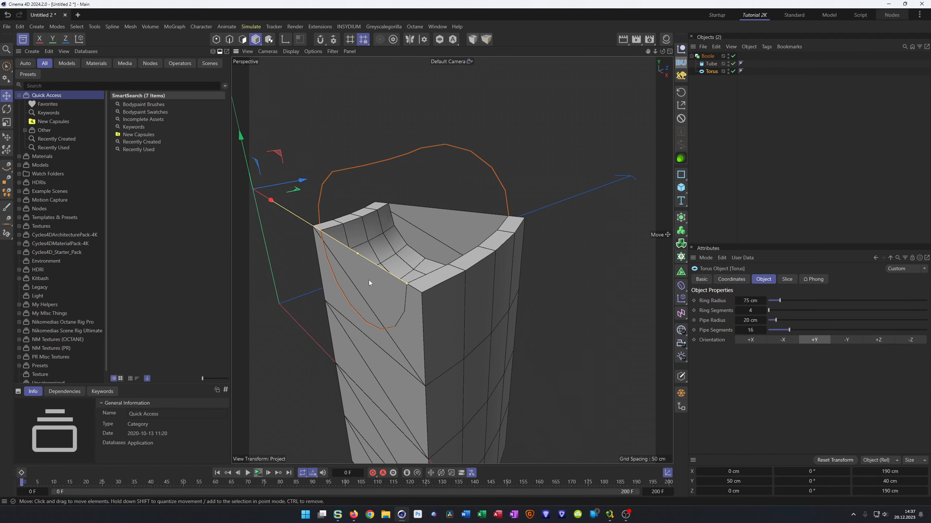
{"action": "left_click", "coordinate": [711, 64]}
{"action": "left_click", "coordinate": [786, 279]}
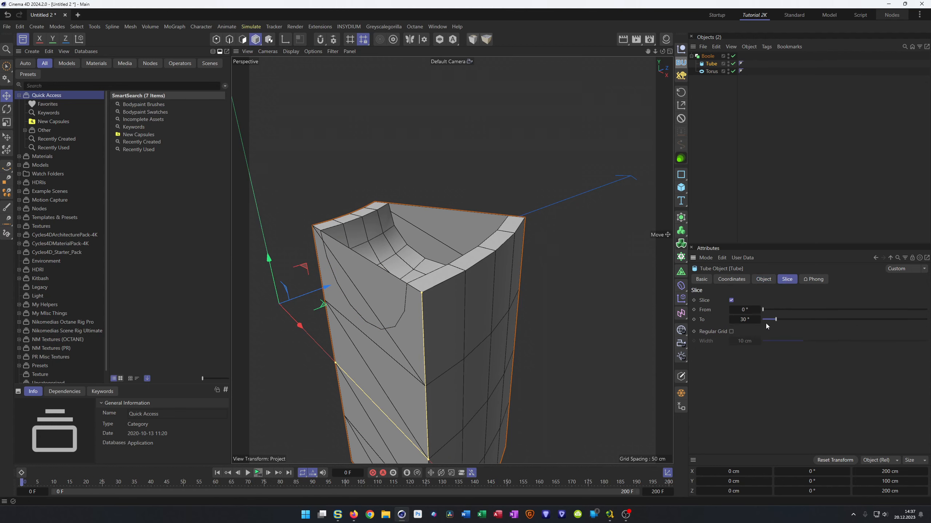
{"action": "left_click", "coordinate": [731, 311]}
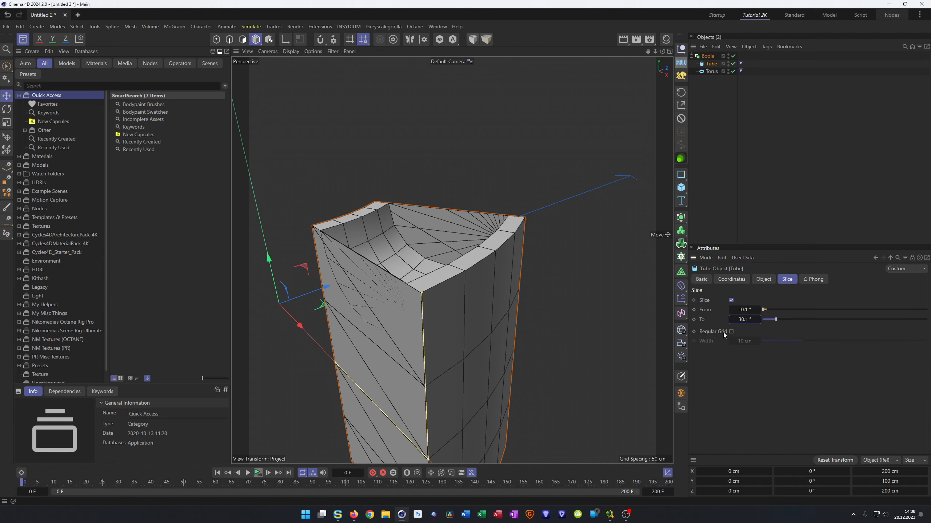
{"action": "left_click_drag", "start_coordinate": [444, 253], "coordinate": [492, 249], "text": "alt"}
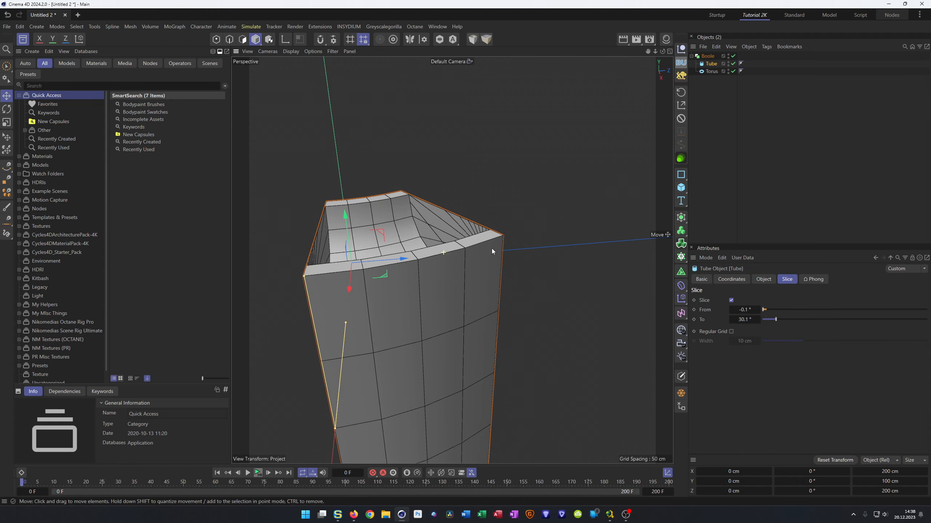
Step: Restore the tube's slice range to 0° through 30°
{"action": "left_click", "coordinate": [707, 56]}
{"action": "left_click", "coordinate": [712, 64]}
{"action": "double_click", "coordinate": [743, 313]}
{"action": "type", "text": "0"}
{"action": "key", "text": "Tab"}
{"action": "type", "text": "30"}
{"action": "key", "text": "Return"}
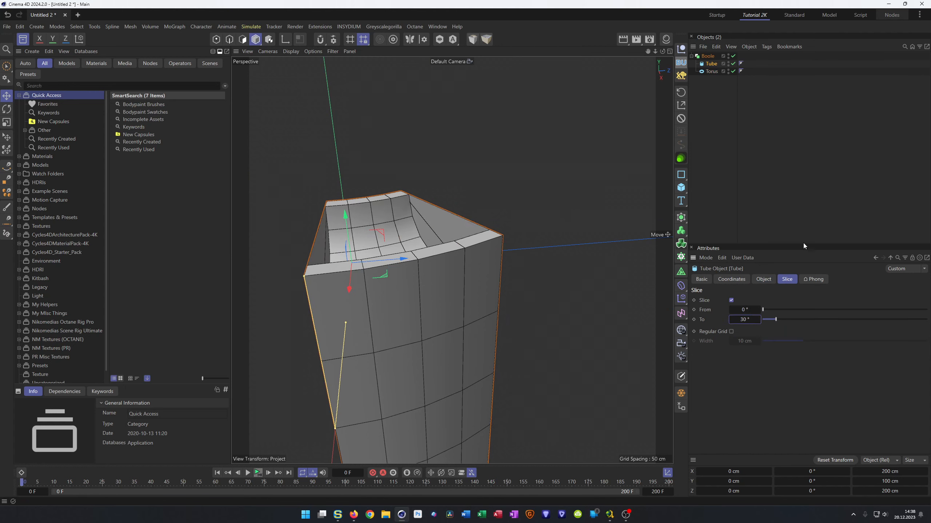
Step: Extend the torus's slice slightly past the tube wedge on both sides, from -0.1° to 30.1°
{"action": "left_click", "coordinate": [710, 72]}
{"action": "left_click", "coordinate": [731, 312], "text": "alt"}
{"action": "left_click", "coordinate": [758, 320], "text": "alt"}
{"action": "left_click_drag", "start_coordinate": [404, 294], "coordinate": [311, 293], "text": "alt"}
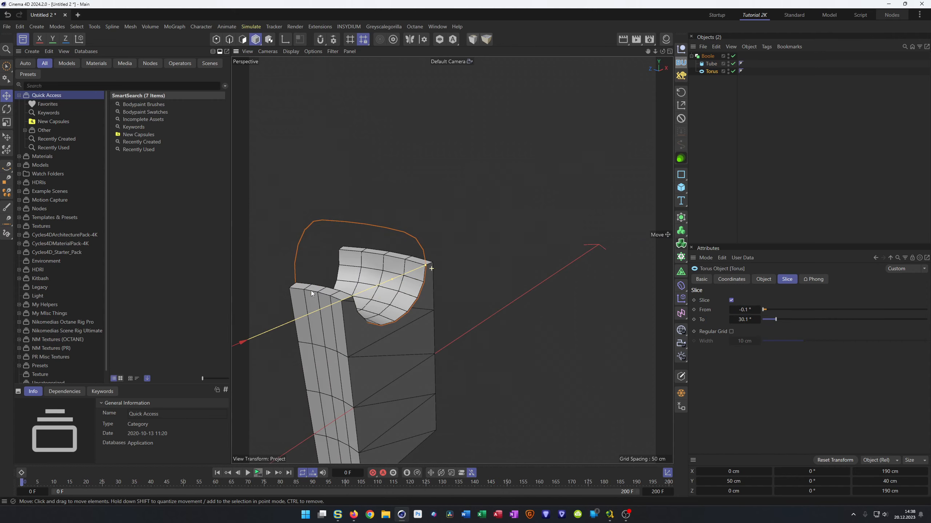
Step: Make the Boole create a single object and set its Optimize Points distance to 1 cm to merge the groove's rim points
{"action": "scroll", "coordinate": [399, 264], "scroll_direction": "up", "scroll_amount": 10}
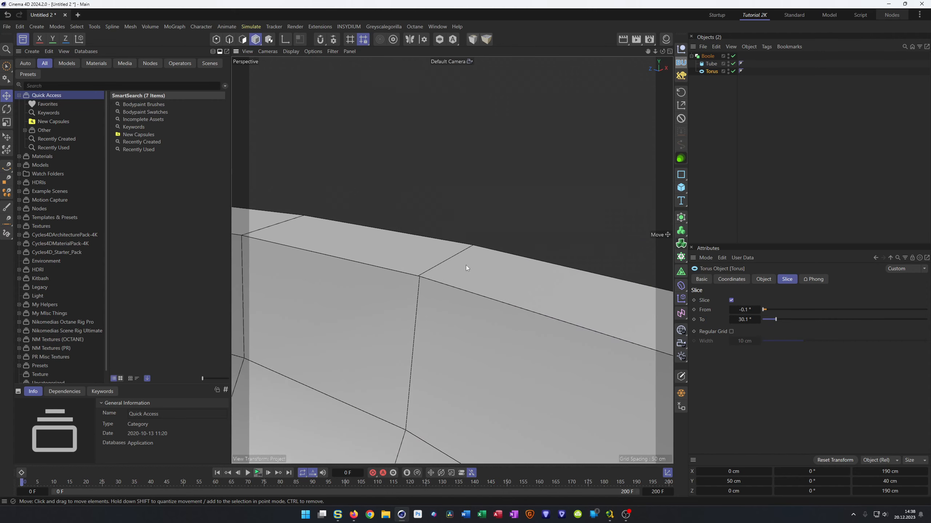
{"action": "left_click_drag", "start_coordinate": [461, 264], "coordinate": [371, 261], "text": "alt"}
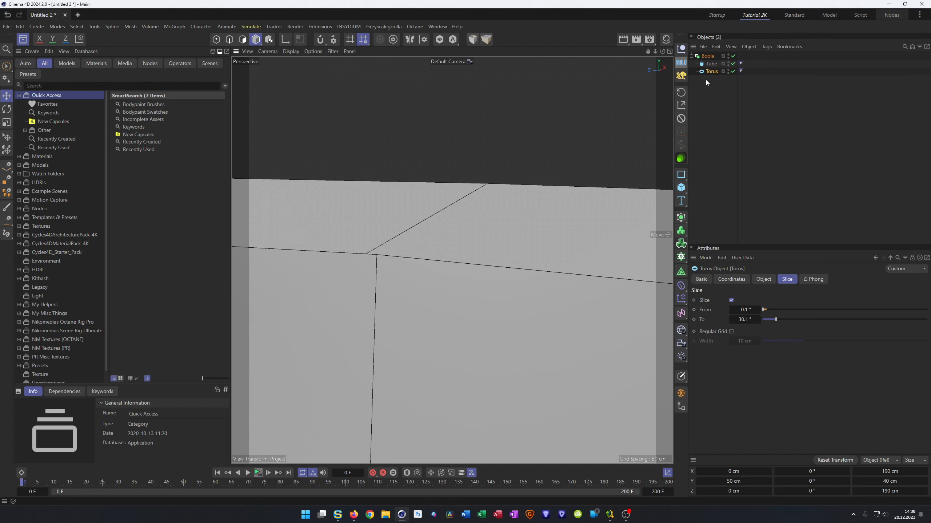
{"action": "left_click", "coordinate": [710, 56]}
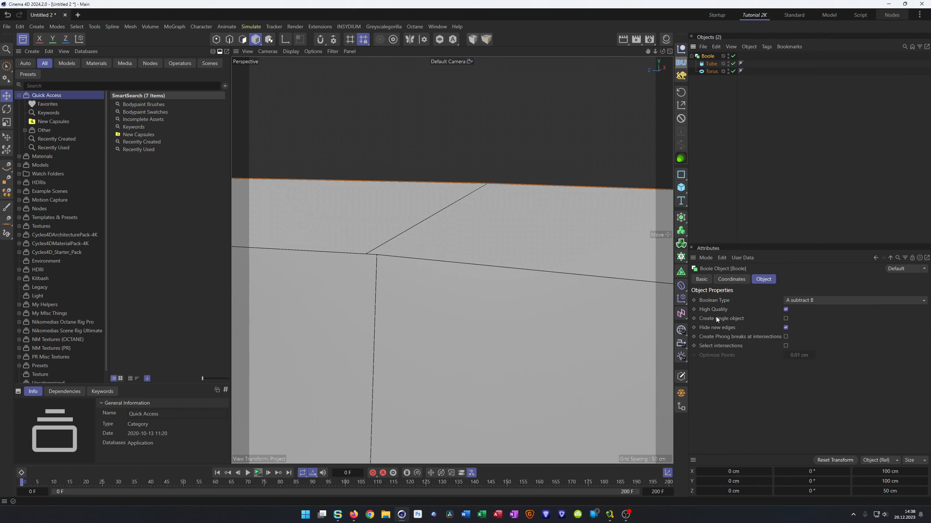
{"action": "left_click", "coordinate": [786, 318]}
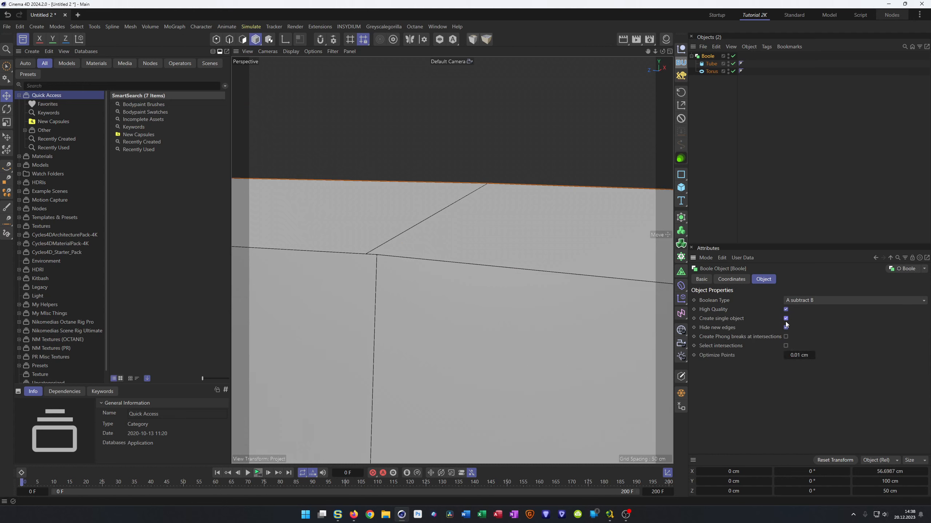
{"action": "left_click", "coordinate": [794, 356]}
{"action": "type", "text": ",1"}
{"action": "key", "text": "Return"}
{"action": "type", "text": "1"}
{"action": "key", "text": "Return"}
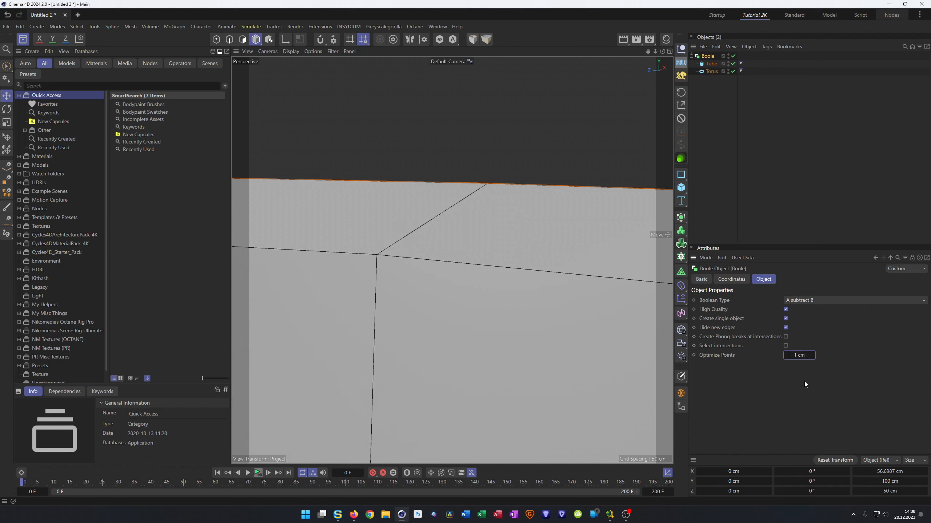
Step: Group the Boole under a null object and expand the group in the object hierarchy
{"action": "right_click_drag", "start_coordinate": [415, 264], "coordinate": [300, 338], "text": "alt"}
{"action": "left_click_drag", "start_coordinate": [399, 356], "coordinate": [421, 320], "text": "alt"}
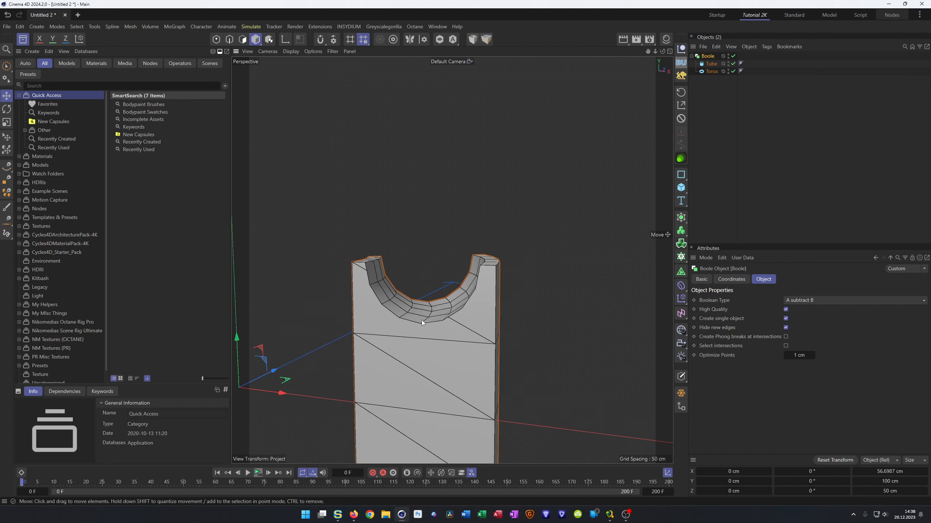
{"action": "left_click_drag", "start_coordinate": [457, 270], "coordinate": [505, 287], "text": "alt"}
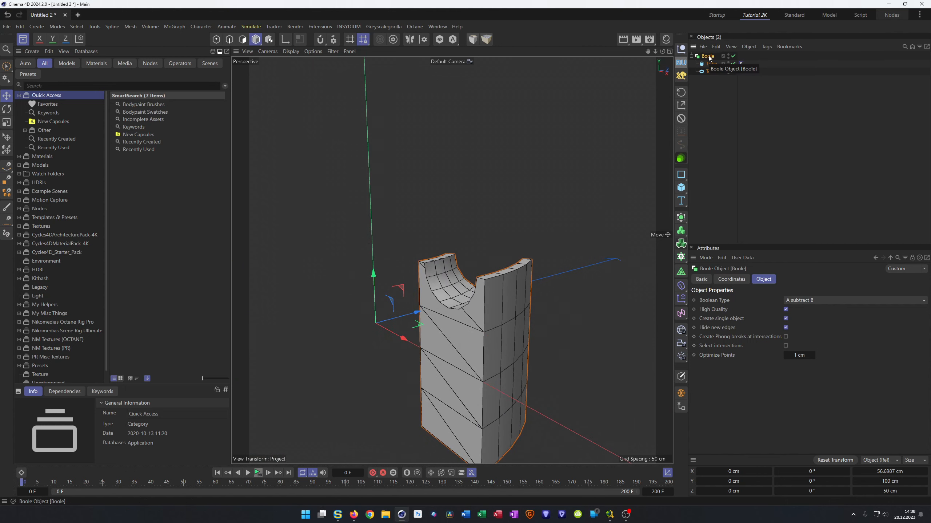
{"action": "key", "text": "alt+g"}
{"action": "left_click", "coordinate": [692, 56]}
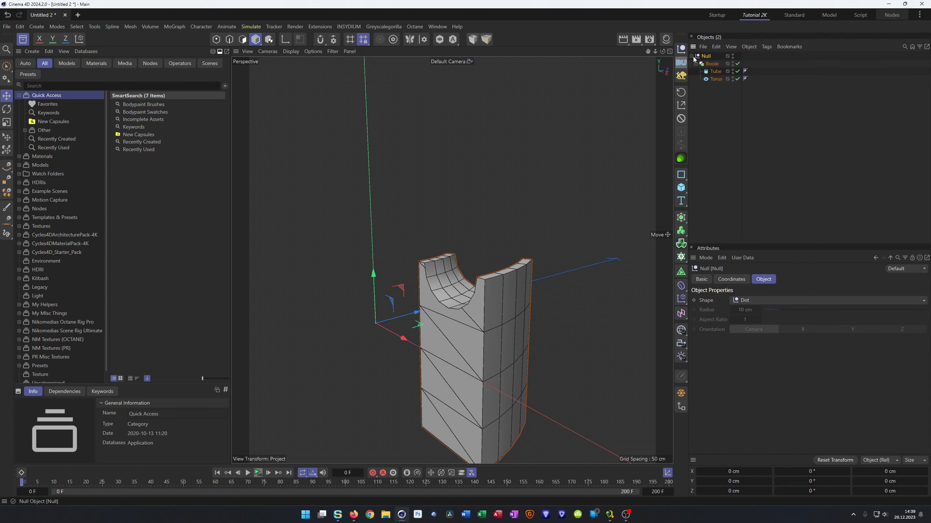
Step: Add a Remesh generator as the parent of the Boole and set its mesh density to 300%
{"action": "left_click", "coordinate": [712, 64]}
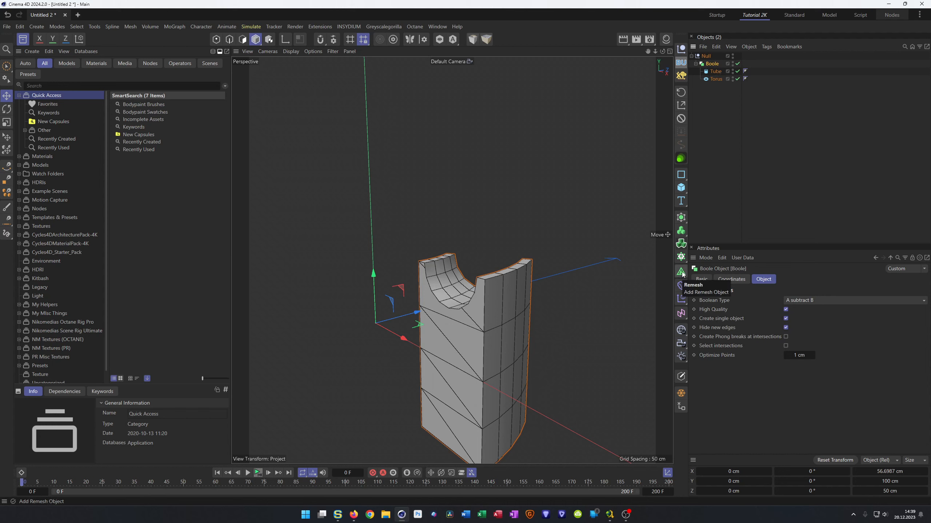
{"action": "left_click", "coordinate": [681, 217]}
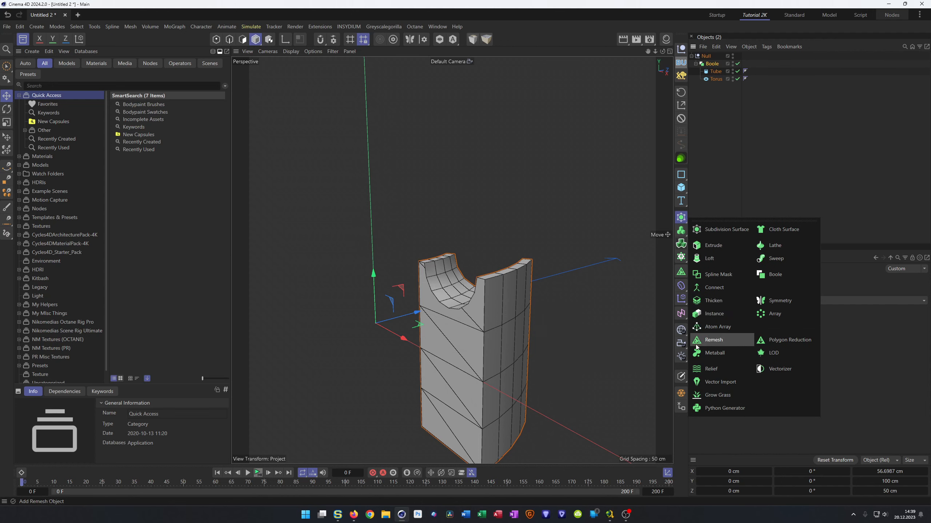
{"action": "left_click", "coordinate": [710, 341]}
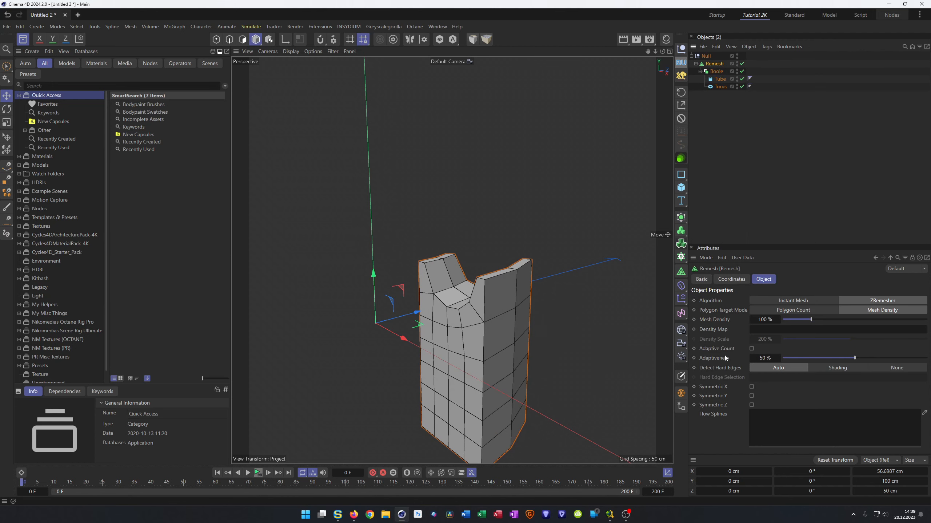
{"action": "left_click_drag", "start_coordinate": [476, 325], "coordinate": [436, 320], "text": "alt"}
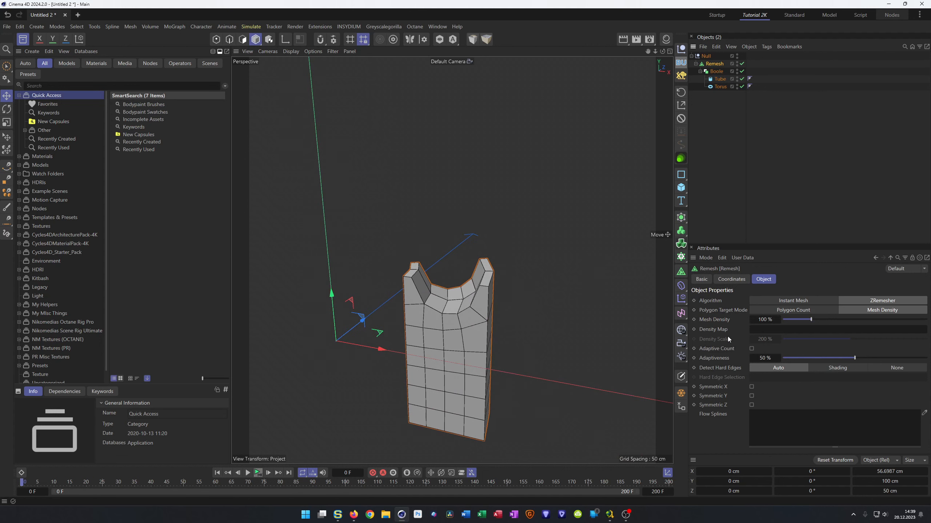
{"action": "left_click", "coordinate": [766, 320]}
{"action": "key", "text": "Return"}
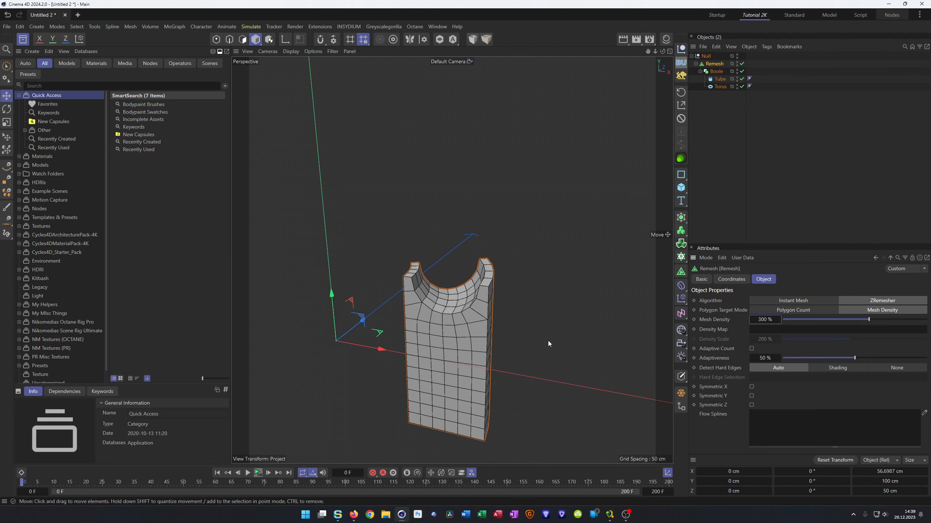
Step: Examine the remeshed polygon flow around the groove and along the wedge's edges from several angles
{"action": "right_click_drag", "start_coordinate": [474, 317], "coordinate": [496, 301], "text": "alt"}
{"action": "left_click_drag", "start_coordinate": [496, 302], "coordinate": [541, 303], "text": "alt"}
{"action": "right_click_drag", "start_coordinate": [540, 303], "coordinate": [499, 317], "text": "alt"}
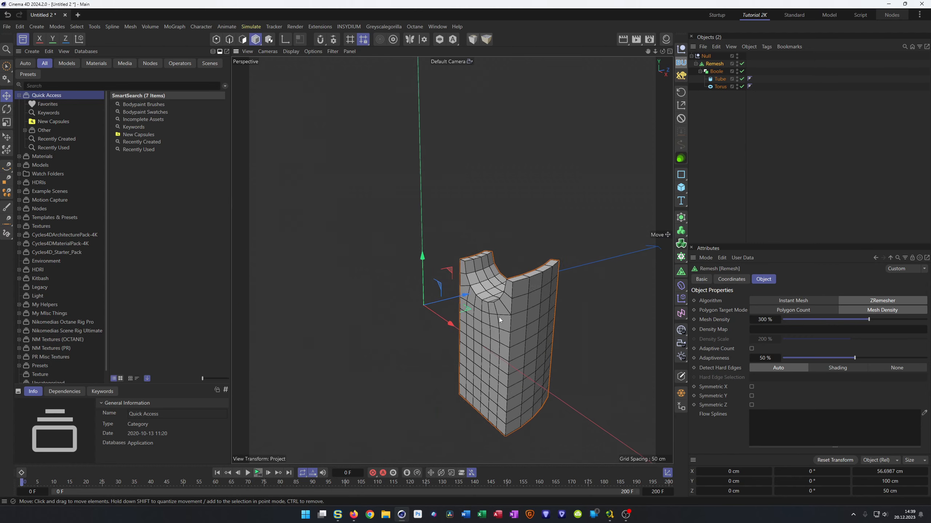
{"action": "middle_click_drag", "start_coordinate": [495, 317], "coordinate": [477, 311], "text": "alt"}
{"action": "left_click_drag", "start_coordinate": [477, 312], "coordinate": [413, 312], "text": "alt"}
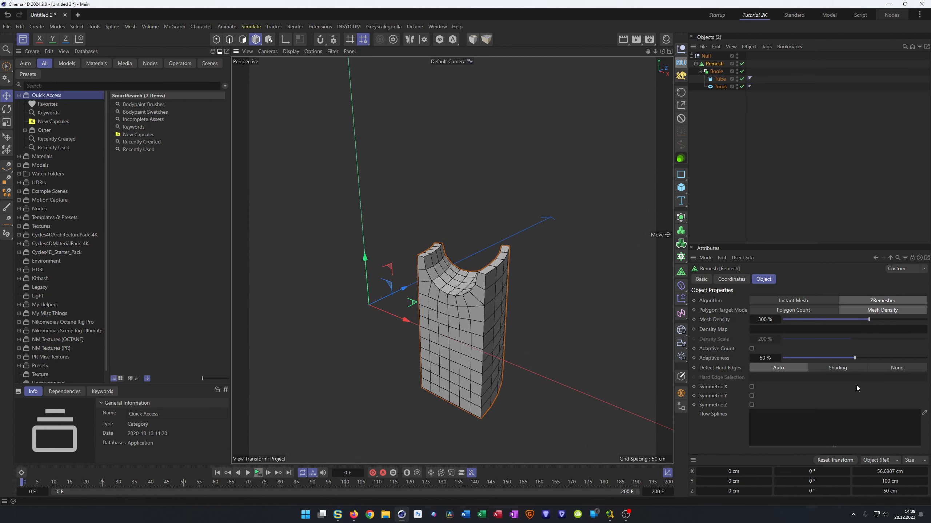
{"action": "scroll", "coordinate": [507, 291], "scroll_direction": "up", "scroll_amount": 5}
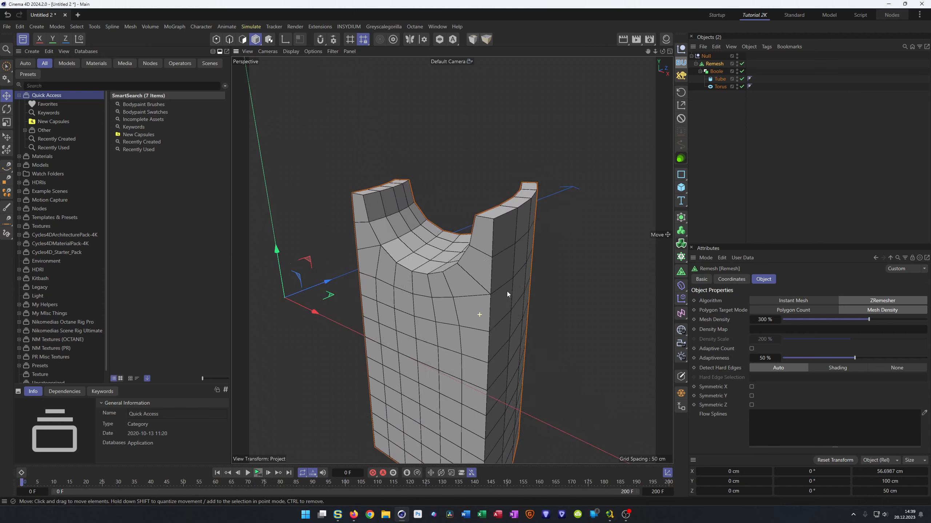
{"action": "left_click_drag", "start_coordinate": [510, 289], "coordinate": [450, 288], "text": "alt"}
{"action": "scroll", "coordinate": [450, 288], "scroll_direction": "up", "scroll_amount": 8}
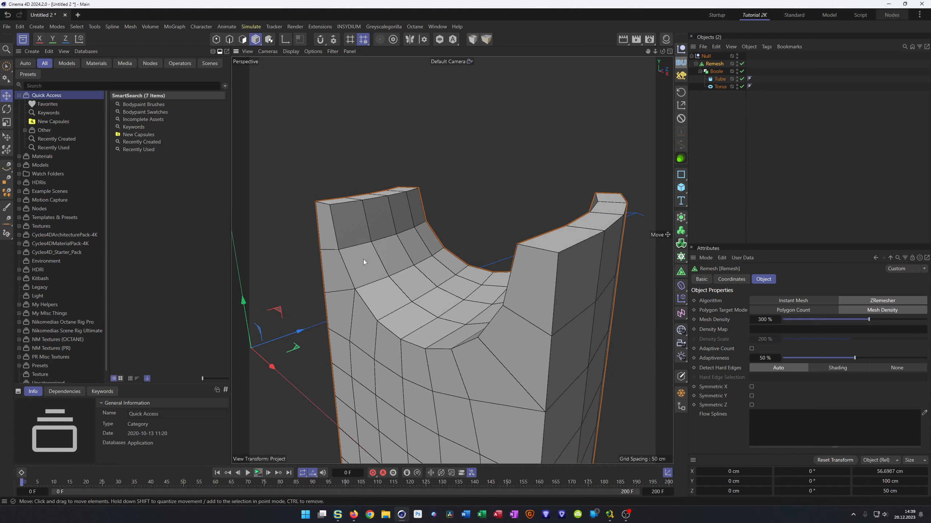
{"action": "mouse_move", "coordinate": [395, 242]}
{"action": "left_mouse_down", "text": "alt"}
{"action": "mouse_move", "coordinate": [315, 245]}
{"action": "mouse_move", "coordinate": [382, 236]}
{"action": "left_mouse_up", "text": "alt"}
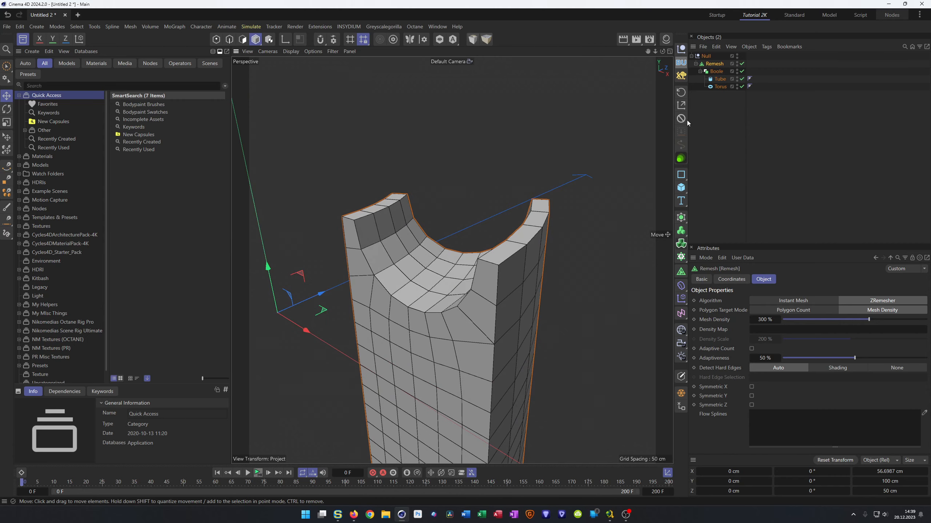
{"action": "left_click_drag", "start_coordinate": [420, 224], "coordinate": [384, 242], "text": "alt"}
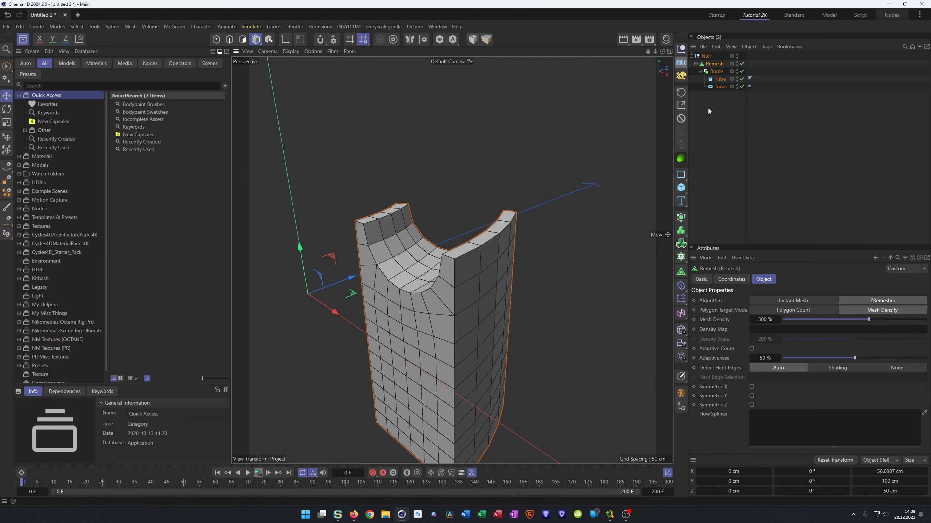
Step: Add a Subdivision Surface as the parent of the null group and check the smoothing around the groove
{"action": "left_click", "coordinate": [707, 57]}
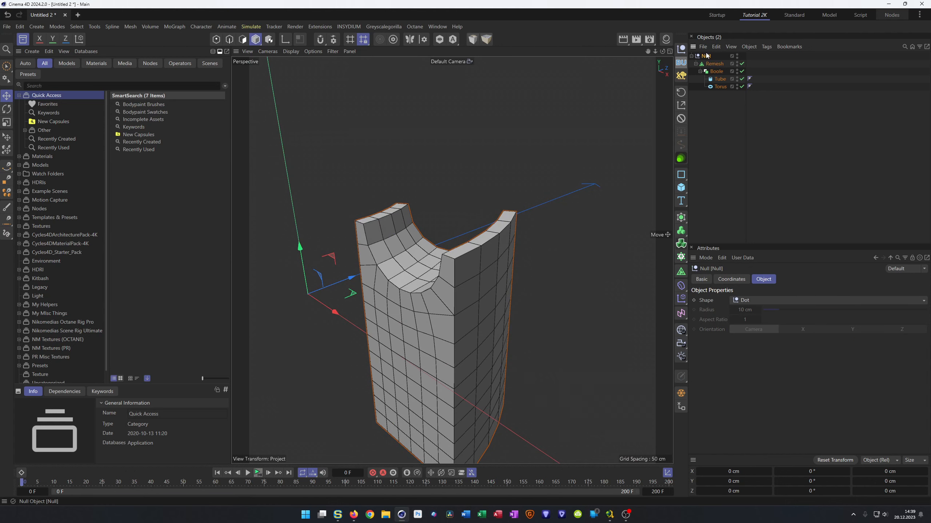
{"action": "left_click", "coordinate": [681, 217], "text": "alt"}
{"action": "left_click_drag", "start_coordinate": [477, 316], "coordinate": [434, 305], "text": "alt"}
{"action": "scroll", "coordinate": [437, 235], "scroll_direction": "up", "scroll_amount": 10}
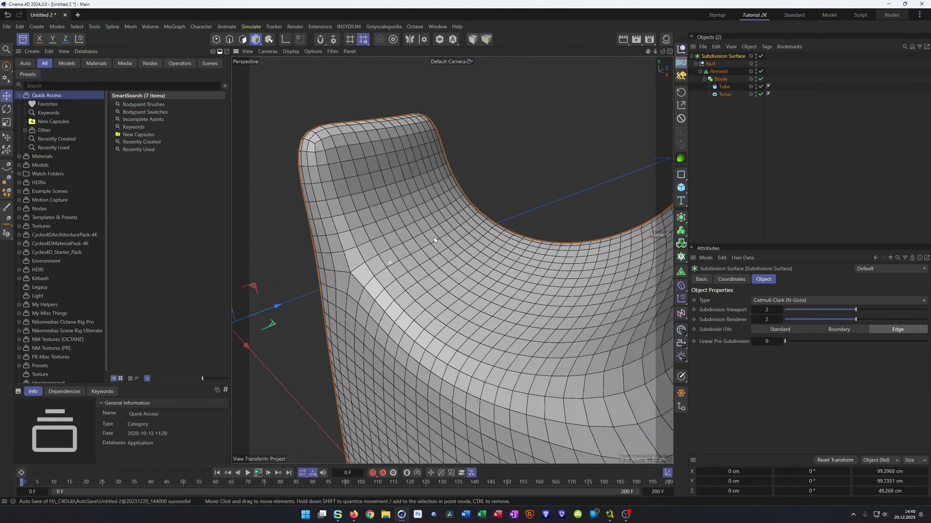
{"action": "scroll", "coordinate": [435, 249], "scroll_direction": "down", "scroll_amount": 10}
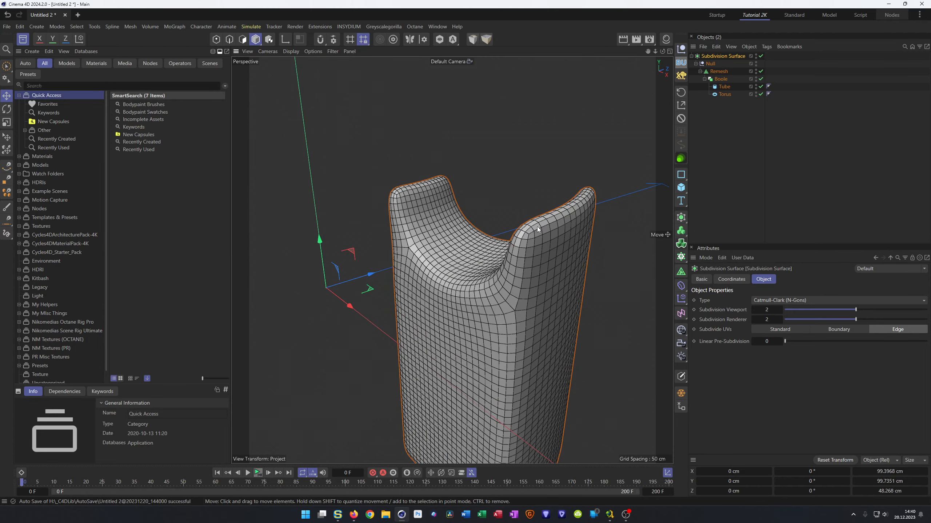
Step: Disable the Subdivision Surface and add a Bevel deformer inside the null group above the Remesh
{"action": "left_click", "coordinate": [712, 63]}
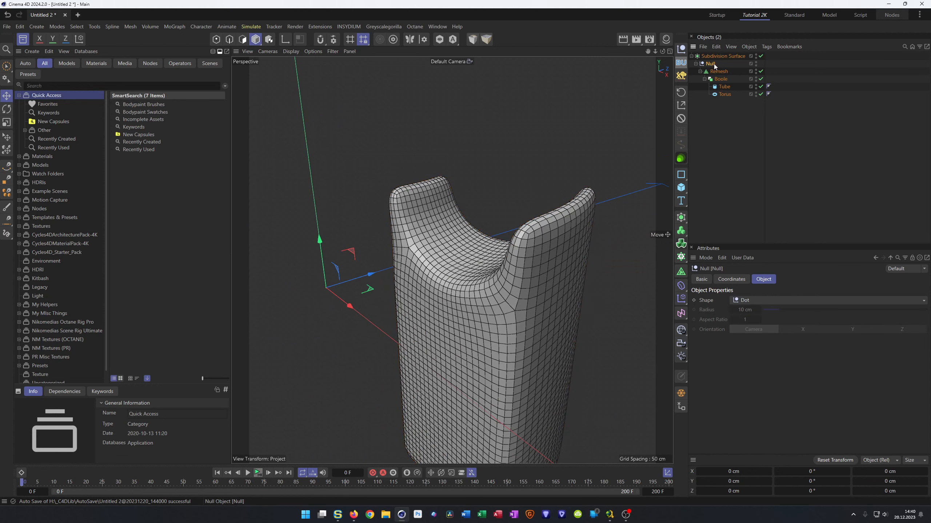
{"action": "left_click", "coordinate": [761, 56]}
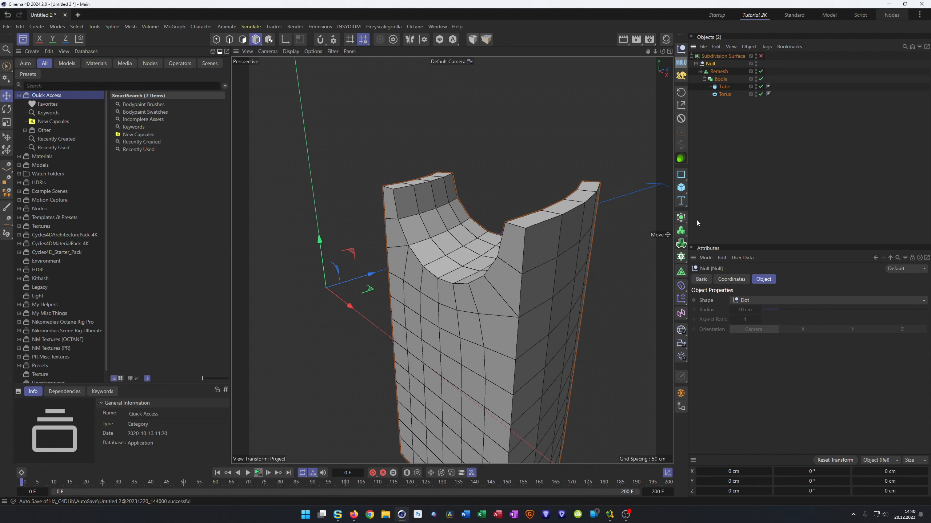
{"action": "left_click", "coordinate": [682, 288]}
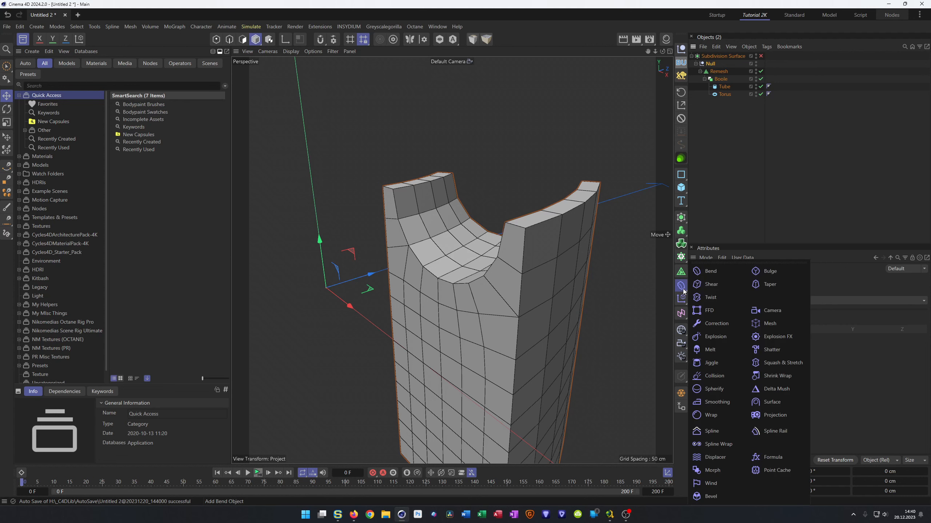
{"action": "left_click", "coordinate": [711, 496]}
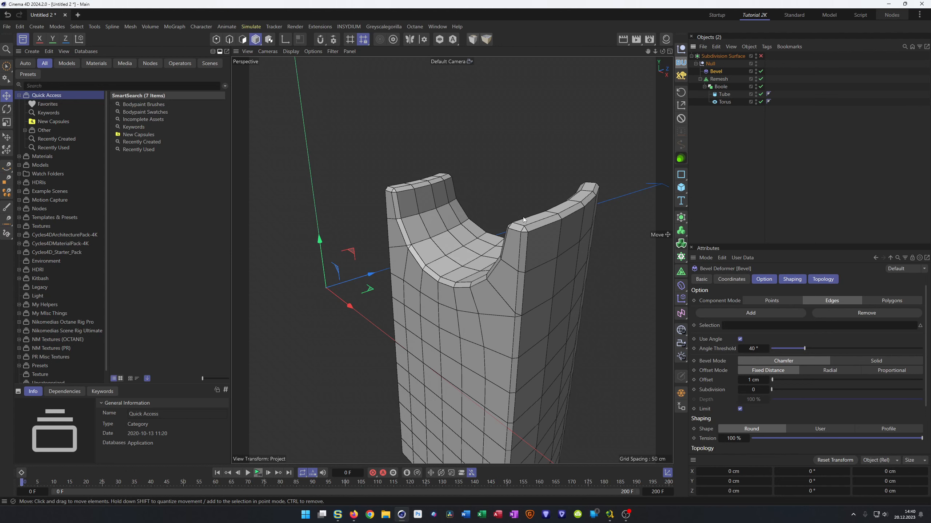
Step: Set the Bevel deformer's bevel mode to Solid and its mitering to Uniform
{"action": "left_click", "coordinate": [868, 362]}
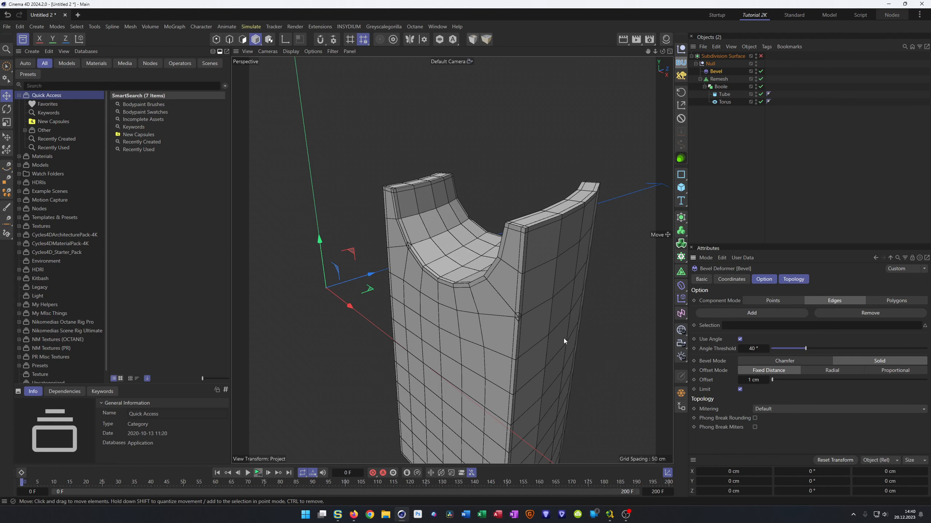
{"action": "scroll", "coordinate": [564, 339], "scroll_direction": "up", "scroll_amount": 2}
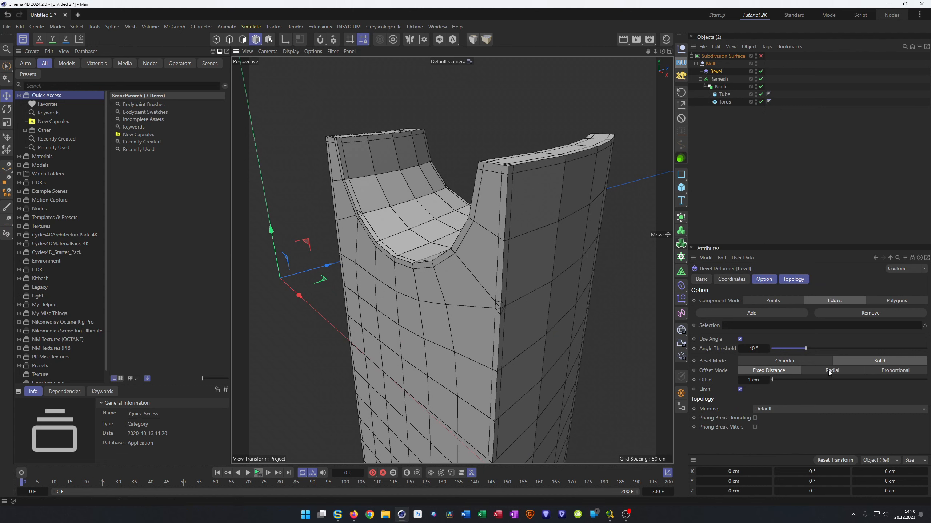
{"action": "left_click", "coordinate": [763, 409]}
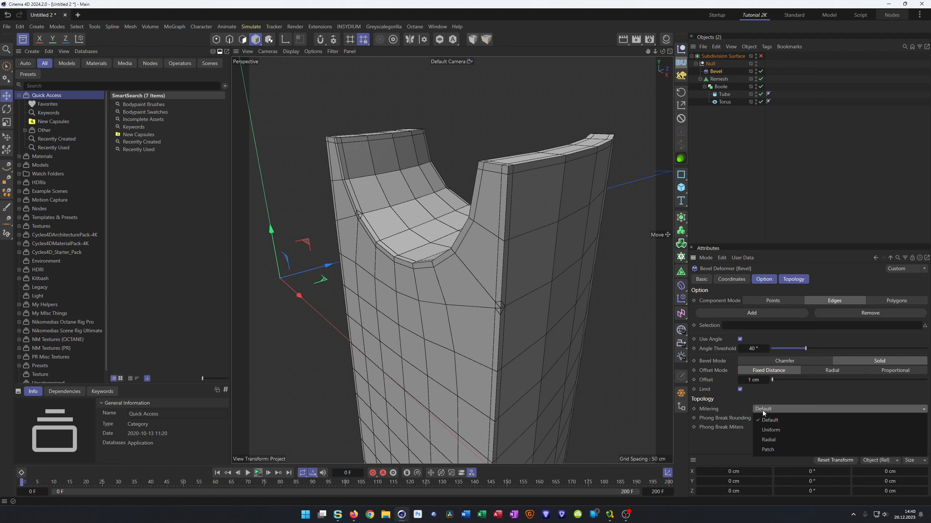
{"action": "left_click", "coordinate": [788, 428]}
{"action": "left_click_drag", "start_coordinate": [608, 374], "coordinate": [379, 222], "text": "alt"}
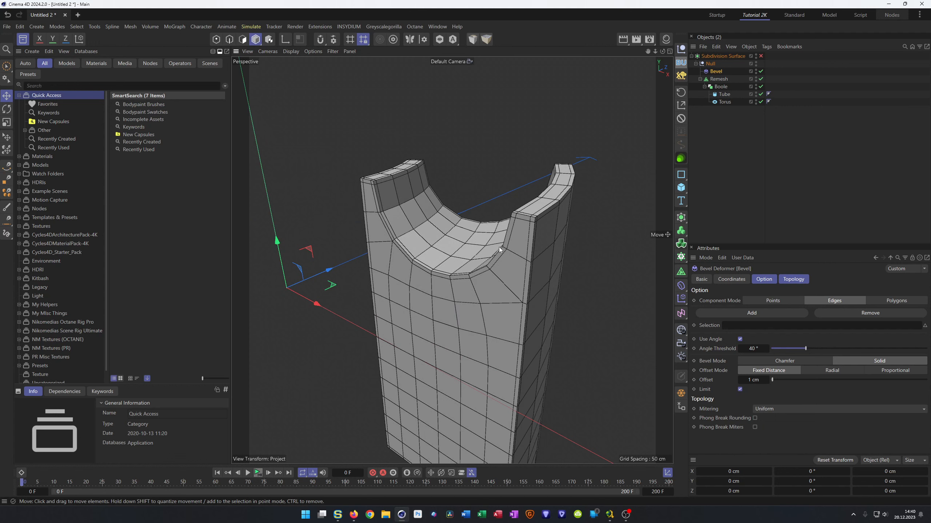
Step: Enable the Subdivision Surface and examine the smoothed groove edges in shading without lines
{"action": "left_click", "coordinate": [761, 56]}
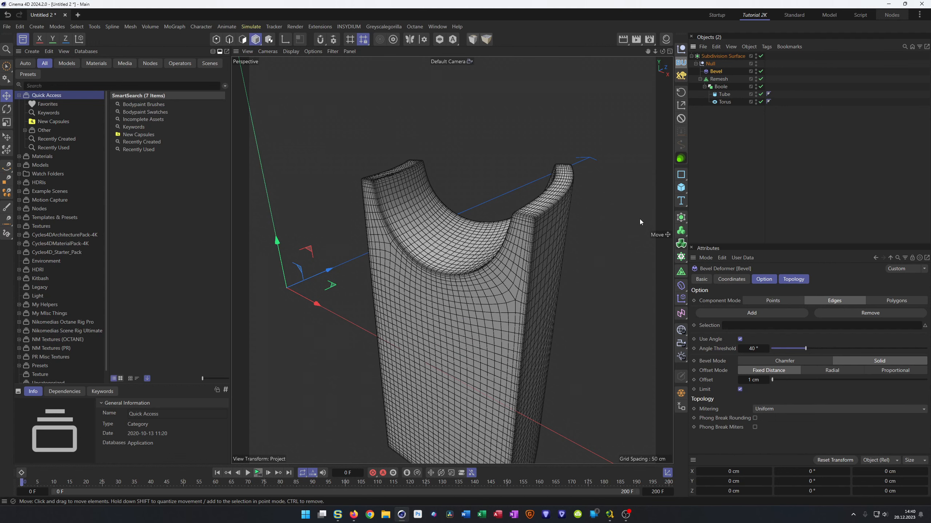
{"action": "key", "text": "n"}
{"action": "key", "text": "a"}
{"action": "left_click_drag", "start_coordinate": [556, 263], "coordinate": [533, 277], "text": "alt"}
{"action": "scroll", "coordinate": [386, 234], "scroll_direction": "up", "scroll_amount": 4}
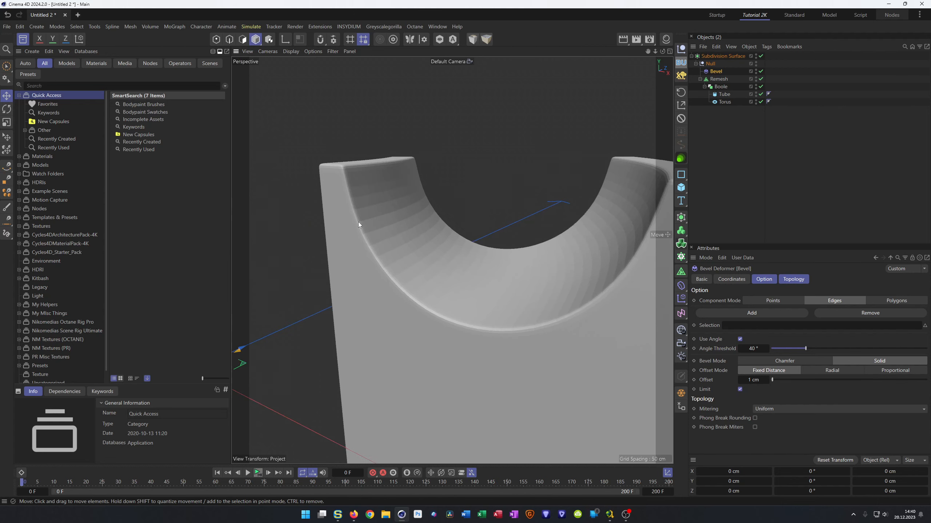
{"action": "left_click_drag", "start_coordinate": [358, 221], "coordinate": [358, 192], "text": "alt"}
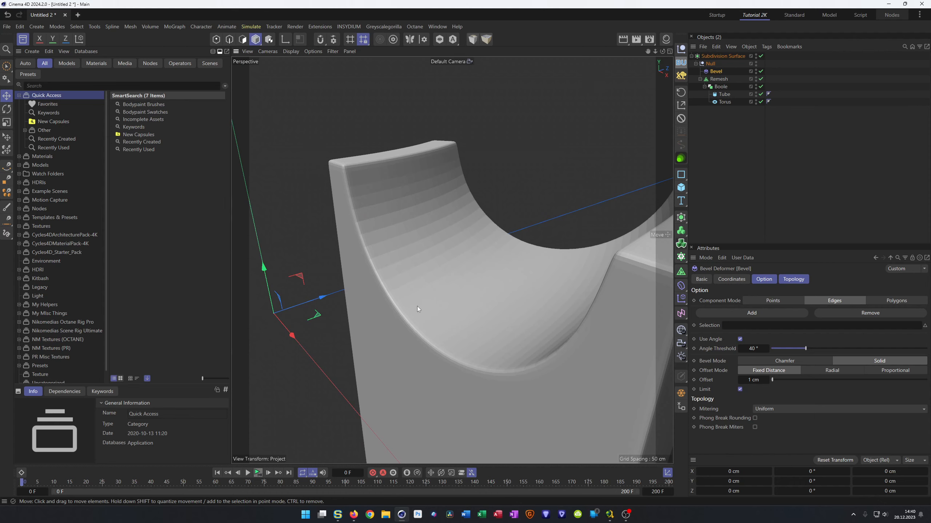
{"action": "scroll", "coordinate": [392, 290], "scroll_direction": "down", "scroll_amount": 3}
{"action": "mouse_move", "coordinate": [392, 290]}
{"action": "left_mouse_down", "text": "alt"}
{"action": "mouse_move", "coordinate": [370, 292]}
{"action": "mouse_move", "coordinate": [388, 288]}
{"action": "left_mouse_up", "text": "alt"}
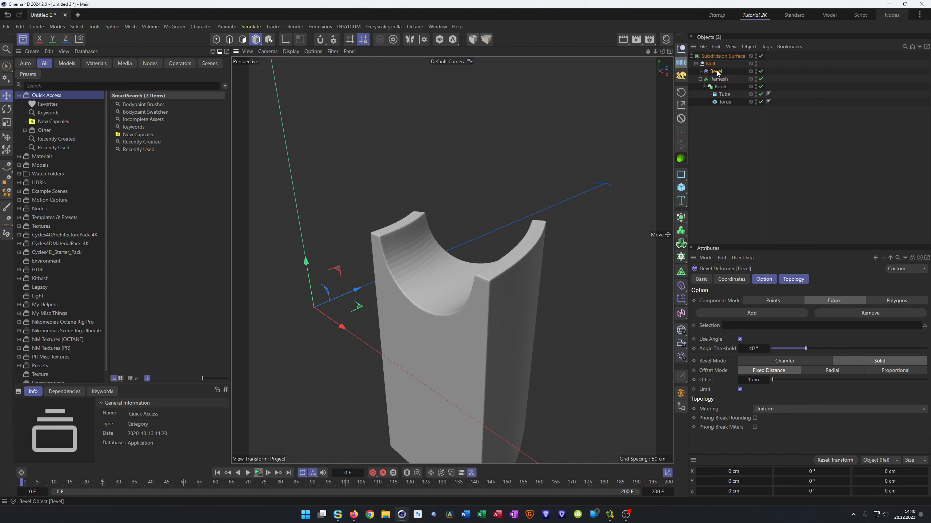
Step: Disable the Subdivision Surface and copy the Tube's Phong tag onto the Boole
{"action": "left_click", "coordinate": [761, 55]}
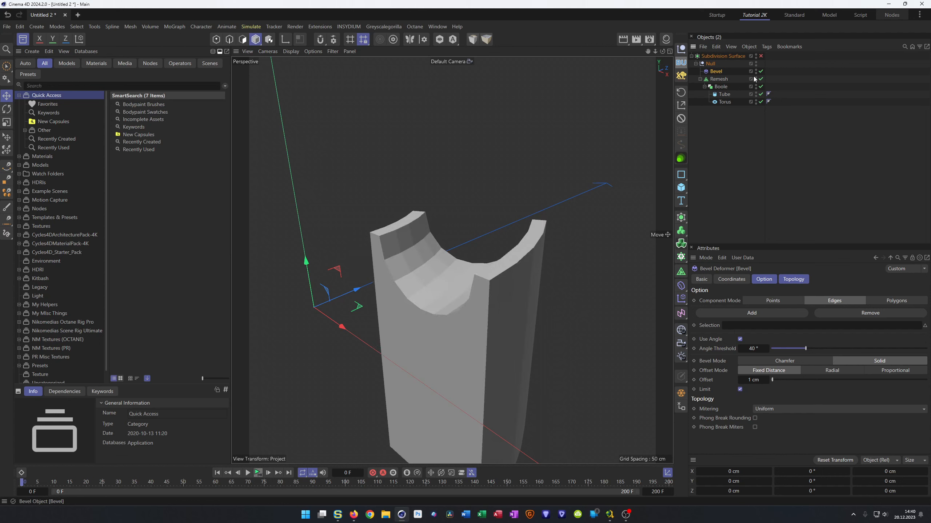
{"action": "left_click", "coordinate": [769, 94]}
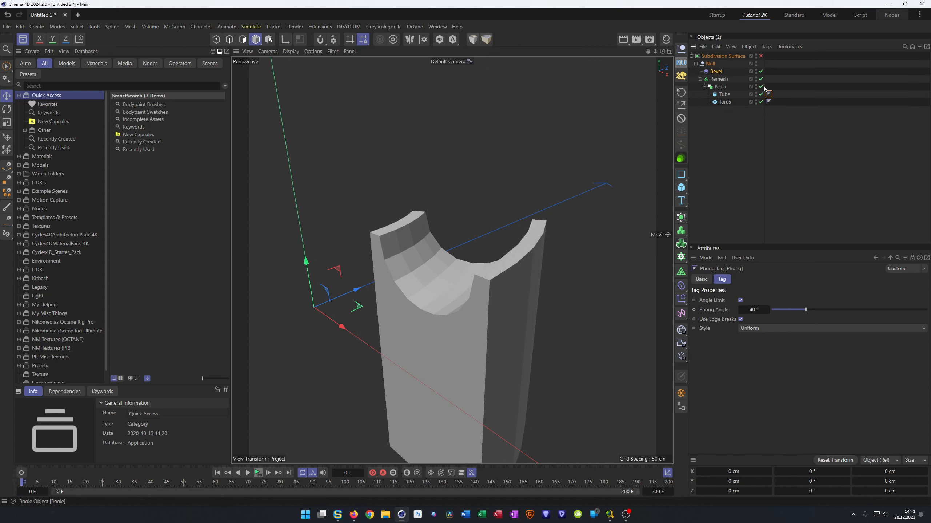
{"action": "left_click_drag", "start_coordinate": [770, 95], "coordinate": [769, 86]}
{"action": "left_click_drag", "start_coordinate": [507, 249], "coordinate": [420, 272], "text": "alt"}
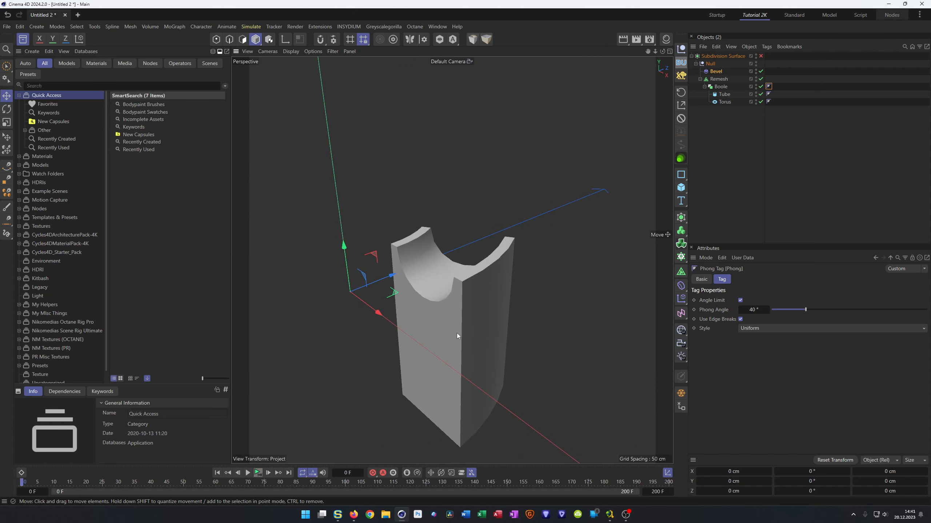
Step: Enable the Subdivision Surface and examine the wedge's smoothing and edge flow in plain shading, with lines and with isoparms
{"action": "left_click", "coordinate": [759, 56]}
{"action": "left_click_drag", "start_coordinate": [432, 278], "coordinate": [504, 282], "text": "alt"}
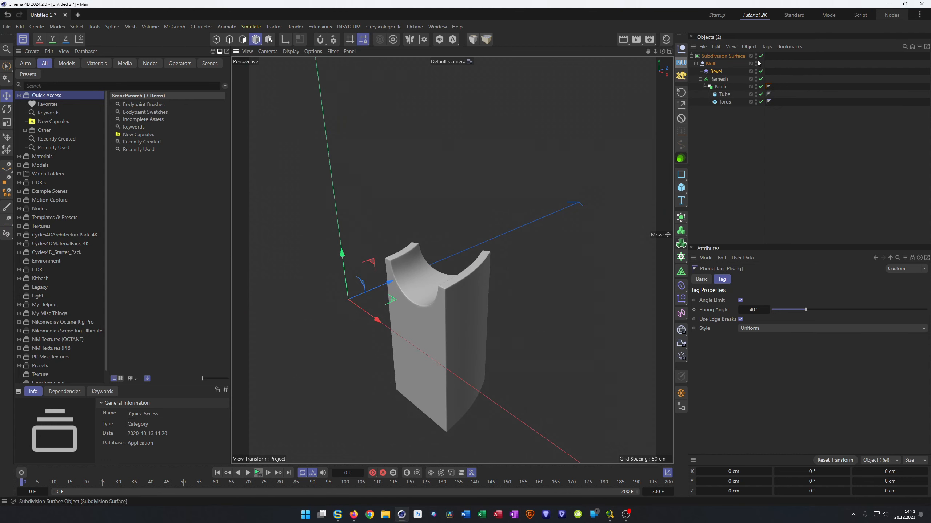
{"action": "key", "text": "n"}
{"action": "key", "text": "a"}
{"action": "key", "text": "m"}
{"action": "key", "text": "b"}
{"action": "key", "text": "v"}
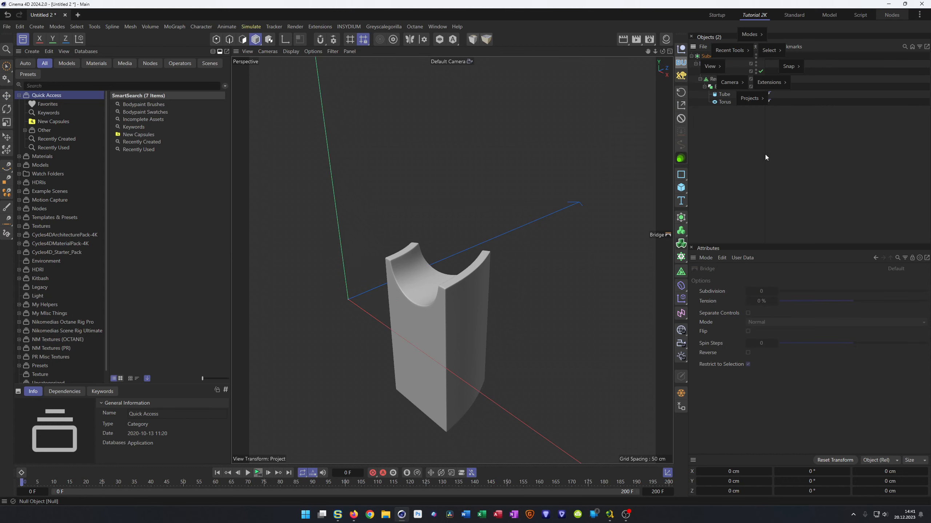
{"action": "key", "text": "n"}
{"action": "key", "text": "b"}
{"action": "left_click_drag", "start_coordinate": [483, 289], "coordinate": [432, 301], "text": "alt"}
{"action": "left_click_drag", "start_coordinate": [455, 336], "coordinate": [422, 348], "text": "alt"}
{"action": "key", "text": "n"}
{"action": "key", "text": "i"}
{"action": "right_click_drag", "start_coordinate": [433, 334], "coordinate": [488, 320], "text": "alt"}
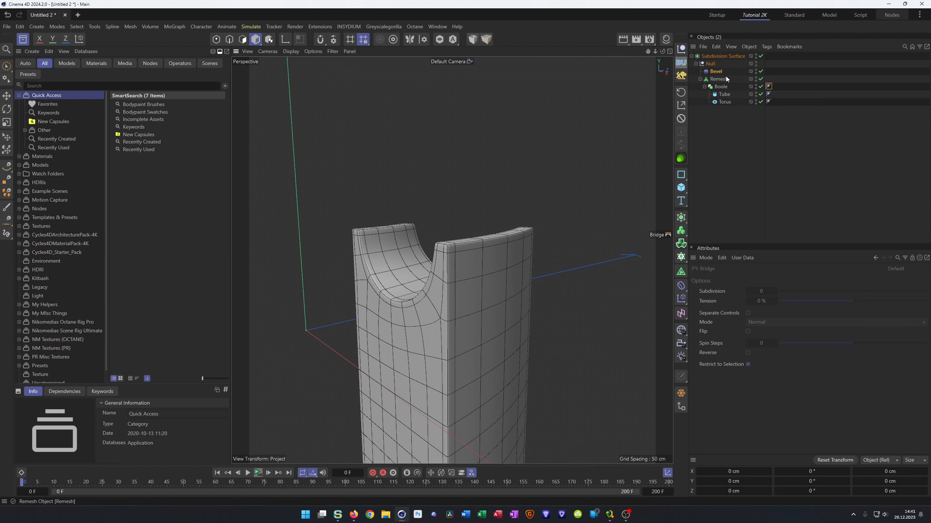
Step: Disable the Subdivision Surface, Remesh and Bevel so only the Boole's raw geometry is displayed
{"action": "left_click", "coordinate": [761, 55]}
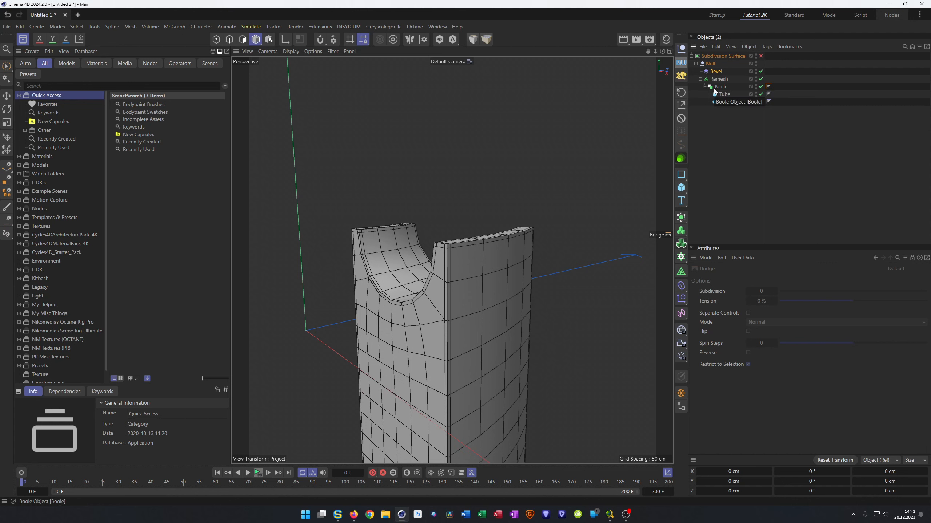
{"action": "left_click", "coordinate": [761, 81]}
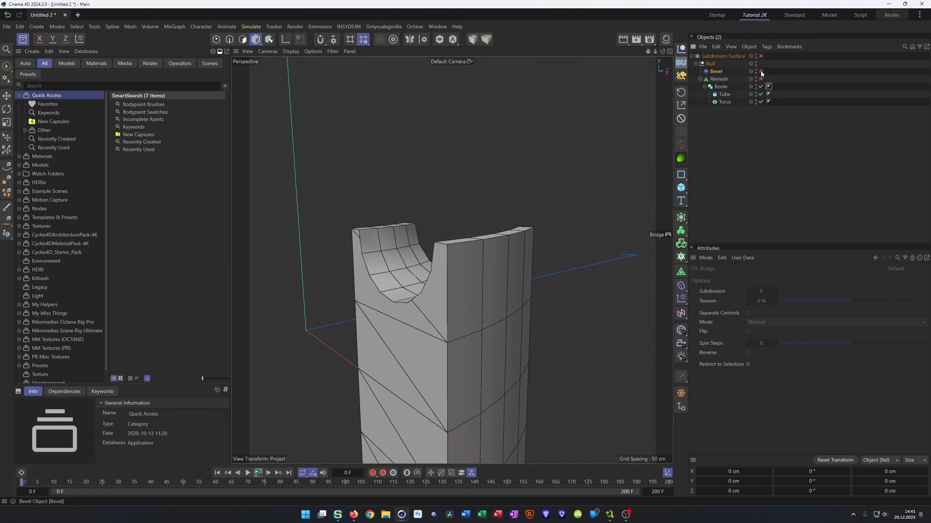
{"action": "left_click_drag", "start_coordinate": [611, 174], "coordinate": [447, 269], "text": "alt"}
{"action": "right_click_drag", "start_coordinate": [446, 269], "coordinate": [428, 297], "text": "alt"}
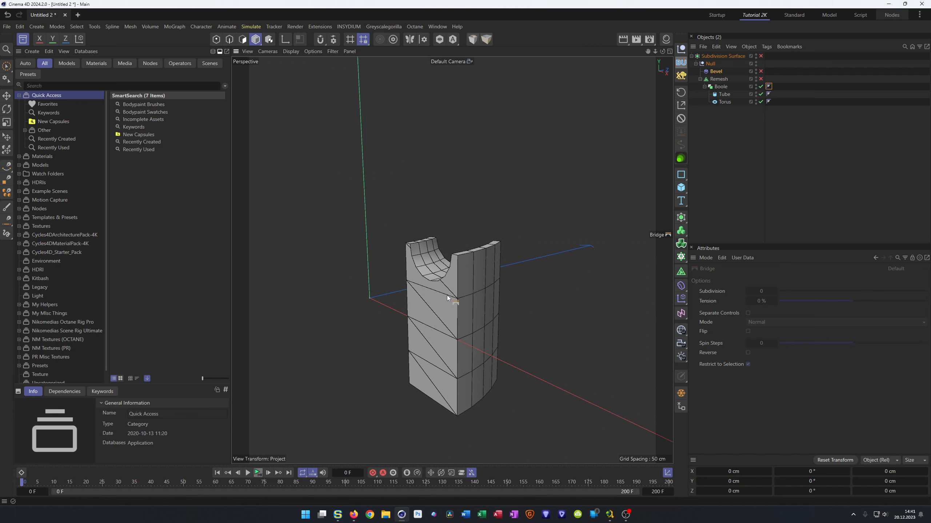
{"action": "left_click_drag", "start_coordinate": [446, 296], "coordinate": [462, 265], "text": "alt"}
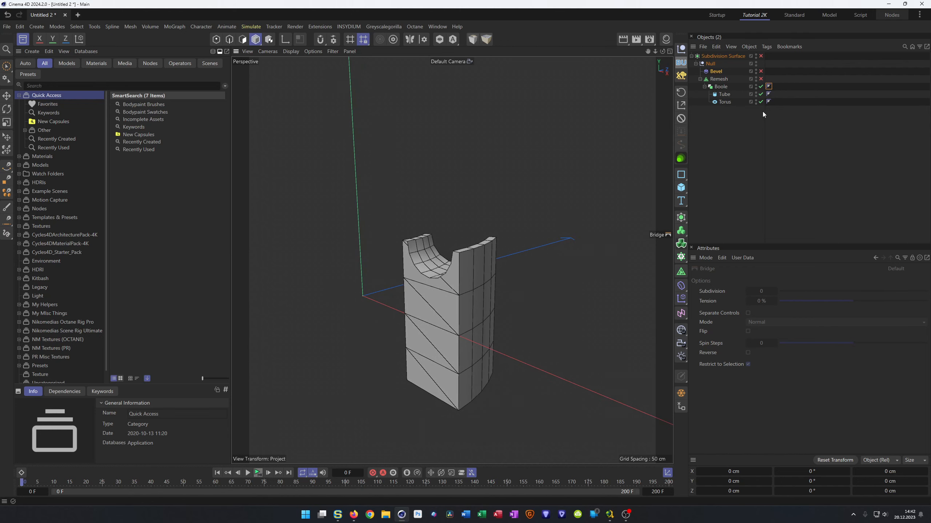
Step: Duplicate the Boole with its Tube and Torus outside the hierarchy and make the copy editable
{"action": "left_click", "coordinate": [728, 87]}
{"action": "left_click_drag", "start_coordinate": [731, 86], "coordinate": [721, 156], "text": "ctrl"}
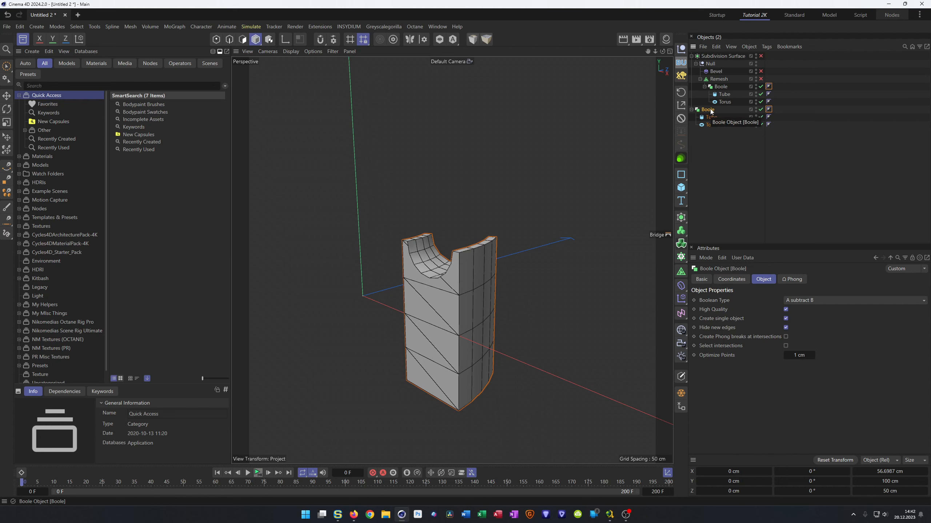
{"action": "key", "text": "c"}
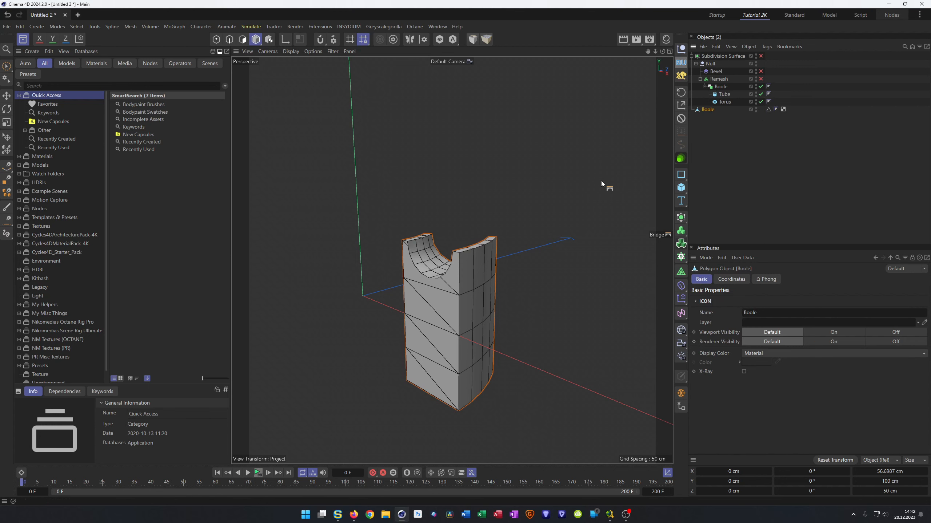
Step: In edge mode, select the diagonal edges on both flat sides of the editable wedge with Brush Selection and dissolve them
{"action": "mouse_move", "coordinate": [461, 262]}
{"action": "left_mouse_down", "text": "alt"}
{"action": "mouse_move", "coordinate": [472, 254]}
{"action": "mouse_move", "coordinate": [459, 257]}
{"action": "left_mouse_up", "text": "alt"}
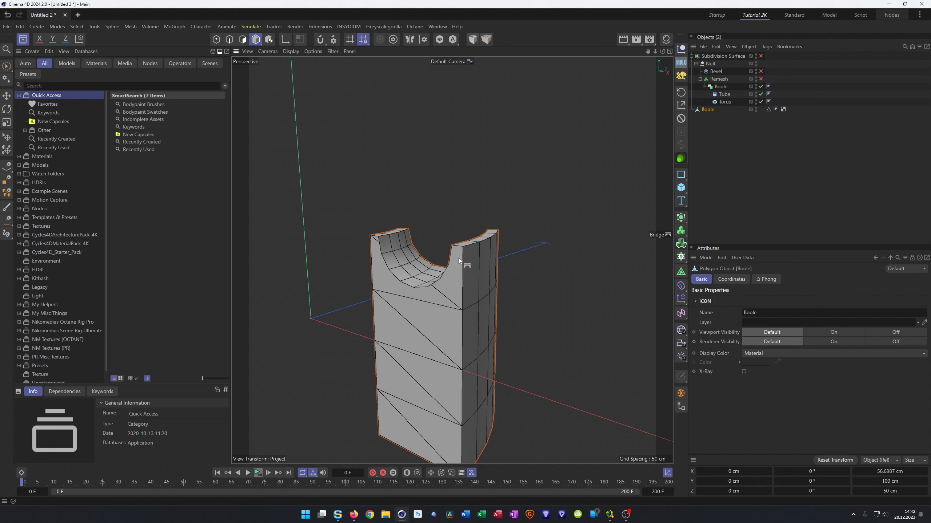
{"action": "key", "text": "Return"}
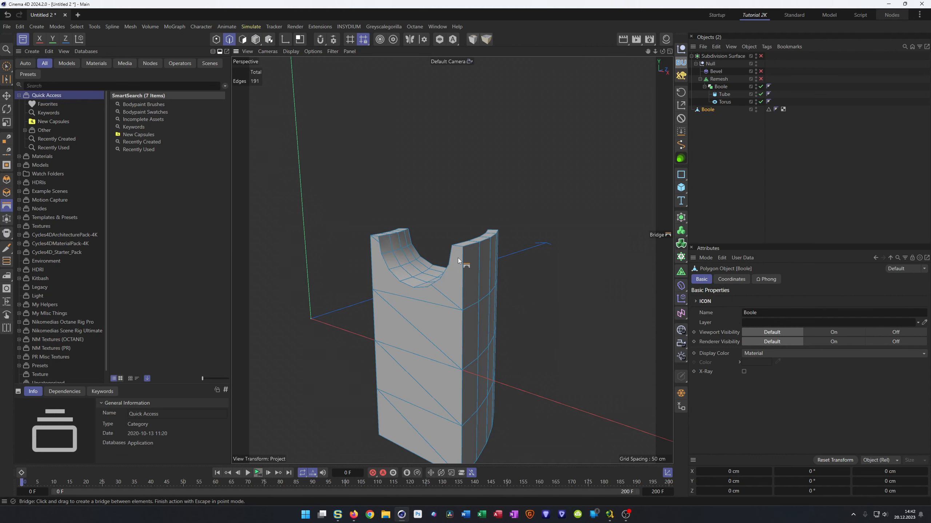
{"action": "key", "text": "9"}
{"action": "left_click_drag", "start_coordinate": [418, 279], "coordinate": [438, 295], "text": "alt"}
{"action": "left_click", "coordinate": [453, 294]}
{"action": "left_click_drag", "start_coordinate": [363, 232], "coordinate": [383, 220], "text": "alt"}
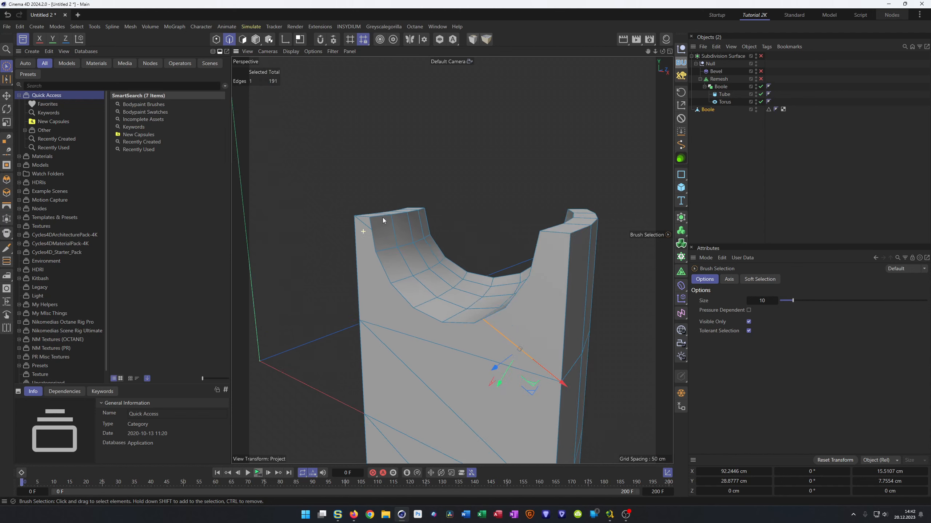
{"action": "right_click_drag", "start_coordinate": [382, 218], "coordinate": [393, 215], "text": "alt"}
{"action": "left_click", "coordinate": [365, 220], "text": "shift"}
{"action": "right_click_drag", "start_coordinate": [384, 324], "coordinate": [352, 348], "text": "alt"}
{"action": "middle_click_drag", "start_coordinate": [394, 384], "coordinate": [467, 281], "text": "alt"}
{"action": "left_click", "coordinate": [465, 289], "text": "shift"}
{"action": "left_click", "coordinate": [461, 342], "text": "shift"}
{"action": "left_click", "coordinate": [459, 389], "text": "shift"}
{"action": "right_click_drag", "start_coordinate": [503, 346], "coordinate": [450, 321], "text": "alt"}
{"action": "left_click_drag", "start_coordinate": [450, 320], "coordinate": [613, 339], "text": "alt"}
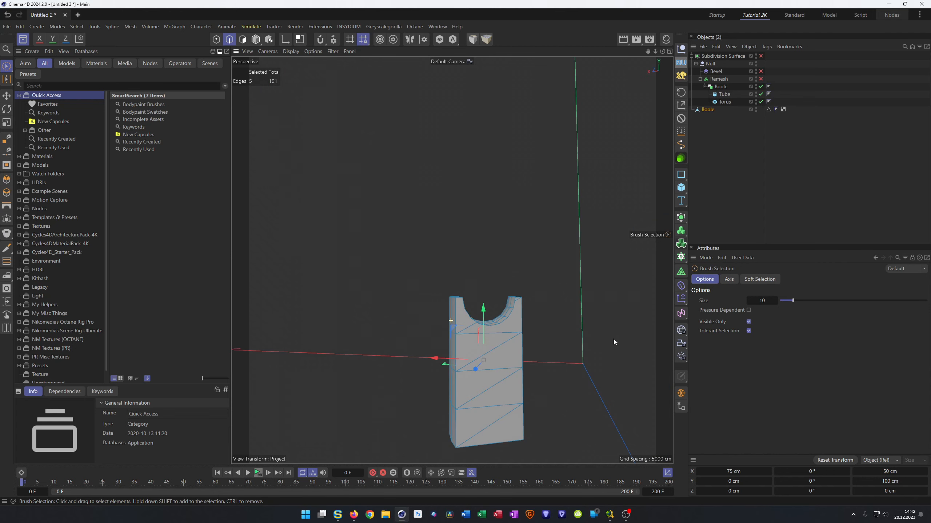
{"action": "right_click_drag", "start_coordinate": [614, 339], "coordinate": [524, 323], "text": "alt"}
{"action": "left_click", "coordinate": [438, 304], "text": "shift"}
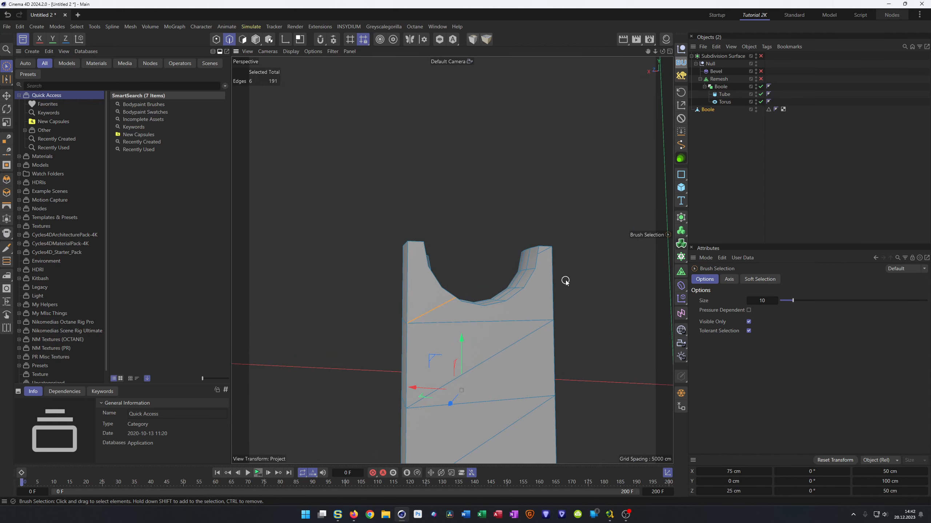
{"action": "left_click", "coordinate": [543, 254], "text": "shift"}
{"action": "left_click", "coordinate": [494, 357], "text": "shift"}
{"action": "left_click", "coordinate": [499, 434], "text": "shift"}
{"action": "middle_click_drag", "start_coordinate": [509, 403], "coordinate": [493, 265], "text": "alt"}
{"action": "left_click", "coordinate": [475, 373], "text": "shift"}
{"action": "left_click_drag", "start_coordinate": [481, 316], "coordinate": [536, 285], "text": "alt"}
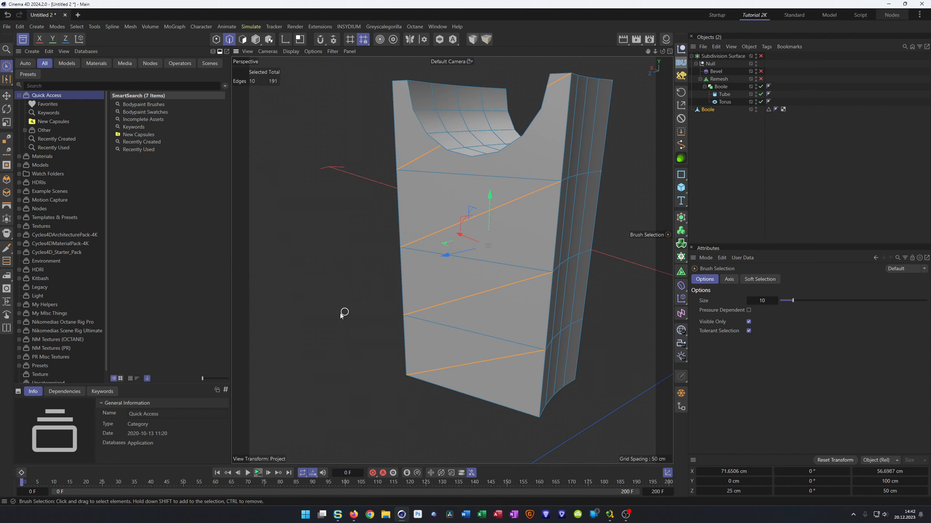
{"action": "right_click", "coordinate": [314, 193]}
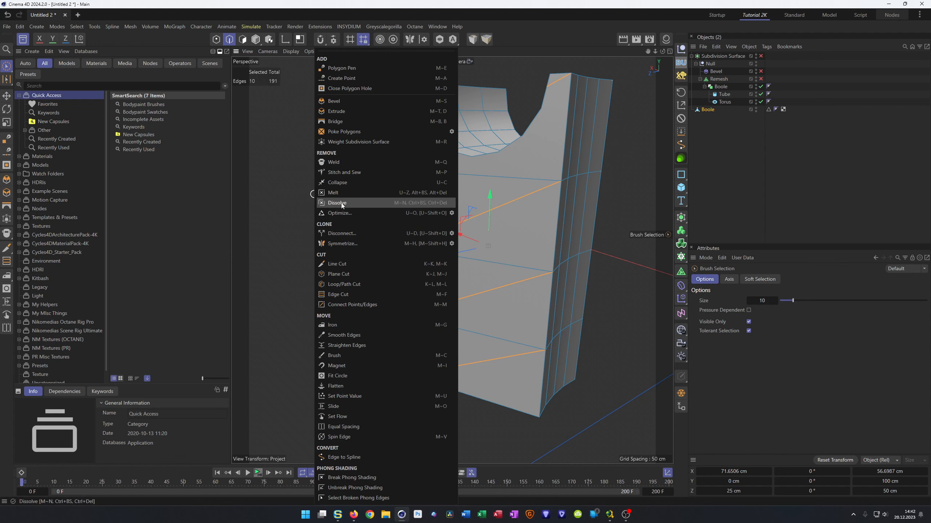
{"action": "left_click", "coordinate": [336, 206]}
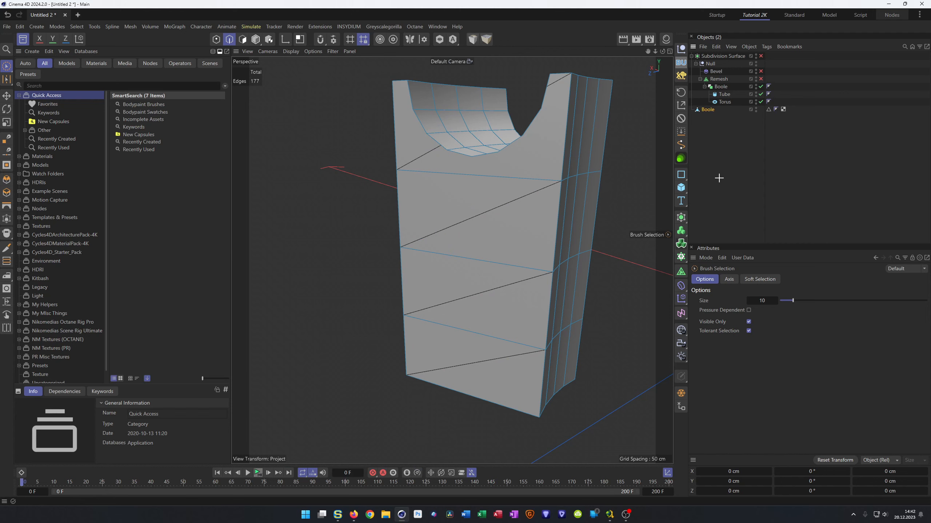
Step: Hide the original Subdivision Surface hierarchy and examine the remaining edges around the editable wedge's groove
{"action": "left_click", "coordinate": [707, 110]}
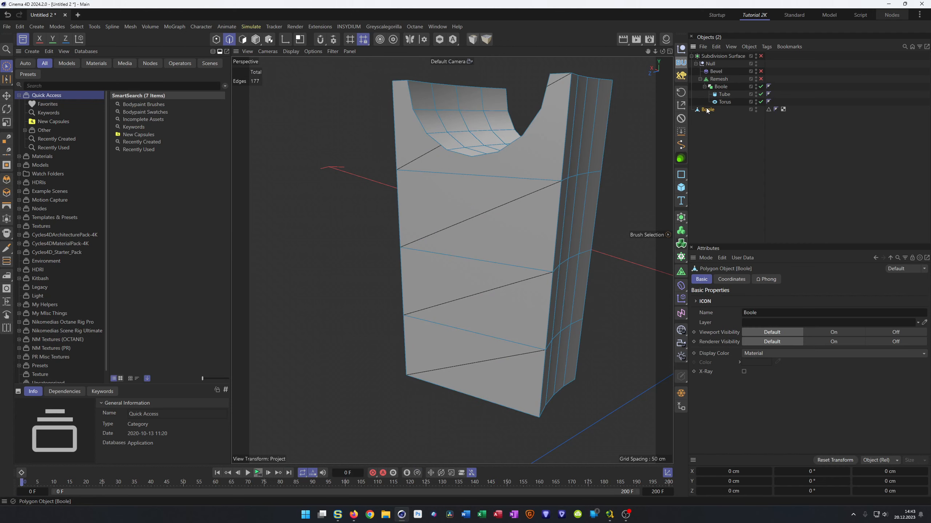
{"action": "left_click", "coordinate": [756, 56]}
{"action": "left_click_drag", "start_coordinate": [529, 204], "coordinate": [449, 216], "text": "alt"}
{"action": "right_click_drag", "start_coordinate": [449, 217], "coordinate": [405, 231], "text": "alt"}
{"action": "left_click_drag", "start_coordinate": [405, 232], "coordinate": [336, 229], "text": "alt"}
{"action": "scroll", "coordinate": [430, 198], "scroll_direction": "up", "scroll_amount": 3}
{"action": "left_click_drag", "start_coordinate": [425, 203], "coordinate": [383, 191], "text": "alt"}
{"action": "scroll", "coordinate": [423, 203], "scroll_direction": "up", "scroll_amount": 3}
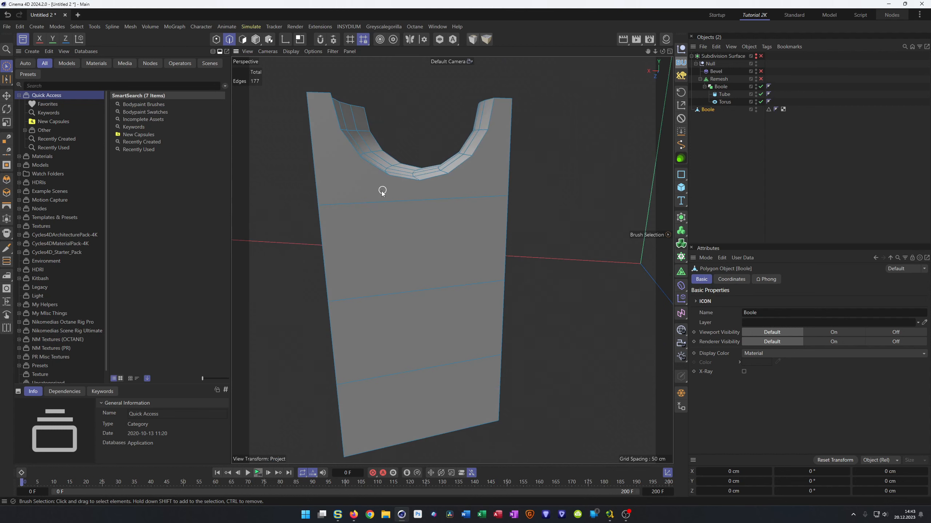
{"action": "middle_click_drag", "start_coordinate": [382, 191], "coordinate": [415, 230], "text": "alt"}
{"action": "left_click_drag", "start_coordinate": [444, 272], "coordinate": [432, 210], "text": "alt"}
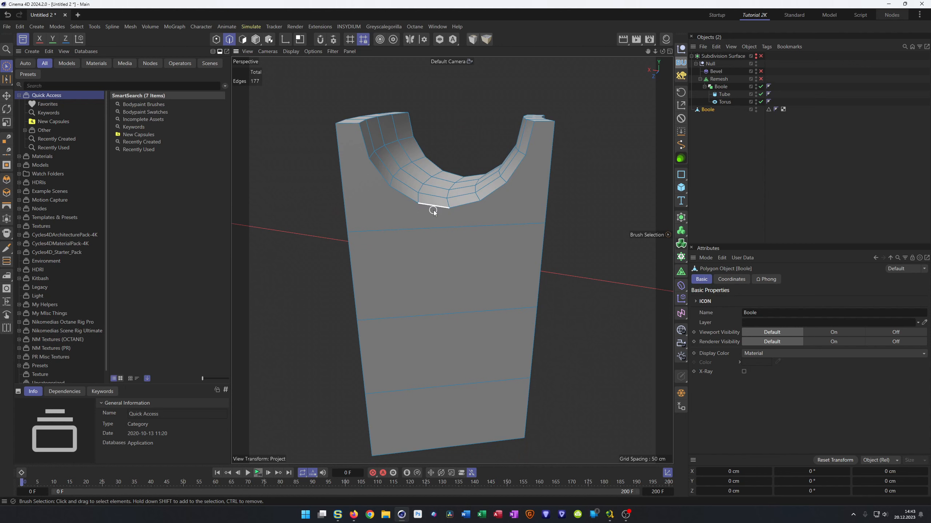
{"action": "right_click_drag", "start_coordinate": [432, 210], "coordinate": [461, 208], "text": "alt"}
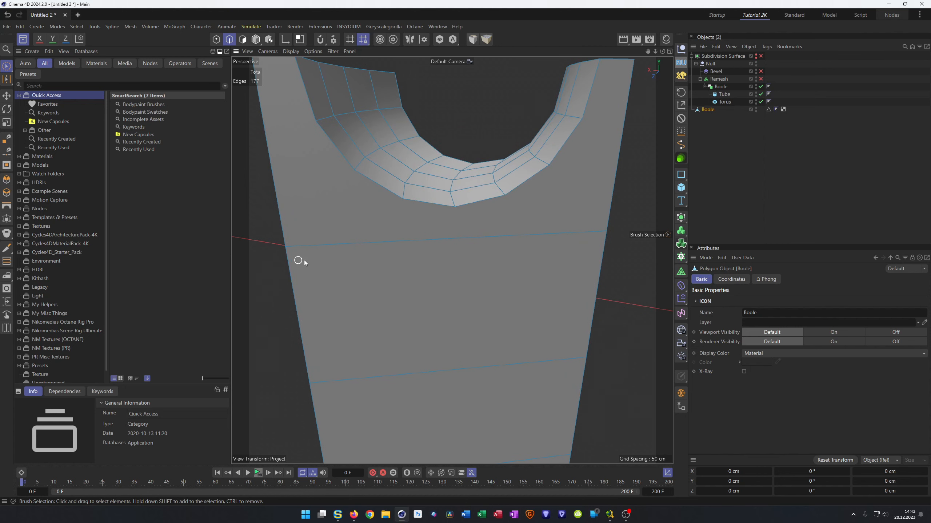
{"action": "scroll", "coordinate": [403, 261], "scroll_direction": "down", "scroll_amount": 5}
{"action": "middle_click_drag", "start_coordinate": [400, 268], "coordinate": [405, 263], "text": "alt"}
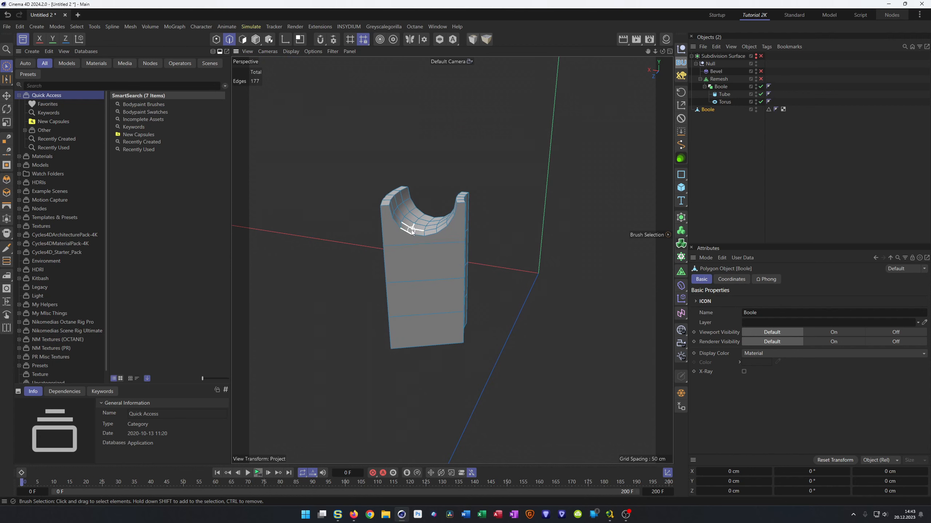
Step: Select the horizontal edges across both flat sides and the underside of the editable wedge, and connect them twice to form four columns
{"action": "left_click_drag", "start_coordinate": [406, 244], "coordinate": [426, 360]}
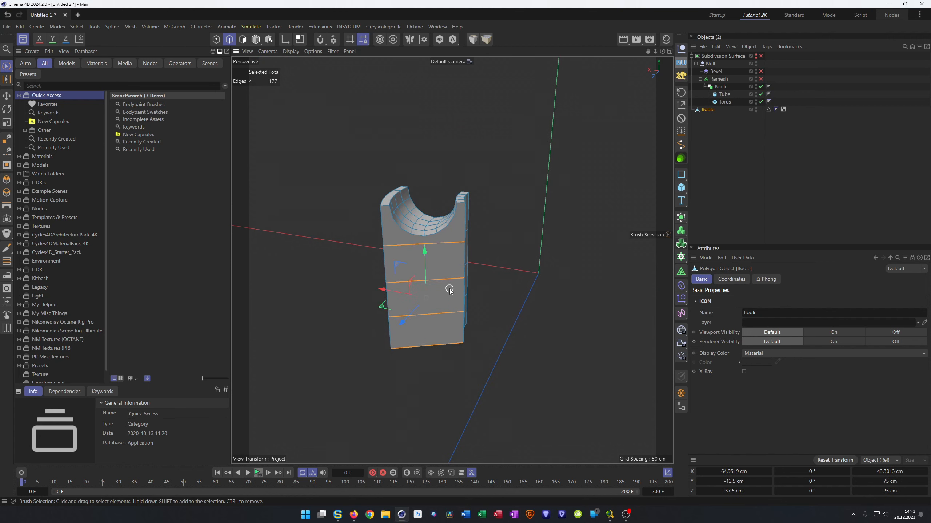
{"action": "middle_click_drag", "start_coordinate": [449, 288], "coordinate": [439, 261], "text": "alt"}
{"action": "left_click_drag", "start_coordinate": [439, 261], "coordinate": [611, 282], "text": "alt"}
{"action": "left_click", "coordinate": [494, 217], "text": "shift"}
{"action": "left_click_drag", "start_coordinate": [495, 219], "coordinate": [482, 352], "text": "shift"}
{"action": "left_click_drag", "start_coordinate": [489, 293], "coordinate": [457, 334], "text": "shift"}
{"action": "left_click_drag", "start_coordinate": [486, 288], "coordinate": [482, 245], "text": "alt"}
{"action": "scroll", "coordinate": [482, 244], "scroll_direction": "up", "scroll_amount": 2}
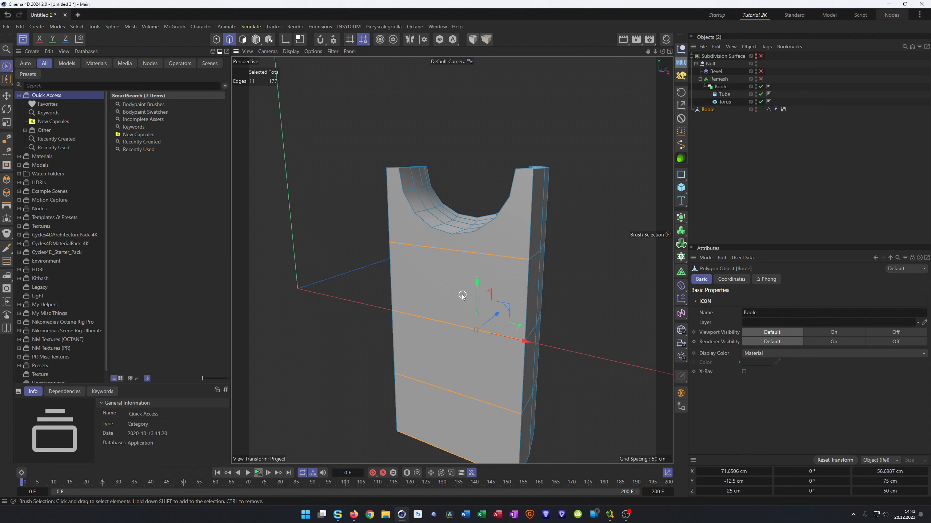
{"action": "mouse_move", "coordinate": [411, 272]}
{"action": "left_mouse_down", "text": "alt"}
{"action": "mouse_move", "coordinate": [440, 248]}
{"action": "mouse_move", "coordinate": [406, 244]}
{"action": "left_mouse_up", "text": "alt"}
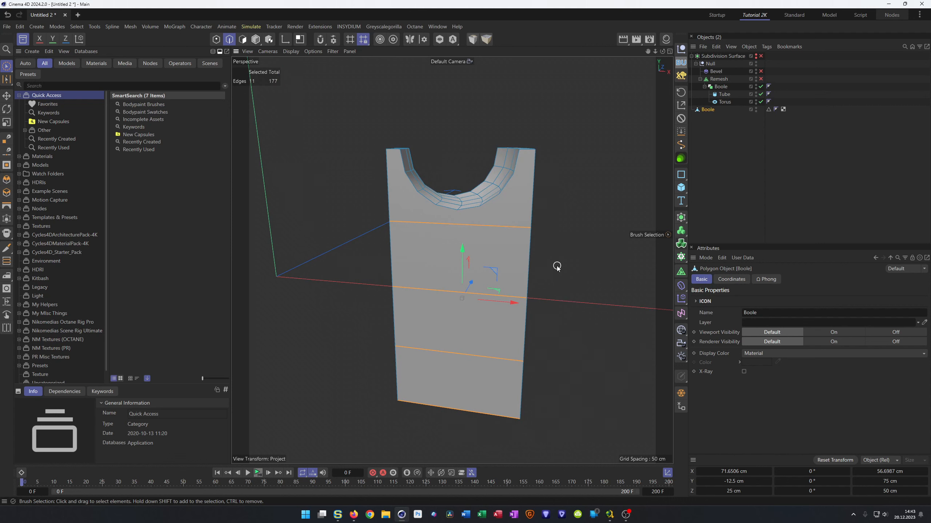
{"action": "key", "text": "m"}
{"action": "key", "text": "m"}
{"action": "key", "text": "m"}
{"action": "key", "text": "m"}
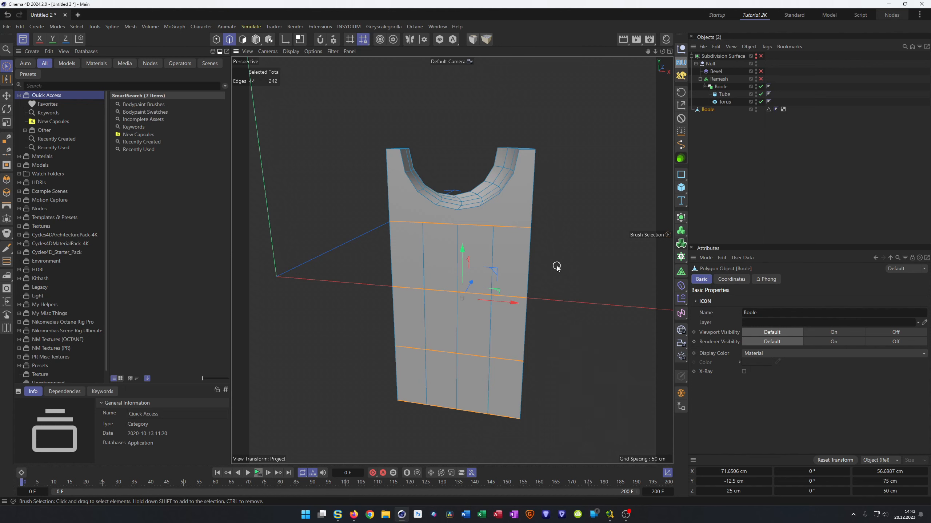
Step: On one flat side, use Line Cut to join five groove-rim vertices to the five points along the horizontal edge below the groove
{"action": "left_click_drag", "start_coordinate": [525, 322], "coordinate": [458, 322], "text": "alt"}
{"action": "middle_click_drag", "start_coordinate": [459, 206], "coordinate": [461, 267], "text": "alt"}
{"action": "right_click_drag", "start_coordinate": [461, 268], "coordinate": [488, 248], "text": "alt"}
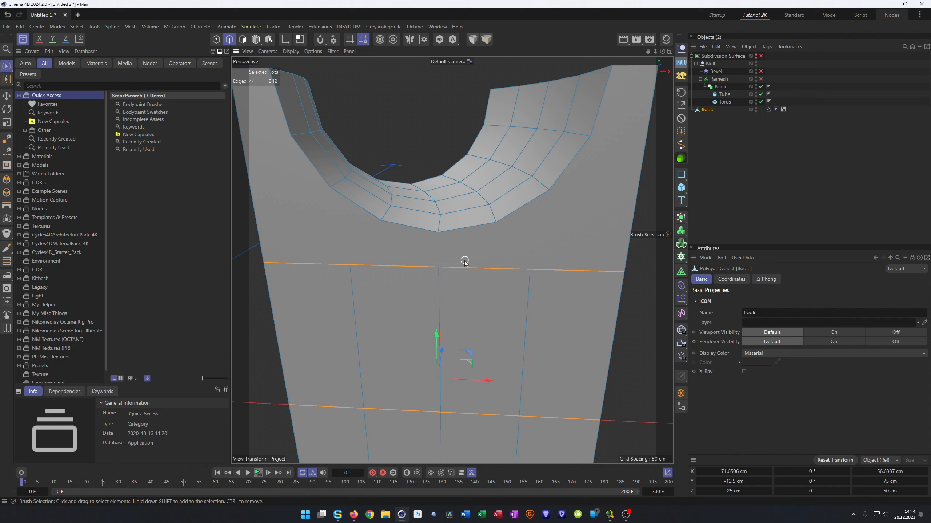
{"action": "key", "text": "k"}
{"action": "key", "text": "k"}
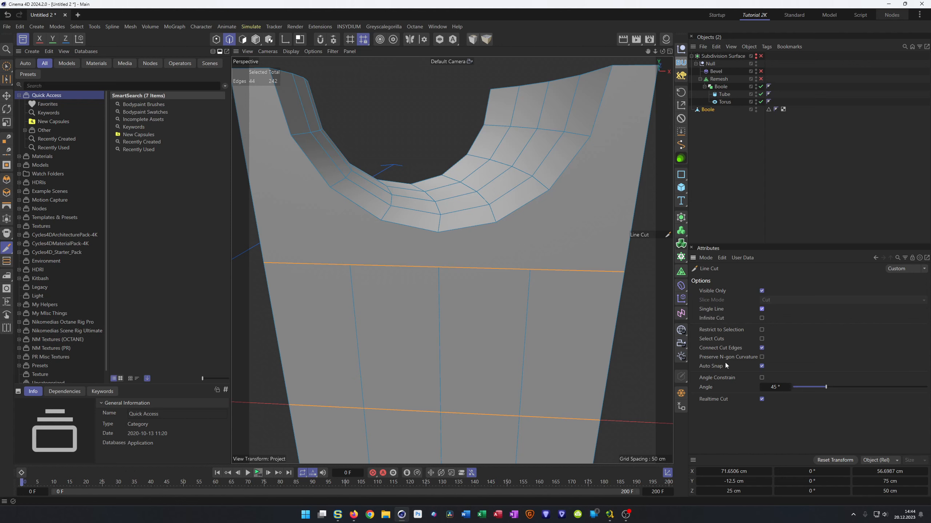
{"action": "scroll", "coordinate": [538, 269], "scroll_direction": "up", "scroll_amount": 5}
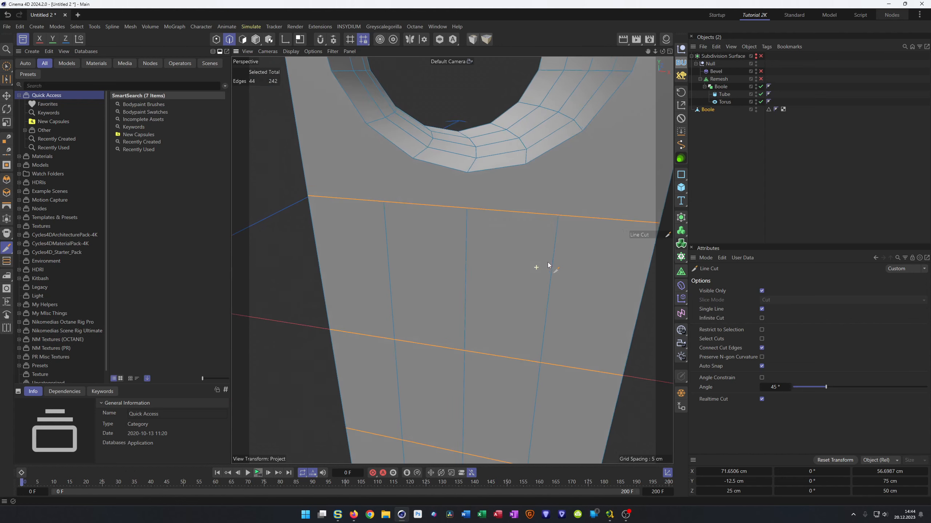
{"action": "left_click", "coordinate": [467, 173]}
{"action": "left_click", "coordinate": [466, 210]}
{"action": "left_click", "coordinate": [411, 161]}
{"action": "left_click", "coordinate": [381, 204]}
{"action": "left_click", "coordinate": [361, 128]}
{"action": "left_click", "coordinate": [301, 200]}
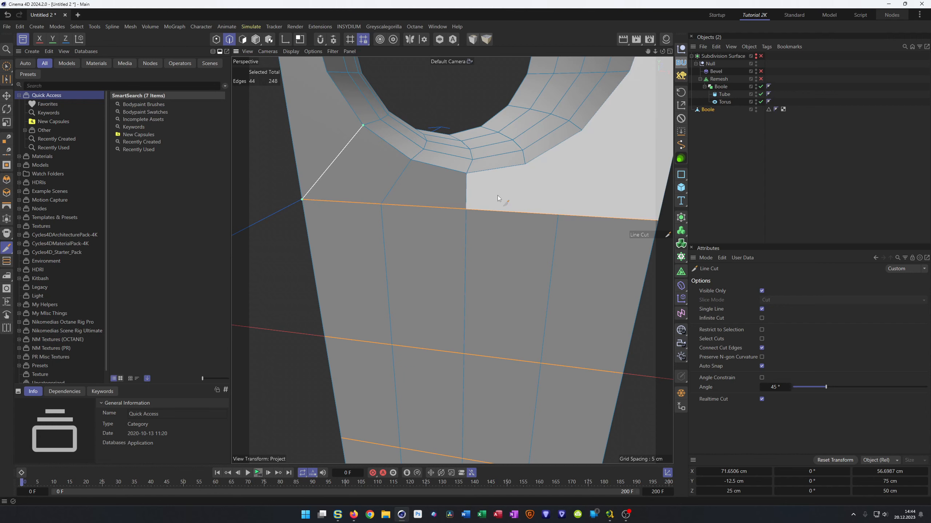
{"action": "left_click", "coordinate": [526, 165]}
{"action": "left_click", "coordinate": [558, 214]}
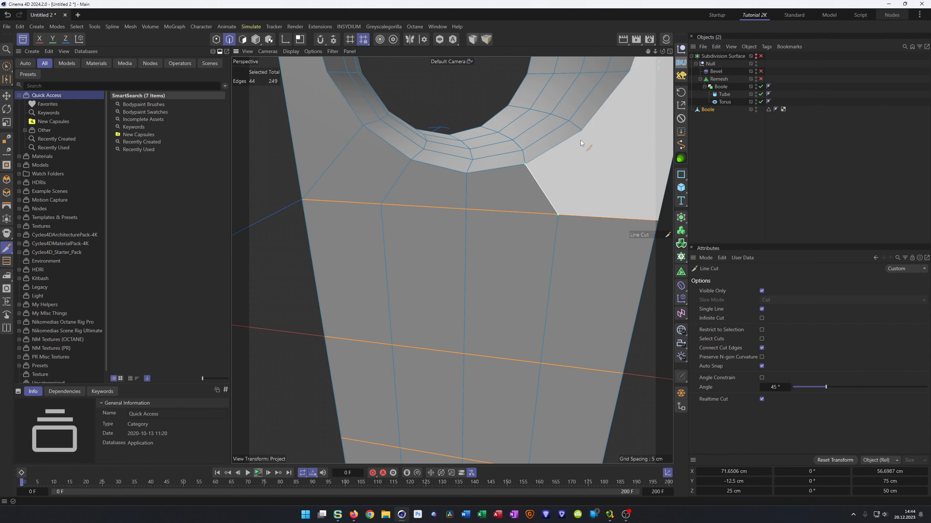
{"action": "left_click", "coordinate": [582, 131]}
{"action": "left_click", "coordinate": [657, 220]}
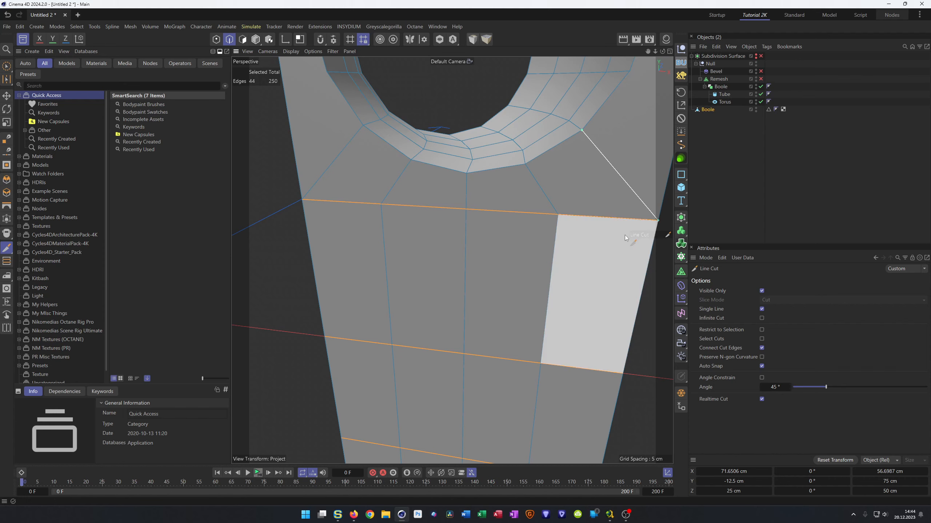
Step: Repeat the five line cuts on the opposite flat side, joining the groove-rim vertices to the points on its uppermost horizontal edge
{"action": "right_click_drag", "start_coordinate": [478, 210], "coordinate": [405, 186], "text": "alt"}
{"action": "mouse_move", "coordinate": [405, 187]}
{"action": "left_mouse_down", "text": "alt"}
{"action": "mouse_move", "coordinate": [250, 185]}
{"action": "mouse_move", "coordinate": [419, 178]}
{"action": "left_mouse_up", "text": "alt"}
{"action": "scroll", "coordinate": [362, 193], "scroll_direction": "up", "scroll_amount": 3}
{"action": "left_click_drag", "start_coordinate": [362, 193], "coordinate": [417, 212], "text": "alt"}
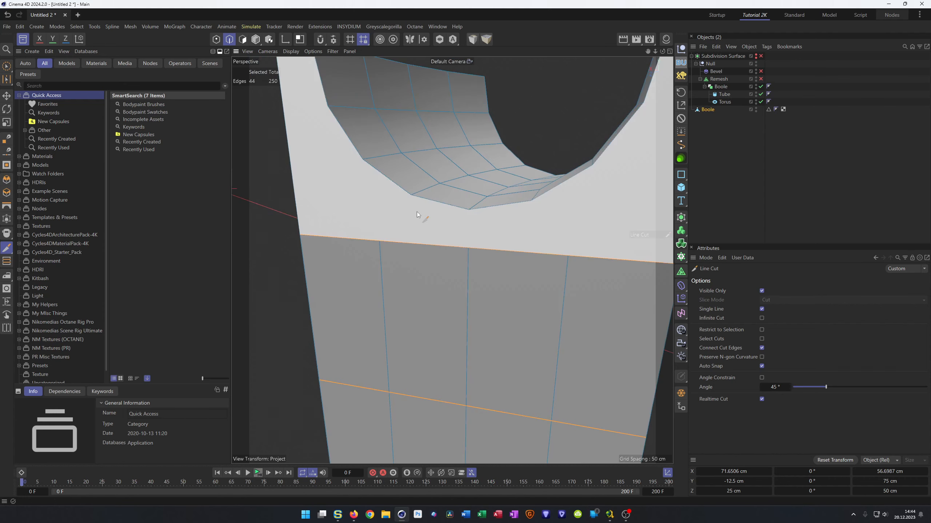
{"action": "left_click", "coordinate": [468, 210]}
{"action": "left_click", "coordinate": [468, 248]}
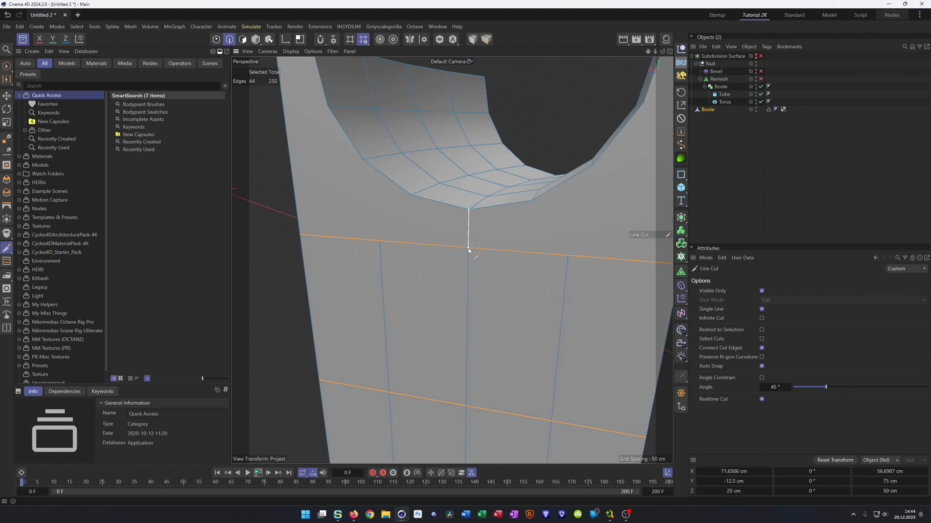
{"action": "left_click", "coordinate": [411, 195]}
{"action": "left_click", "coordinate": [379, 241]}
{"action": "left_click", "coordinate": [362, 160]}
{"action": "left_click", "coordinate": [300, 234]}
{"action": "left_click", "coordinate": [531, 201]}
{"action": "left_click", "coordinate": [568, 256]}
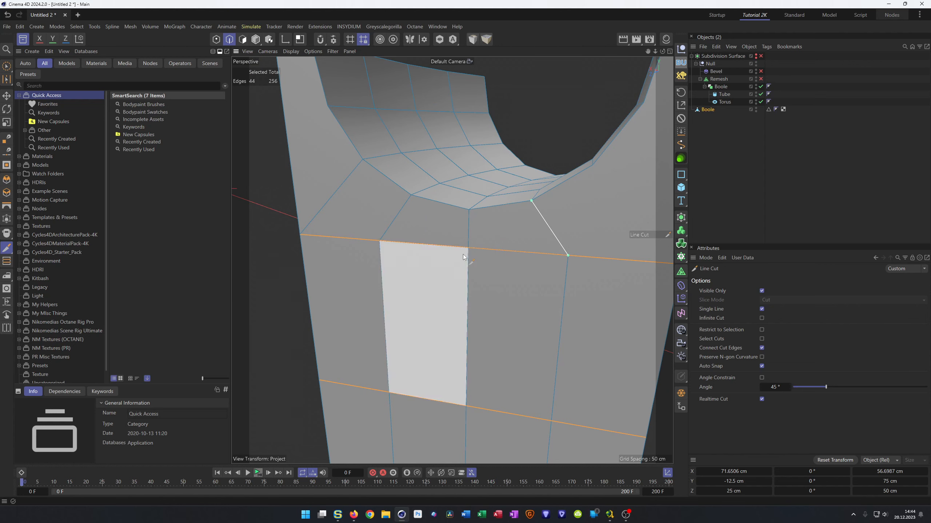
{"action": "left_click_drag", "start_coordinate": [561, 253], "coordinate": [498, 213], "text": "alt"}
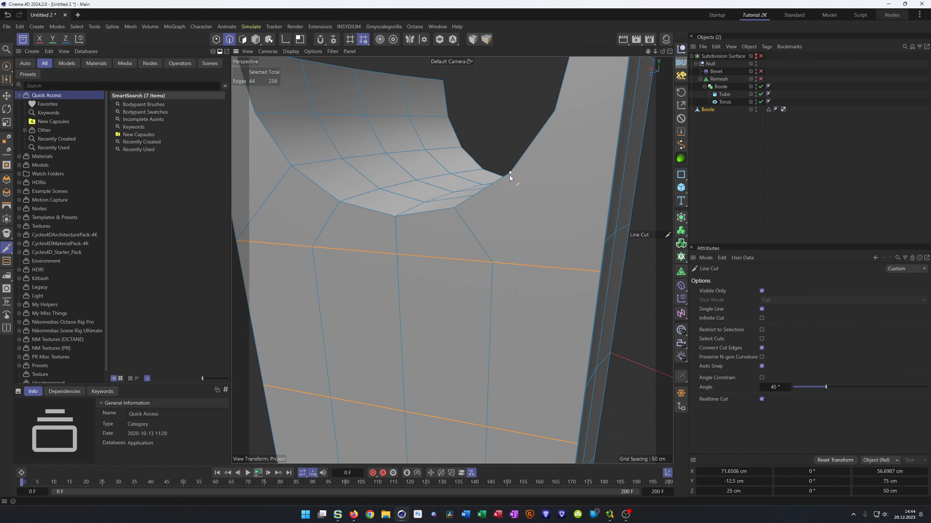
{"action": "left_click", "coordinate": [600, 271]}
{"action": "scroll", "coordinate": [533, 270], "scroll_direction": "down", "scroll_amount": 5}
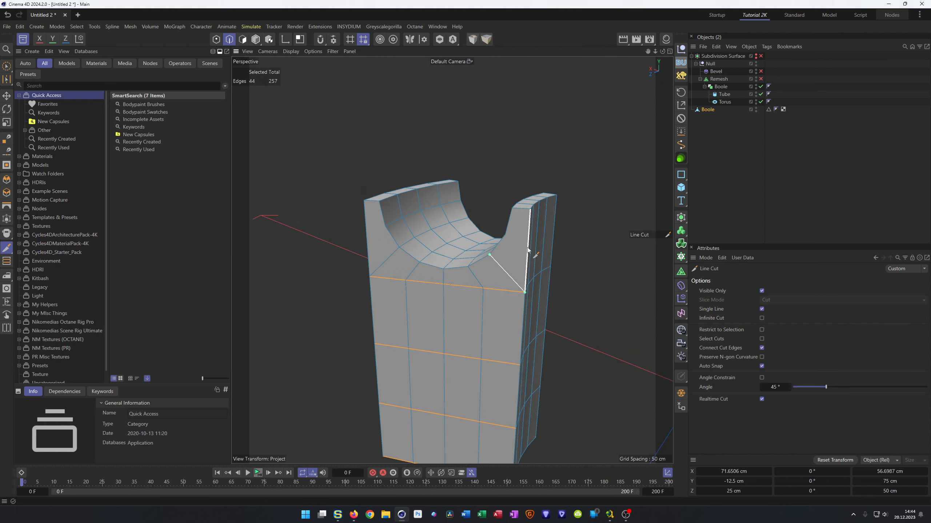
Step: Select the vertical edges on the outer faces of both raised ends beside the groove and connect them across the middle
{"action": "middle_click_drag", "start_coordinate": [497, 259], "coordinate": [472, 274], "text": "alt"}
{"action": "scroll", "coordinate": [513, 260], "scroll_direction": "up", "scroll_amount": 2}
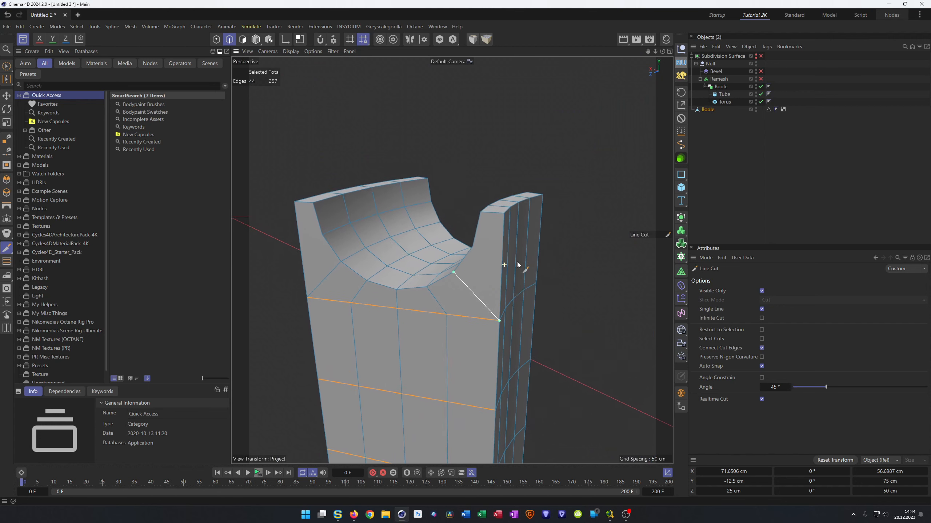
{"action": "key", "text": "space"}
{"action": "mouse_move", "coordinate": [559, 233]}
{"action": "left_mouse_down"}
{"action": "mouse_move", "coordinate": [503, 254]}
{"action": "mouse_move", "coordinate": [571, 253]}
{"action": "left_mouse_up"}
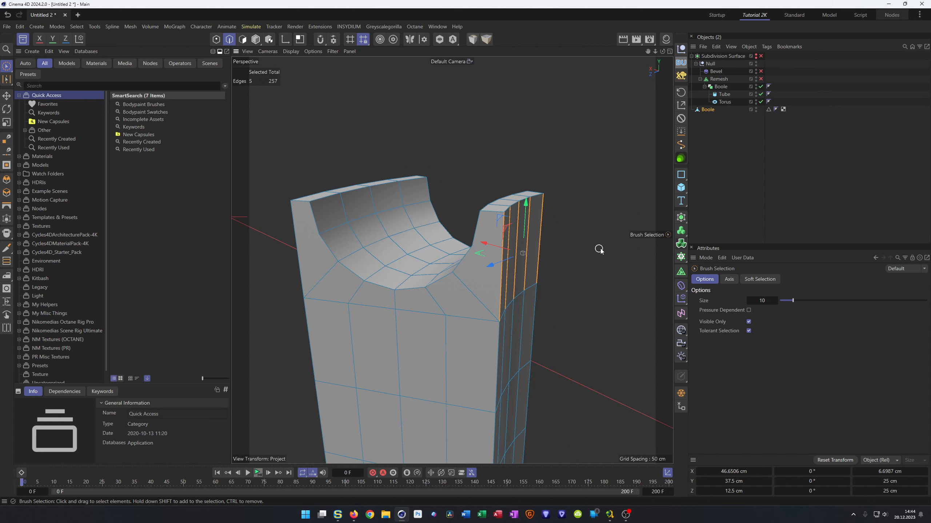
{"action": "key", "text": "m"}
{"action": "key", "text": "m"}
Step: Line-cut from the groove rim to the new mid-height points at both raised ends on each flat side, then clear the selection
{"action": "mouse_move", "coordinate": [370, 232]}
{"action": "left_mouse_down", "text": "alt"}
{"action": "mouse_move", "coordinate": [295, 216]}
{"action": "mouse_move", "coordinate": [394, 260]}
{"action": "mouse_move", "coordinate": [388, 250]}
{"action": "mouse_move", "coordinate": [487, 258]}
{"action": "left_mouse_up", "text": "alt"}
{"action": "key", "text": "k"}
{"action": "key", "text": "k"}
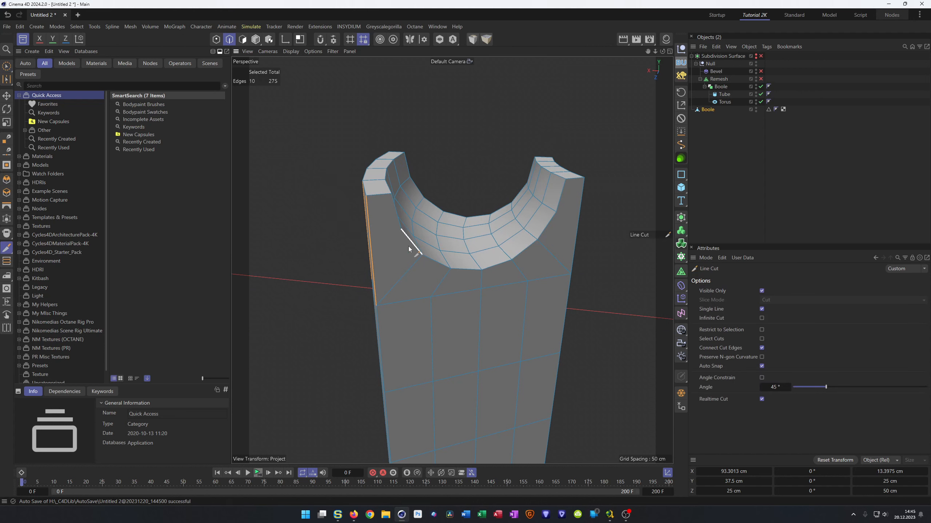
{"action": "left_click", "coordinate": [401, 229]}
{"action": "left_click", "coordinate": [371, 254]}
{"action": "left_click_drag", "start_coordinate": [374, 256], "coordinate": [602, 290], "text": "alt"}
{"action": "left_click", "coordinate": [435, 237]}
{"action": "left_click", "coordinate": [462, 263]}
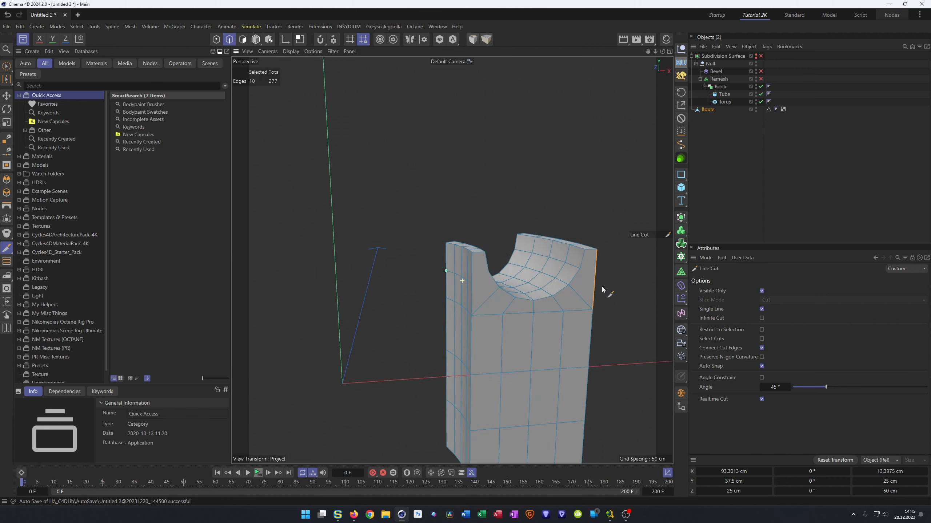
{"action": "scroll", "coordinate": [502, 279], "scroll_direction": "up", "scroll_amount": 3}
{"action": "left_click", "coordinate": [483, 252]}
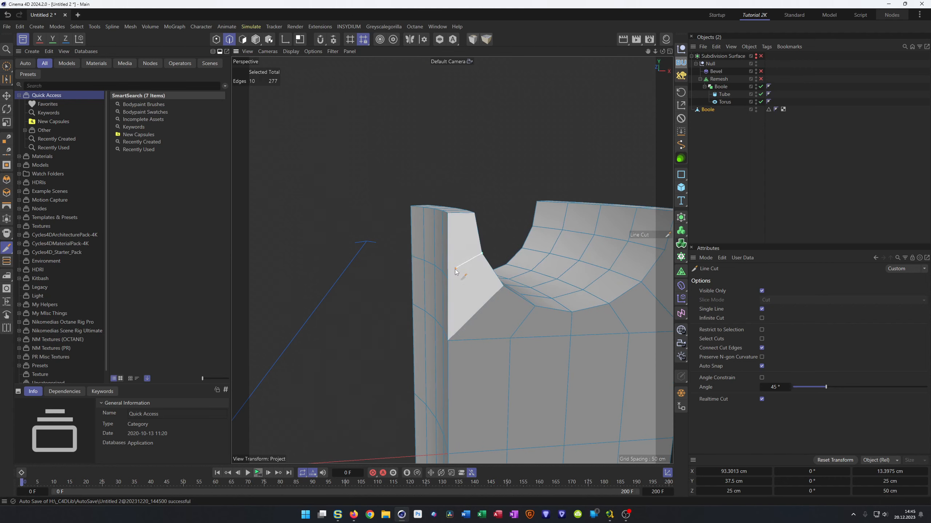
{"action": "left_click_drag", "start_coordinate": [455, 270], "coordinate": [461, 288], "text": "alt"}
{"action": "left_click", "coordinate": [458, 289]}
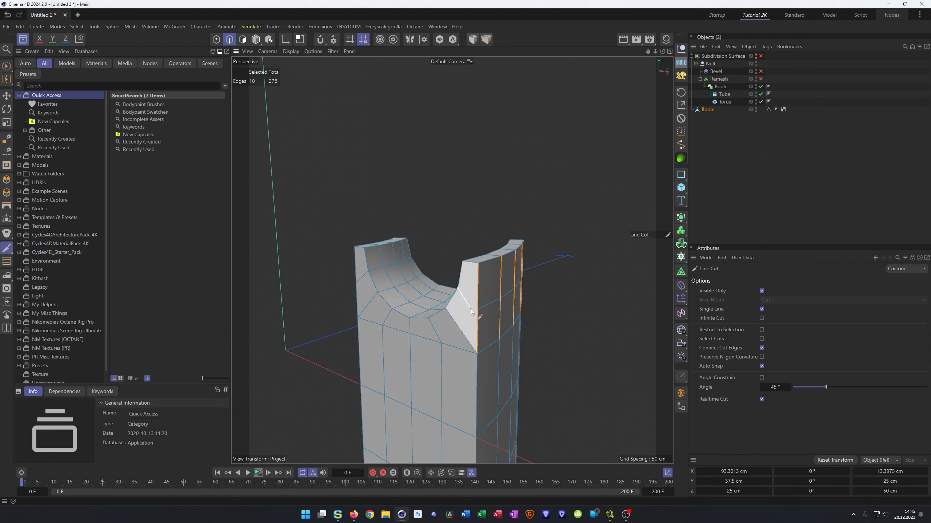
{"action": "left_click", "coordinate": [477, 310]}
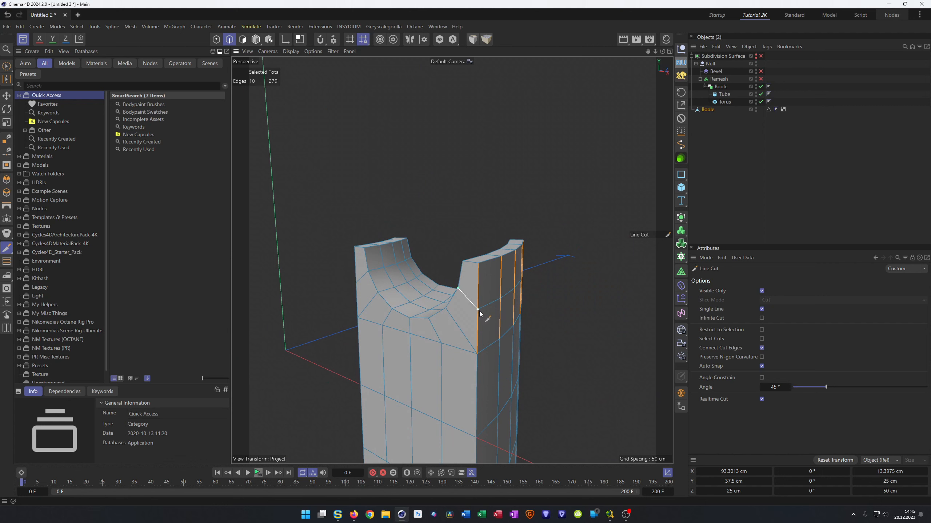
{"action": "key", "text": "space"}
{"action": "left_click", "coordinate": [546, 330]}
Step: Ring-select the three bands of vertical edges around the wedge's body below the groove and connect them to double the horizontal divisions
{"action": "right_click_drag", "start_coordinate": [459, 350], "coordinate": [428, 354], "text": "alt"}
{"action": "mouse_move", "coordinate": [460, 350]}
{"action": "left_mouse_down", "text": "alt"}
{"action": "mouse_move", "coordinate": [495, 329]}
{"action": "mouse_move", "coordinate": [482, 355]}
{"action": "mouse_move", "coordinate": [478, 260]}
{"action": "mouse_move", "coordinate": [406, 257]}
{"action": "mouse_move", "coordinate": [480, 264]}
{"action": "mouse_move", "coordinate": [408, 269]}
{"action": "left_mouse_up", "text": "alt"}
{"action": "left_click", "coordinate": [408, 269]}
{"action": "key", "text": "u"}
{"action": "key", "text": "b"}
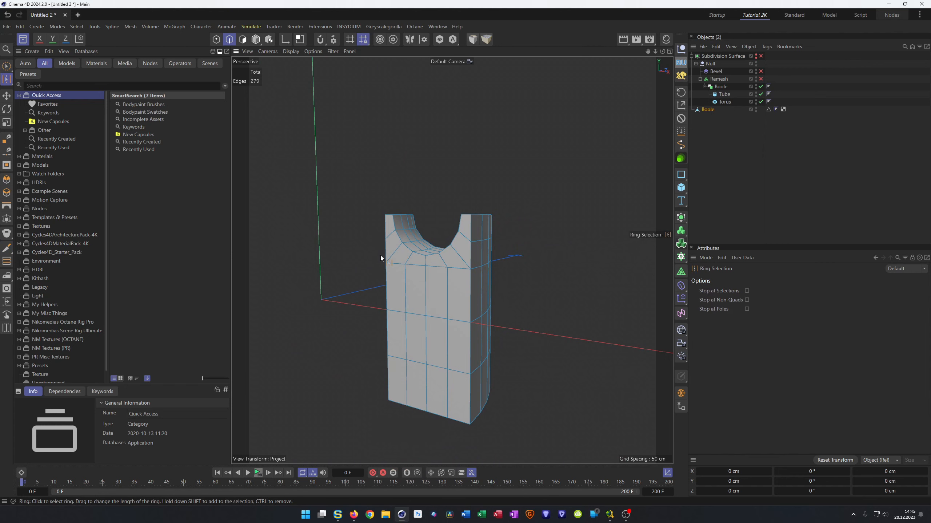
{"action": "left_click", "coordinate": [406, 289]}
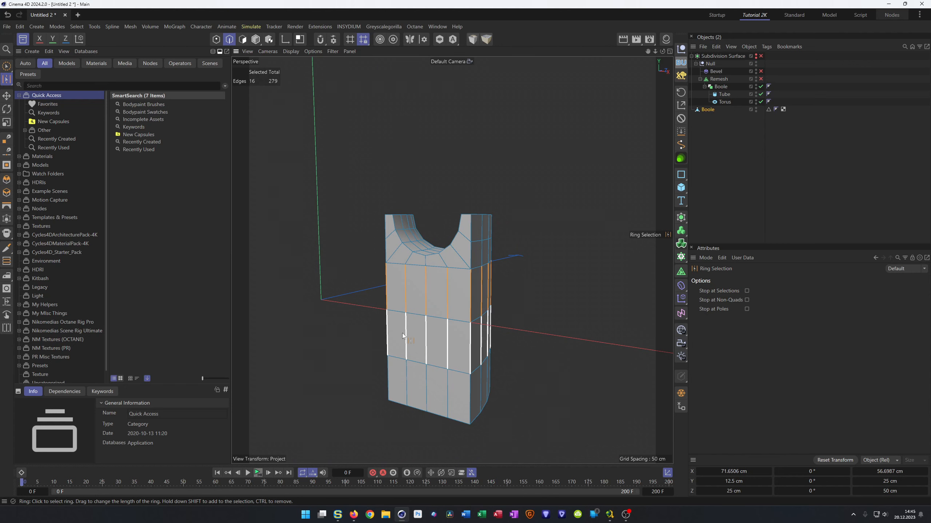
{"action": "left_click", "coordinate": [409, 372], "text": "shift"}
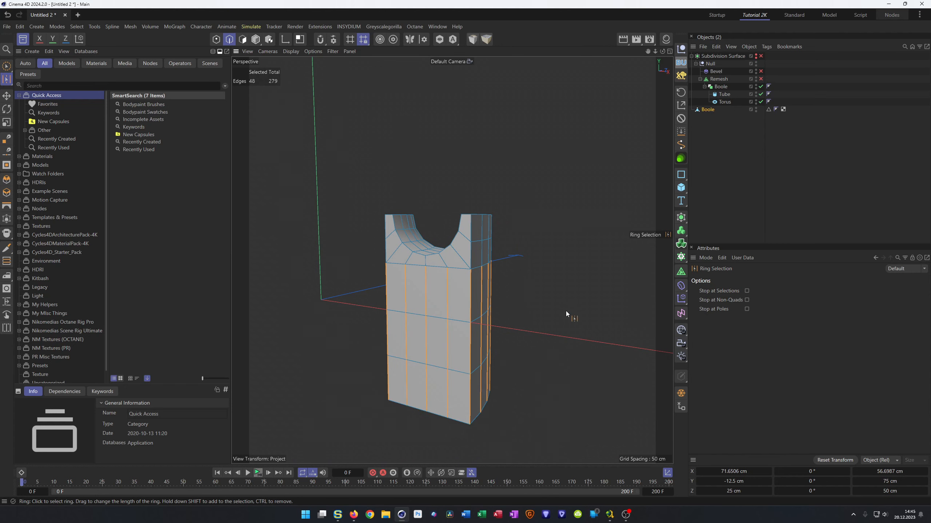
{"action": "key", "text": "m"}
{"action": "key", "text": "m"}
{"action": "key", "text": "9"}
{"action": "left_click", "coordinate": [531, 297]}
Step: Copy the Bevel deformer under the editable Boole, enable the copy, and inspect the bevelled edges around the groove
{"action": "left_click_drag", "start_coordinate": [444, 303], "coordinate": [531, 257], "text": "alt"}
{"action": "left_click", "coordinate": [705, 110]}
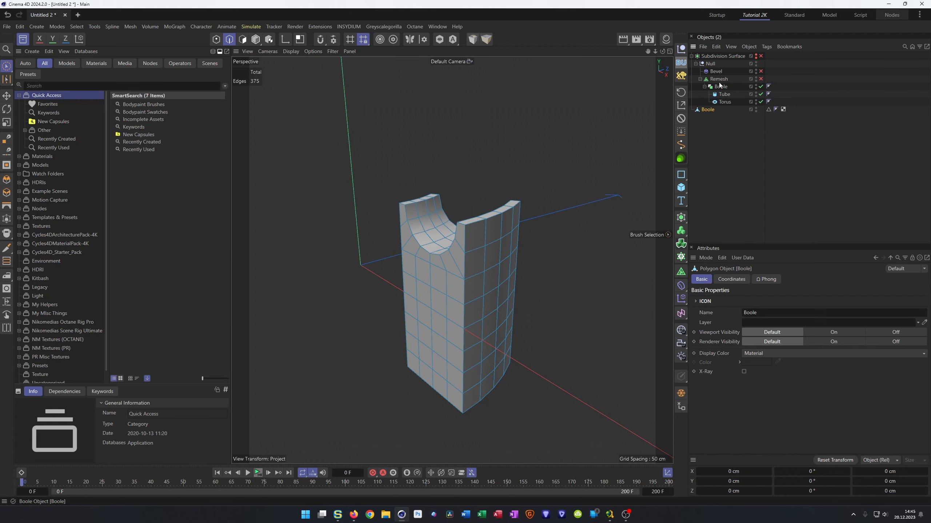
{"action": "left_click", "coordinate": [716, 72]}
{"action": "left_click_drag", "start_coordinate": [716, 72], "coordinate": [707, 110]}
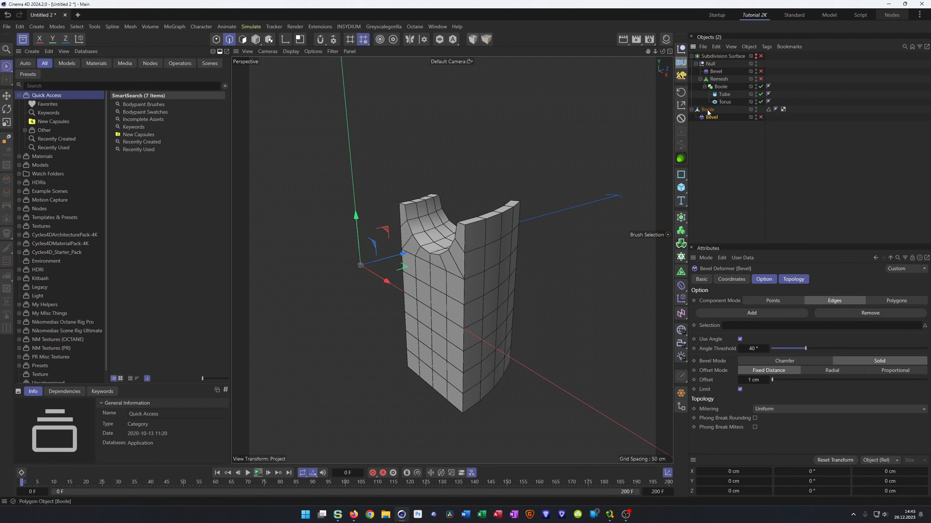
{"action": "left_click", "coordinate": [761, 118]}
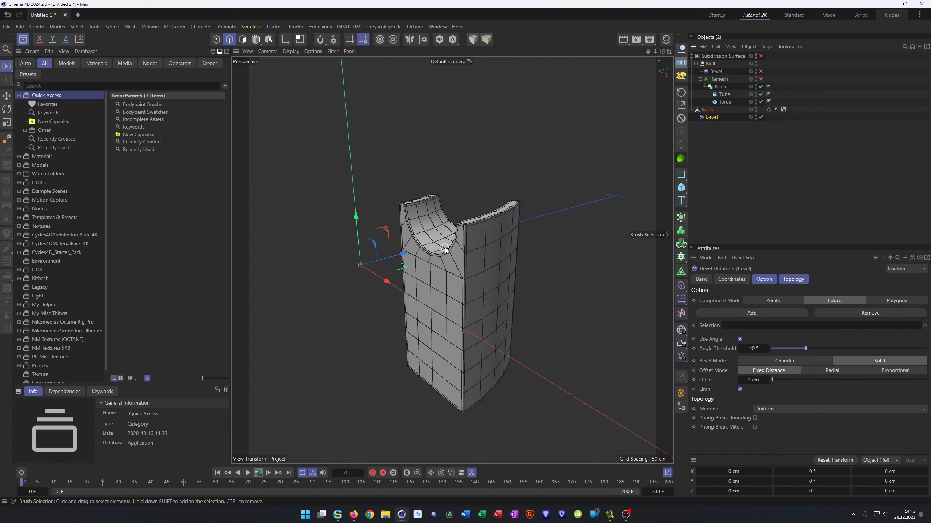
{"action": "scroll", "coordinate": [445, 249], "scroll_direction": "up", "scroll_amount": 10}
{"action": "left_click_drag", "start_coordinate": [466, 198], "coordinate": [499, 214], "text": "alt"}
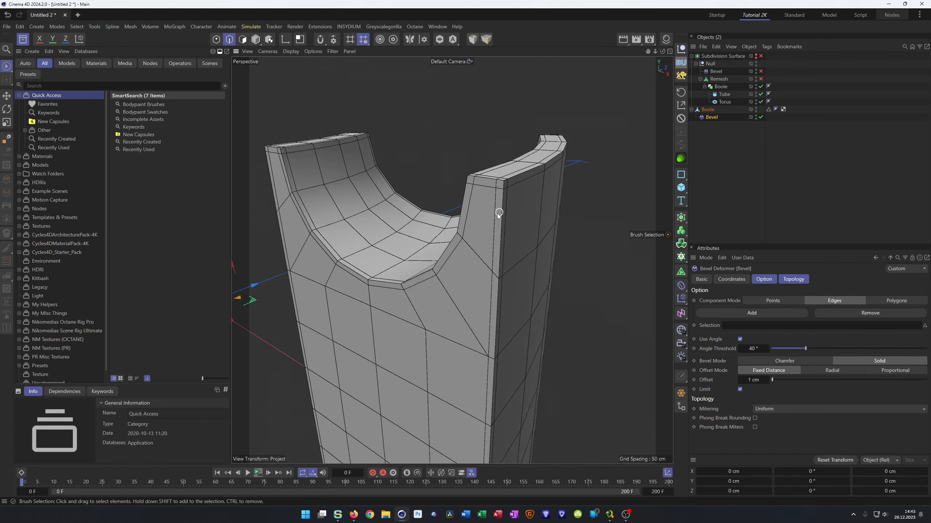
{"action": "scroll", "coordinate": [498, 215], "scroll_direction": "down", "scroll_amount": 5}
{"action": "left_click_drag", "start_coordinate": [330, 238], "coordinate": [496, 317], "text": "alt"}
{"action": "scroll", "coordinate": [381, 272], "scroll_direction": "down", "scroll_amount": 3}
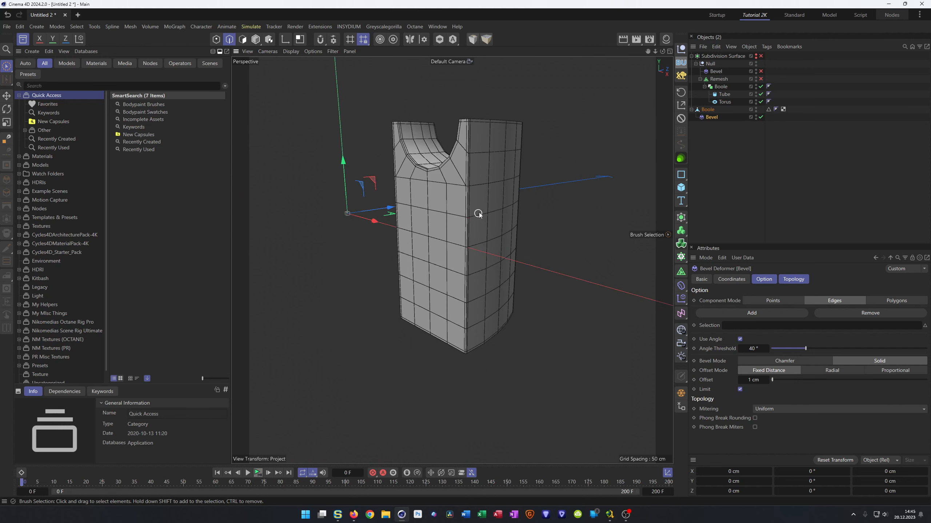
Step: Place the editable Boole under a new Subdivision Surface and display its full subdivided wireframe to inspect the mesh below the groove
{"action": "left_click", "coordinate": [708, 109]}
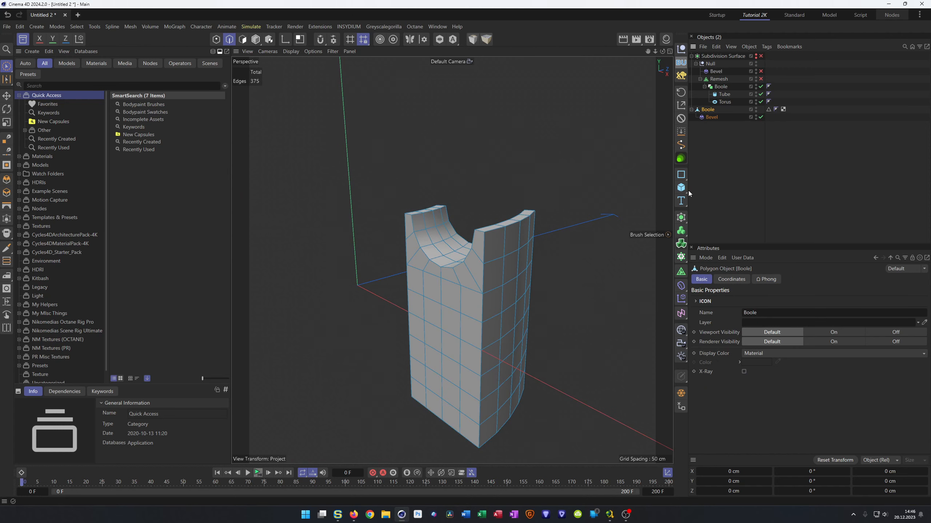
{"action": "left_click", "coordinate": [682, 218], "text": "alt"}
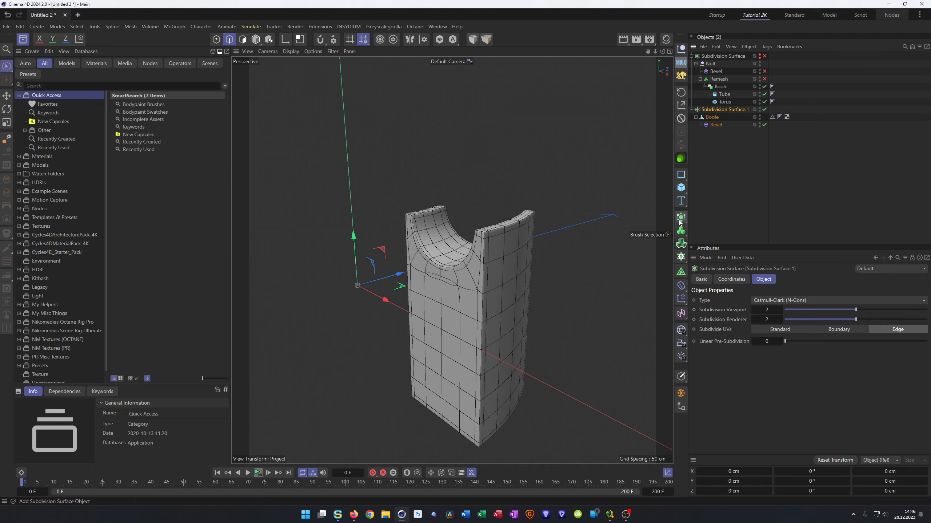
{"action": "scroll", "coordinate": [420, 270], "scroll_direction": "up", "scroll_amount": 6}
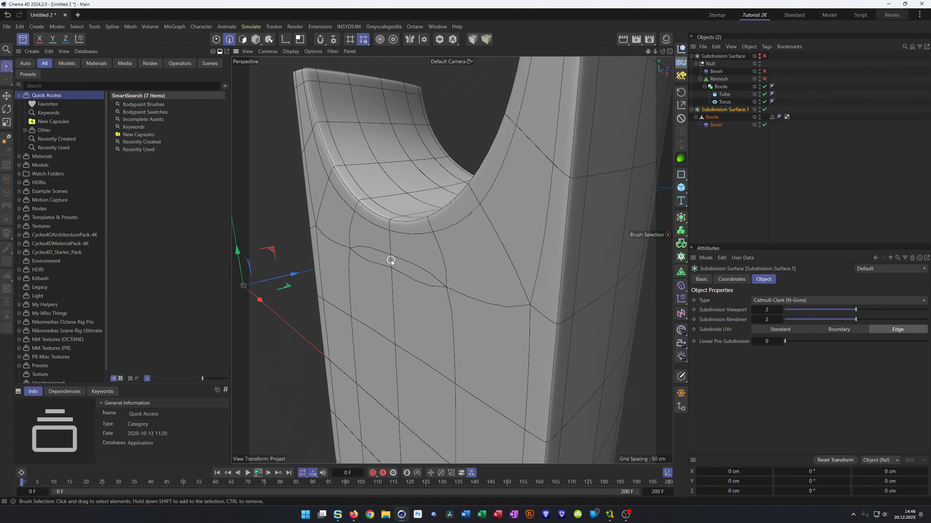
{"action": "key", "text": "m"}
{"action": "key", "text": "n"}
{"action": "key", "text": "h"}
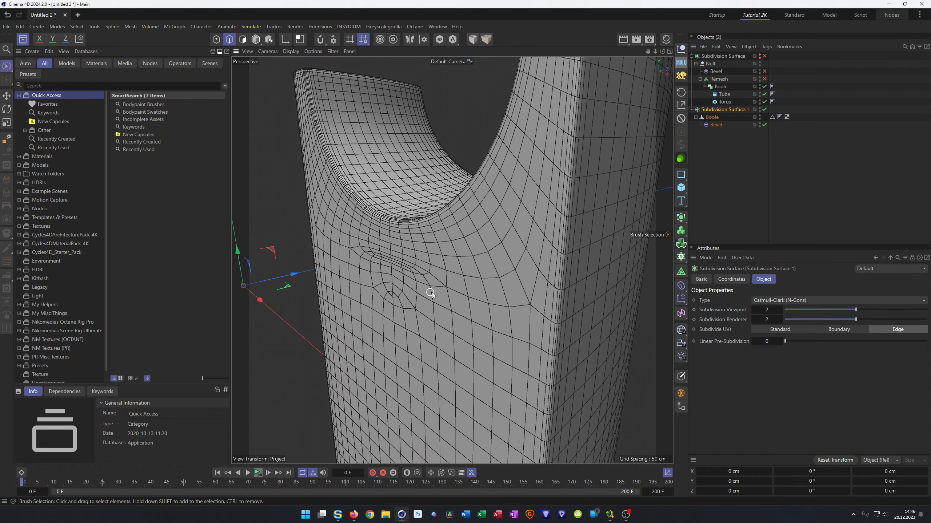
{"action": "scroll", "coordinate": [401, 284], "scroll_direction": "down", "scroll_amount": 6}
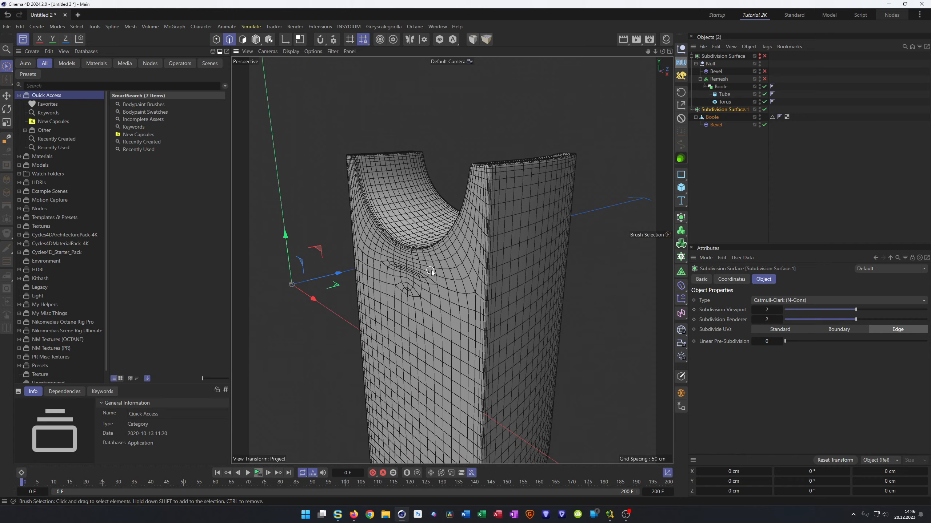
Step: Inspect the subdivided mesh below the groove and optimize the editable Boole to merge its duplicate points
{"action": "left_click_drag", "start_coordinate": [431, 271], "coordinate": [388, 249], "text": "alt"}
{"action": "right_click_drag", "start_coordinate": [398, 251], "coordinate": [356, 284], "text": "alt"}
{"action": "left_click_drag", "start_coordinate": [395, 287], "coordinate": [418, 251], "text": "alt"}
{"action": "right_click_drag", "start_coordinate": [418, 252], "coordinate": [438, 233], "text": "alt"}
{"action": "left_click_drag", "start_coordinate": [437, 234], "coordinate": [418, 297], "text": "alt"}
{"action": "scroll", "coordinate": [416, 297], "scroll_direction": "up", "scroll_amount": 5}
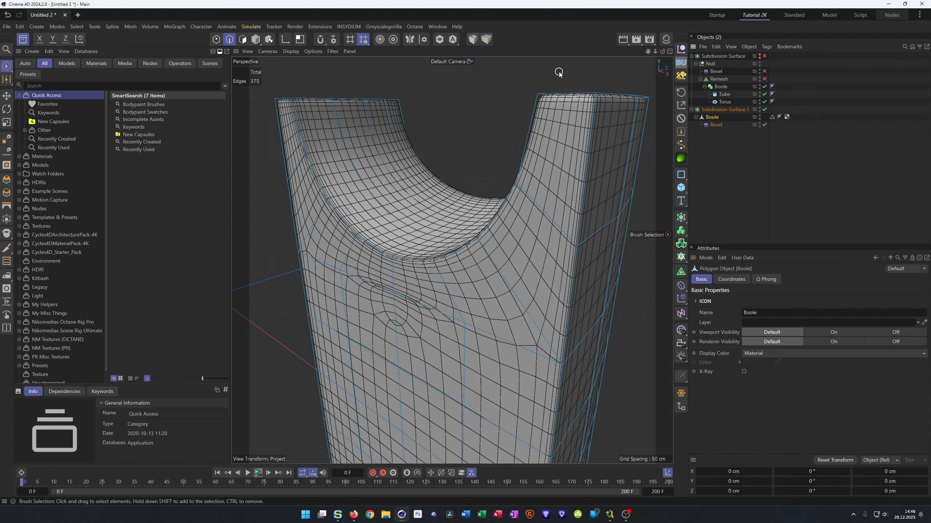
{"action": "key", "text": "u"}
{"action": "key", "text": "o"}
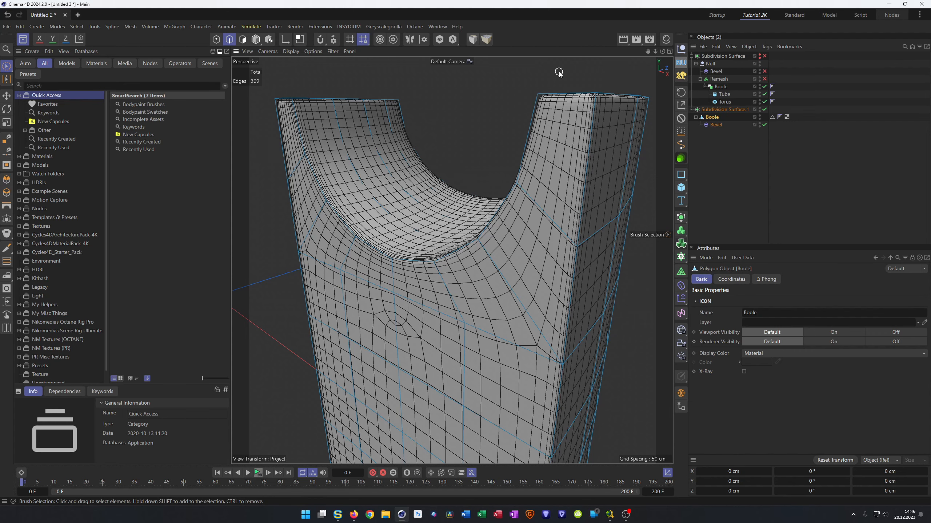
Step: Try to merge the remaining stray points below the groove by running Optimize through its options dialog
{"action": "left_click_drag", "start_coordinate": [395, 281], "coordinate": [410, 330], "text": "alt"}
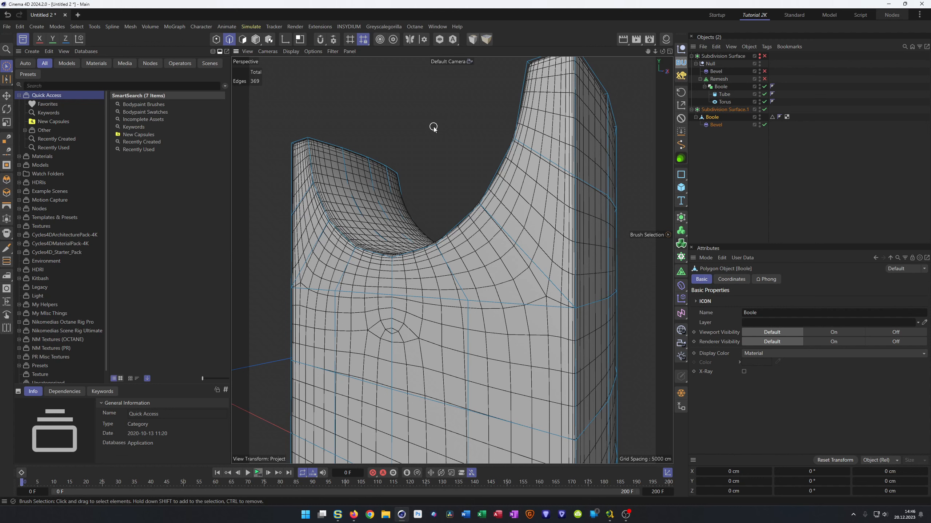
{"action": "key", "text": "u"}
{"action": "key", "text": "o"}
{"action": "mouse_move", "coordinate": [420, 99]}
{"action": "left_mouse_down"}
{"action": "mouse_move", "coordinate": [433, 65]}
{"action": "mouse_move", "coordinate": [427, 103]}
{"action": "left_mouse_up"}
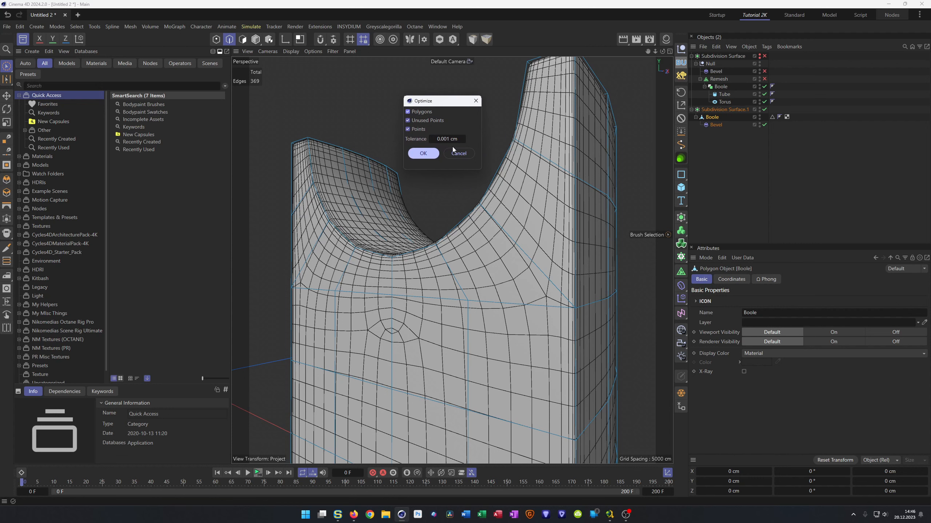
{"action": "left_click", "coordinate": [441, 139]}
{"action": "left_click", "coordinate": [423, 156]}
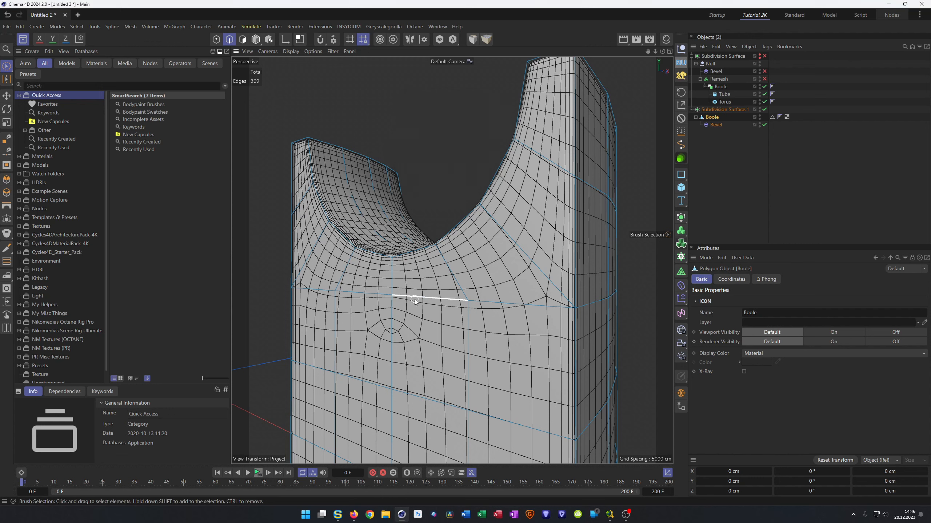
Step: Switch the Subdivision Surface off and on to compare the smoothed mesh with the bevelled base mesh below the groove
{"action": "right_click_drag", "start_coordinate": [430, 285], "coordinate": [388, 291], "text": "alt"}
{"action": "left_click_drag", "start_coordinate": [388, 290], "coordinate": [549, 285], "text": "alt"}
{"action": "left_click_drag", "start_coordinate": [407, 317], "coordinate": [457, 257], "text": "alt"}
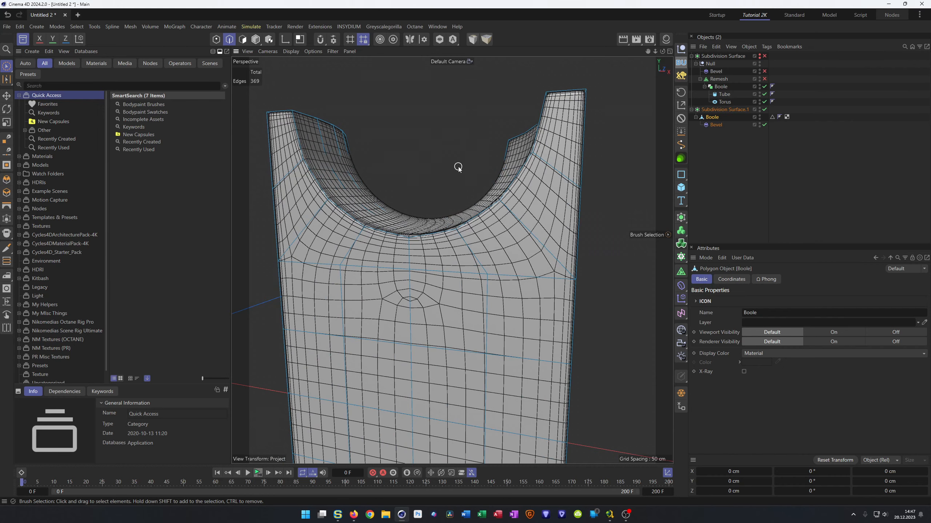
{"action": "left_click", "coordinate": [764, 110]}
{"action": "scroll", "coordinate": [427, 279], "scroll_direction": "up", "scroll_amount": 5}
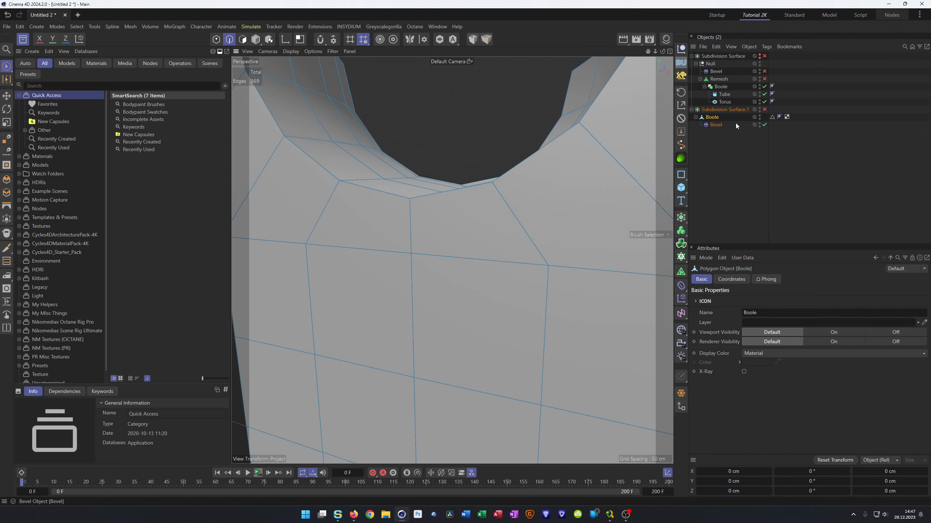
{"action": "key", "text": "Return"}
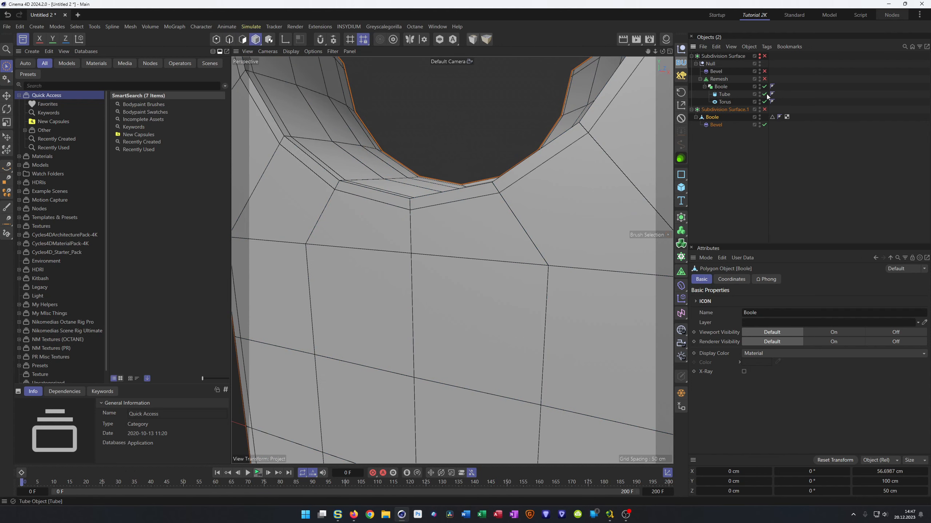
{"action": "left_click", "coordinate": [764, 110]}
{"action": "left_click", "coordinate": [764, 110]}
{"action": "left_click", "coordinate": [764, 110]}
{"action": "left_click", "coordinate": [764, 109]}
{"action": "scroll", "coordinate": [433, 191], "scroll_direction": "down", "scroll_amount": 5}
{"action": "left_click_drag", "start_coordinate": [428, 201], "coordinate": [446, 164], "text": "alt"}
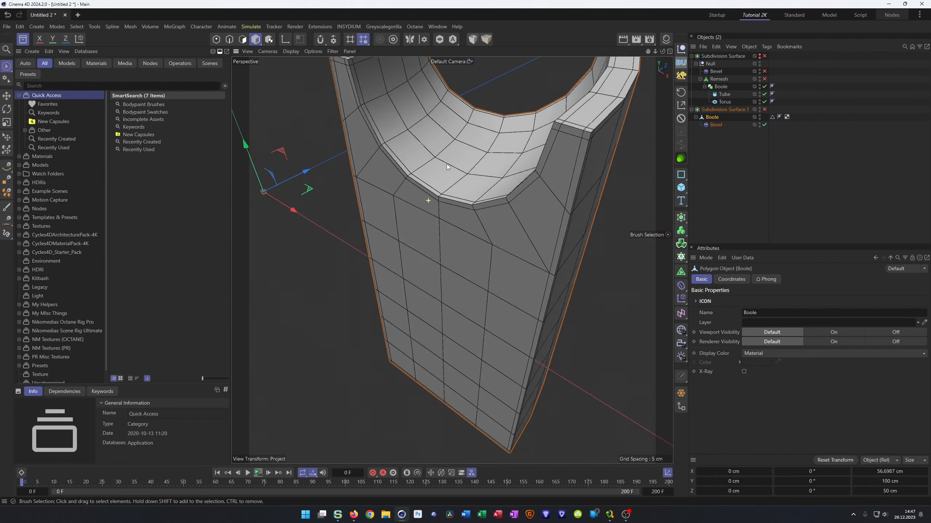
Step: Find the doubled point just below the groove on the wedge's flat side and delete the extra one
{"action": "scroll", "coordinate": [474, 160], "scroll_direction": "up", "scroll_amount": 5}
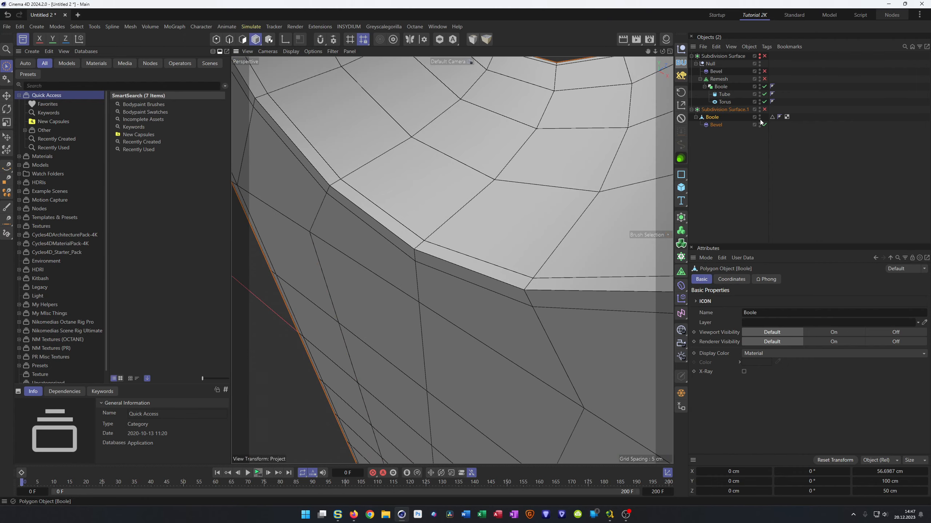
{"action": "key", "text": "Return"}
{"action": "left_click_drag", "start_coordinate": [434, 305], "coordinate": [412, 319], "text": "alt"}
{"action": "right_click_drag", "start_coordinate": [417, 314], "coordinate": [456, 286], "text": "alt"}
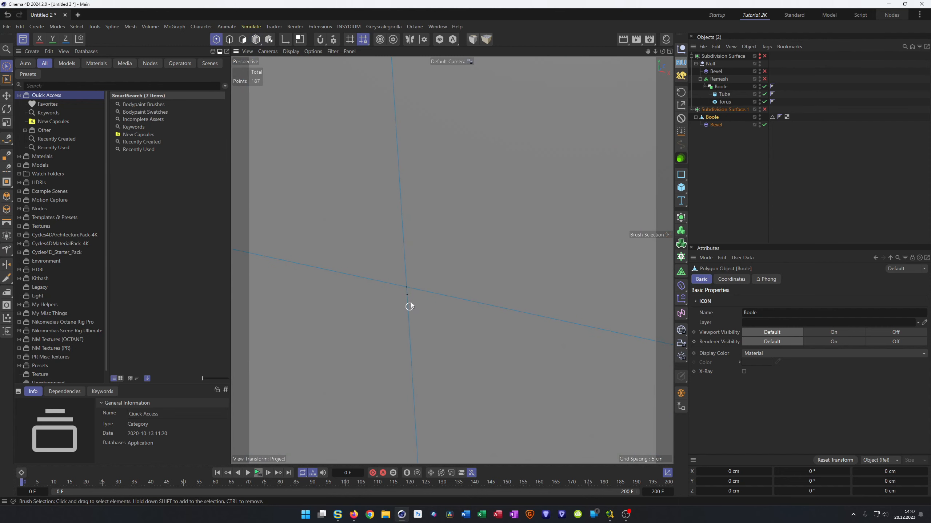
{"action": "right_click_drag", "start_coordinate": [414, 333], "coordinate": [424, 282], "text": "alt"}
{"action": "left_click", "coordinate": [417, 275]}
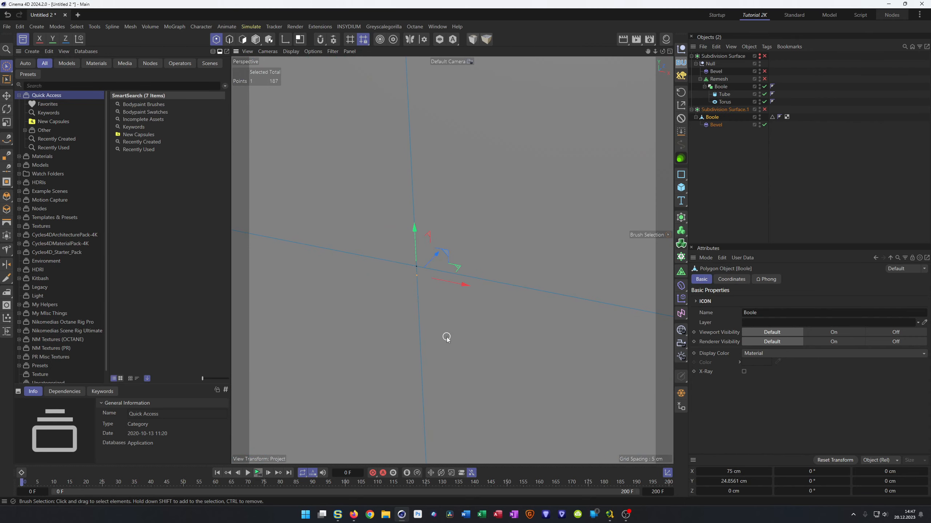
{"action": "key", "text": "Delete"}
{"action": "right_click_drag", "start_coordinate": [447, 338], "coordinate": [356, 362], "text": "alt"}
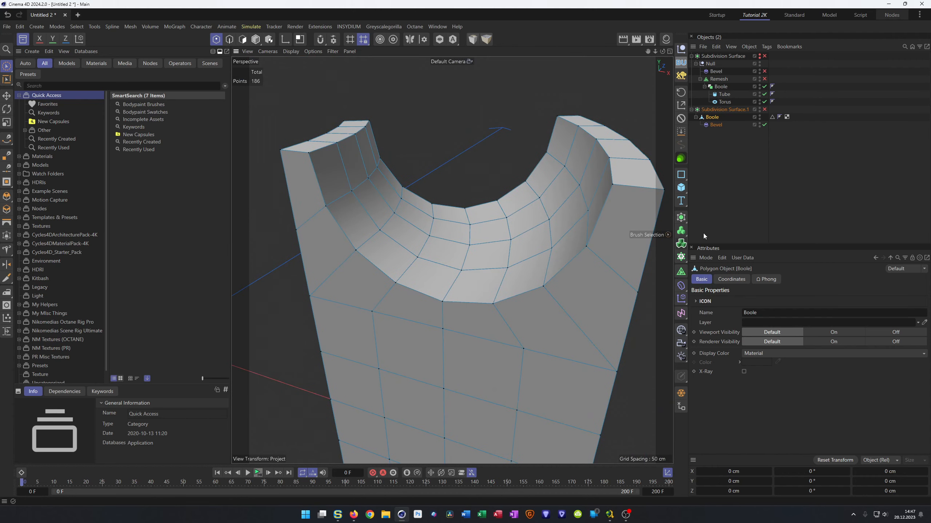
Step: Re-enable the Subdivision Surface on the editable Boole and inspect the smoothed wedge from all sides
{"action": "left_click", "coordinate": [764, 110]}
{"action": "right_click_drag", "start_coordinate": [522, 295], "coordinate": [475, 322], "text": "alt"}
{"action": "left_click_drag", "start_coordinate": [475, 322], "coordinate": [448, 344], "text": "alt"}
{"action": "key", "text": "Return"}
{"action": "left_click_drag", "start_coordinate": [544, 334], "coordinate": [669, 332], "text": "alt"}
{"action": "left_click_drag", "start_coordinate": [468, 278], "coordinate": [553, 287], "text": "alt"}
{"action": "right_click_drag", "start_coordinate": [510, 216], "coordinate": [526, 209], "text": "alt"}
{"action": "left_click_drag", "start_coordinate": [478, 221], "coordinate": [462, 245], "text": "alt"}
{"action": "right_click_drag", "start_coordinate": [488, 194], "coordinate": [534, 172], "text": "alt"}
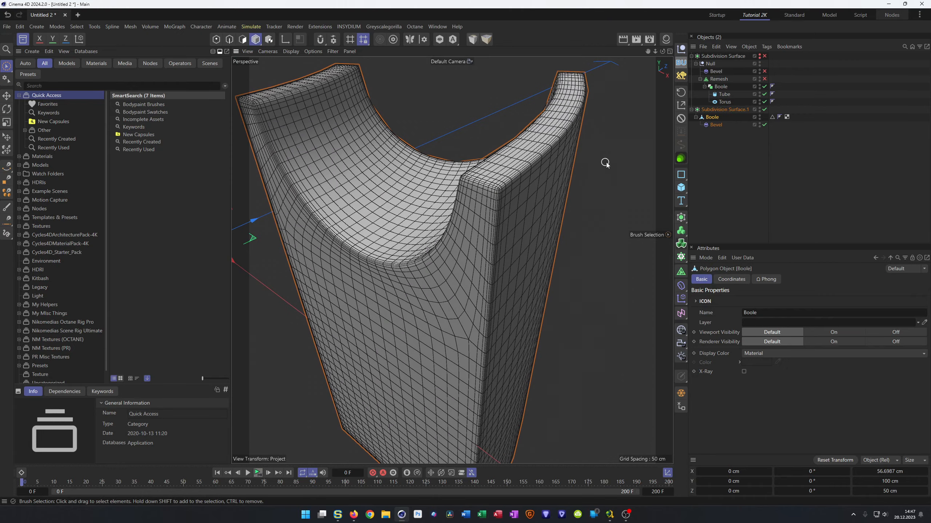
{"action": "left_click_drag", "start_coordinate": [394, 209], "coordinate": [381, 219], "text": "alt"}
{"action": "right_click_drag", "start_coordinate": [380, 217], "coordinate": [343, 230], "text": "alt"}
{"action": "left_click_drag", "start_coordinate": [343, 229], "coordinate": [343, 268], "text": "alt"}
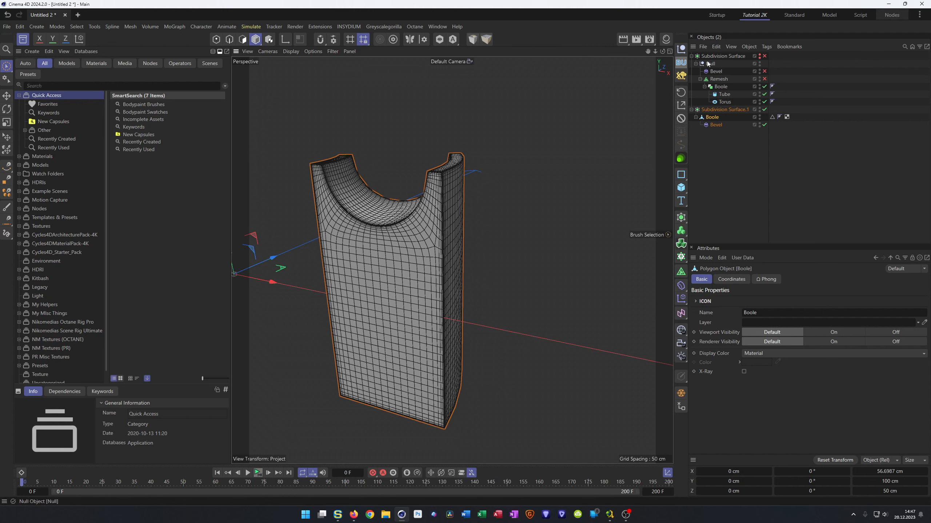
Step: Delete the old disabled Subdivision Surface together with its Null, Remesh and original Boole setup
{"action": "left_click", "coordinate": [728, 71]}
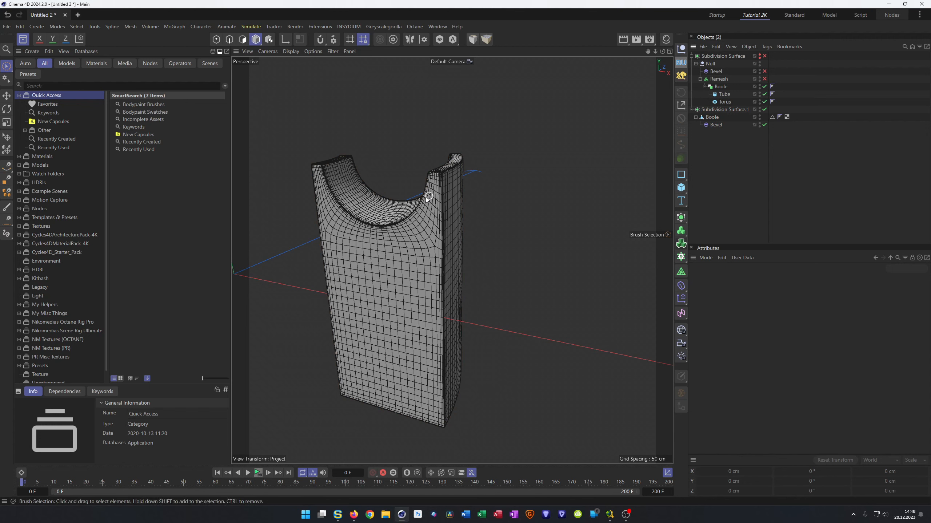
{"action": "left_click", "coordinate": [717, 55]}
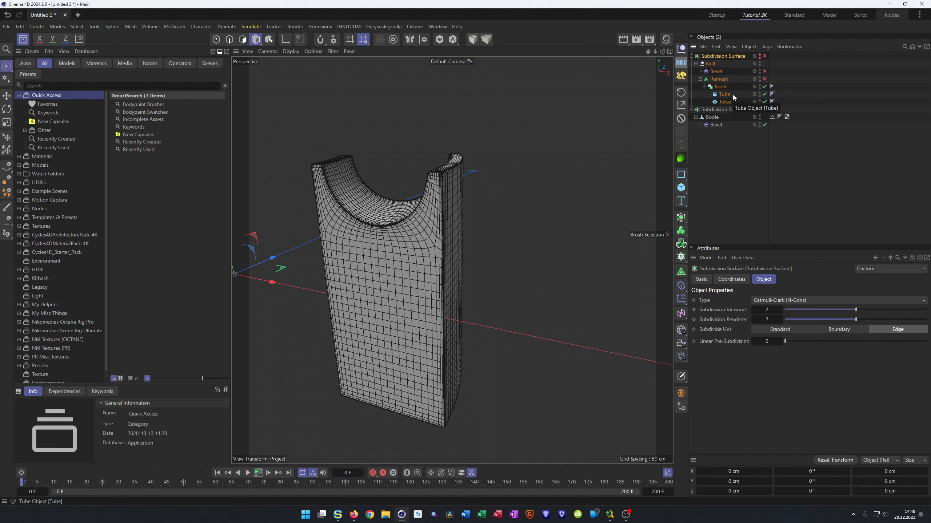
{"action": "key", "text": "Delete"}
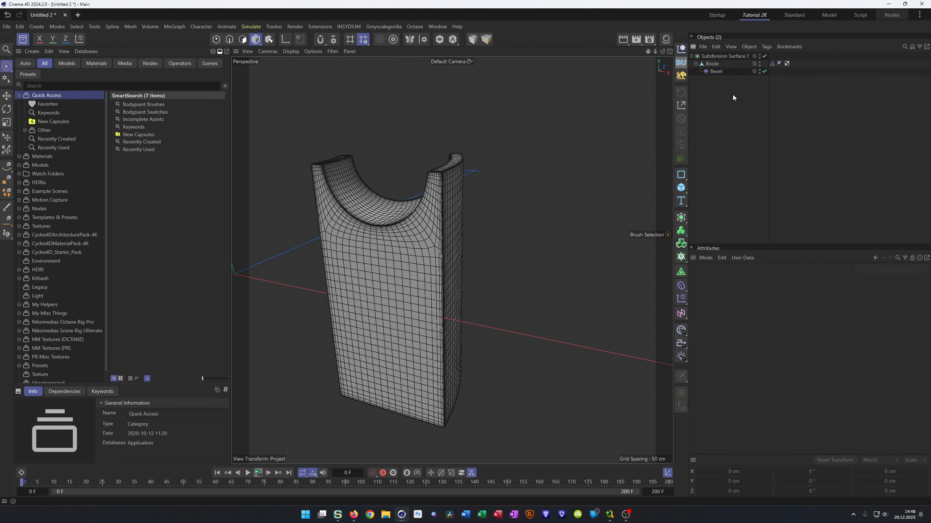
Step: Take the editable Boole out of the Subdivision Surface and move its Bevel deformer out as a separate object
{"action": "left_click", "coordinate": [712, 65]}
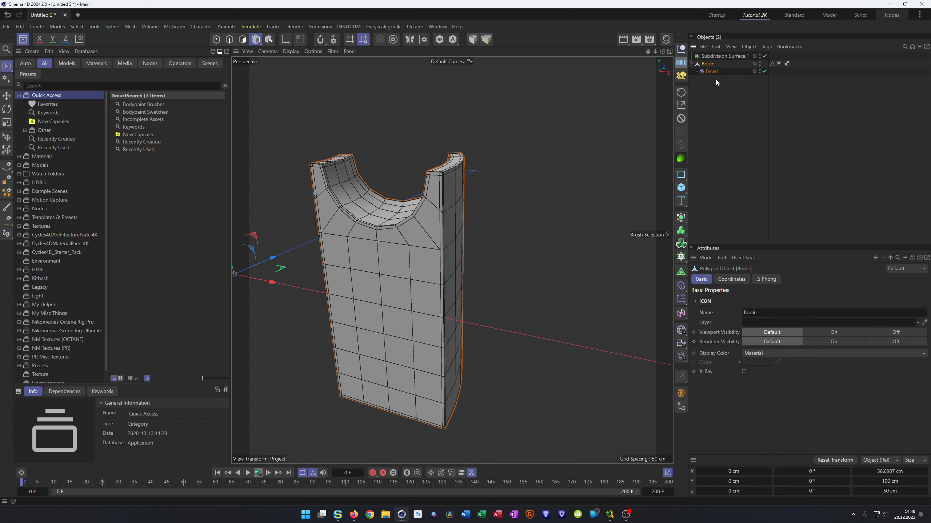
{"action": "left_click_drag", "start_coordinate": [435, 185], "coordinate": [459, 169], "text": "alt"}
{"action": "left_click_drag", "start_coordinate": [709, 72], "coordinate": [723, 60]}
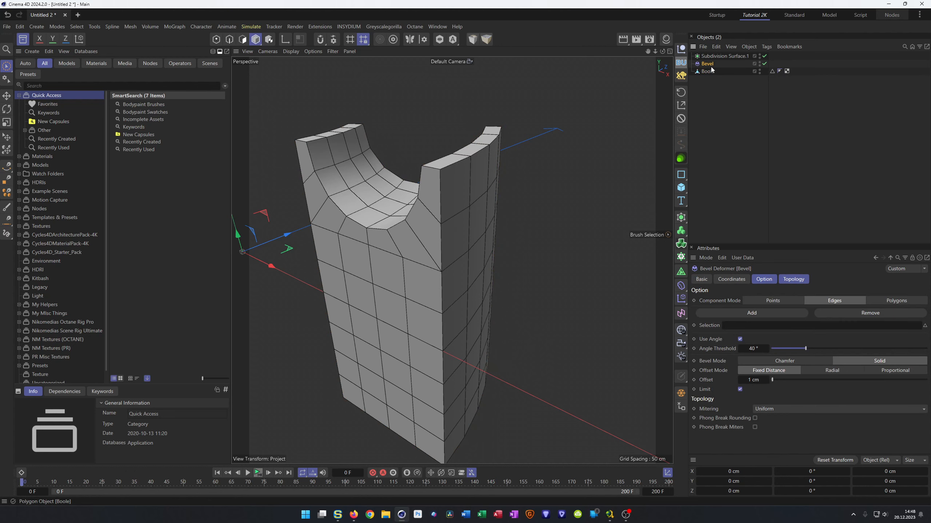
{"action": "left_click", "coordinate": [709, 72]}
{"action": "scroll", "coordinate": [503, 191], "scroll_direction": "down", "scroll_amount": 3}
{"action": "left_click_drag", "start_coordinate": [474, 201], "coordinate": [489, 268], "text": "alt"}
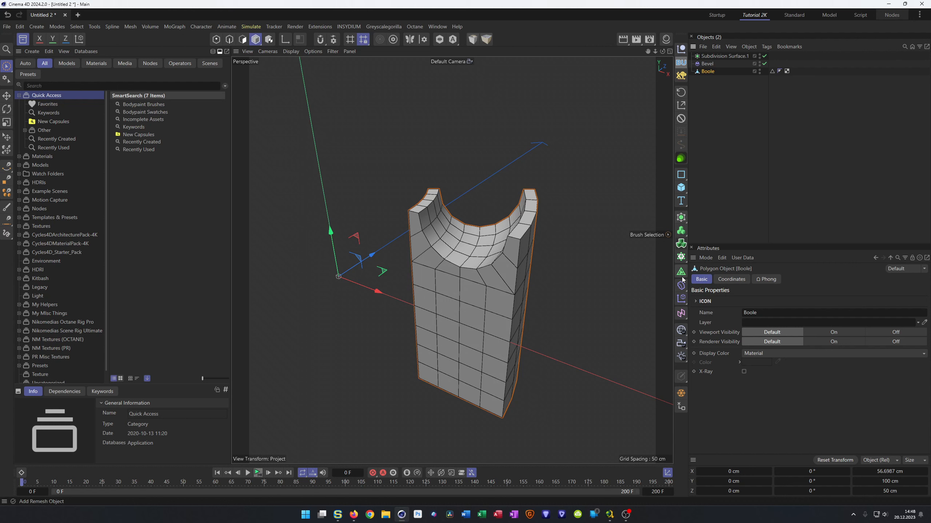
Step: Put the Boole wedge into a Cloner in Radial mode with a count of 12 and a radius of 0 cm
{"action": "left_click", "coordinate": [680, 256], "text": "alt"}
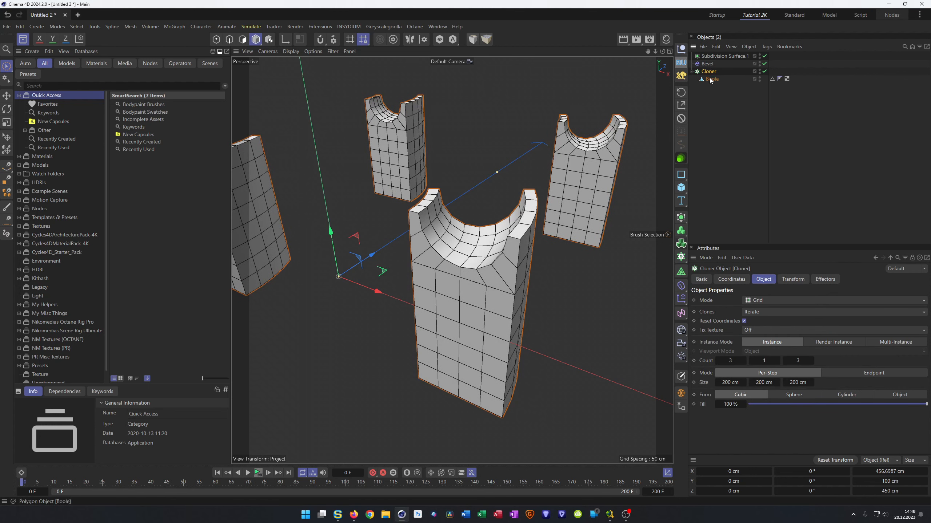
{"action": "left_click", "coordinate": [762, 299]}
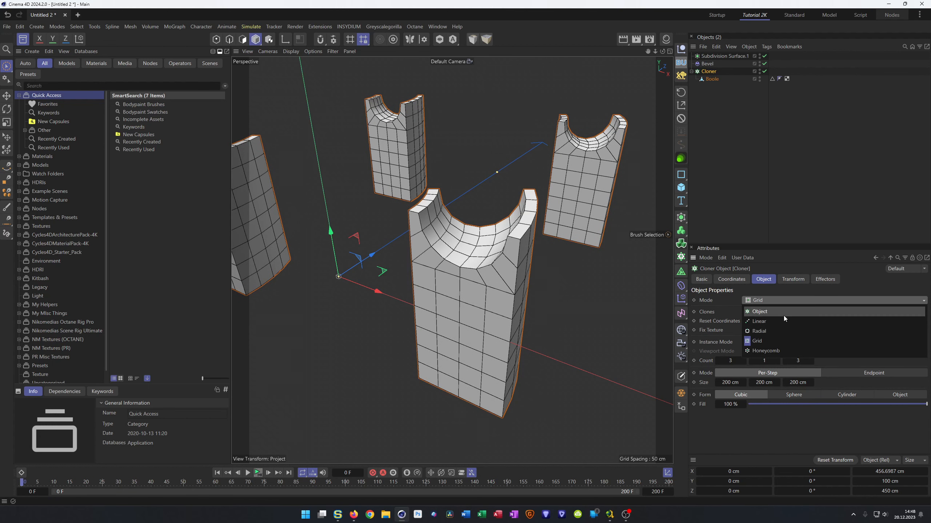
{"action": "left_click", "coordinate": [781, 339]}
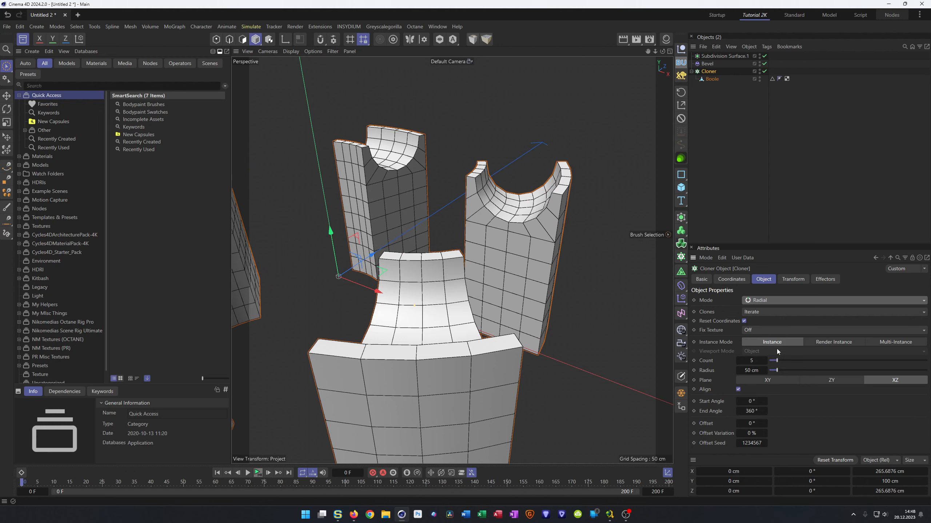
{"action": "left_click", "coordinate": [761, 361]}
{"action": "type", "text": "12"}
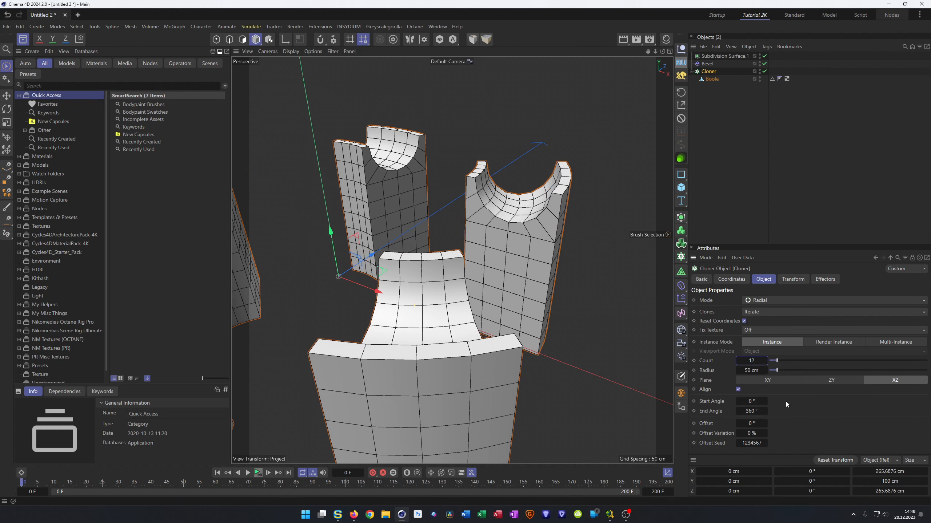
{"action": "left_click", "coordinate": [755, 370]}
{"action": "type", "text": "0"}
{"action": "key", "text": "Return"}
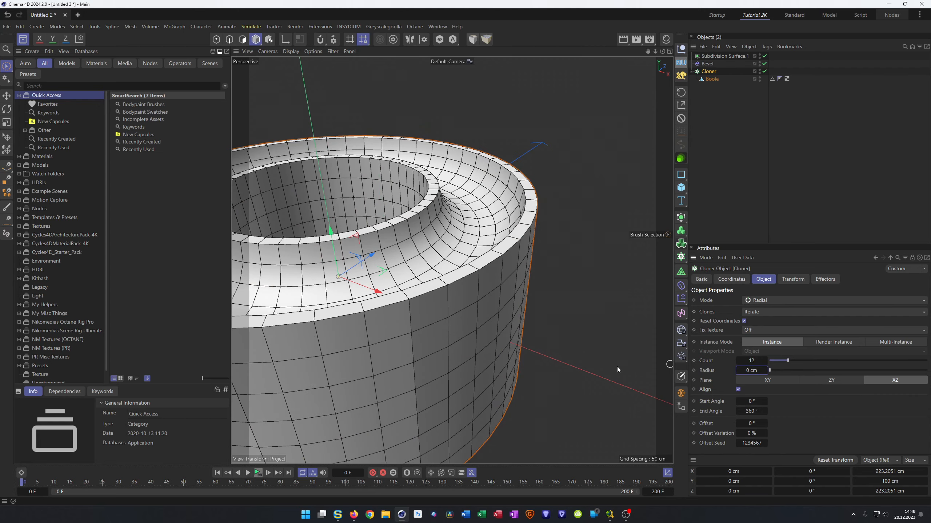
Step: Check the closed ring of wedges and convert the Cloner into separate editable Boole pieces
{"action": "scroll", "coordinate": [439, 355], "scroll_direction": "down", "scroll_amount": 5}
{"action": "mouse_move", "coordinate": [438, 355]}
{"action": "left_mouse_down", "text": "alt"}
{"action": "mouse_move", "coordinate": [442, 332]}
{"action": "mouse_move", "coordinate": [446, 357]}
{"action": "left_mouse_up", "text": "alt"}
{"action": "scroll", "coordinate": [445, 292], "scroll_direction": "up", "scroll_amount": 5}
{"action": "left_click_drag", "start_coordinate": [452, 260], "coordinate": [486, 271], "text": "alt"}
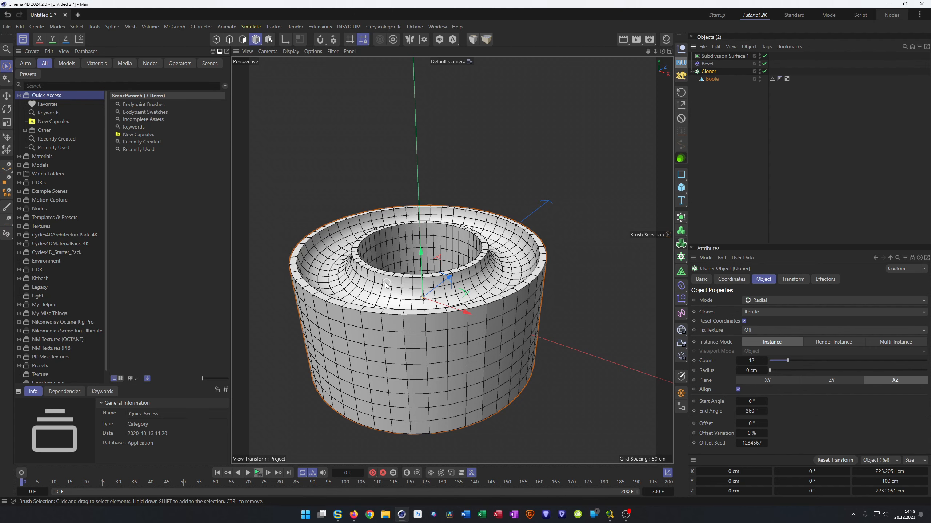
{"action": "scroll", "coordinate": [401, 289], "scroll_direction": "down", "scroll_amount": 2}
{"action": "scroll", "coordinate": [443, 258], "scroll_direction": "down", "scroll_amount": 2}
{"action": "scroll", "coordinate": [443, 258], "scroll_direction": "up", "scroll_amount": 2}
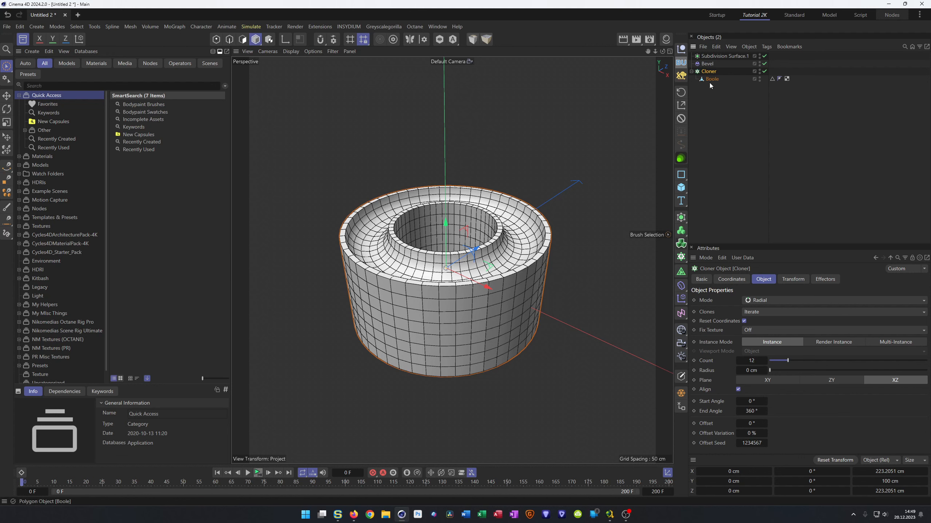
{"action": "key", "text": "c"}
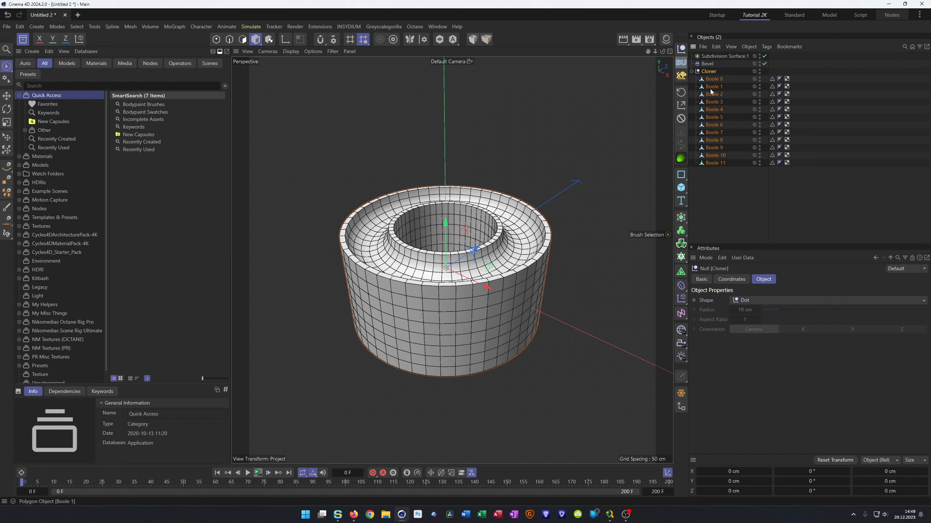
Step: Add a Fracture object under the Cloner null and place the pieces Boole 0 to Boole 11 inside it
{"action": "scroll", "coordinate": [516, 244], "scroll_direction": "down", "scroll_amount": 3}
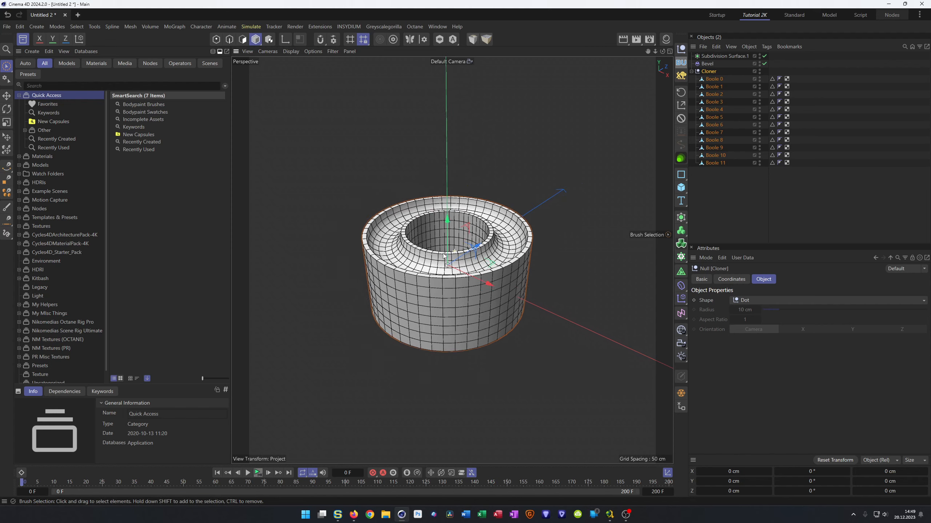
{"action": "scroll", "coordinate": [395, 284], "scroll_direction": "down", "scroll_amount": 2}
{"action": "left_click_drag", "start_coordinate": [394, 282], "coordinate": [411, 281], "text": "alt"}
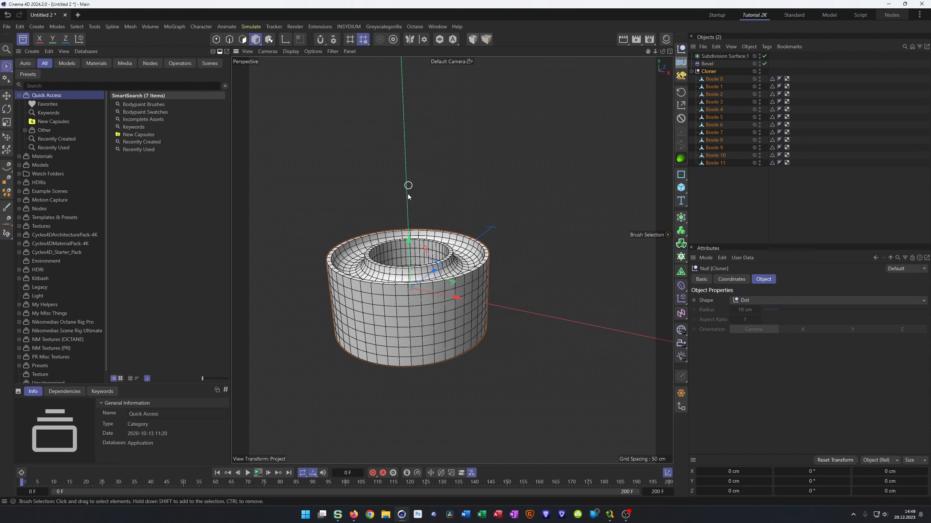
{"action": "scroll", "coordinate": [386, 281], "scroll_direction": "down", "scroll_amount": 2}
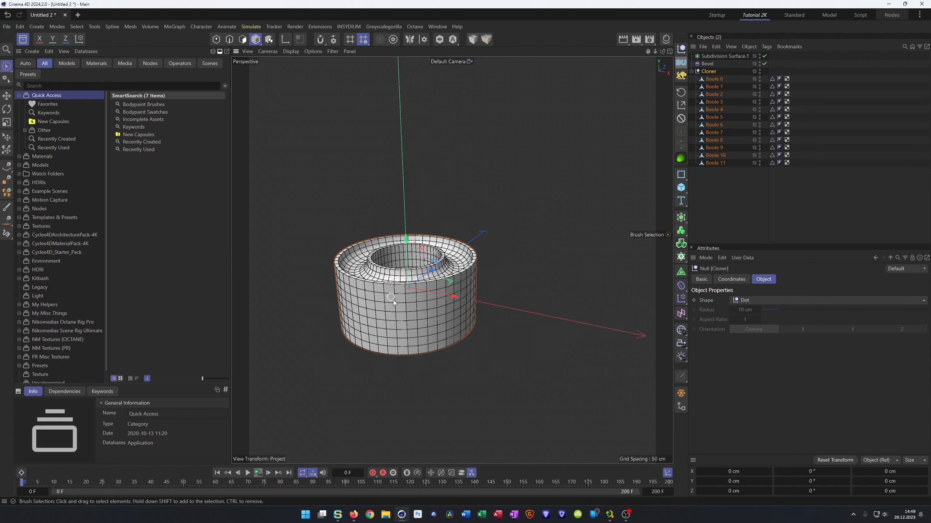
{"action": "middle_click_drag", "start_coordinate": [418, 289], "coordinate": [436, 312], "text": "alt"}
{"action": "mouse_move", "coordinate": [436, 311]}
{"action": "left_mouse_down", "text": "alt"}
{"action": "mouse_move", "coordinate": [444, 320]}
{"action": "mouse_move", "coordinate": [435, 321]}
{"action": "left_mouse_up", "text": "alt"}
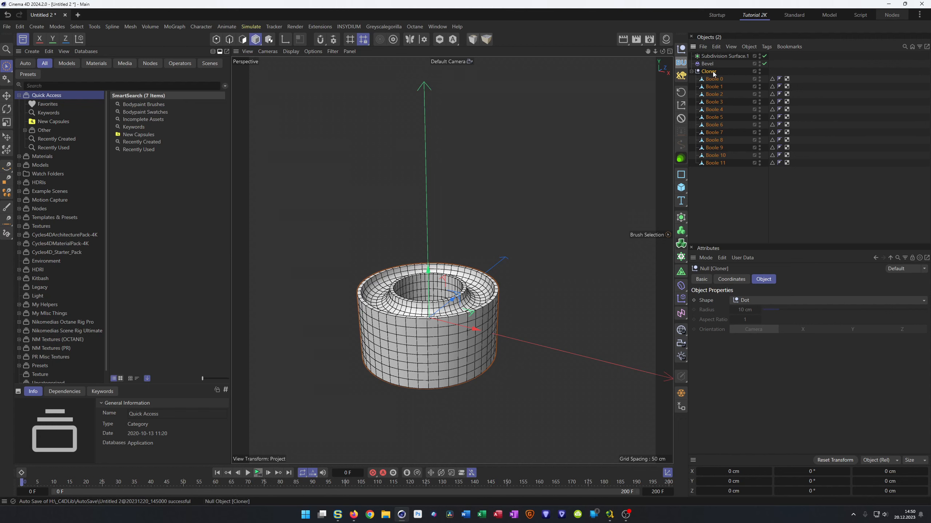
{"action": "left_click", "coordinate": [681, 258]}
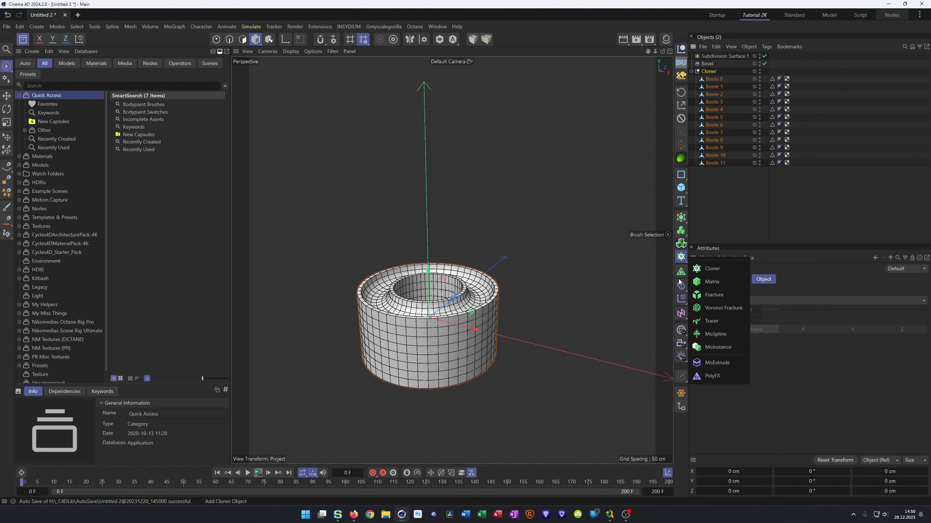
{"action": "left_click", "coordinate": [710, 297]}
{"action": "left_click_drag", "start_coordinate": [704, 205], "coordinate": [714, 78]}
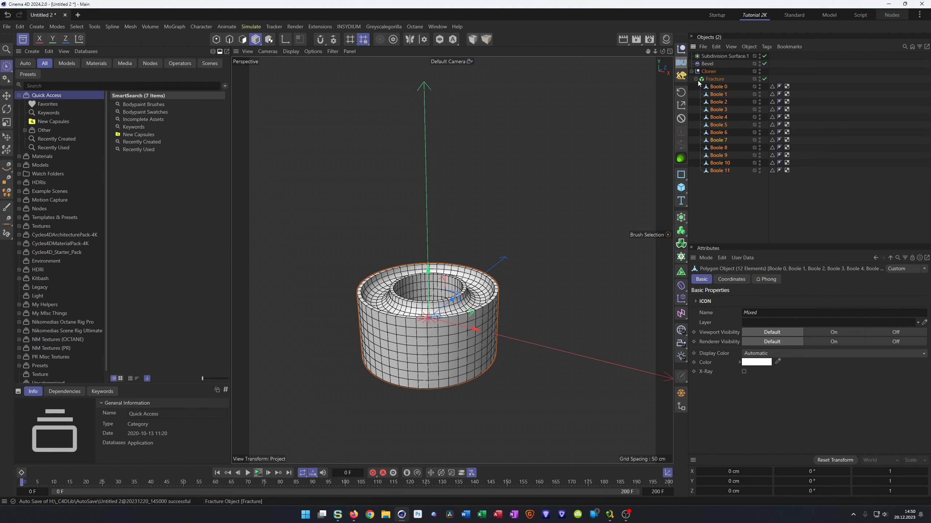
Step: Place the Bevel deformer inside the Cloner null above the Fracture object, check its effect on the ring, and disable it
{"action": "left_click", "coordinate": [716, 71]}
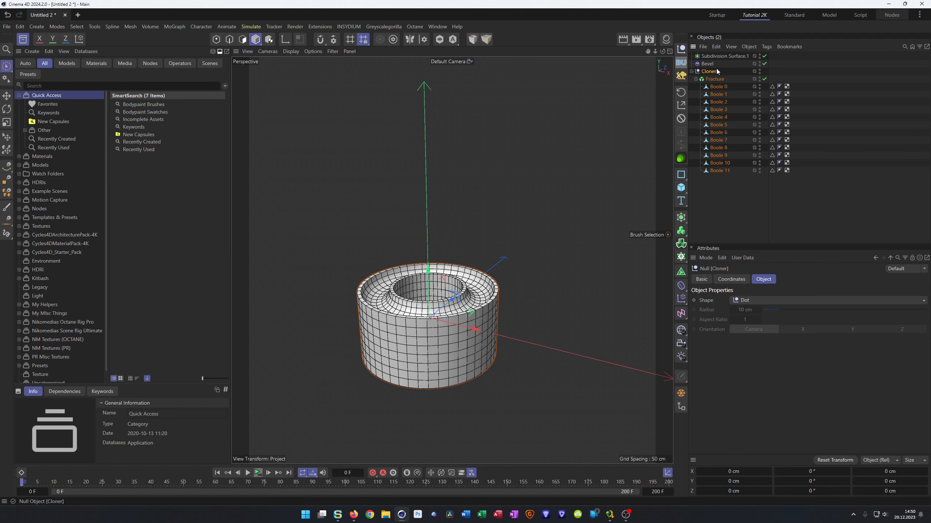
{"action": "left_click_drag", "start_coordinate": [708, 66], "coordinate": [715, 78]}
{"action": "scroll", "coordinate": [491, 302], "scroll_direction": "up", "scroll_amount": 10}
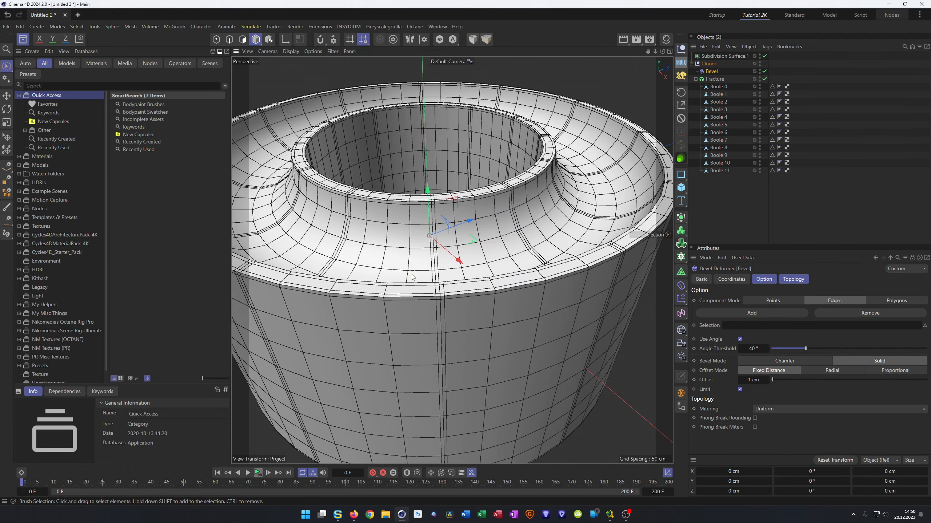
{"action": "scroll", "coordinate": [439, 242], "scroll_direction": "down", "scroll_amount": 10}
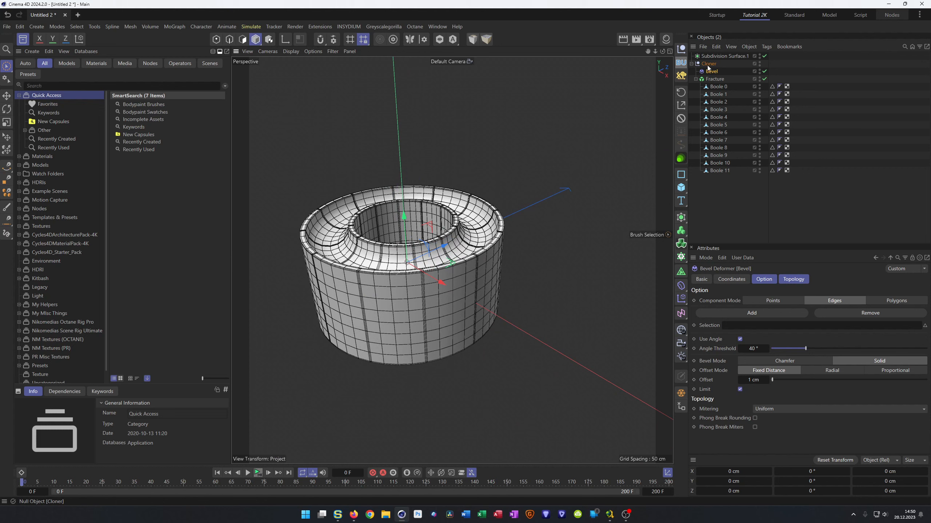
{"action": "left_click", "coordinate": [764, 72]}
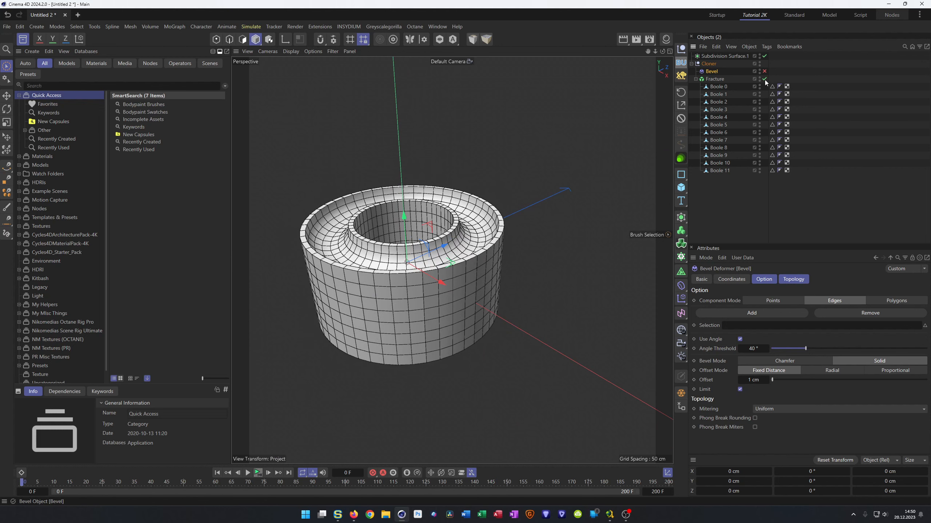
Step: Add a Plain effector to the Fracture object and place it directly above the Cloner null in the hierarchy
{"action": "left_click", "coordinate": [712, 80]}
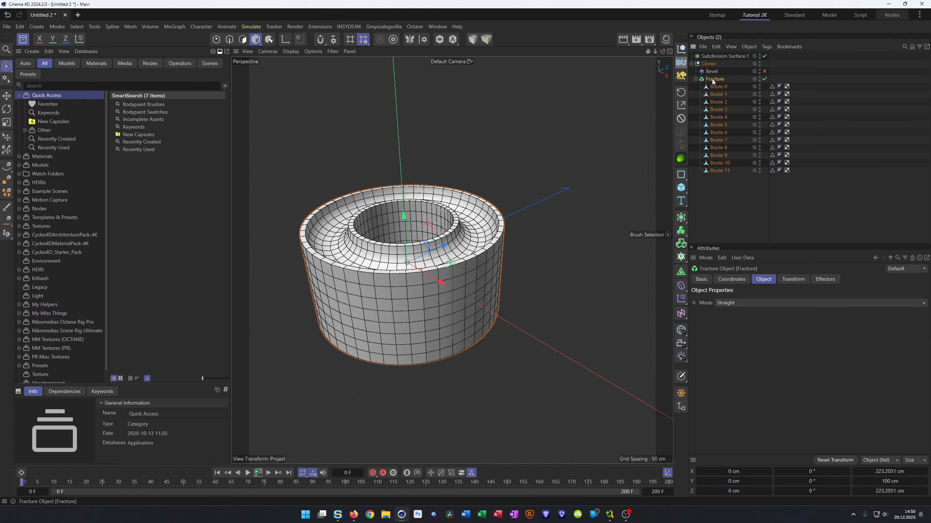
{"action": "scroll", "coordinate": [420, 261], "scroll_direction": "down", "scroll_amount": 3}
{"action": "left_click_drag", "start_coordinate": [419, 261], "coordinate": [371, 271], "text": "alt"}
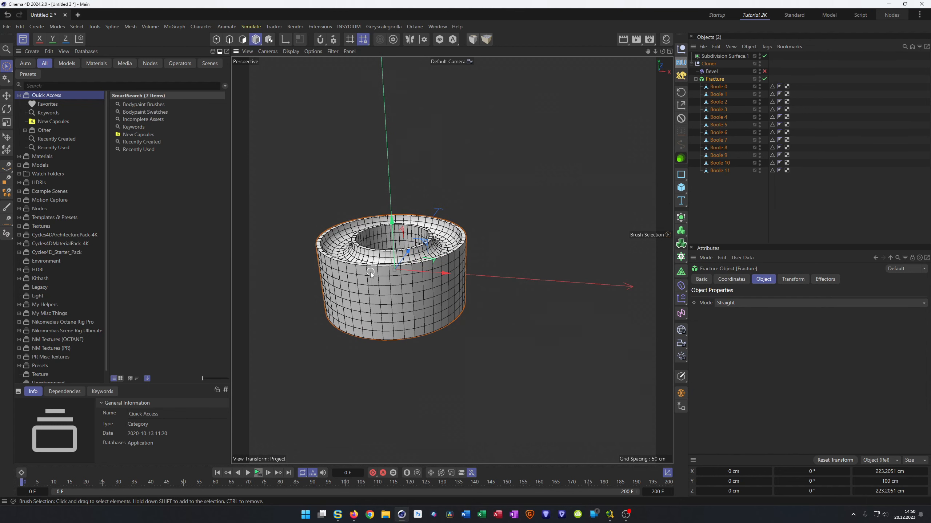
{"action": "middle_click_drag", "start_coordinate": [370, 272], "coordinate": [409, 308], "text": "alt"}
{"action": "left_click_drag", "start_coordinate": [409, 308], "coordinate": [405, 296], "text": "alt"}
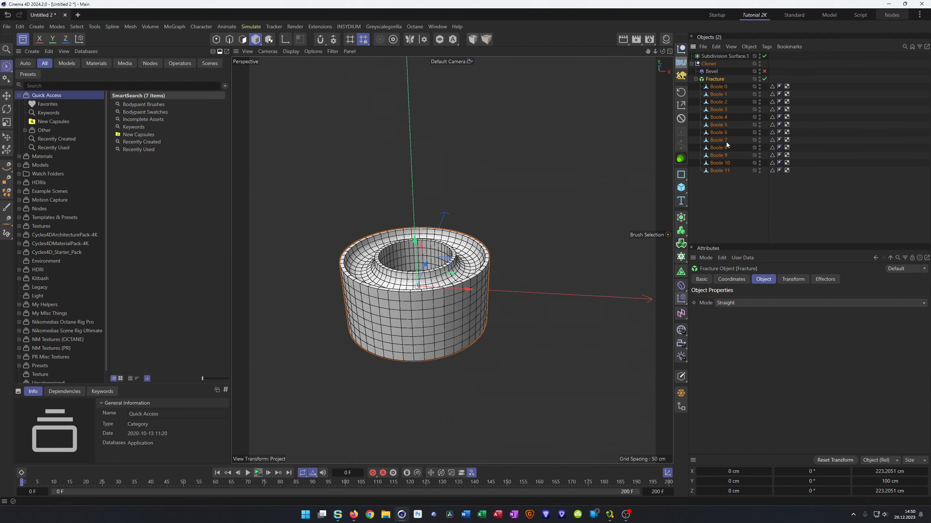
{"action": "left_click", "coordinate": [681, 300]}
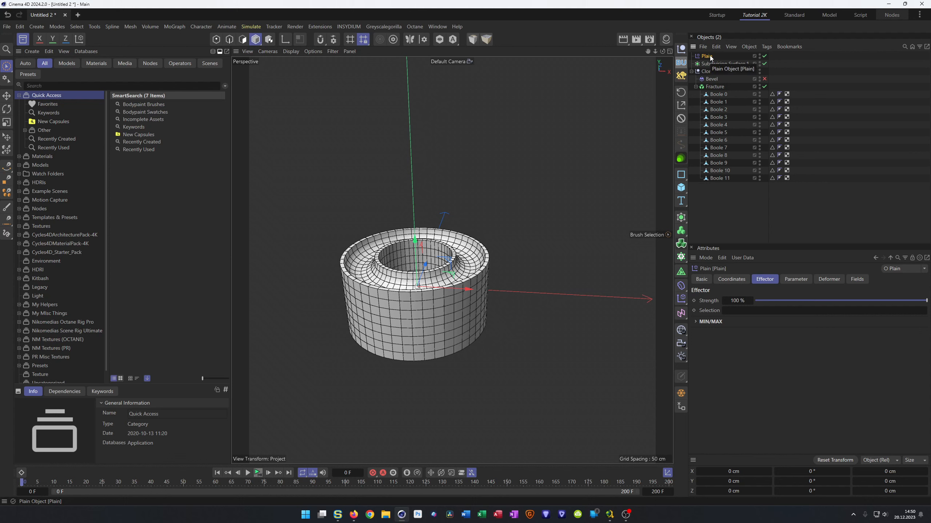
{"action": "left_click_drag", "start_coordinate": [710, 58], "coordinate": [717, 87]}
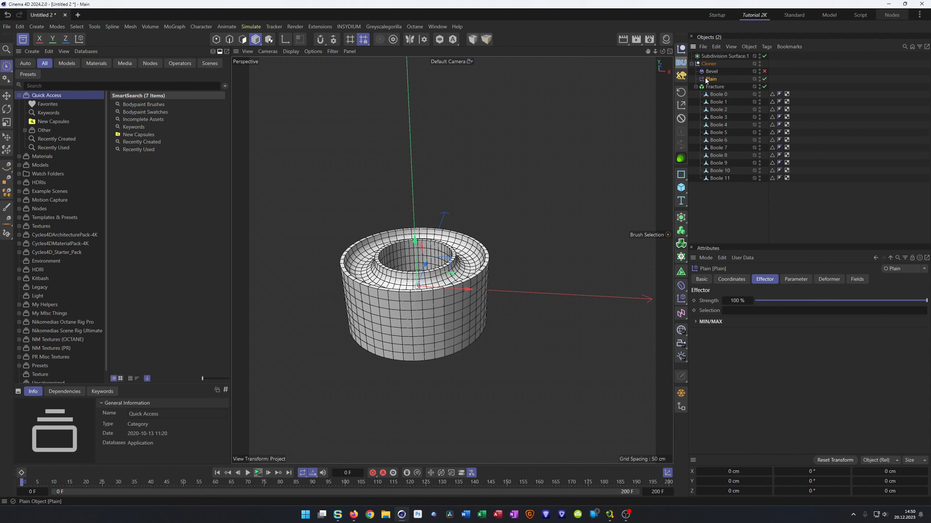
{"action": "left_click_drag", "start_coordinate": [708, 81], "coordinate": [707, 68]}
{"action": "left_click", "coordinate": [715, 87]}
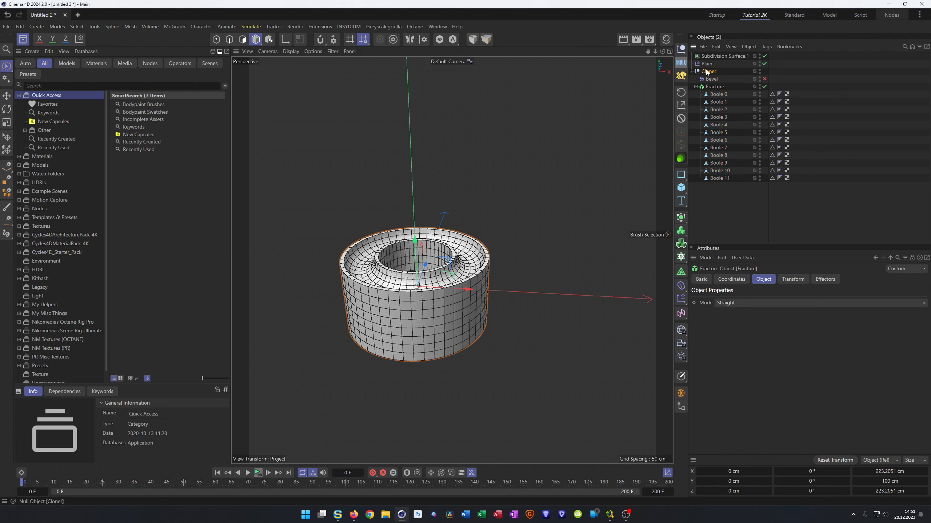
{"action": "left_click", "coordinate": [708, 72]}
{"action": "left_click", "coordinate": [706, 64]}
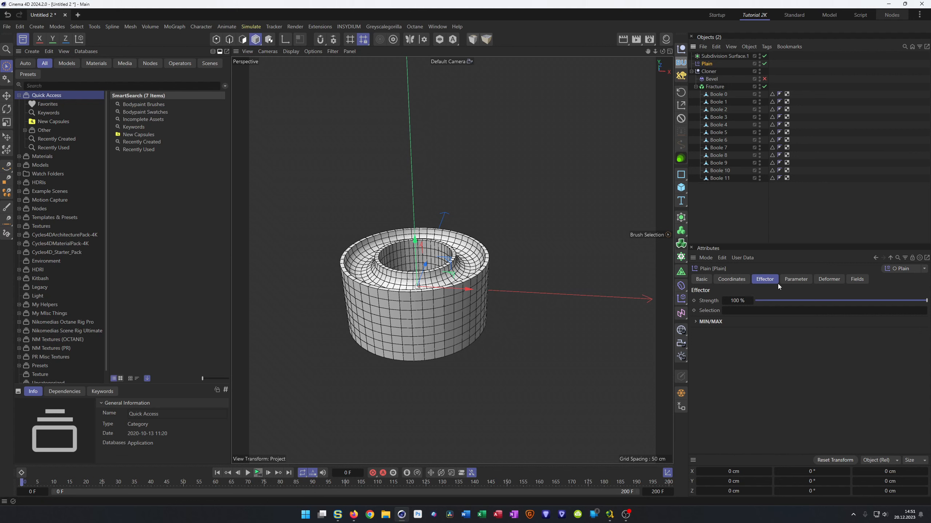
Step: Enable only position in the Plain effector's transform parameters, with P.Y set to 100 cm
{"action": "left_click", "coordinate": [792, 279]}
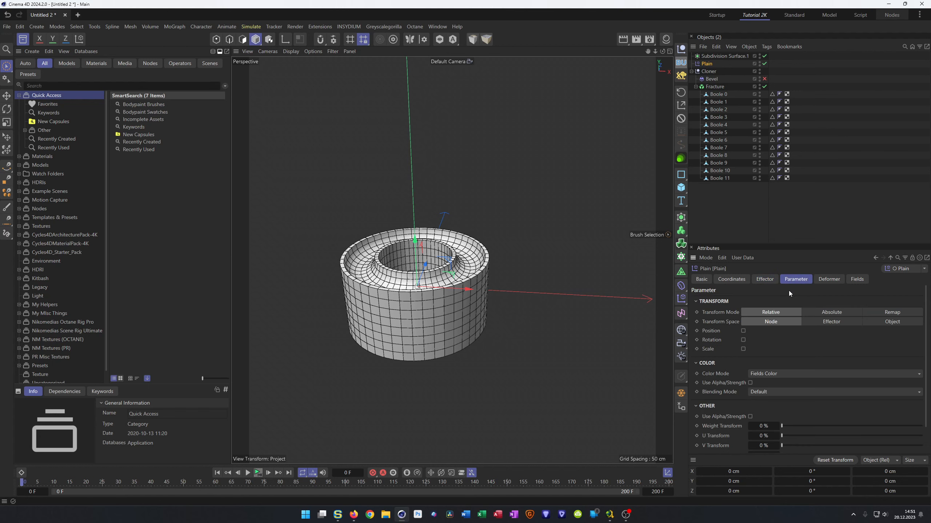
{"action": "left_click", "coordinate": [743, 331]}
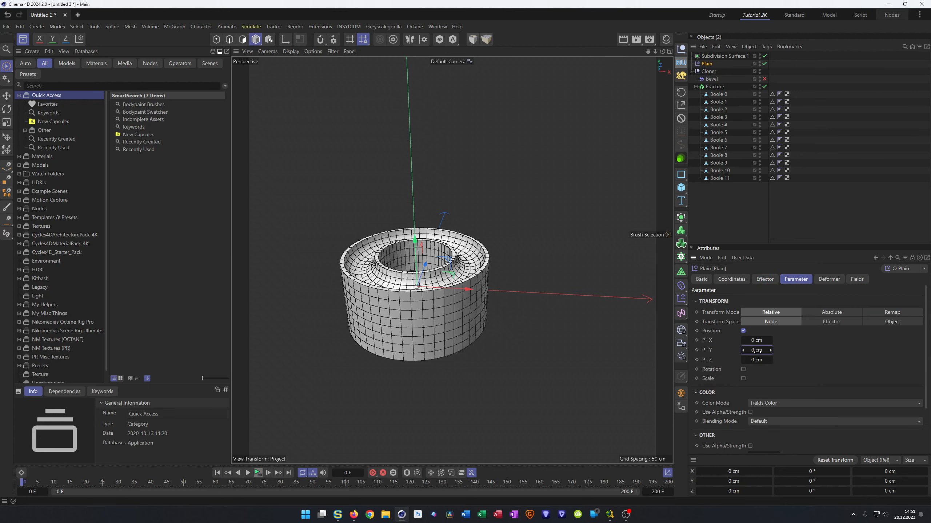
{"action": "type", "text": "100"}
{"action": "key", "text": "Return"}
{"action": "scroll", "coordinate": [397, 277], "scroll_direction": "down", "scroll_amount": 3}
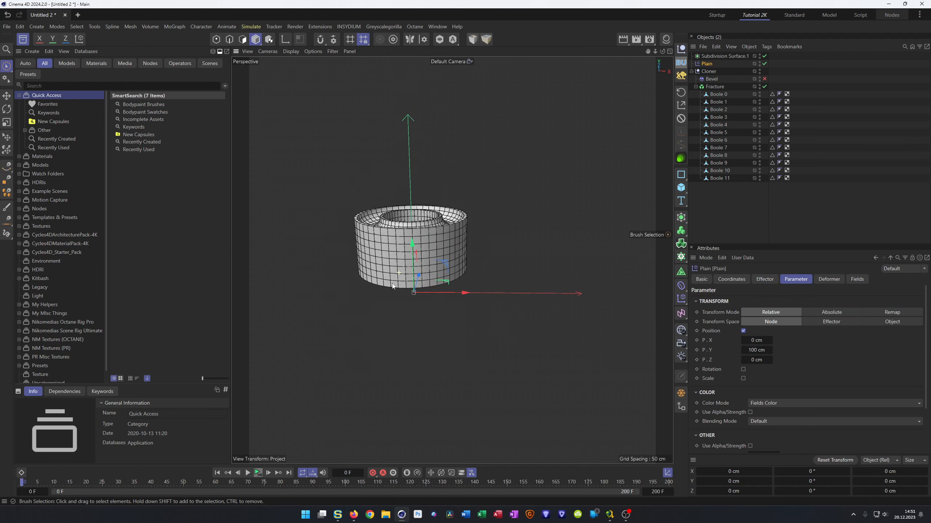
{"action": "scroll", "coordinate": [411, 315], "scroll_direction": "down", "scroll_amount": 3}
{"action": "scroll", "coordinate": [407, 331], "scroll_direction": "up", "scroll_amount": 3}
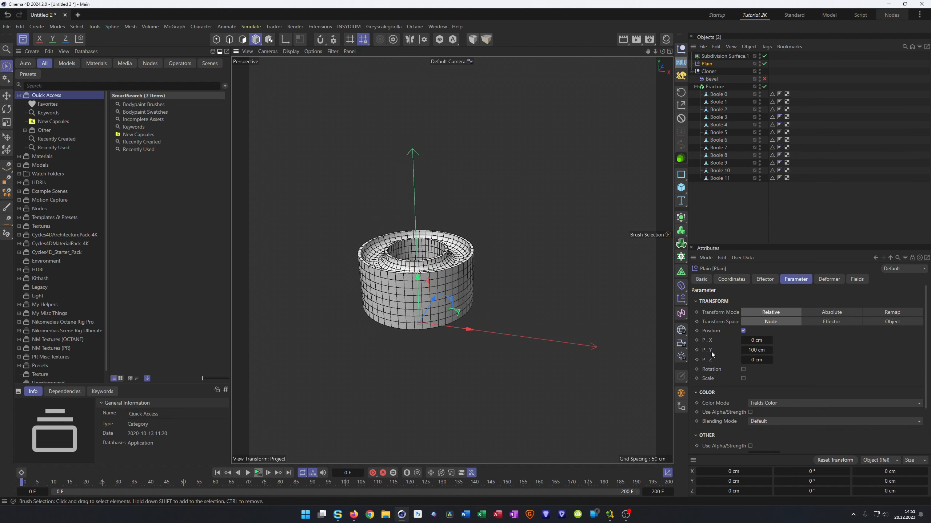
Step: Add a Shader Field to the Plain effector and load a Noise shader into it
{"action": "left_click", "coordinate": [856, 279]}
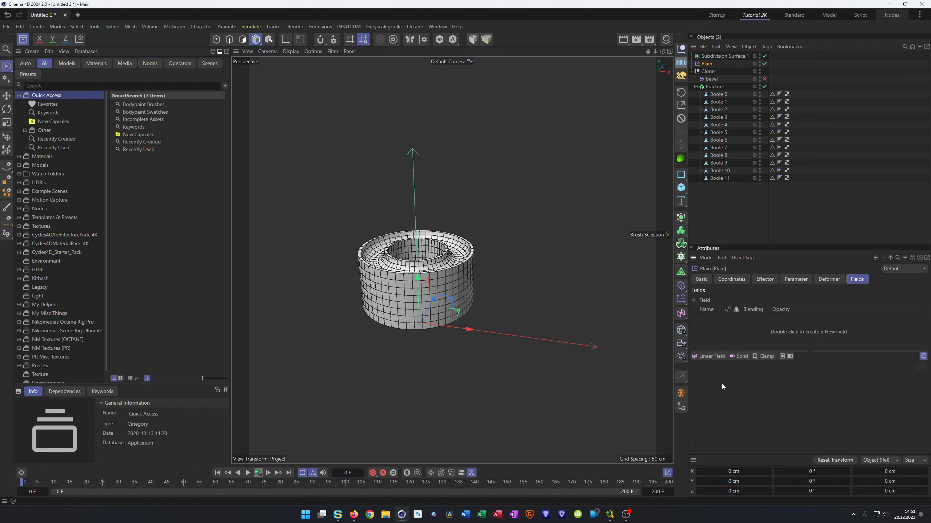
{"action": "left_click", "coordinate": [715, 357]}
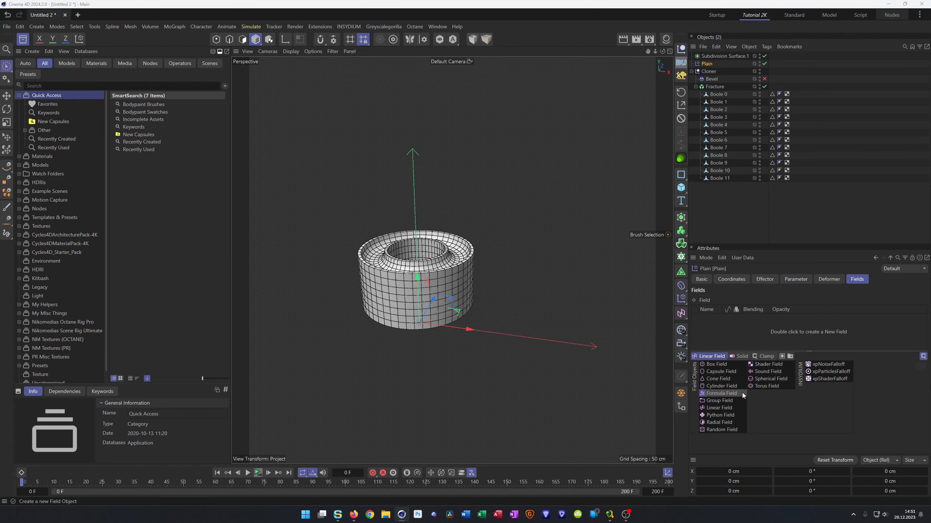
{"action": "left_click", "coordinate": [767, 364]}
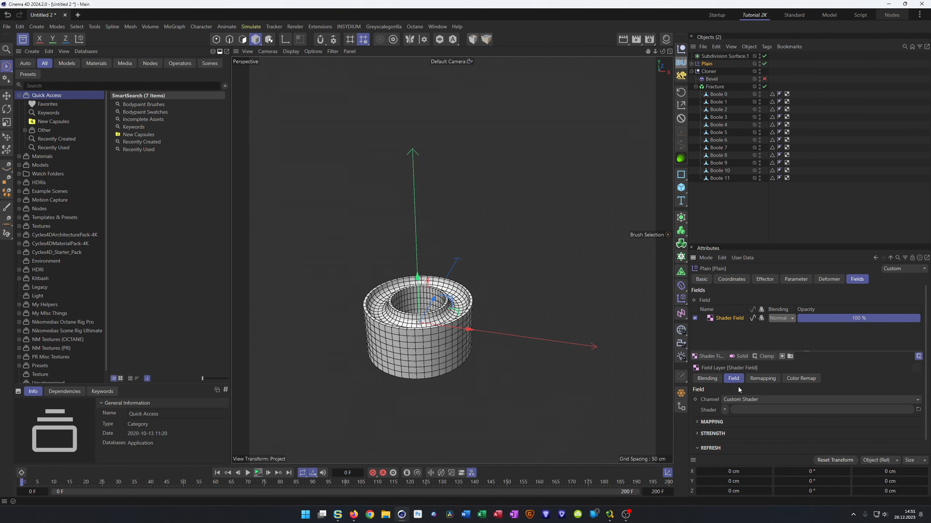
{"action": "left_click", "coordinate": [724, 409]}
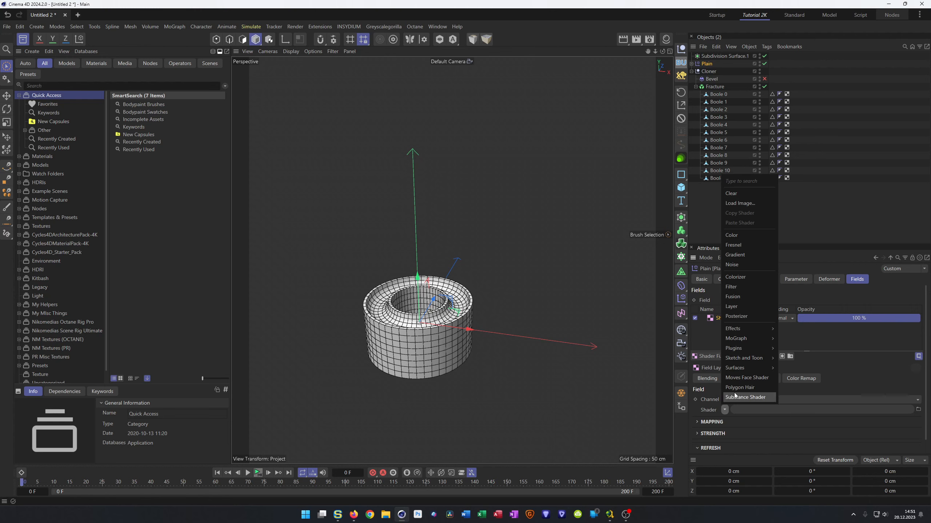
{"action": "left_click", "coordinate": [742, 265]}
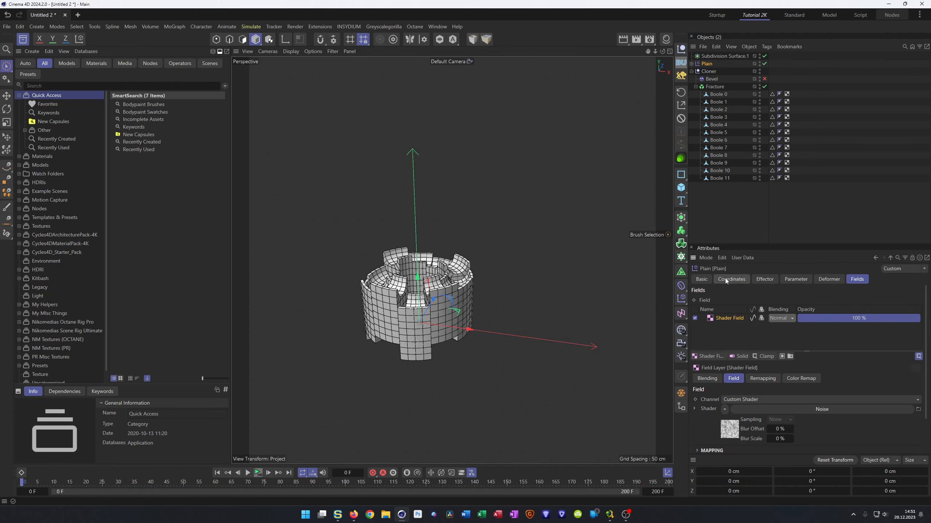
{"action": "mouse_move", "coordinate": [450, 314]}
{"action": "left_mouse_down", "text": "alt"}
{"action": "mouse_move", "coordinate": [476, 293]}
{"action": "mouse_move", "coordinate": [440, 320]}
{"action": "left_mouse_up", "text": "alt"}
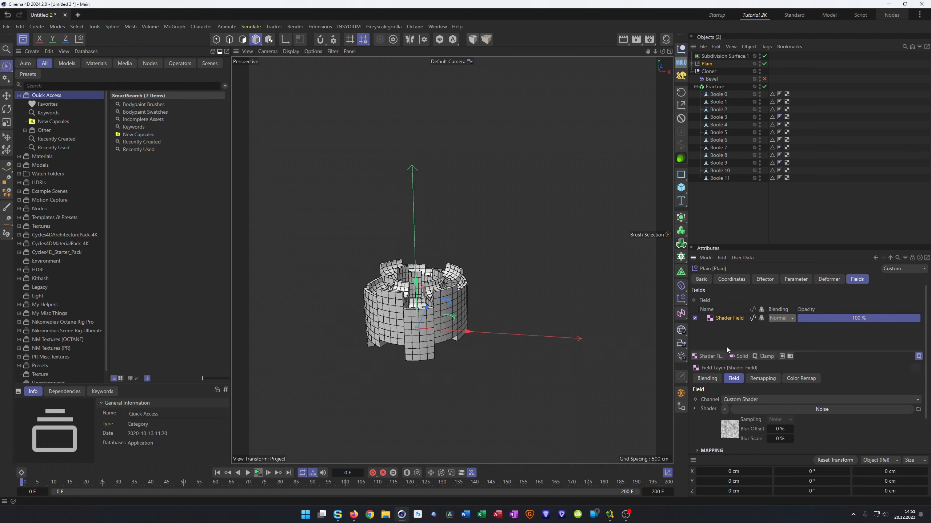
Step: Set the Noise shader's animation speed to 0.5 and loop period to 8, and preview the ring's motion
{"action": "left_click_drag", "start_coordinate": [764, 244], "coordinate": [777, 177]}
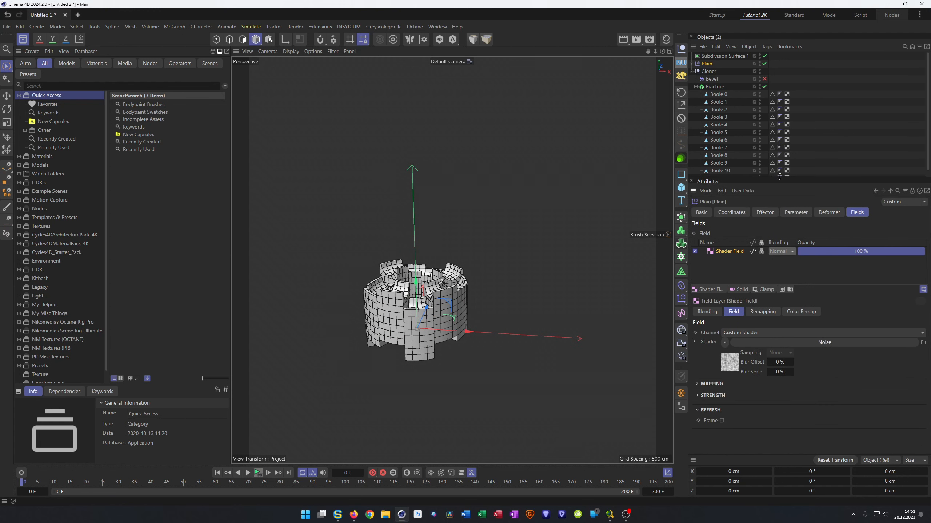
{"action": "left_click", "coordinate": [738, 370]}
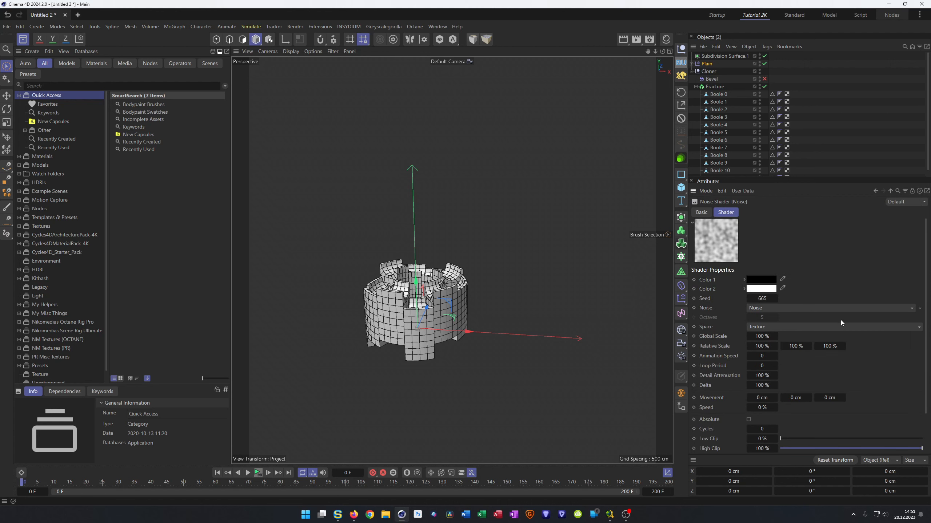
{"action": "left_click", "coordinate": [756, 356]}
{"action": "left_click", "coordinate": [258, 473]}
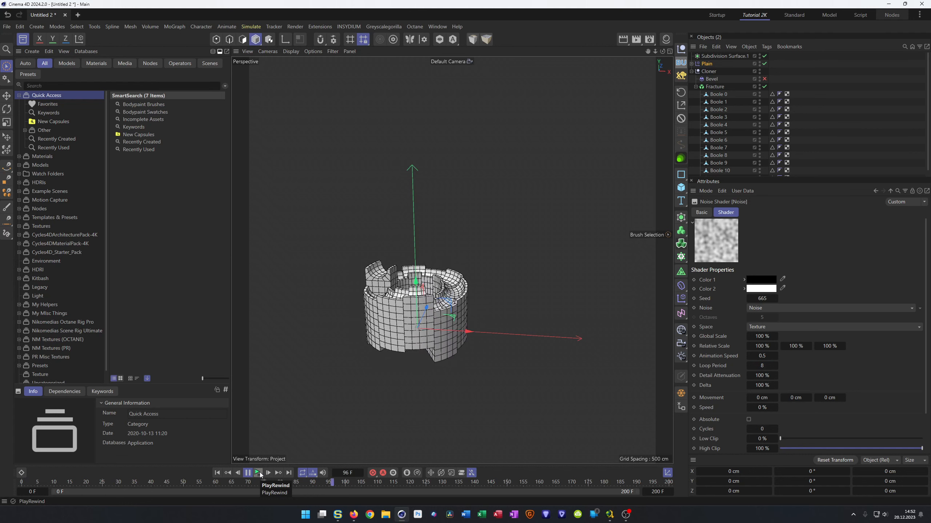
{"action": "left_click", "coordinate": [259, 473]}
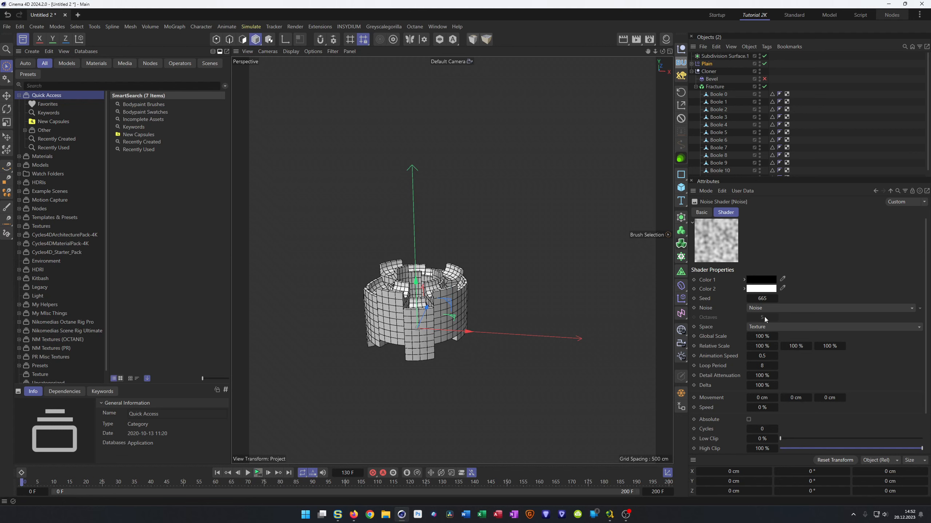
Step: Set the Noise shader's contrast to 25% and play back the animation
{"action": "scroll", "coordinate": [863, 374], "scroll_direction": "down", "scroll_amount": 3}
{"action": "left_click", "coordinate": [762, 421]}
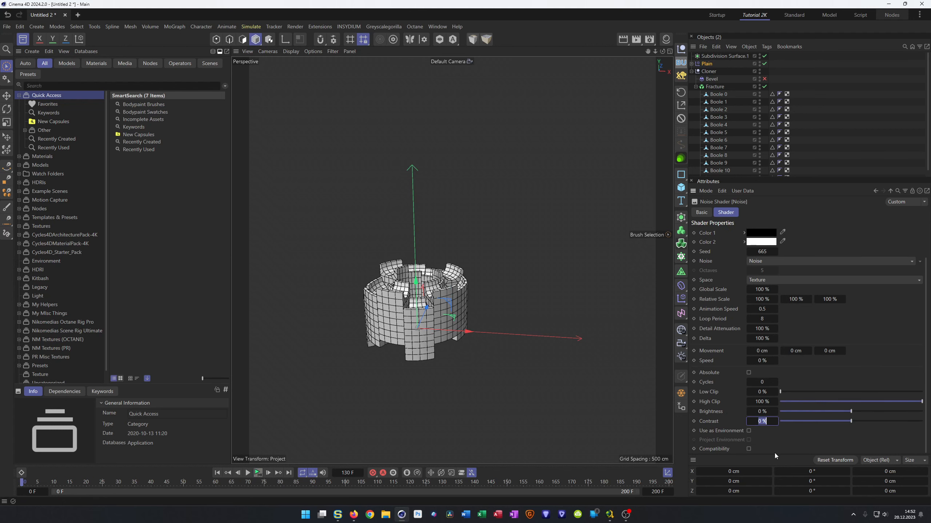
{"action": "type", "text": "25"}
{"action": "key", "text": "Return"}
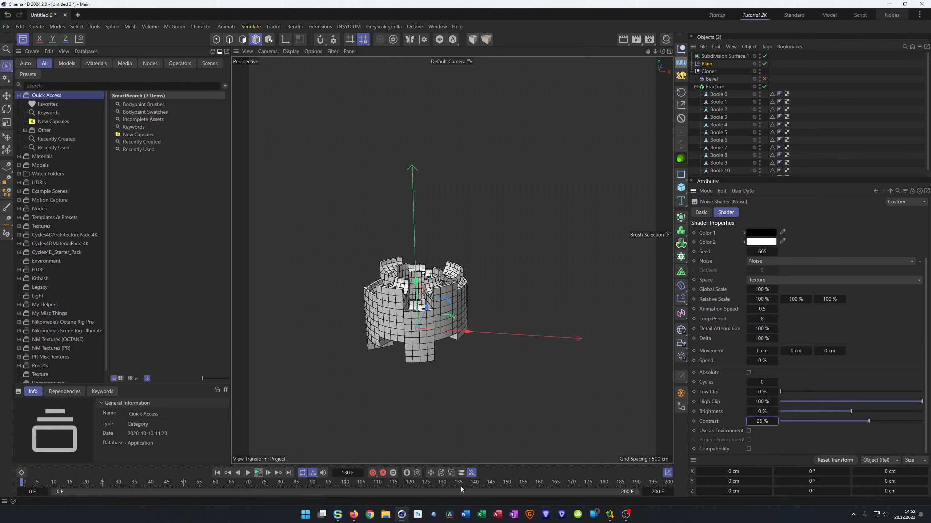
{"action": "left_click", "coordinate": [248, 473]}
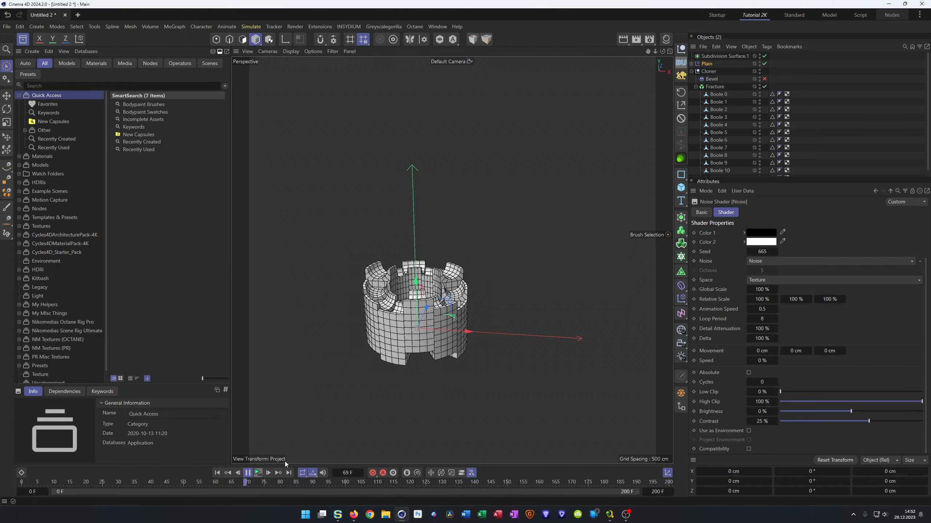
Step: Set the Noise shader's contrast to 50%, watch the stronger wedge movement from close up, and stop playback
{"action": "left_click", "coordinate": [762, 421]}
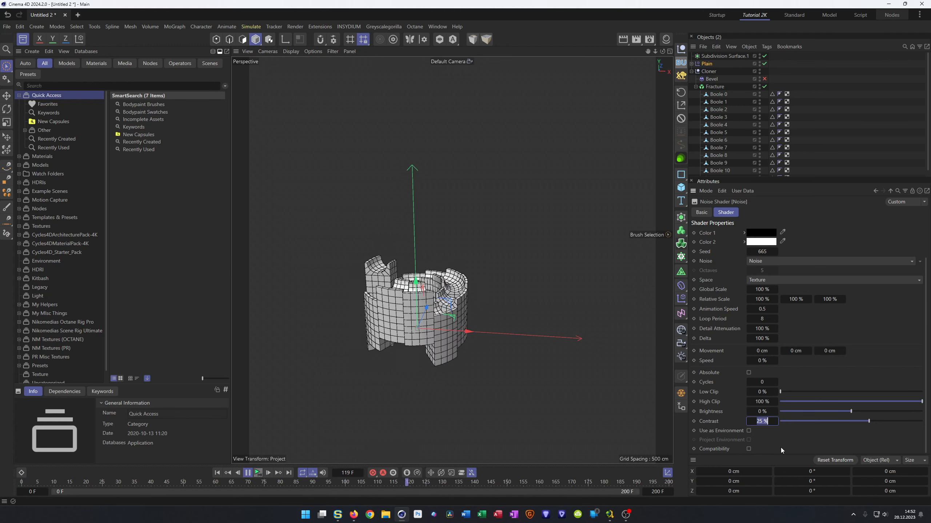
{"action": "type", "text": "50"}
{"action": "key", "text": "Return"}
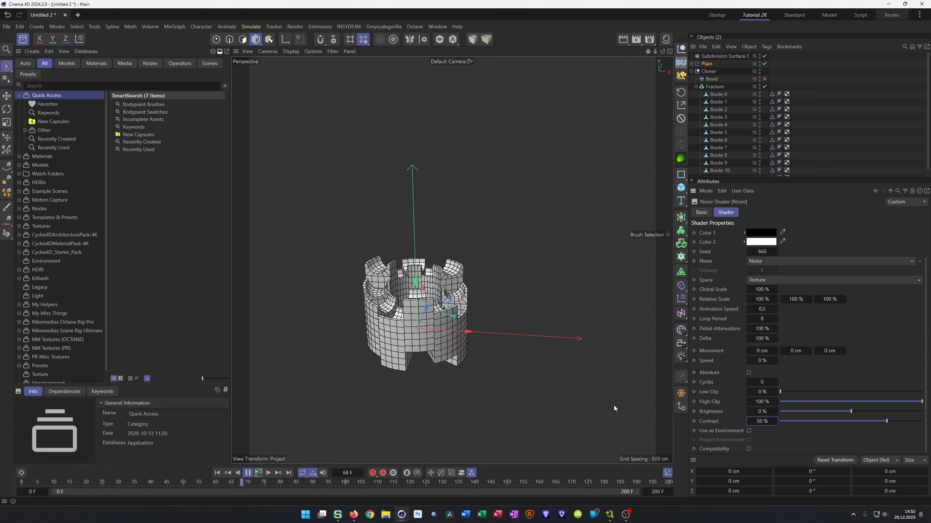
{"action": "scroll", "coordinate": [437, 300], "scroll_direction": "up", "scroll_amount": 2}
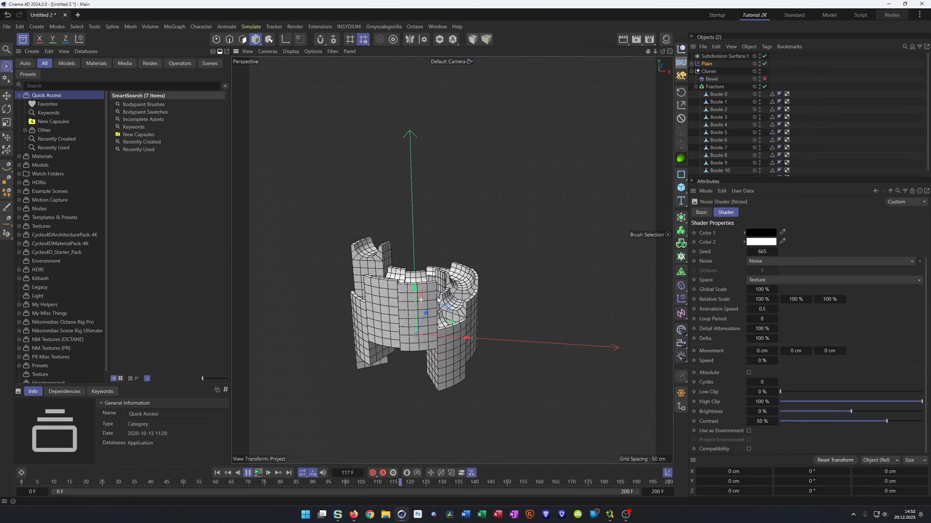
{"action": "scroll", "coordinate": [438, 300], "scroll_direction": "up", "scroll_amount": 2}
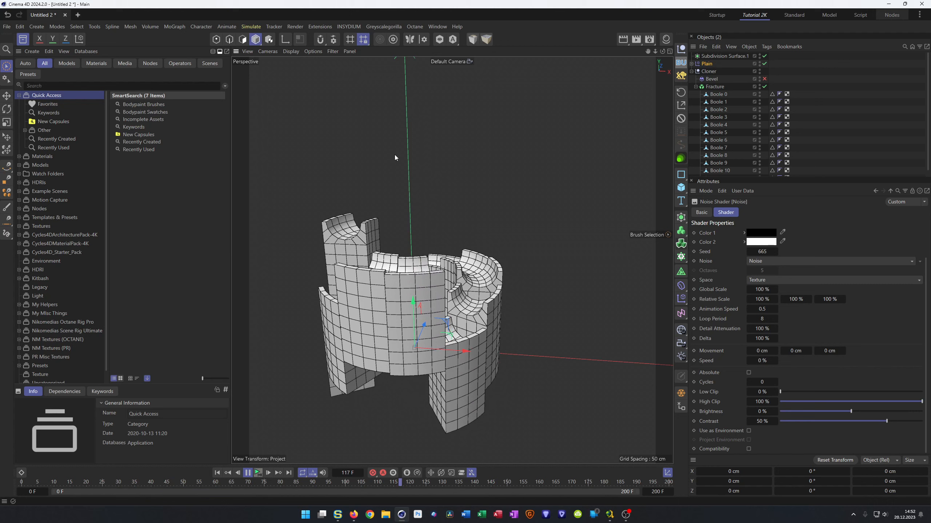
{"action": "left_click", "coordinate": [250, 473]}
{"action": "scroll", "coordinate": [393, 326], "scroll_direction": "down", "scroll_amount": 1}
{"action": "left_click_drag", "start_coordinate": [384, 330], "coordinate": [408, 329], "text": "alt"}
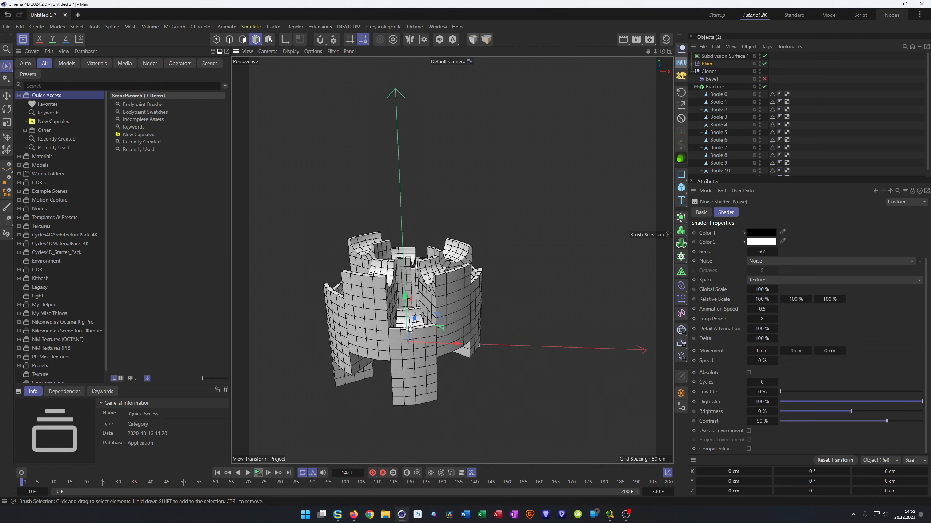
Step: Add a Spherical Field above the Shader Field in the Plain effector and enable its colour channel
{"action": "left_click", "coordinate": [724, 64]}
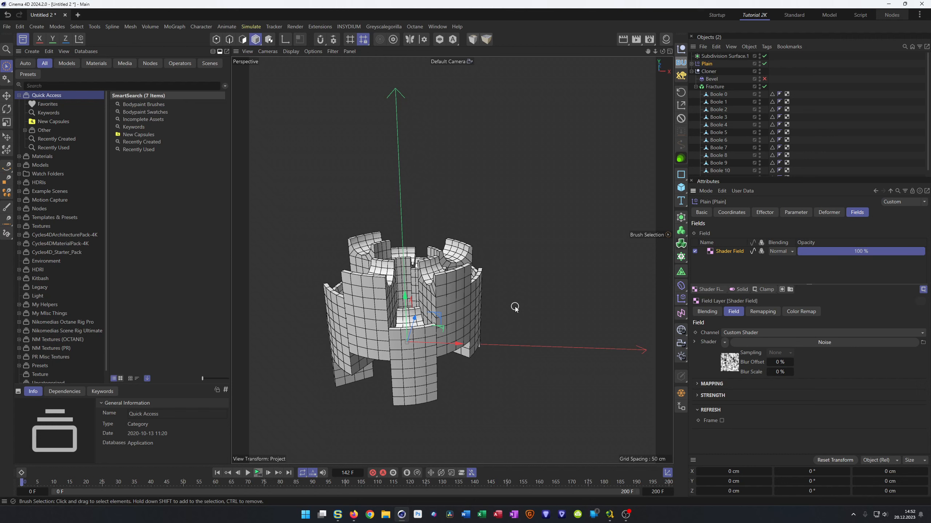
{"action": "left_click", "coordinate": [727, 333]}
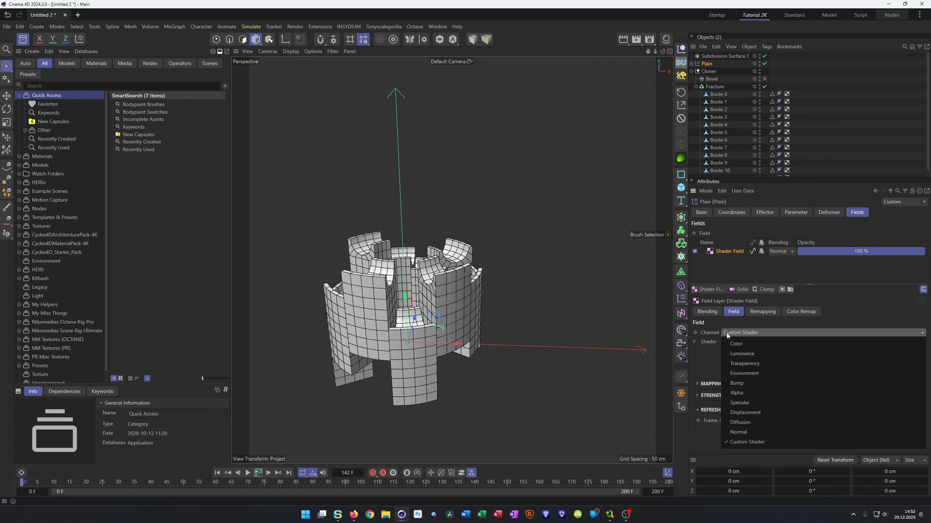
{"action": "left_click", "coordinate": [783, 308]}
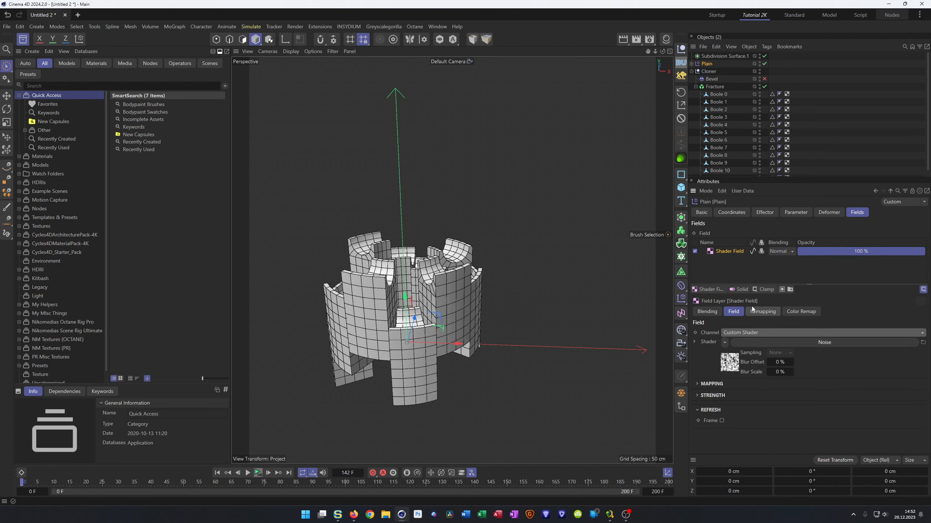
{"action": "left_click", "coordinate": [701, 290]}
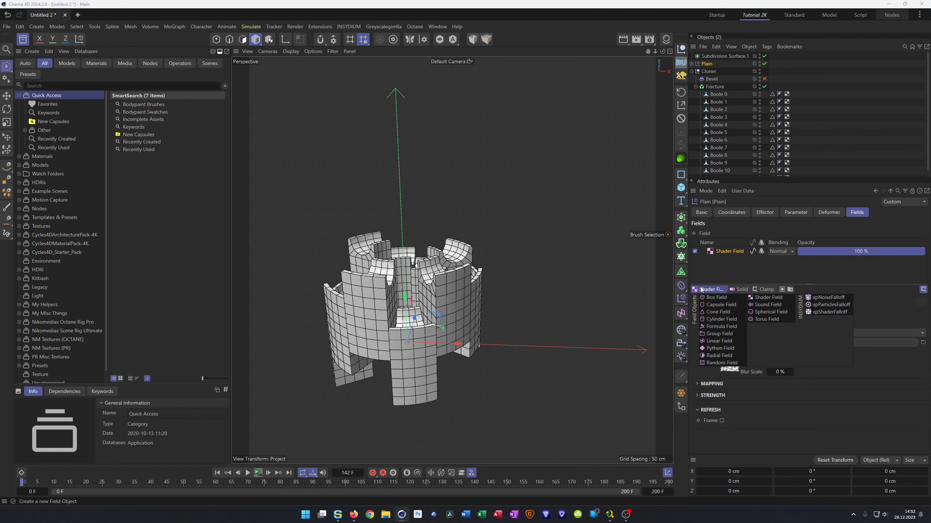
{"action": "left_click", "coordinate": [757, 312]}
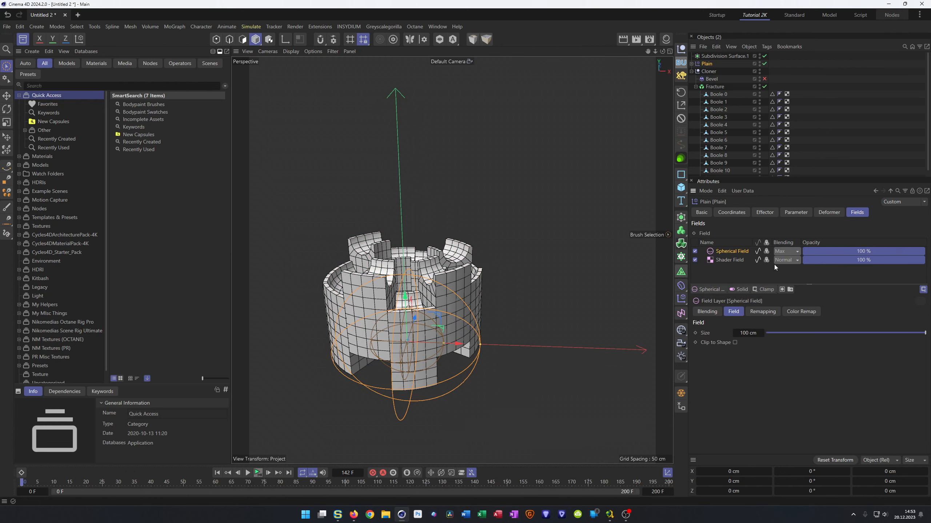
{"action": "left_click", "coordinate": [766, 251]}
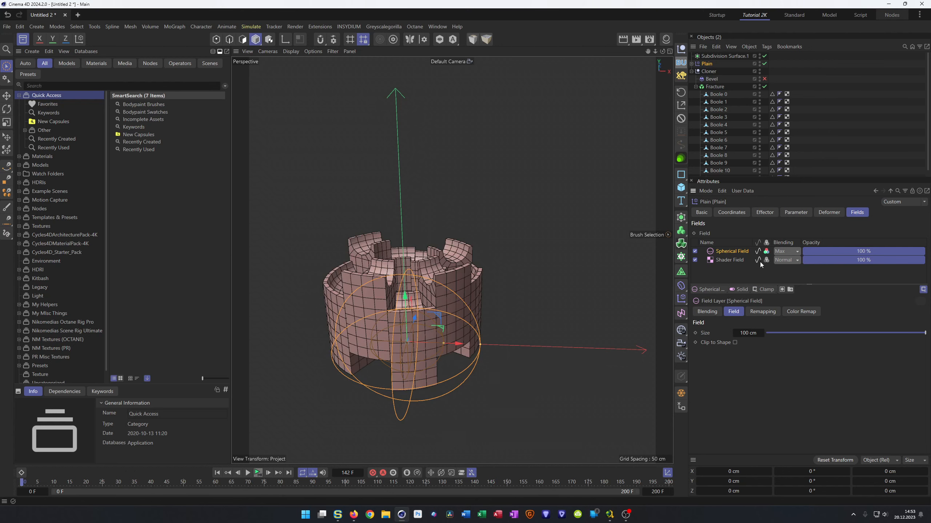
Step: In the top view, move the Spherical Field to -75 cm in Z and set its size to 91 cm
{"action": "middle_click", "coordinate": [430, 285]}
{"action": "middle_click", "coordinate": [474, 204]}
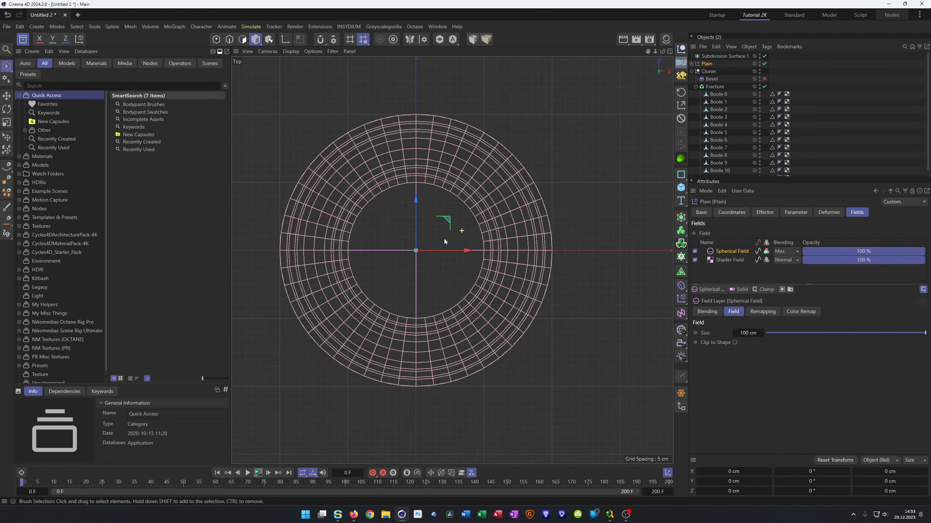
{"action": "right_click_drag", "start_coordinate": [445, 239], "coordinate": [422, 249], "text": "alt"}
{"action": "left_click", "coordinate": [691, 63]}
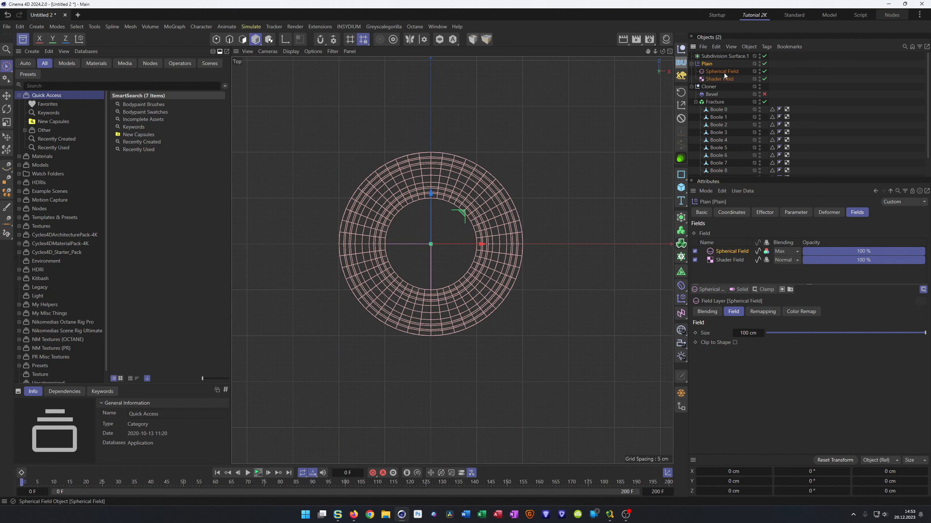
{"action": "left_click", "coordinate": [722, 72]}
{"action": "left_click_drag", "start_coordinate": [435, 197], "coordinate": [422, 264]}
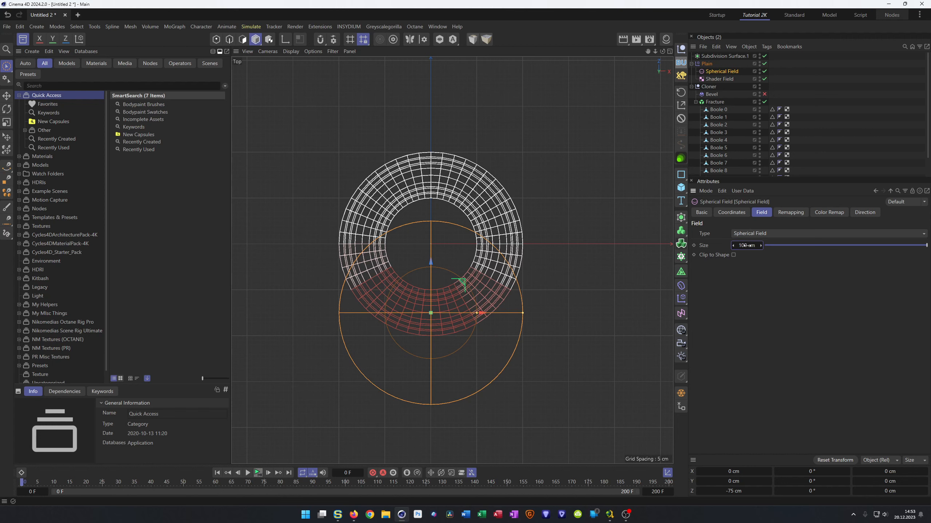
{"action": "left_click_drag", "start_coordinate": [744, 246], "coordinate": [738, 246]}
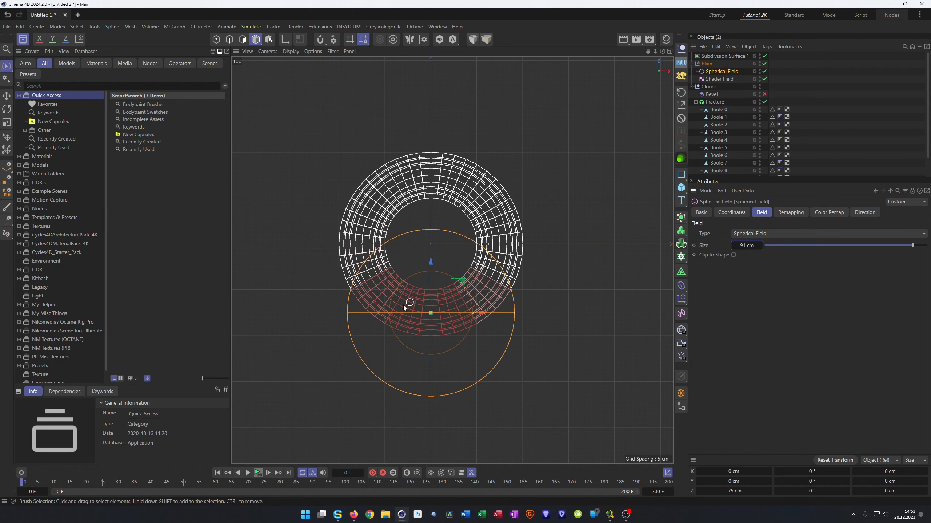
Step: Set the Spherical Field's remapping inner offset to 35% and inspect the ring in the perspective view
{"action": "middle_click", "coordinate": [455, 316]}
{"action": "middle_click", "coordinate": [380, 232]}
{"action": "left_click_drag", "start_coordinate": [380, 231], "coordinate": [433, 260], "text": "alt"}
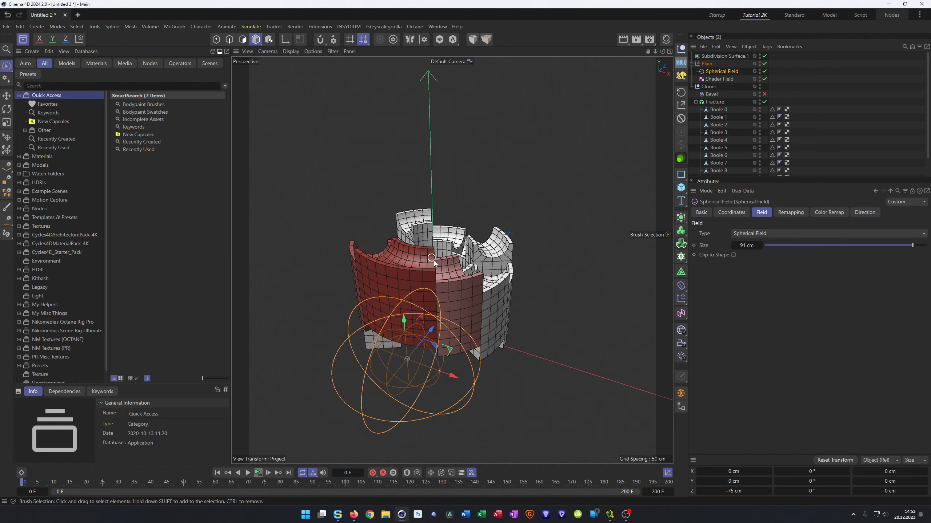
{"action": "left_click", "coordinate": [790, 214]}
{"action": "left_click_drag", "start_coordinate": [842, 307], "coordinate": [820, 315]}
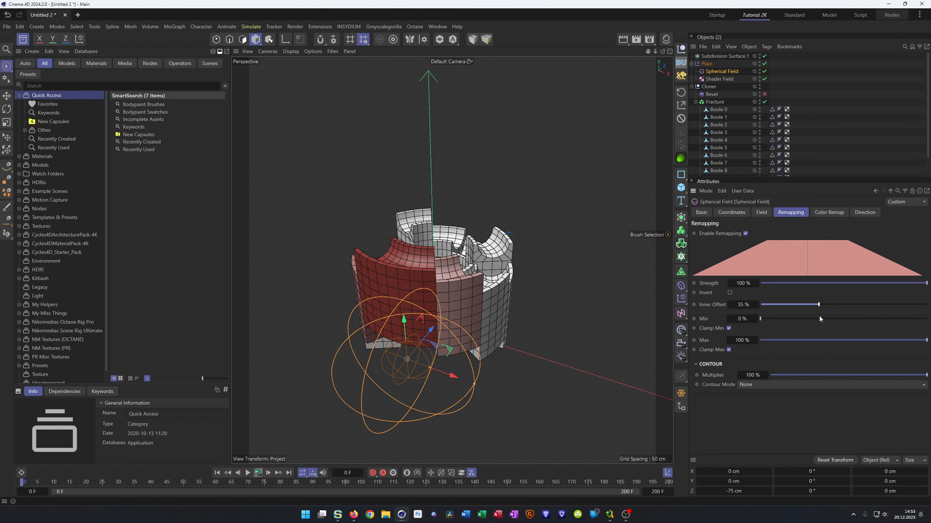
{"action": "right_click_drag", "start_coordinate": [411, 296], "coordinate": [351, 295], "text": "alt"}
{"action": "left_click_drag", "start_coordinate": [351, 295], "coordinate": [401, 292], "text": "alt"}
{"action": "right_click_drag", "start_coordinate": [401, 293], "coordinate": [426, 273], "text": "alt"}
{"action": "mouse_move", "coordinate": [426, 272]}
{"action": "left_mouse_down", "text": "alt"}
{"action": "mouse_move", "coordinate": [356, 272]}
{"action": "mouse_move", "coordinate": [408, 274]}
{"action": "left_mouse_up", "text": "alt"}
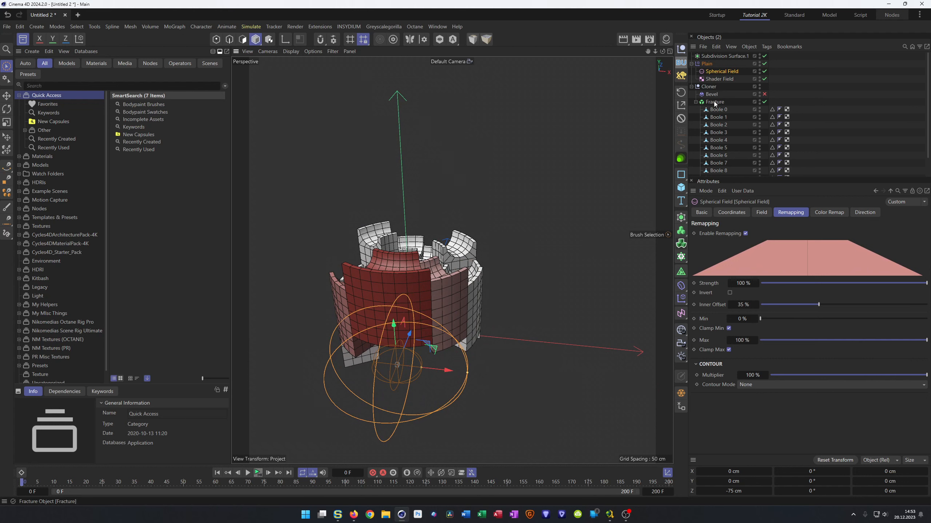
Step: Try rotating the Cloner null about its heading axis and reset the heading to 0°
{"action": "left_click", "coordinate": [710, 86]}
{"action": "mouse_move", "coordinate": [781, 246]}
{"action": "left_mouse_down"}
{"action": "mouse_move", "coordinate": [803, 246]}
{"action": "mouse_move", "coordinate": [776, 246]}
{"action": "left_mouse_up"}
{"action": "right_click", "coordinate": [798, 248]}
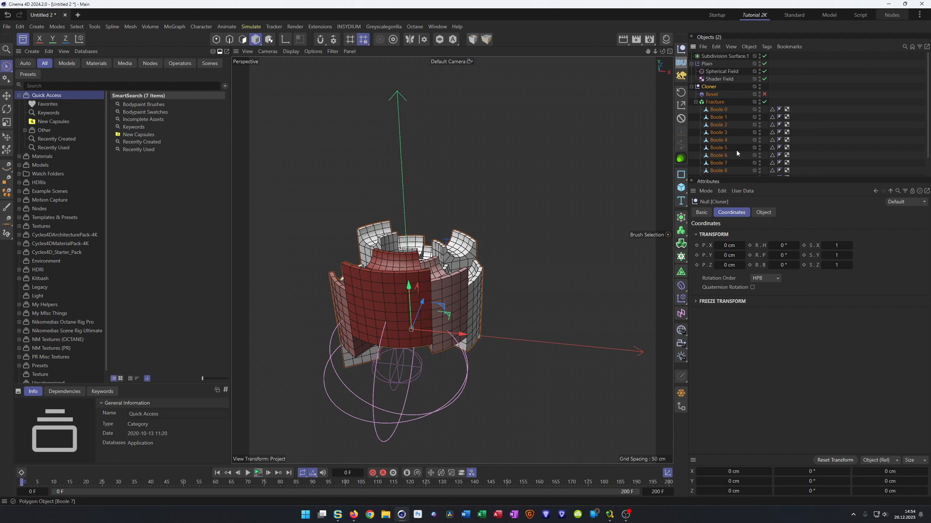
{"action": "mouse_move", "coordinate": [782, 246]}
{"action": "left_mouse_down"}
{"action": "mouse_move", "coordinate": [815, 245]}
{"action": "mouse_move", "coordinate": [782, 245]}
{"action": "left_mouse_up"}
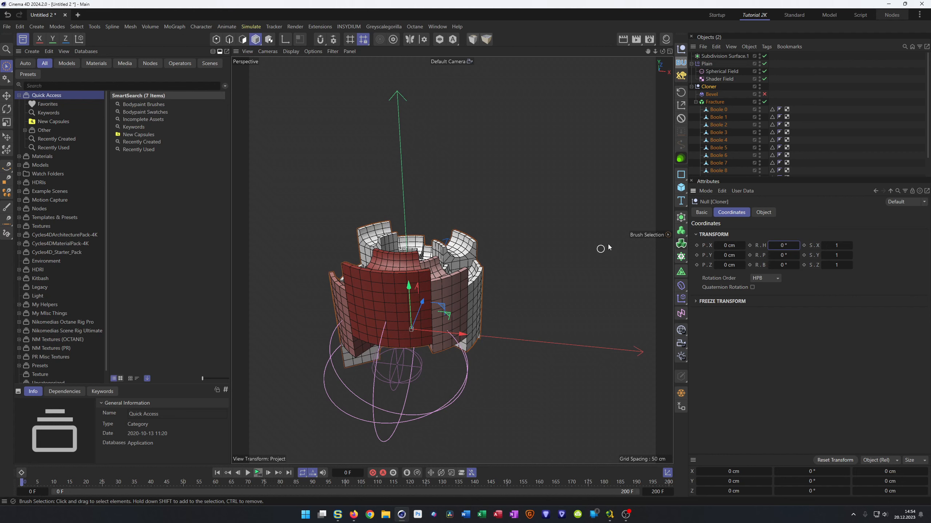
Step: Keyframe the Fracture object's heading rotation at 0° on frame 0 and -360° on the last frame
{"action": "left_click", "coordinate": [714, 102]}
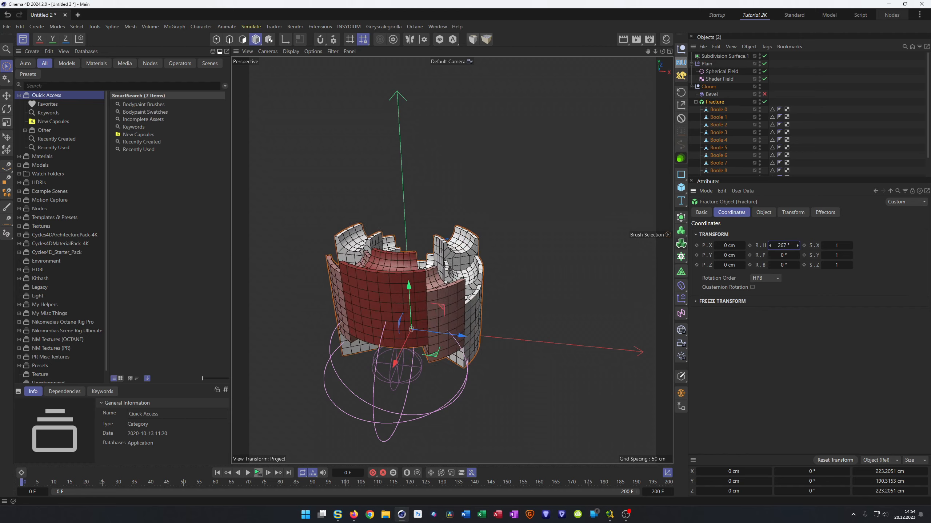
{"action": "mouse_move", "coordinate": [783, 245]}
{"action": "left_mouse_down"}
{"action": "mouse_move", "coordinate": [909, 246]}
{"action": "mouse_move", "coordinate": [777, 246]}
{"action": "left_mouse_up"}
{"action": "right_click", "coordinate": [797, 246]}
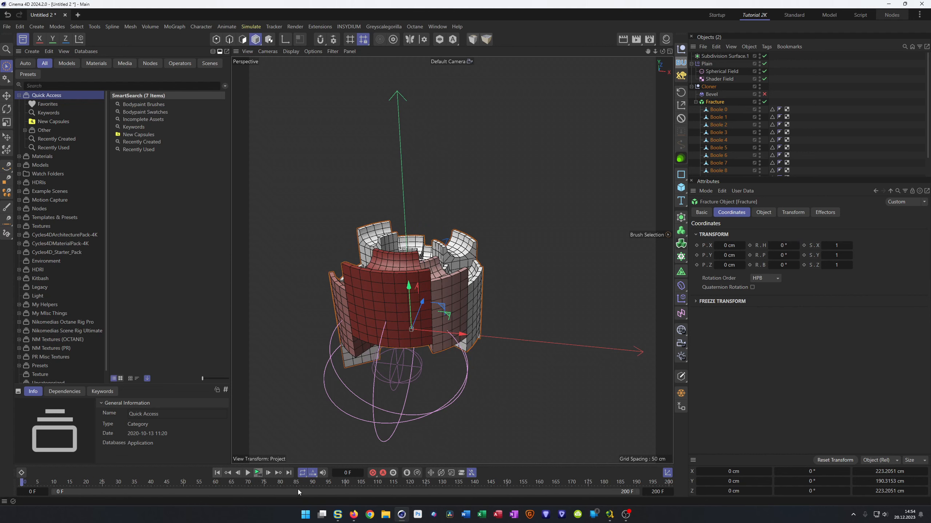
{"action": "left_click", "coordinate": [750, 246]}
{"action": "left_click", "coordinate": [289, 473]}
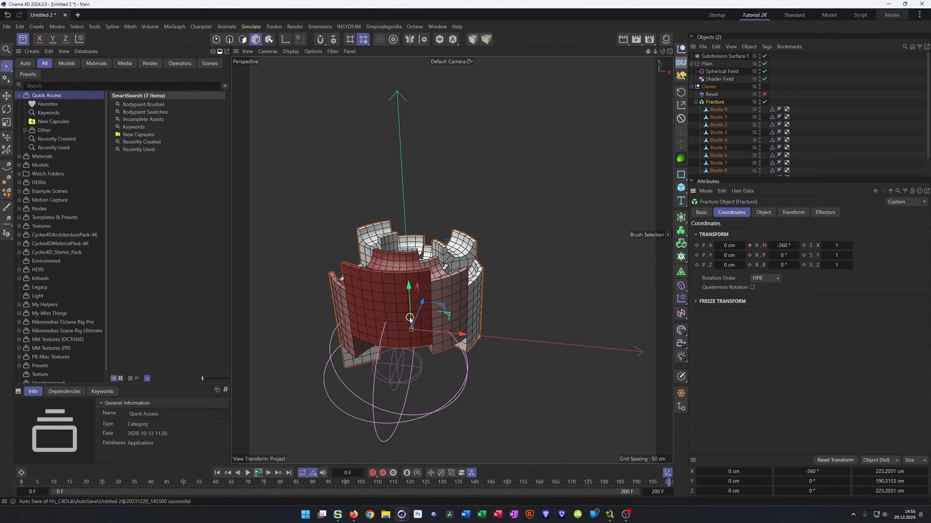
Step: Play back the rotation from the start several times and scrub to frame 9 to examine the wedges' movement
{"action": "right_click_drag", "start_coordinate": [408, 321], "coordinate": [384, 322], "text": "alt"}
{"action": "middle_click_drag", "start_coordinate": [420, 303], "coordinate": [428, 294], "text": "alt"}
{"action": "left_click_drag", "start_coordinate": [428, 295], "coordinate": [426, 290], "text": "alt"}
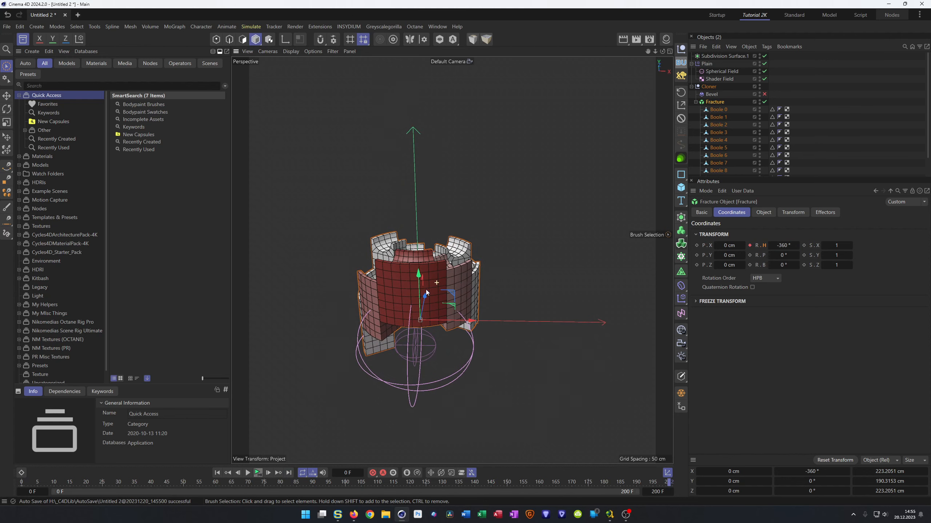
{"action": "left_click", "coordinate": [257, 473]}
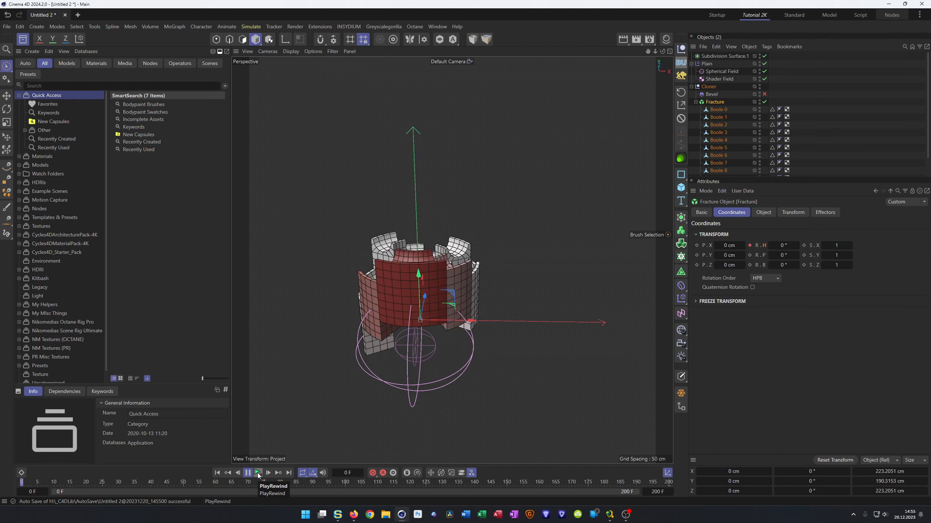
{"action": "left_click", "coordinate": [258, 473]}
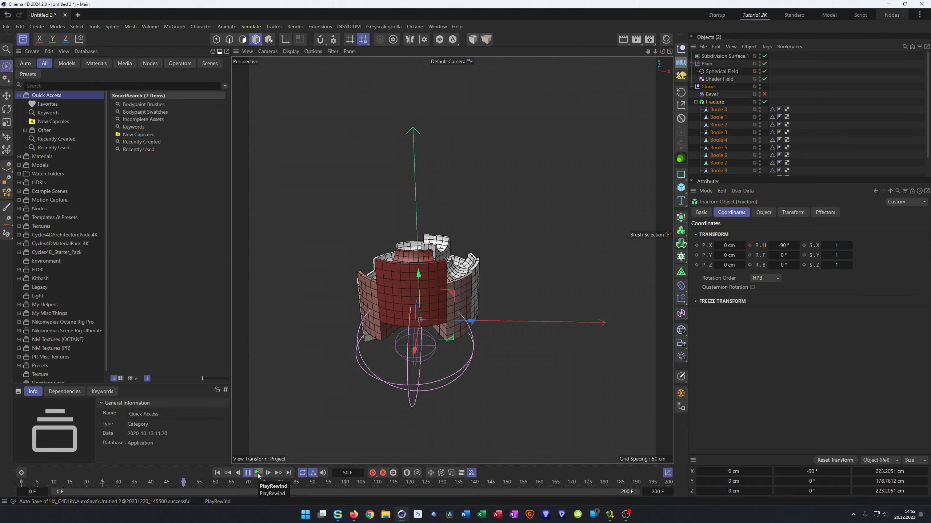
{"action": "left_click", "coordinate": [258, 473]}
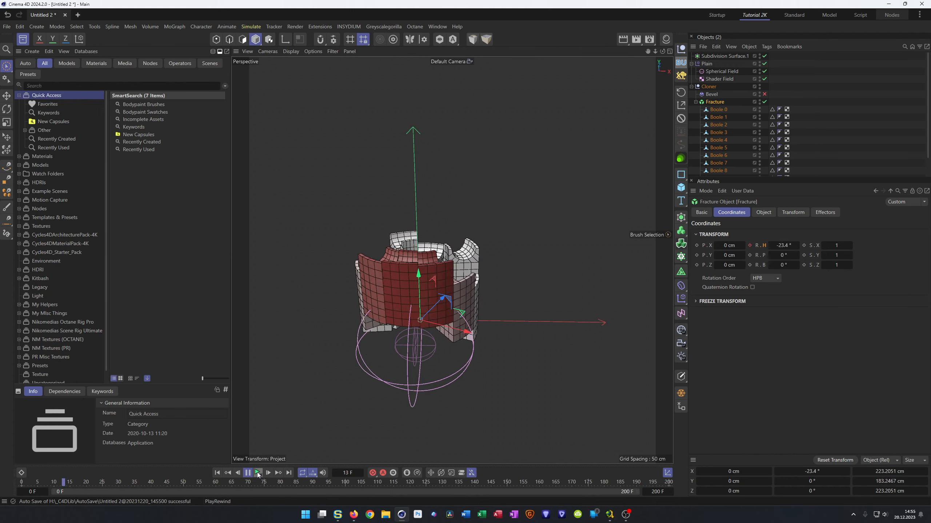
{"action": "left_click", "coordinate": [257, 473]}
{"action": "left_click", "coordinate": [258, 473]}
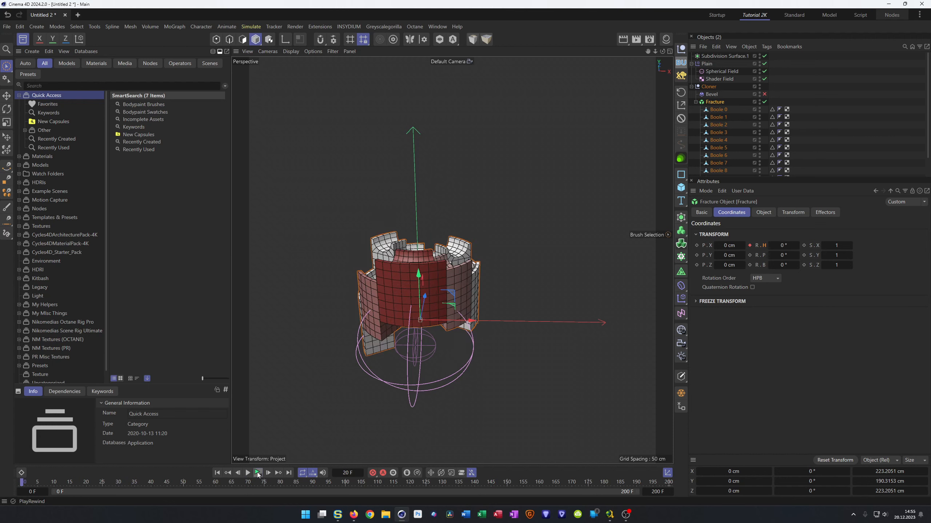
{"action": "left_click_drag", "start_coordinate": [17, 485], "coordinate": [51, 492]}
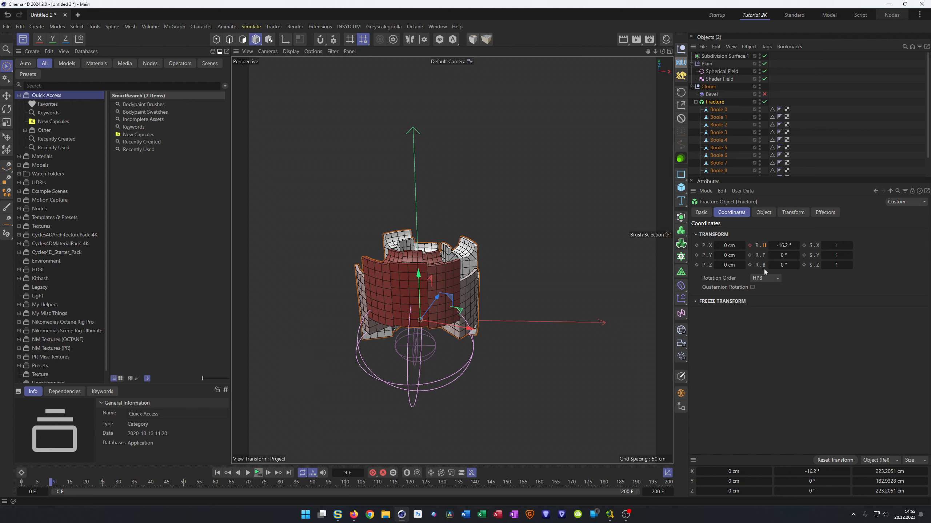
Step: Try a 40% inner offset on the Spherical Field, return it to 35%, and replay the animation
{"action": "left_click", "coordinate": [720, 72]}
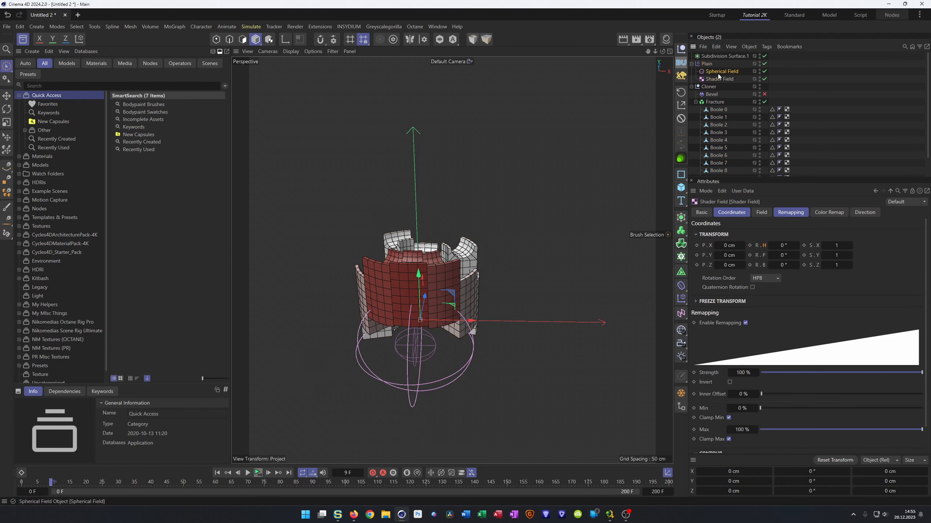
{"action": "mouse_move", "coordinate": [818, 396]}
{"action": "left_mouse_down"}
{"action": "mouse_move", "coordinate": [827, 397]}
{"action": "mouse_move", "coordinate": [782, 402]}
{"action": "mouse_move", "coordinate": [825, 408]}
{"action": "left_mouse_up"}
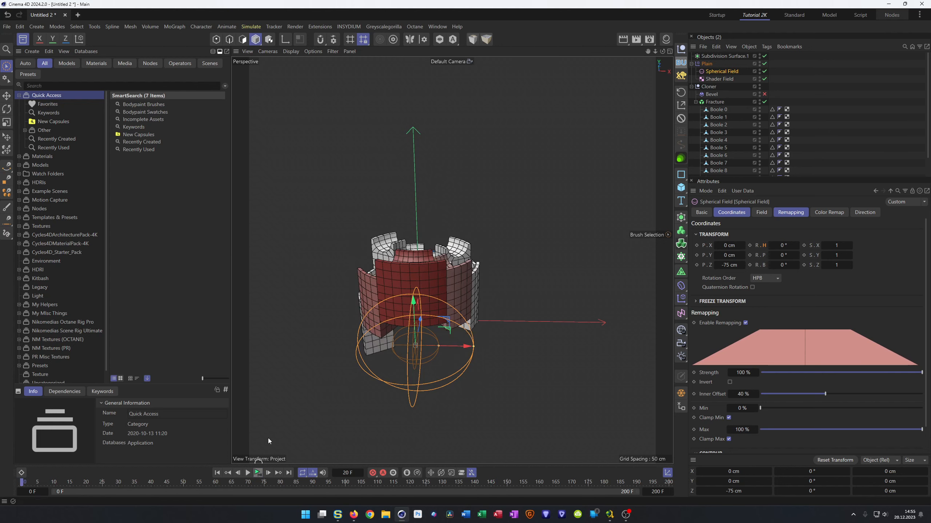
{"action": "left_click", "coordinate": [748, 396]}
{"action": "type", "text": "35"}
{"action": "key", "text": "Return"}
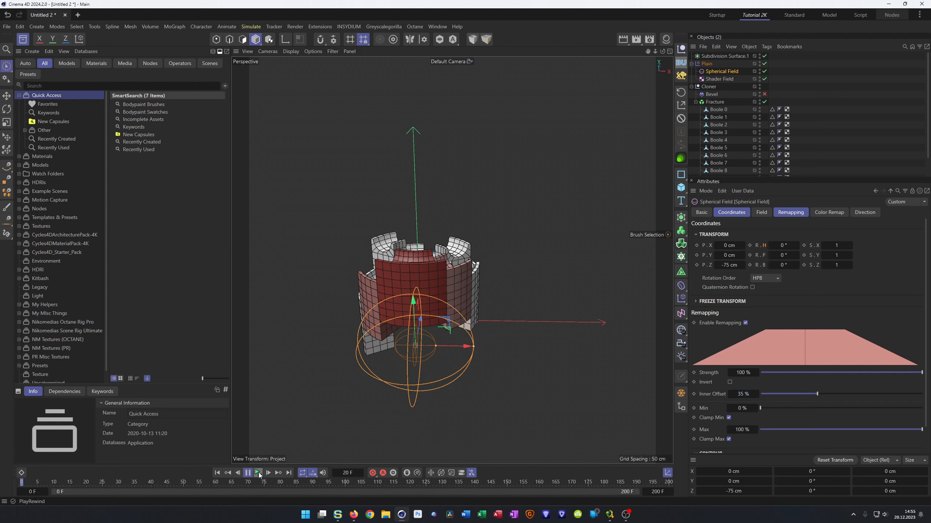
{"action": "left_click", "coordinate": [259, 473]}
{"action": "left_click", "coordinate": [258, 473]}
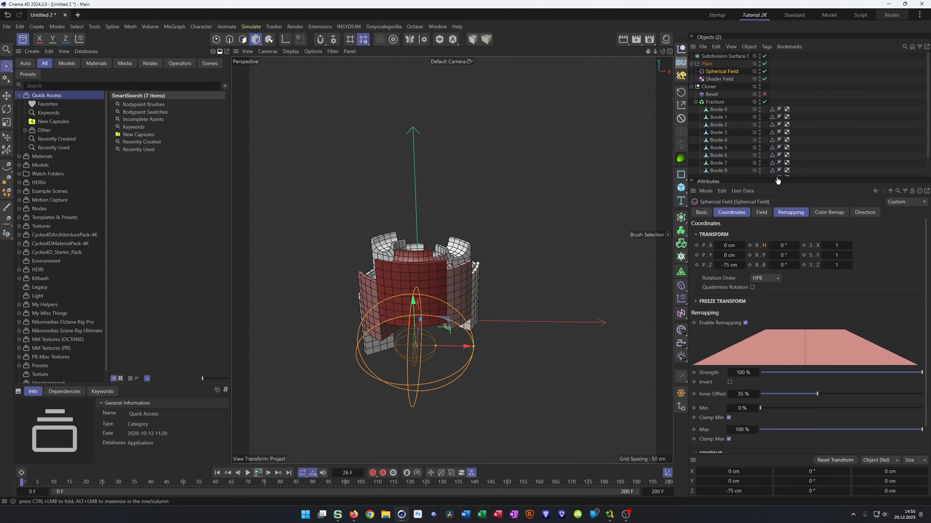
Step: Set the seed of the Shader Field's Noise shader to 666 and play back the animation
{"action": "left_click", "coordinate": [713, 79]}
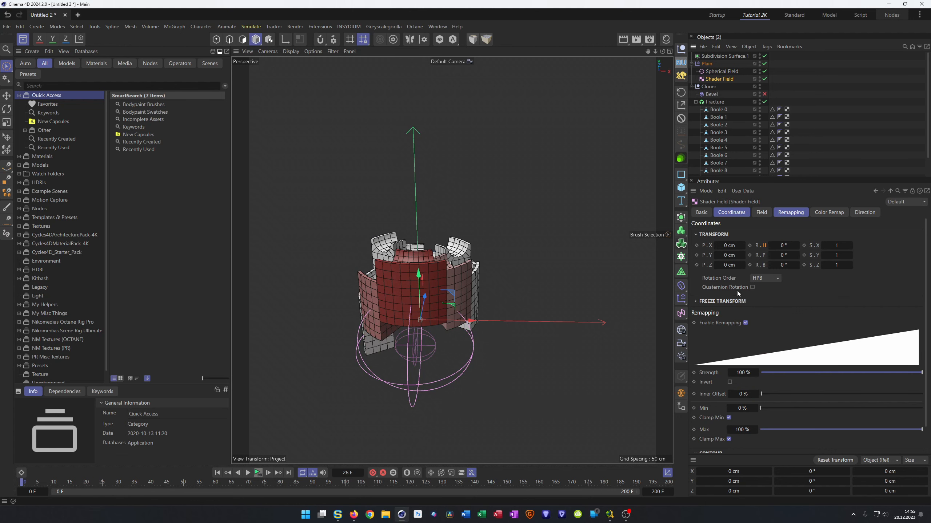
{"action": "left_click", "coordinate": [718, 72]}
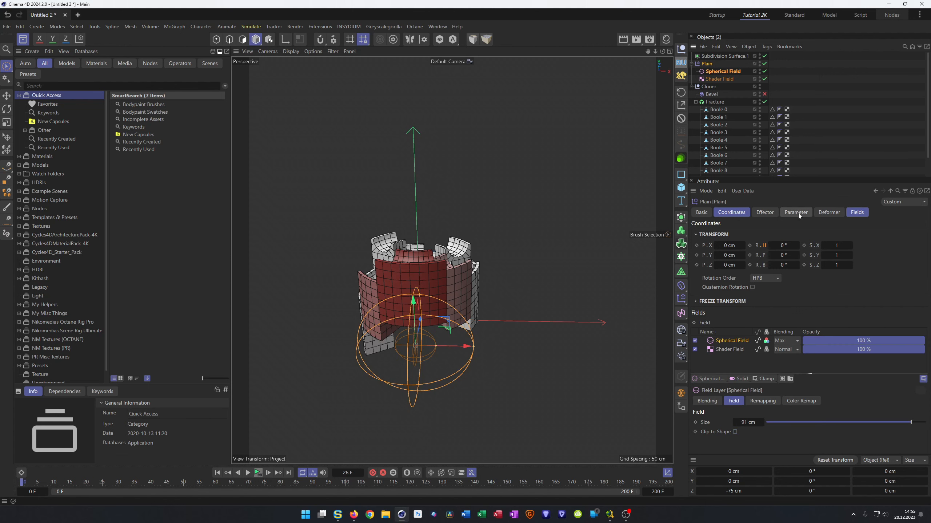
{"action": "left_click", "coordinate": [848, 212]}
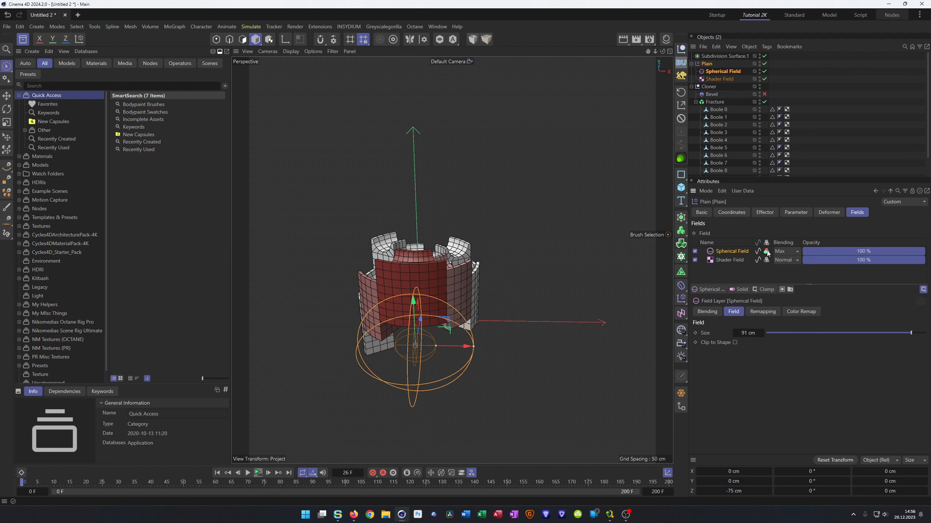
{"action": "left_click", "coordinate": [730, 260]}
{"action": "left_click", "coordinate": [735, 365]}
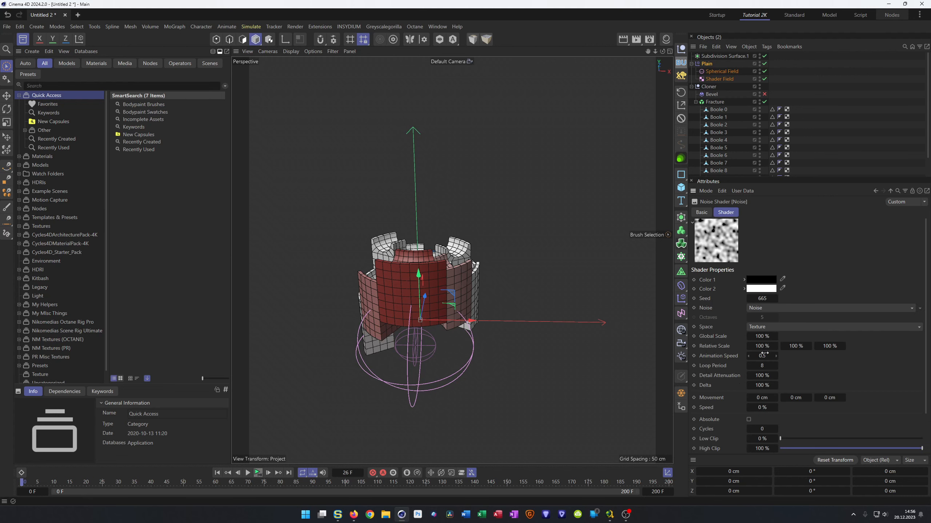
{"action": "left_click", "coordinate": [775, 300]}
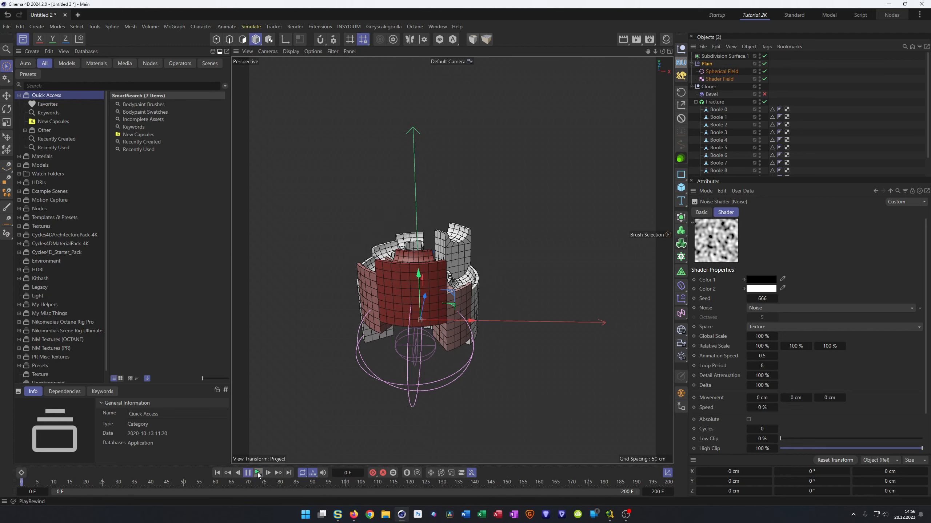
{"action": "left_click", "coordinate": [257, 473]}
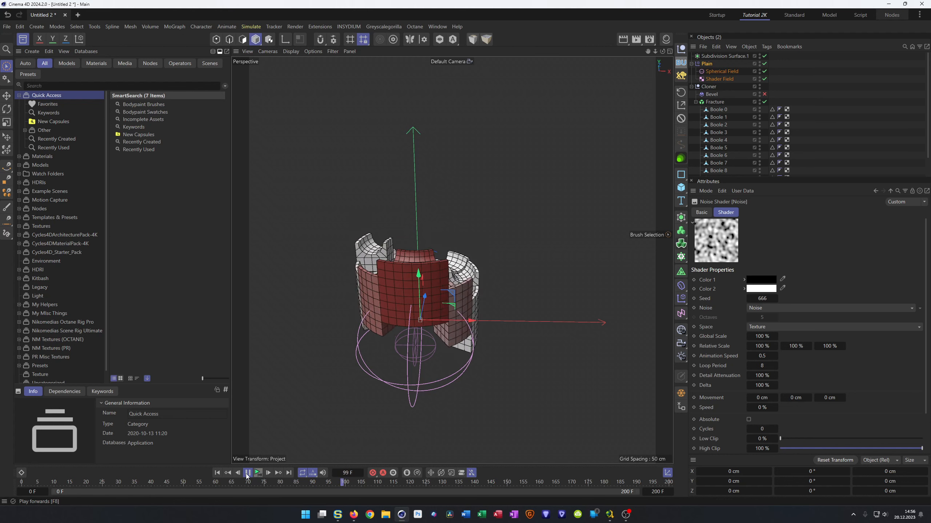
{"action": "left_click", "coordinate": [259, 475]}
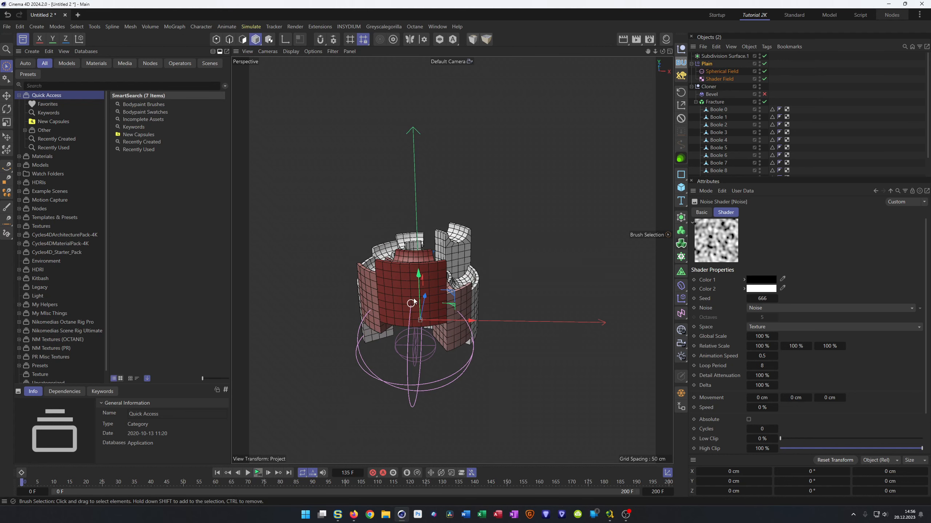
Step: Save the project as xmas.c4d in the _Temp folder
{"action": "middle_click_drag", "start_coordinate": [428, 269], "coordinate": [421, 316], "text": "alt"}
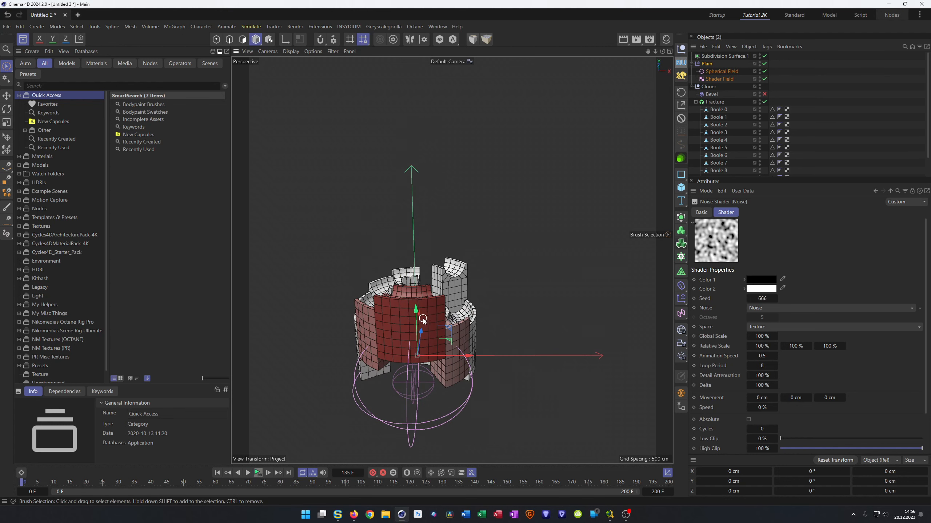
{"action": "key", "text": "ctrl+s"}
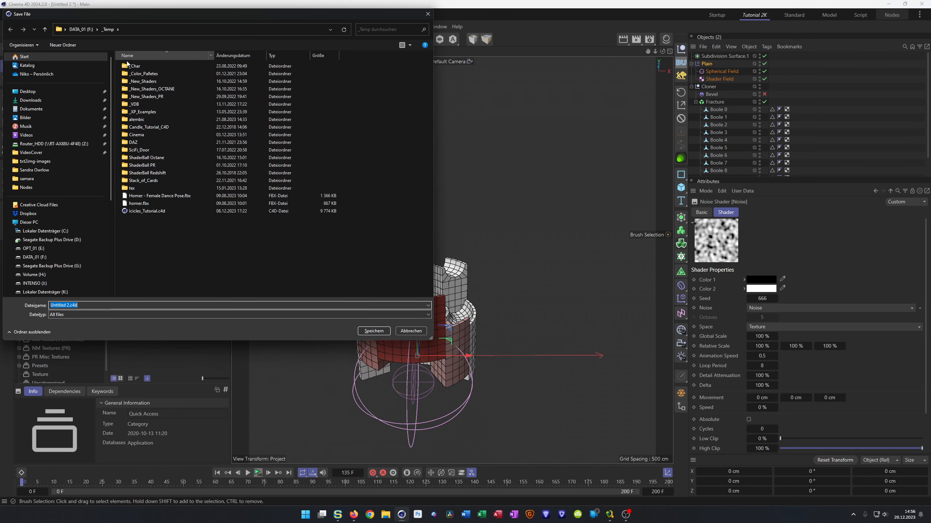
{"action": "left_click", "coordinate": [130, 308]}
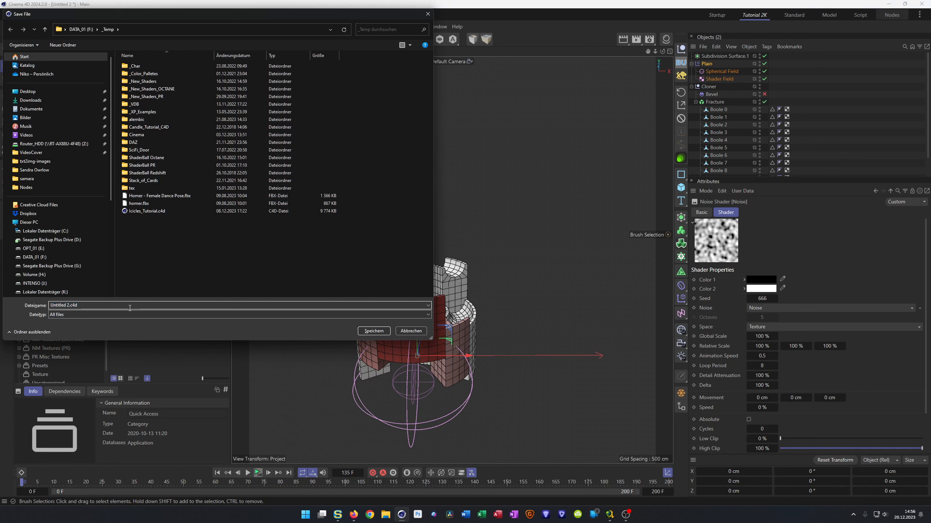
{"action": "key", "text": "Left"}
{"action": "key", "text": "Left"}
{"action": "key", "text": "Left"}
{"action": "key", "text": "Left"}
{"action": "key", "text": "shift+Left"}
{"action": "key", "text": "shift+Left"}
{"action": "key", "text": "shift+Left"}
{"action": "key", "text": "shift+Left"}
{"action": "key", "text": "shift+Left"}
{"action": "key", "text": "shift+Left"}
{"action": "key", "text": "shift+Left"}
{"action": "key", "text": "shift+Left"}
{"action": "key", "text": "shift+Left"}
{"action": "key", "text": "shift+Left"}
{"action": "type", "text": "xmas"}
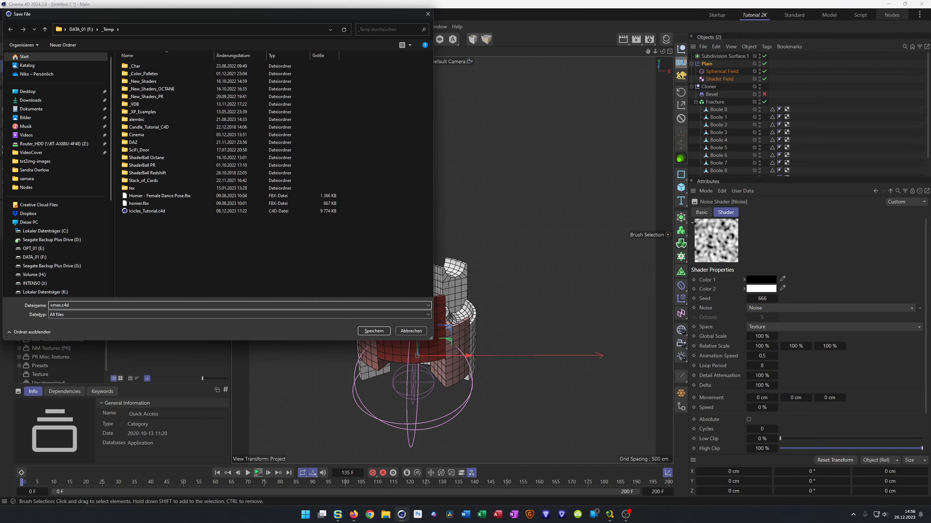
{"action": "key", "text": "Return"}
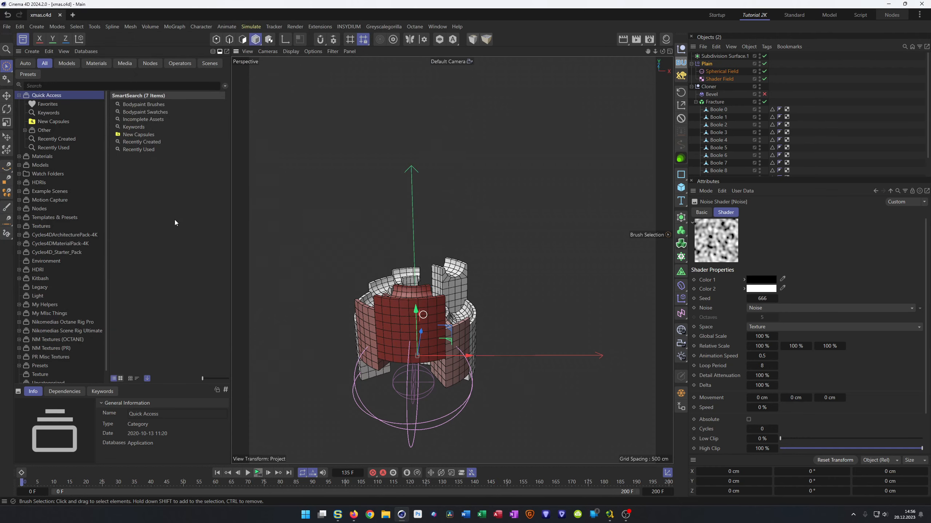
Step: Play back the animation from the start in the perspective view to examine how the wedges rise and fall
{"action": "left_click_drag", "start_coordinate": [429, 351], "coordinate": [470, 311], "text": "alt"}
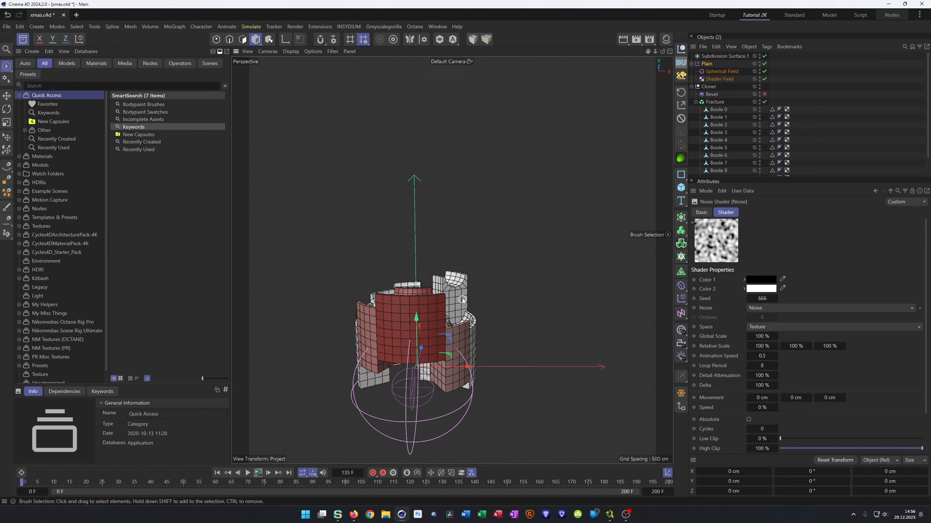
{"action": "middle_click", "coordinate": [397, 406]}
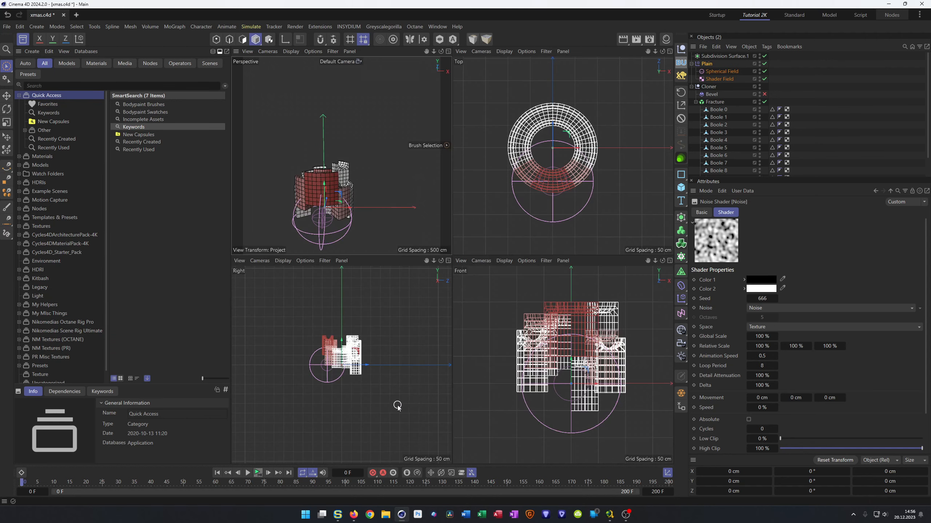
{"action": "middle_click", "coordinate": [341, 191]}
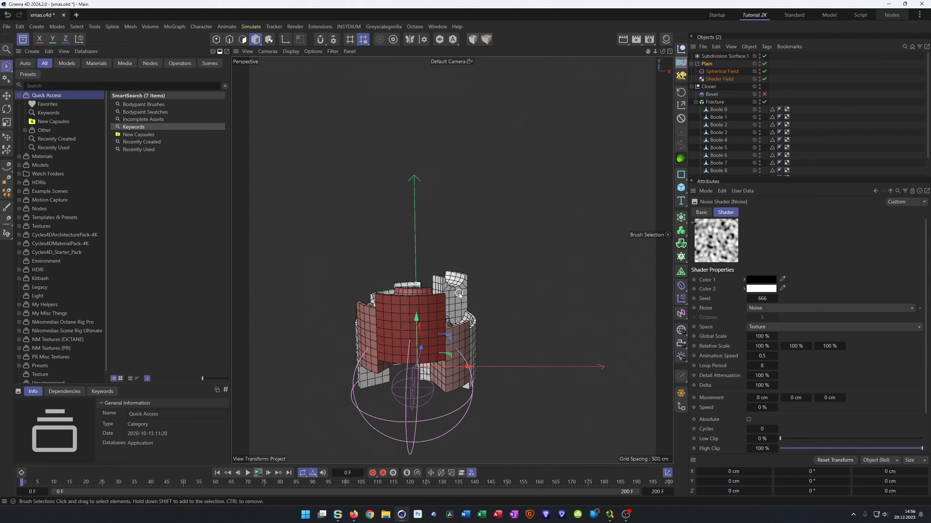
{"action": "left_click", "coordinate": [258, 473]}
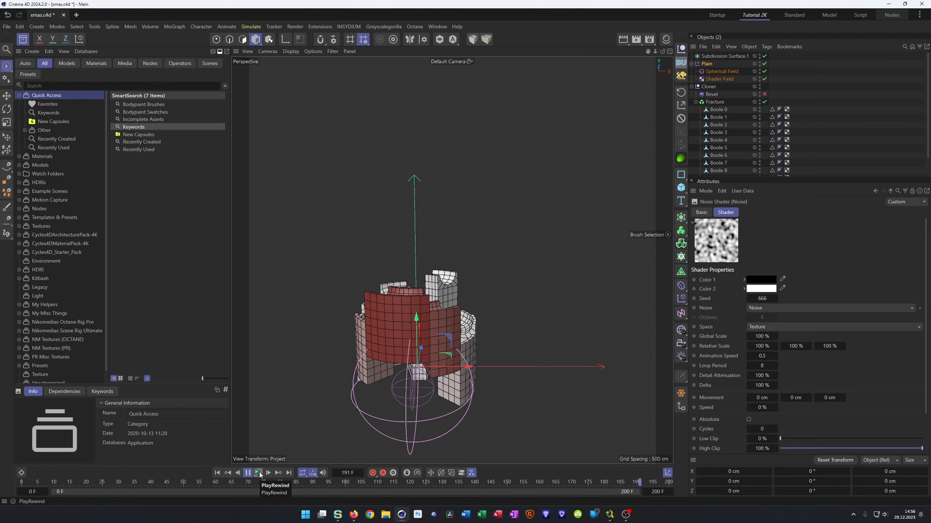
{"action": "left_click", "coordinate": [258, 473]}
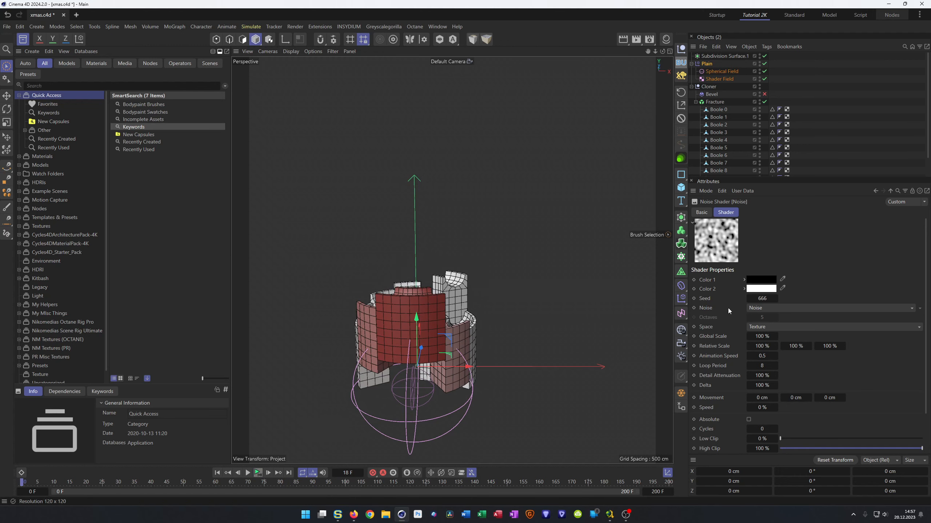
Step: Set the Noise shader's contrast to 31%, then save the project after playing back the animation
{"action": "scroll", "coordinate": [726, 397], "scroll_direction": "down", "scroll_amount": 2}
{"action": "left_click_drag", "start_coordinate": [887, 422], "coordinate": [877, 422]}
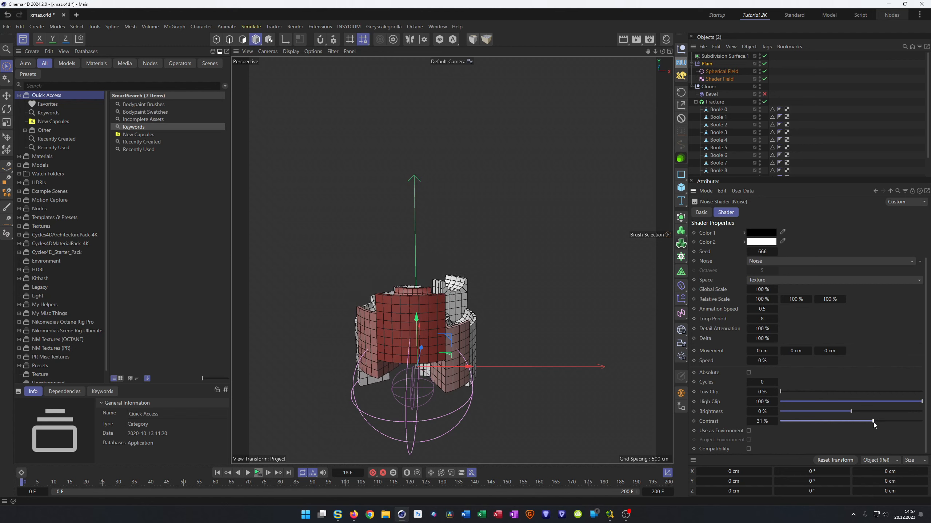
{"action": "left_click", "coordinate": [255, 474]}
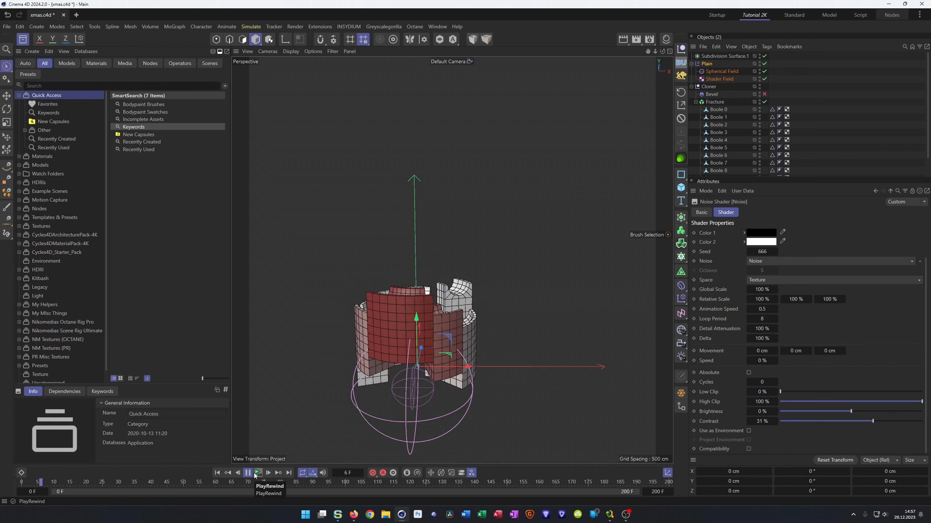
{"action": "left_click", "coordinate": [255, 476]}
{"action": "key", "text": "ctrl+s"}
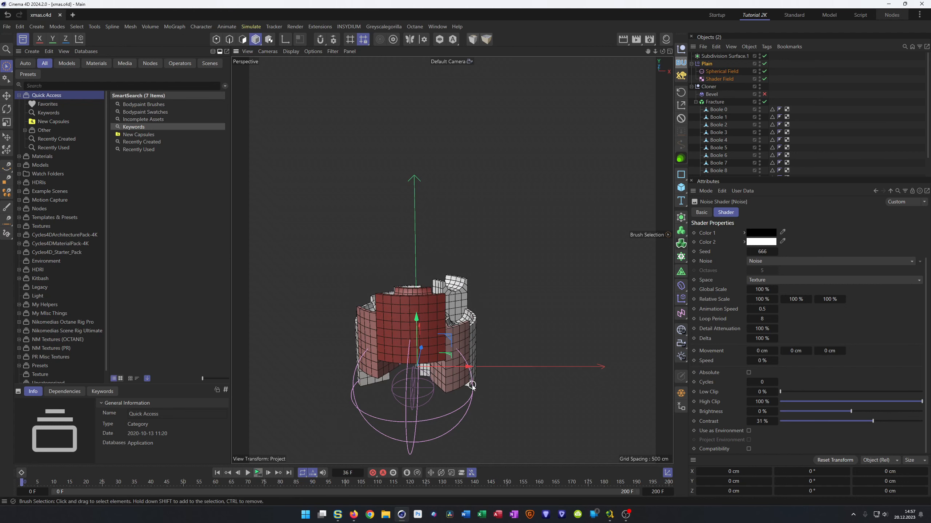
Step: Collapse the Fracture object and rename its parent null from Cloner to "Pieces Small"
{"action": "right_click_drag", "start_coordinate": [417, 292], "coordinate": [442, 293], "text": "alt"}
{"action": "left_click_drag", "start_coordinate": [442, 293], "coordinate": [522, 278], "text": "alt"}
{"action": "right_click_drag", "start_coordinate": [425, 303], "coordinate": [380, 347], "text": "alt"}
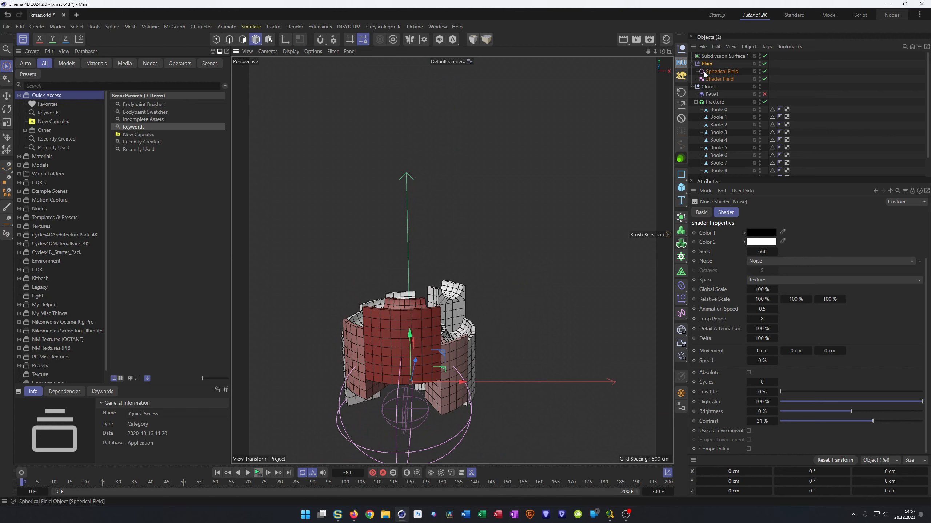
{"action": "left_click", "coordinate": [696, 102]}
{"action": "double_click", "coordinate": [710, 89]}
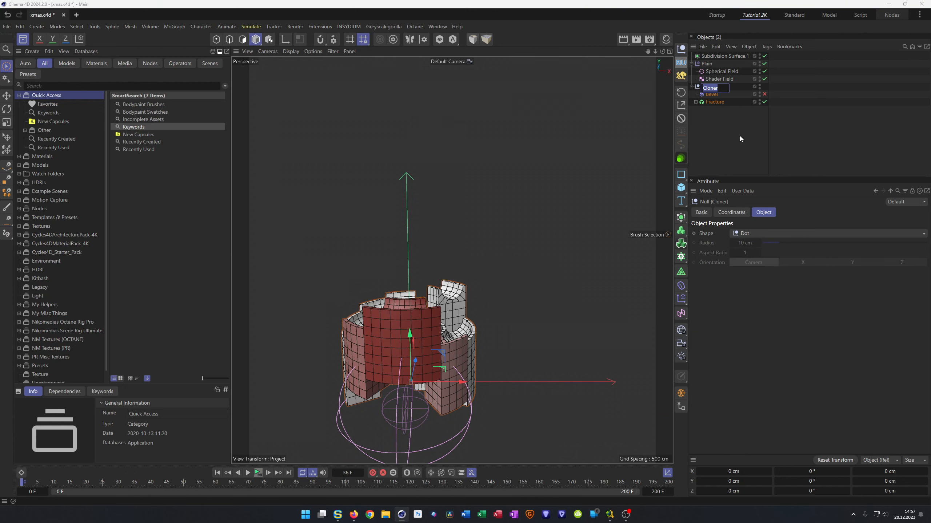
{"action": "type", "text": "Pieces"}
{"action": "type", "text": " Samll"}
{"action": "key", "text": "BackSpace"}
{"action": "key", "text": "BackSpace"}
{"action": "key", "text": "BackSpace"}
{"action": "key", "text": "BackSpace"}
{"action": "type", "text": "mall"}
{"action": "key", "text": "Return"}
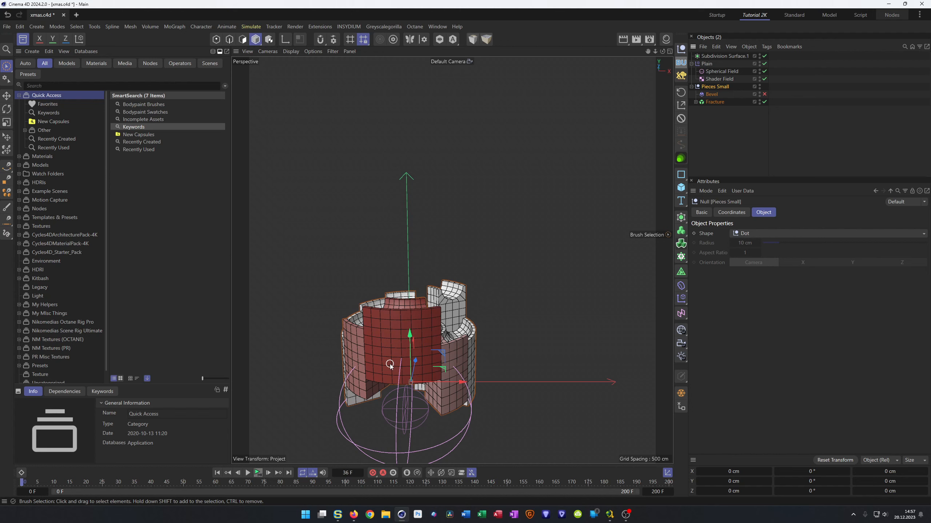
Step: Add a Sphere primitive and set its radius to 10 cm
{"action": "mouse_move", "coordinate": [401, 311]}
{"action": "left_mouse_down", "text": "alt"}
{"action": "mouse_move", "coordinate": [480, 314]}
{"action": "mouse_move", "coordinate": [414, 312]}
{"action": "left_mouse_up", "text": "alt"}
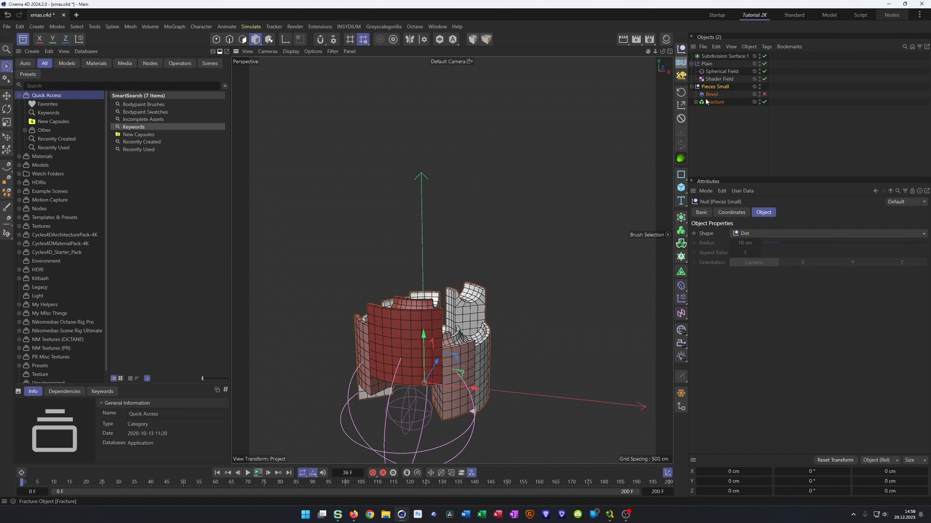
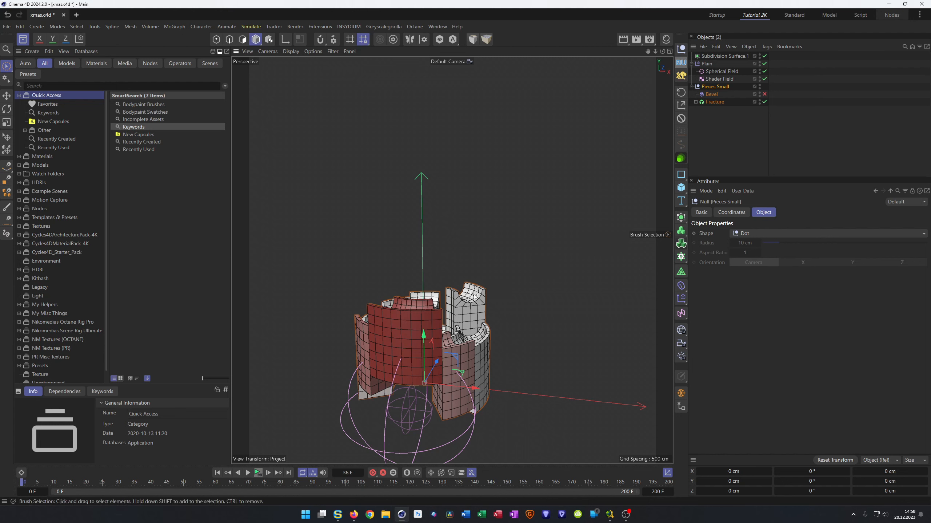
{"action": "mouse_move", "coordinate": [423, 332]}
{"action": "left_mouse_down", "text": "alt"}
{"action": "mouse_move", "coordinate": [401, 327]}
{"action": "mouse_move", "coordinate": [407, 286]}
{"action": "left_mouse_up", "text": "alt"}
{"action": "right_click_drag", "start_coordinate": [411, 284], "coordinate": [435, 261], "text": "alt"}
{"action": "mouse_move", "coordinate": [424, 269]}
{"action": "left_mouse_down", "text": "alt"}
{"action": "mouse_move", "coordinate": [415, 268]}
{"action": "mouse_move", "coordinate": [429, 277]}
{"action": "left_mouse_up", "text": "alt"}
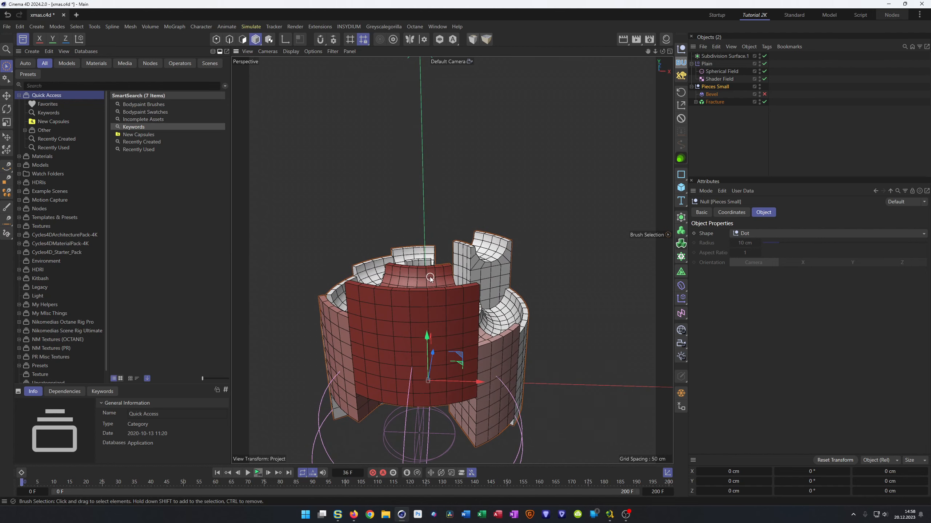
{"action": "left_click", "coordinate": [681, 188]}
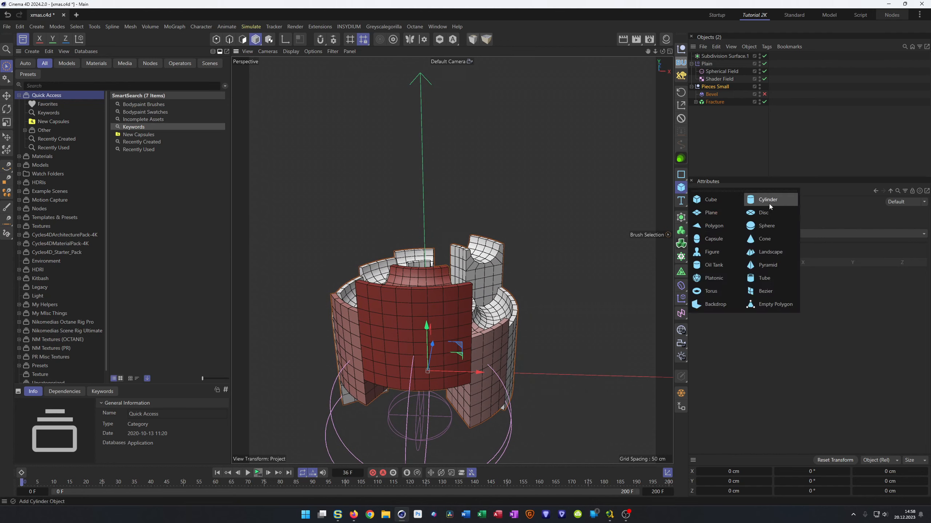
{"action": "left_click", "coordinate": [769, 229]}
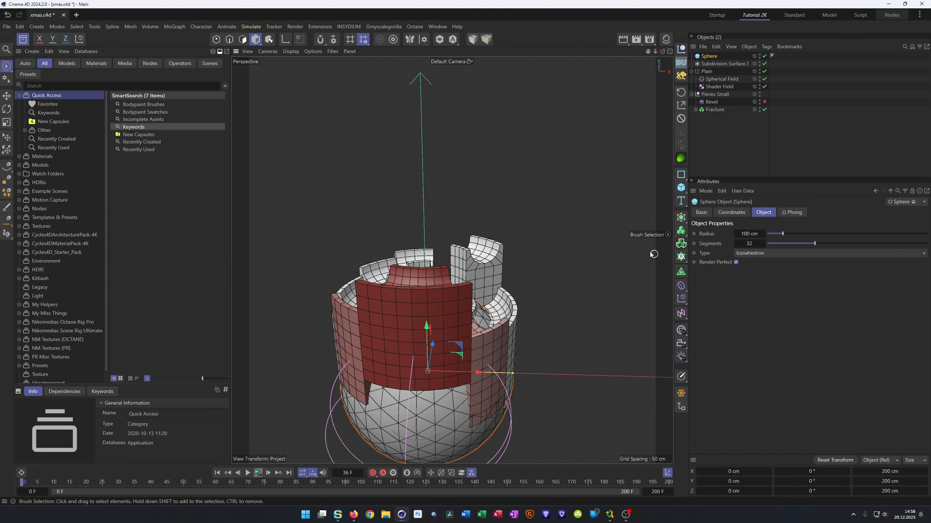
{"action": "left_click_drag", "start_coordinate": [439, 288], "coordinate": [343, 279], "text": "alt"}
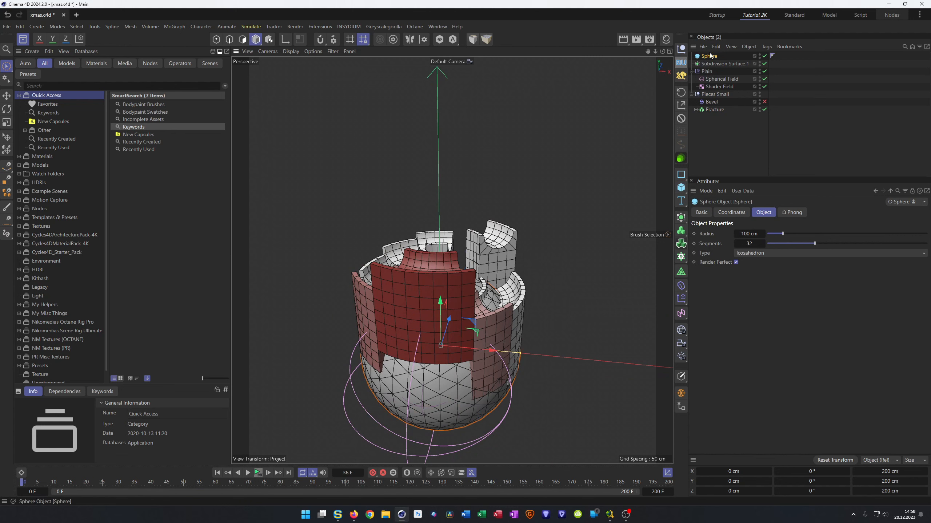
{"action": "left_click", "coordinate": [744, 230]}
{"action": "type", "text": "10"}
{"action": "key", "text": "Return"}
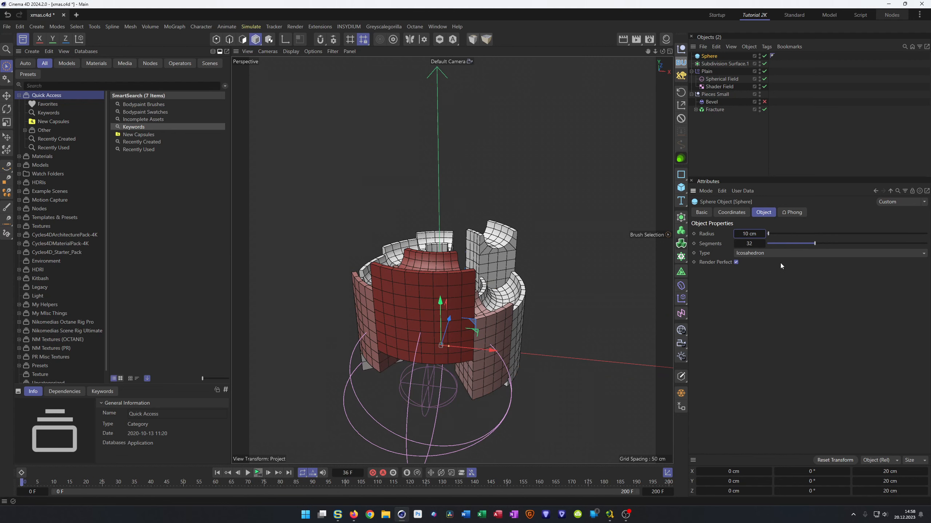
Step: Raise the sphere along the Y axis to 140 cm, near the upper edge of the raised wedges
{"action": "middle_click", "coordinate": [511, 278]}
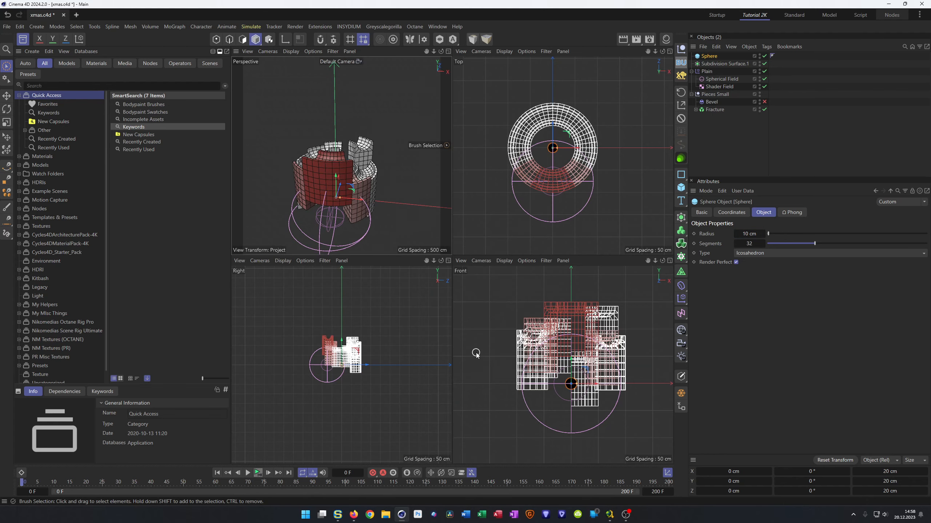
{"action": "middle_click", "coordinate": [533, 315]}
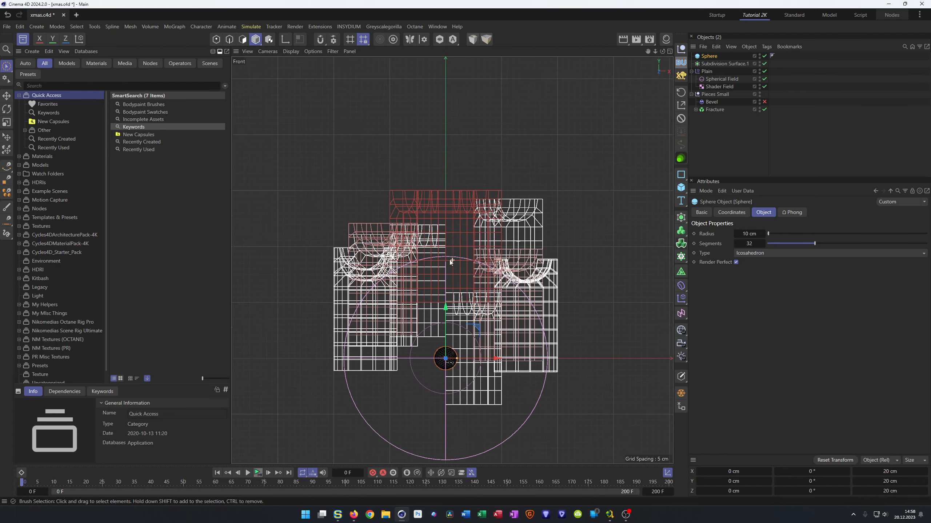
{"action": "middle_click_drag", "start_coordinate": [450, 261], "coordinate": [438, 290]}
{"action": "left_click_drag", "start_coordinate": [435, 337], "coordinate": [457, 179]}
{"action": "middle_click", "coordinate": [456, 180]}
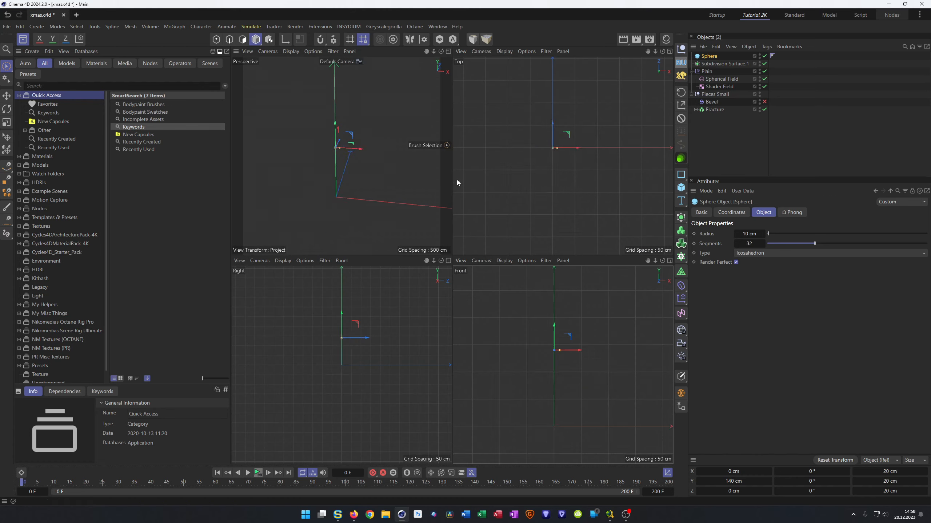
{"action": "left_click_drag", "start_coordinate": [333, 160], "coordinate": [528, 142], "text": "alt"}
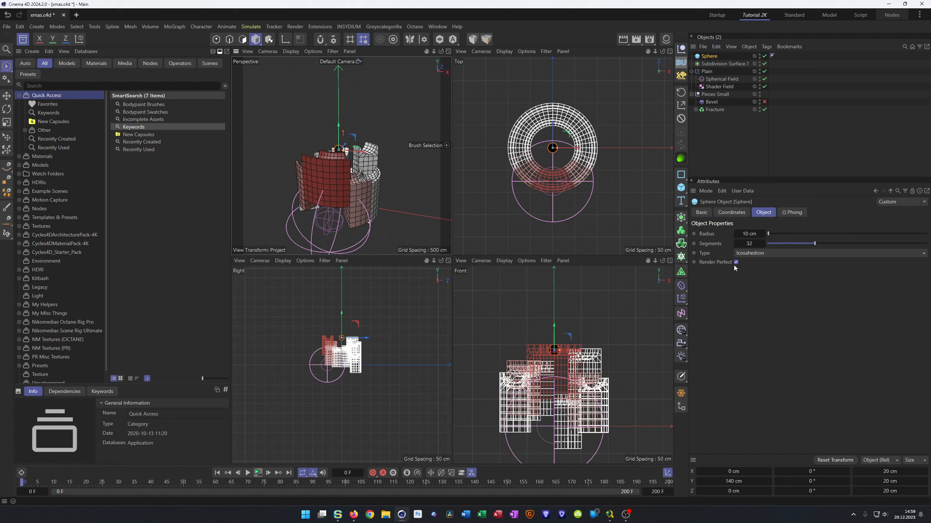
Step: Set the sphere's radius to 20 cm and raise it to 150 cm on the Y axis
{"action": "type", "text": "20"}
{"action": "key", "text": "Return"}
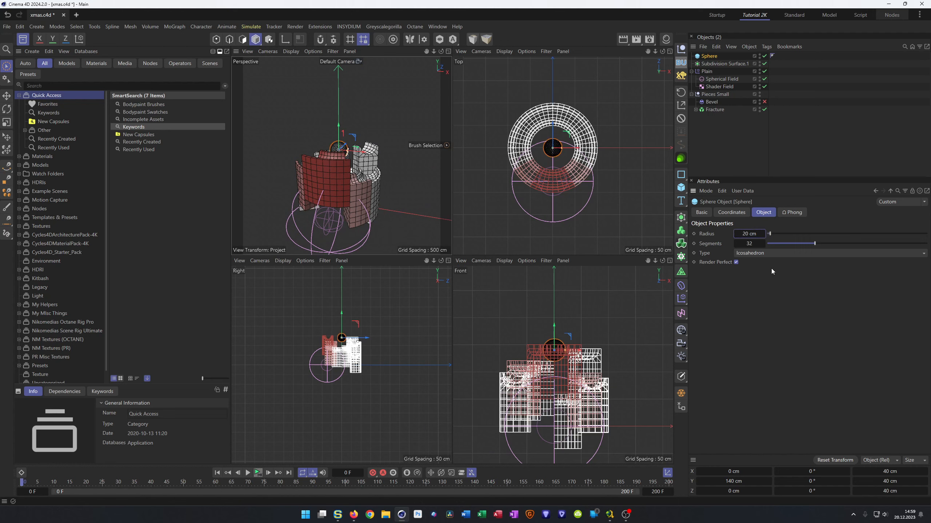
{"action": "scroll", "coordinate": [555, 312], "scroll_direction": "up", "scroll_amount": 6}
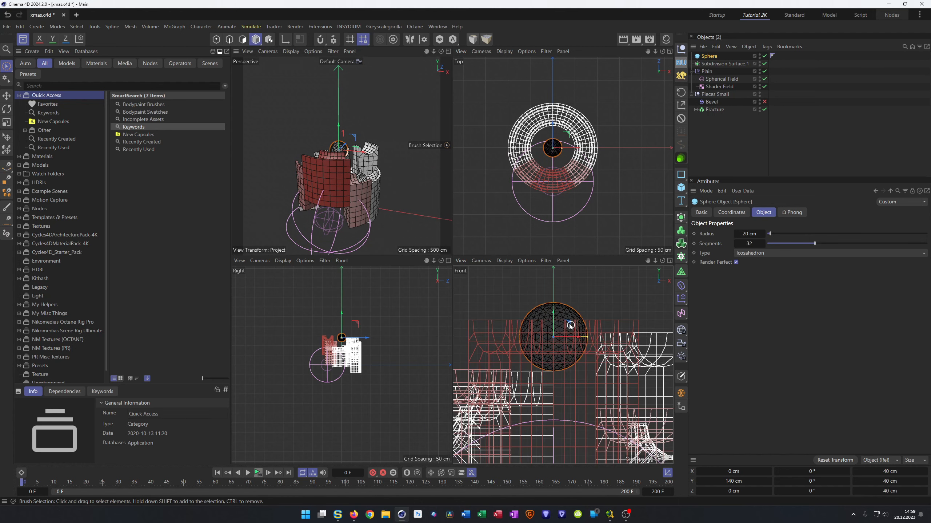
{"action": "left_click_drag", "start_coordinate": [555, 312], "coordinate": [553, 299]}
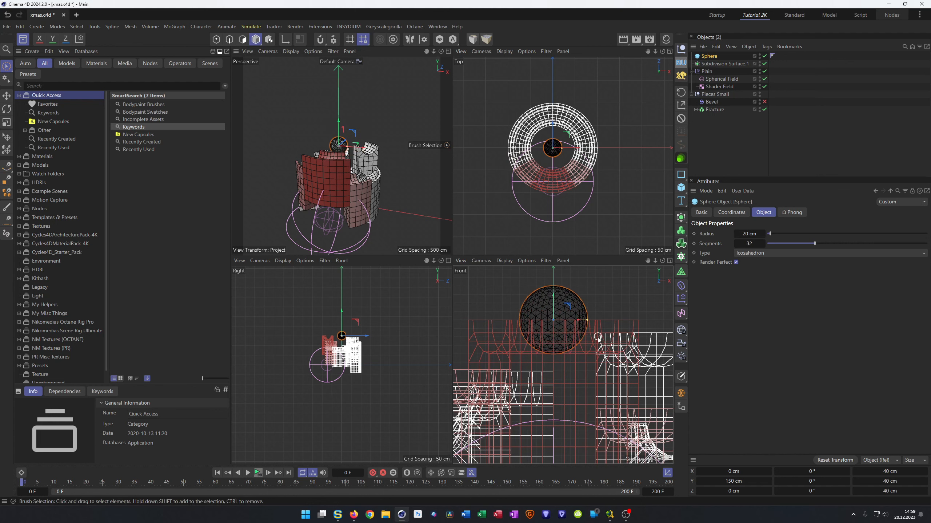
Step: Move the sphere along the Z axis to -75 cm so it sits in the groove of the front wedge
{"action": "middle_click", "coordinate": [532, 210]}
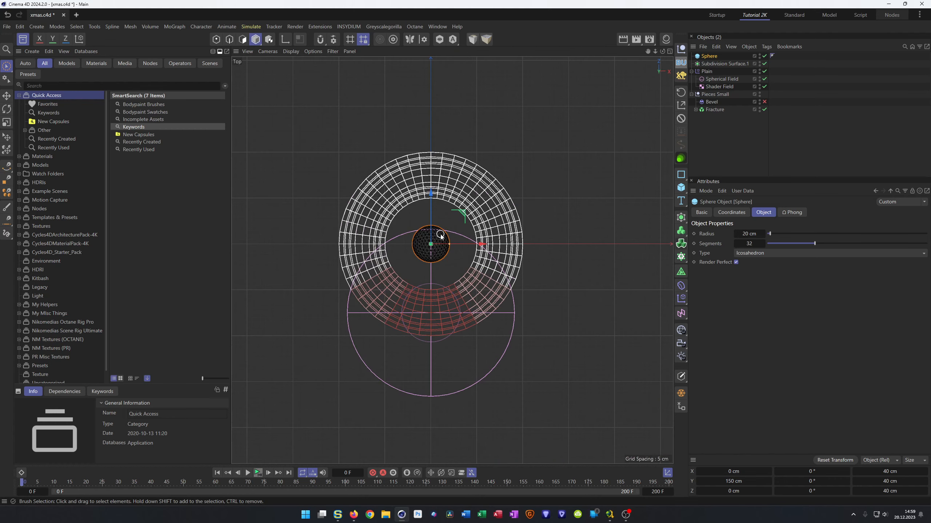
{"action": "left_click_drag", "start_coordinate": [431, 198], "coordinate": [414, 291]}
{"action": "middle_click", "coordinate": [543, 316]}
{"action": "middle_click", "coordinate": [340, 213]}
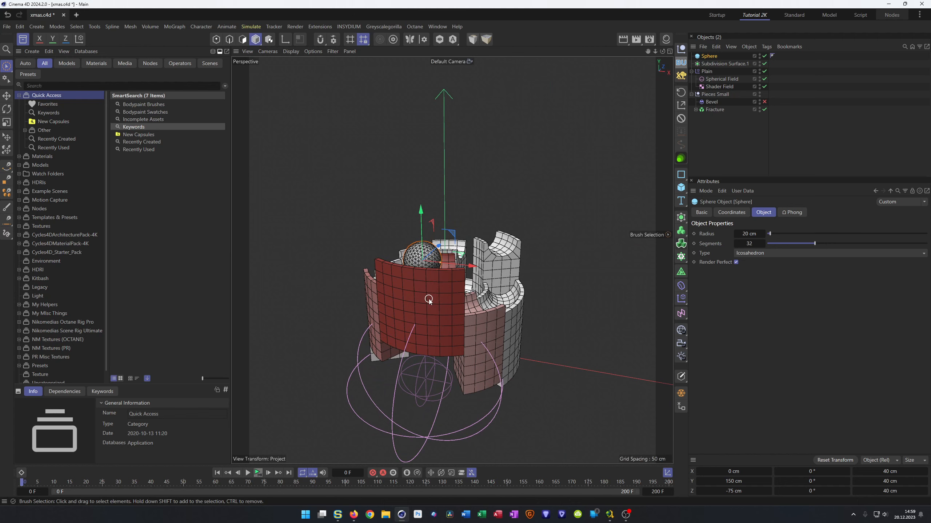
{"action": "left_click_drag", "start_coordinate": [432, 298], "coordinate": [442, 273], "text": "alt"}
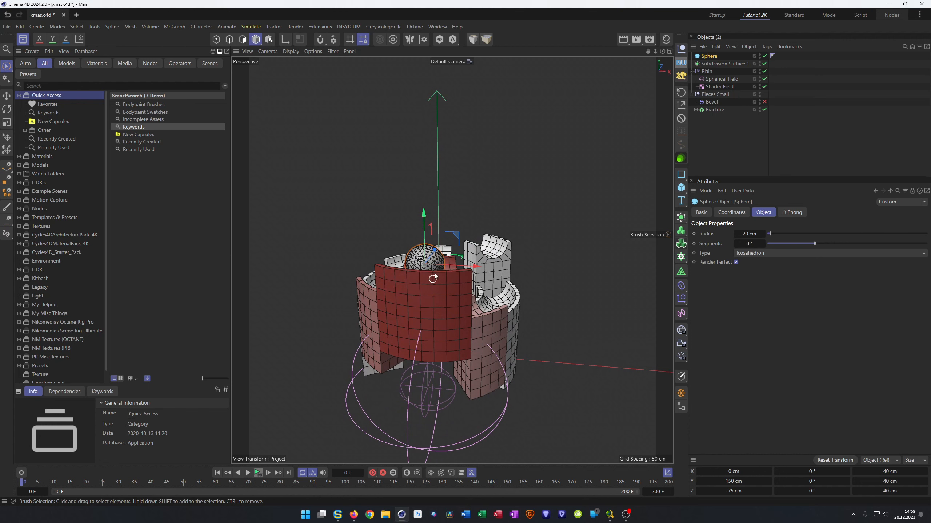
{"action": "left_click_drag", "start_coordinate": [445, 305], "coordinate": [428, 281], "text": "alt"}
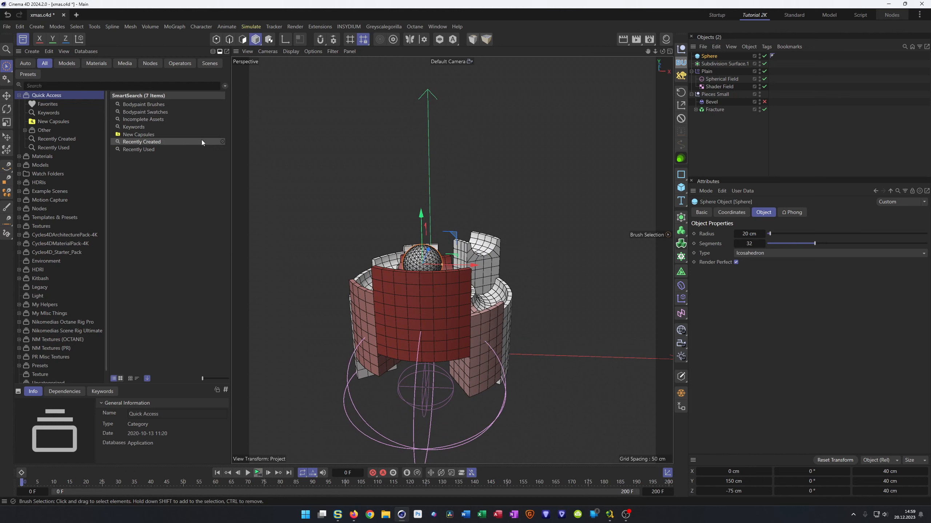
Step: Show the material manager beside the viewport and create a new standard material
{"action": "key", "text": "shift+F2"}
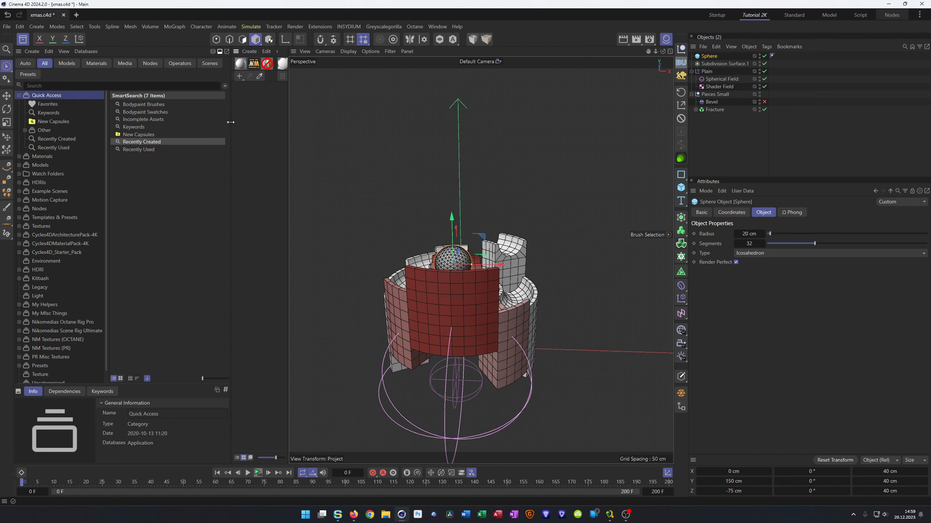
{"action": "left_click_drag", "start_coordinate": [230, 161], "coordinate": [188, 162]}
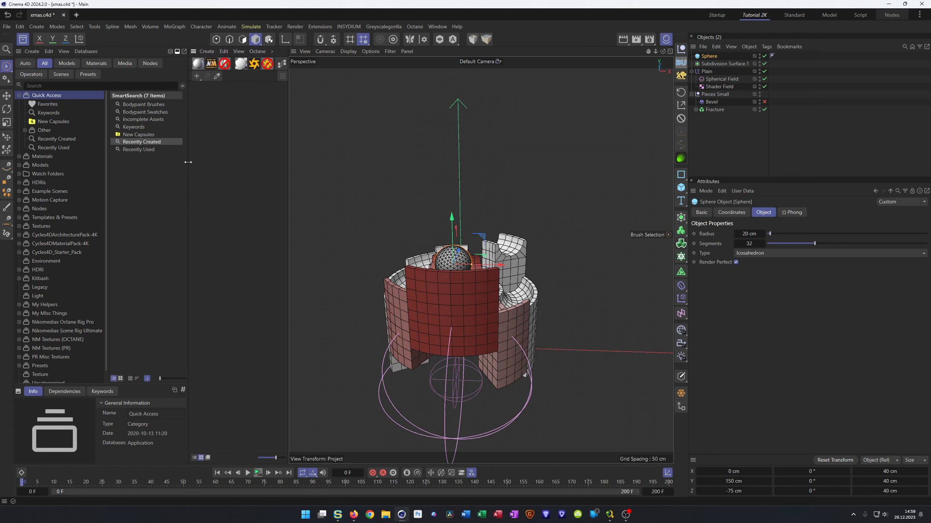
{"action": "left_click", "coordinate": [236, 120]}
{"action": "left_click", "coordinate": [199, 66]}
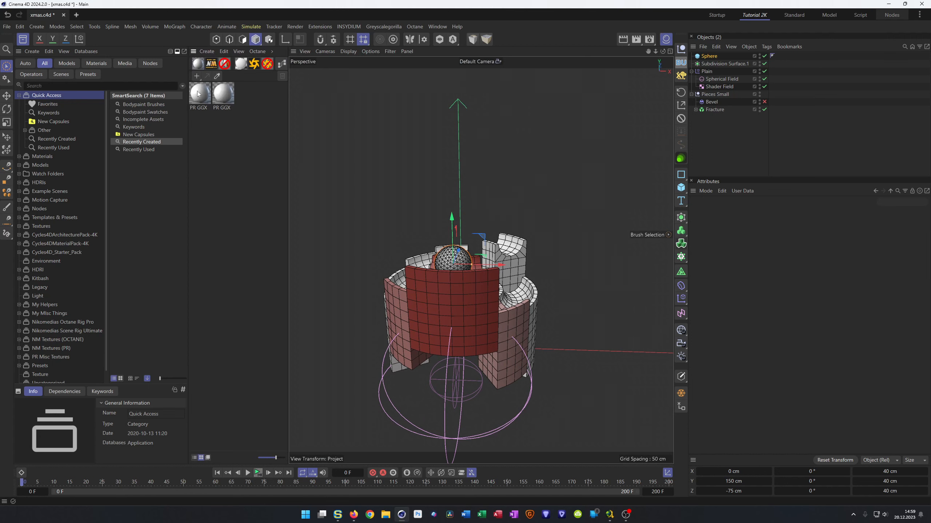
{"action": "left_click", "coordinate": [227, 113]}
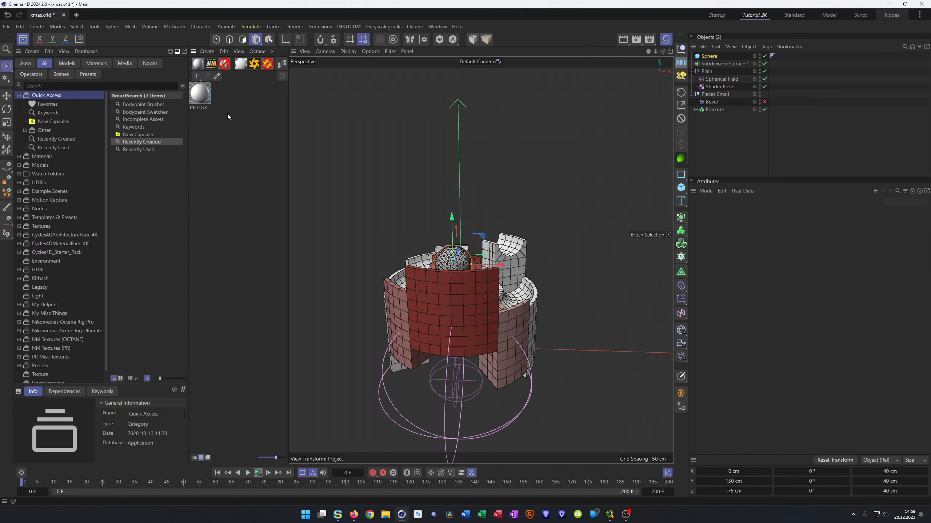
Step: Edit the new material and load a Checkerboard shader as the texture of its Color channel
{"action": "double_click", "coordinate": [204, 96]}
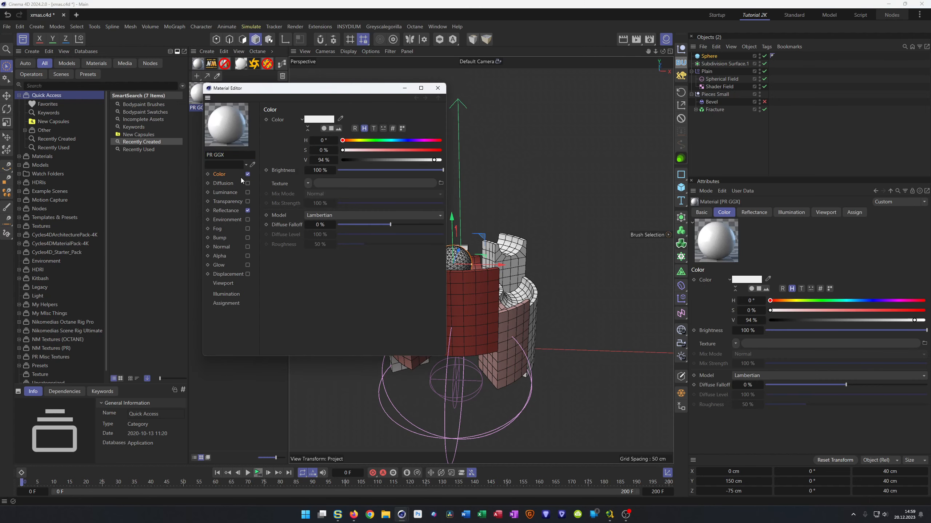
{"action": "left_click", "coordinate": [308, 183]}
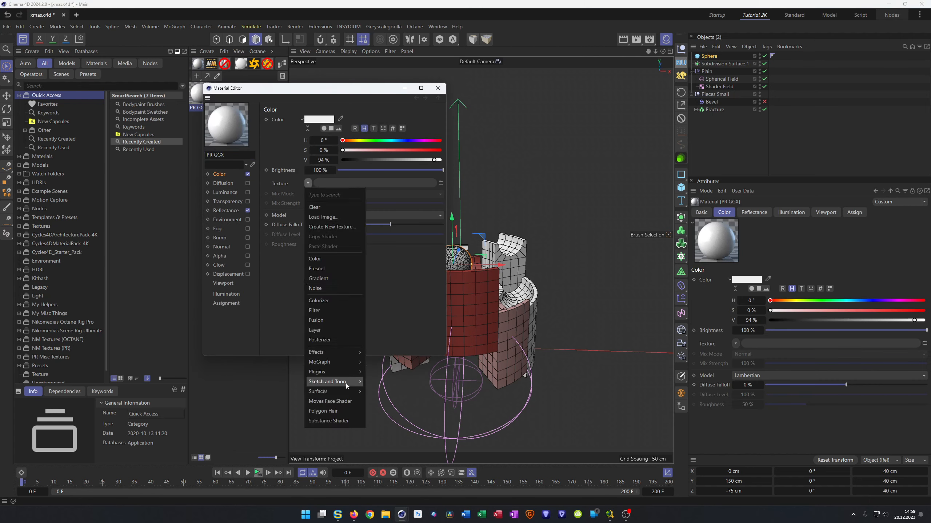
{"action": "mouse_move", "coordinate": [345, 392]}
{"action": "left_click", "coordinate": [381, 283]}
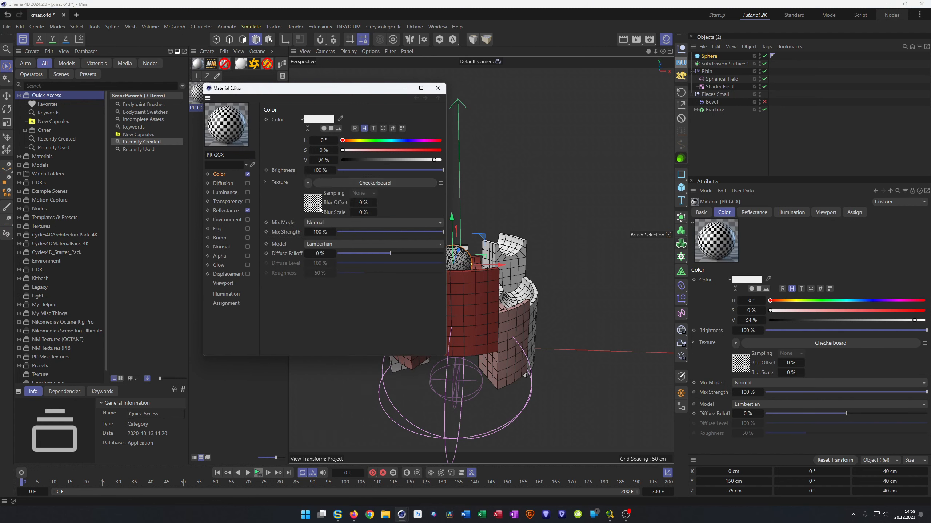
Step: Set the checkerboard shader's U Frequency and V Frequency to 2 and close the material editor
{"action": "left_click", "coordinate": [375, 183]}
{"action": "left_click", "coordinate": [318, 194]}
{"action": "type", "text": "2"}
{"action": "key", "text": "Tab"}
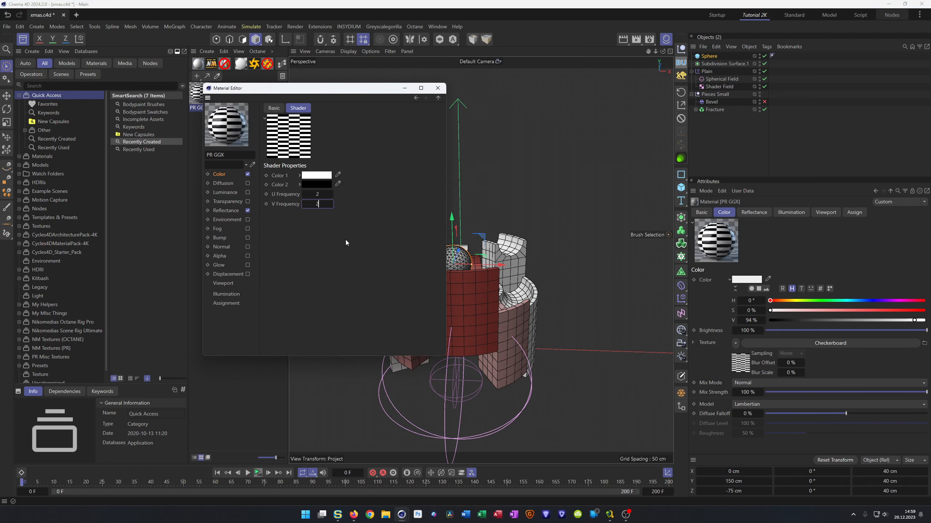
{"action": "type", "text": "2"}
{"action": "key", "text": "Return"}
{"action": "left_click", "coordinate": [437, 88]}
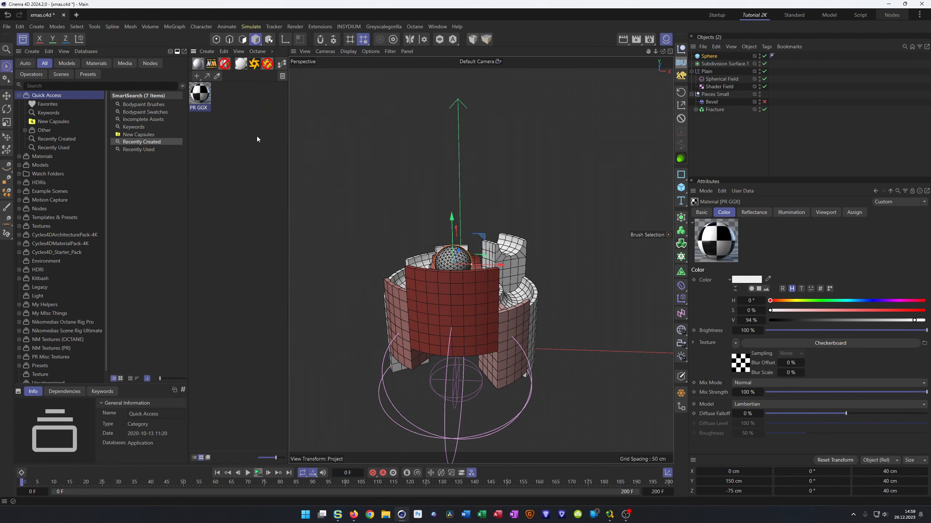
Step: Apply the checkerboard material to the sphere and inspect its pattern up close
{"action": "left_click", "coordinate": [318, 243]}
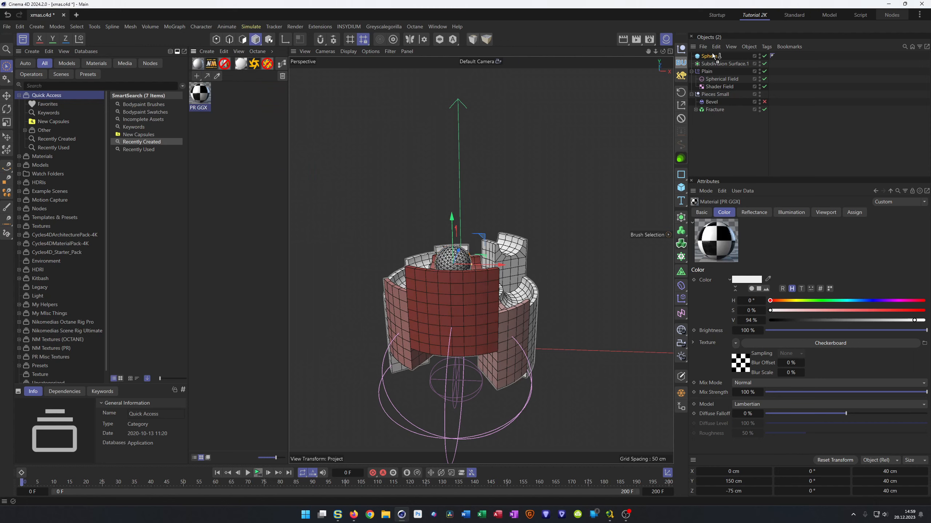
{"action": "left_click_drag", "start_coordinate": [709, 57], "coordinate": [709, 57]}
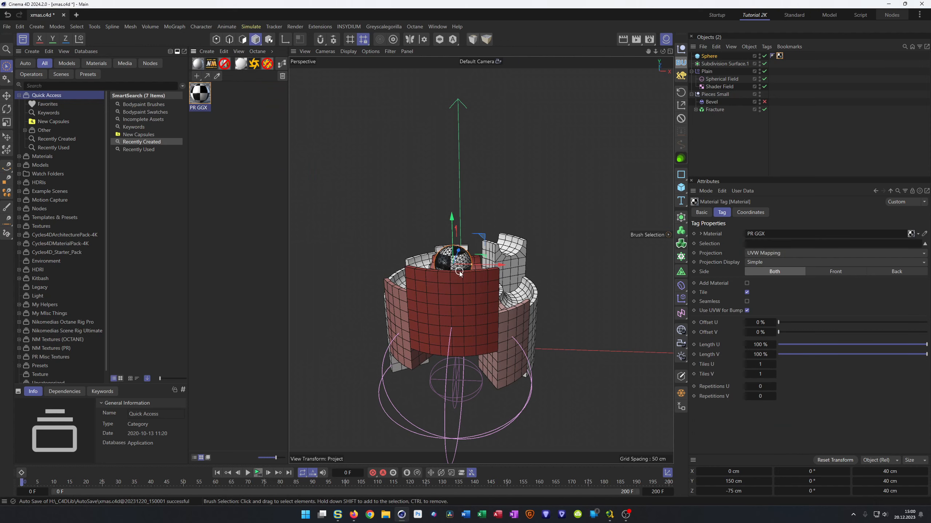
{"action": "scroll", "coordinate": [461, 257], "scroll_direction": "up", "scroll_amount": 5}
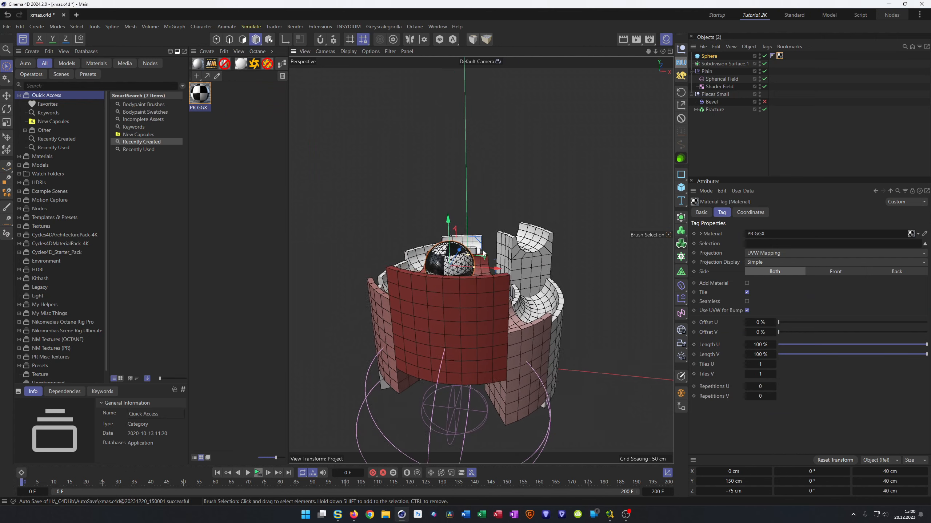
{"action": "left_click_drag", "start_coordinate": [450, 263], "coordinate": [441, 274], "text": "alt"}
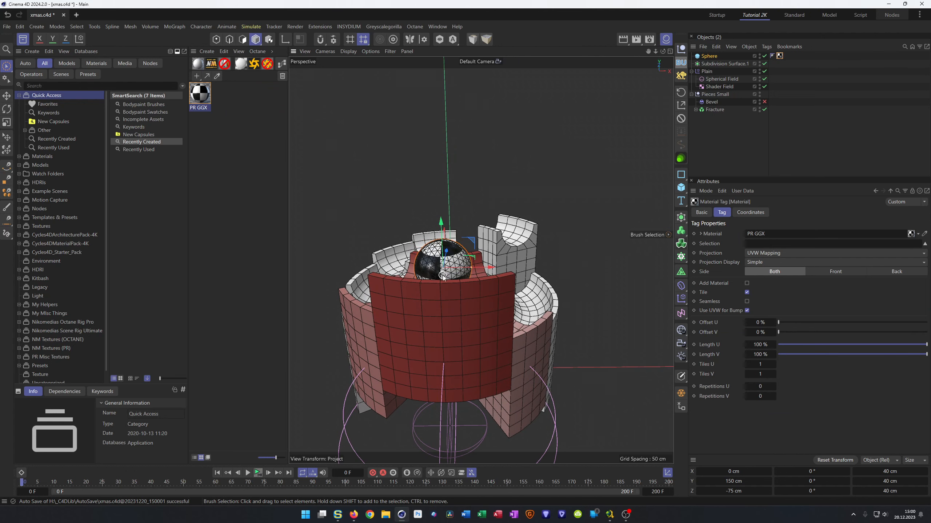
Step: Test the sphere's bank rotation, reset it to 0°, and keyframe that value at frame 0
{"action": "left_click", "coordinate": [708, 56]}
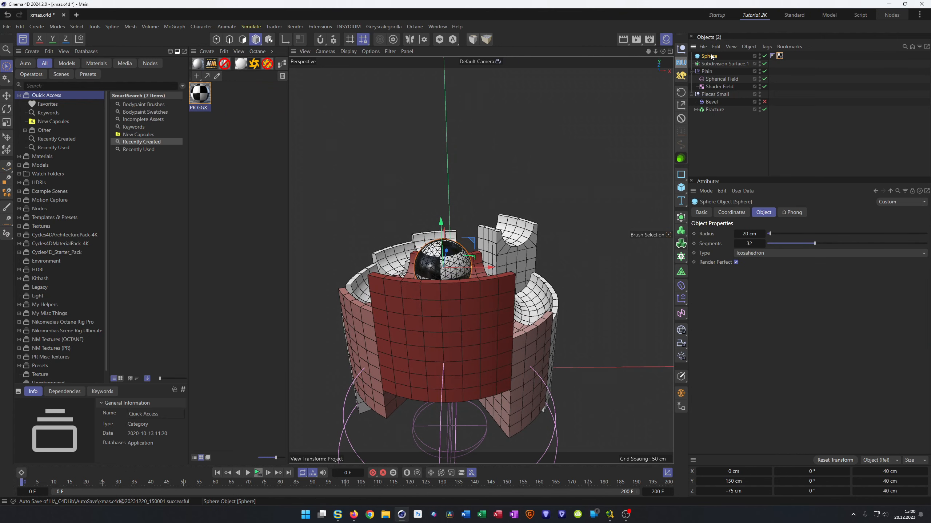
{"action": "scroll", "coordinate": [456, 264], "scroll_direction": "down", "scroll_amount": 2}
{"action": "left_click", "coordinate": [716, 58]}
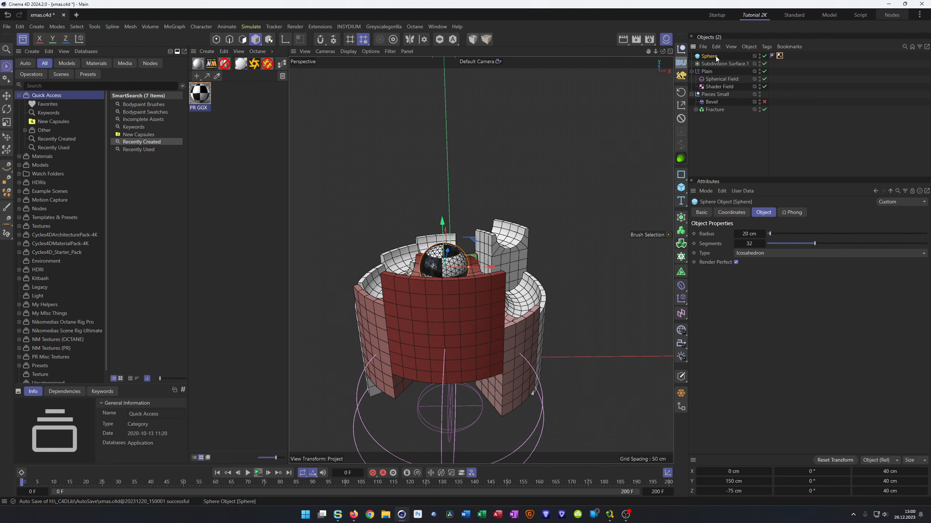
{"action": "left_click", "coordinate": [742, 214]}
{"action": "mouse_move", "coordinate": [784, 264]}
{"action": "left_mouse_down"}
{"action": "mouse_move", "coordinate": [809, 265]}
{"action": "mouse_move", "coordinate": [760, 266]}
{"action": "mouse_move", "coordinate": [780, 265]}
{"action": "left_mouse_up"}
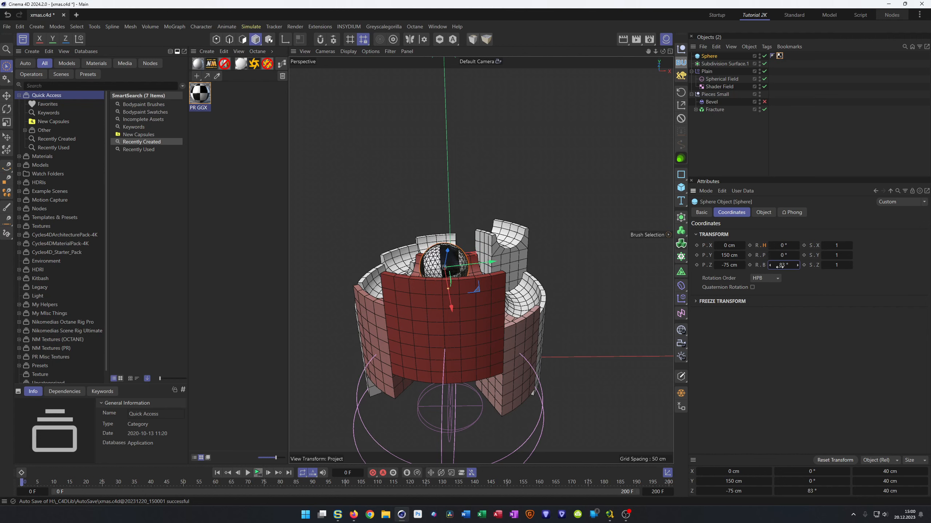
{"action": "right_click", "coordinate": [797, 266]}
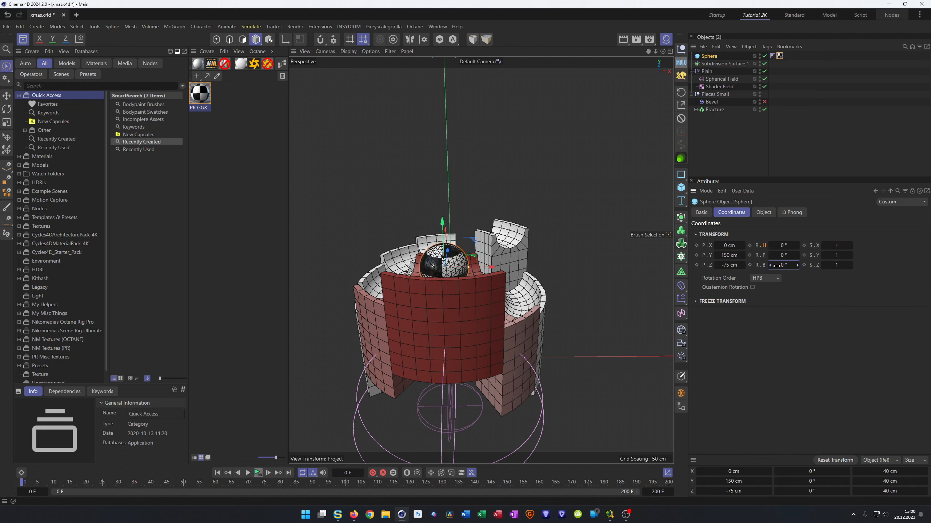
{"action": "left_click", "coordinate": [750, 265]}
Step: Keyframe the sphere's bank rotation at 1800° on frame 200 and preview the rolling animation
{"action": "left_click", "coordinate": [289, 473]}
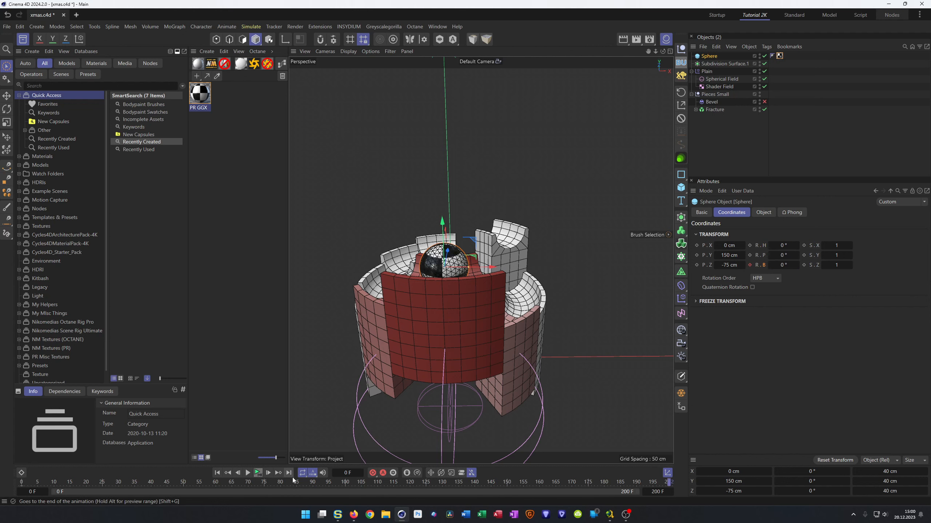
{"action": "left_click", "coordinate": [783, 265]}
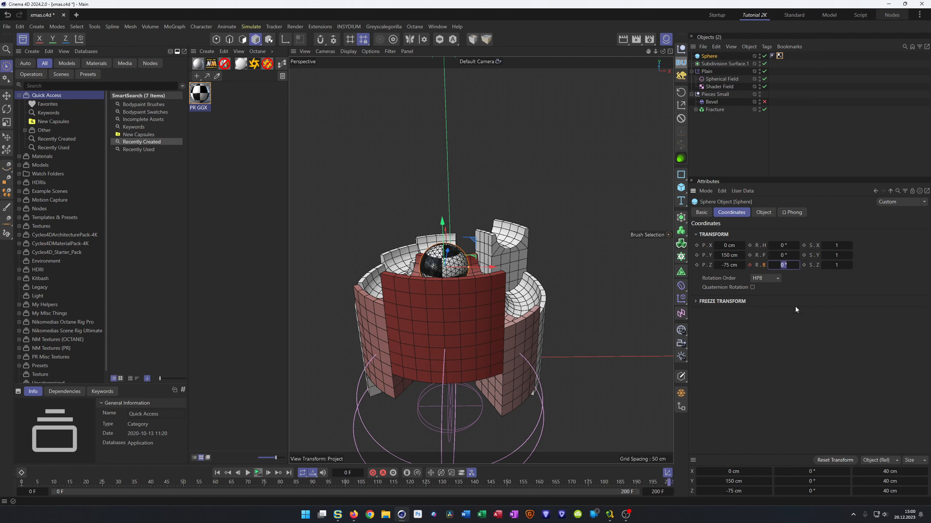
{"action": "type", "text": "1800"}
{"action": "key", "text": "Return"}
{"action": "left_click", "coordinate": [259, 473]}
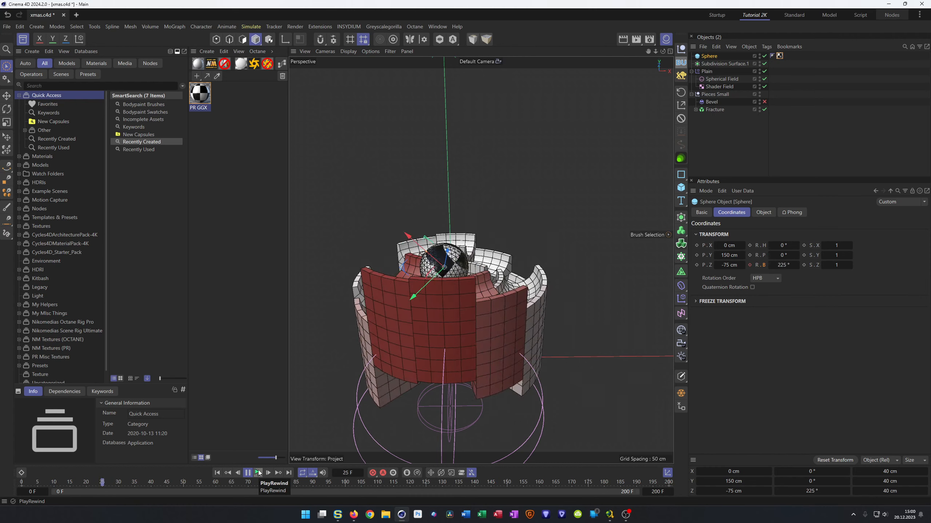
{"action": "left_click", "coordinate": [259, 473]}
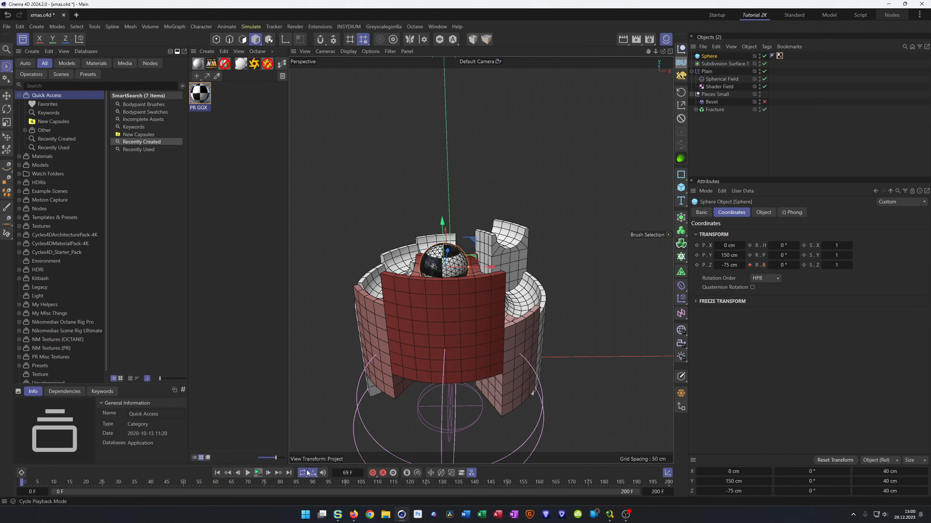
Step: Switch to the browser and play the XMAS TREE reference video from 0:08 to examine how the ball rolls over the presents
{"action": "left_click", "coordinate": [352, 514]}
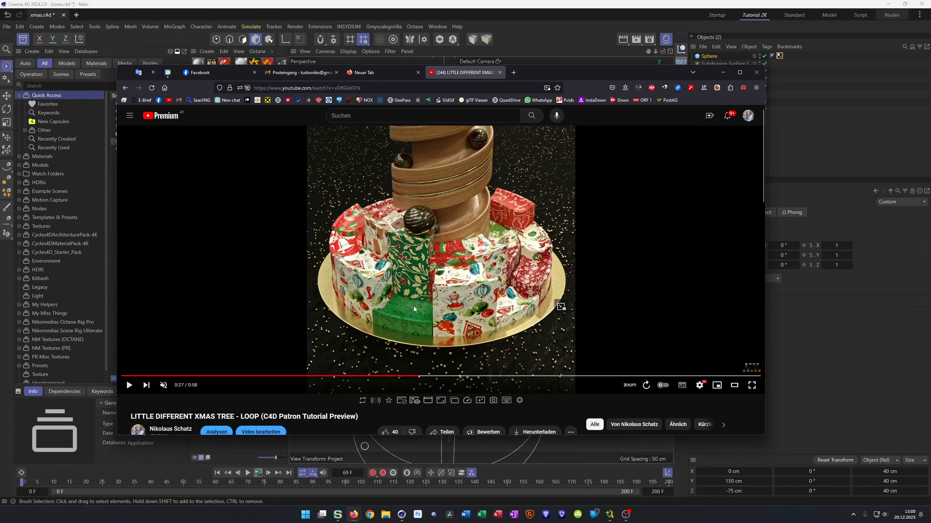
{"action": "left_click", "coordinate": [216, 376]}
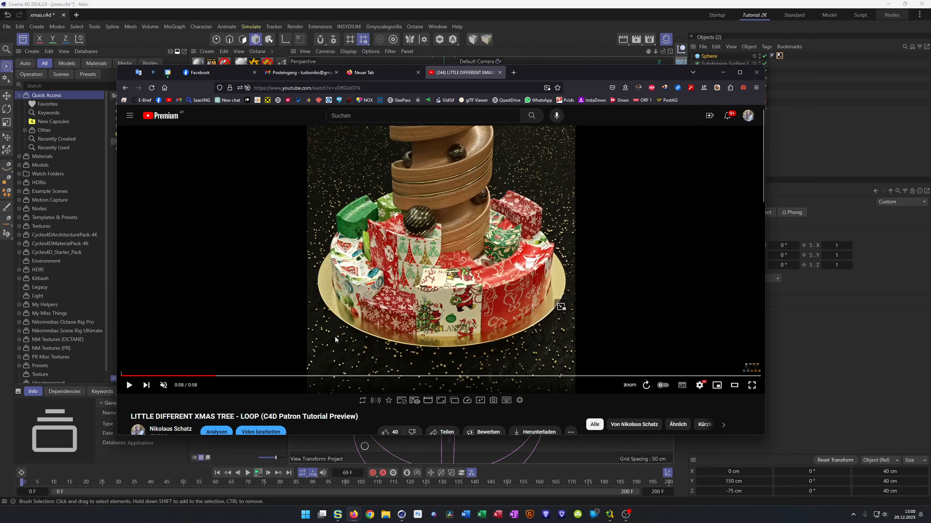
{"action": "right_click", "coordinate": [346, 329]}
{"action": "left_click", "coordinate": [375, 337]}
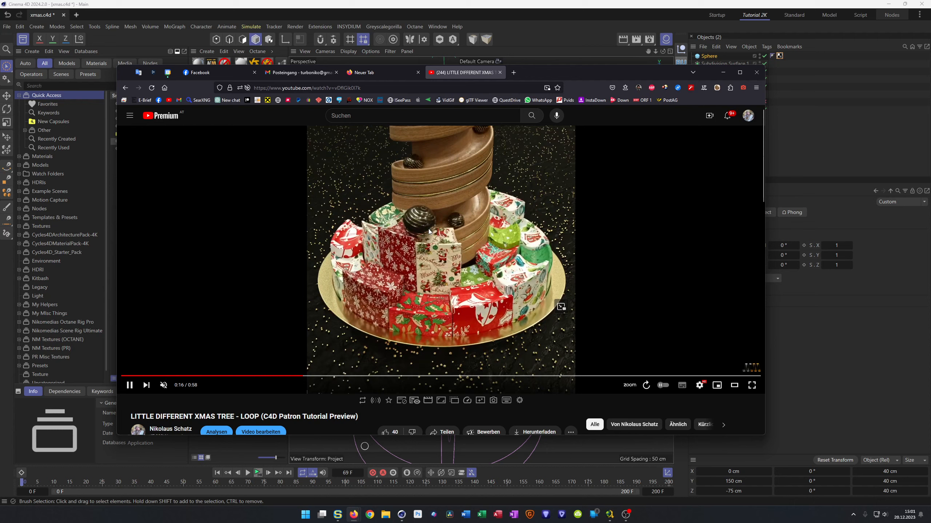
{"action": "left_click", "coordinate": [428, 246]}
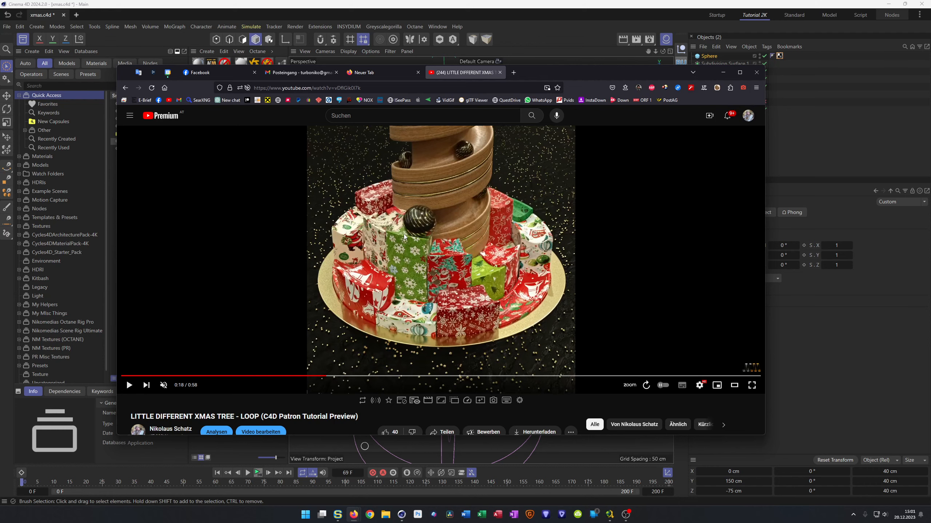
Step: Return to Cinema 4D and play the animation to compare the sphere's rolling with the moving wedges
{"action": "left_click", "coordinate": [572, 34]}
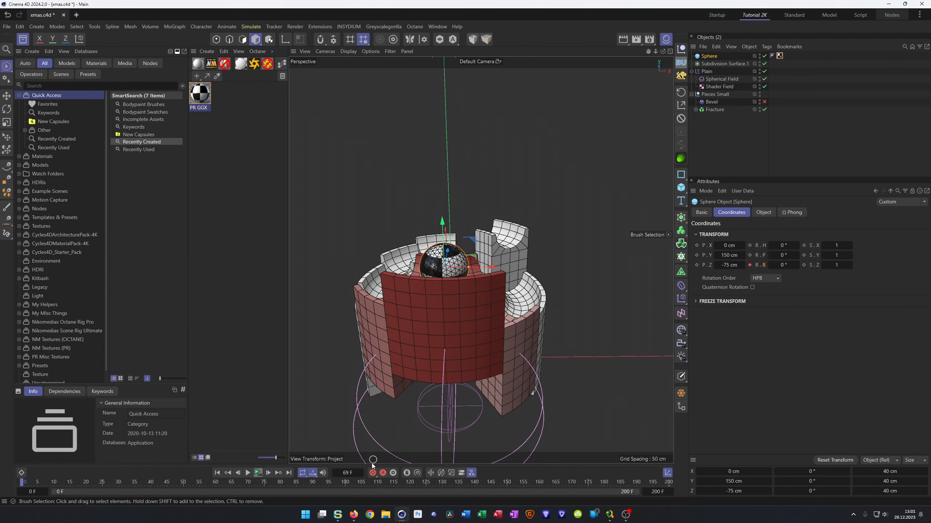
{"action": "left_click", "coordinate": [256, 473]}
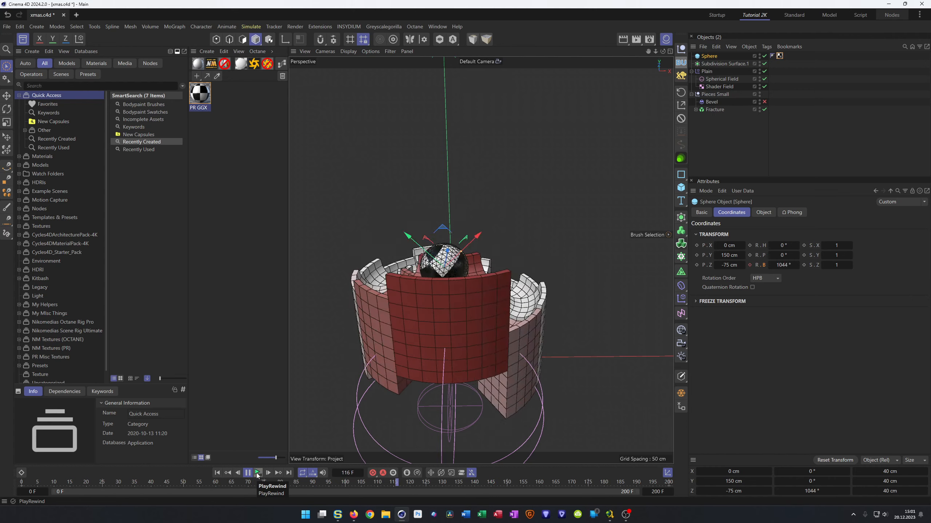
{"action": "left_click", "coordinate": [256, 473]}
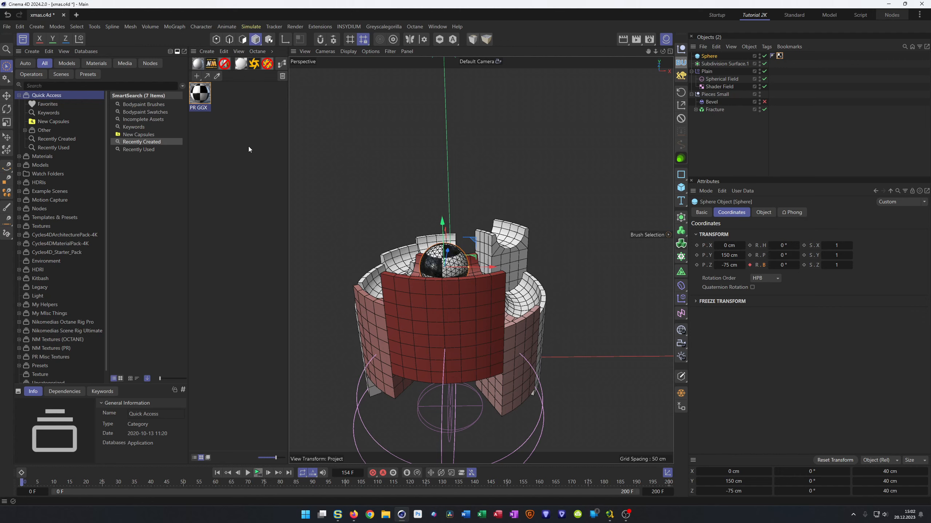
Step: Add a Circle spline, lay it in the XZ plane, and set its radius to 70 cm
{"action": "mouse_move", "coordinate": [394, 276]}
{"action": "left_mouse_down", "text": "alt"}
{"action": "mouse_move", "coordinate": [393, 290]}
{"action": "mouse_move", "coordinate": [392, 281]}
{"action": "left_mouse_up", "text": "alt"}
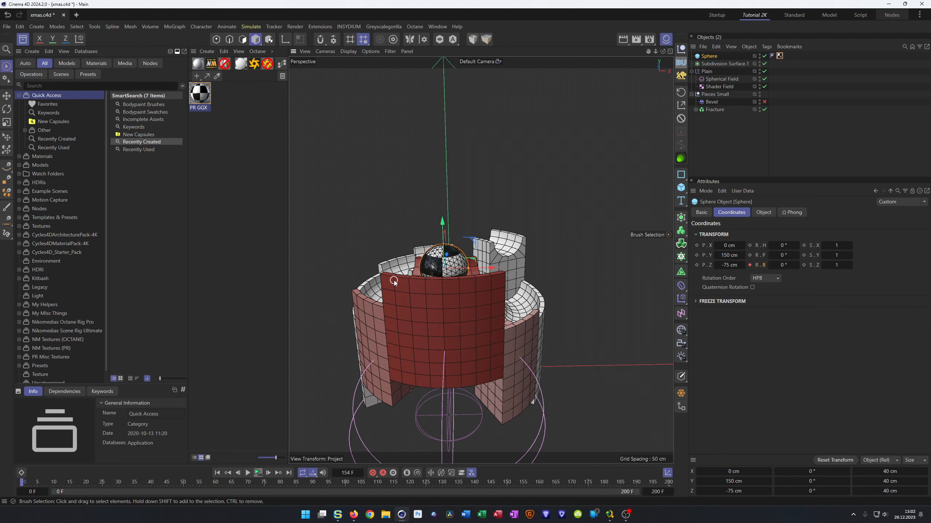
{"action": "left_click", "coordinate": [681, 174]}
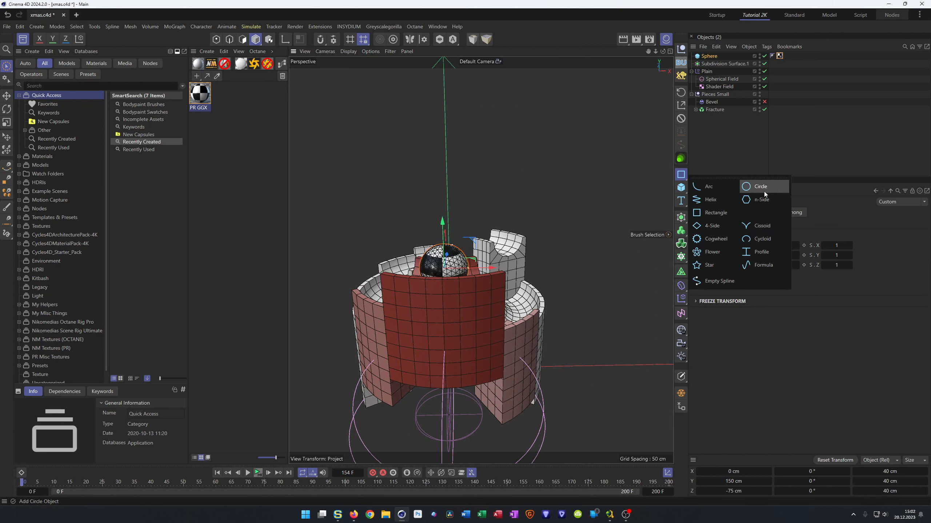
{"action": "left_click", "coordinate": [763, 190]}
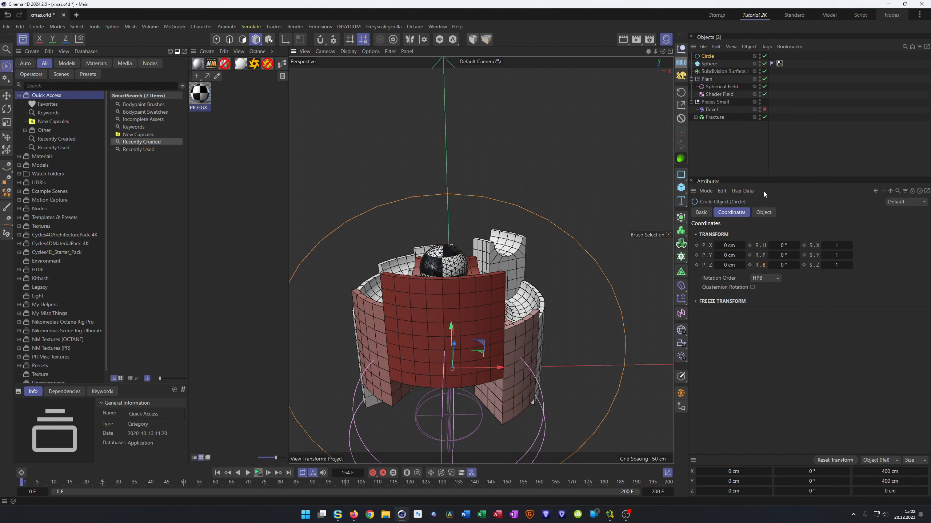
{"action": "left_click", "coordinate": [763, 212]}
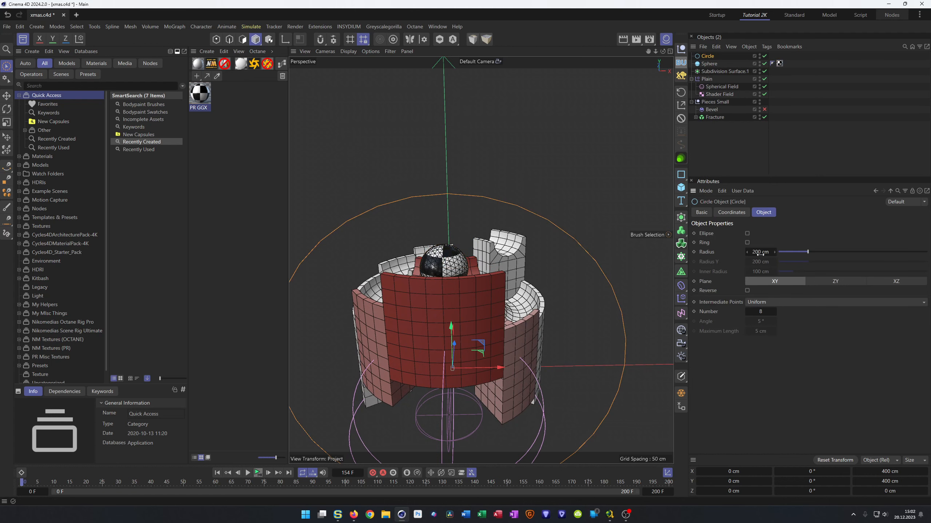
{"action": "left_click", "coordinate": [894, 282]}
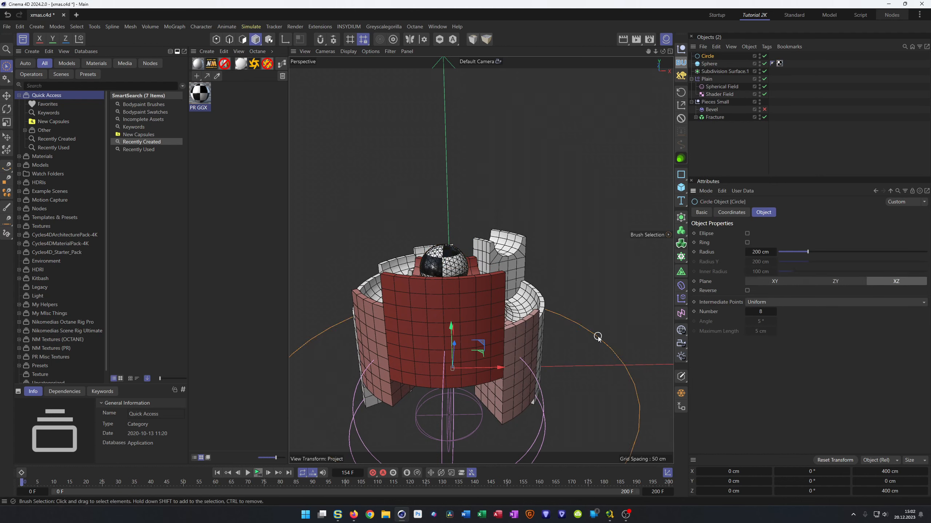
{"action": "left_click", "coordinate": [764, 251]}
{"action": "type", "text": "70"}
{"action": "key", "text": "Return"}
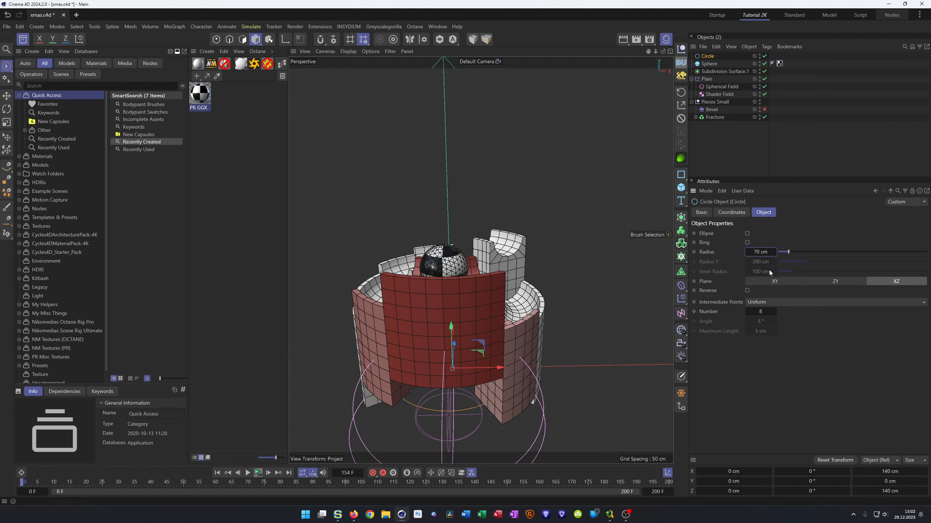
Step: Raise the Circle spline to a Y position of 150 cm, level with the sphere above the ring
{"action": "middle_click", "coordinate": [451, 285]}
{"action": "middle_click", "coordinate": [515, 298]}
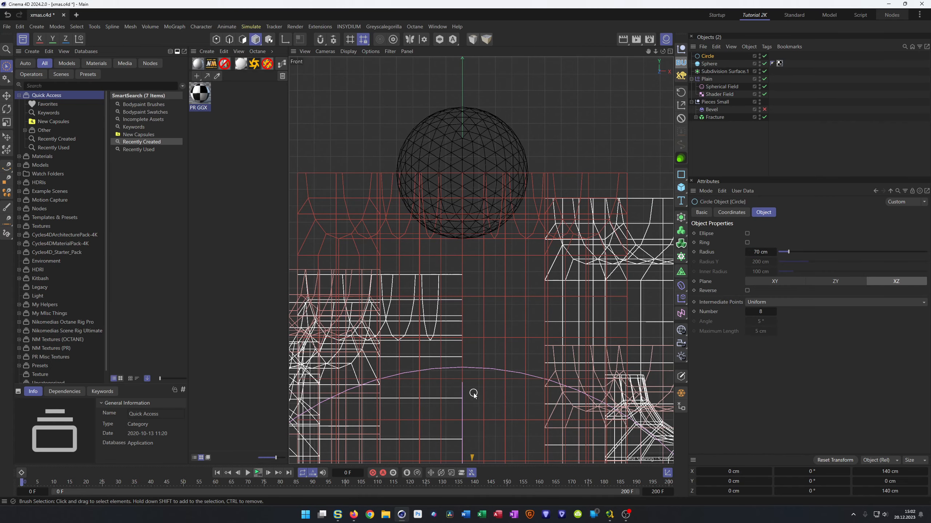
{"action": "scroll", "coordinate": [472, 393], "scroll_direction": "down", "scroll_amount": 3}
{"action": "scroll", "coordinate": [452, 396], "scroll_direction": "down", "scroll_amount": 2}
{"action": "key", "text": "e"}
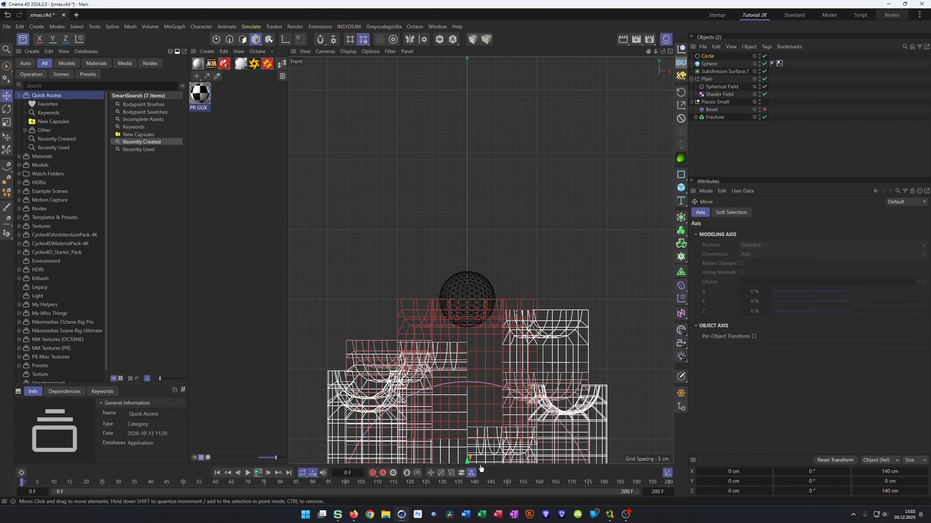
{"action": "left_click_drag", "start_coordinate": [470, 461], "coordinate": [479, 200]}
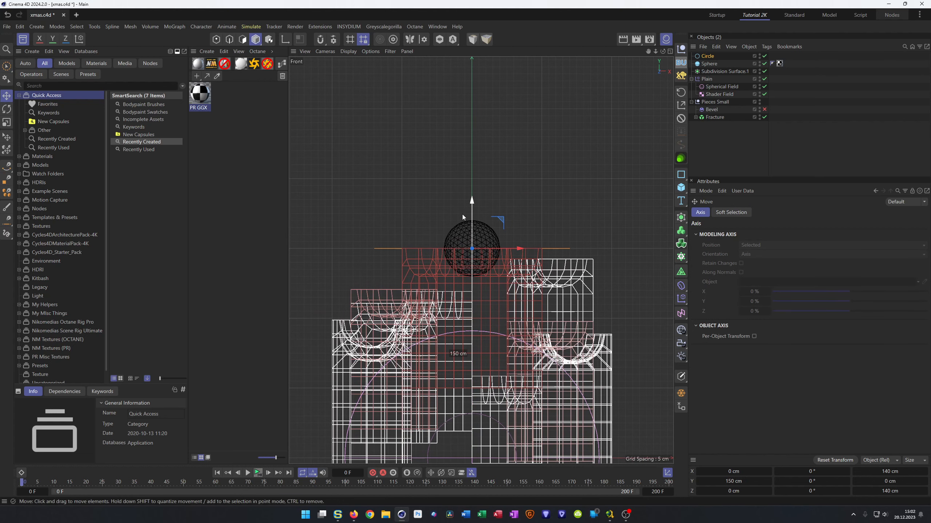
{"action": "middle_click", "coordinate": [462, 264]}
{"action": "middle_click", "coordinate": [380, 230]}
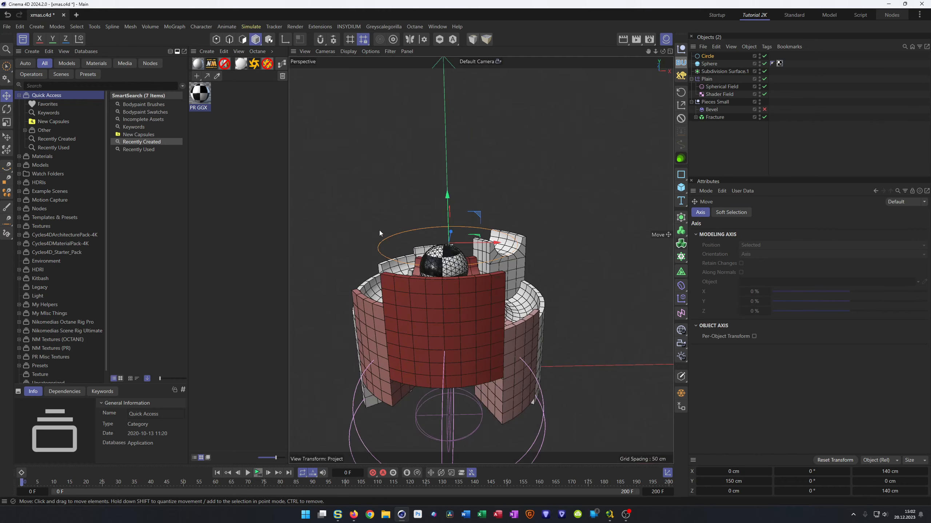
{"action": "scroll", "coordinate": [458, 271], "scroll_direction": "up", "scroll_amount": 10}
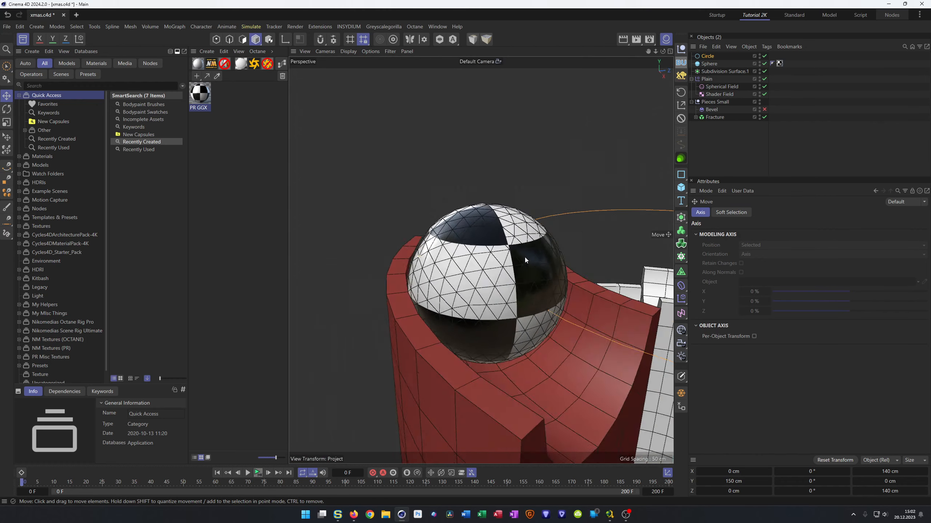
{"action": "scroll", "coordinate": [446, 262], "scroll_direction": "down", "scroll_amount": 10}
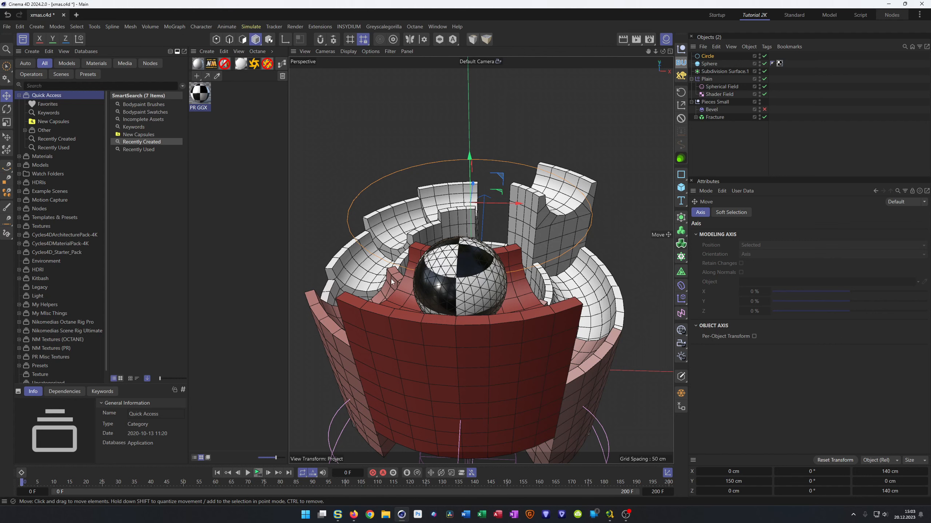
Step: Set the Circle spline's number of uniform intermediate points to 11
{"action": "left_click", "coordinate": [707, 57]}
{"action": "left_click", "coordinate": [768, 303]}
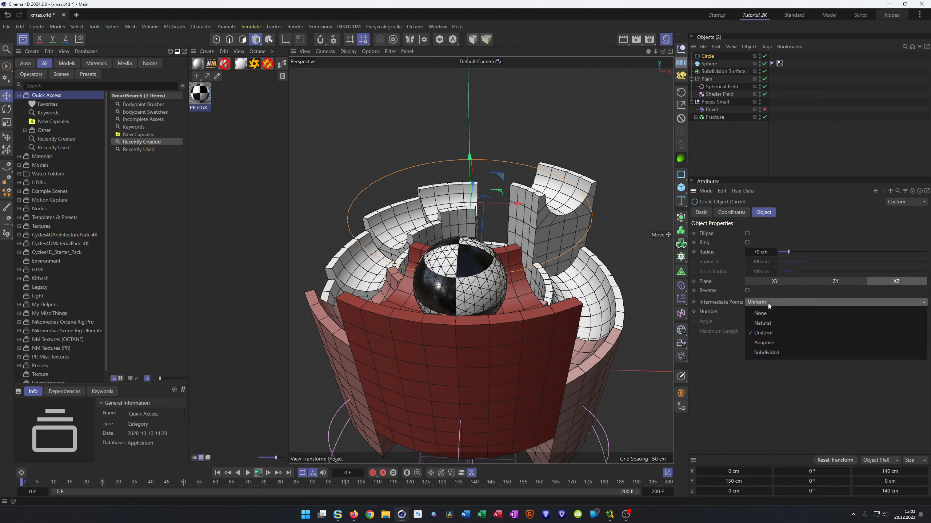
{"action": "left_click", "coordinate": [768, 303]}
{"action": "left_click", "coordinate": [759, 311]}
{"action": "type", "text": "11"}
{"action": "key", "text": "Return"}
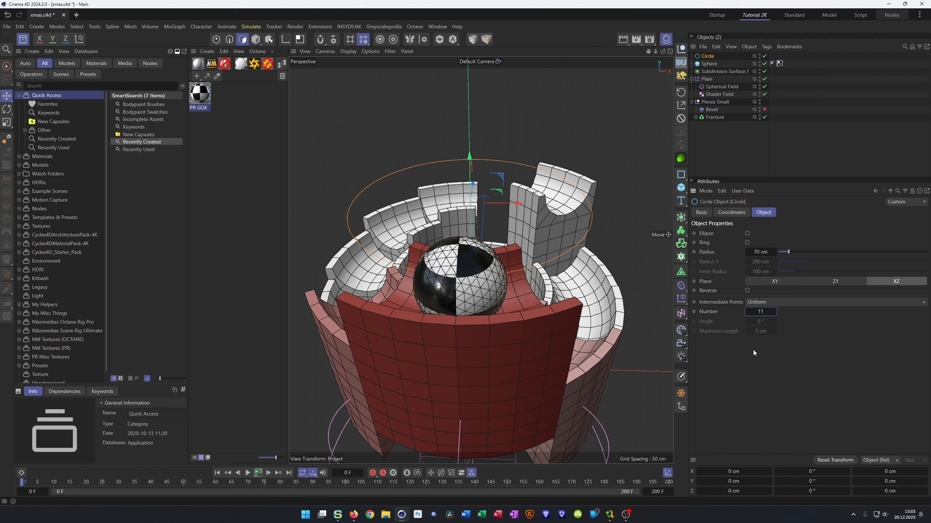
Step: Create an editable copy of the circle with Current State to Object, disable the original, and select the copy
{"action": "left_click", "coordinate": [706, 57]}
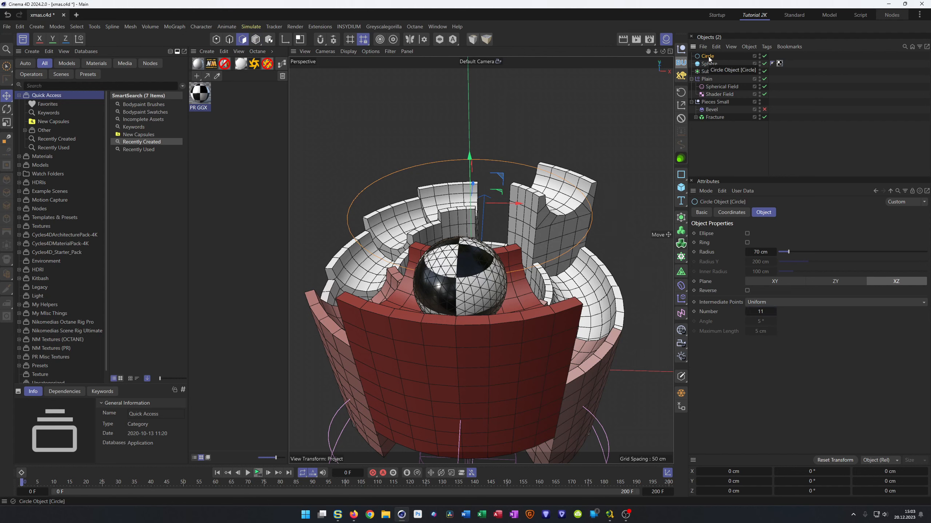
{"action": "left_click", "coordinate": [681, 393]}
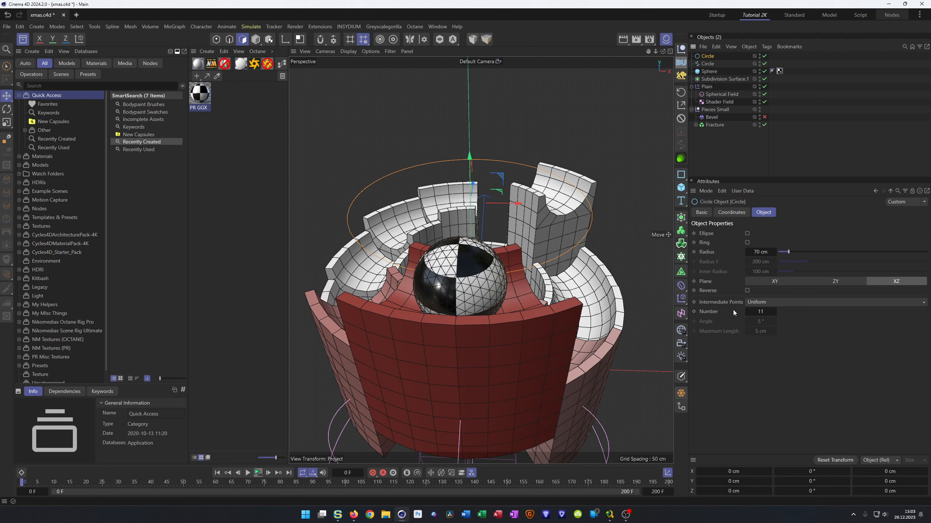
{"action": "left_click", "coordinate": [766, 48]}
{"action": "left_click", "coordinate": [765, 50]}
{"action": "left_click", "coordinate": [764, 56]}
{"action": "left_click", "coordinate": [707, 63]}
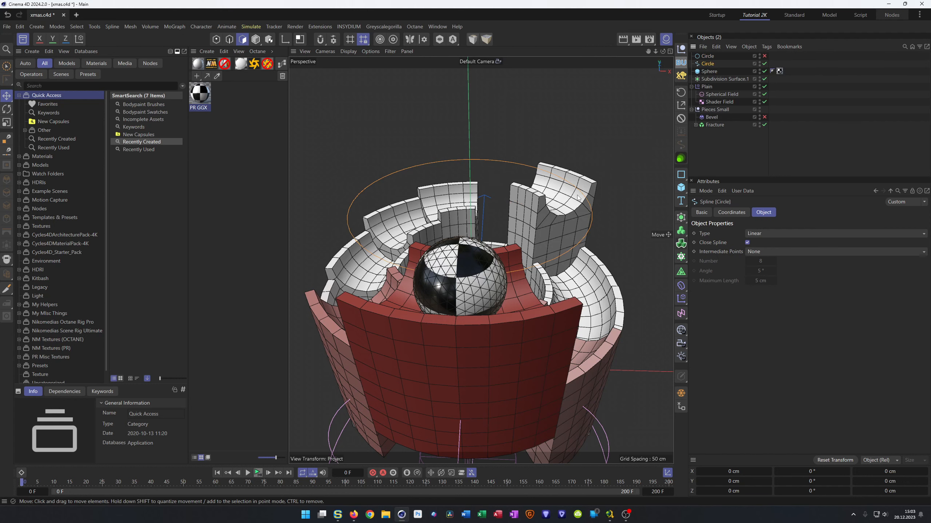
Step: Switch to the Top view in point mode, set its display to Gouraud Shading, and frame the ring
{"action": "middle_click", "coordinate": [495, 234]}
{"action": "middle_click", "coordinate": [494, 235]}
{"action": "scroll", "coordinate": [490, 279], "scroll_direction": "up", "scroll_amount": 3}
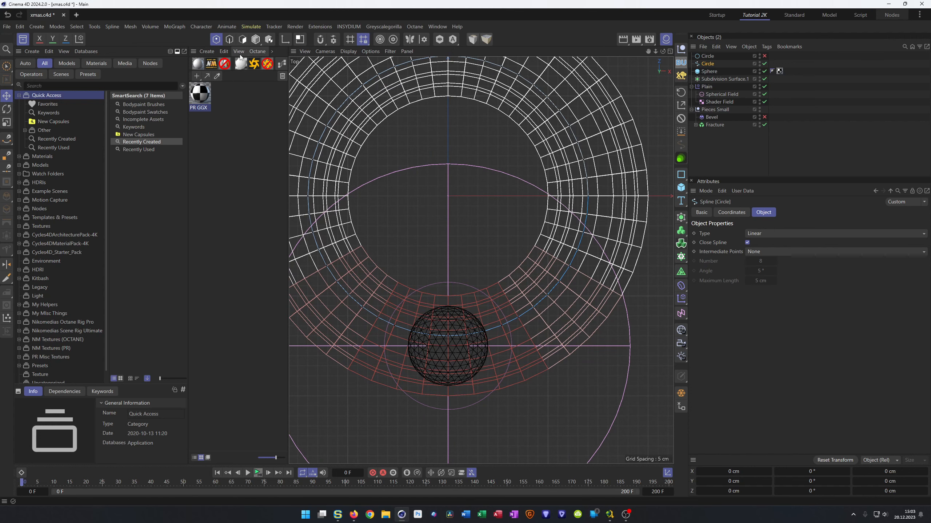
{"action": "left_click", "coordinate": [348, 51]}
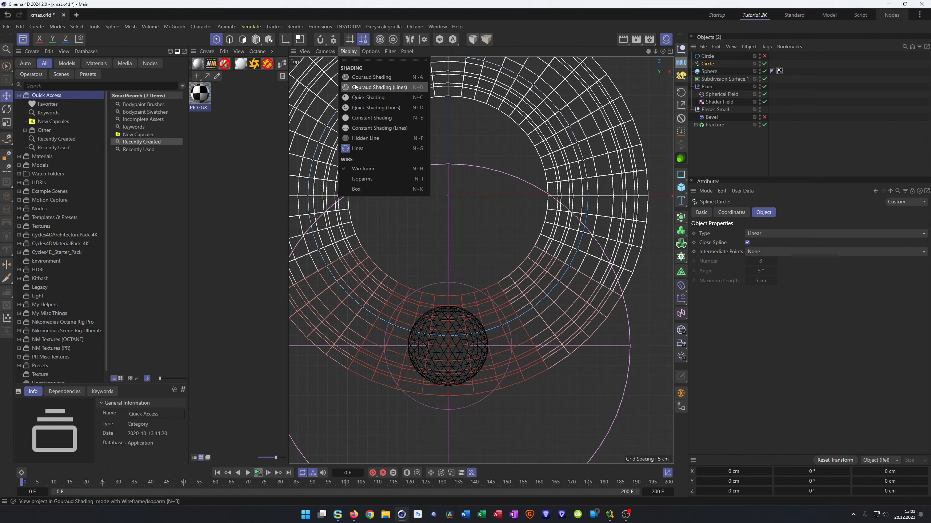
{"action": "left_click", "coordinate": [357, 78]}
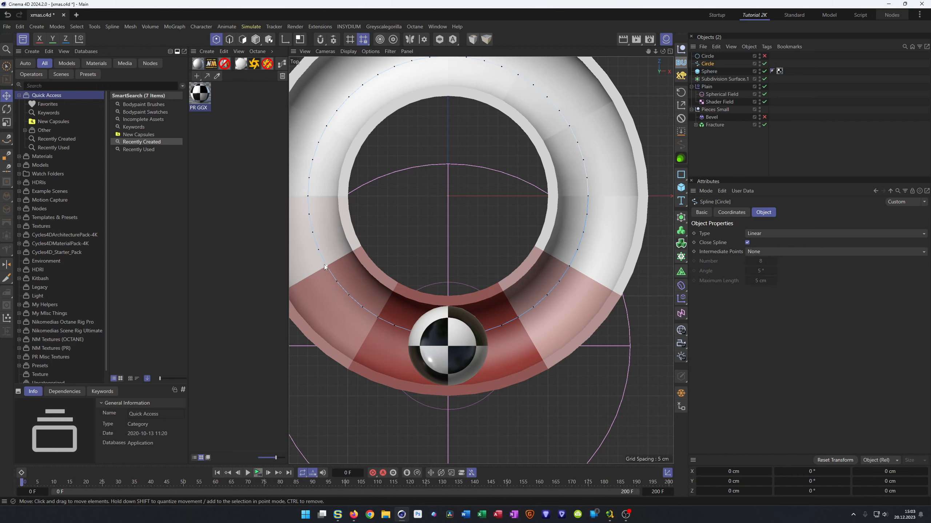
{"action": "scroll", "coordinate": [397, 303], "scroll_direction": "down", "scroll_amount": 1}
{"action": "middle_click_drag", "start_coordinate": [413, 306], "coordinate": [454, 317], "text": "alt"}
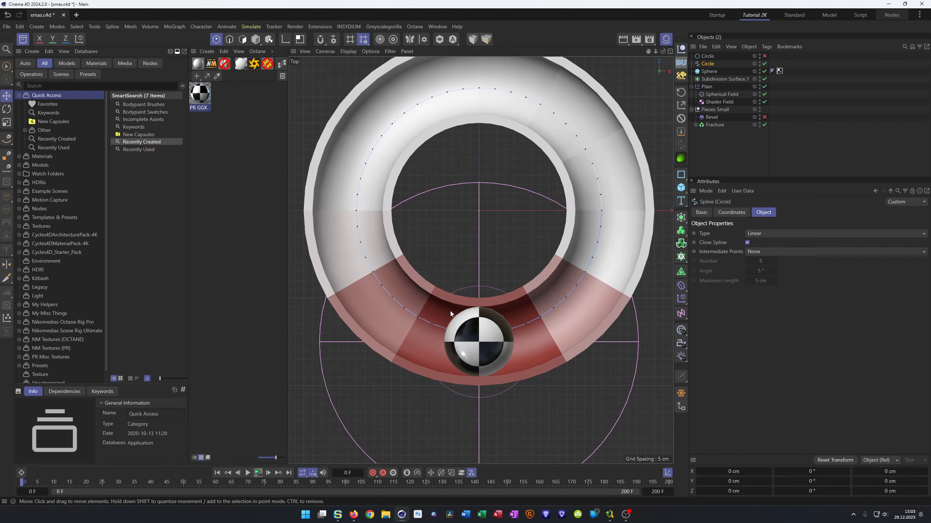
Step: Discard the baked circle copy and set the re-enabled original circle's number of intermediate points to 47
{"action": "key", "text": "Delete"}
{"action": "left_click", "coordinate": [764, 55]}
{"action": "left_click", "coordinate": [707, 57]}
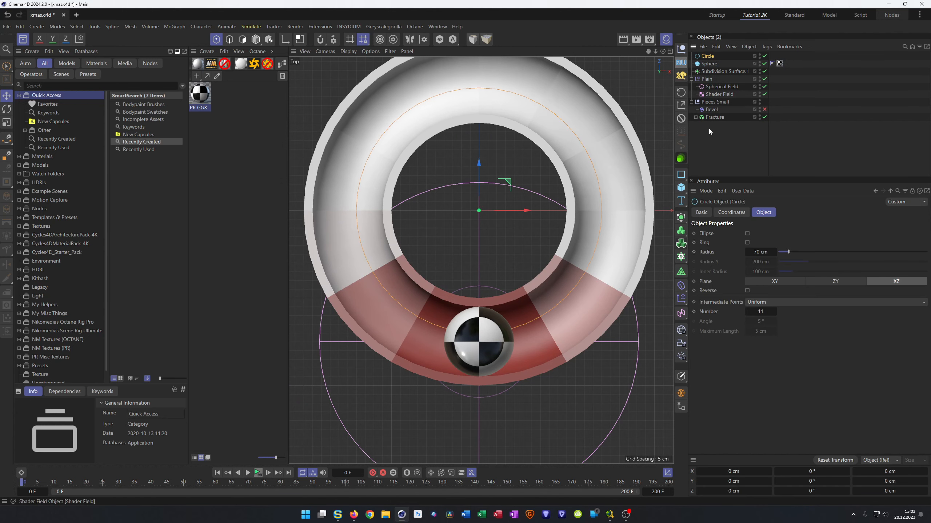
{"action": "left_click", "coordinate": [762, 312]}
{"action": "type", "text": "47"}
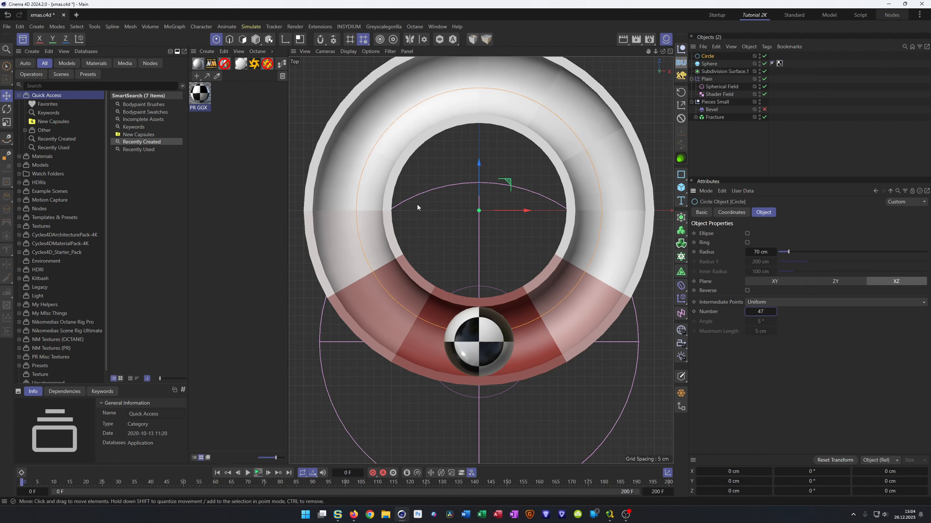
{"action": "left_click", "coordinate": [710, 58]}
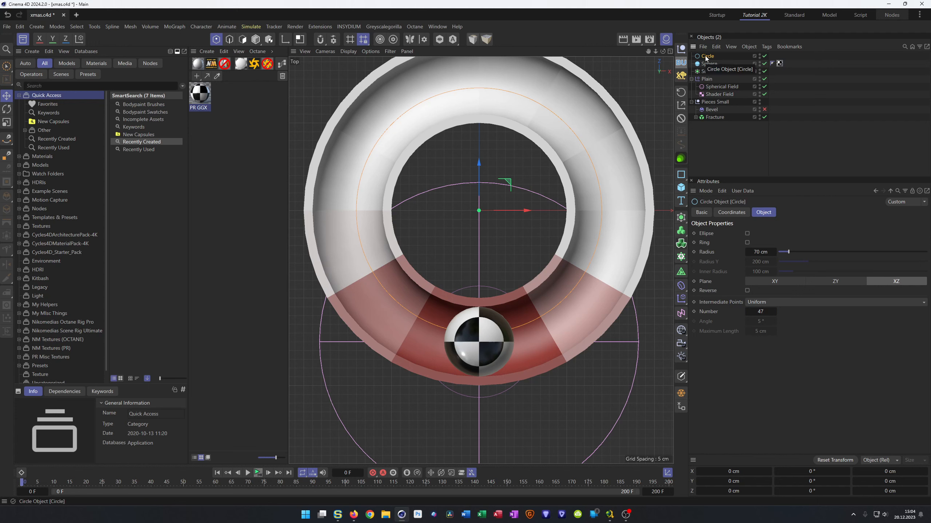
{"action": "key", "text": "c"}
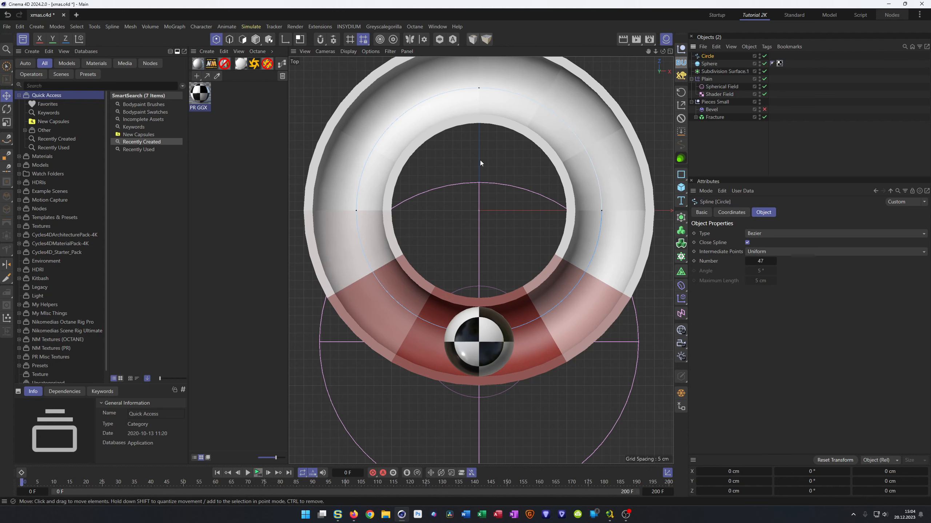
{"action": "key", "text": "ctrl+z"}
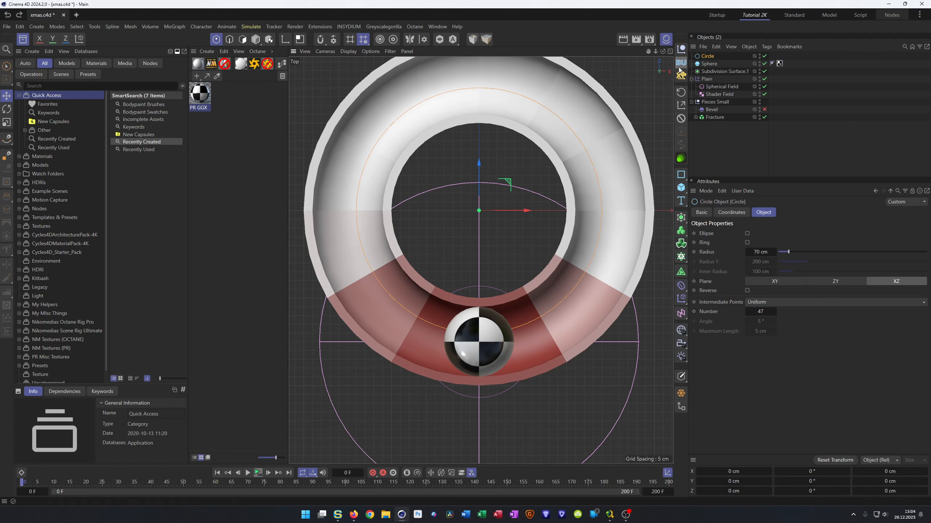
Step: Bake the 47-point circle into a linear spline with Current State to Object, then disable the parametric original and select the baked spline
{"action": "left_click", "coordinate": [681, 393]}
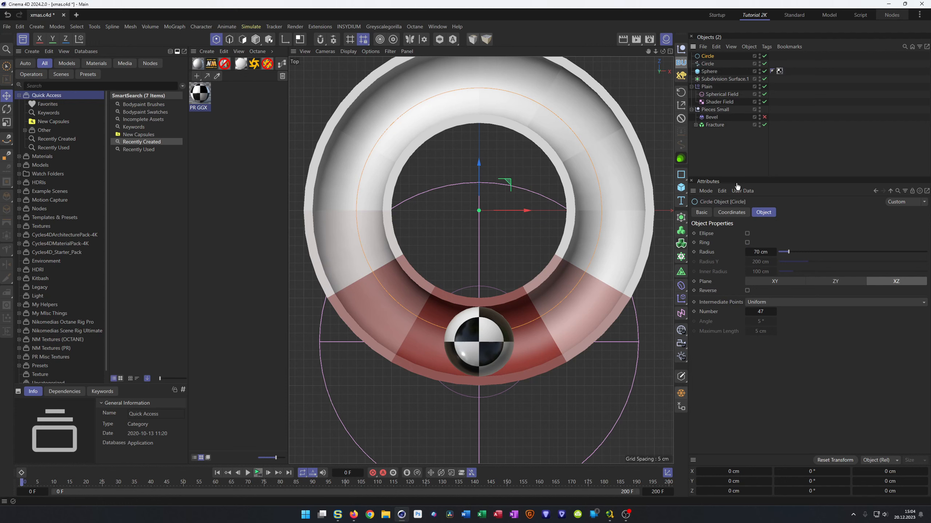
{"action": "left_click", "coordinate": [764, 56]}
{"action": "left_click", "coordinate": [707, 64]}
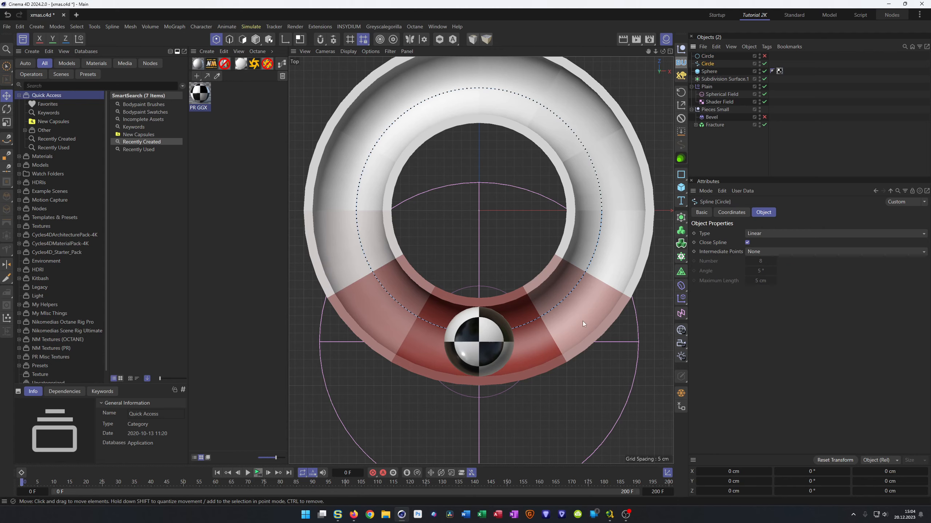
{"action": "scroll", "coordinate": [593, 267], "scroll_direction": "up", "scroll_amount": 5}
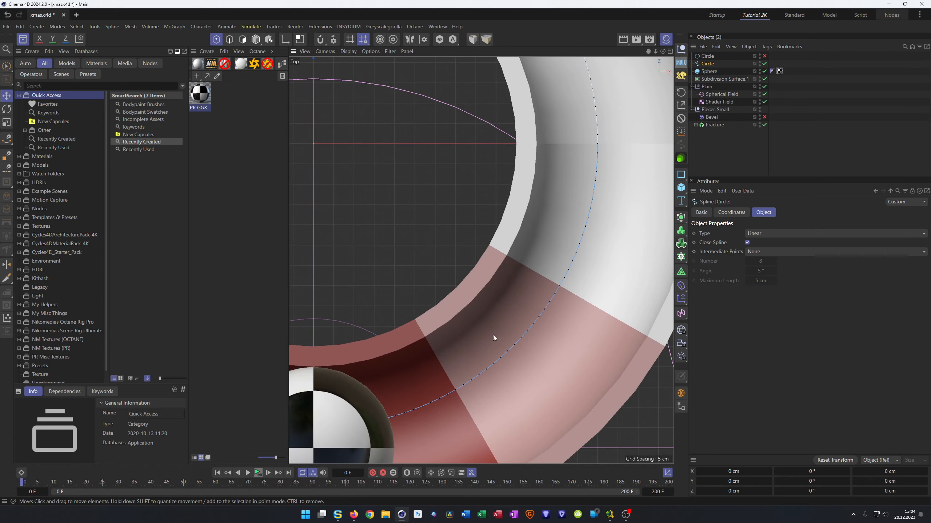
{"action": "scroll", "coordinate": [597, 144], "scroll_direction": "down", "scroll_amount": 5}
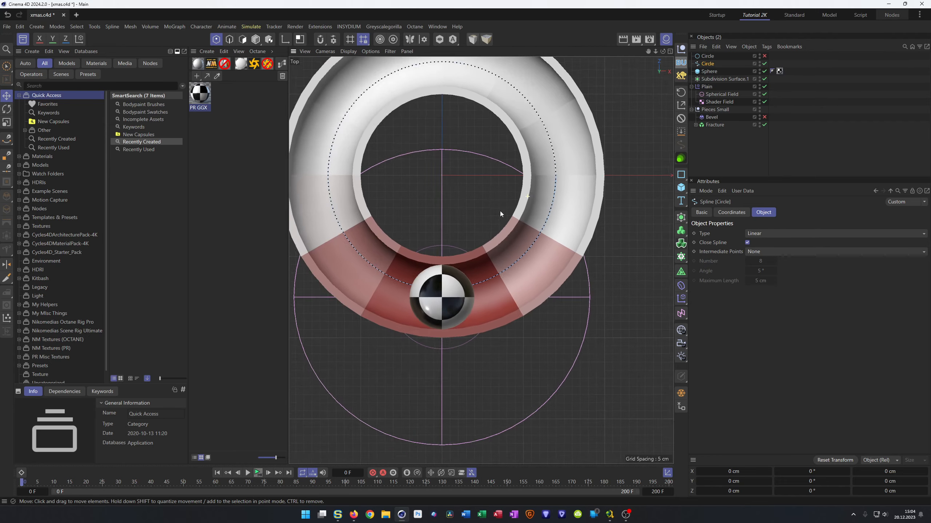
{"action": "middle_click_drag", "start_coordinate": [455, 261], "coordinate": [473, 324], "text": "alt"}
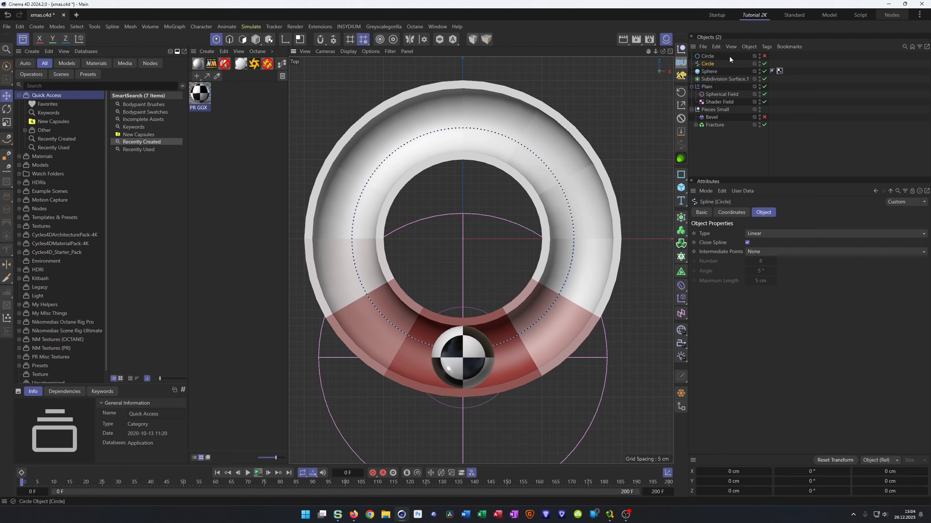
Step: Disable the sphere and select the baked spline's point at the middle of the dark red wedges with Brush Selection
{"action": "left_click", "coordinate": [764, 71]}
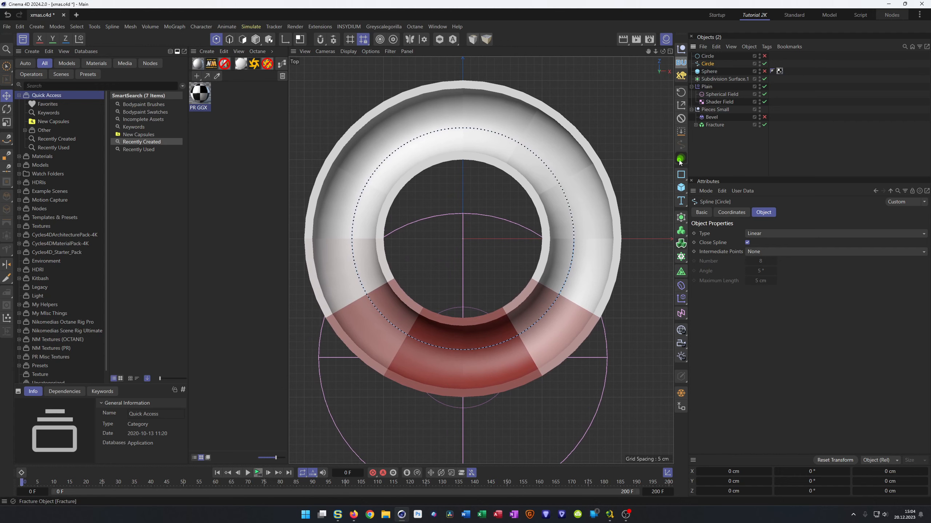
{"action": "scroll", "coordinate": [438, 335], "scroll_direction": "up", "scroll_amount": 4}
{"action": "key", "text": "9"}
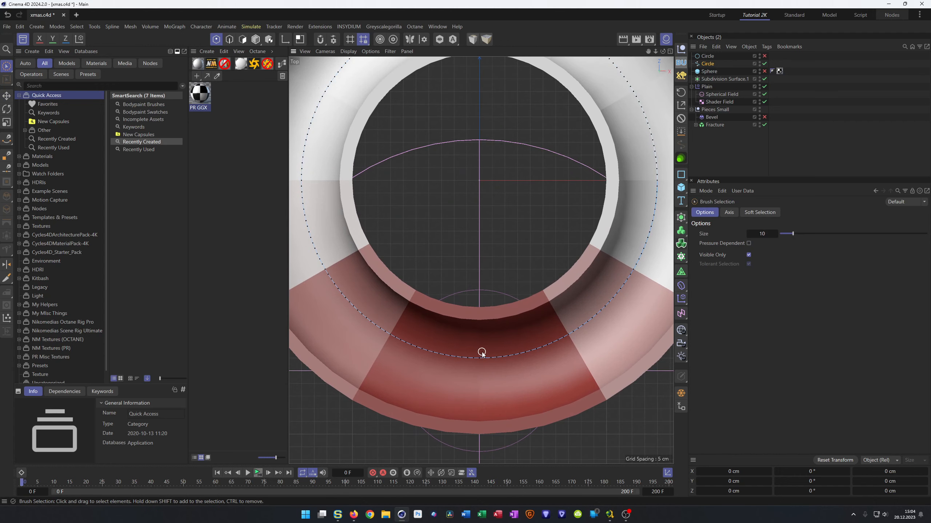
{"action": "scroll", "coordinate": [484, 352], "scroll_direction": "up", "scroll_amount": 3}
{"action": "left_click", "coordinate": [479, 358]}
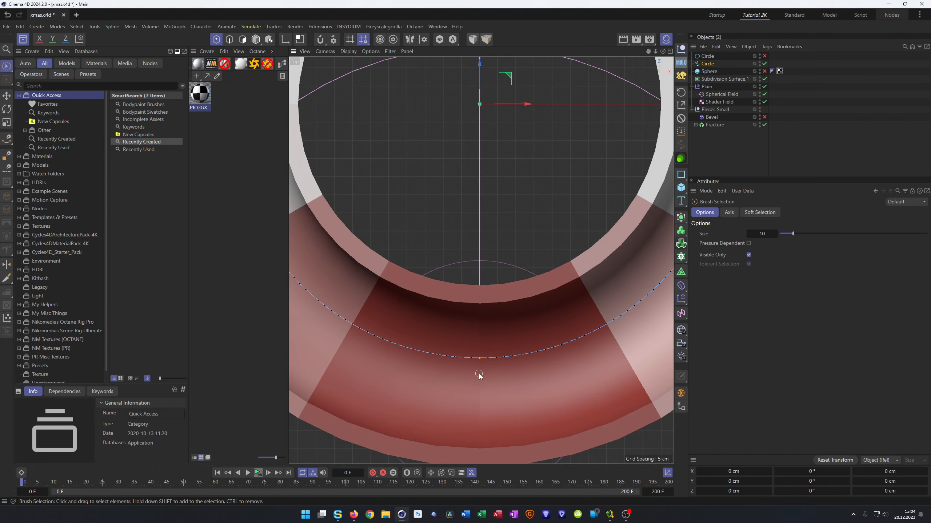
Step: Try to brush-select the circle spline's points at the segment boundaries by hand in the top view
{"action": "mouse_move", "coordinate": [356, 321]}
{"action": "left_mouse_down"}
{"action": "mouse_move", "coordinate": [587, 337]}
{"action": "mouse_move", "coordinate": [607, 322]}
{"action": "mouse_move", "coordinate": [623, 359]}
{"action": "left_mouse_up"}
{"action": "scroll", "coordinate": [474, 358], "scroll_direction": "down", "scroll_amount": 5}
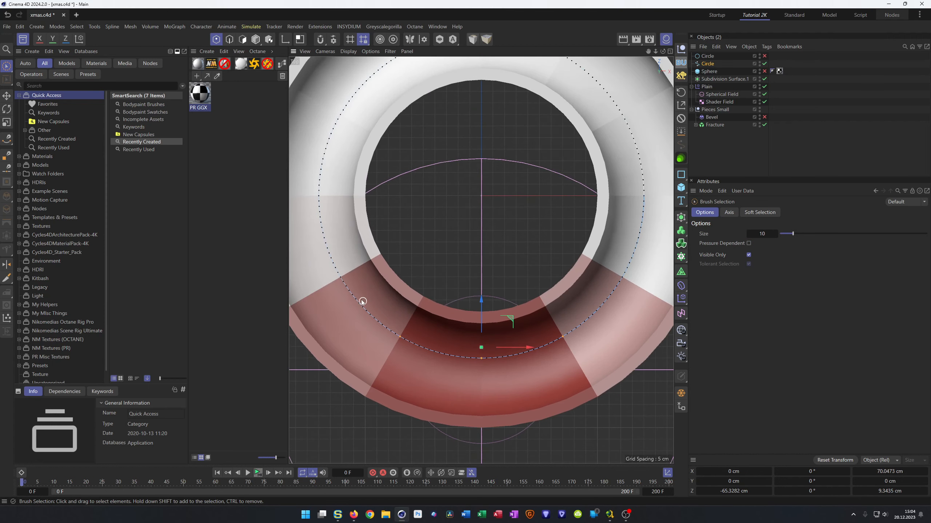
{"action": "left_click_drag", "start_coordinate": [344, 274], "coordinate": [332, 291], "text": "shift"}
{"action": "scroll", "coordinate": [336, 278], "scroll_direction": "up", "scroll_amount": 10}
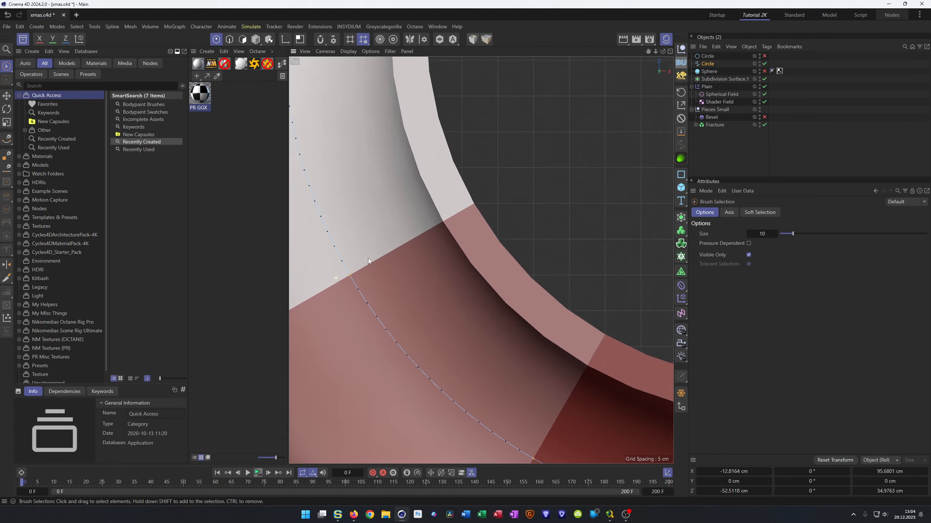
{"action": "scroll", "coordinate": [355, 274], "scroll_direction": "down", "scroll_amount": 10}
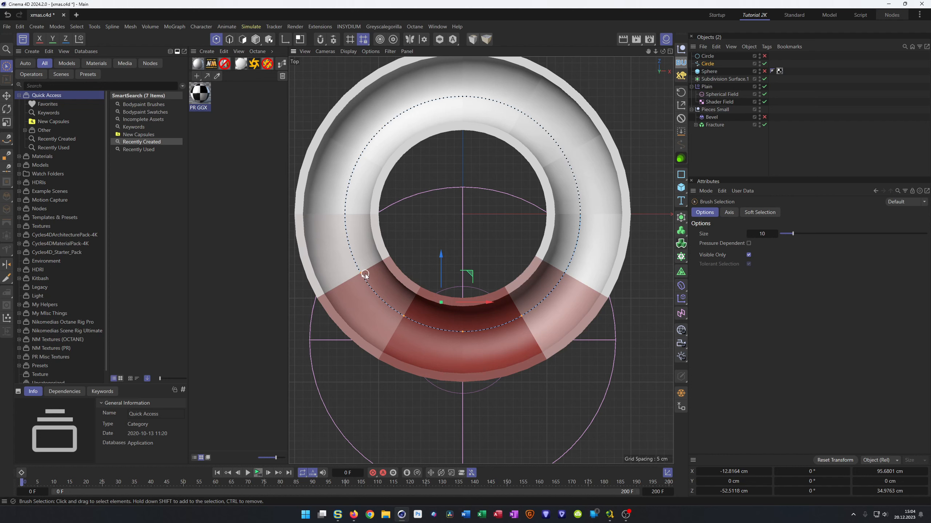
{"action": "left_click", "coordinate": [505, 361]}
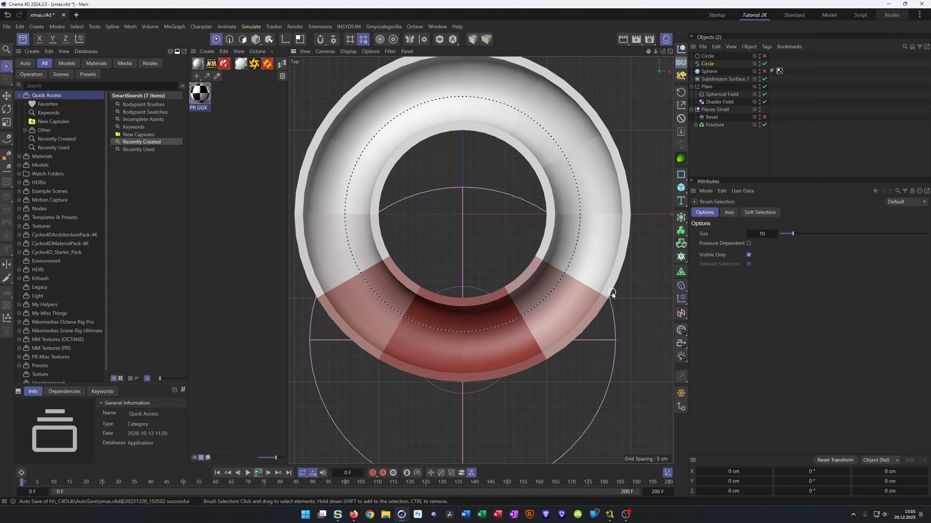
Step: Return to the perspective view in model mode, add a MoGraph Matrix object and set its mode to Radial
{"action": "middle_click", "coordinate": [571, 312]}
{"action": "middle_click", "coordinate": [387, 217]}
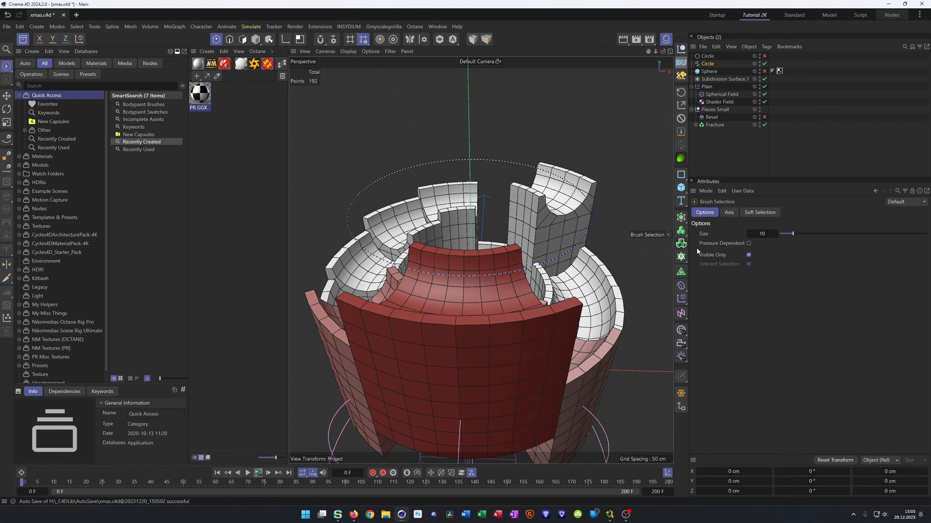
{"action": "key", "text": "Return"}
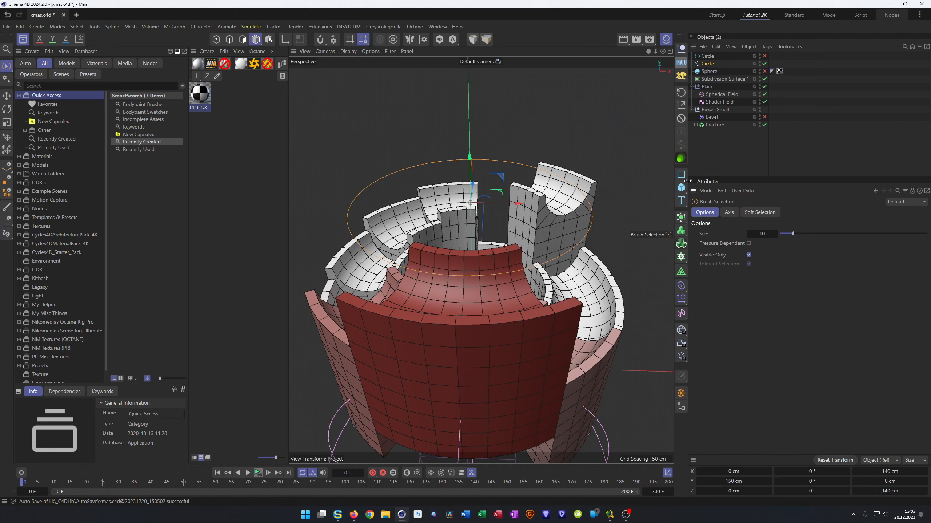
{"action": "left_click", "coordinate": [681, 257]}
{"action": "left_click", "coordinate": [716, 282]}
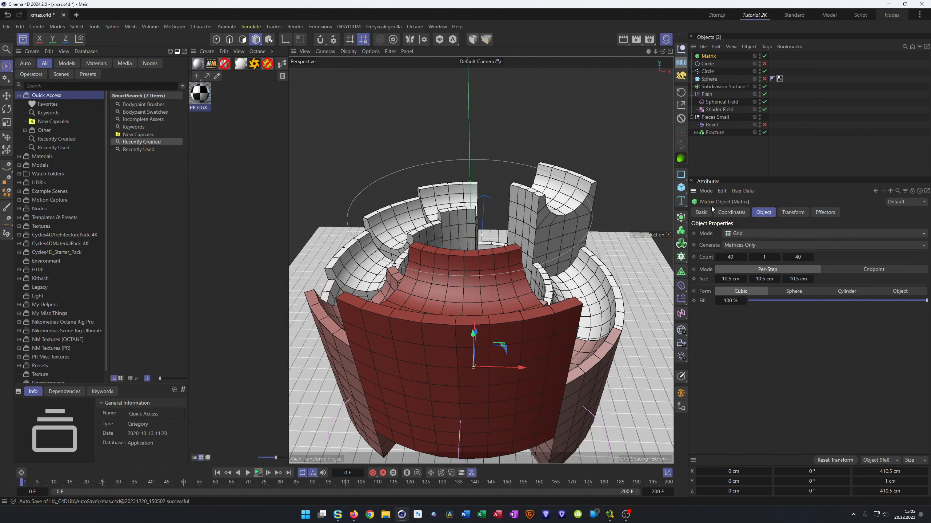
{"action": "left_click", "coordinate": [744, 233]}
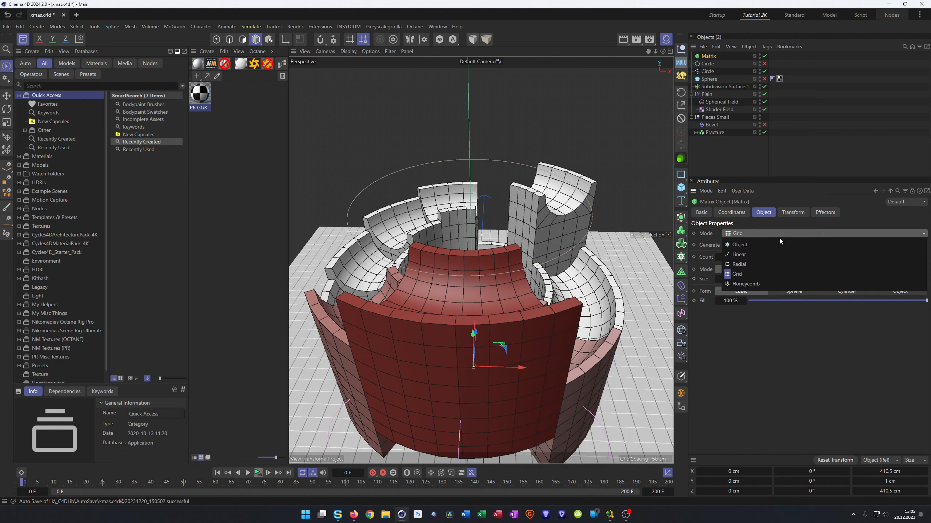
{"action": "left_click", "coordinate": [774, 266]}
Step: Set the radial Matrix's count to 12 and its radius to 70 cm
{"action": "left_click", "coordinate": [751, 257]}
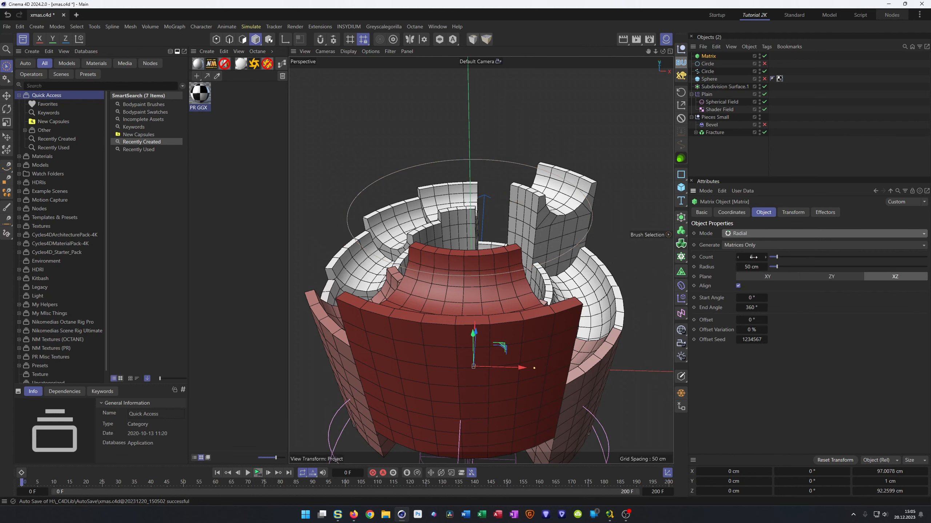
{"action": "type", "text": "12"}
{"action": "key", "text": "Return"}
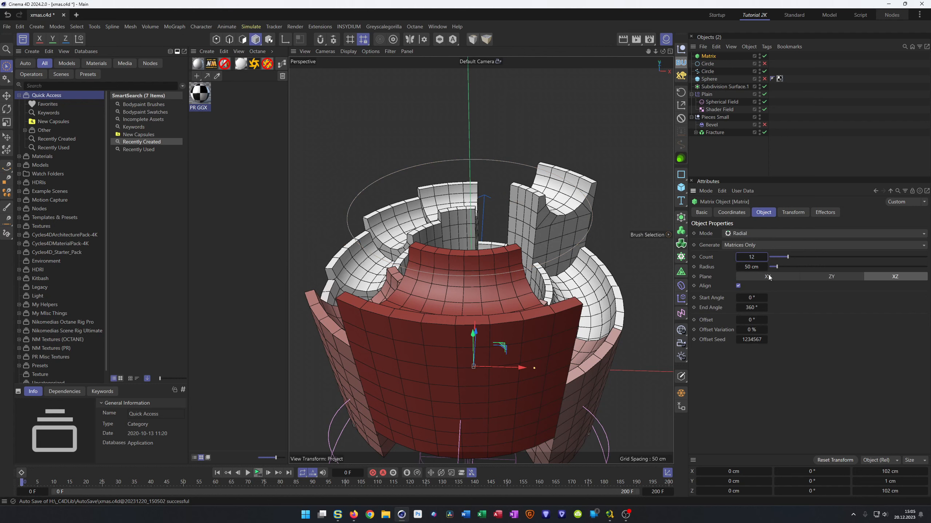
{"action": "left_click", "coordinate": [751, 267]}
{"action": "type", "text": "70"}
{"action": "key", "text": "Return"}
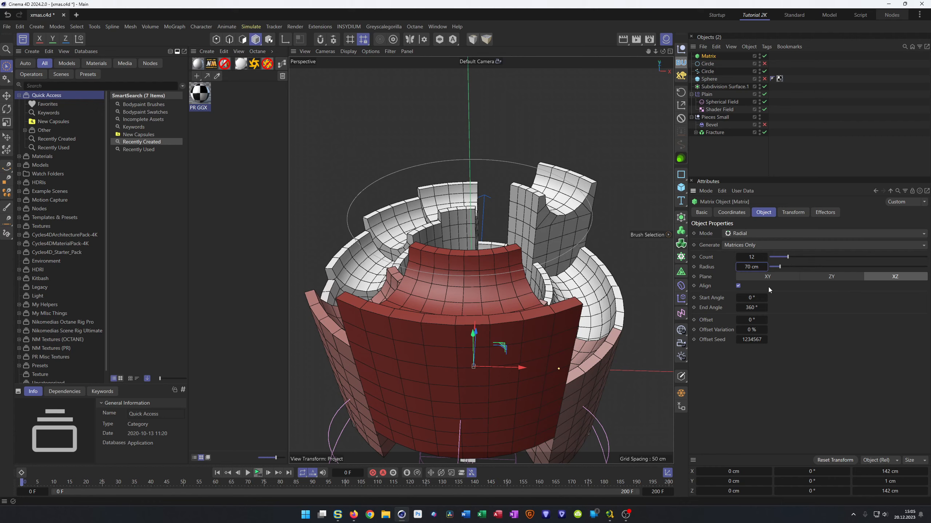
Step: Raise the Matrix to a Y position of 150 cm in the front view, level with the circle spline
{"action": "middle_click", "coordinate": [624, 279]}
{"action": "middle_click", "coordinate": [534, 234]}
{"action": "middle_click", "coordinate": [533, 233]}
{"action": "middle_click", "coordinate": [525, 308]}
{"action": "right_click_drag", "start_coordinate": [501, 366], "coordinate": [490, 364], "text": "alt"}
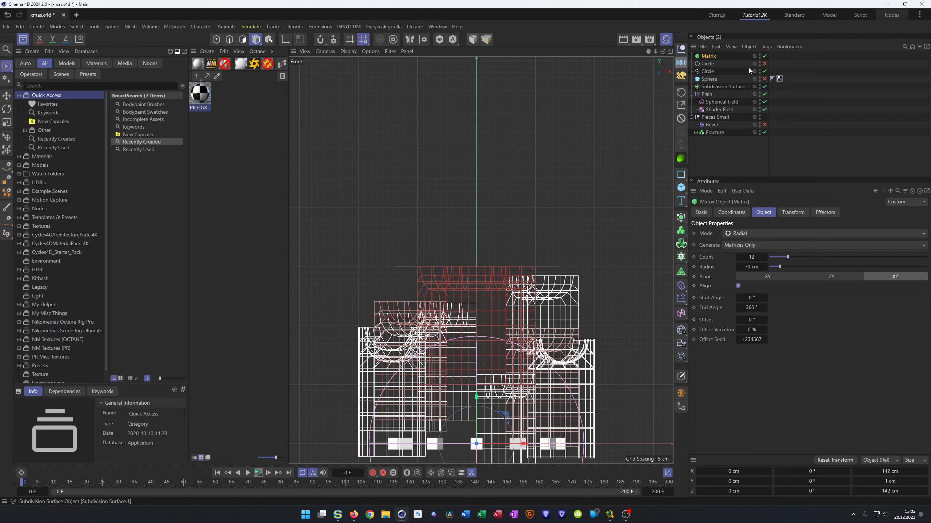
{"action": "left_click_drag", "start_coordinate": [478, 398], "coordinate": [491, 216]}
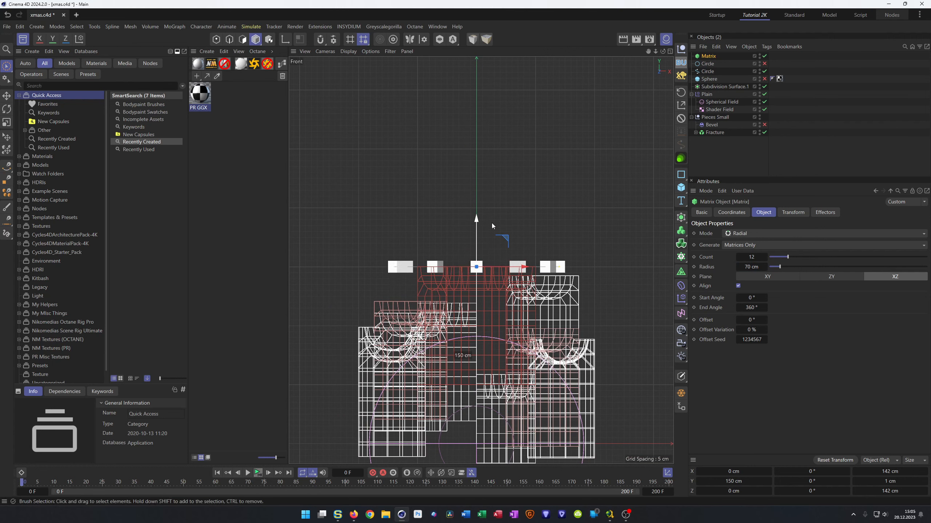
{"action": "middle_click", "coordinate": [493, 309]}
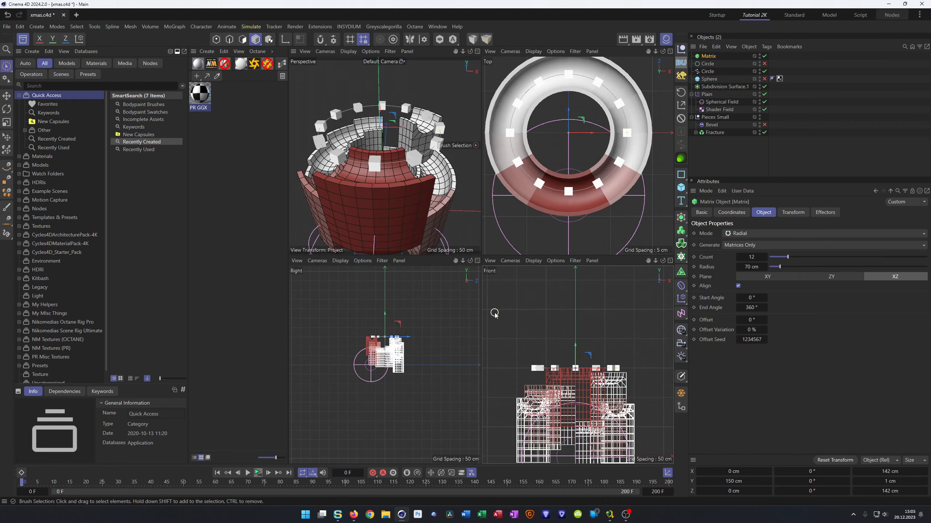
{"action": "middle_click", "coordinate": [424, 233]}
{"action": "left_click_drag", "start_coordinate": [462, 273], "coordinate": [467, 307], "text": "alt"}
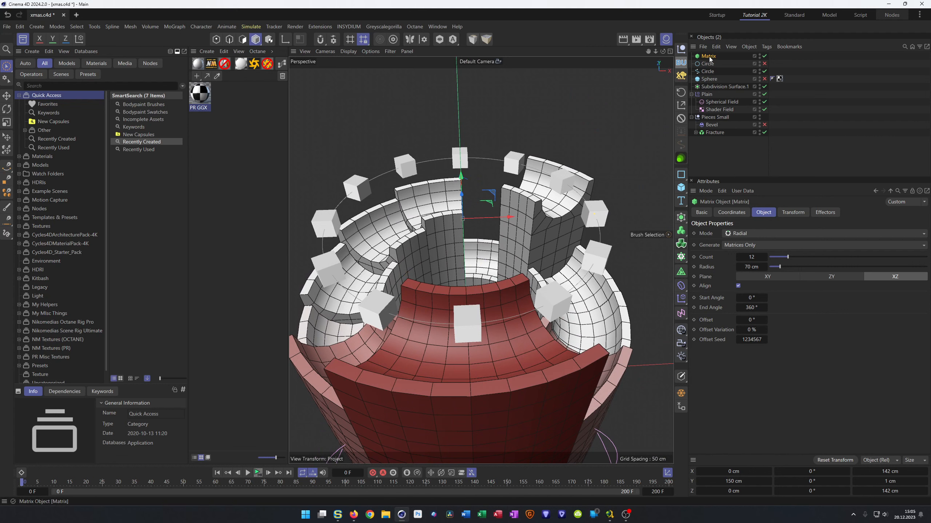
Step: Store an empty point selection tag on the editable Circle spline in point mode
{"action": "left_click", "coordinate": [707, 72]}
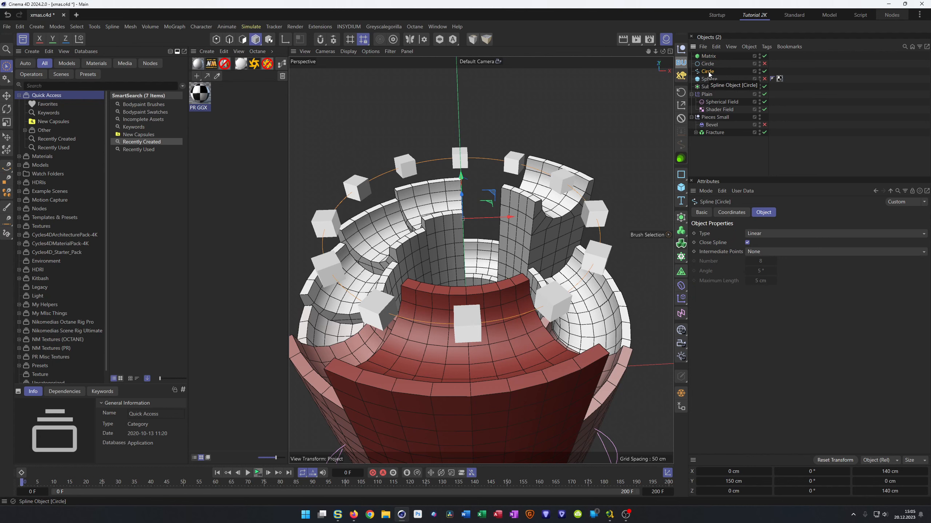
{"action": "key", "text": "Return"}
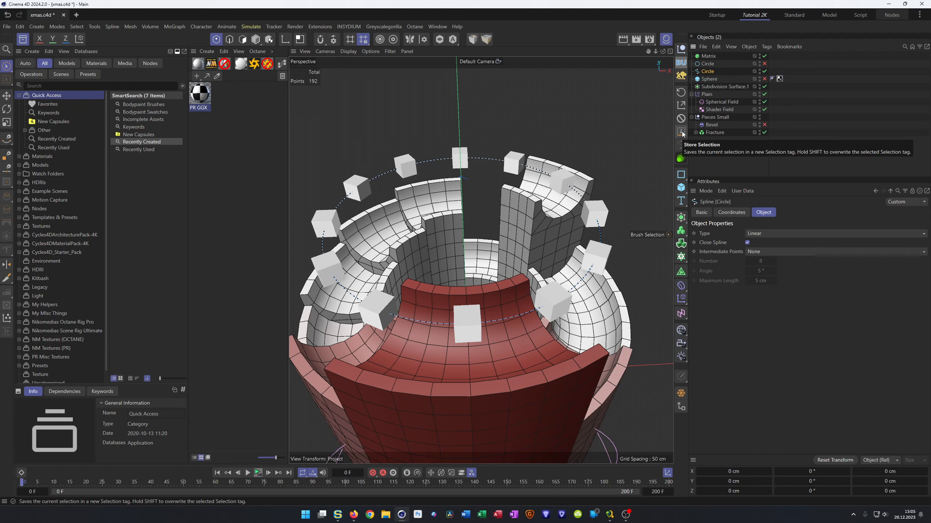
{"action": "left_click", "coordinate": [77, 27]}
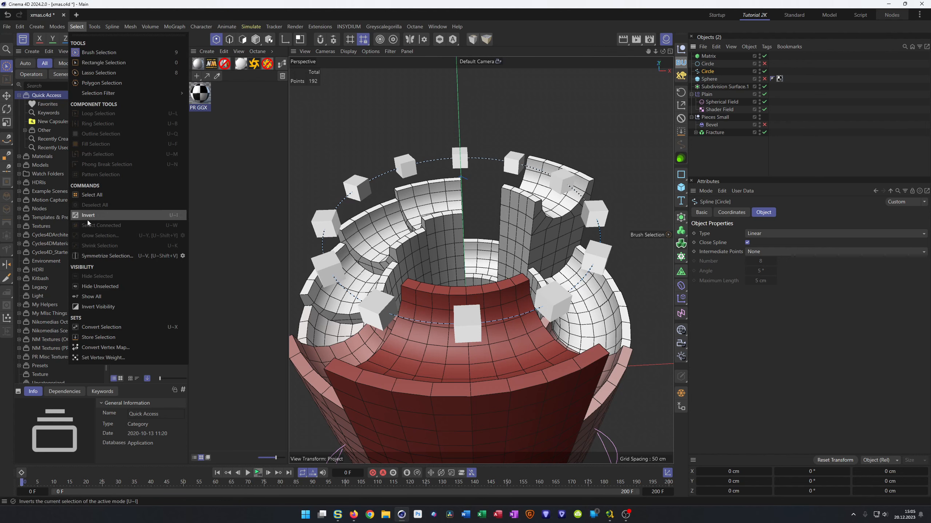
{"action": "left_click", "coordinate": [103, 336]}
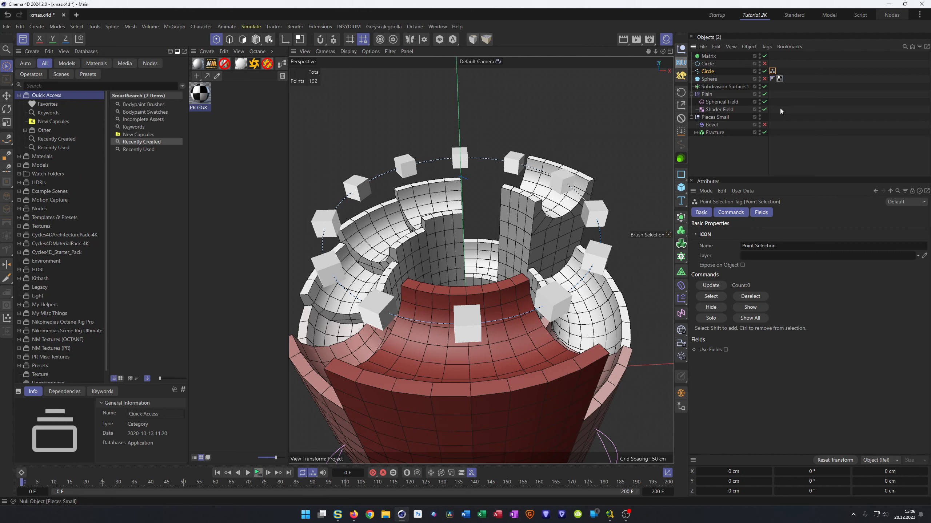
Step: Enable fields on the point selection tag and replace the Freeze layer with the Matrix as a Point Object
{"action": "left_click", "coordinate": [760, 213]}
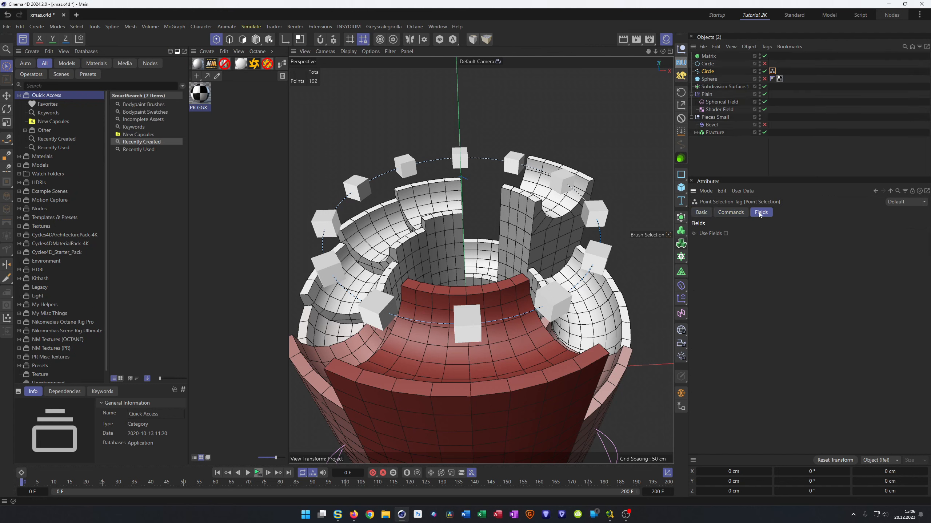
{"action": "left_click", "coordinate": [725, 233]}
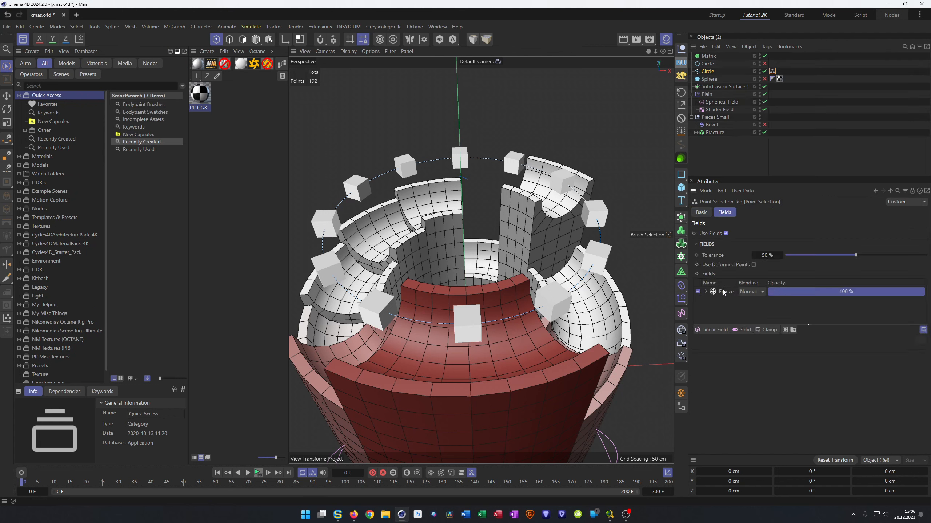
{"action": "key", "text": "Delete"}
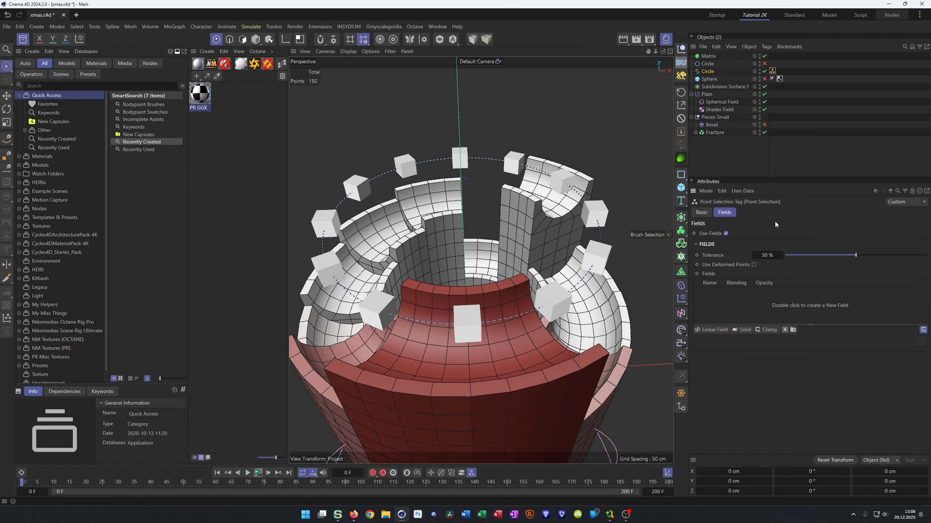
{"action": "left_click_drag", "start_coordinate": [709, 55], "coordinate": [734, 317]}
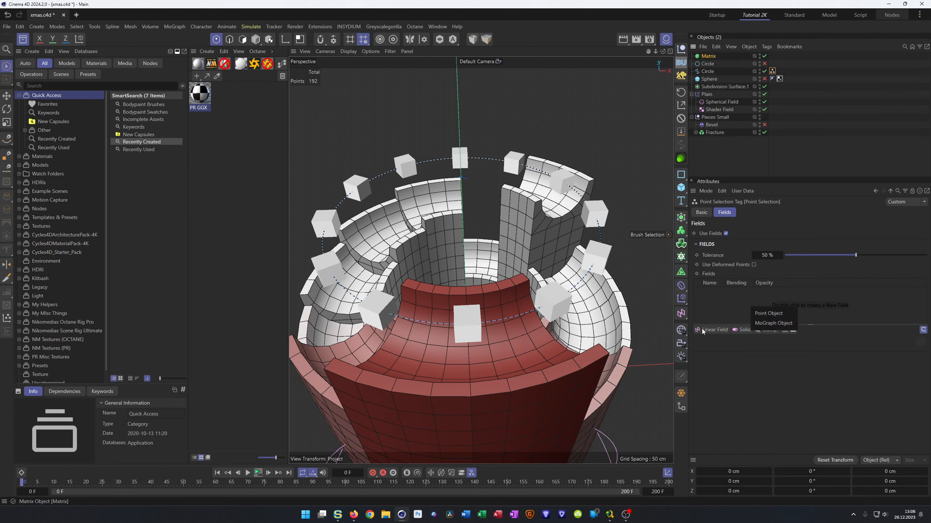
{"action": "left_click", "coordinate": [764, 314]}
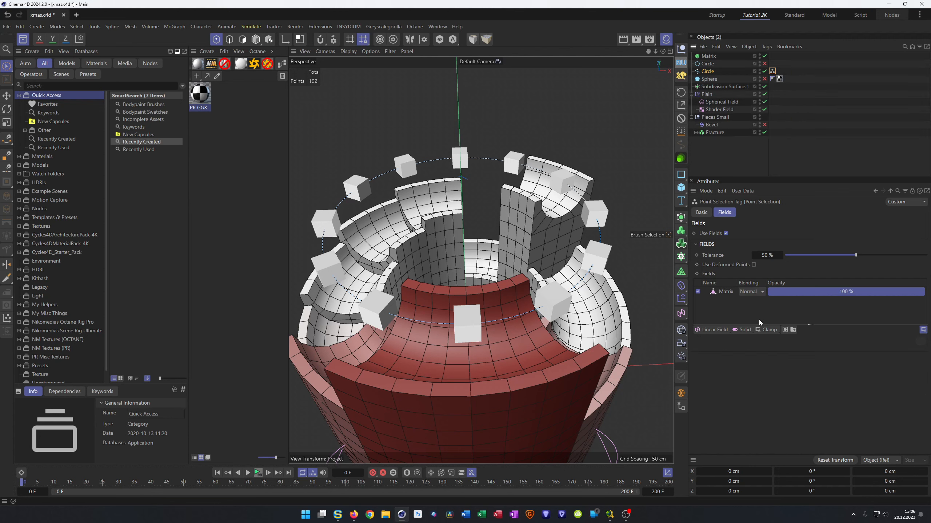
Step: Set the Matrix field layer's radius to 0.1 cm and hide the Matrix in the viewport
{"action": "left_click", "coordinate": [724, 293]}
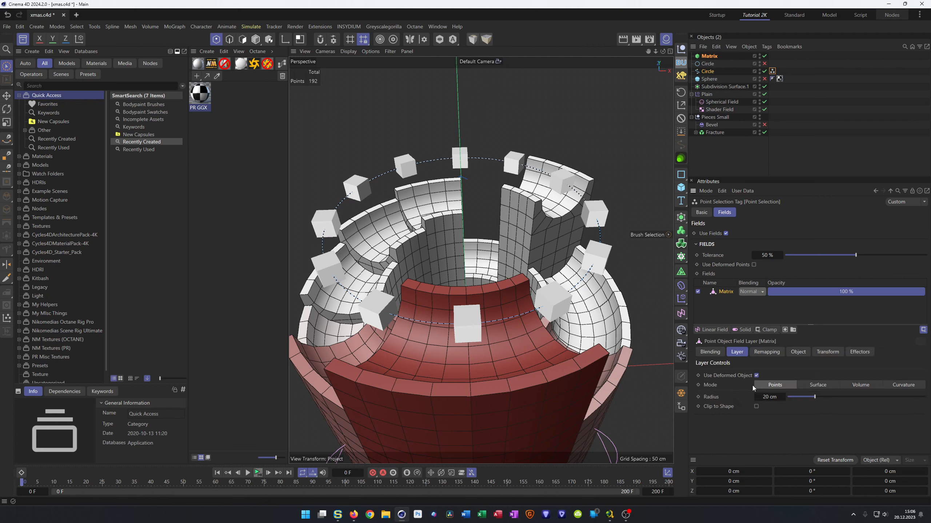
{"action": "left_click", "coordinate": [770, 397]}
{"action": "left_click", "coordinate": [760, 56]}
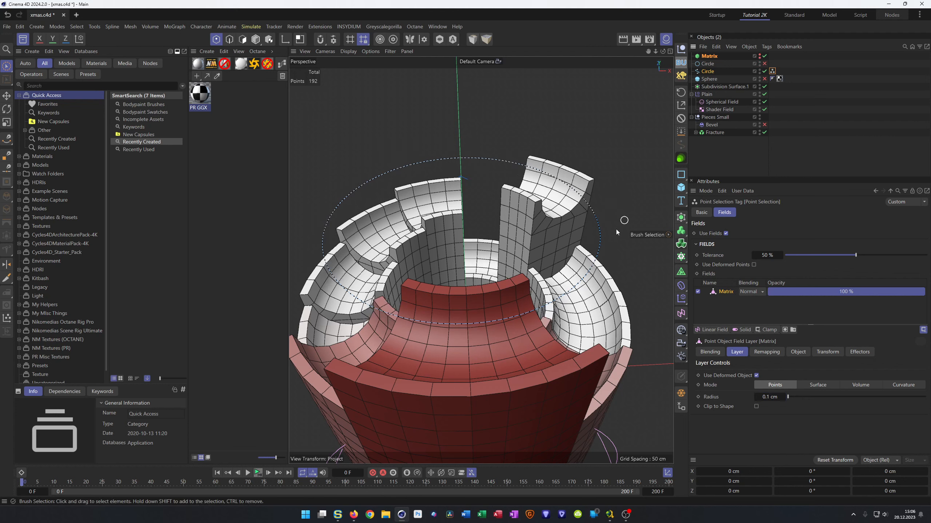
Step: Select the circle's points from the point selection tag and check their alignment with the segments in the top view
{"action": "double_click", "coordinate": [775, 73]}
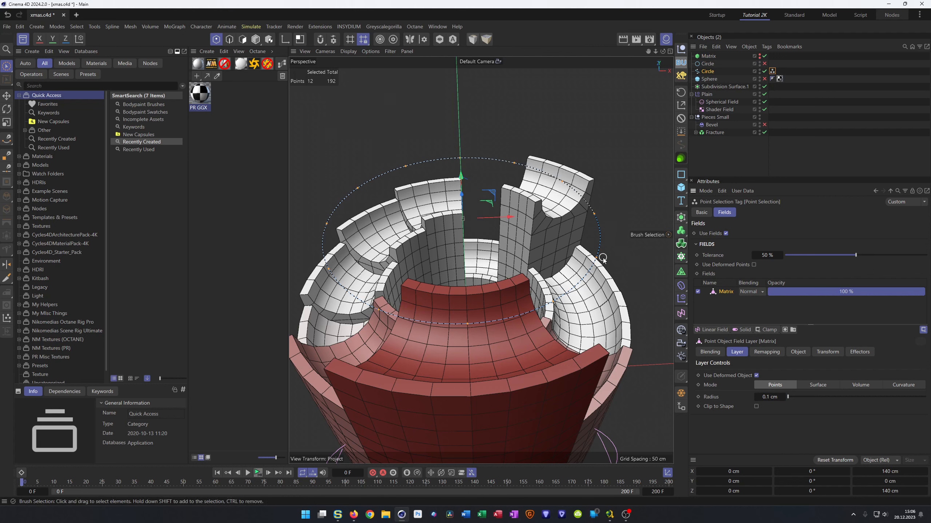
{"action": "middle_click", "coordinate": [359, 346]}
{"action": "middle_click", "coordinate": [525, 241]}
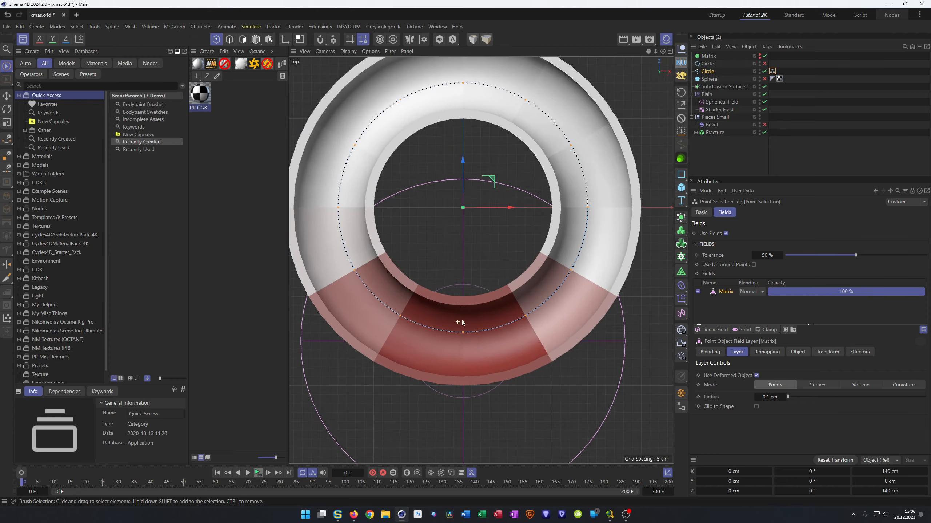
{"action": "scroll", "coordinate": [462, 322], "scroll_direction": "up", "scroll_amount": 3}
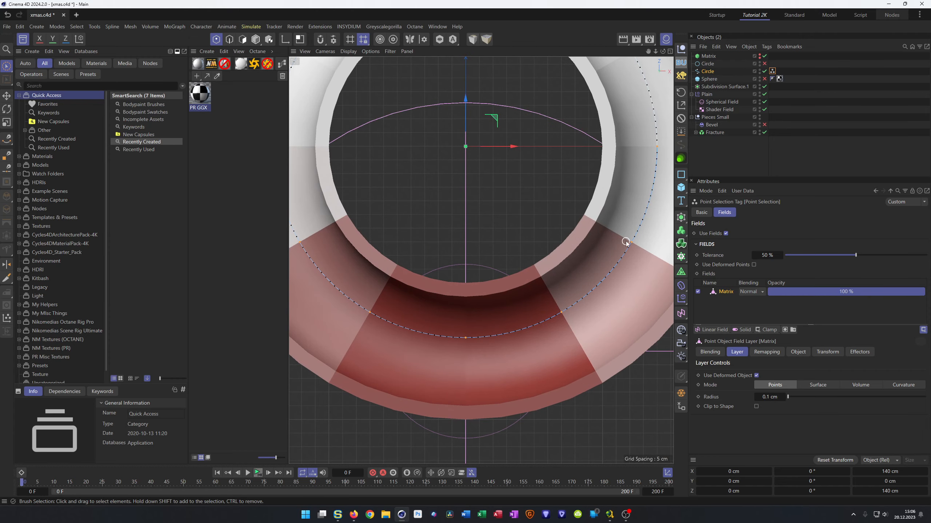
{"action": "scroll", "coordinate": [636, 88], "scroll_direction": "down", "scroll_amount": 3}
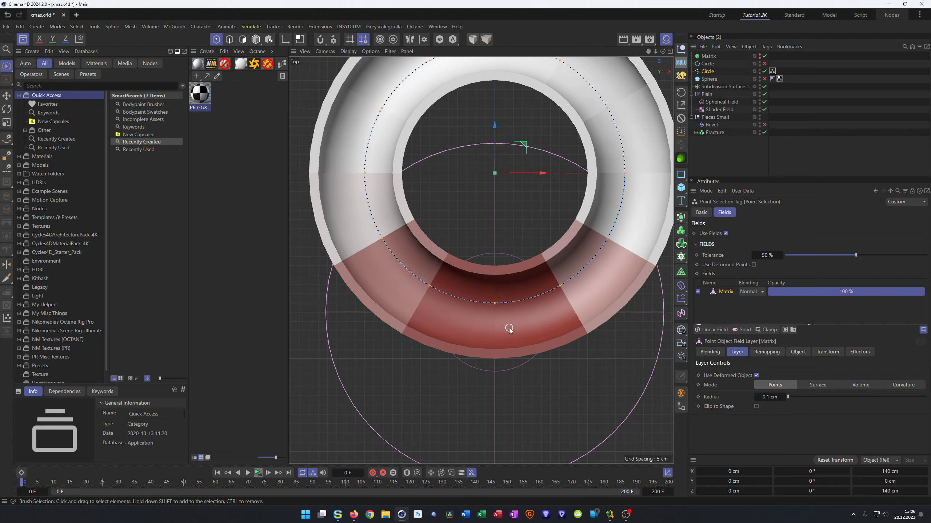
Step: In the perspective view, try lowering the selected spline points to a Y position of -1 cm
{"action": "middle_click", "coordinate": [491, 322]}
{"action": "middle_click", "coordinate": [393, 208]}
{"action": "left_click_drag", "start_coordinate": [439, 281], "coordinate": [488, 332], "text": "alt"}
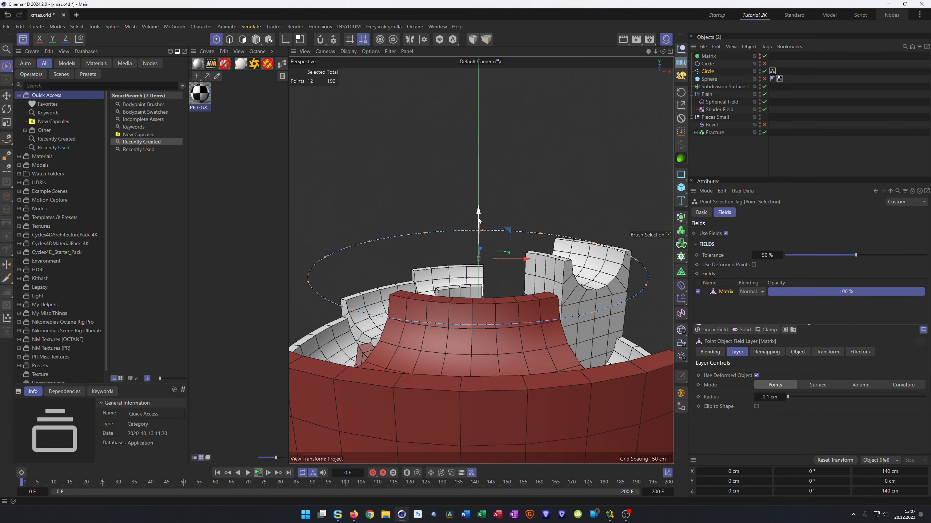
{"action": "left_click_drag", "start_coordinate": [478, 212], "coordinate": [480, 215]}
{"action": "key", "text": "ctrl+z"}
{"action": "left_click", "coordinate": [758, 481]}
{"action": "type", "text": "-1"}
{"action": "key", "text": "Return"}
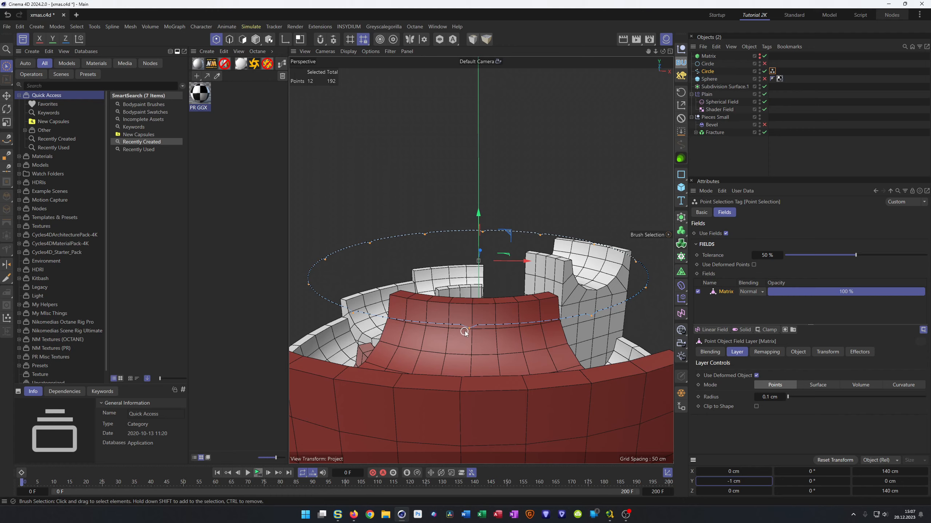
Step: Inspect the lowered spline points up close and undo their vertical move
{"action": "scroll", "coordinate": [464, 331], "scroll_direction": "up", "scroll_amount": 5}
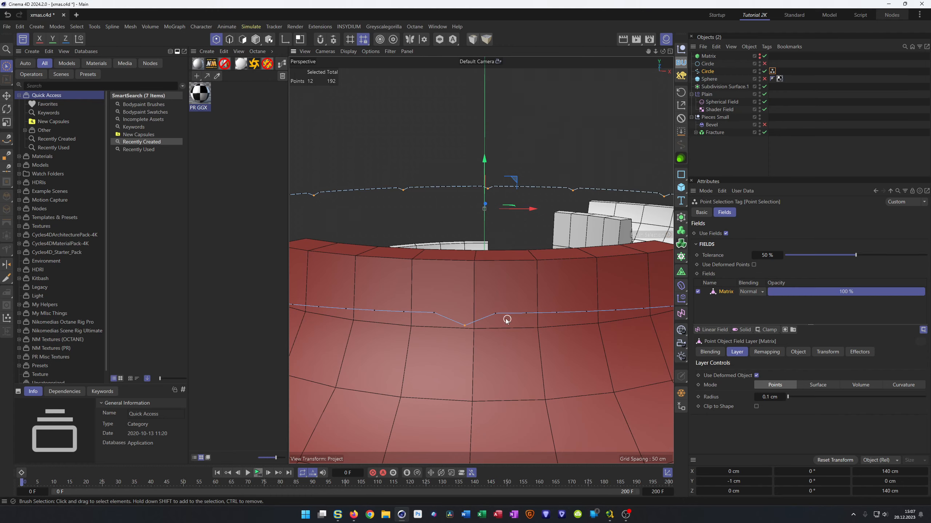
{"action": "scroll", "coordinate": [468, 347], "scroll_direction": "down", "scroll_amount": 5}
{"action": "key", "text": "ctrl+z"}
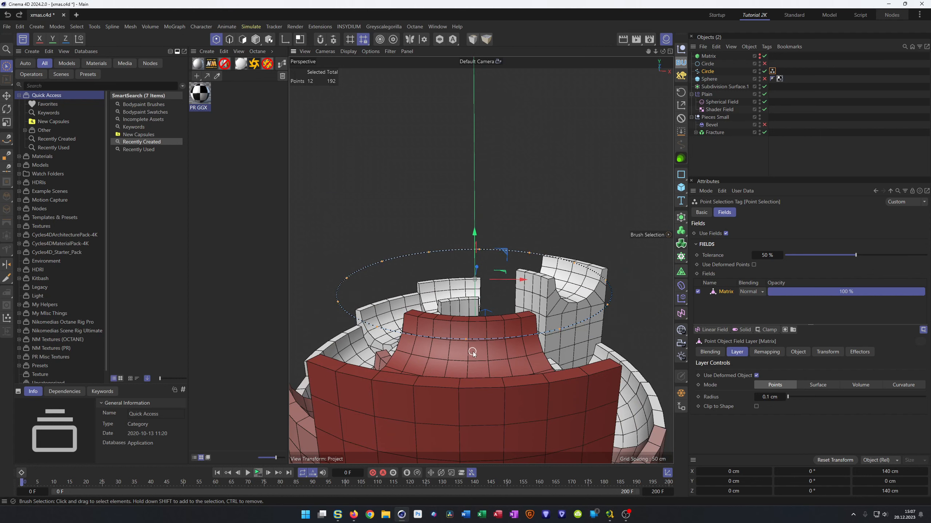
{"action": "scroll", "coordinate": [477, 347], "scroll_direction": "up", "scroll_amount": 2}
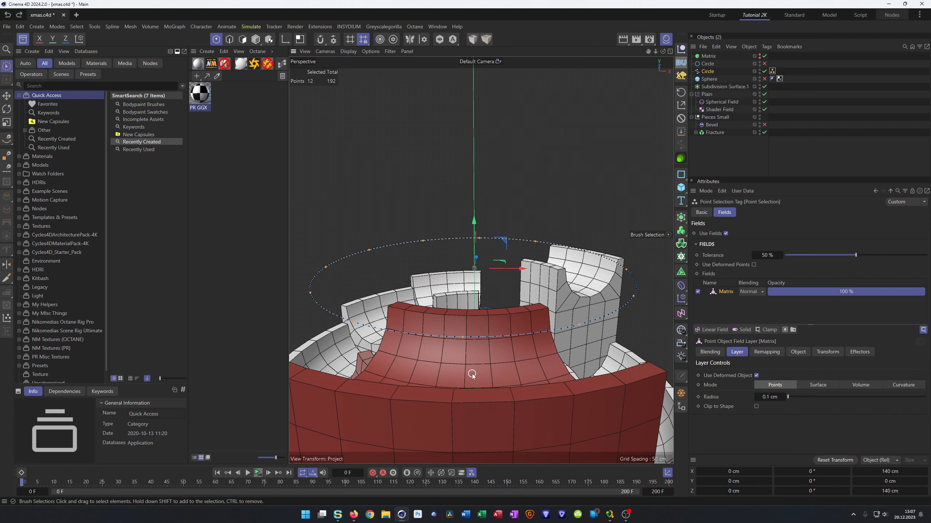
Step: Grow the circle's point selection, apply Soft Interpolation to it, and reselect only the points stored in the point selection tag
{"action": "key", "text": "u"}
{"action": "key", "text": "y"}
{"action": "right_click", "coordinate": [581, 111]}
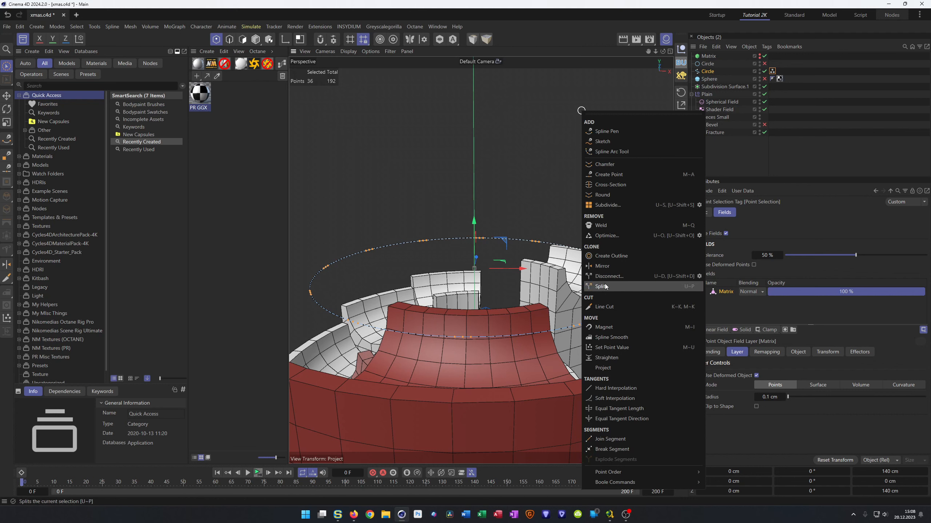
{"action": "left_click", "coordinate": [606, 398]}
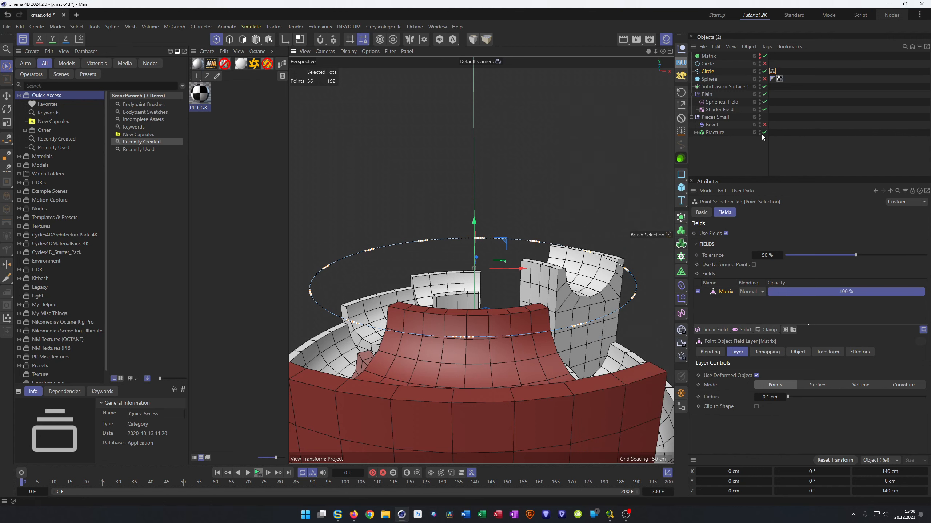
{"action": "double_click", "coordinate": [772, 72]}
Step: Try lowering the selected circle points to a Y position of -1 cm, inspect the dips up close, and undo the move
{"action": "left_click", "coordinate": [743, 484]}
{"action": "type", "text": "-1"}
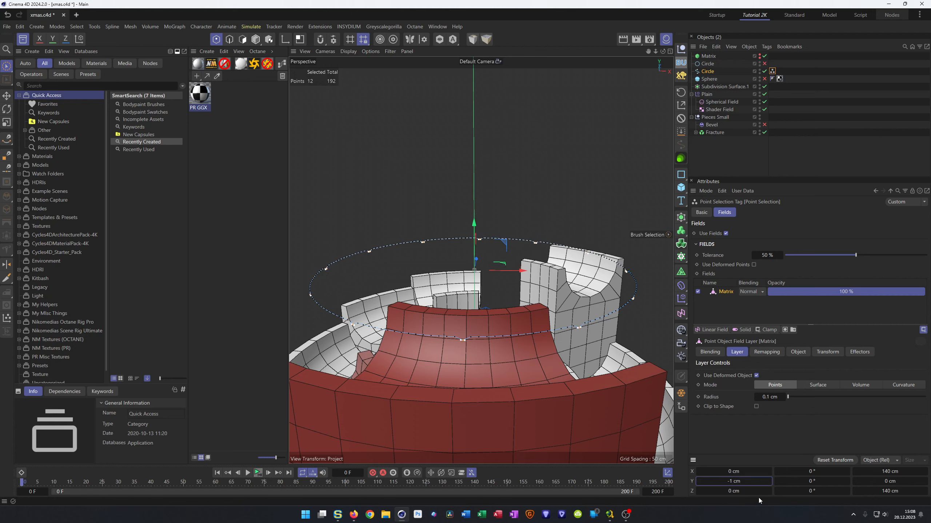
{"action": "key", "text": "Return"}
{"action": "scroll", "coordinate": [516, 328], "scroll_direction": "up", "scroll_amount": 5}
{"action": "scroll", "coordinate": [520, 326], "scroll_direction": "up", "scroll_amount": 4}
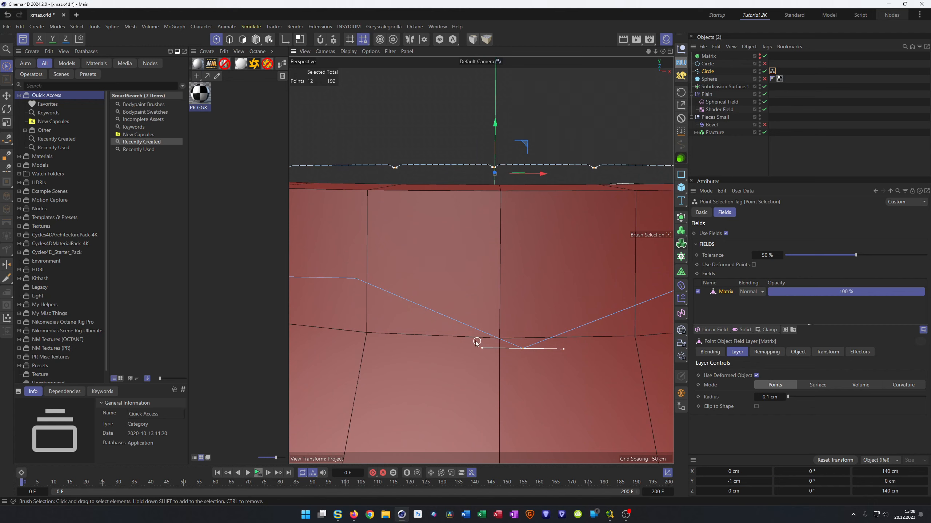
{"action": "scroll", "coordinate": [481, 344], "scroll_direction": "down", "scroll_amount": 4}
{"action": "scroll", "coordinate": [433, 341], "scroll_direction": "up", "scroll_amount": 3}
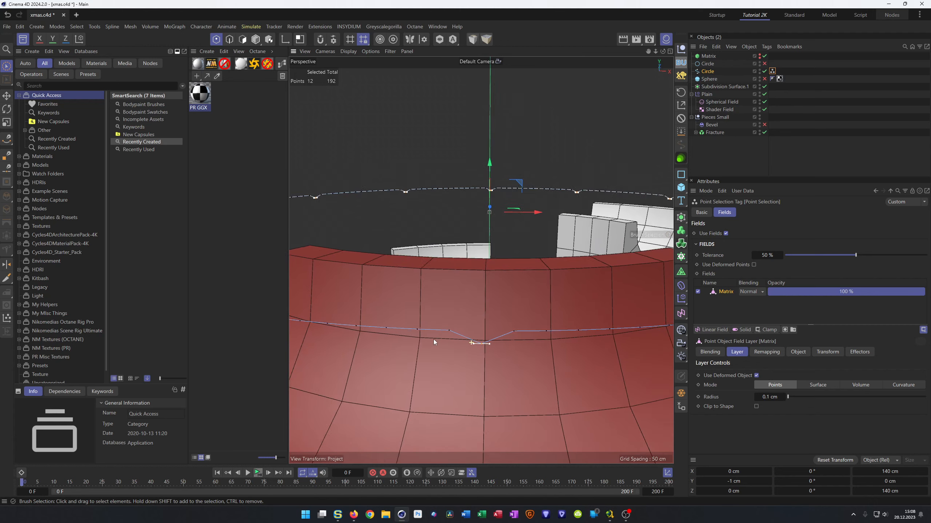
{"action": "key", "text": "ctrl+z"}
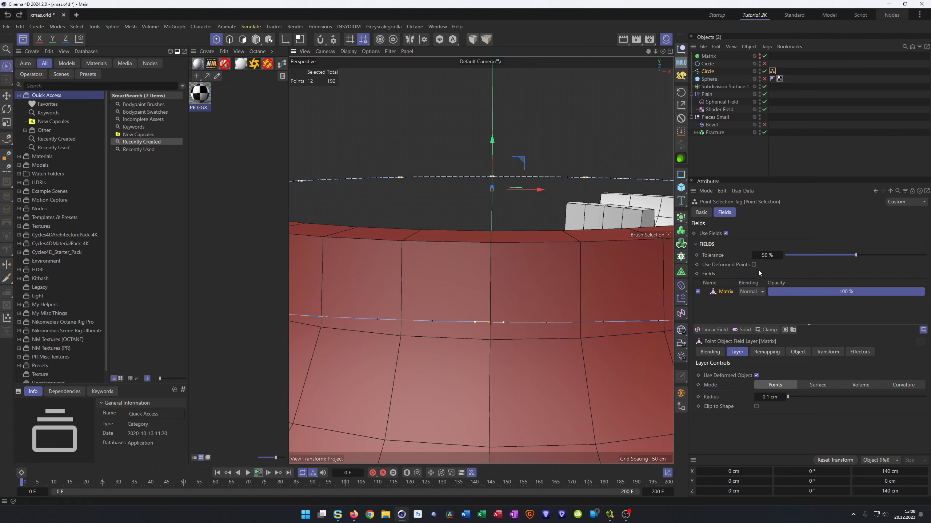
Step: Set the editable circle spline's intermediate points to Adaptive
{"action": "left_click", "coordinate": [717, 72]}
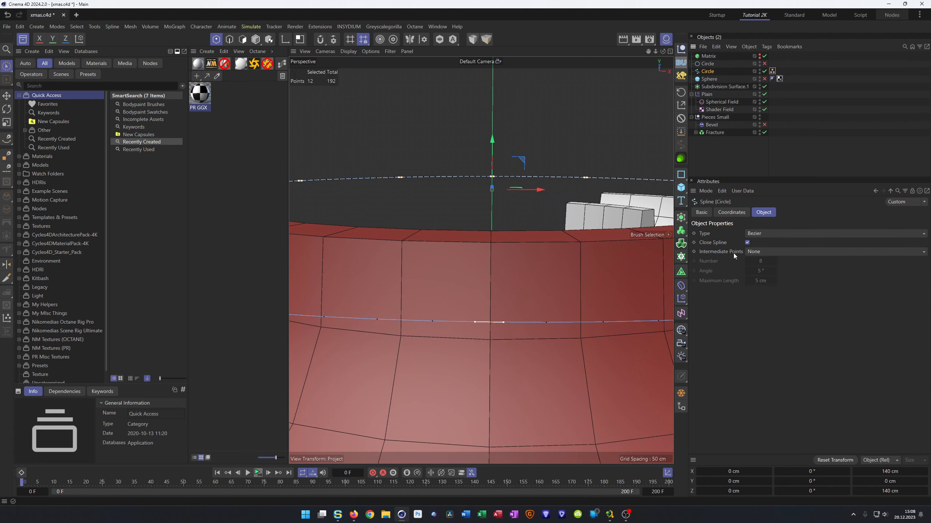
{"action": "left_click", "coordinate": [757, 252]}
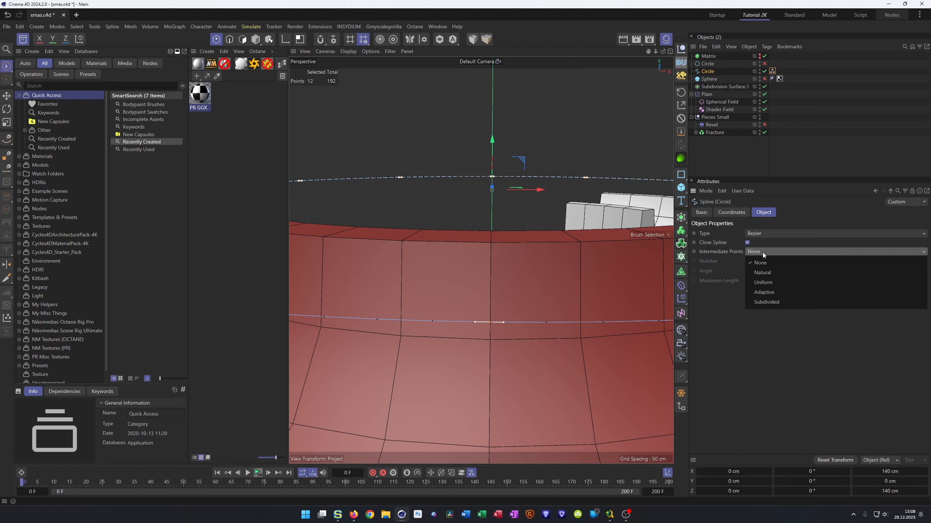
{"action": "left_click", "coordinate": [774, 292]}
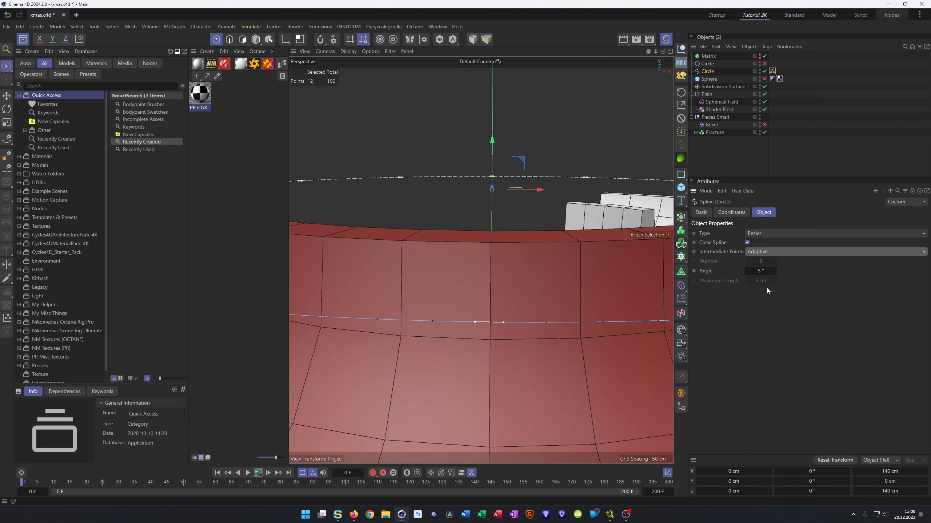
Step: Lower the selected circle points to a Y position of -1 cm and leave point editing
{"action": "left_click", "coordinate": [740, 483]}
{"action": "type", "text": "-1"}
{"action": "key", "text": "Return"}
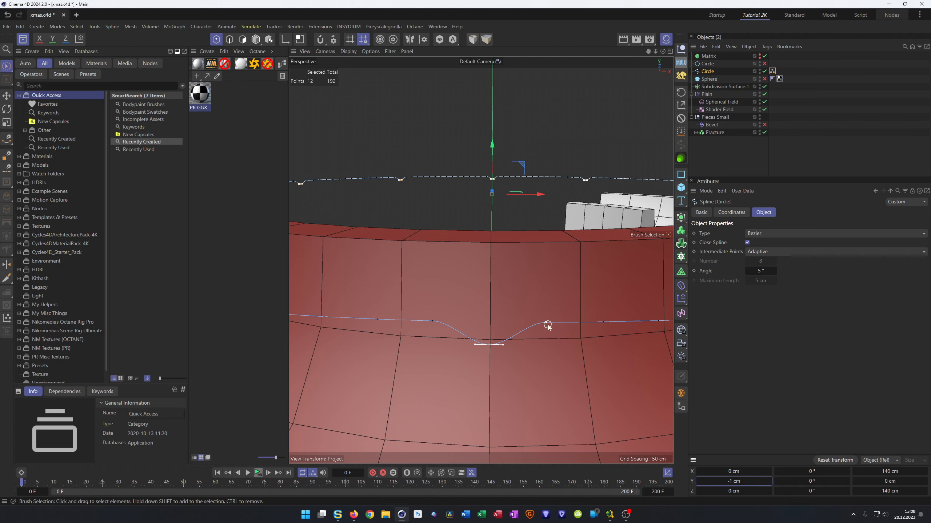
{"action": "right_click_drag", "start_coordinate": [455, 368], "coordinate": [382, 371], "text": "alt"}
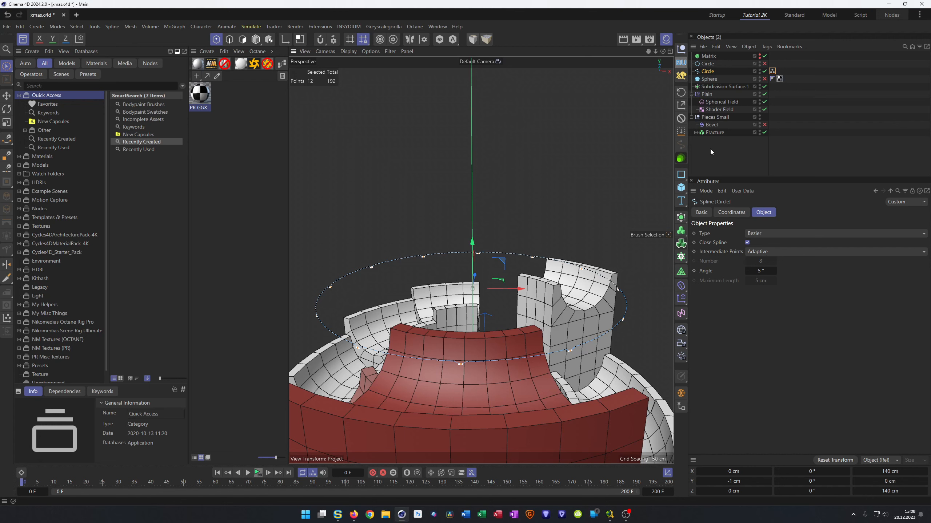
{"action": "key", "text": "Return"}
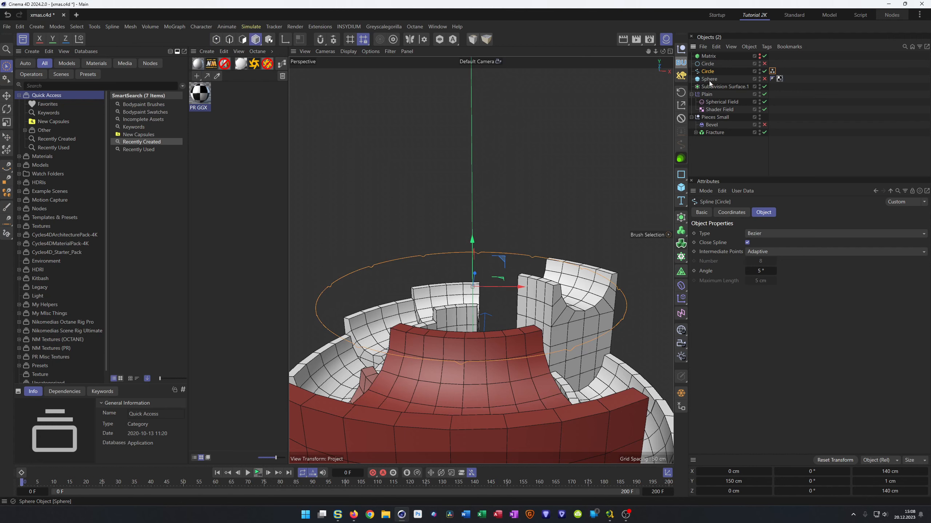
Step: Enable the sphere and add an Align to Spline tag to it
{"action": "left_click", "coordinate": [709, 78]}
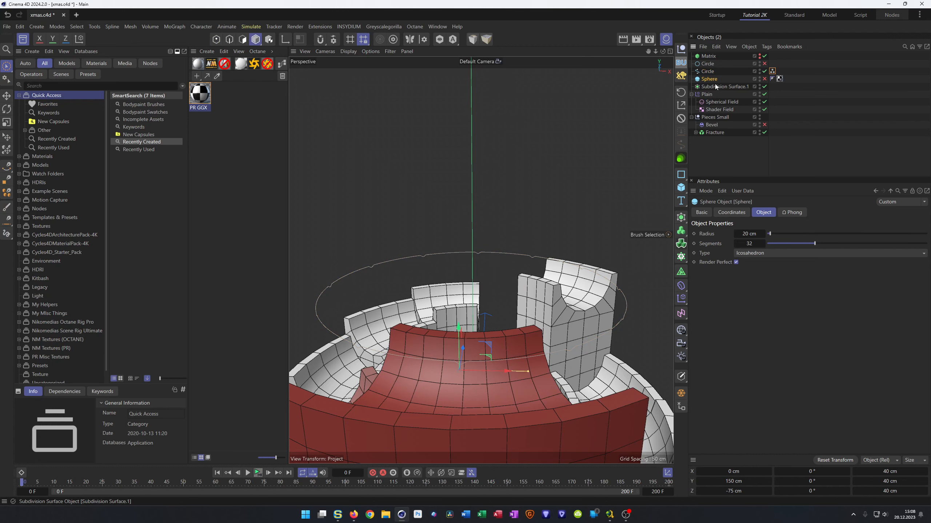
{"action": "left_click", "coordinate": [765, 79]}
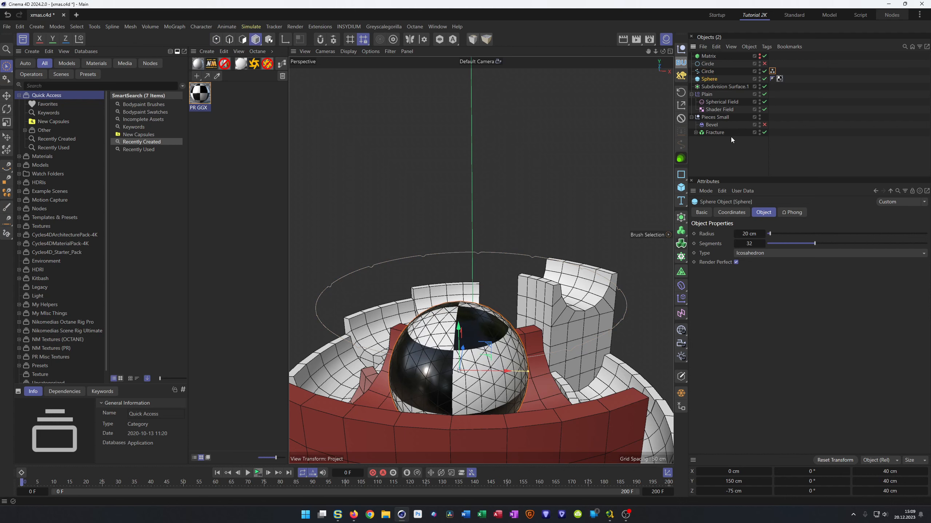
{"action": "right_click", "coordinate": [708, 81]}
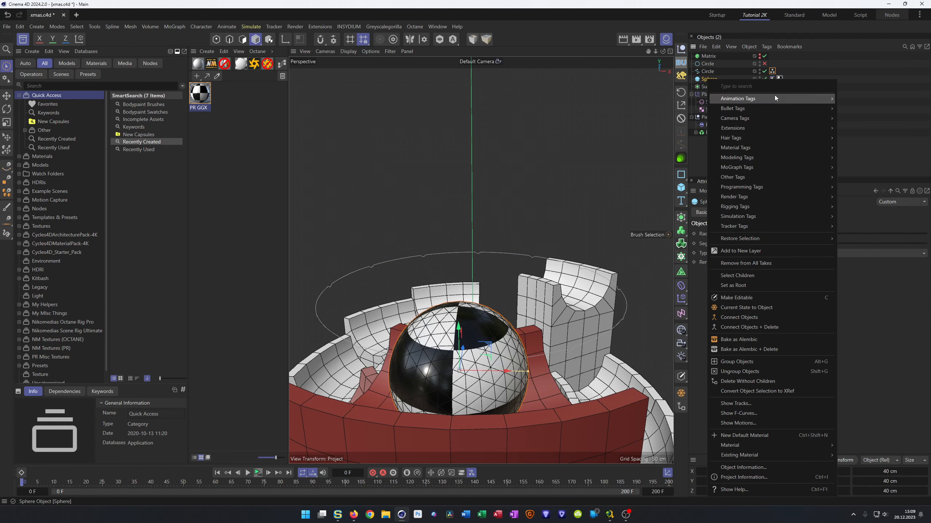
{"action": "mouse_move", "coordinate": [775, 98]}
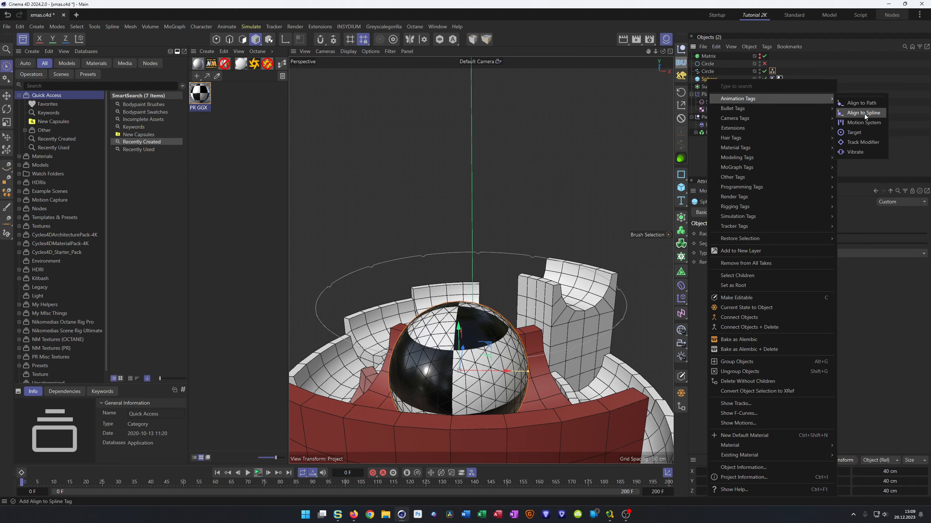
{"action": "left_click", "coordinate": [863, 113]}
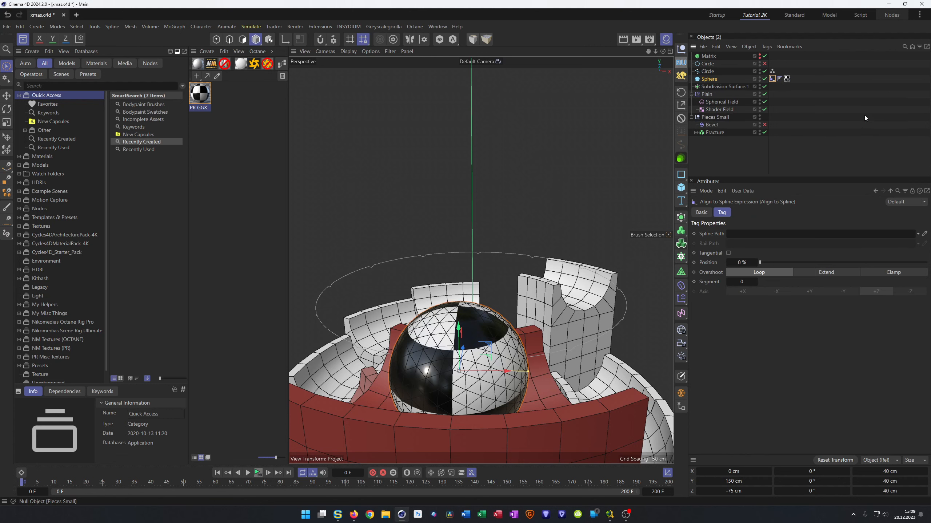
Step: Assign the editable circle spline as the Spline Path of the sphere's Align to Spline tag
{"action": "left_click", "coordinate": [706, 65]}
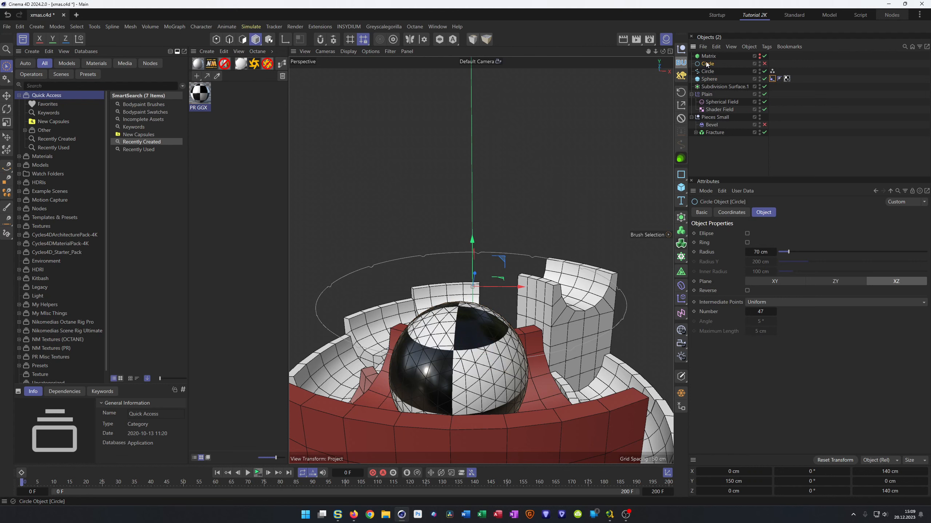
{"action": "left_click", "coordinate": [707, 72]}
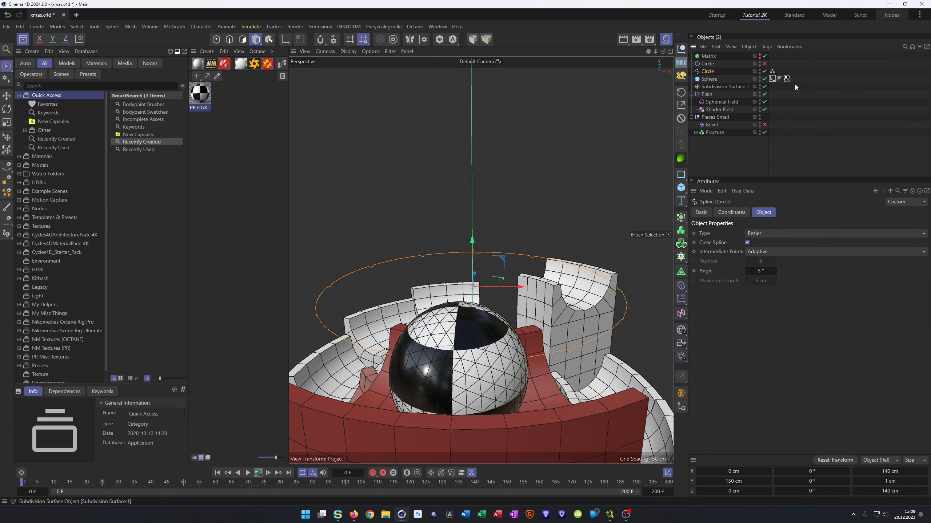
{"action": "left_click", "coordinate": [772, 79]}
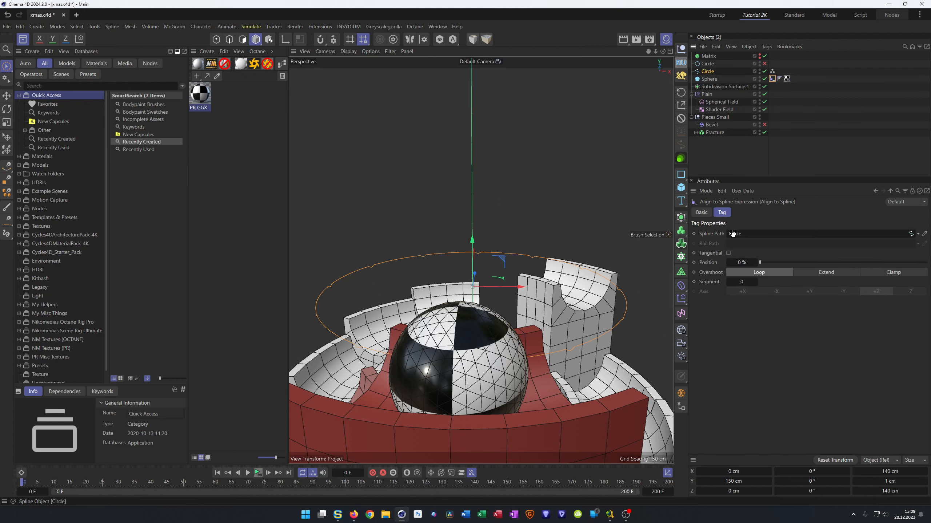
{"action": "scroll", "coordinate": [466, 319], "scroll_direction": "down", "scroll_amount": 3}
{"action": "middle_click_drag", "start_coordinate": [465, 319], "coordinate": [416, 273], "text": "alt"}
{"action": "left_click_drag", "start_coordinate": [416, 273], "coordinate": [474, 321], "text": "alt"}
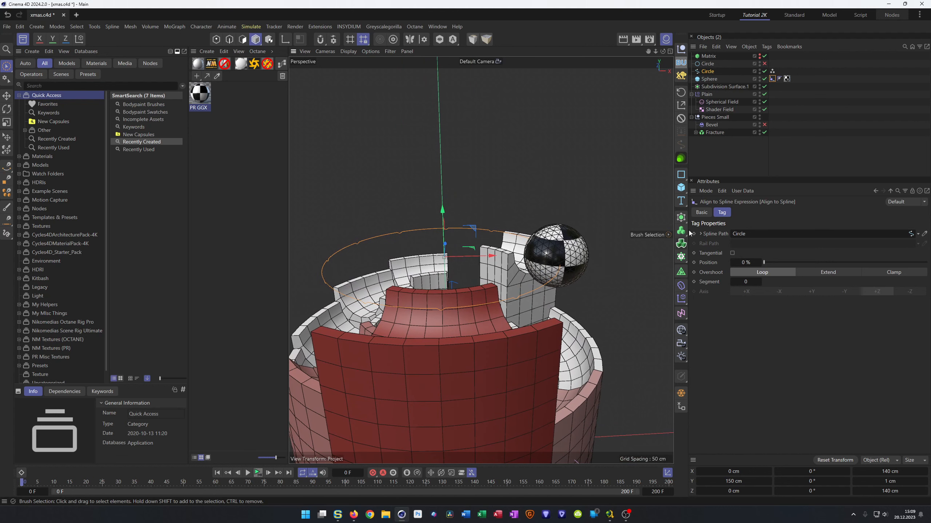
Step: Rotate the editable circle spline to a heading of -90° to bring the sphere to the front of the ring
{"action": "left_click", "coordinate": [708, 72]}
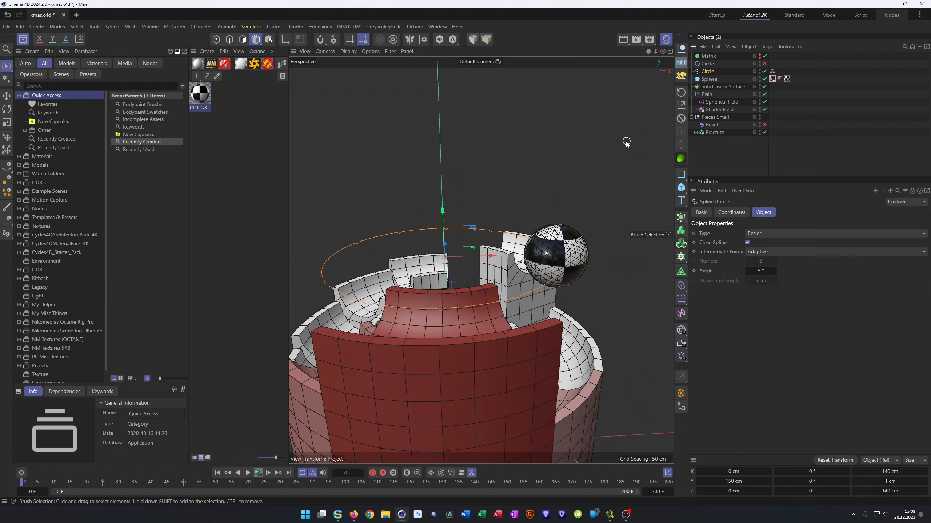
{"action": "key", "text": "r"}
{"action": "left_click_drag", "start_coordinate": [466, 267], "coordinate": [347, 289]}
{"action": "left_click_drag", "start_coordinate": [537, 290], "coordinate": [536, 284], "text": "alt"}
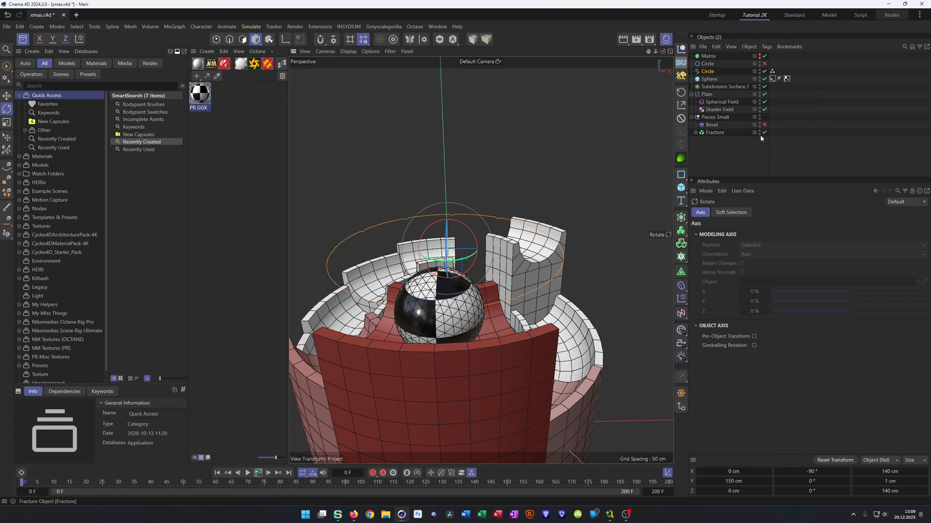
Step: Set the heading of the circle spline's axis to 0° by editing only the axis, keeping the spline points in place
{"action": "left_click", "coordinate": [285, 40]}
{"action": "left_click", "coordinate": [811, 472]}
{"action": "type", "text": "0"}
{"action": "key", "text": "Return"}
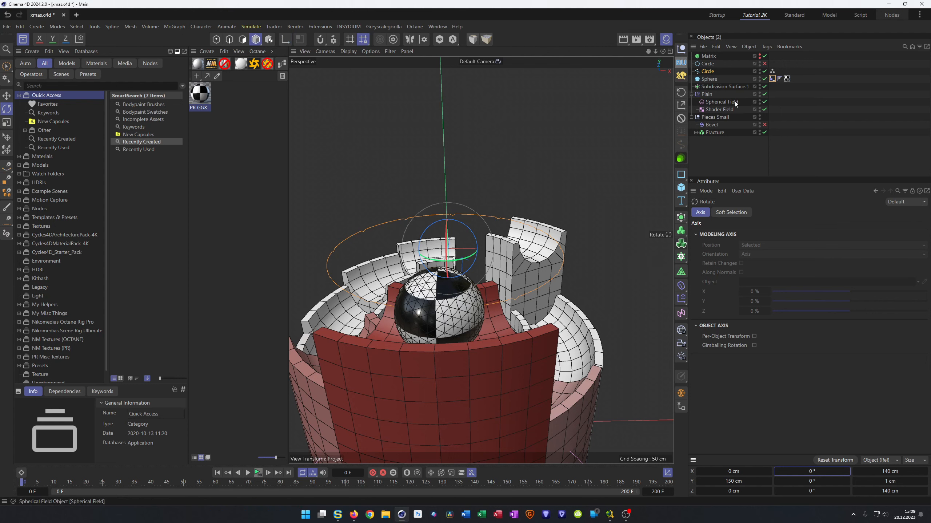
Step: Keyframe the Align to Spline position from 0% at the first frame to 100% at the end of the timeline, and preview the animation
{"action": "left_click", "coordinate": [772, 79]}
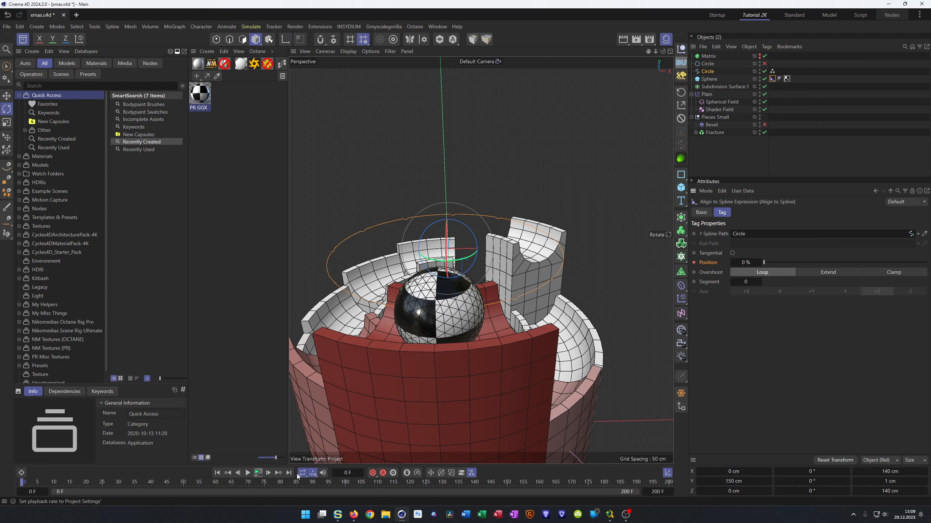
{"action": "type", "text": "100"}
{"action": "key", "text": "Return"}
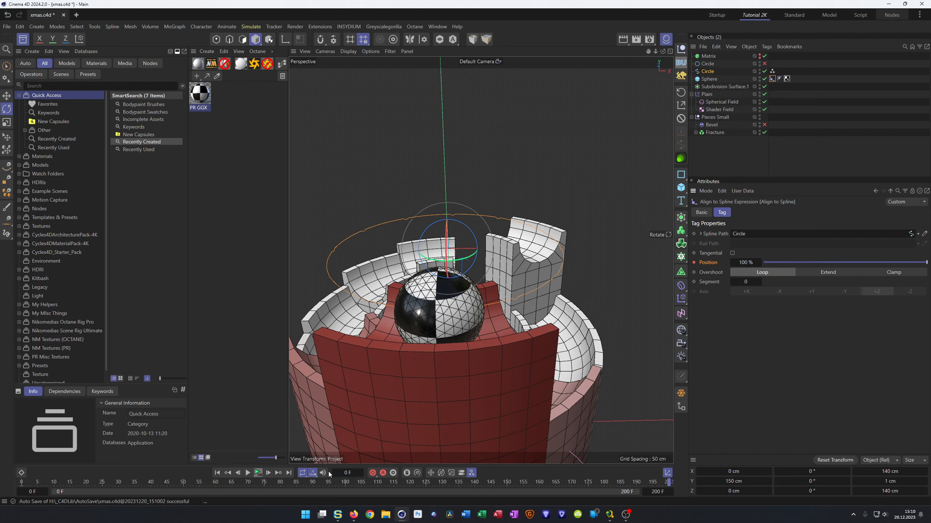
{"action": "left_click", "coordinate": [257, 475]}
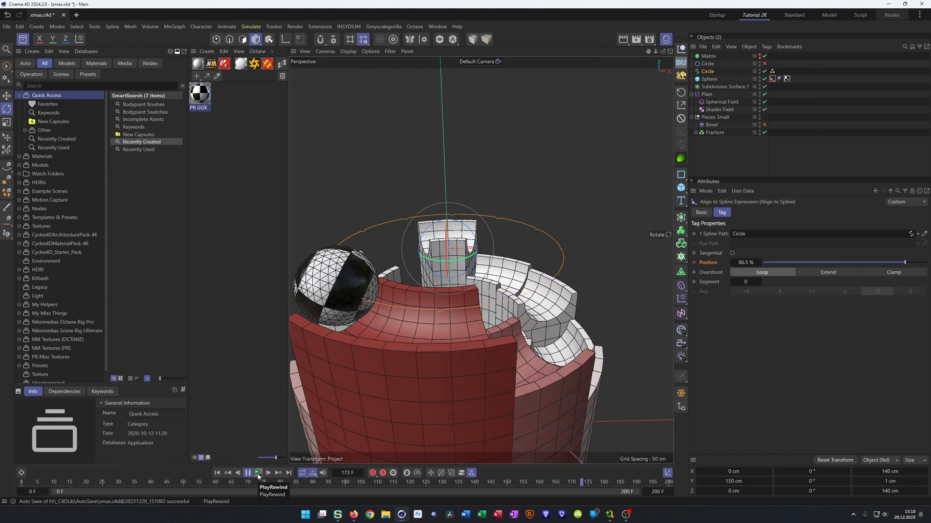
{"action": "left_click", "coordinate": [257, 474]}
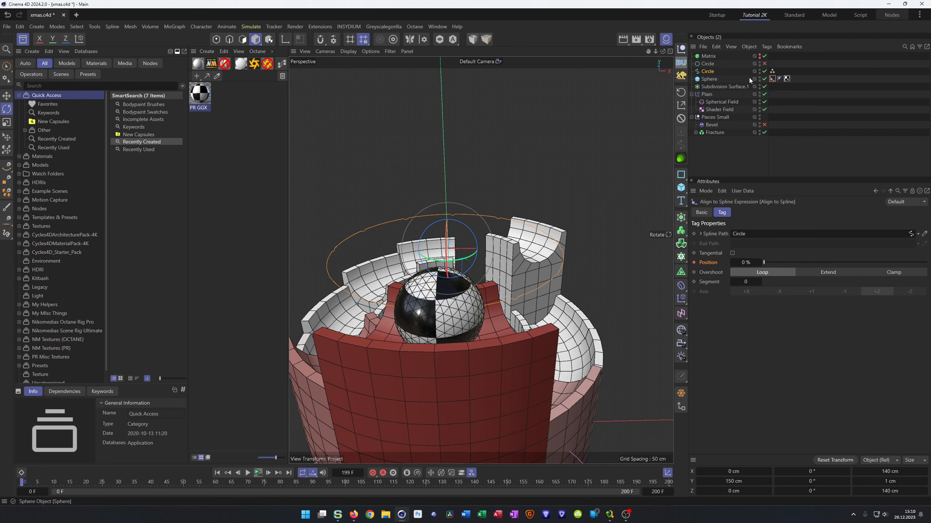
Step: Keyframe the circle spline's heading from 0° at the first frame to -360° at the end of the timeline, and play the animation
{"action": "left_click", "coordinate": [708, 72]}
{"action": "left_click", "coordinate": [734, 212]}
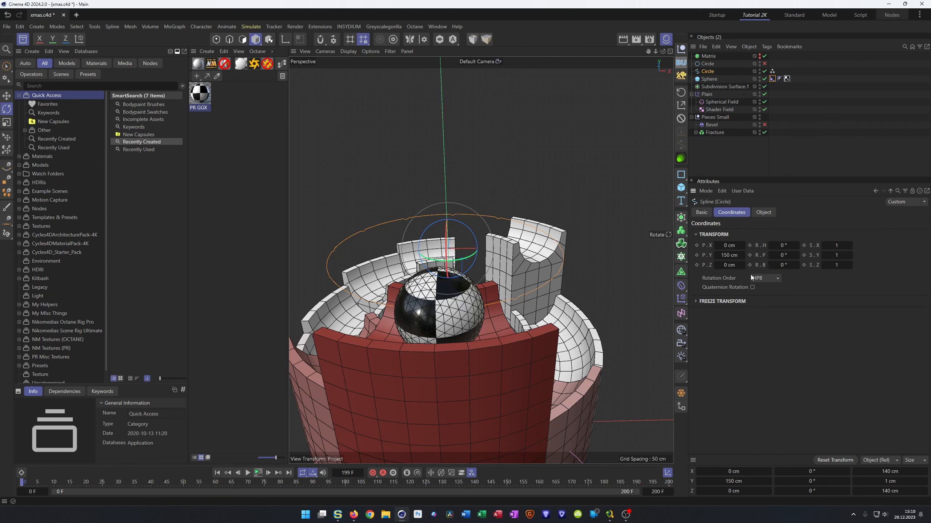
{"action": "left_click_drag", "start_coordinate": [782, 248], "coordinate": [766, 248]}
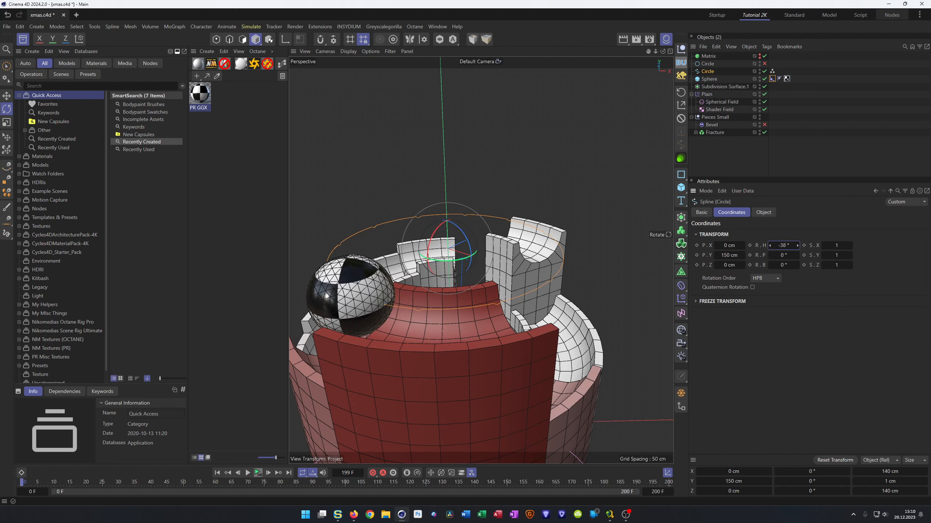
{"action": "right_click", "coordinate": [798, 246]}
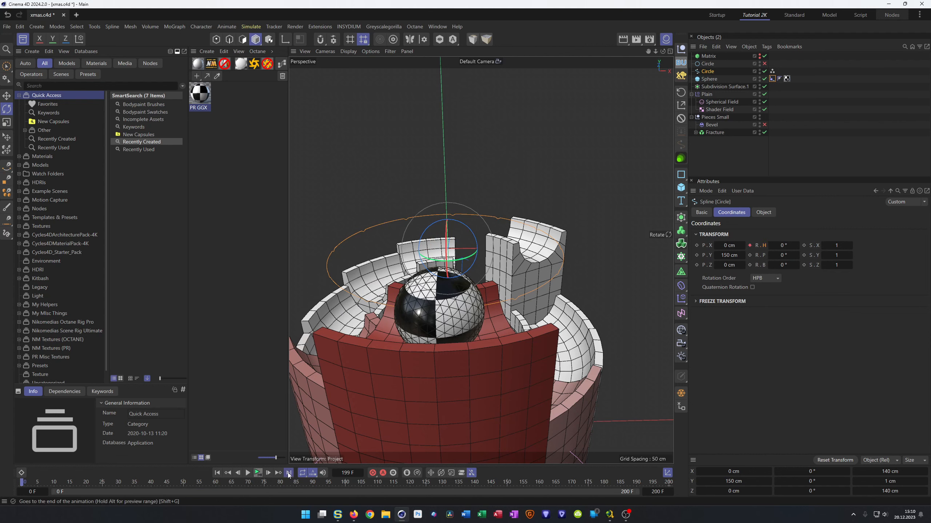
{"action": "type", "text": "-360"}
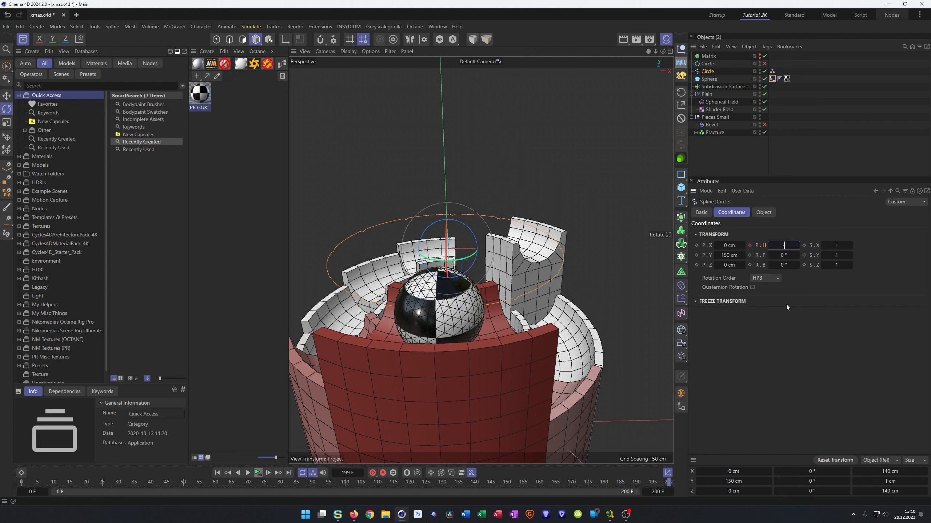
{"action": "key", "text": "Return"}
{"action": "left_click", "coordinate": [258, 473]}
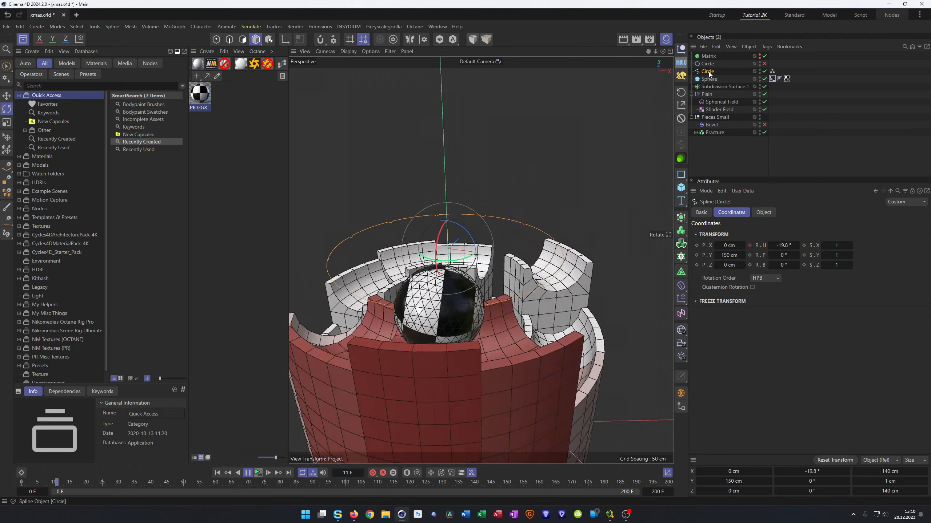
Step: Change the Align to Spline position keyframe at the first frame to 0.5%
{"action": "left_click", "coordinate": [772, 79]}
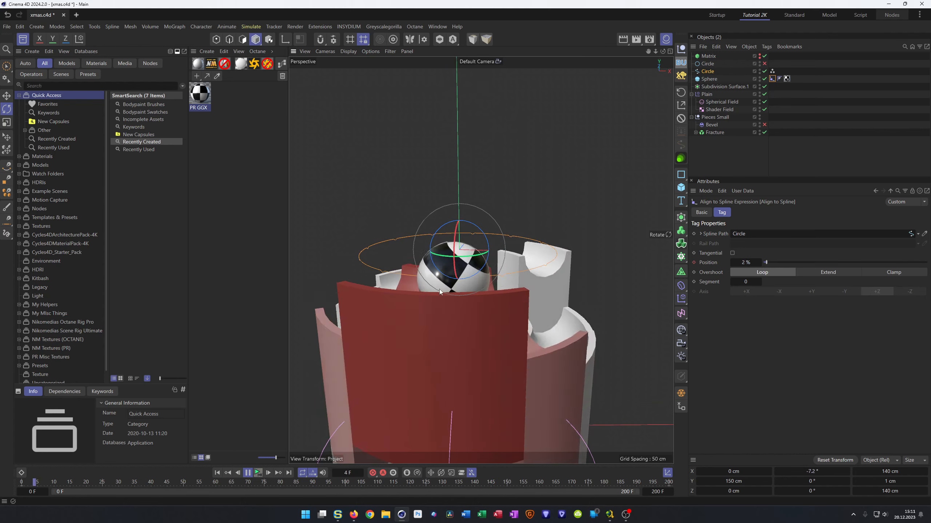
{"action": "left_click", "coordinate": [248, 473]}
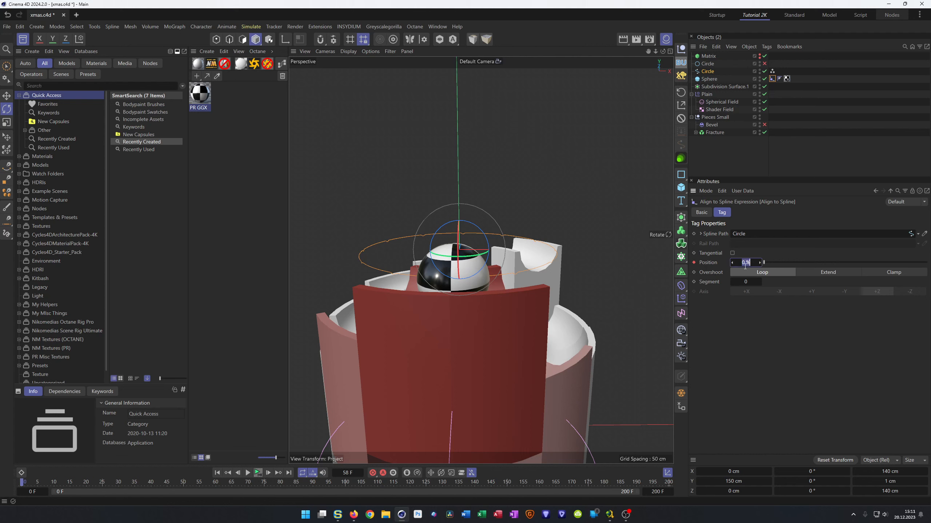
{"action": "type", "text": "1"}
{"action": "key", "text": "Return"}
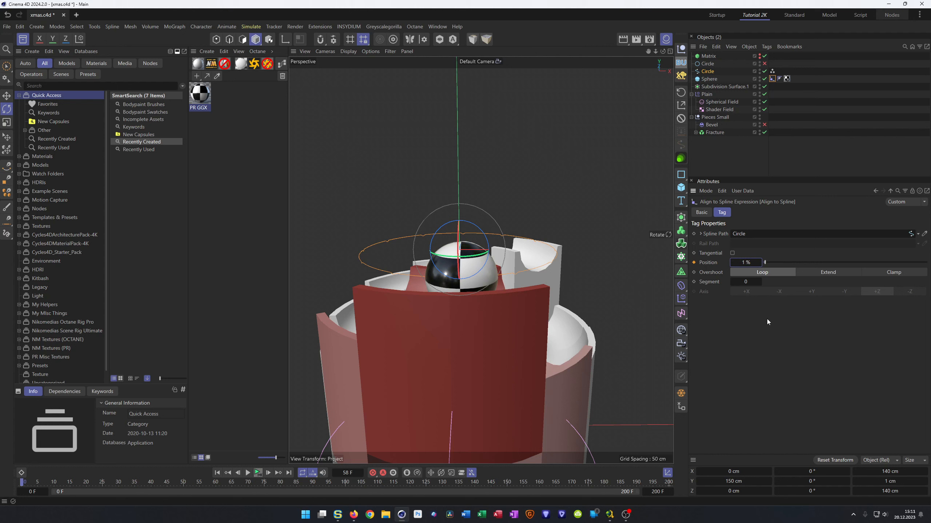
{"action": "left_click", "coordinate": [747, 264]}
{"action": "type", "text": "0.5"}
{"action": "key", "text": "Return"}
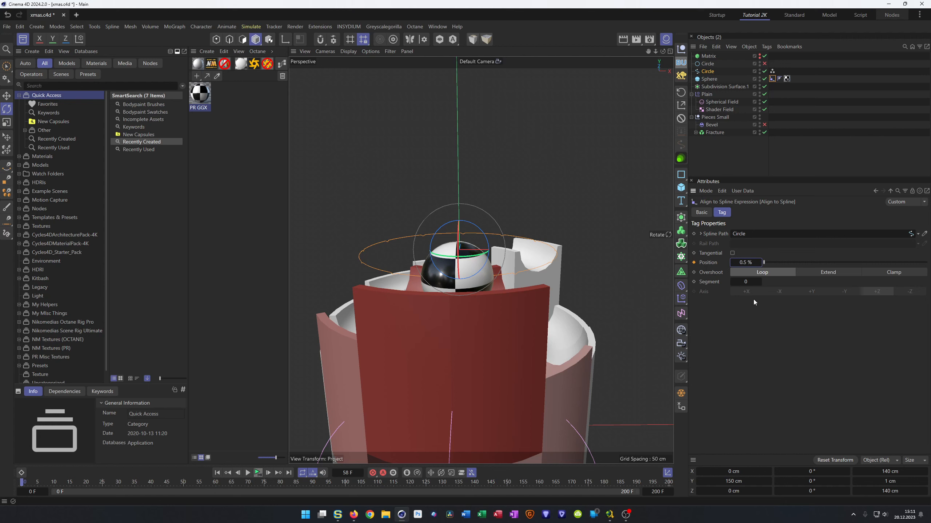
{"action": "left_click", "coordinate": [694, 263]}
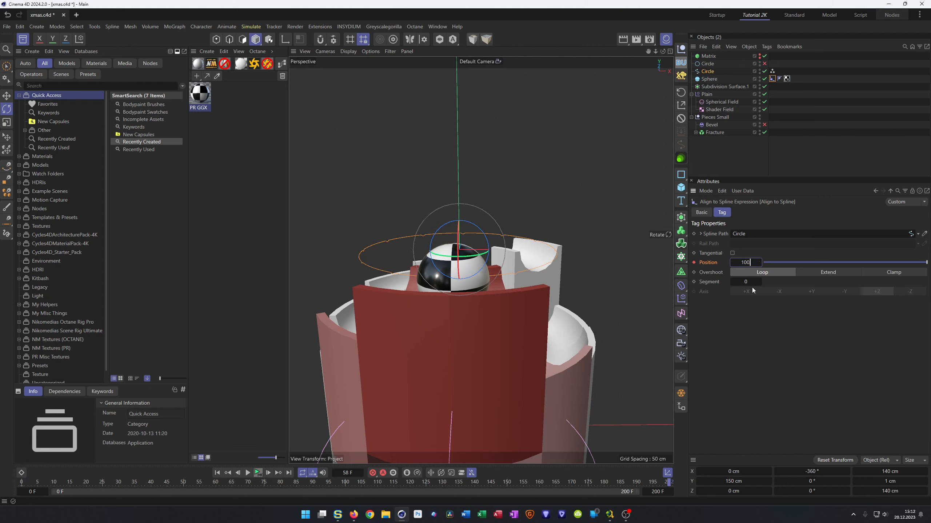
Step: Keyframe the Align to Spline position at 100.5% at the last frame and play the animation to check how the sphere rolls
{"action": "key", "text": "Return"}
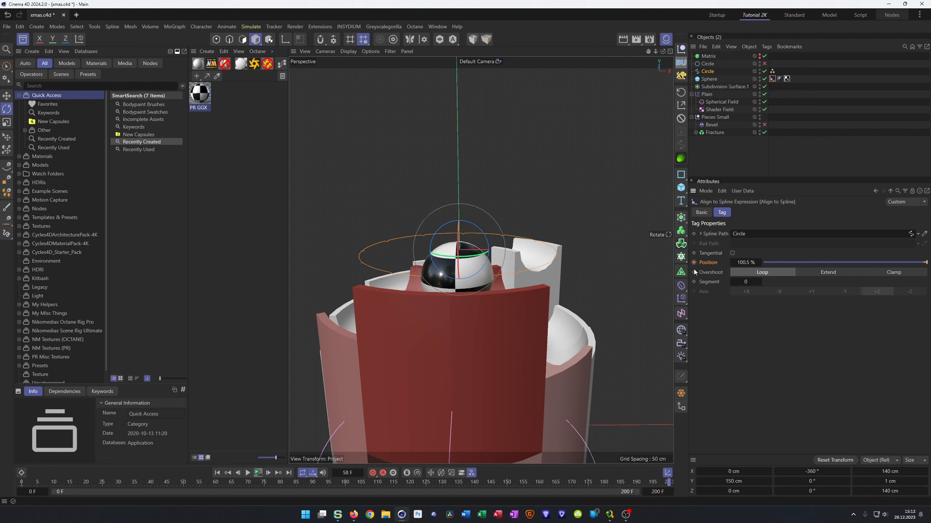
{"action": "left_click", "coordinate": [258, 473]}
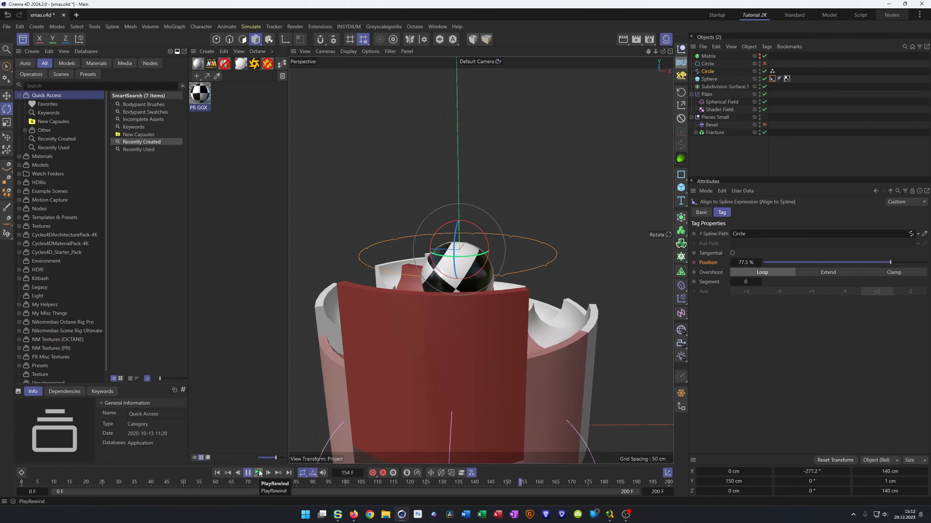
{"action": "left_click", "coordinate": [259, 470]}
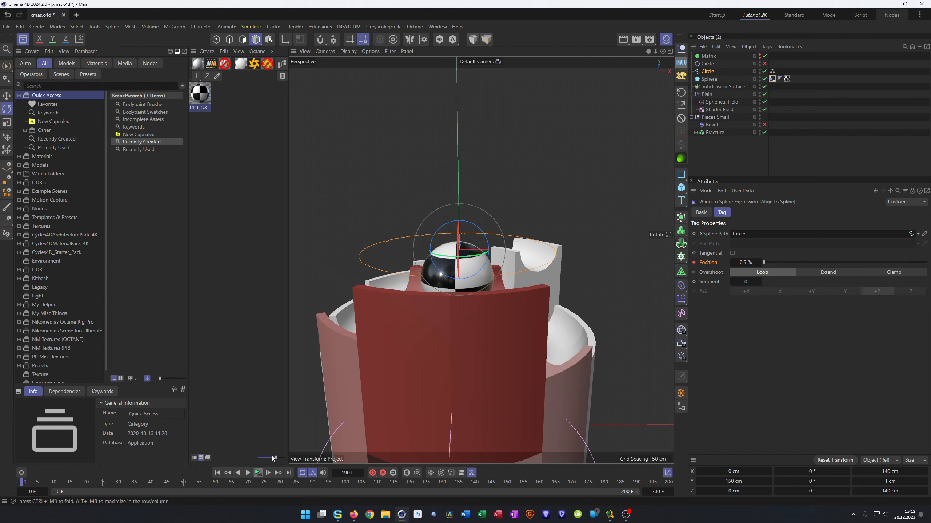
{"action": "left_click_drag", "start_coordinate": [445, 279], "coordinate": [405, 250], "text": "alt"}
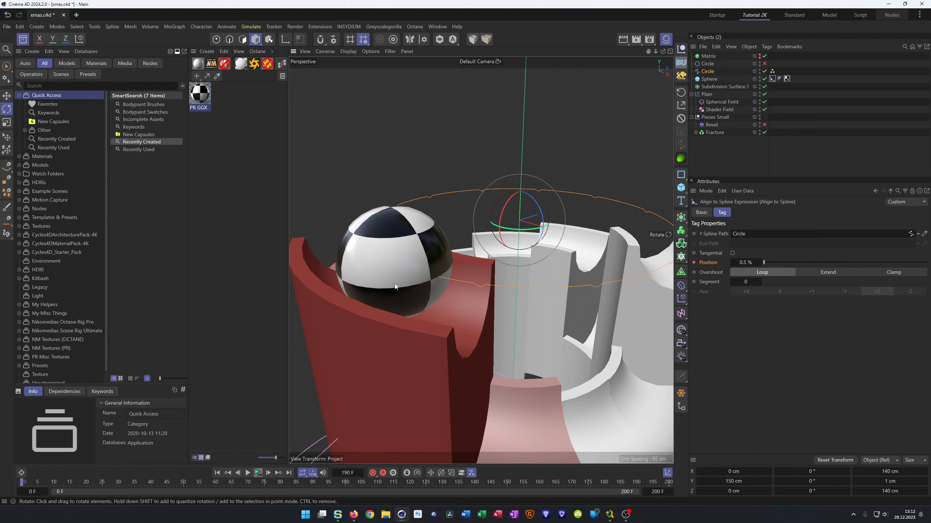
{"action": "left_click", "coordinate": [257, 474]}
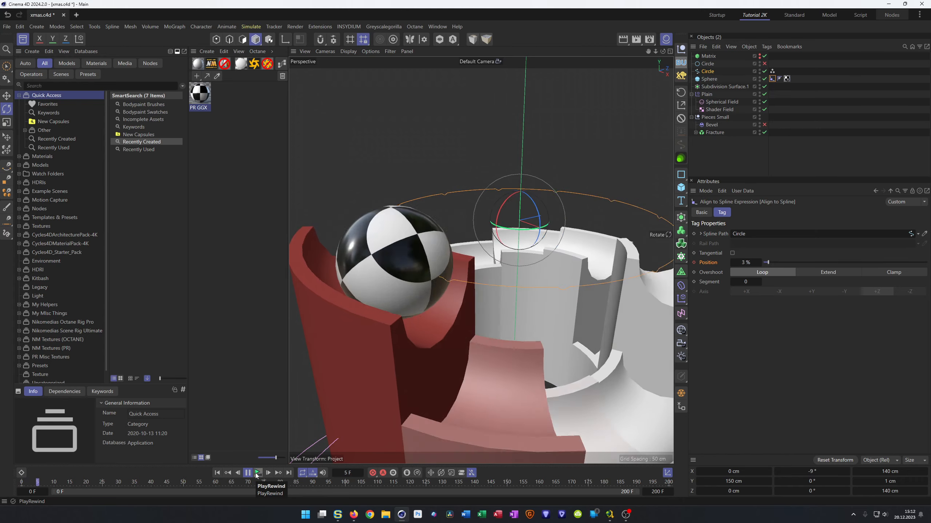
{"action": "left_click", "coordinate": [257, 473]}
Step: Enable the Bevel deformer and put the Pieces Small null inside a new Subdivision Surface
{"action": "right_click_drag", "start_coordinate": [429, 346], "coordinate": [390, 358], "text": "alt"}
{"action": "left_click_drag", "start_coordinate": [390, 358], "coordinate": [407, 331], "text": "alt"}
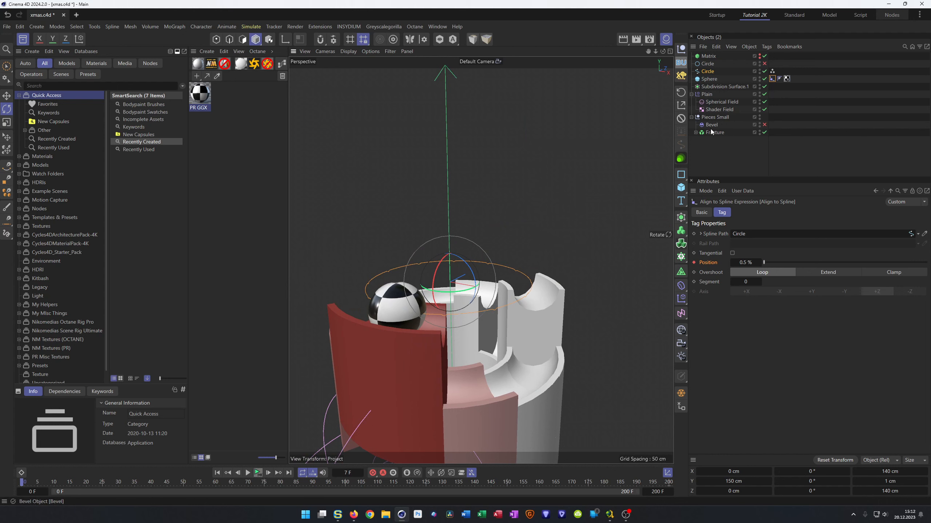
{"action": "left_click", "coordinate": [764, 125]}
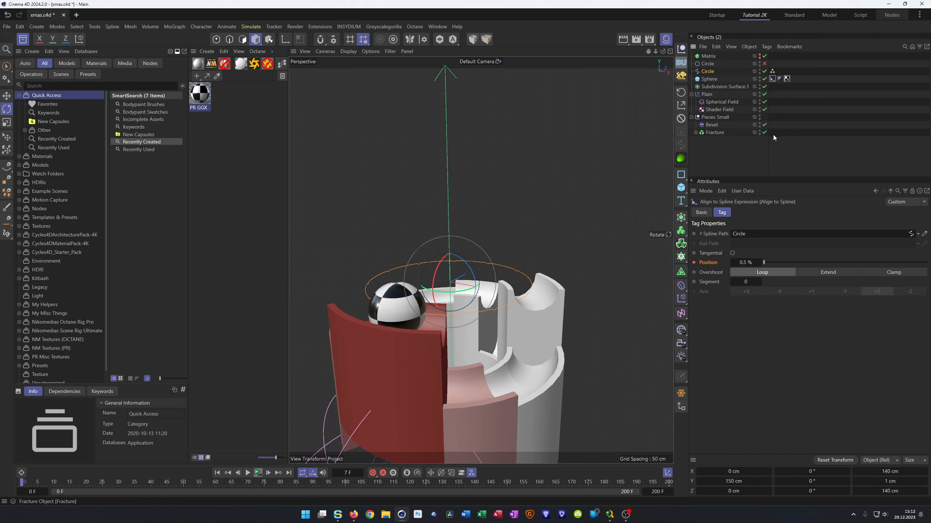
{"action": "left_click", "coordinate": [712, 118]}
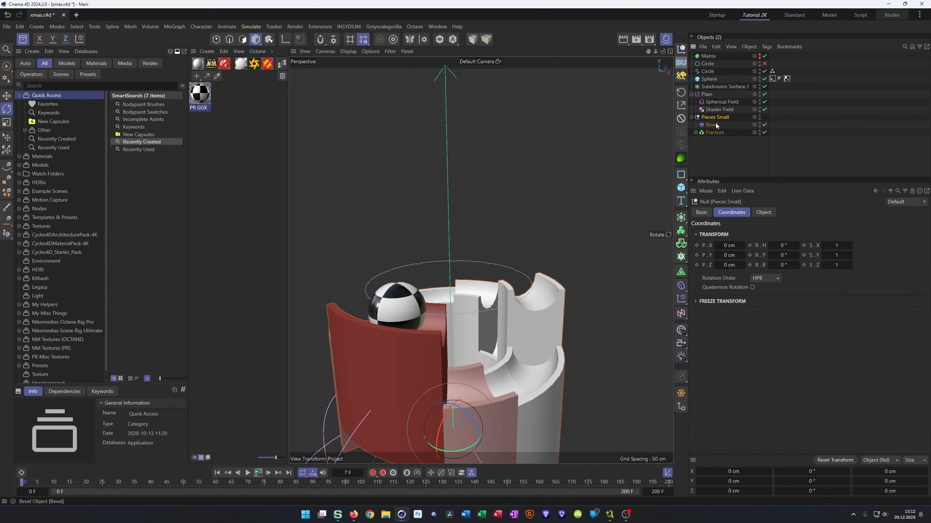
{"action": "left_click", "coordinate": [682, 217], "text": "alt"}
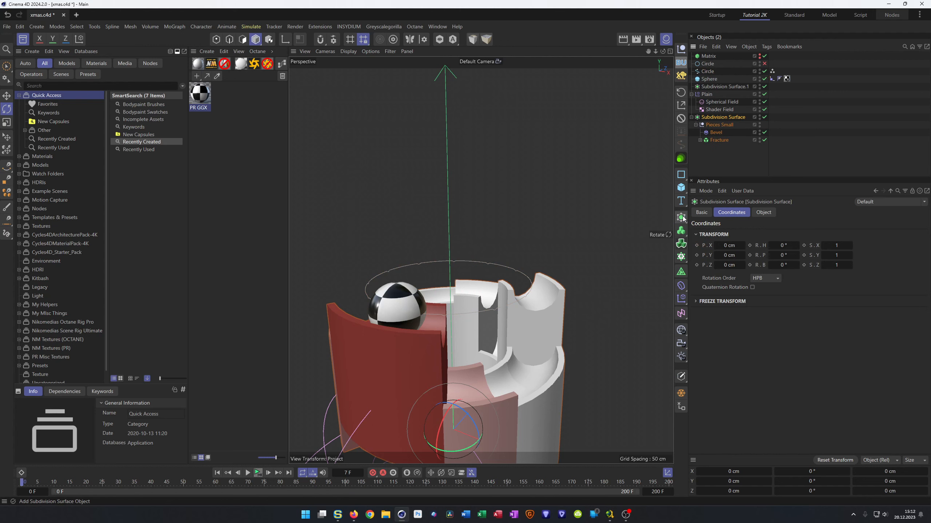
Step: Play the animation to check the smoothed ring segments moving with the sphere
{"action": "mouse_move", "coordinate": [439, 319]}
{"action": "left_mouse_down", "text": "alt"}
{"action": "mouse_move", "coordinate": [429, 306]}
{"action": "mouse_move", "coordinate": [440, 331]}
{"action": "left_mouse_up", "text": "alt"}
{"action": "left_click", "coordinate": [258, 474]}
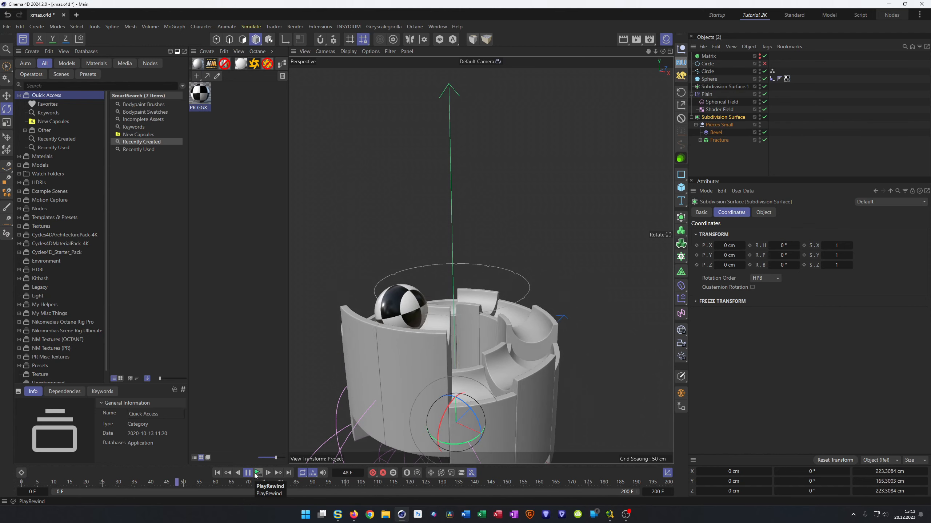
{"action": "left_click", "coordinate": [259, 472]}
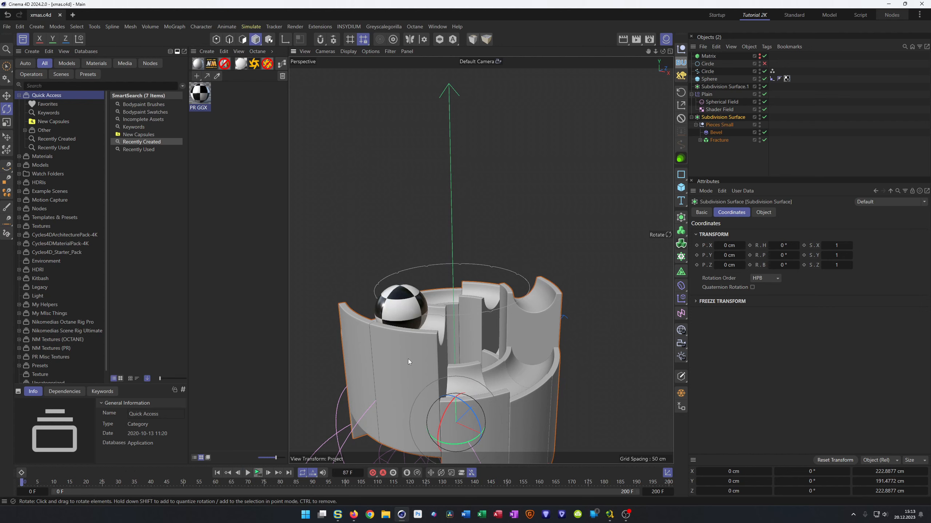
Step: Delete the PR GGX checkerboard material tag from the sphere
{"action": "scroll", "coordinate": [415, 269], "scroll_direction": "down", "scroll_amount": 5}
{"action": "left_click_drag", "start_coordinate": [415, 268], "coordinate": [480, 260], "text": "alt"}
{"action": "middle_click_drag", "start_coordinate": [479, 260], "coordinate": [510, 245], "text": "alt"}
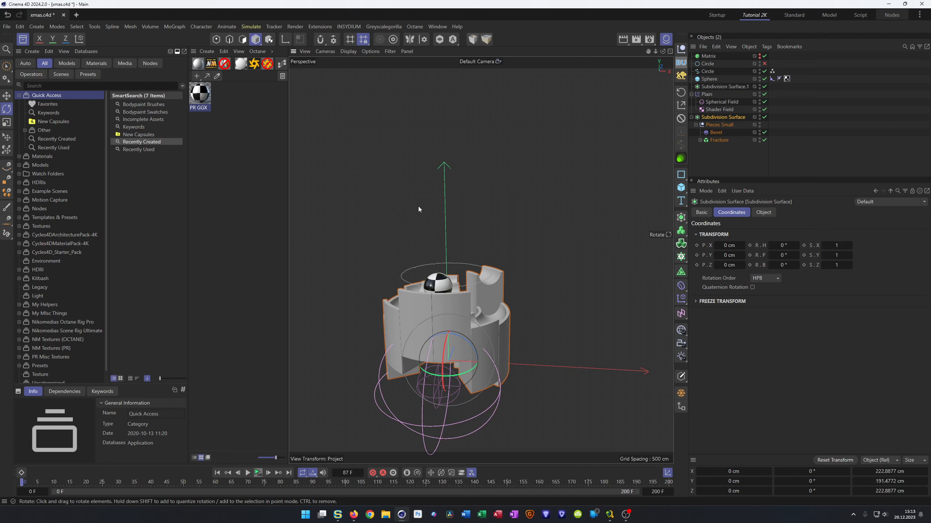
{"action": "left_click", "coordinate": [198, 93]}
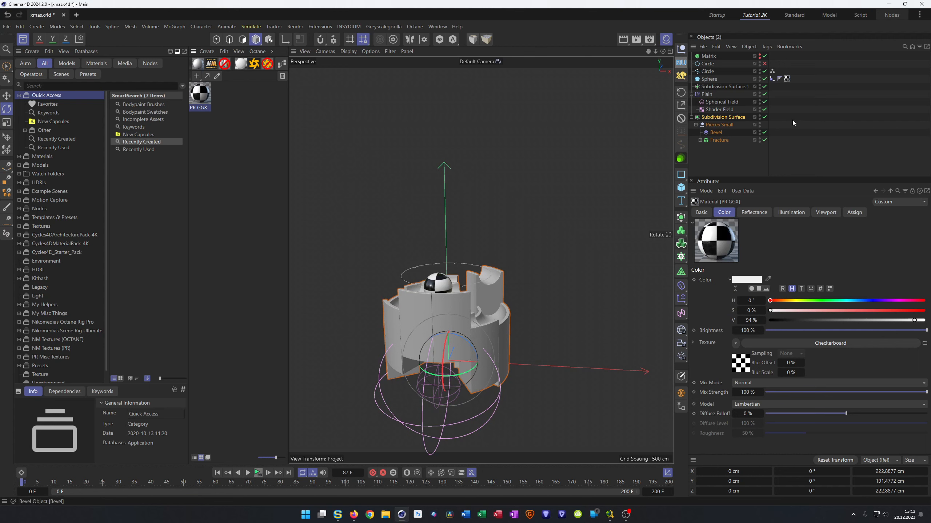
{"action": "left_click", "coordinate": [787, 78]}
{"action": "key", "text": "Delete"}
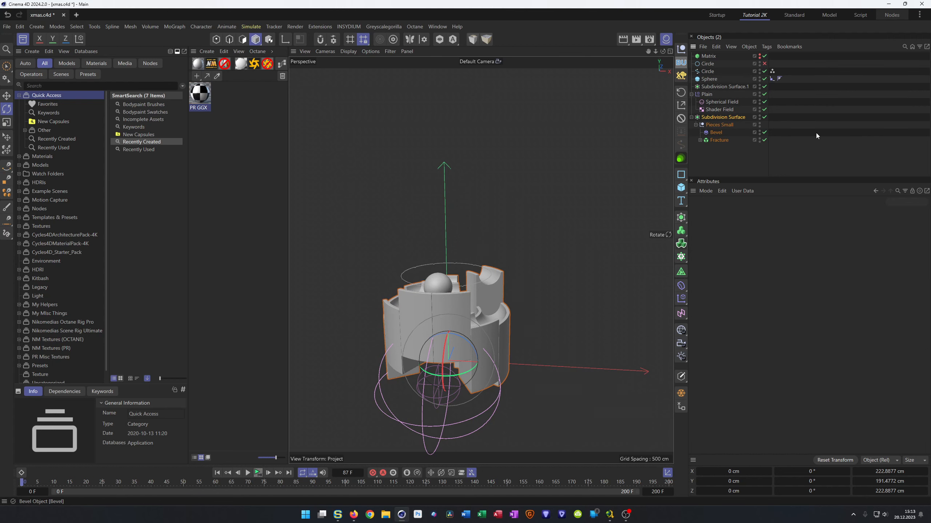
Step: Replace the Checkerboard shader in the PR GGX material's color texture with the Christmas pattern image 883315.jpg
{"action": "double_click", "coordinate": [199, 94]}
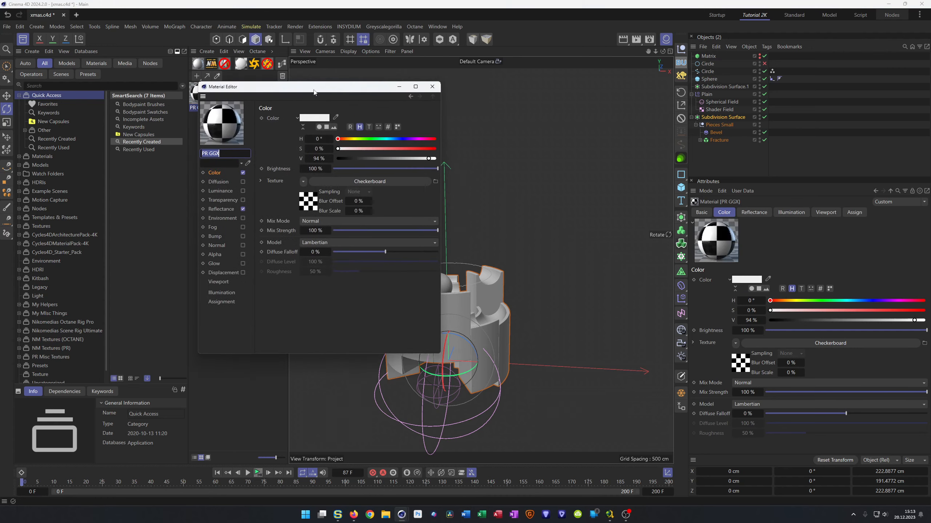
{"action": "left_click_drag", "start_coordinate": [307, 89], "coordinate": [493, 144]}
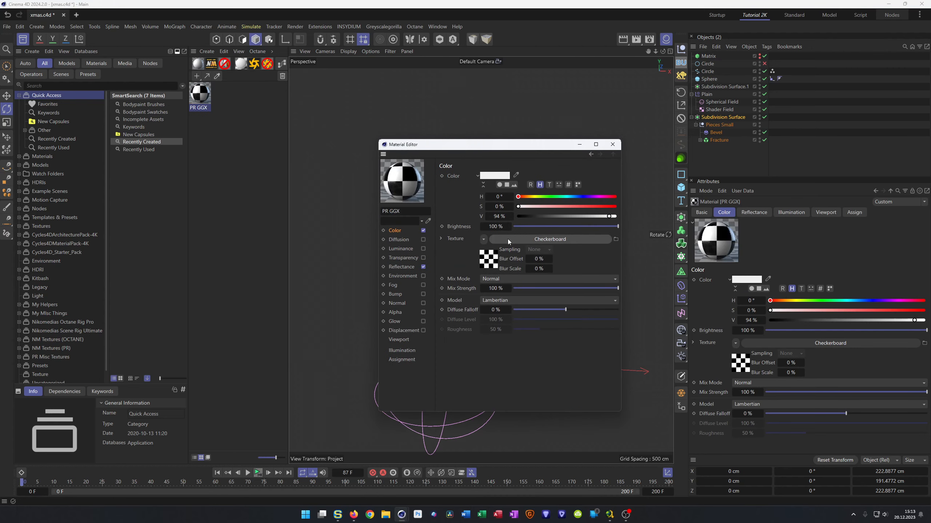
{"action": "left_click", "coordinate": [484, 239]}
{"action": "left_click", "coordinate": [503, 261]}
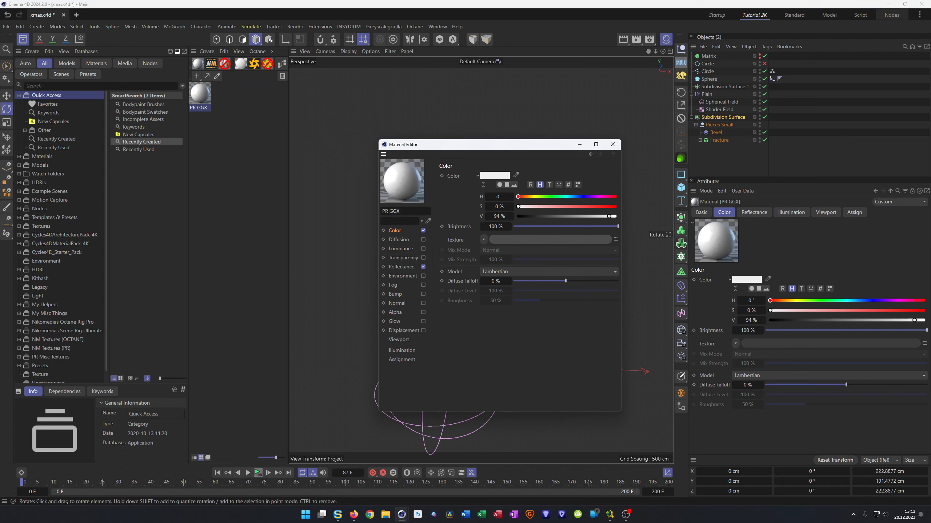
{"action": "left_click_drag", "start_coordinate": [488, 239], "coordinate": [491, 238]}
{"action": "left_click", "coordinate": [514, 286]}
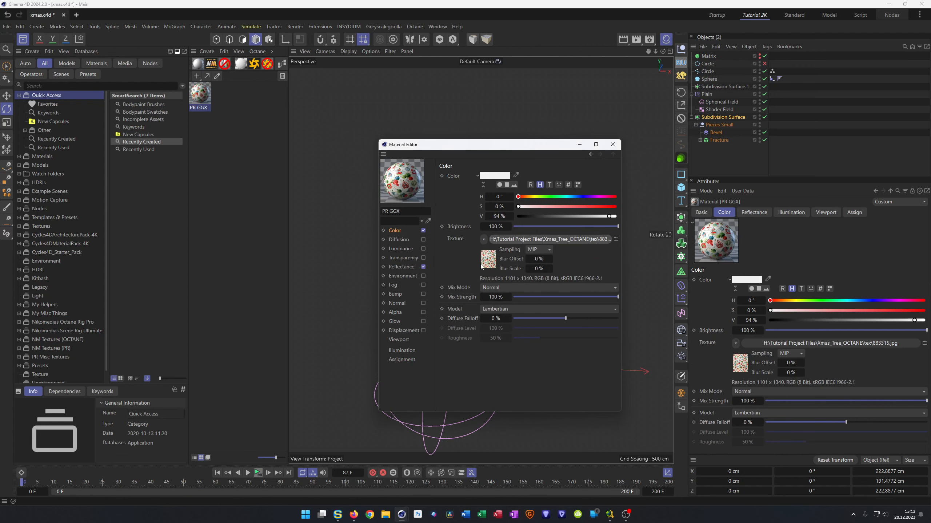
Step: Expand the Fracture object and apply the PR GGX material to the Boole 3 ring segment
{"action": "left_click_drag", "start_coordinate": [487, 150], "coordinate": [188, 176]}
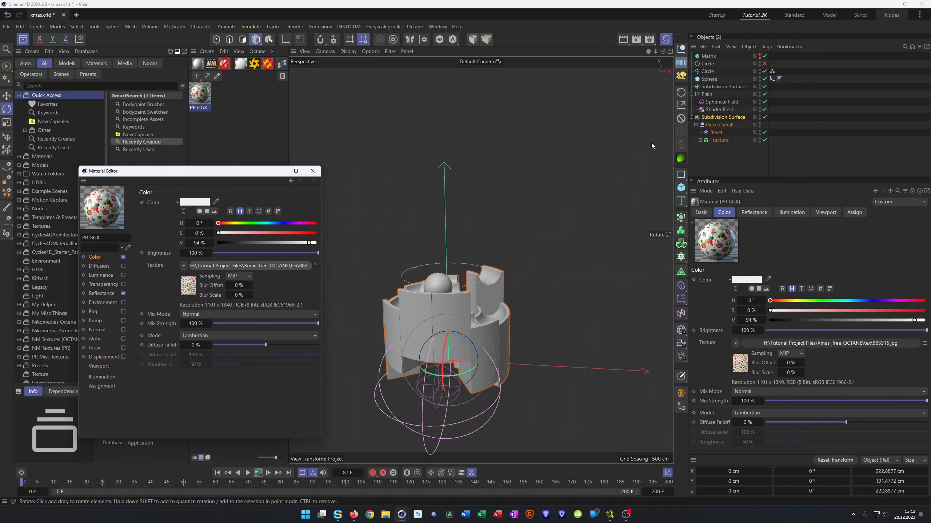
{"action": "left_click", "coordinate": [700, 144]}
{"action": "left_click", "coordinate": [700, 141]}
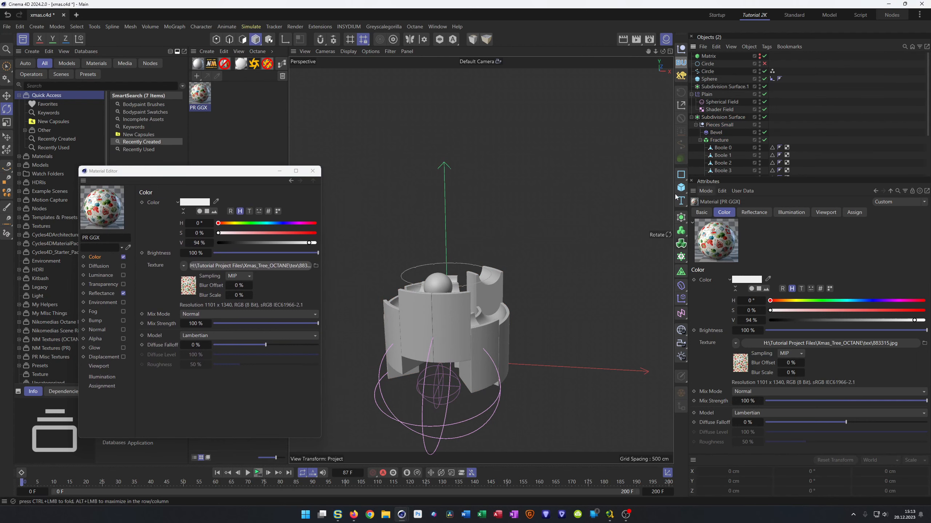
{"action": "left_click_drag", "start_coordinate": [200, 93], "coordinate": [446, 310]}
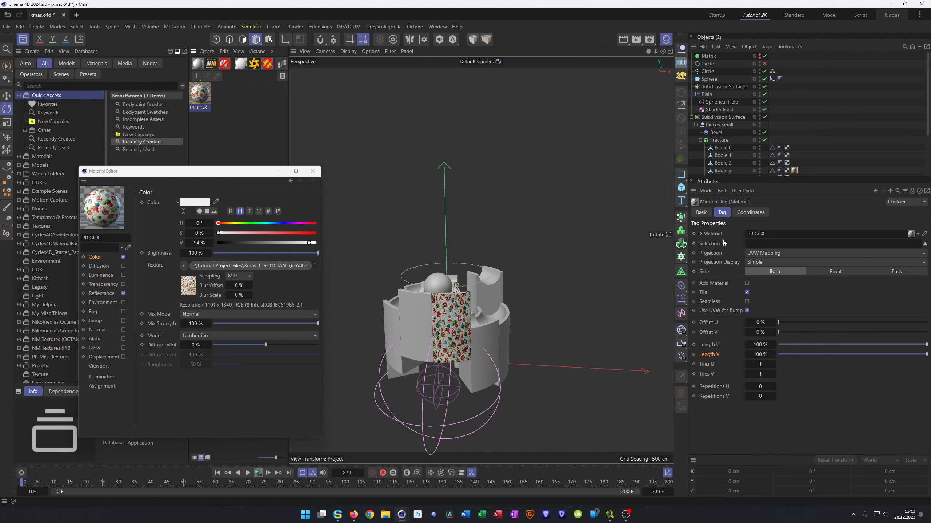
Step: Inspect the pattern on the Boole 3 segment up close and set its material tag's projection to Cubic
{"action": "scroll", "coordinate": [853, 162], "scroll_direction": "down", "scroll_amount": 3}
{"action": "scroll", "coordinate": [517, 315], "scroll_direction": "up", "scroll_amount": 10}
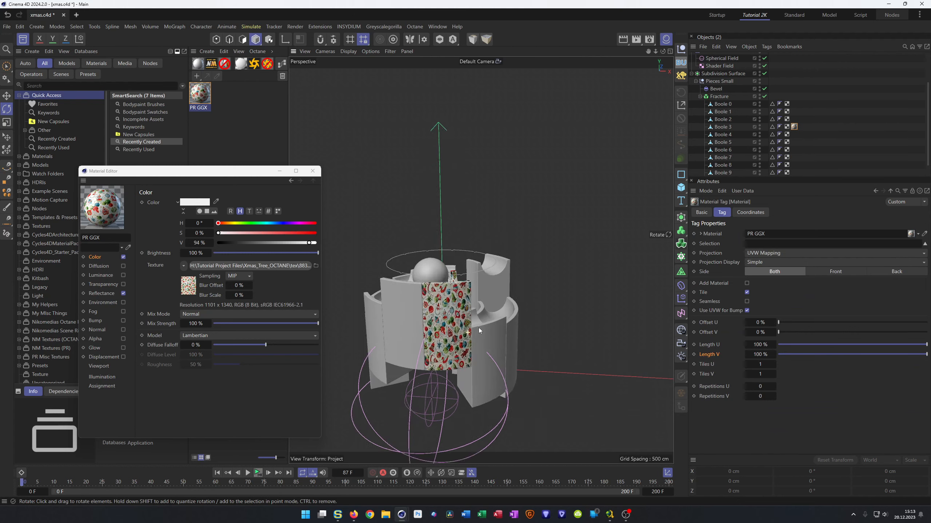
{"action": "left_click_drag", "start_coordinate": [464, 309], "coordinate": [455, 285], "text": "alt"}
{"action": "right_click_drag", "start_coordinate": [480, 268], "coordinate": [502, 259], "text": "alt"}
{"action": "left_click_drag", "start_coordinate": [501, 259], "coordinate": [502, 269], "text": "alt"}
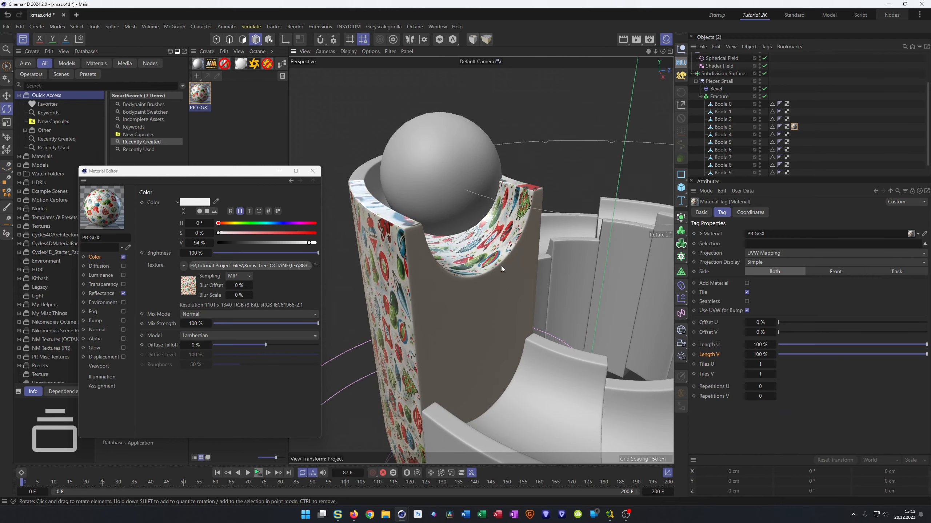
{"action": "left_click_drag", "start_coordinate": [422, 261], "coordinate": [396, 262], "text": "alt"}
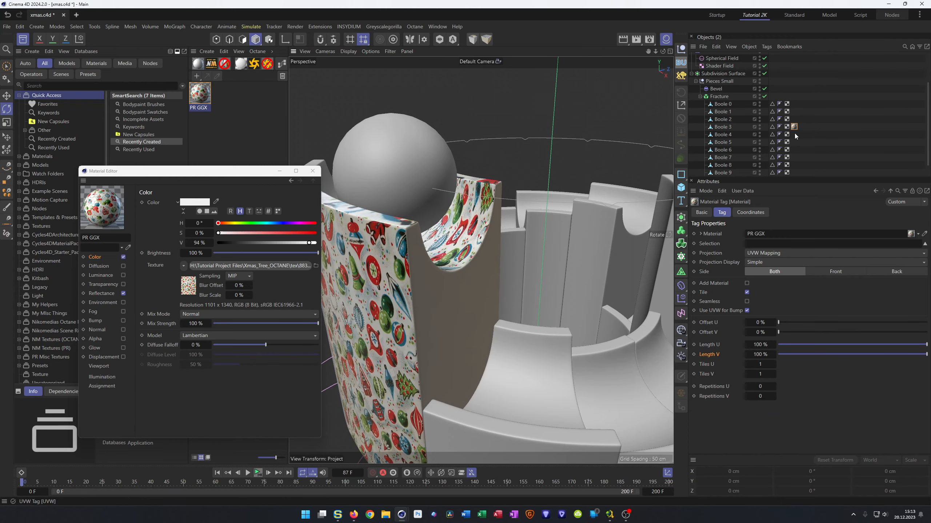
{"action": "left_click", "coordinate": [771, 257]}
{"action": "left_click", "coordinate": [784, 294]}
{"action": "left_click_drag", "start_coordinate": [477, 324], "coordinate": [566, 285], "text": "alt"}
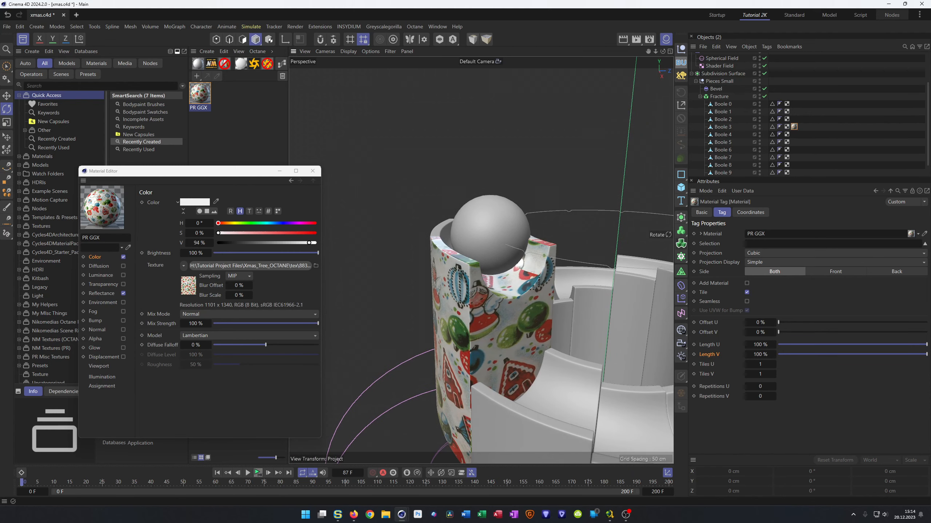
Step: Enable the Bump channel of PR GGX with the crumpled-paper texture 781383.jpg and open that image in the external viewer
{"action": "left_click_drag", "start_coordinate": [249, 166], "coordinate": [249, 153]}
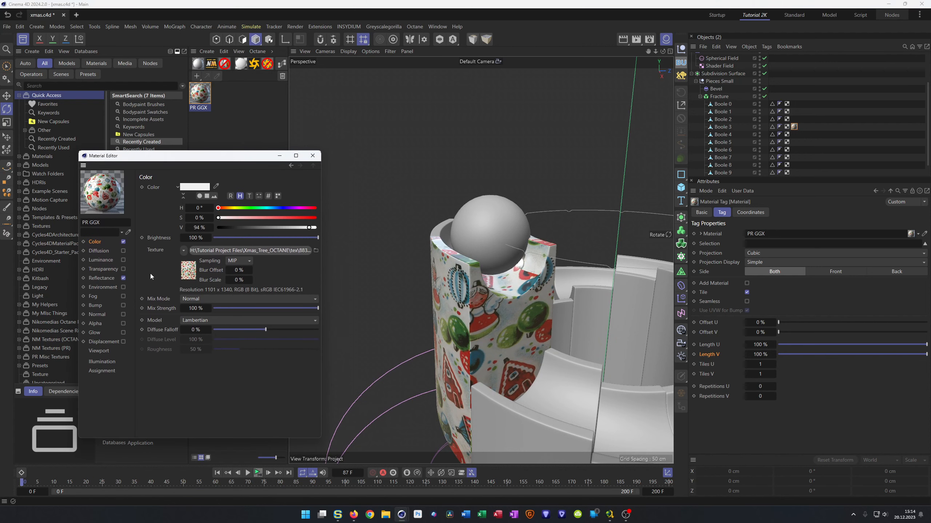
{"action": "left_click", "coordinate": [106, 308]}
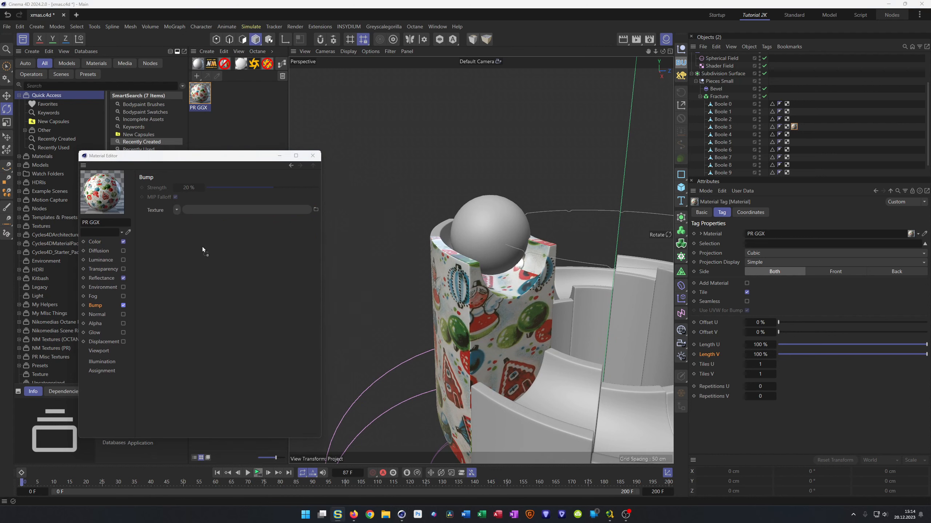
{"action": "left_click_drag", "start_coordinate": [194, 213], "coordinate": [195, 213]}
{"action": "left_click", "coordinate": [516, 289]}
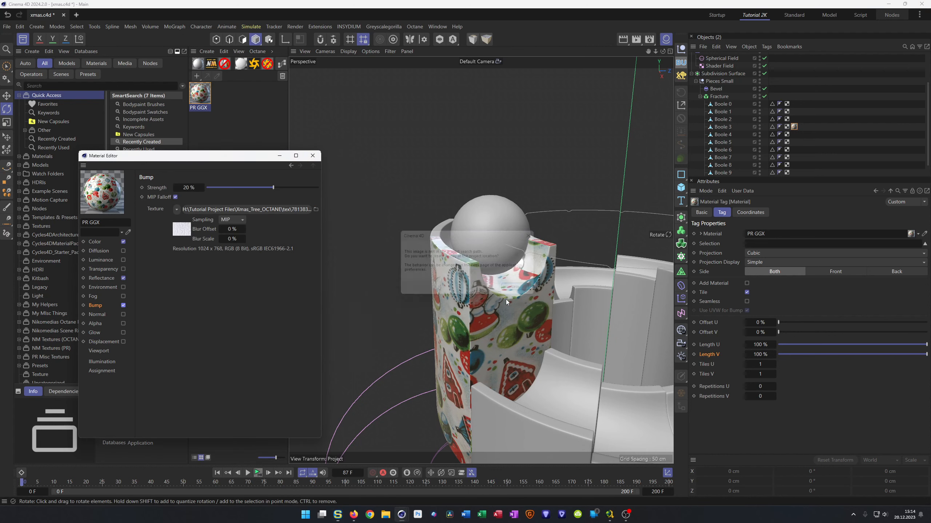
{"action": "left_click", "coordinate": [173, 233]}
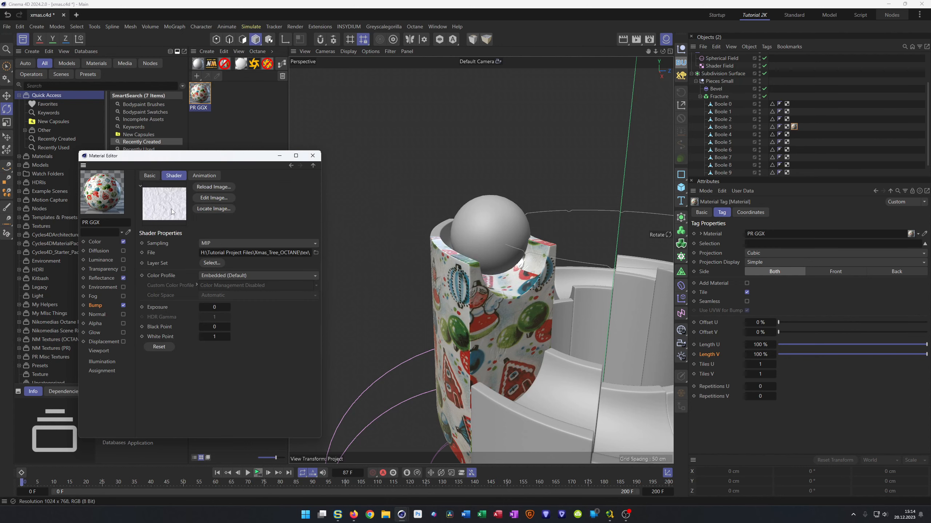
{"action": "double_click", "coordinate": [178, 212]}
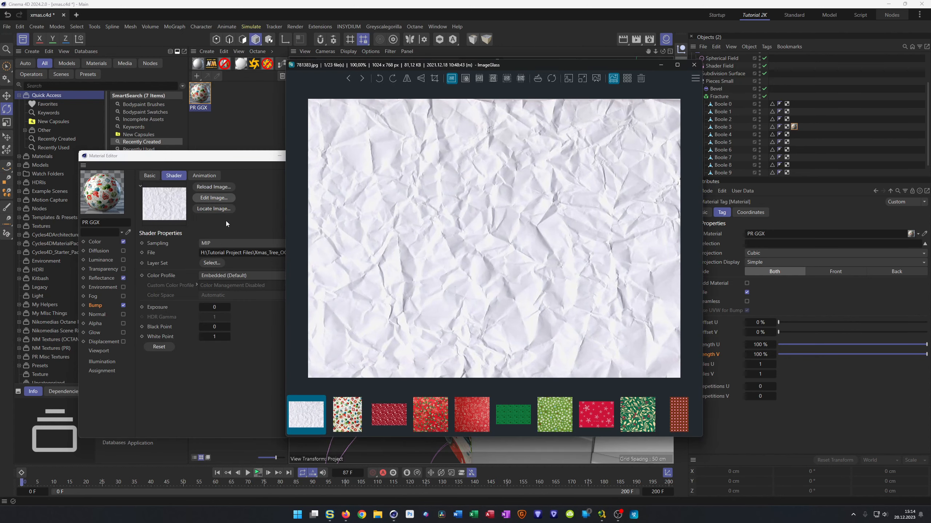
Step: Close the crumpled-paper image viewer and fit the Boole 3 material tag's projection to the object
{"action": "left_click", "coordinate": [693, 64]}
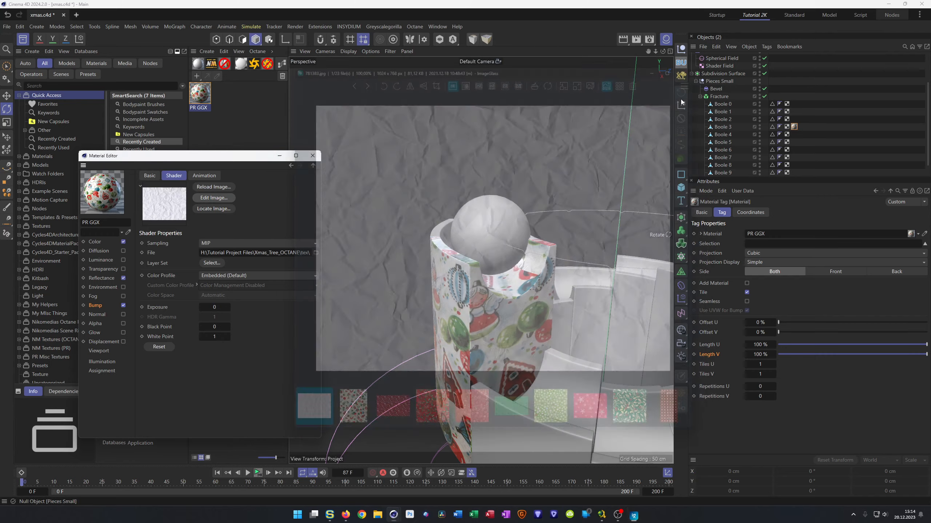
{"action": "scroll", "coordinate": [499, 341], "scroll_direction": "up", "scroll_amount": 3}
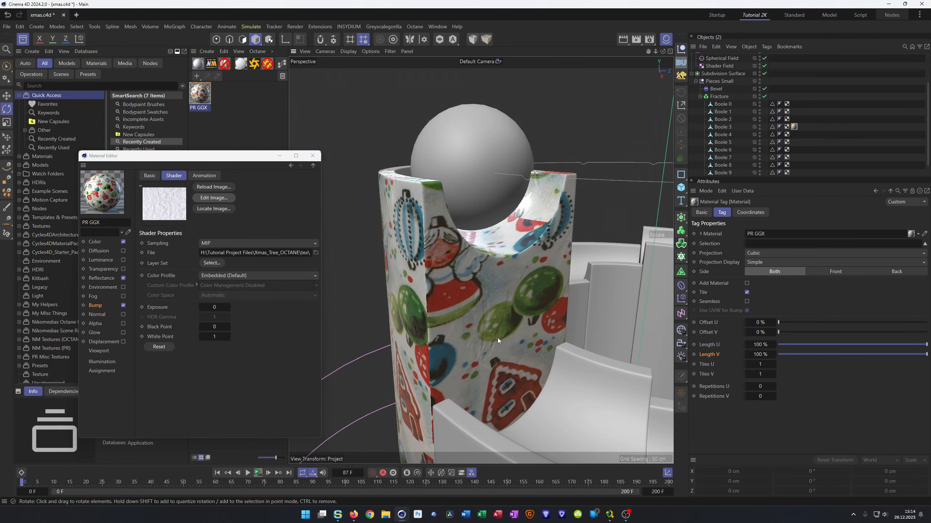
{"action": "scroll", "coordinate": [489, 328], "scroll_direction": "up", "scroll_amount": 1}
{"action": "left_click_drag", "start_coordinate": [466, 326], "coordinate": [535, 278], "text": "alt"}
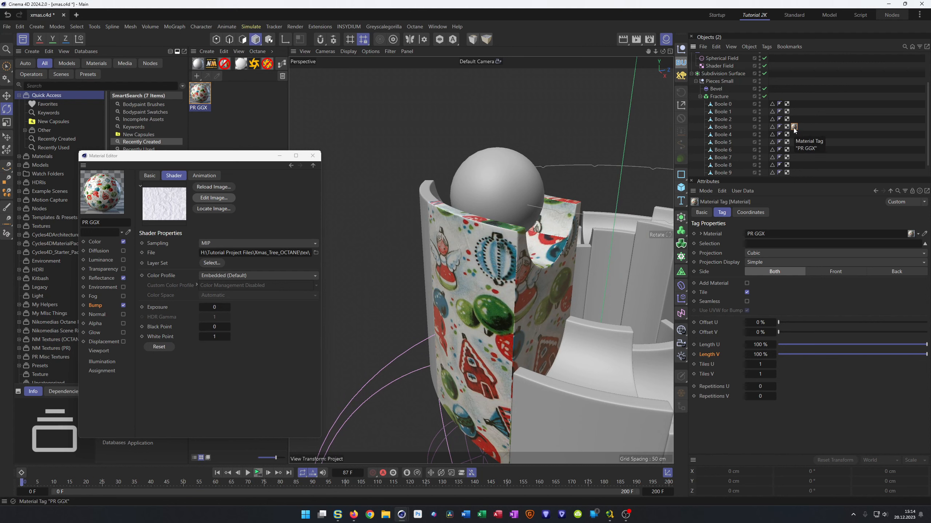
{"action": "left_click", "coordinate": [750, 213]}
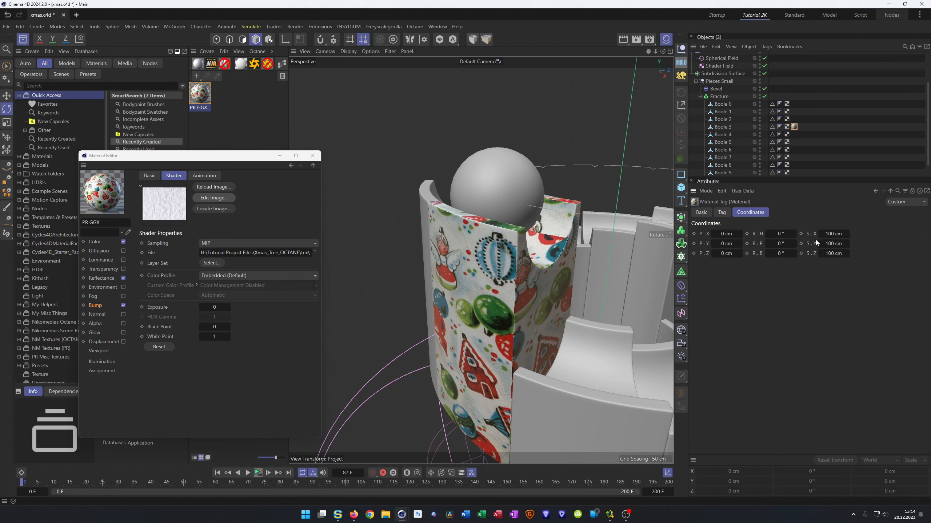
{"action": "right_click", "coordinate": [794, 127]}
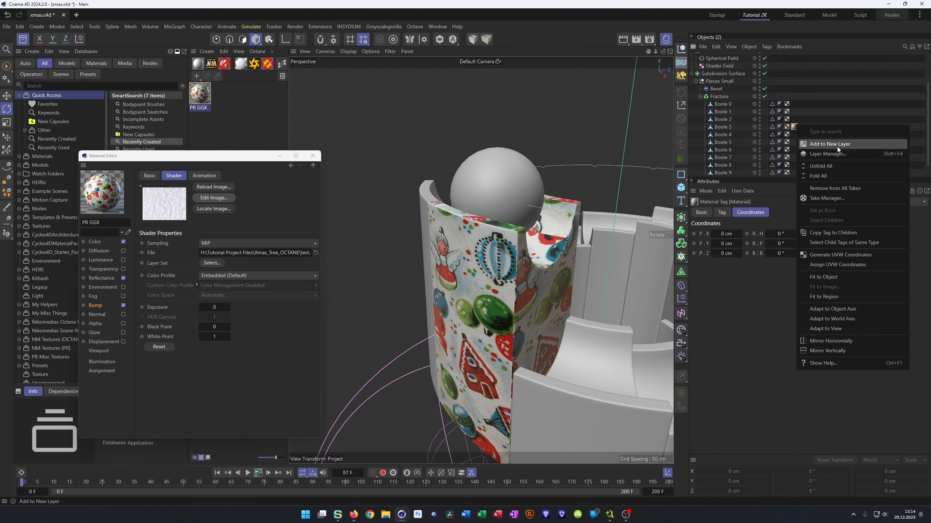
{"action": "left_click", "coordinate": [824, 277]}
{"action": "left_click_drag", "start_coordinate": [592, 301], "coordinate": [503, 256], "text": "alt"}
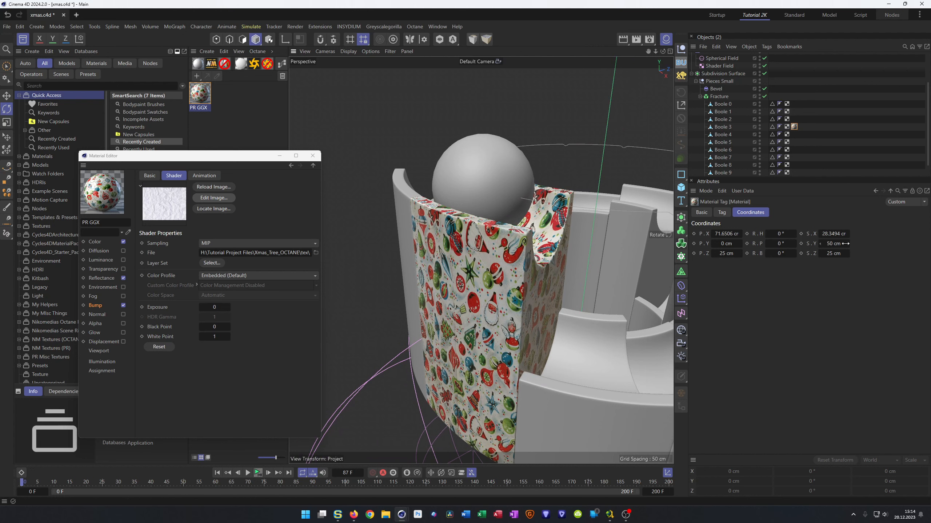
Step: Set the X and Z size of the Boole 3 material tag's projection to 50 cm
{"action": "double_click", "coordinate": [827, 234]}
{"action": "type", "text": "50"}
{"action": "key", "text": "Tab"}
{"action": "key", "text": "Tab"}
{"action": "type", "text": "5"}
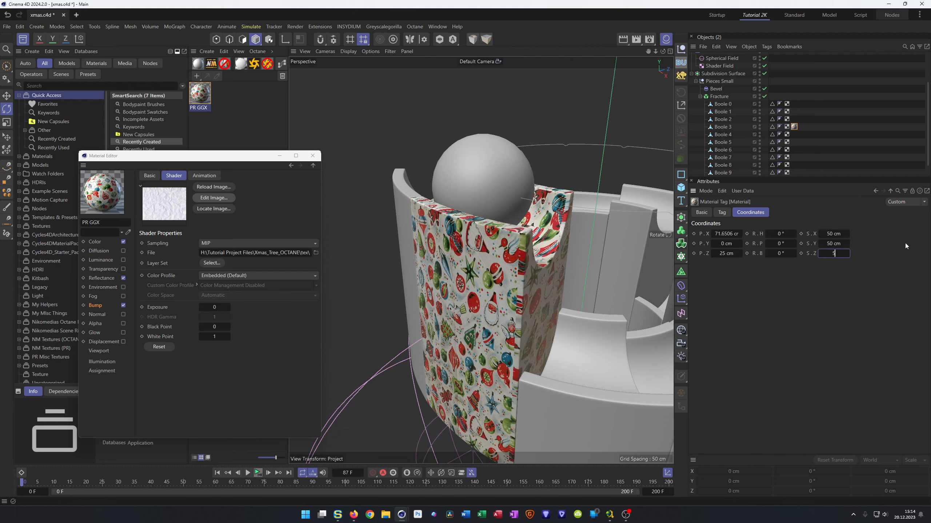
{"action": "type", "text": "0"}
{"action": "key", "text": "Return"}
Step: Check the pattern on the segment's outer, side and inner faces and refit the Boole 3 material tag to the object
{"action": "left_click_drag", "start_coordinate": [513, 282], "coordinate": [527, 299], "text": "alt"}
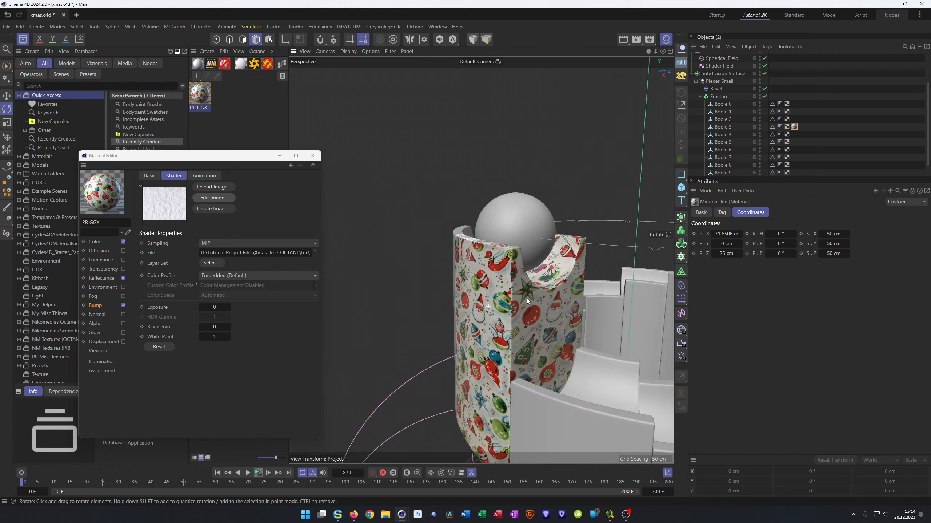
{"action": "scroll", "coordinate": [526, 298], "scroll_direction": "up", "scroll_amount": 4}
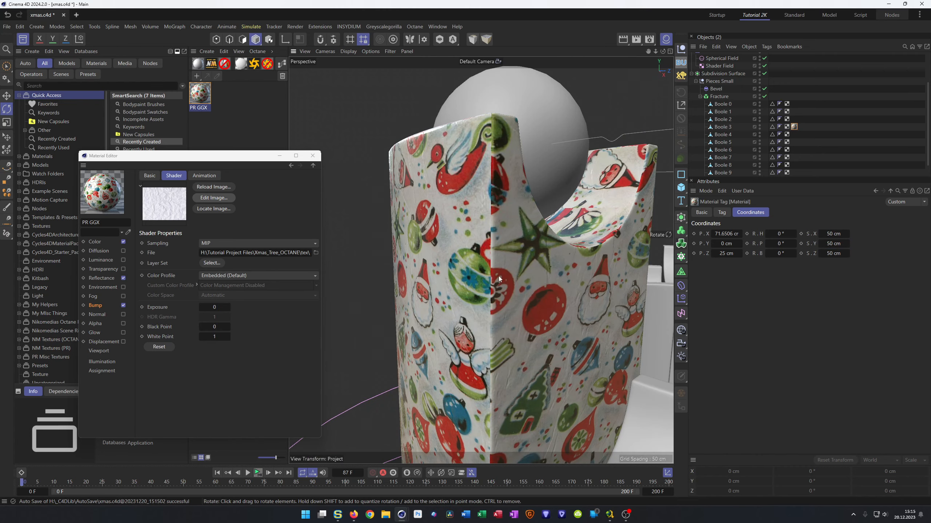
{"action": "right_click_drag", "start_coordinate": [577, 249], "coordinate": [410, 260], "text": "alt"}
{"action": "left_click_drag", "start_coordinate": [410, 260], "coordinate": [431, 263], "text": "alt"}
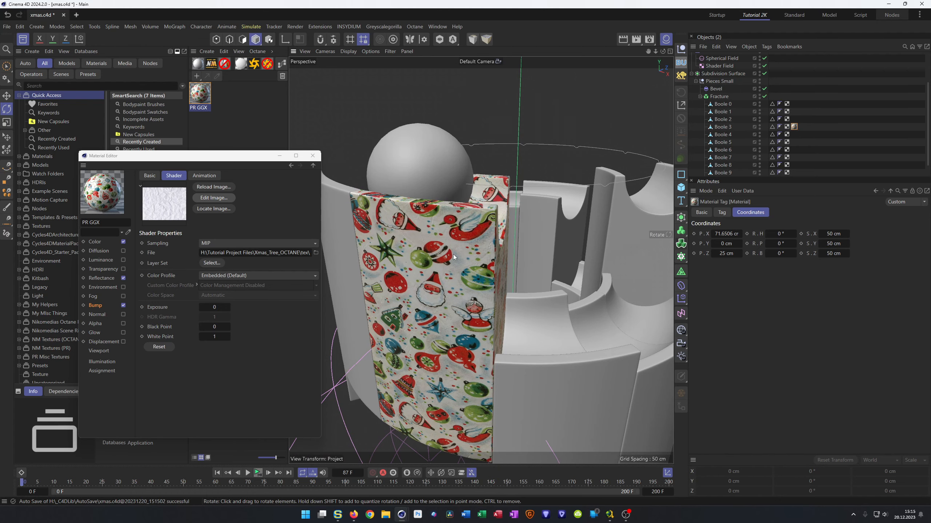
{"action": "left_click_drag", "start_coordinate": [451, 229], "coordinate": [430, 293], "text": "alt"}
{"action": "right_click_drag", "start_coordinate": [430, 293], "coordinate": [458, 326], "text": "alt"}
{"action": "mouse_move", "coordinate": [458, 321]}
{"action": "left_mouse_down", "text": "alt"}
{"action": "mouse_move", "coordinate": [451, 311]}
{"action": "mouse_move", "coordinate": [465, 308]}
{"action": "left_mouse_up", "text": "alt"}
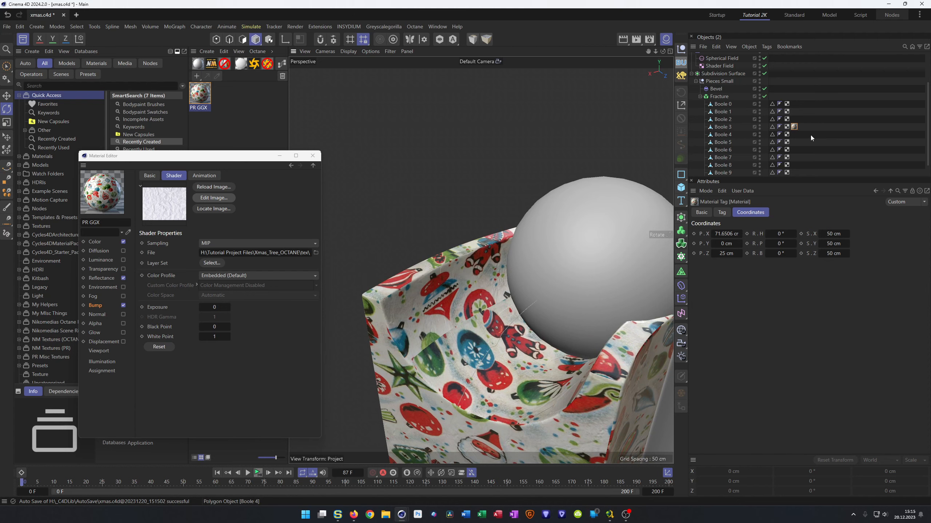
{"action": "right_click", "coordinate": [794, 127]}
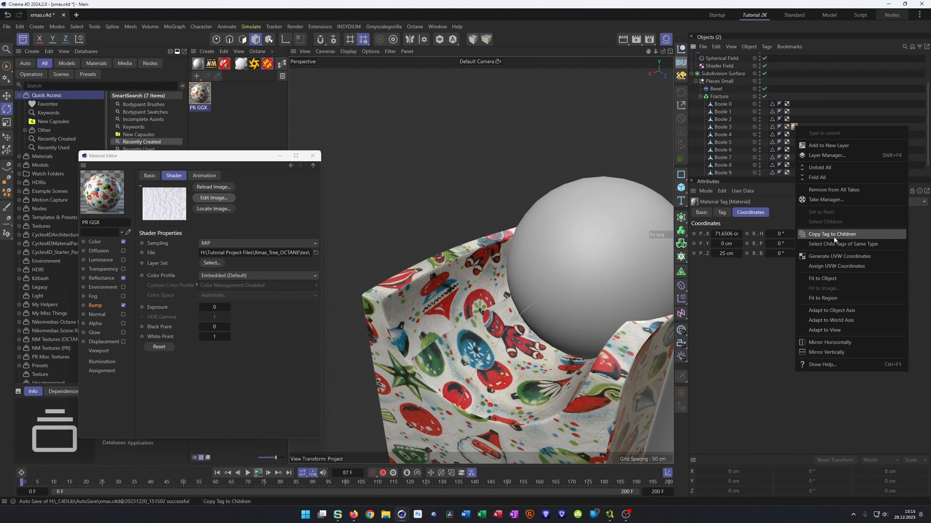
{"action": "left_click", "coordinate": [834, 275]}
{"action": "left_click_drag", "start_coordinate": [472, 352], "coordinate": [454, 316], "text": "alt"}
{"action": "right_click_drag", "start_coordinate": [456, 348], "coordinate": [485, 339], "text": "alt"}
{"action": "scroll", "coordinate": [490, 311], "scroll_direction": "down", "scroll_amount": 8}
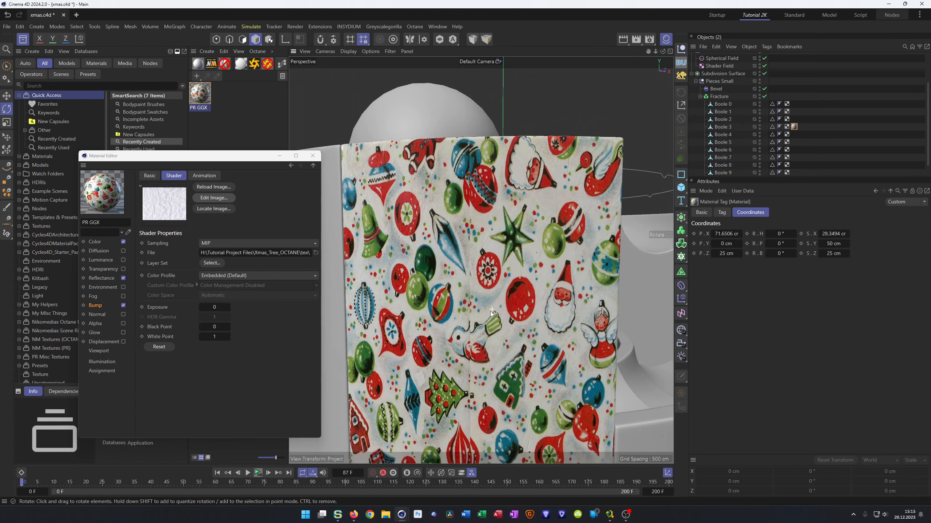
Step: Set Tiles V to 1.5 and Length U to 102 % on the Boole 3 material tag
{"action": "left_click", "coordinate": [721, 213]}
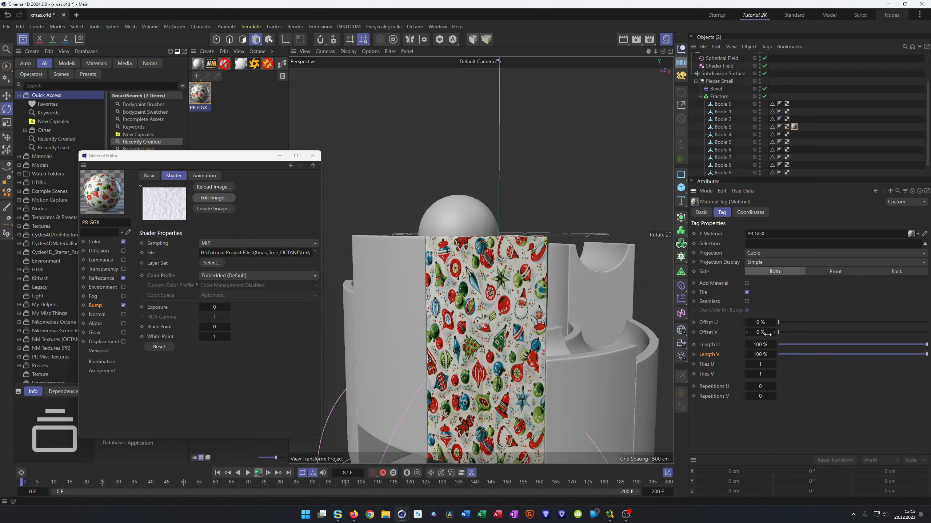
{"action": "left_click_drag", "start_coordinate": [762, 359], "coordinate": [741, 358]}
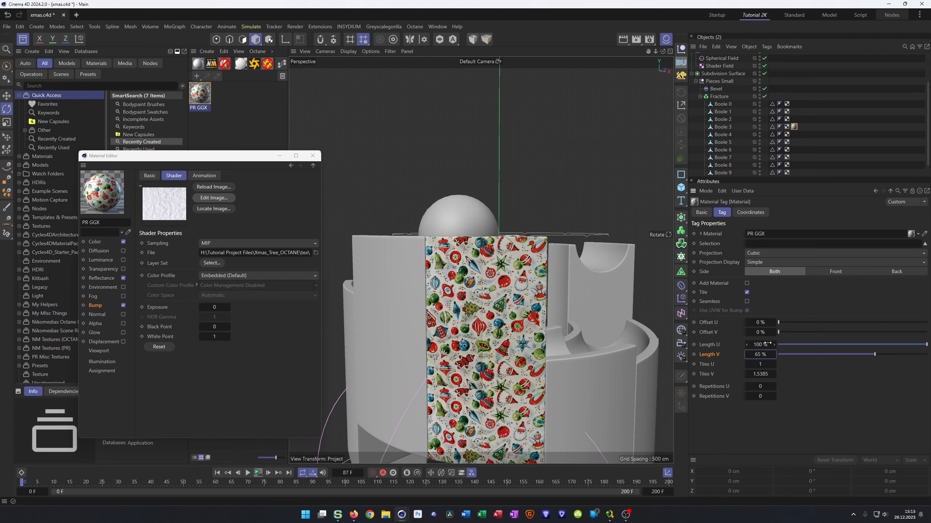
{"action": "double_click", "coordinate": [760, 374]}
{"action": "type", "text": "1,5"}
{"action": "key", "text": "Return"}
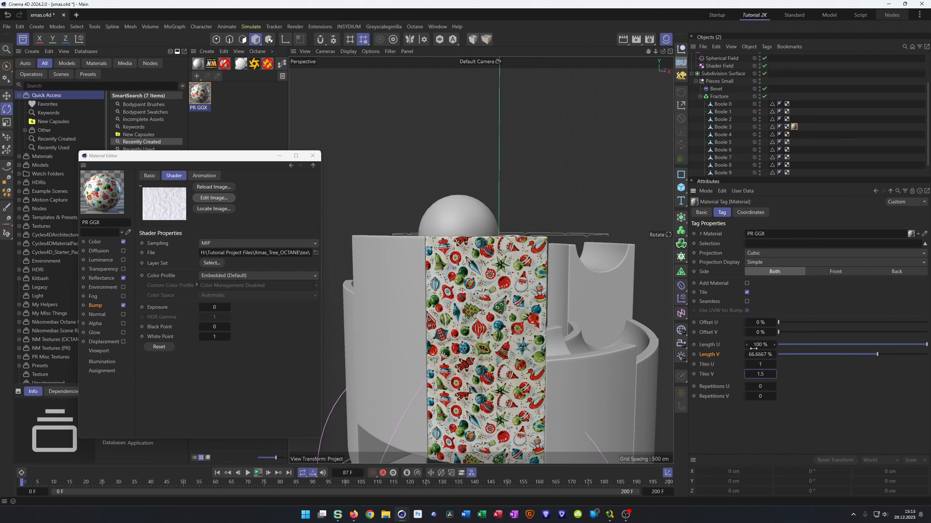
{"action": "left_click_drag", "start_coordinate": [762, 344], "coordinate": [765, 344]}
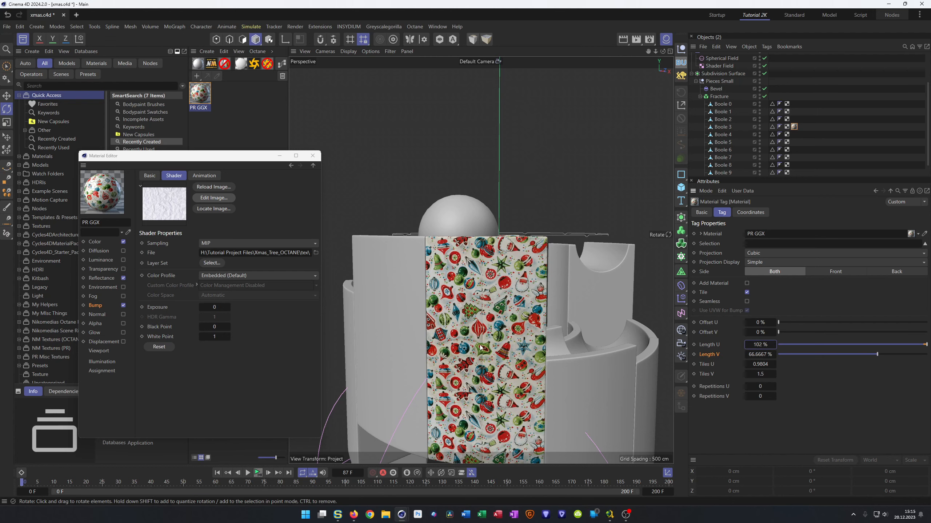
{"action": "scroll", "coordinate": [479, 357], "scroll_direction": "up", "scroll_amount": 5}
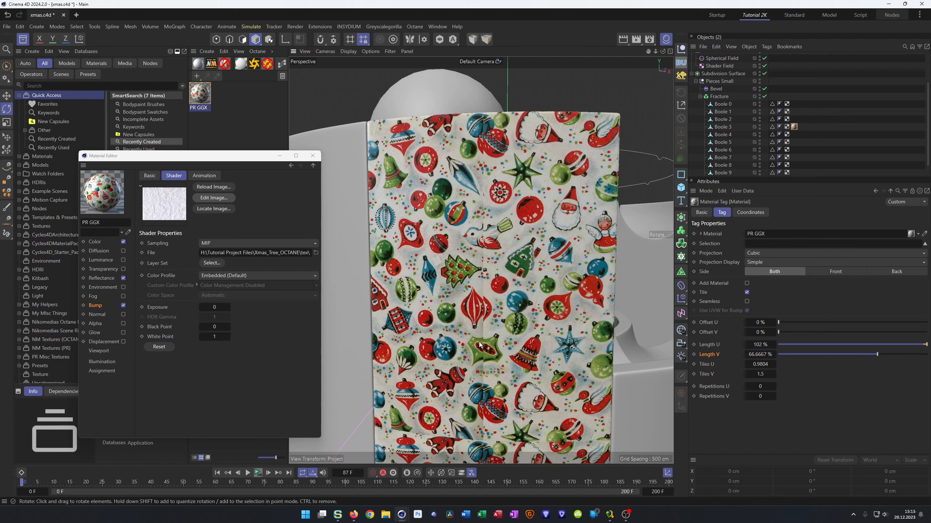
Step: Shift the pattern on the Boole 3 segment by setting its material tag's Offset U to 130 %
{"action": "left_click_drag", "start_coordinate": [761, 322], "coordinate": [781, 322]}
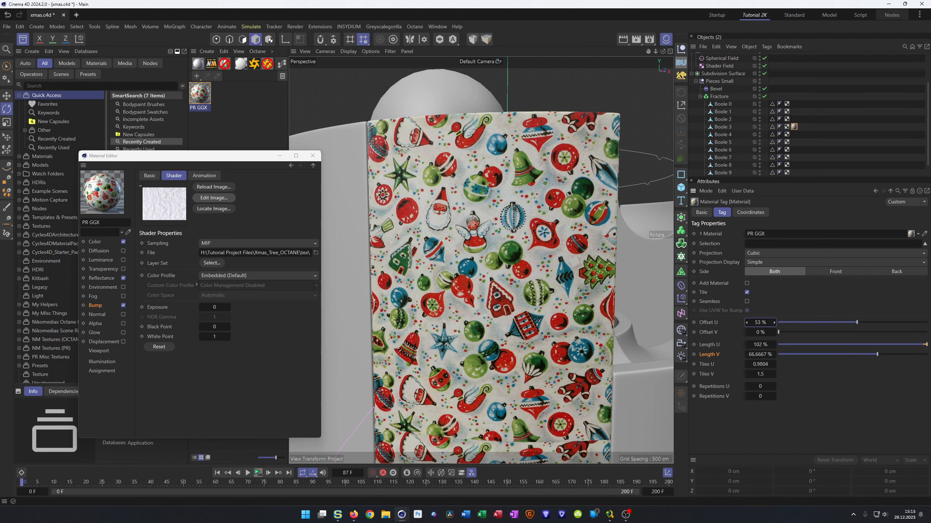
{"action": "scroll", "coordinate": [575, 354], "scroll_direction": "down", "scroll_amount": 4}
{"action": "left_click_drag", "start_coordinate": [575, 355], "coordinate": [611, 356], "text": "alt"}
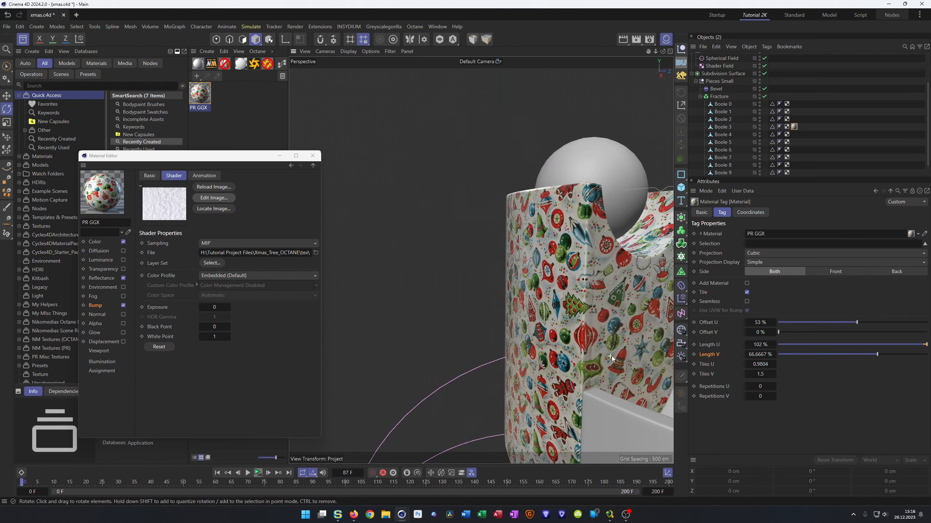
{"action": "scroll", "coordinate": [612, 356], "scroll_direction": "up", "scroll_amount": 2}
{"action": "left_click_drag", "start_coordinate": [760, 322], "coordinate": [790, 322]}
{"action": "right_click_drag", "start_coordinate": [574, 349], "coordinate": [491, 351], "text": "alt"}
{"action": "left_click_drag", "start_coordinate": [492, 351], "coordinate": [565, 283], "text": "alt"}
{"action": "right_click_drag", "start_coordinate": [565, 283], "coordinate": [408, 463], "text": "alt"}
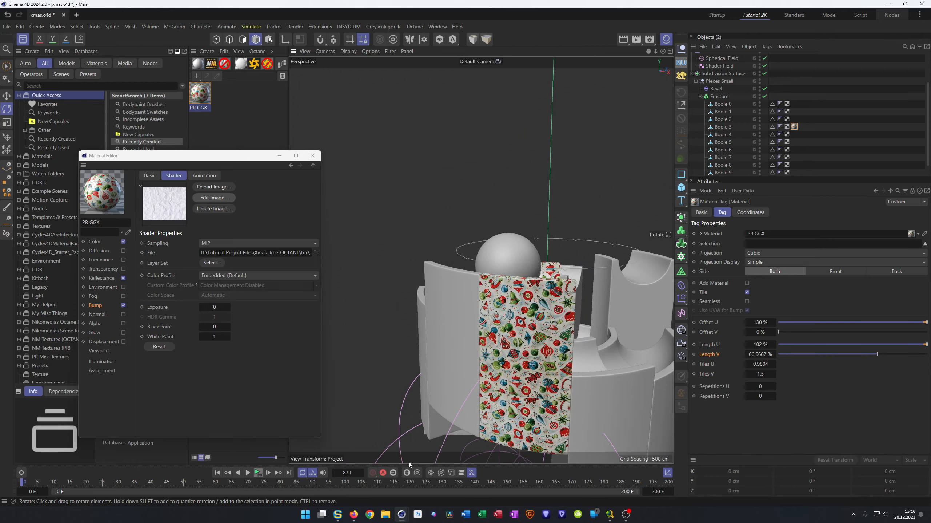
Step: Play the animation to review the textured segment from several angles, closing the Material Editor and stopping playback
{"action": "left_click", "coordinate": [258, 472]}
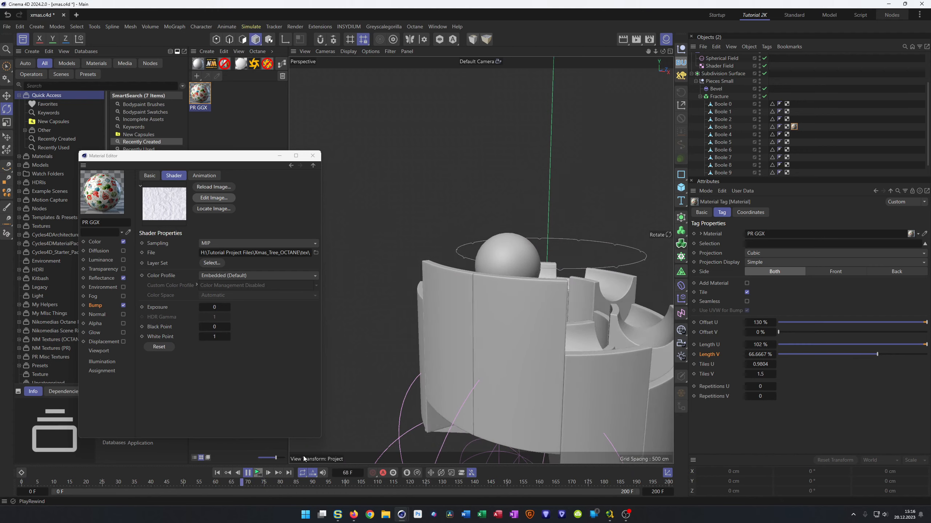
{"action": "left_click_drag", "start_coordinate": [480, 260], "coordinate": [374, 264], "text": "alt"}
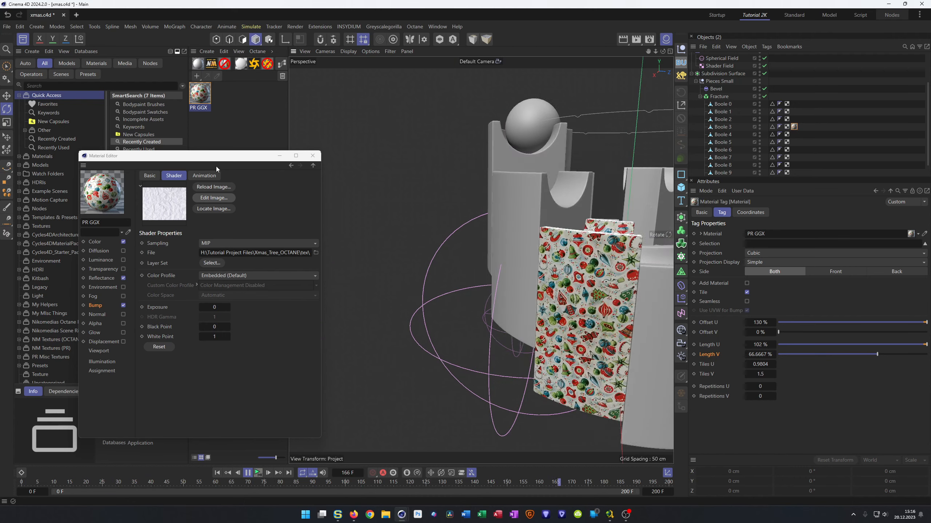
{"action": "right_click_drag", "start_coordinate": [554, 263], "coordinate": [504, 271], "text": "alt"}
{"action": "left_click_drag", "start_coordinate": [504, 270], "coordinate": [444, 331], "text": "alt"}
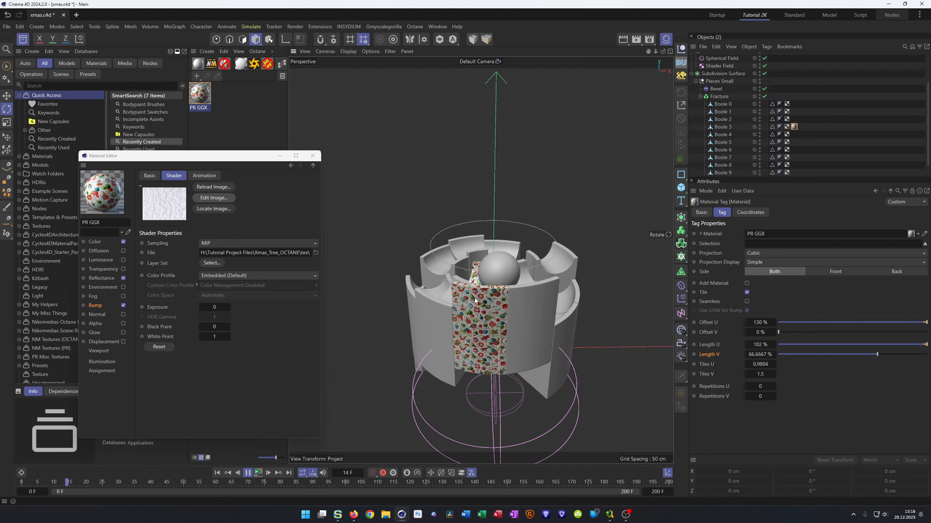
{"action": "left_click", "coordinate": [312, 156]}
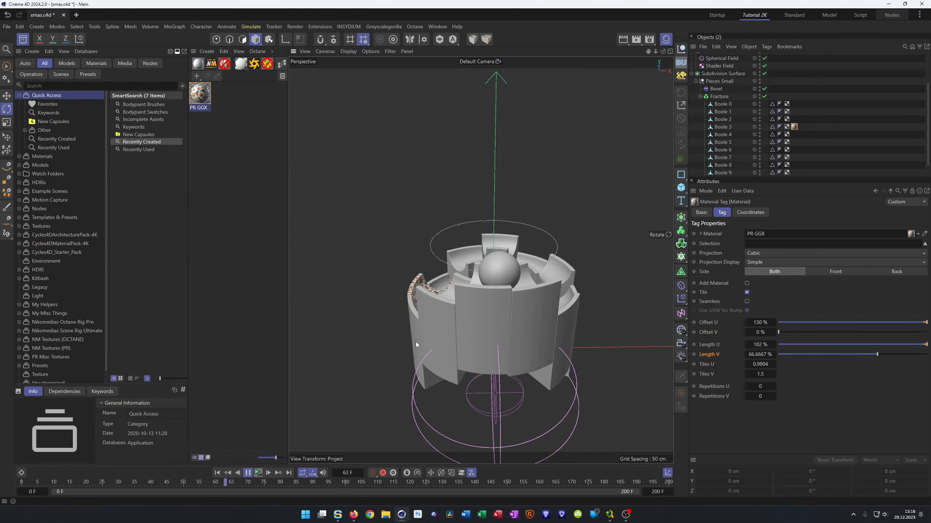
{"action": "left_click", "coordinate": [259, 473]}
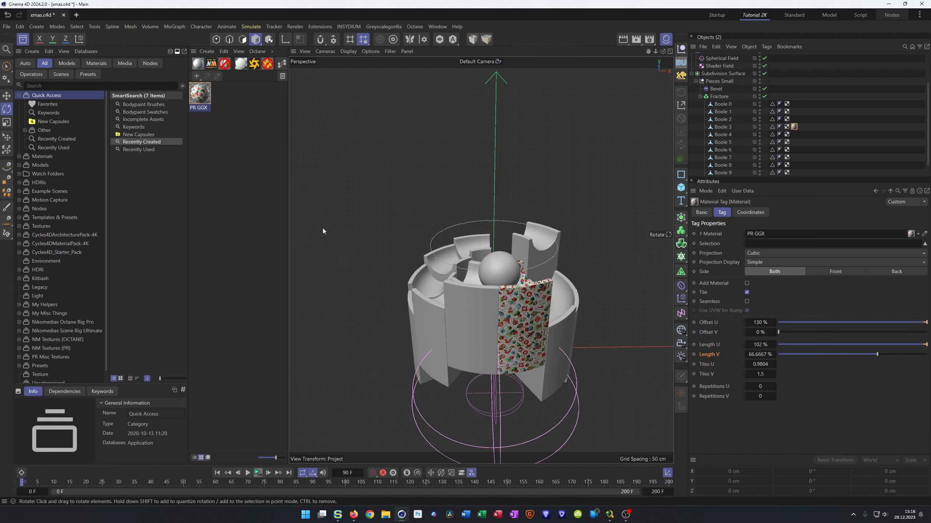
Step: Duplicate the PR GGX material and replace the copy's color texture with 883317.jpg, copying the image to the project location
{"action": "left_click_drag", "start_coordinate": [200, 94], "coordinate": [241, 122], "text": "ctrl"}
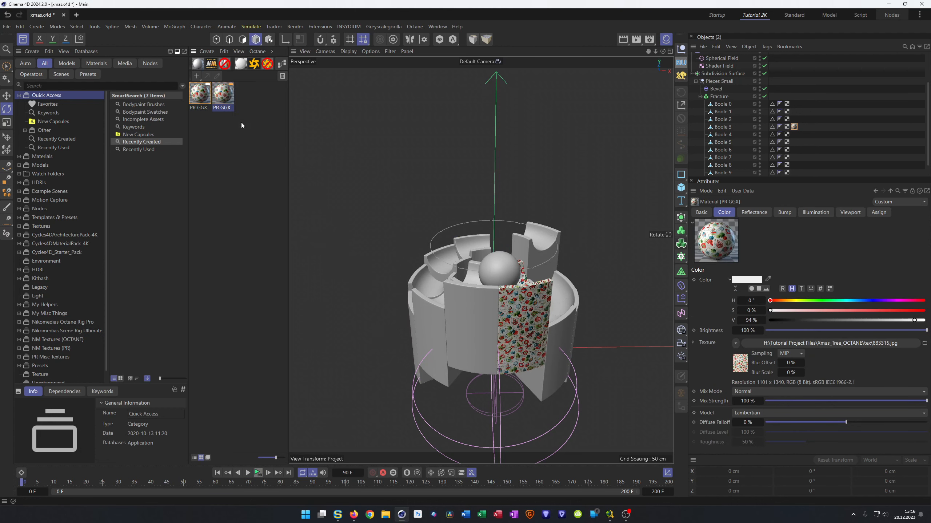
{"action": "double_click", "coordinate": [227, 97]}
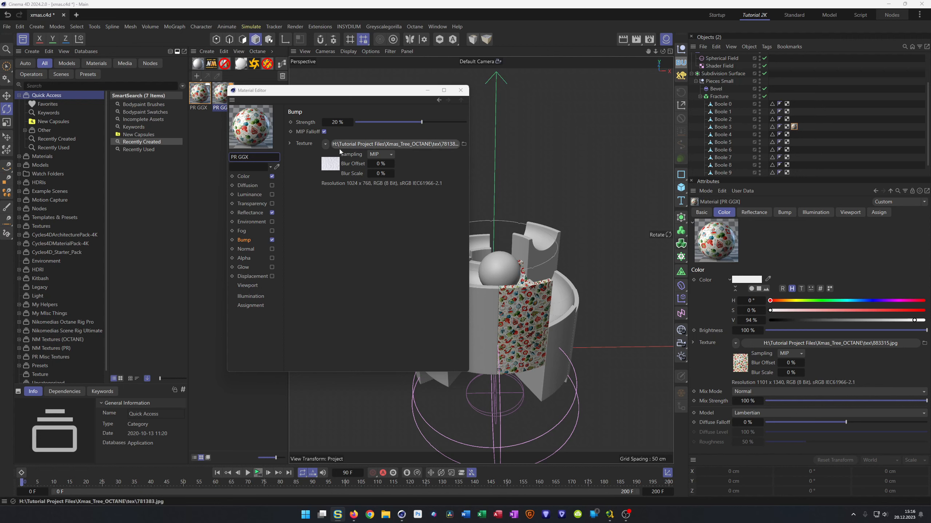
{"action": "left_click", "coordinate": [244, 177]}
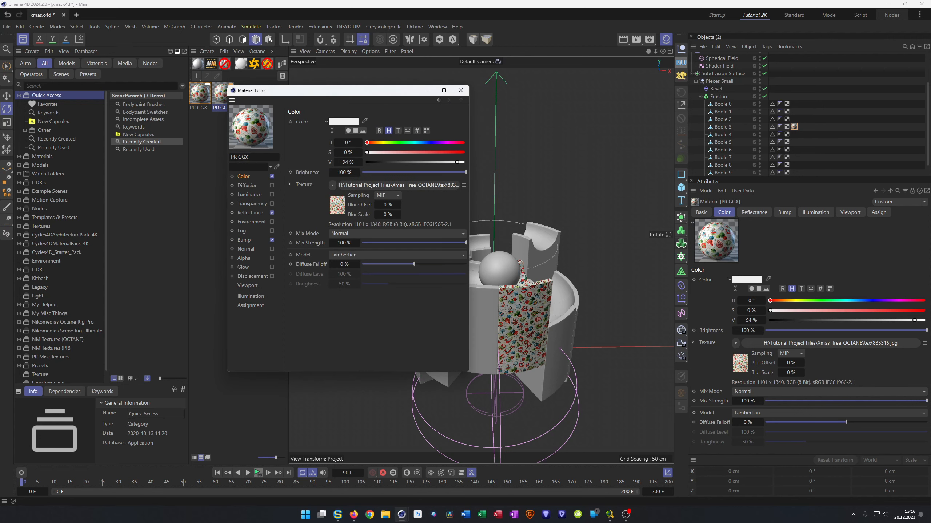
{"action": "left_click_drag", "start_coordinate": [926, 143], "coordinate": [363, 186]}
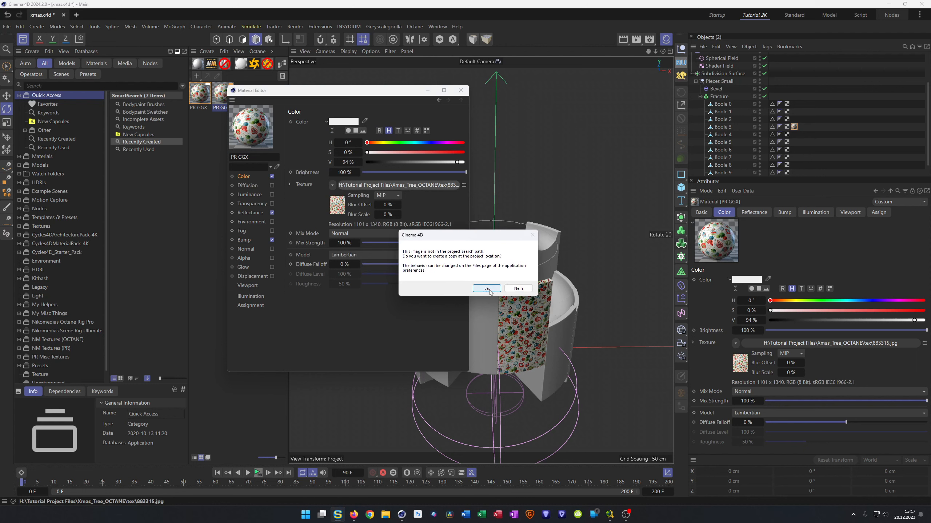
{"action": "left_click", "coordinate": [487, 289]}
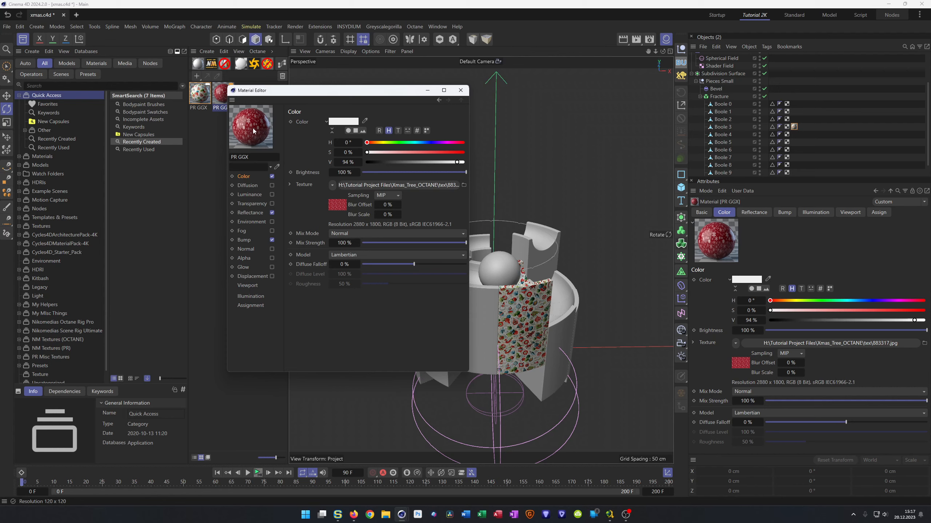
Step: Apply the red PR GGX copy to the Boole 4 ring segment and close the Material Editor
{"action": "left_click_drag", "start_coordinate": [476, 330], "coordinate": [478, 322]}
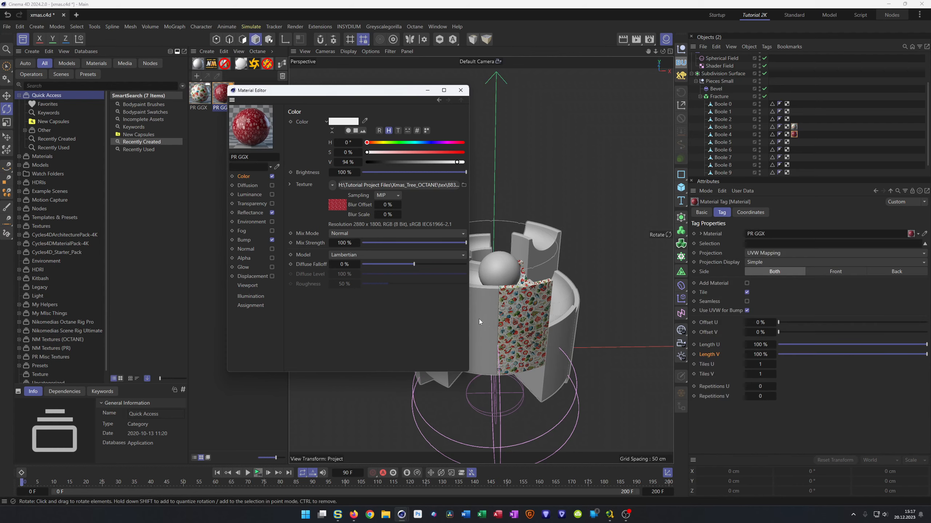
{"action": "left_click", "coordinate": [463, 89]}
{"action": "scroll", "coordinate": [511, 300], "scroll_direction": "up", "scroll_amount": 3}
{"action": "left_click_drag", "start_coordinate": [511, 300], "coordinate": [510, 289], "text": "alt"}
Step: Delete the red material tag from the Boole 4 segment
{"action": "left_click", "coordinate": [798, 137]}
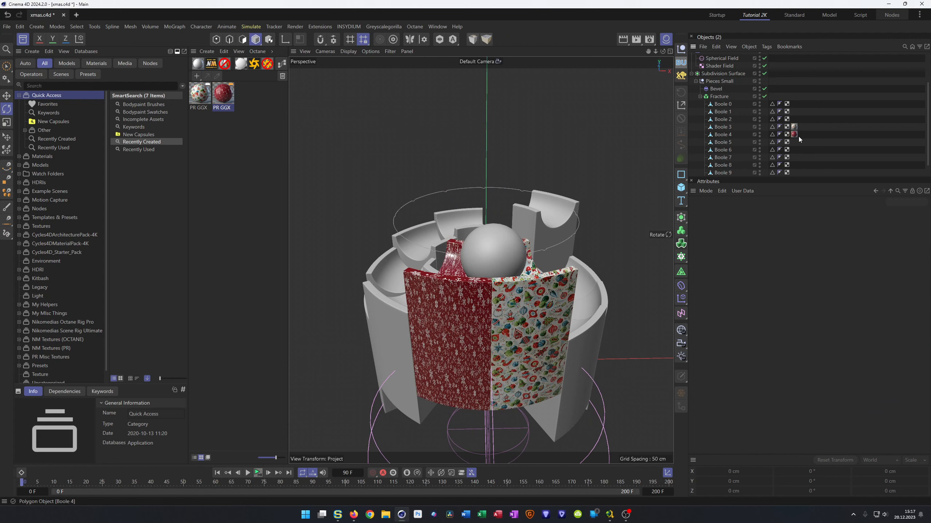
{"action": "left_click", "coordinate": [797, 136]}
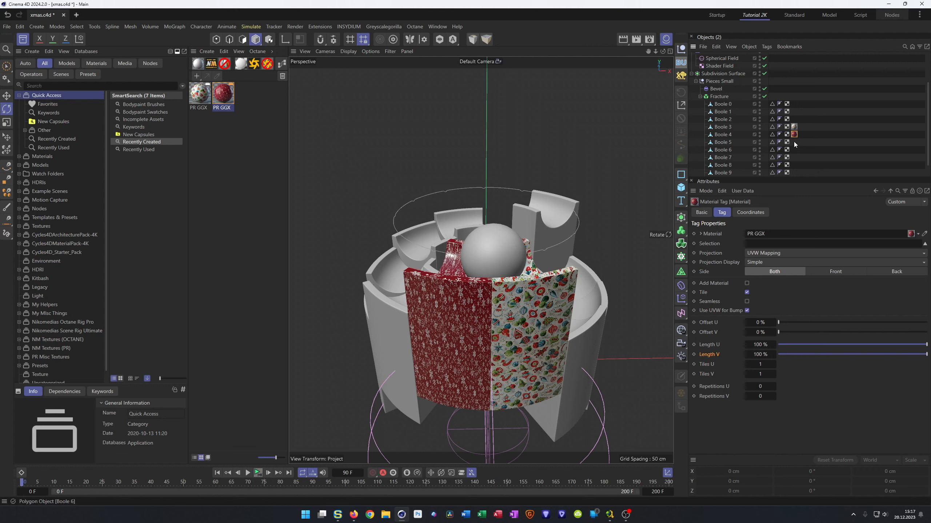
{"action": "key", "text": "Delete"}
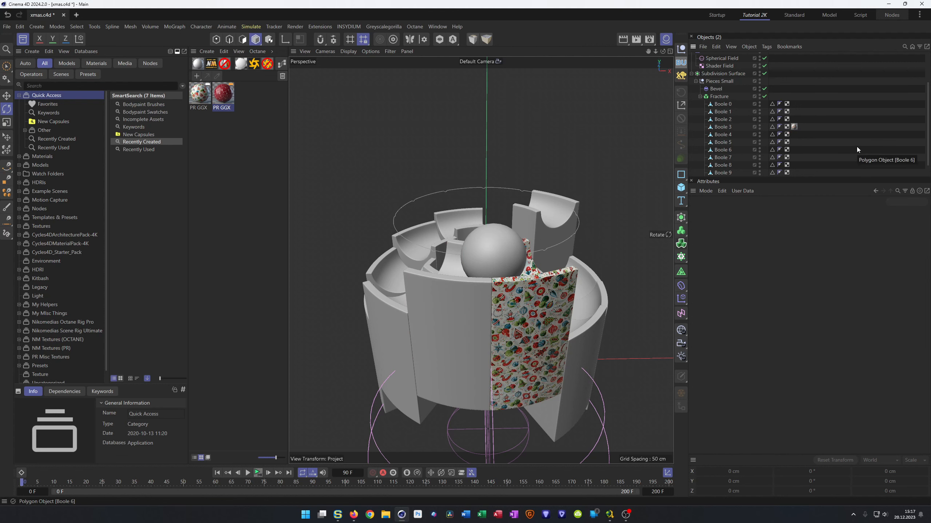
Step: Copy the material tag from Boole 3 to Boole 4 and replace the copy's material with the red PR GGX
{"action": "left_click_drag", "start_coordinate": [794, 127], "coordinate": [794, 135], "text": "ctrl"}
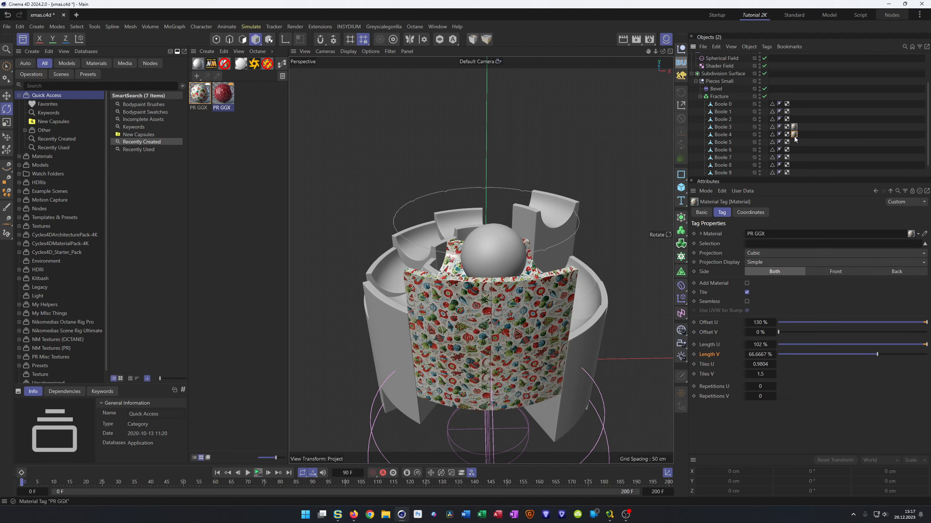
{"action": "left_click_drag", "start_coordinate": [225, 95], "coordinate": [747, 191]}
{"action": "left_click_drag", "start_coordinate": [795, 135], "coordinate": [793, 136]}
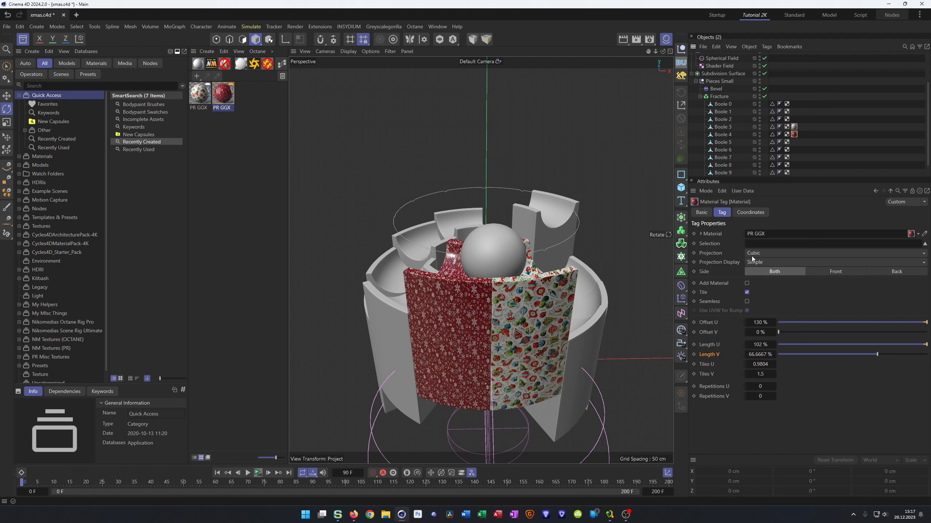
Step: Enlarge the red pattern on Boole 4 by setting both Length U and Length V to 324 %
{"action": "left_click_drag", "start_coordinate": [622, 401], "coordinate": [490, 302], "text": "alt"}
{"action": "scroll", "coordinate": [490, 302], "scroll_direction": "up", "scroll_amount": 3}
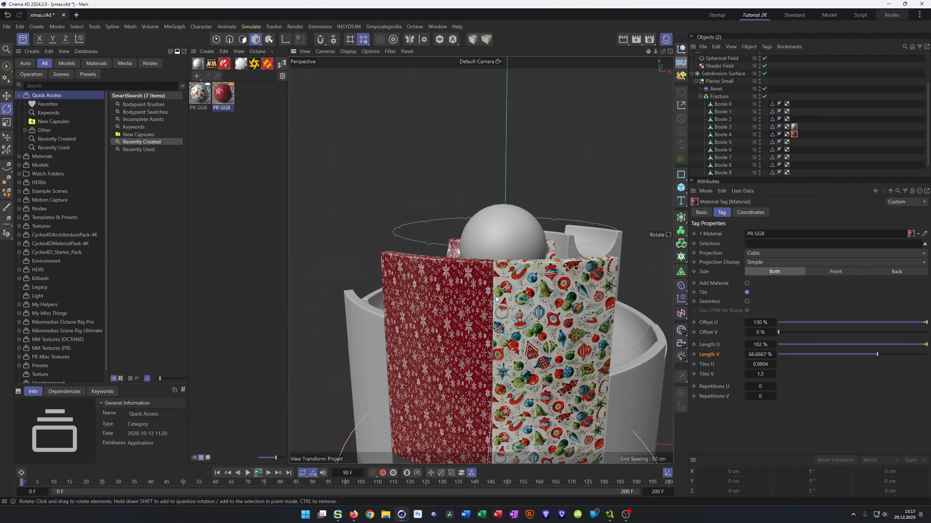
{"action": "left_click", "coordinate": [712, 345], "text": "ctrl"}
{"action": "left_click_drag", "start_coordinate": [755, 346], "coordinate": [763, 345]}
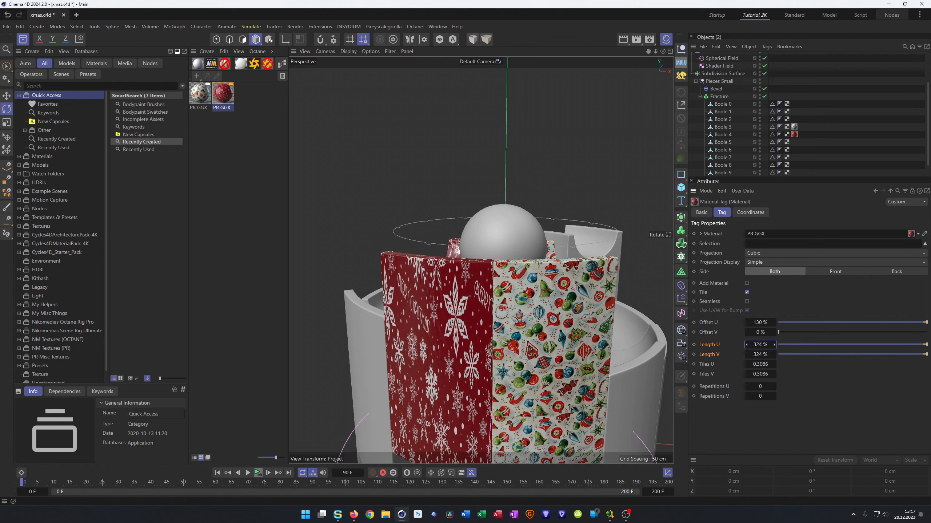
{"action": "scroll", "coordinate": [506, 334], "scroll_direction": "down", "scroll_amount": 4}
{"action": "left_click_drag", "start_coordinate": [482, 354], "coordinate": [463, 367], "text": "alt"}
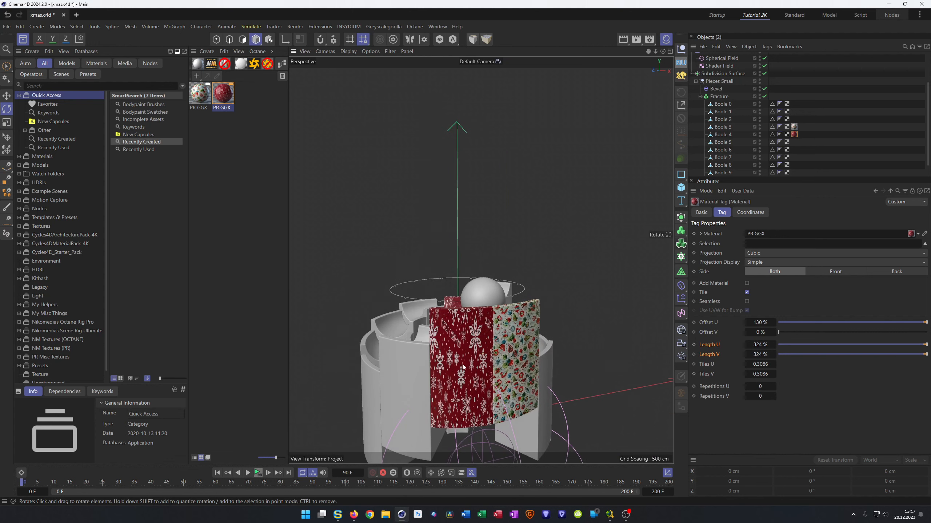
Step: Set the red material tag's Length V to 156 % on Boole 4
{"action": "left_click", "coordinate": [759, 354]}
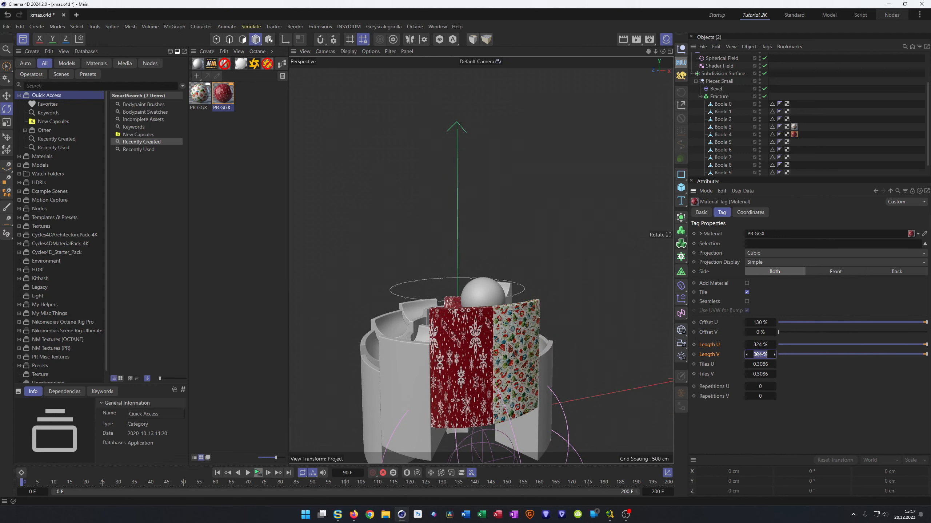
{"action": "left_click", "coordinate": [810, 374]}
{"action": "left_click_drag", "start_coordinate": [759, 355], "coordinate": [741, 354]}
Step: Examine the pattern and the edges of the two textured ring segments from several angles and up close
{"action": "left_click_drag", "start_coordinate": [539, 371], "coordinate": [475, 319], "text": "alt"}
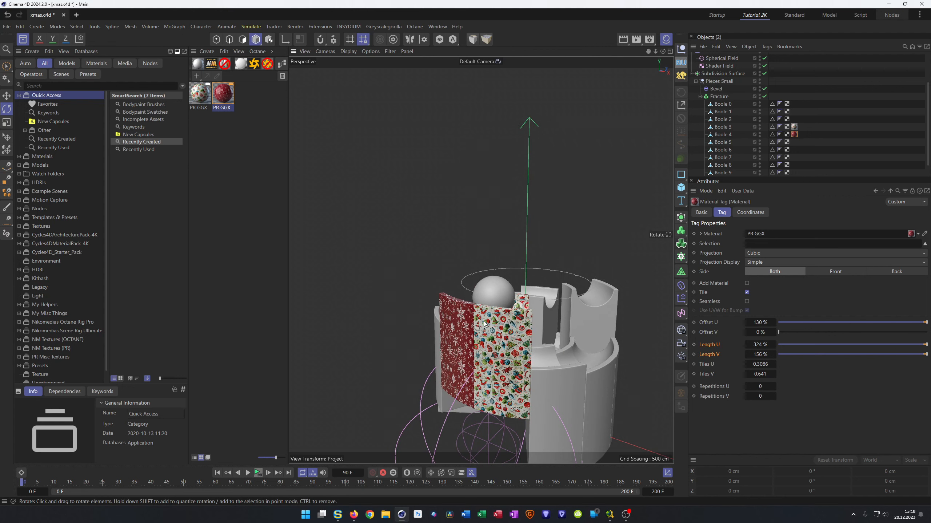
{"action": "left_click_drag", "start_coordinate": [497, 261], "coordinate": [473, 282], "text": "alt"}
{"action": "scroll", "coordinate": [476, 288], "scroll_direction": "up", "scroll_amount": 3}
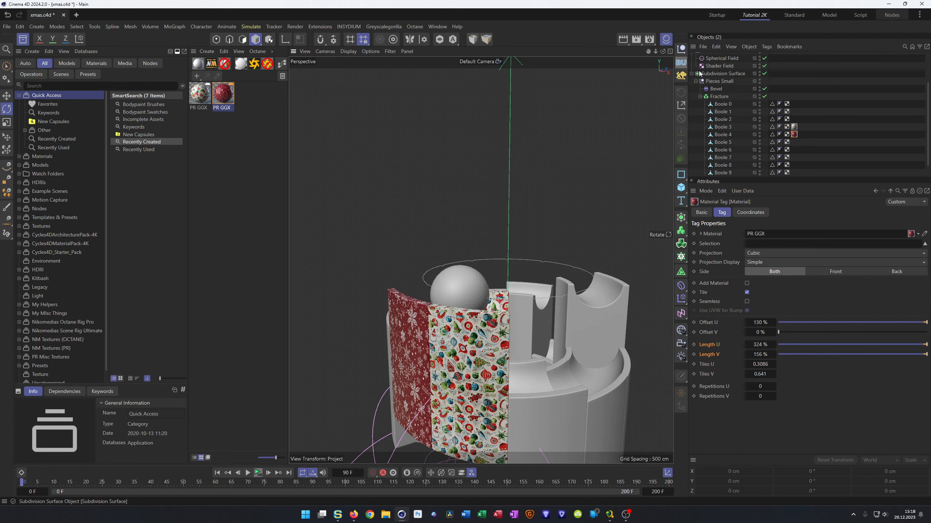
{"action": "scroll", "coordinate": [489, 295], "scroll_direction": "up", "scroll_amount": 3}
{"action": "scroll", "coordinate": [489, 296], "scroll_direction": "down", "scroll_amount": 3}
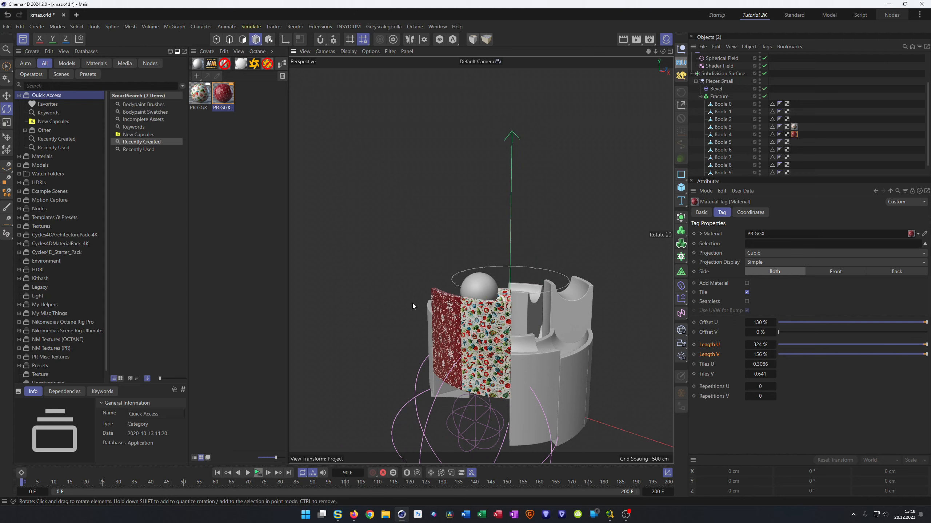
{"action": "middle_click_drag", "start_coordinate": [472, 308], "coordinate": [431, 245], "text": "alt"}
{"action": "left_click_drag", "start_coordinate": [441, 259], "coordinate": [493, 225], "text": "alt"}
{"action": "scroll", "coordinate": [472, 223], "scroll_direction": "up", "scroll_amount": 5}
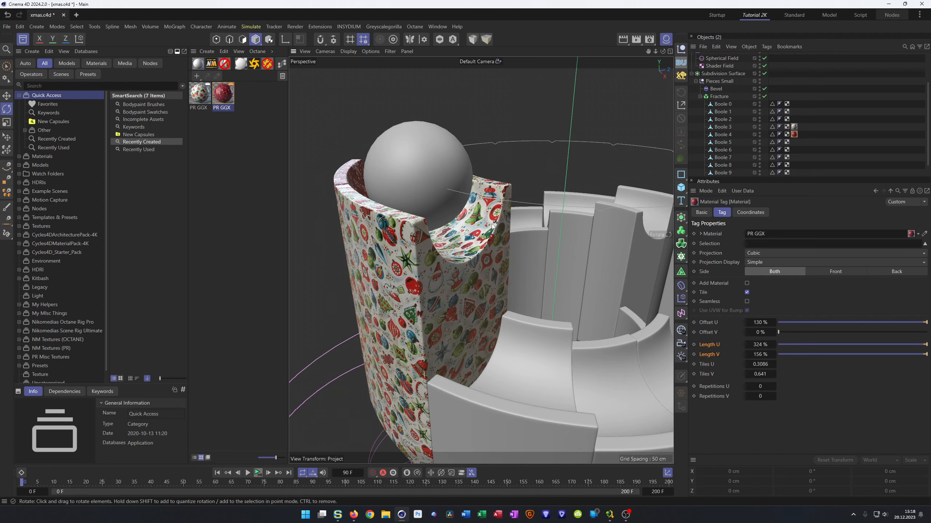
Step: Set the Bevel deformer's Offset to 2 cm and check the rounded segment edges up close
{"action": "left_click", "coordinate": [716, 89]}
{"action": "left_click", "coordinate": [764, 213]}
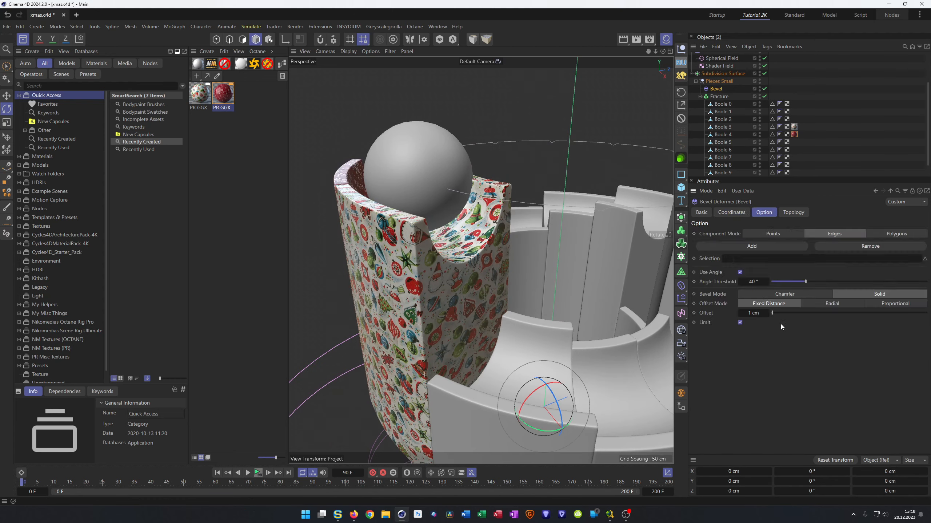
{"action": "left_click", "coordinate": [751, 314]}
{"action": "type", "text": "2"}
{"action": "key", "text": "Return"}
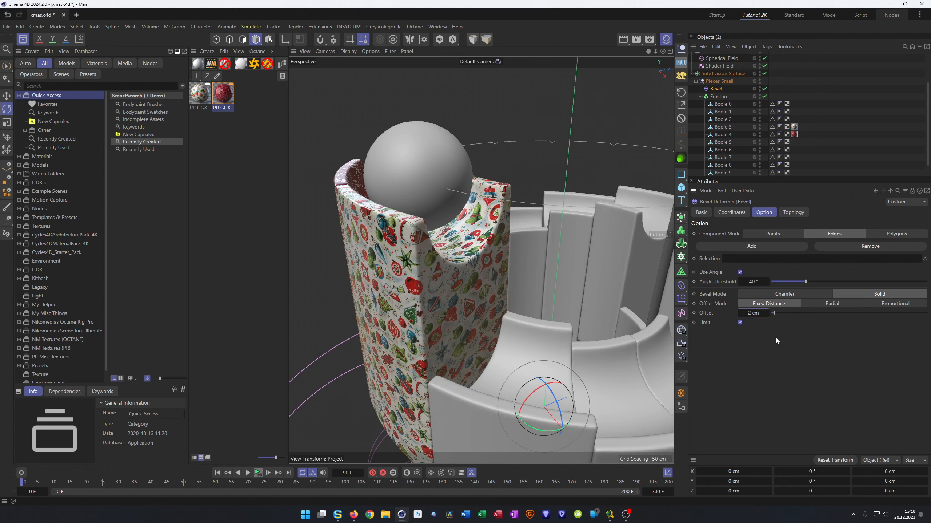
{"action": "left_click_drag", "start_coordinate": [483, 275], "coordinate": [476, 304], "text": "alt"}
{"action": "scroll", "coordinate": [475, 304], "scroll_direction": "up", "scroll_amount": 8}
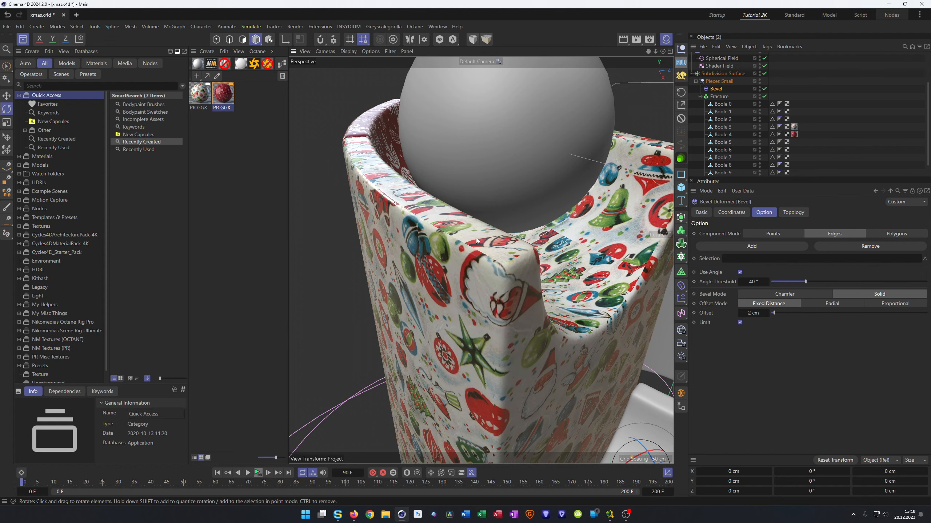
{"action": "scroll", "coordinate": [490, 262], "scroll_direction": "down", "scroll_amount": 4}
{"action": "left_click_drag", "start_coordinate": [491, 263], "coordinate": [480, 285], "text": "alt"}
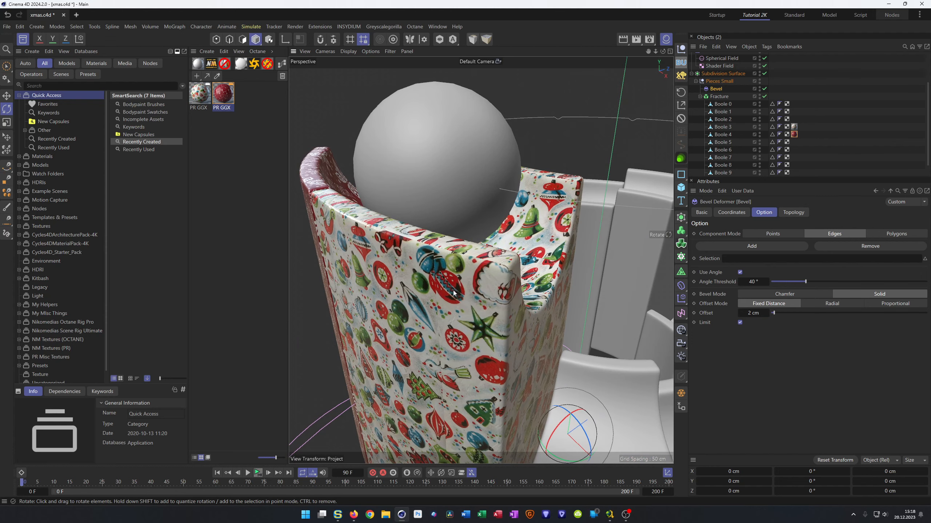
Step: Try Spatial and Shrink Wrapping projection on the Boole 3 material tag
{"action": "left_click", "coordinate": [793, 127]}
{"action": "left_click", "coordinate": [768, 254]}
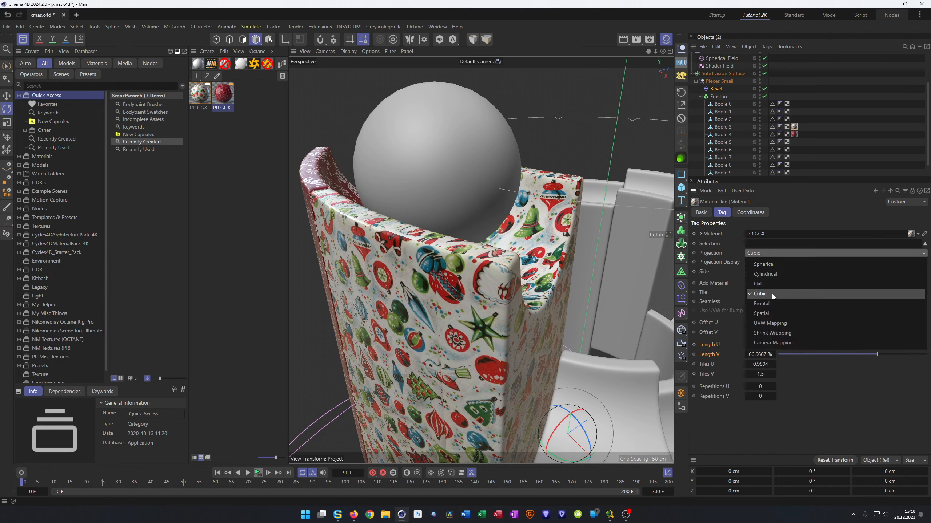
{"action": "left_click", "coordinate": [773, 314]}
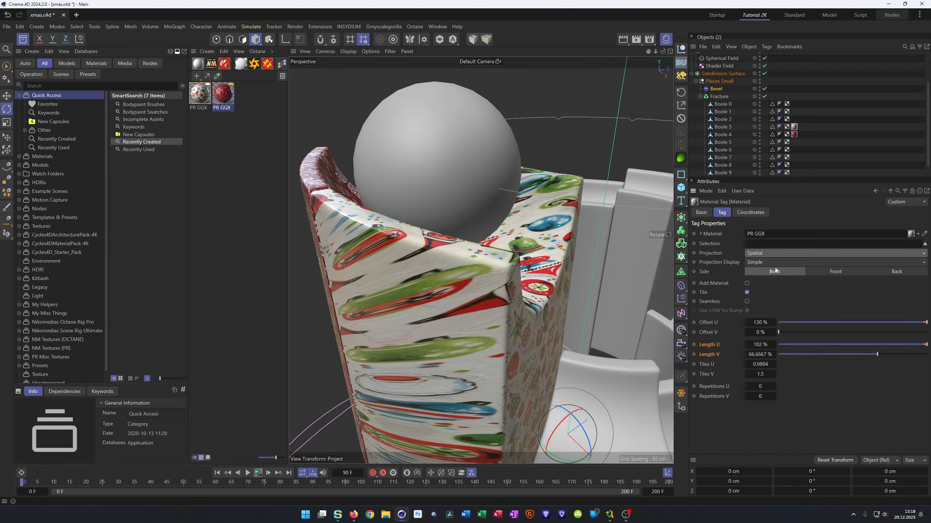
{"action": "left_click", "coordinate": [773, 253]}
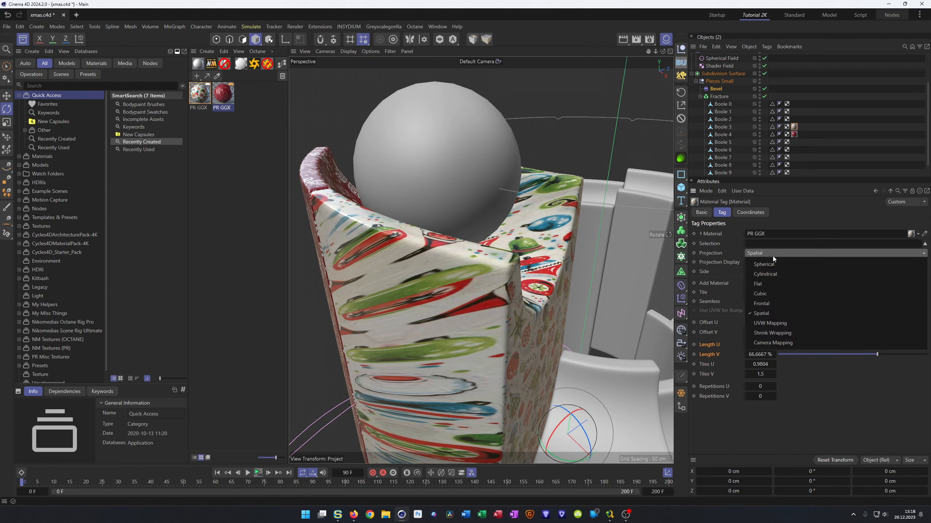
{"action": "left_click", "coordinate": [782, 333]}
{"action": "left_click_drag", "start_coordinate": [666, 333], "coordinate": [537, 370], "text": "alt"}
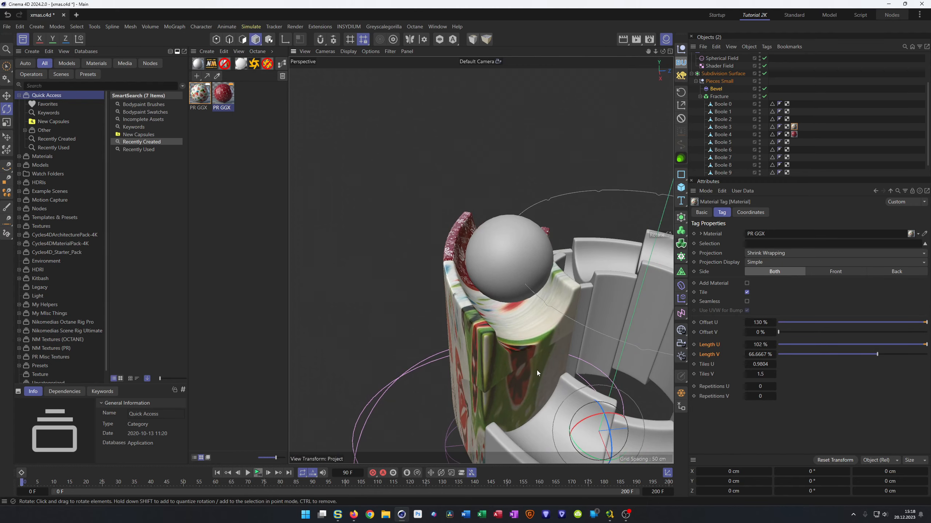
{"action": "left_click", "coordinate": [766, 254]}
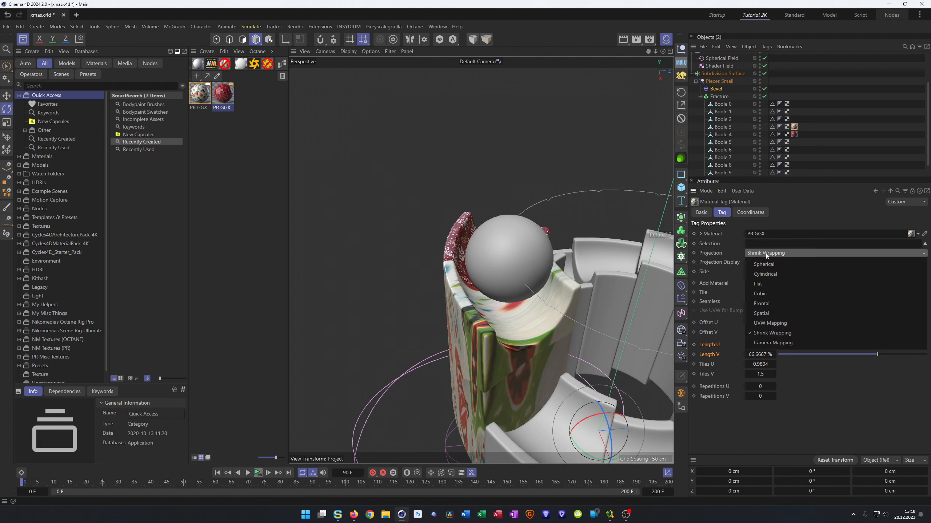
{"action": "left_click", "coordinate": [821, 206]}
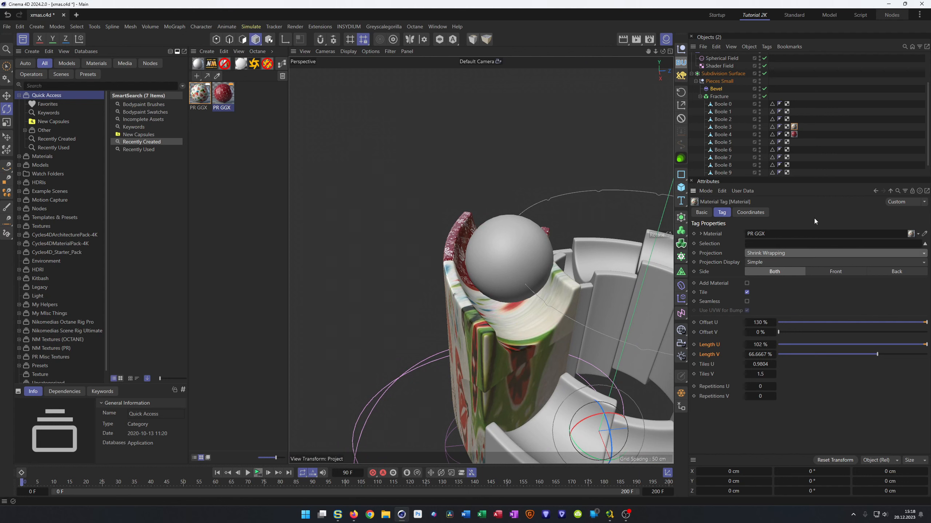
Step: Try UVW Mapping on the Boole 3 material tag and return its projection to Cubic
{"action": "left_click", "coordinate": [789, 255]}
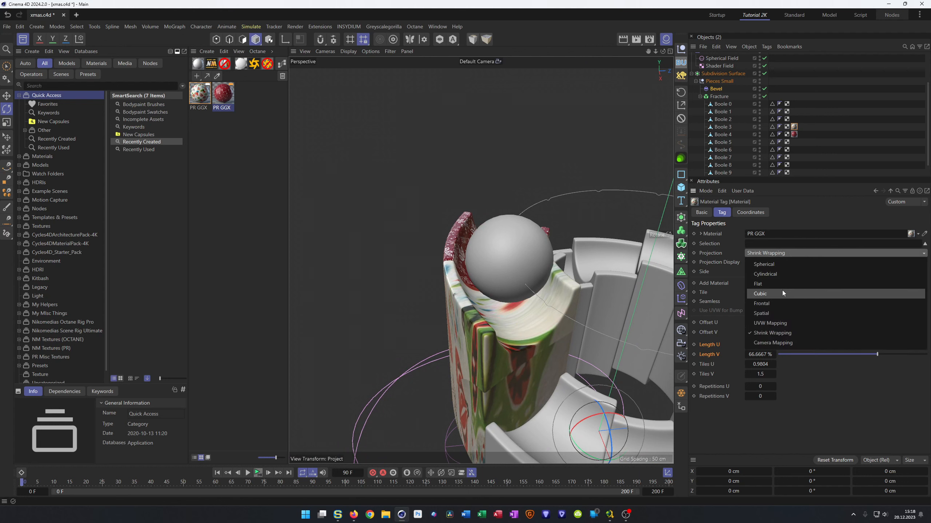
{"action": "left_click", "coordinate": [779, 324]}
{"action": "mouse_move", "coordinate": [476, 350]}
{"action": "left_mouse_down", "text": "alt"}
{"action": "mouse_move", "coordinate": [516, 330]}
{"action": "mouse_move", "coordinate": [464, 360]}
{"action": "left_mouse_up", "text": "alt"}
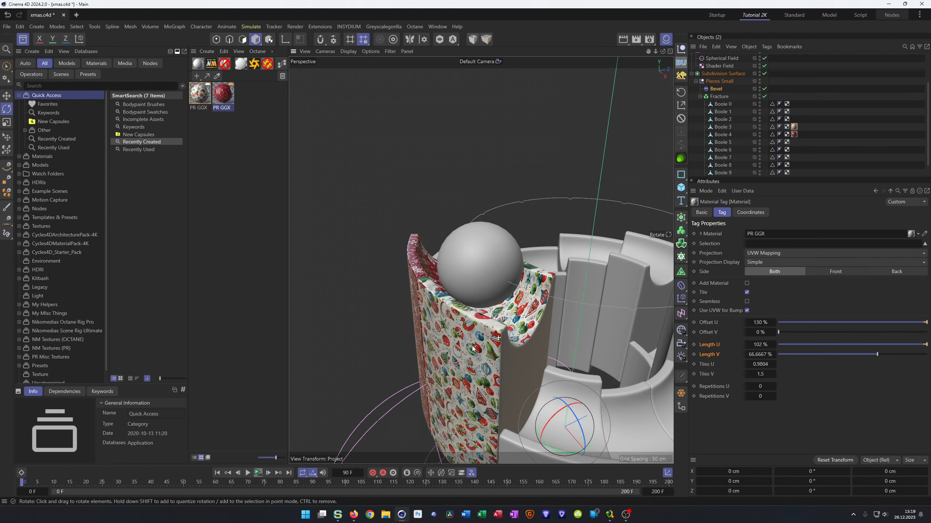
{"action": "left_click", "coordinate": [769, 255]}
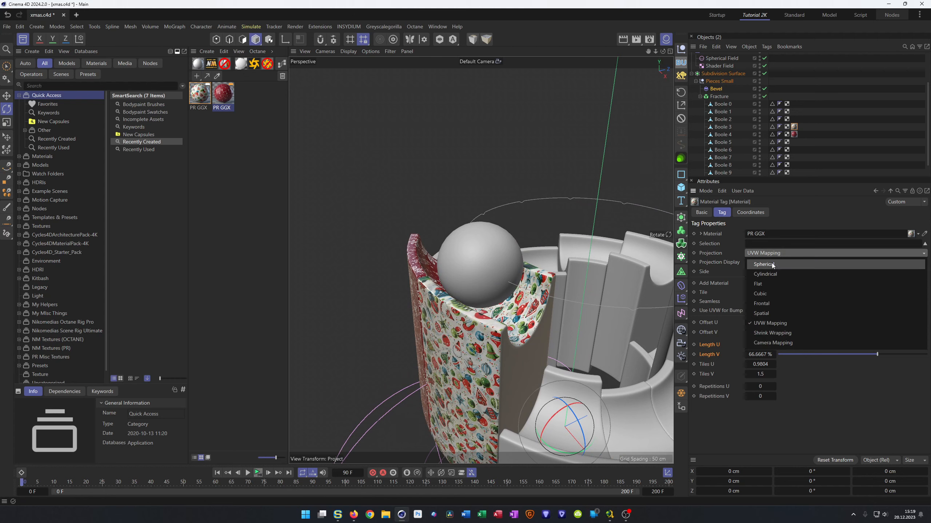
{"action": "left_click", "coordinate": [775, 294]}
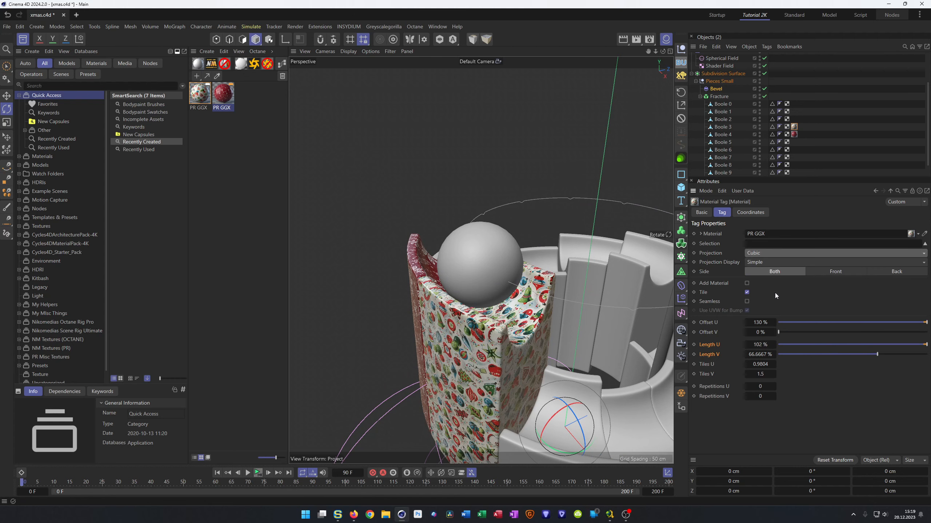
Step: Shift the ornament pattern on Boole 3 by setting Offset V to 36 % and Offset U to 162 %
{"action": "left_click_drag", "start_coordinate": [476, 367], "coordinate": [524, 324], "text": "alt"}
{"action": "scroll", "coordinate": [523, 323], "scroll_direction": "up", "scroll_amount": 2}
{"action": "scroll", "coordinate": [524, 322], "scroll_direction": "up", "scroll_amount": 3}
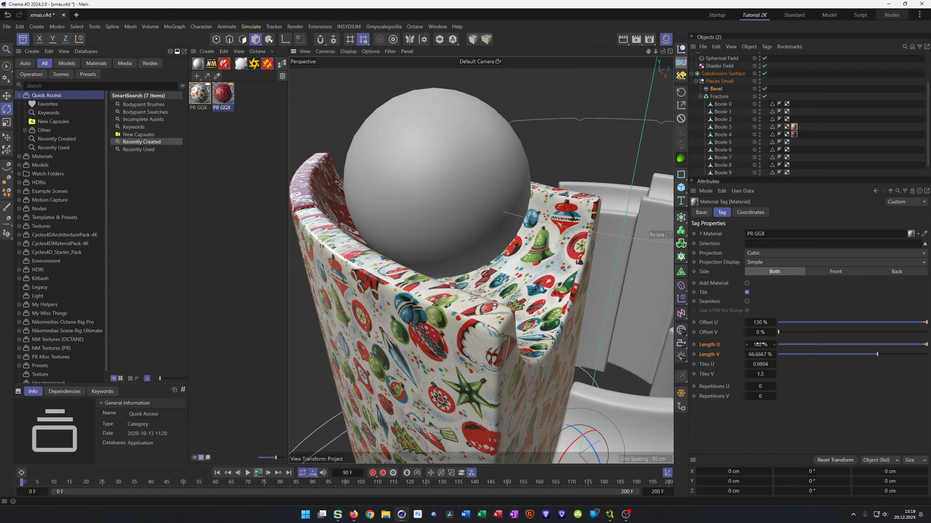
{"action": "left_click_drag", "start_coordinate": [758, 332], "coordinate": [784, 333]}
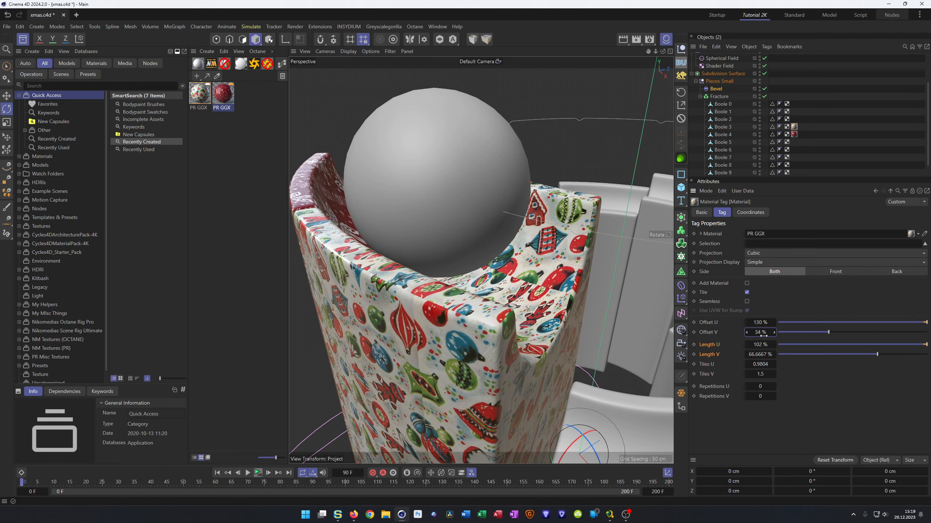
{"action": "scroll", "coordinate": [489, 316], "scroll_direction": "down", "scroll_amount": 5}
{"action": "mouse_move", "coordinate": [472, 320]}
{"action": "left_mouse_down", "text": "alt"}
{"action": "mouse_move", "coordinate": [425, 335]}
{"action": "mouse_move", "coordinate": [411, 317]}
{"action": "mouse_move", "coordinate": [477, 320]}
{"action": "left_mouse_up", "text": "alt"}
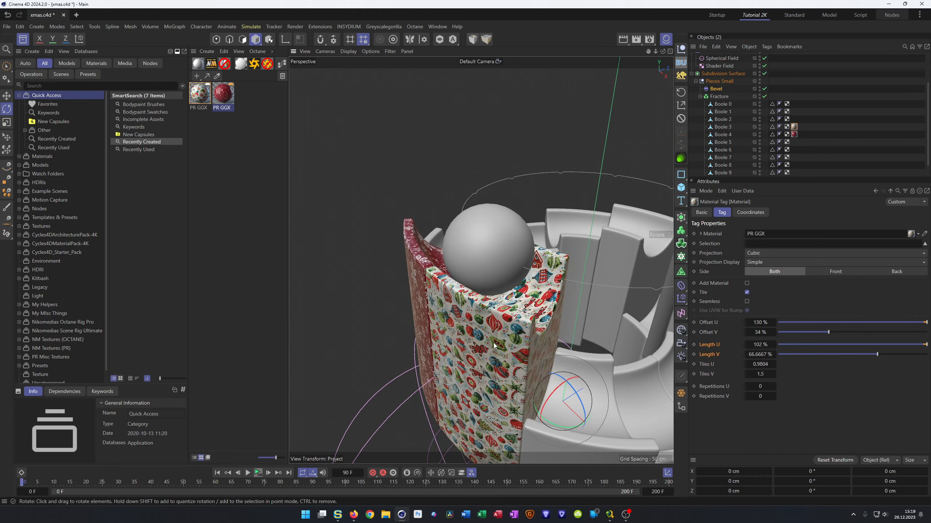
{"action": "left_click_drag", "start_coordinate": [760, 332], "coordinate": [818, 323]}
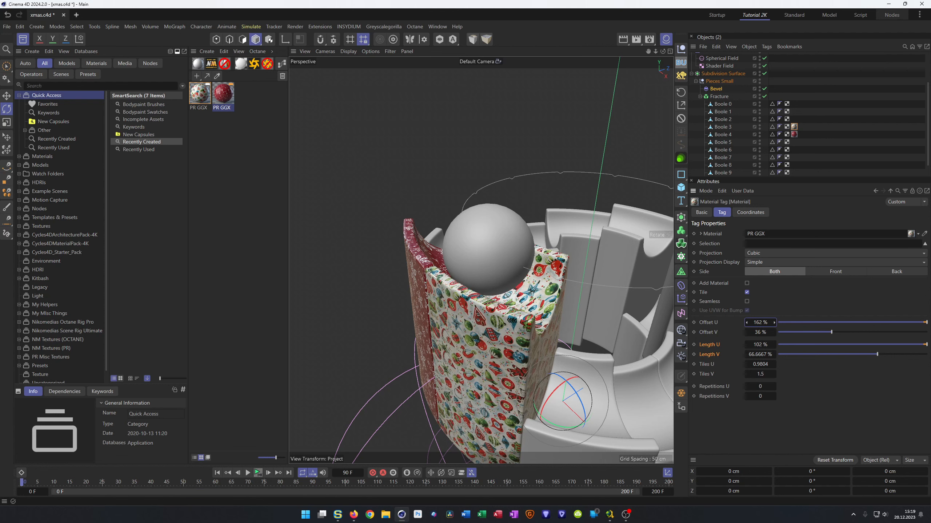
{"action": "left_click_drag", "start_coordinate": [570, 370], "coordinate": [530, 394], "text": "alt"}
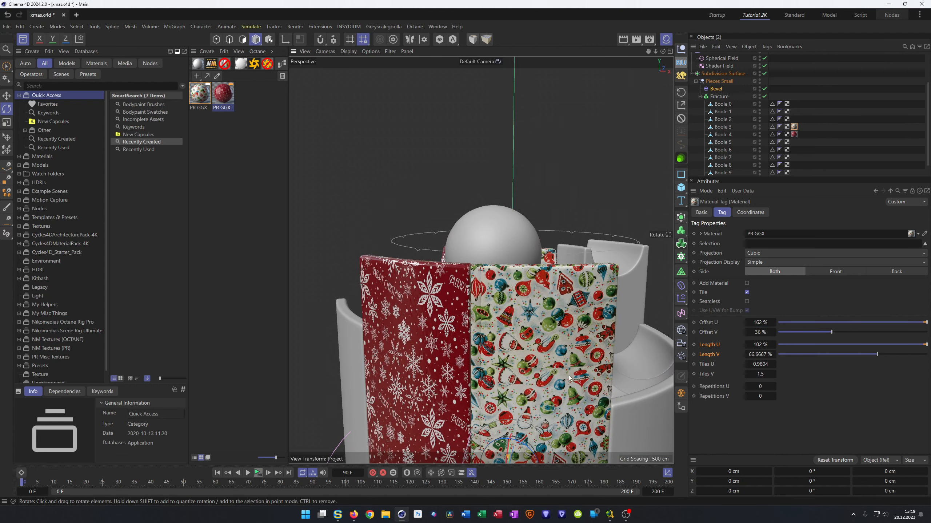
Step: Refine the Boole 3 pattern with Offset U 249 %, Offset V 112 % and Length U 101 %
{"action": "left_click_drag", "start_coordinate": [759, 332], "coordinate": [807, 322]}
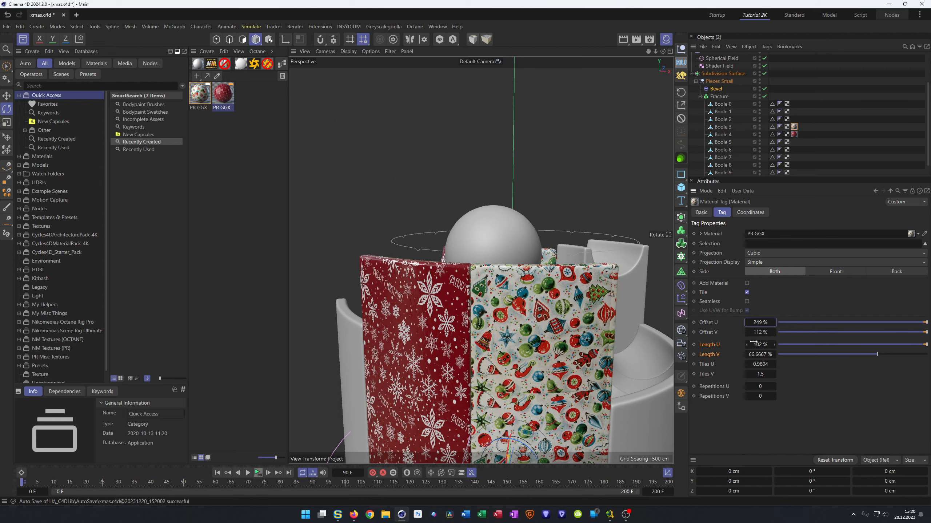
{"action": "mouse_move", "coordinate": [760, 345]}
{"action": "left_mouse_down"}
{"action": "mouse_move", "coordinate": [740, 345]}
{"action": "mouse_move", "coordinate": [758, 345]}
{"action": "left_mouse_up"}
{"action": "left_click_drag", "start_coordinate": [518, 329], "coordinate": [449, 346], "text": "alt"}
{"action": "scroll", "coordinate": [469, 313], "scroll_direction": "up", "scroll_amount": 4}
{"action": "scroll", "coordinate": [469, 314], "scroll_direction": "down", "scroll_amount": 4}
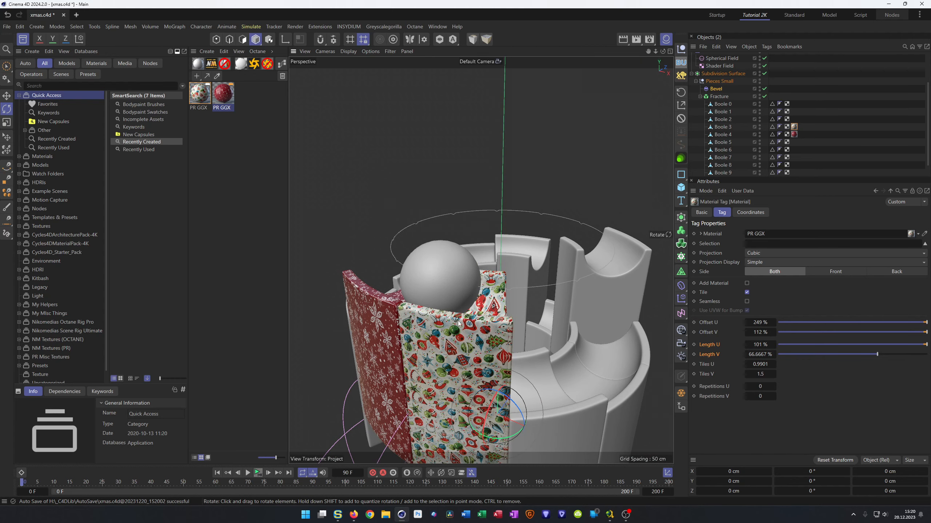
{"action": "scroll", "coordinate": [458, 321], "scroll_direction": "down", "scroll_amount": 2}
{"action": "middle_click_drag", "start_coordinate": [470, 293], "coordinate": [431, 326], "text": "alt"}
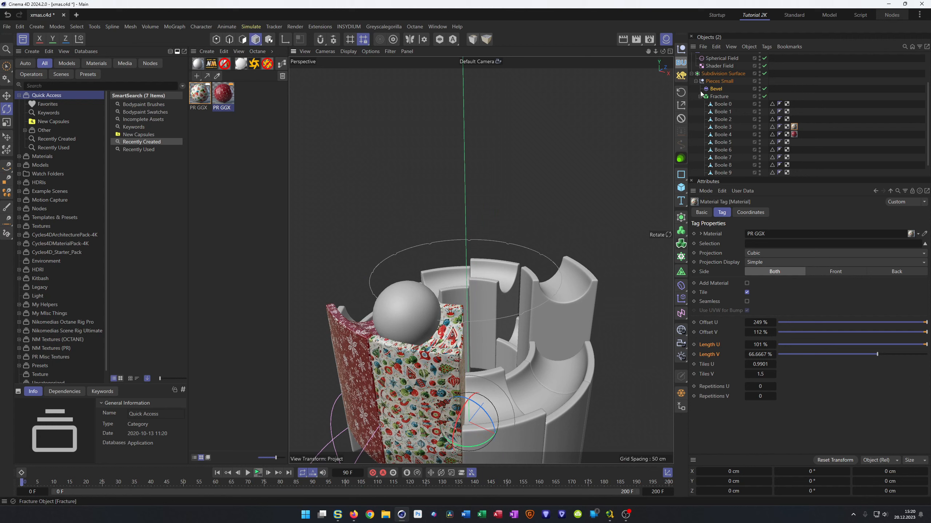
Step: Collapse the Subdivision Surface hierarchy and move the Matrix object directly above Sphere in the object list
{"action": "left_click", "coordinate": [691, 73]}
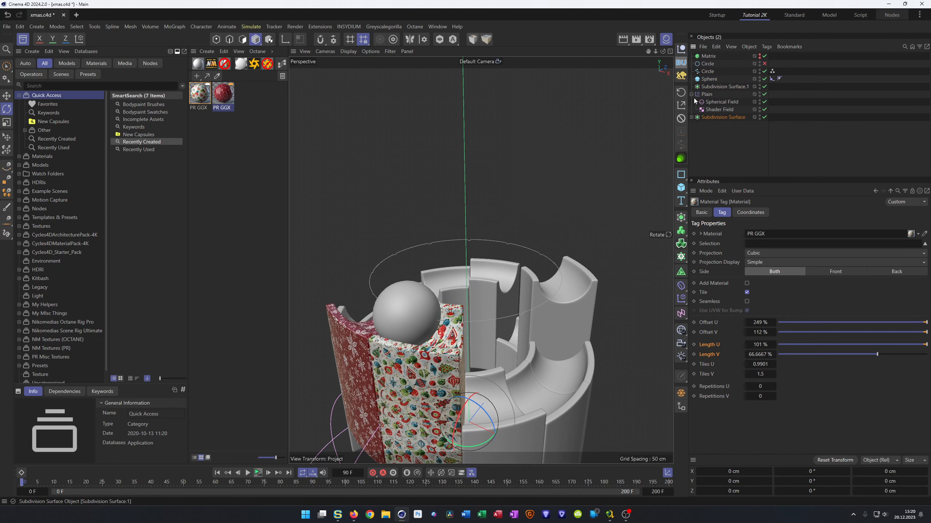
{"action": "left_click", "coordinate": [712, 57]}
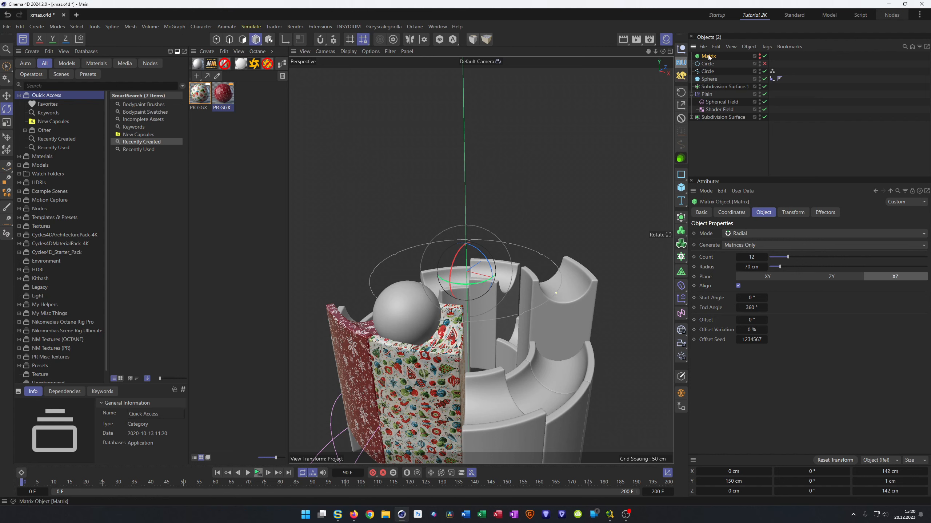
{"action": "left_click_drag", "start_coordinate": [708, 57], "coordinate": [713, 75]}
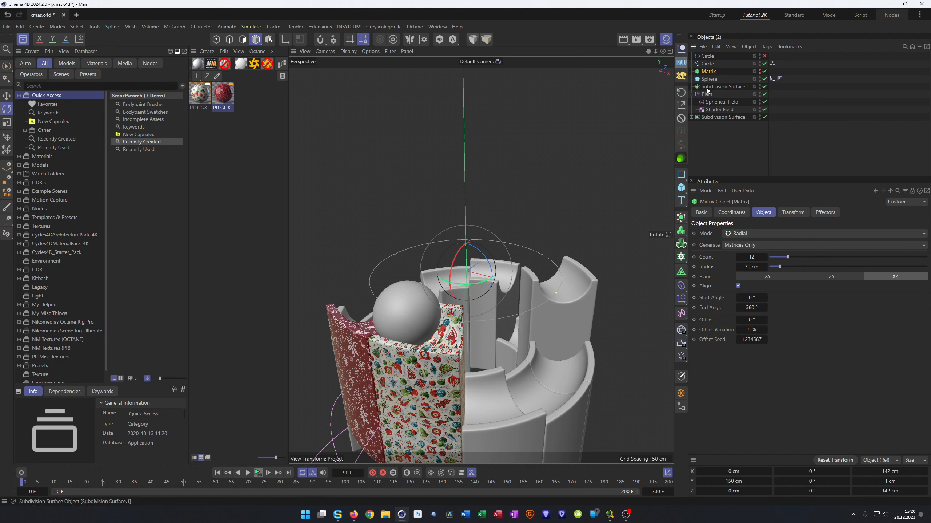
Step: Delete the disabled Circle spline at the head of the object list and save the project
{"action": "left_click", "coordinate": [704, 56]}
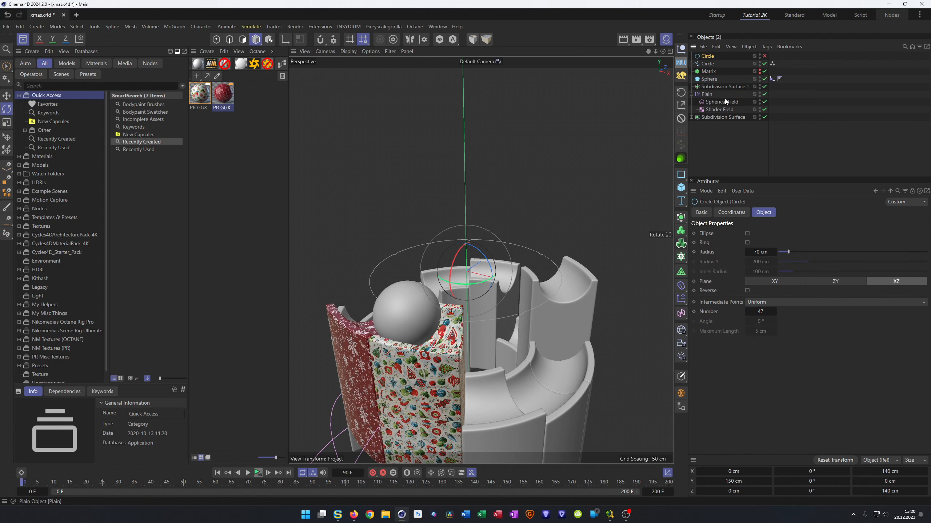
{"action": "key", "text": "Delete"}
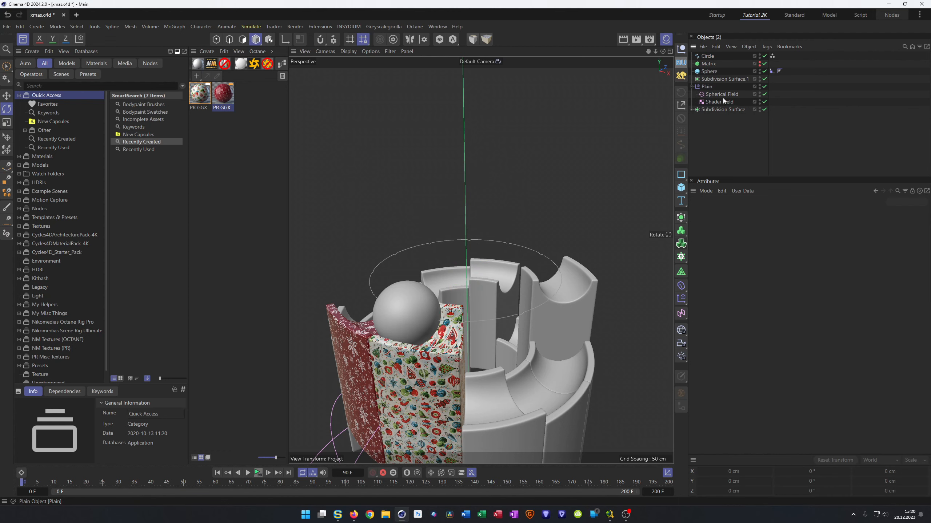
{"action": "key", "text": "ctrl+s"}
Step: Rename the Subdivision Surface object that holds the ring segments as Pieces Small
{"action": "left_click", "coordinate": [691, 109]}
{"action": "left_click", "coordinate": [690, 109]}
{"action": "left_click", "coordinate": [713, 110]}
{"action": "double_click", "coordinate": [723, 111]}
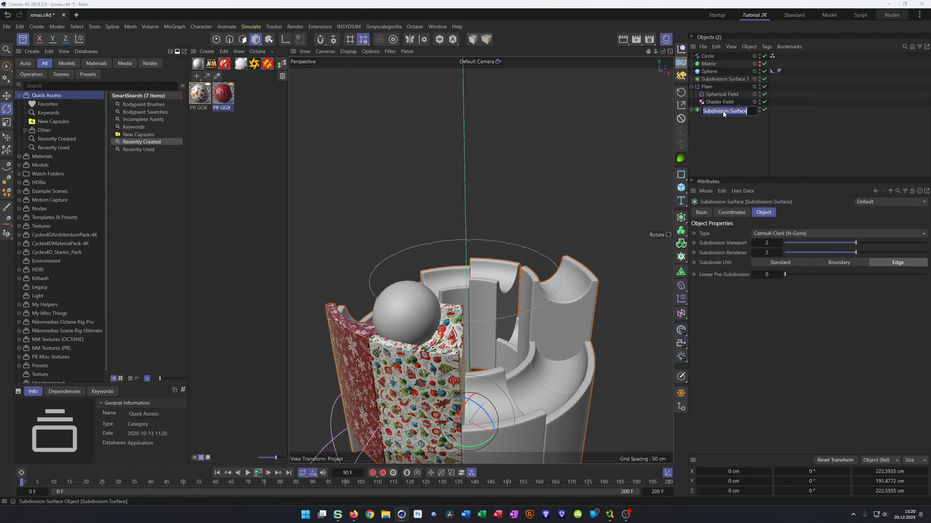
{"action": "type", "text": "P"}
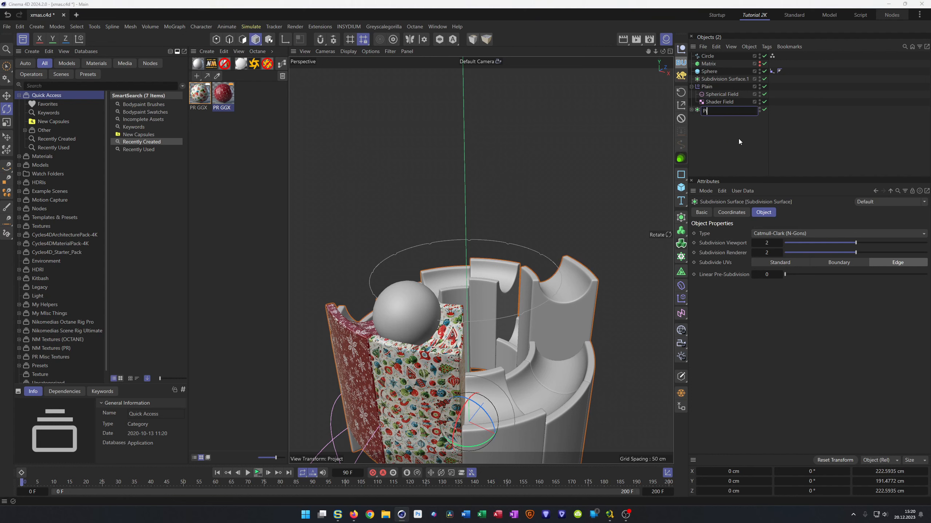
{"action": "type", "text": "ieces Small"}
{"action": "key", "text": "Return"}
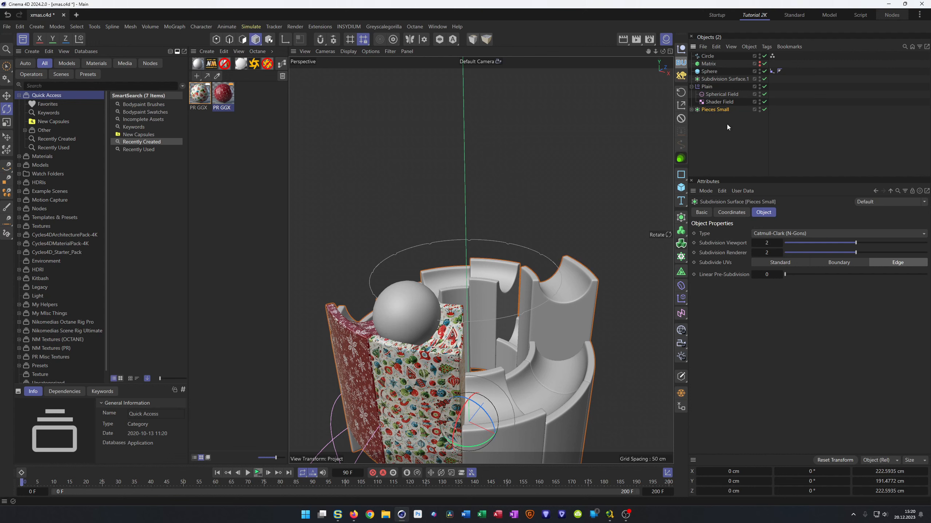
Step: Rename the Plain effector as Plain Pieces Small and delete the leftover Subdivision Surface.1 object
{"action": "left_click", "coordinate": [692, 86]}
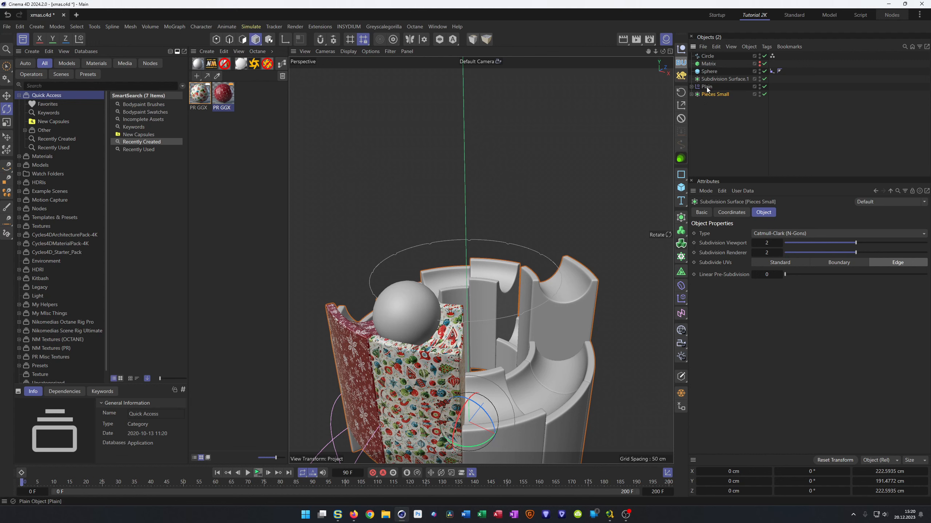
{"action": "double_click", "coordinate": [707, 87]}
{"action": "double_click", "coordinate": [714, 94]}
{"action": "key", "text": "ctrl+c"}
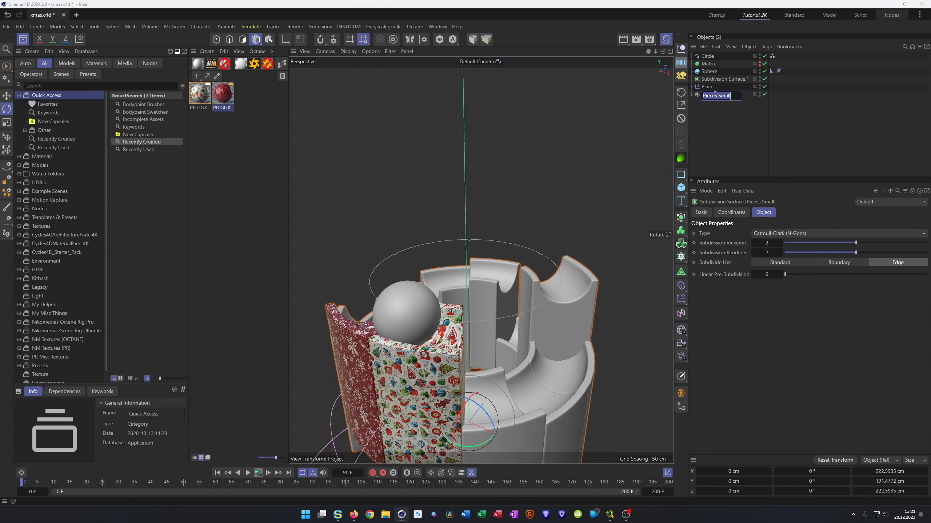
{"action": "double_click", "coordinate": [706, 87]}
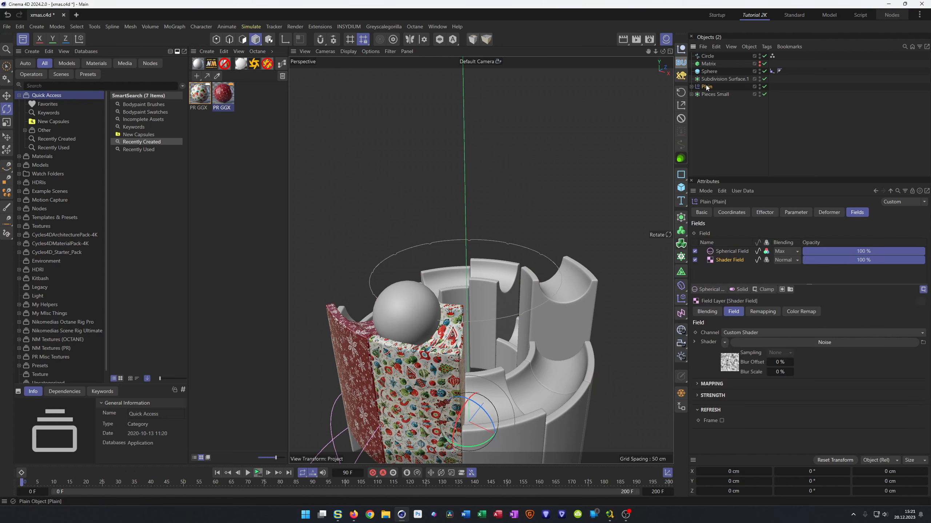
{"action": "key", "text": "ctrl+v"}
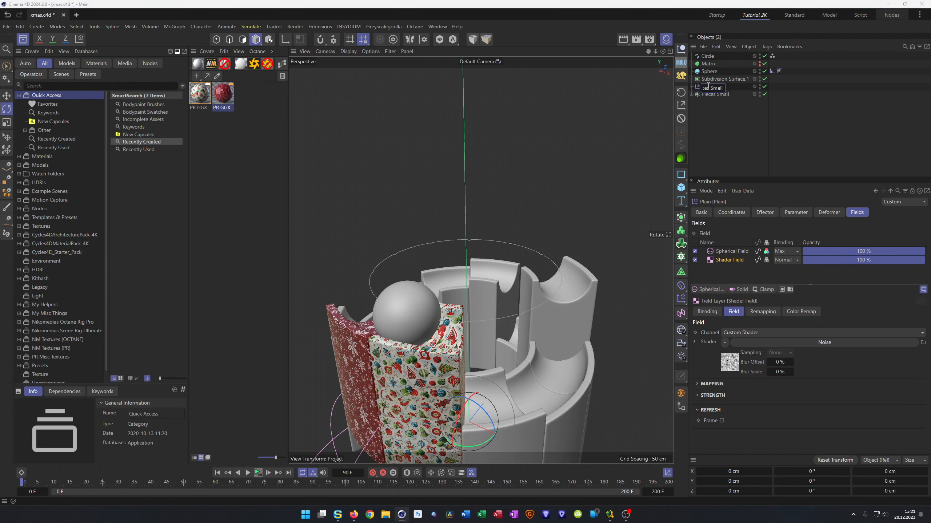
{"action": "key", "text": "Return"}
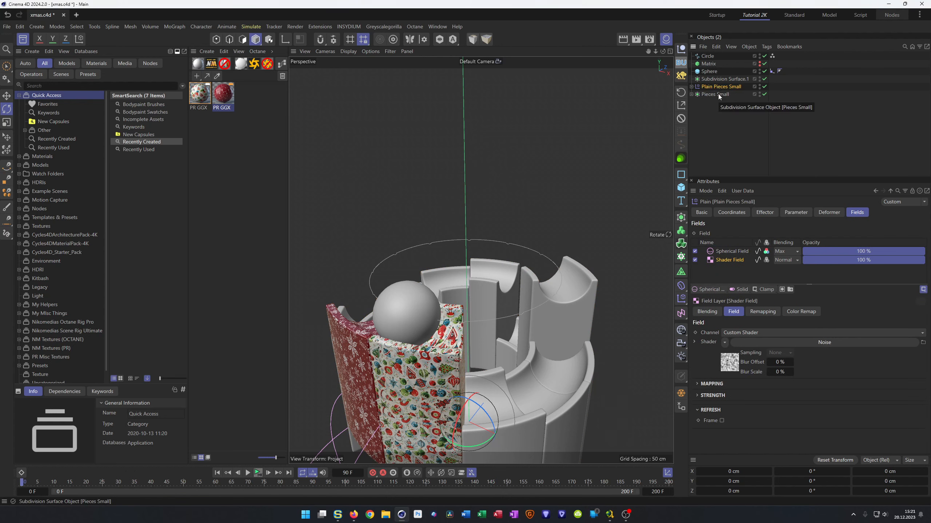
{"action": "left_click", "coordinate": [724, 78]}
{"action": "key", "text": "Delete"}
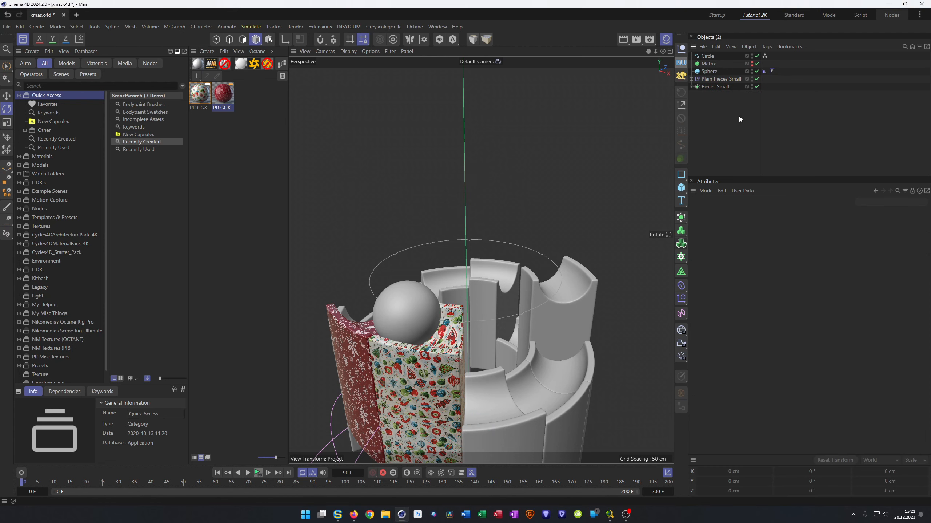
Step: Add a Cylinder primitive at the centre of the ring and open its radius and rotation segments for editing
{"action": "left_click_drag", "start_coordinate": [571, 381], "coordinate": [468, 374], "text": "alt"}
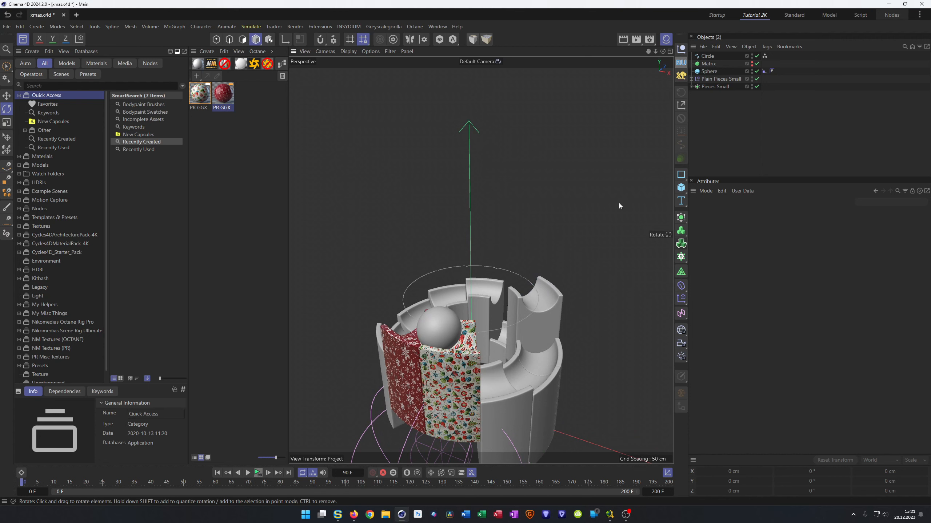
{"action": "left_click", "coordinate": [681, 187]}
{"action": "left_click", "coordinate": [744, 195]}
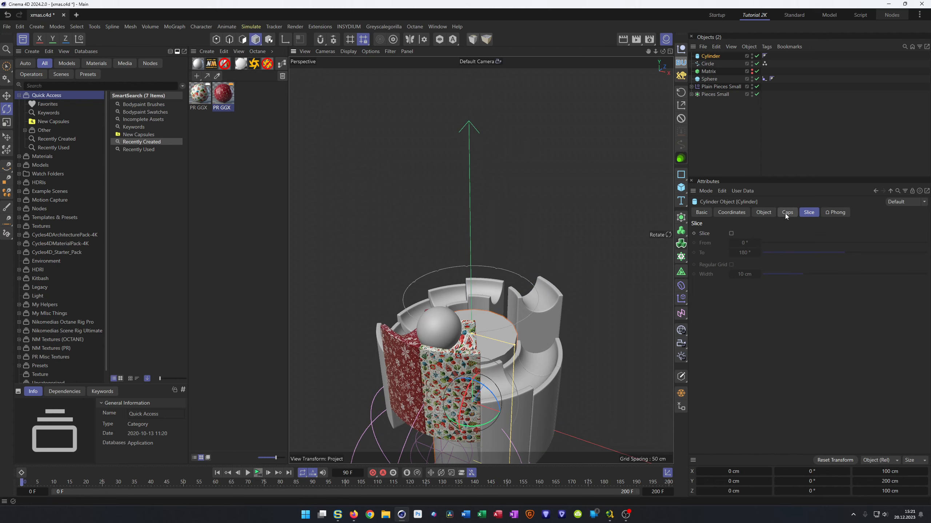
{"action": "left_click", "coordinate": [765, 212]}
{"action": "scroll", "coordinate": [538, 319], "scroll_direction": "down", "scroll_amount": 3}
{"action": "left_click_drag", "start_coordinate": [538, 318], "coordinate": [582, 319], "text": "alt"}
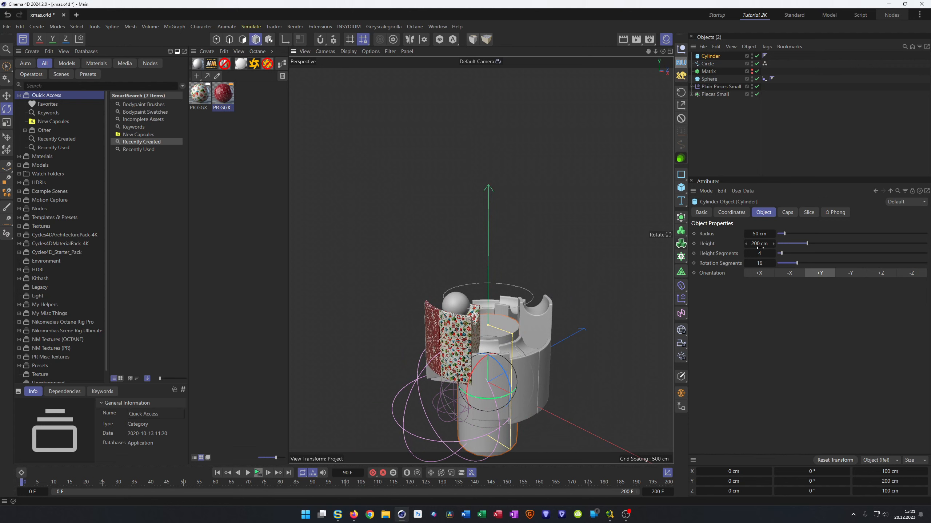
{"action": "left_click", "coordinate": [759, 234]}
{"action": "left_click", "coordinate": [760, 263]}
Step: Switch to the Firefox window with the XMAS tree preview video to examine the spiral column, then return to Cinema 4D
{"action": "mouse_move", "coordinate": [354, 516]}
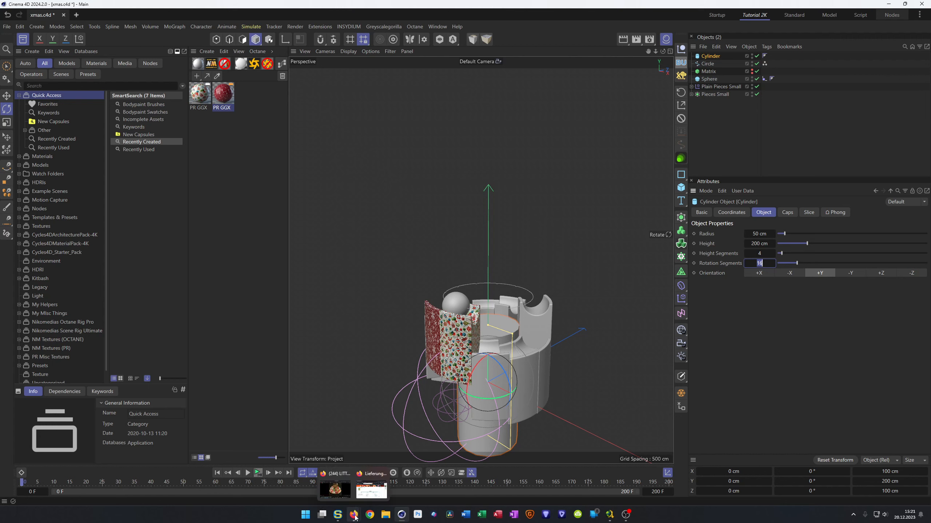
{"action": "left_click", "coordinate": [335, 487]}
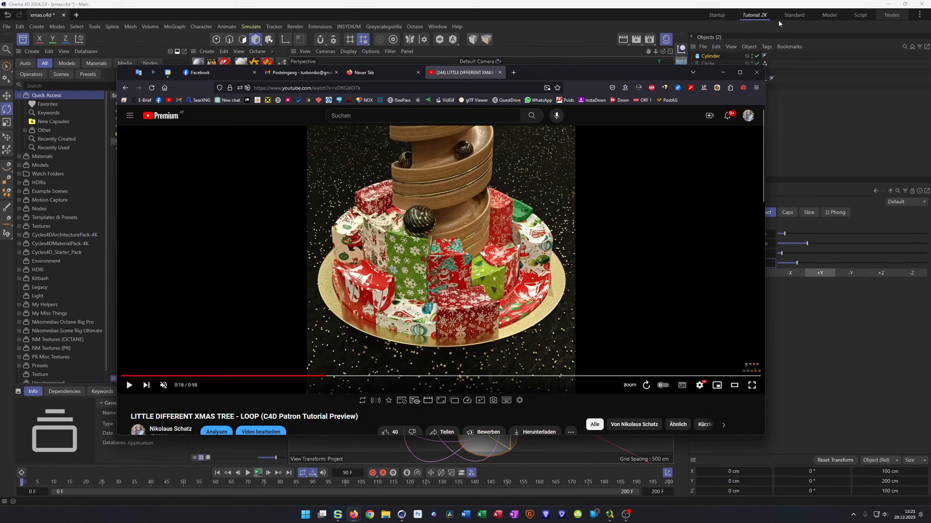
{"action": "left_click", "coordinate": [749, 3]}
Step: Disable the Cylinder and add a Helix spline oriented in the XZ plane
{"action": "left_click", "coordinate": [756, 55]}
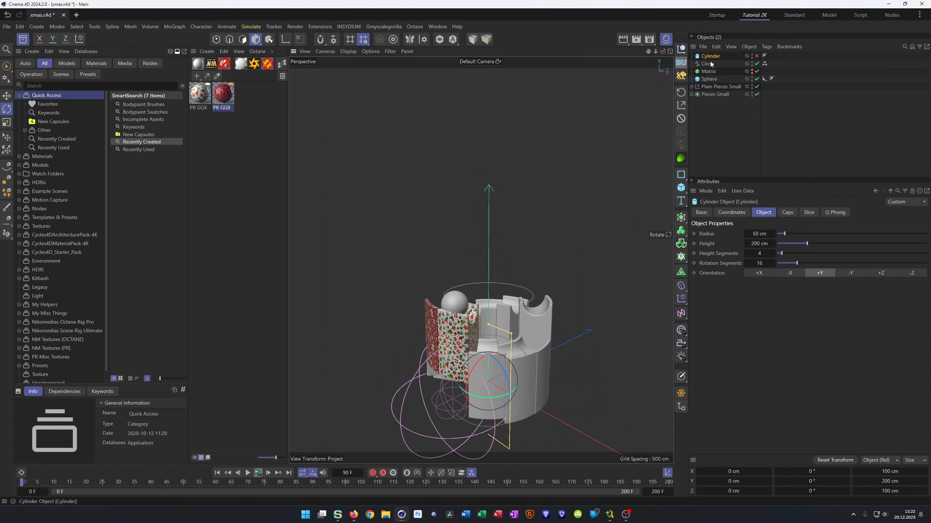
{"action": "left_click", "coordinate": [682, 174]}
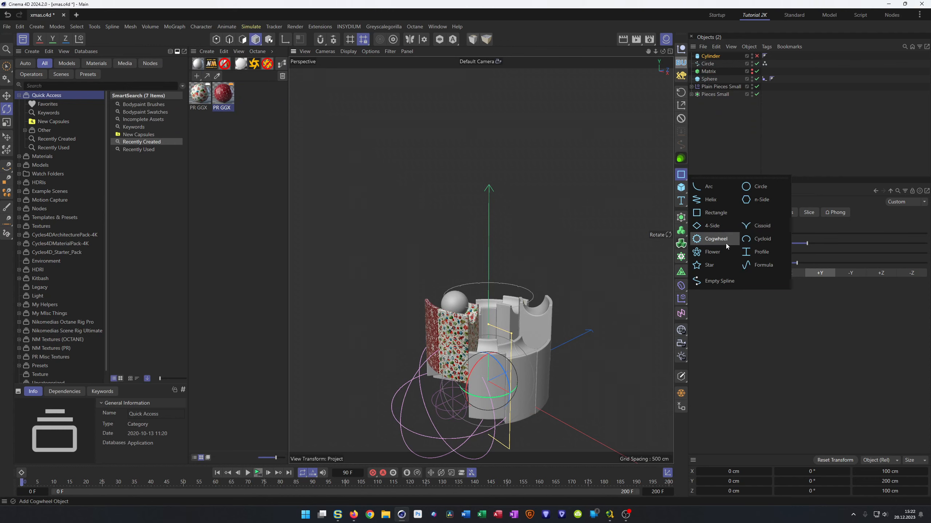
{"action": "left_click", "coordinate": [721, 201]}
{"action": "left_click", "coordinate": [896, 312]}
{"action": "left_click_drag", "start_coordinate": [638, 352], "coordinate": [471, 311], "text": "alt"}
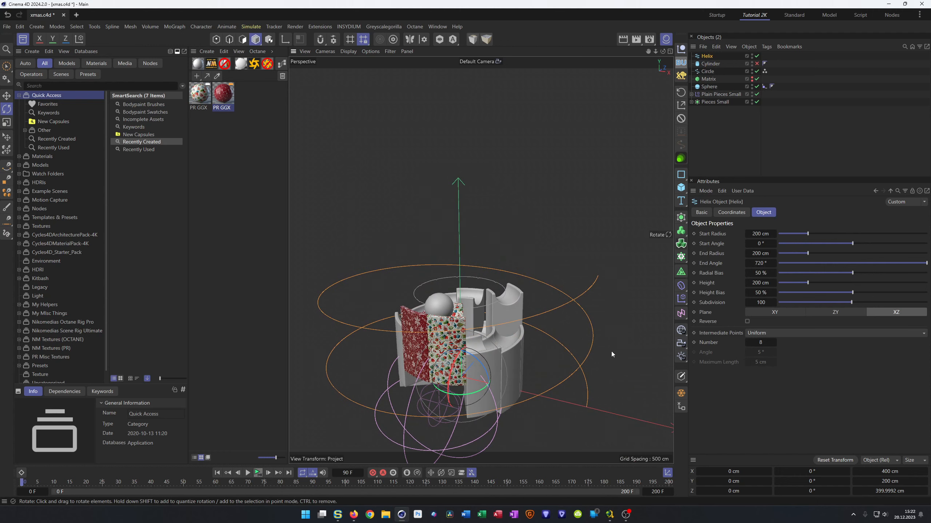
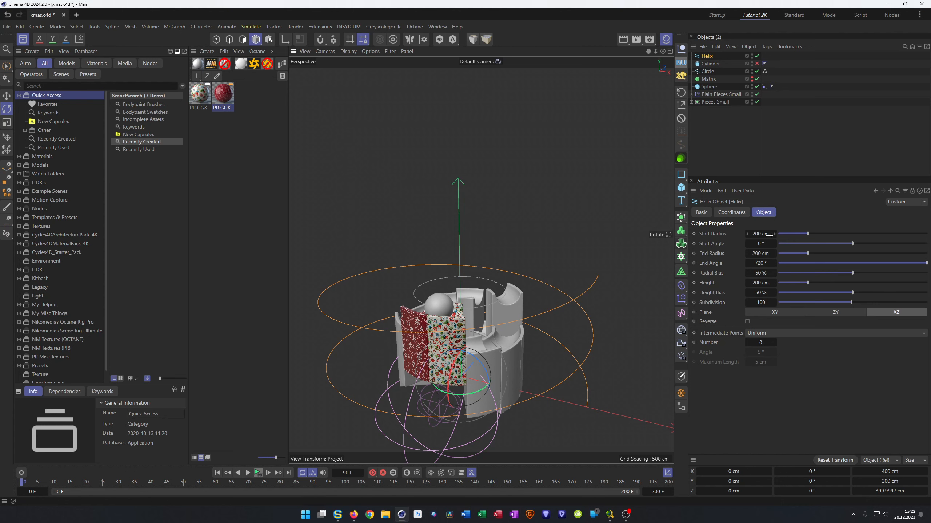
Step: Set the helix's start radius and end radius to 50 cm
{"action": "left_click_drag", "start_coordinate": [540, 327], "coordinate": [546, 325], "text": "alt"}
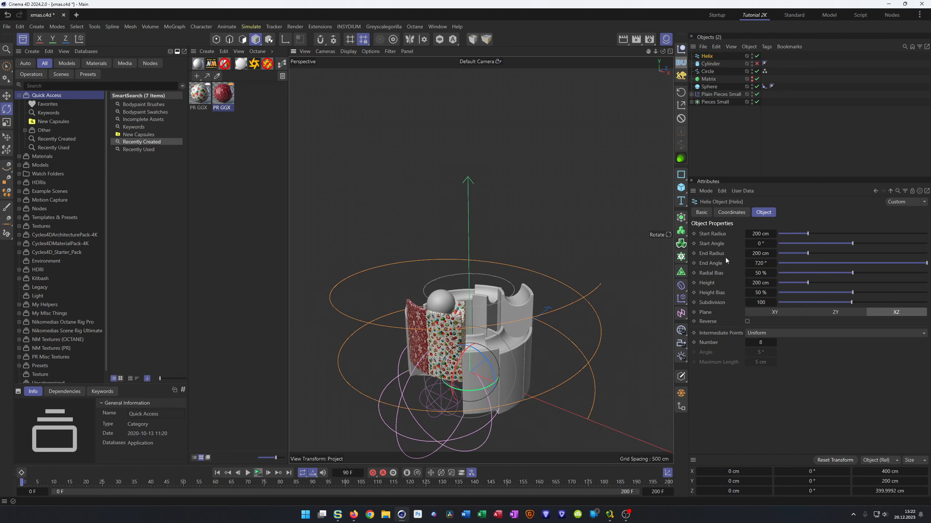
{"action": "left_click", "coordinate": [760, 234]}
{"action": "type", "text": "50"}
{"action": "key", "text": "Tab"}
{"action": "key", "text": "Tab"}
{"action": "type", "text": "50"}
{"action": "key", "text": "Return"}
{"action": "left_click_drag", "start_coordinate": [527, 300], "coordinate": [471, 270], "text": "alt"}
{"action": "scroll", "coordinate": [524, 285], "scroll_direction": "up", "scroll_amount": 3}
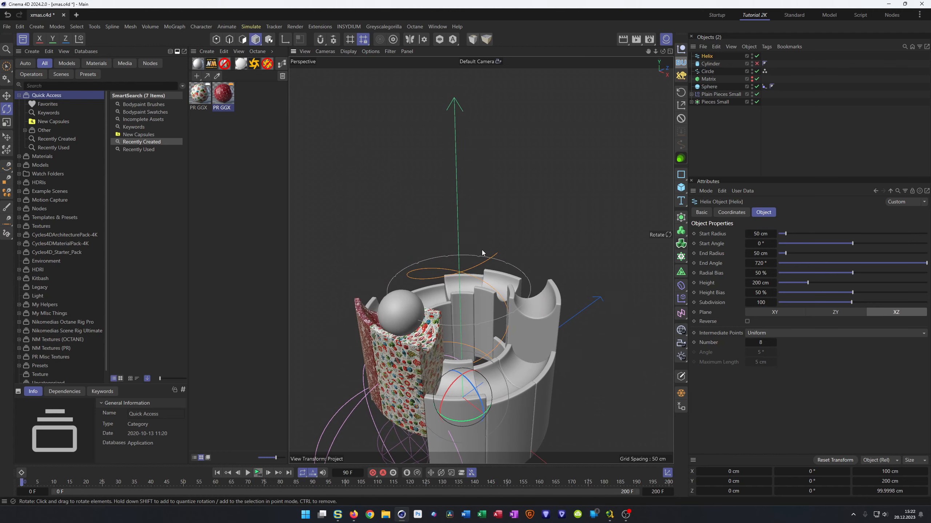
Step: Set the helix's height to 400 cm
{"action": "left_click_drag", "start_coordinate": [760, 282], "coordinate": [789, 283]}
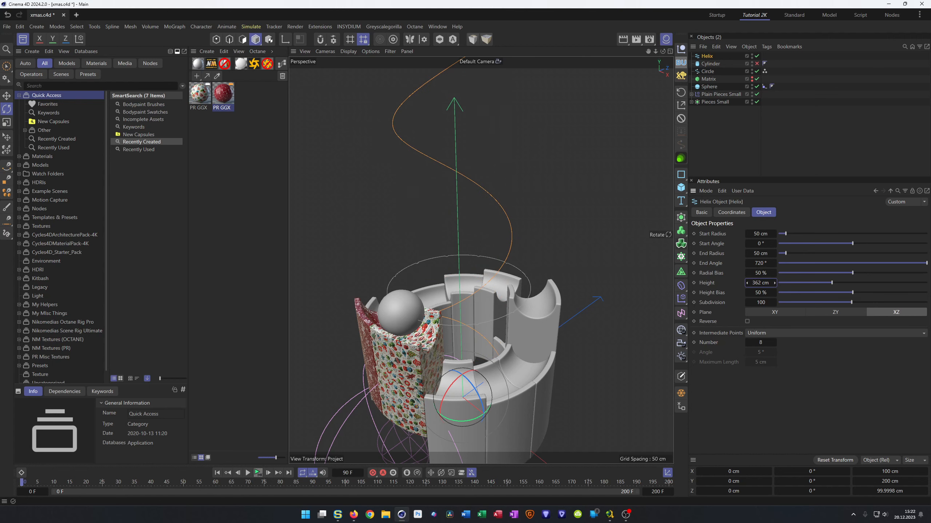
{"action": "left_click", "coordinate": [757, 286]}
{"action": "type", "text": "400"}
{"action": "key", "text": "Return"}
Step: Double the helix's end angle to 1440° and check the spiral above the ring
{"action": "left_click", "coordinate": [770, 263]}
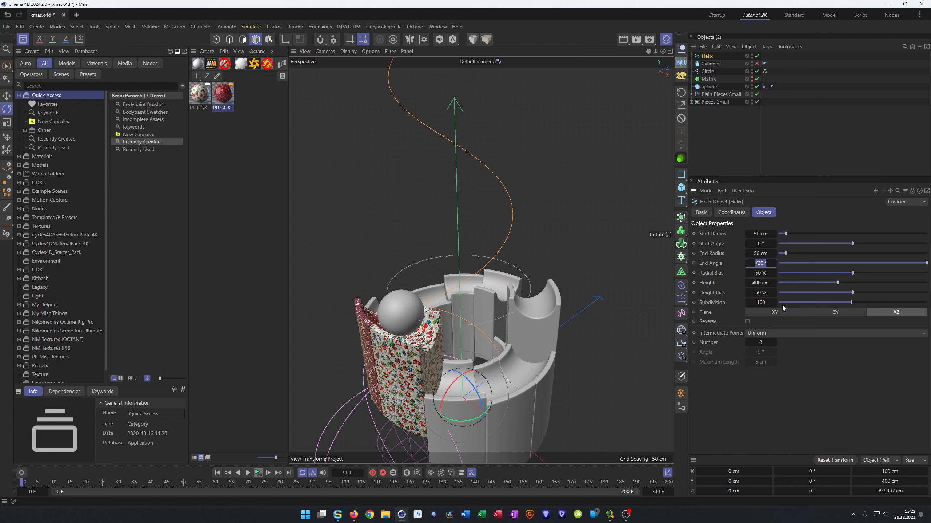
{"action": "key", "text": "Right"}
{"action": "type", "text": "/2"}
{"action": "key", "text": "BackSpace"}
{"action": "key", "text": "BackSpace"}
{"action": "type", "text": "*2"}
{"action": "key", "text": "Return"}
{"action": "right_click_drag", "start_coordinate": [535, 286], "coordinate": [495, 296], "text": "alt"}
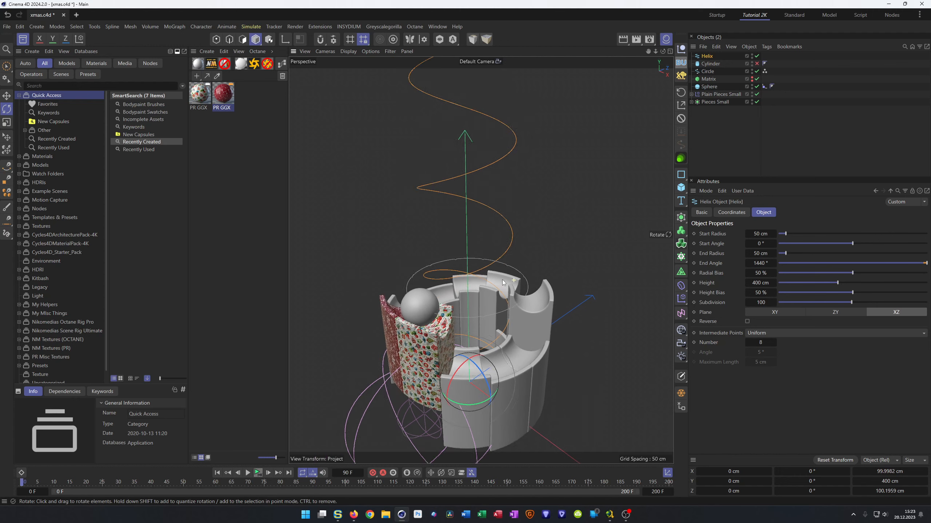
{"action": "left_click_drag", "start_coordinate": [495, 296], "coordinate": [471, 306], "text": "alt"}
{"action": "right_click_drag", "start_coordinate": [472, 306], "coordinate": [439, 310], "text": "alt"}
{"action": "left_click_drag", "start_coordinate": [404, 334], "coordinate": [362, 333], "text": "alt"}
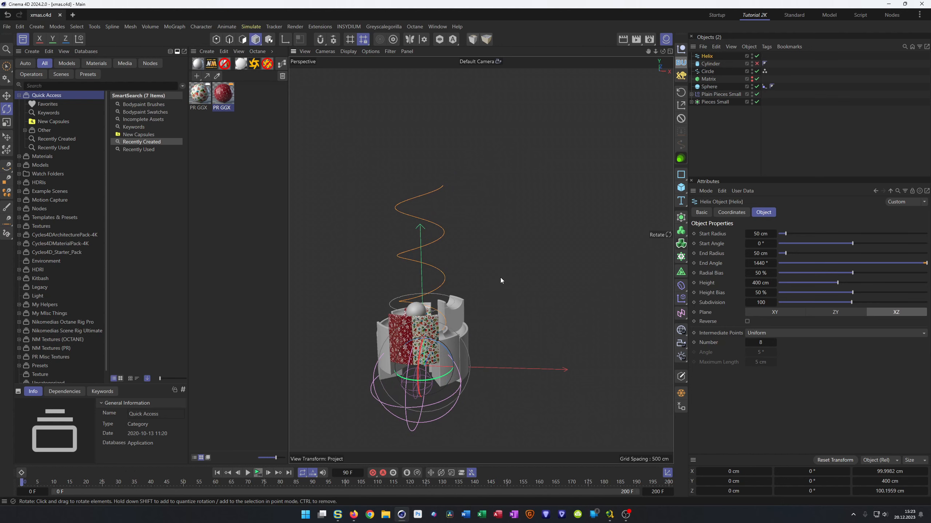
Step: Create a new empty project and show its front view full size
{"action": "left_click", "coordinate": [73, 14]}
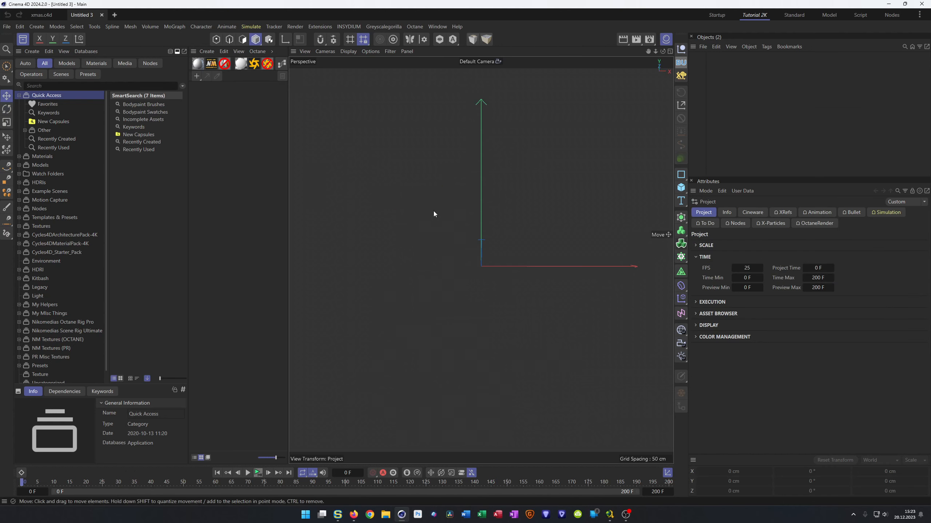
{"action": "middle_click", "coordinate": [570, 292]}
{"action": "middle_click", "coordinate": [570, 293]}
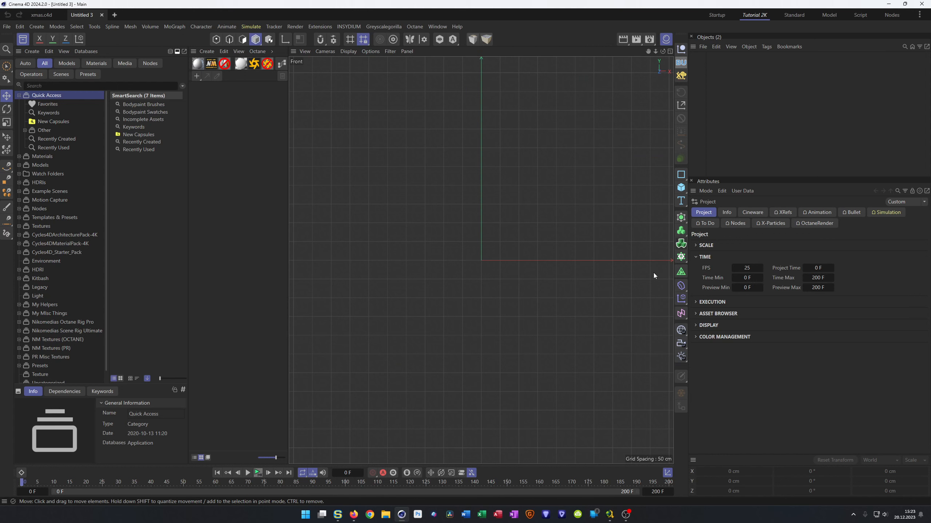
Step: Add a Rectangle spline with a width of 50 cm and a height of 70 cm
{"action": "left_click", "coordinate": [681, 175]}
{"action": "left_click", "coordinate": [760, 233]}
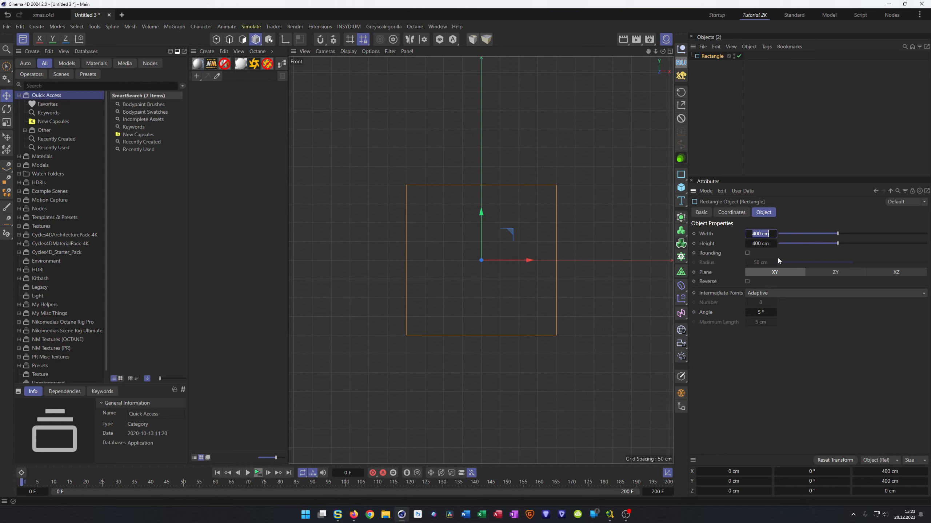
{"action": "type", "text": "50"}
{"action": "key", "text": "Tab"}
{"action": "type", "text": "70"}
{"action": "key", "text": "Return"}
{"action": "scroll", "coordinate": [498, 244], "scroll_direction": "up", "scroll_amount": 5}
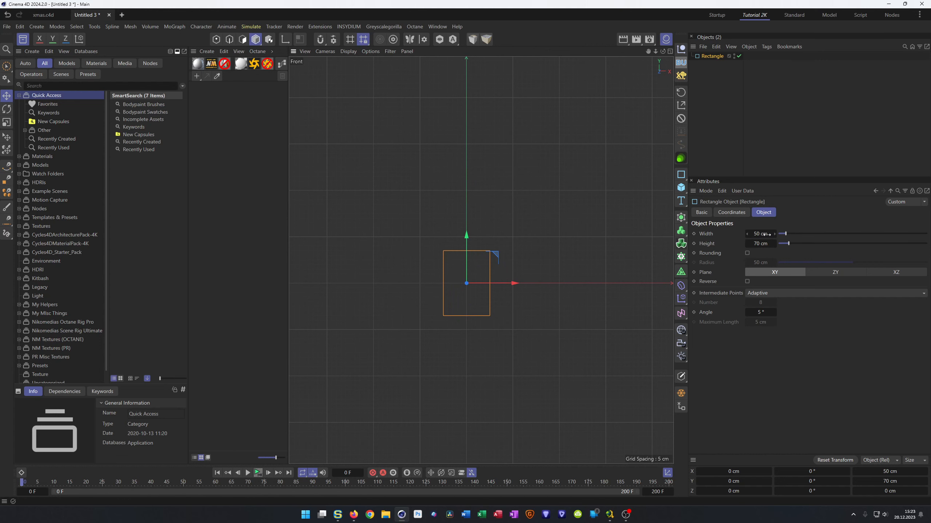
{"action": "scroll", "coordinate": [481, 265], "scroll_direction": "up", "scroll_amount": 3}
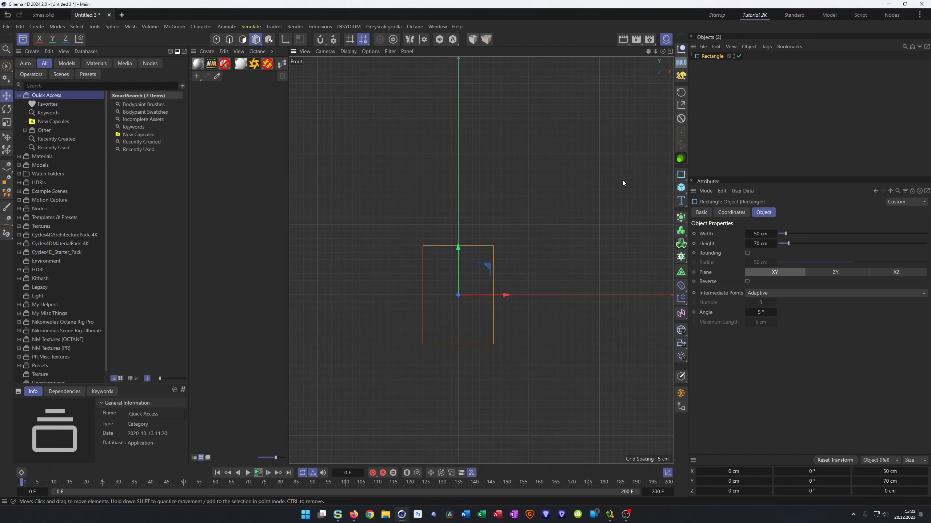
Step: Add a Circle spline in the XY plane and set its radius to 20 cm
{"action": "left_click_drag", "start_coordinate": [681, 175], "coordinate": [754, 194]}
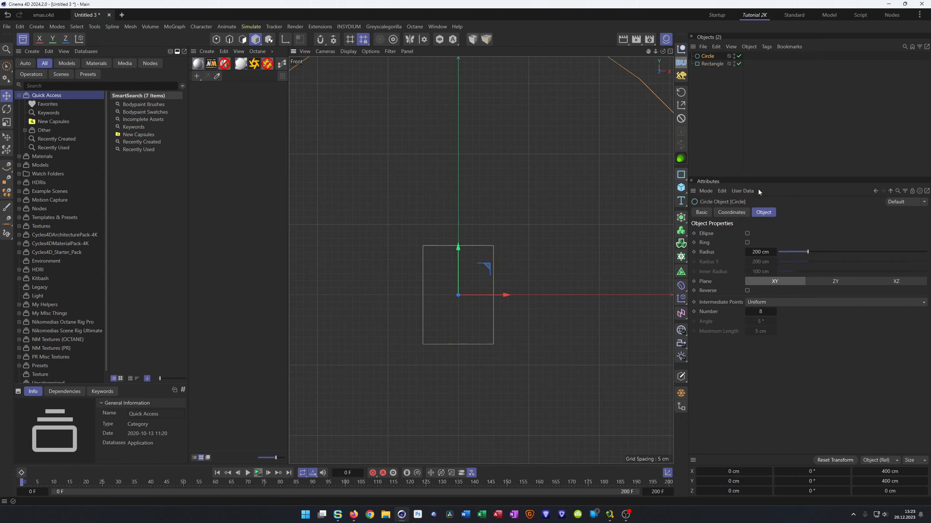
{"action": "key", "text": "t"}
{"action": "left_click_drag", "start_coordinate": [517, 293], "coordinate": [278, 389]}
{"action": "left_click", "coordinate": [708, 55]}
{"action": "left_click", "coordinate": [751, 252]}
{"action": "type", "text": "20"}
{"action": "key", "text": "Return"}
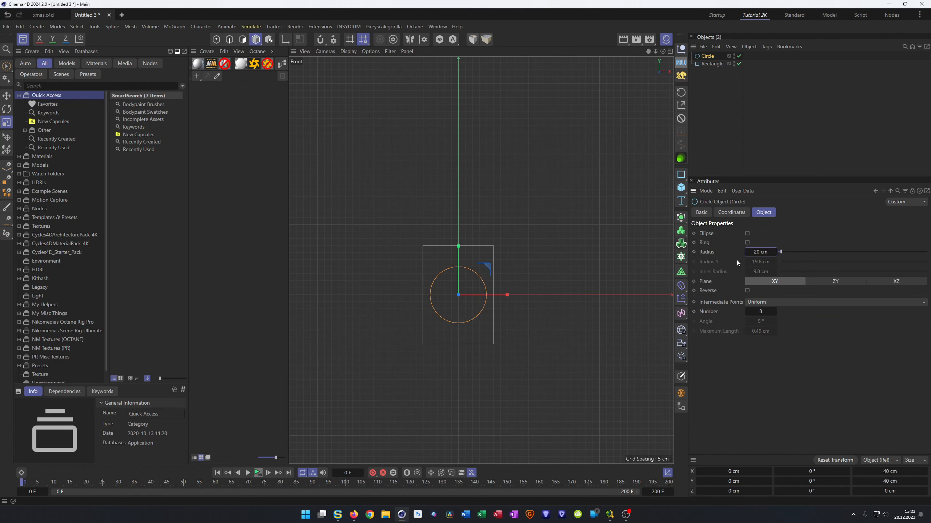
Step: Move the circle up 35 cm so it is centred on the rectangle's upper edge
{"action": "key", "text": "e"}
{"action": "left_click_drag", "start_coordinate": [458, 247], "coordinate": [458, 197]}
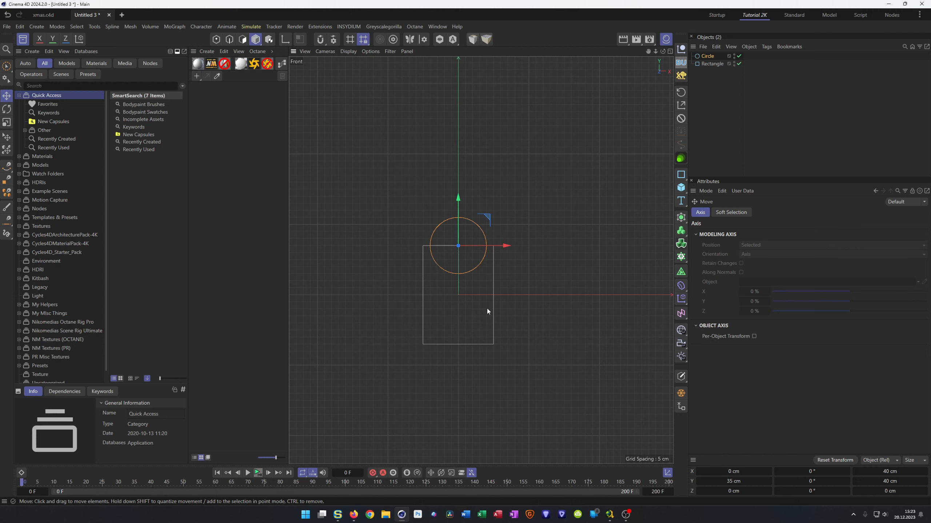
{"action": "mouse_move", "coordinate": [354, 515]}
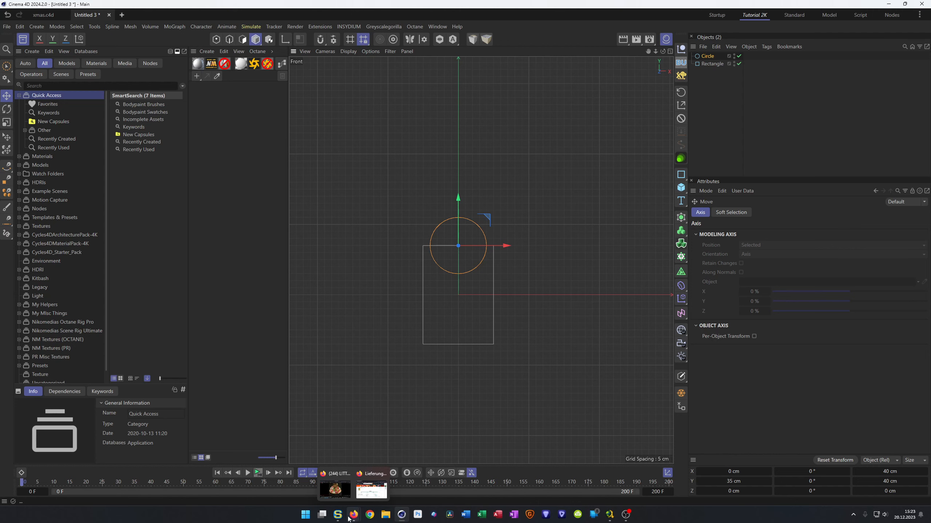
Step: Switch to the browser and play the finished Xmas tree loop video to examine the spiral column's shape, then return to Cinema 4D
{"action": "left_click", "coordinate": [346, 491]}
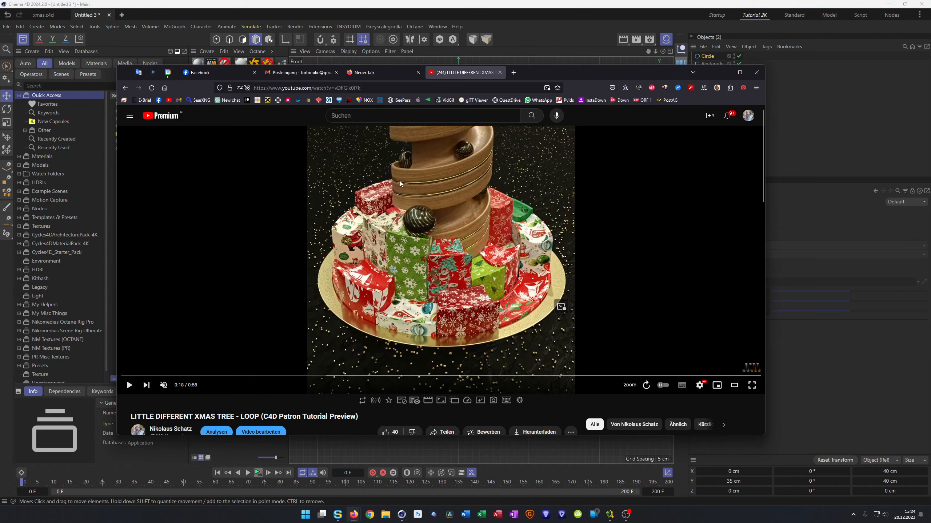
{"action": "left_click", "coordinate": [465, 184]}
{"action": "left_click", "coordinate": [589, 191]}
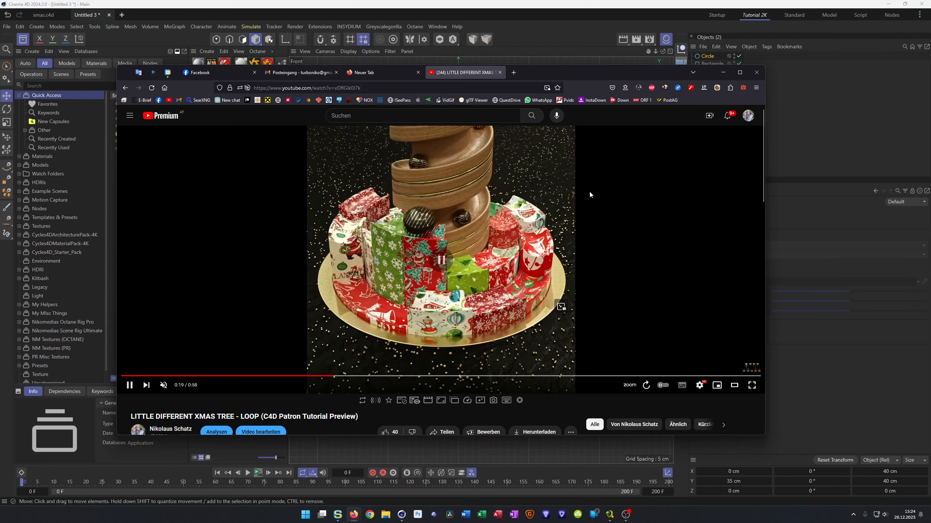
{"action": "left_click", "coordinate": [723, 72]}
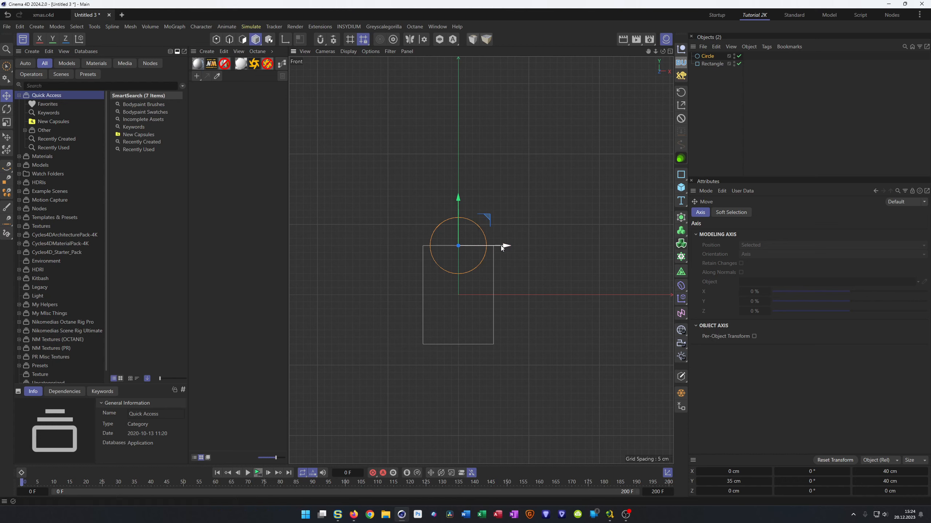
Step: Duplicate the circle onto the rectangle's right edge at X 25 cm, Y 15 cm and set the copy's radius to 5 cm
{"action": "left_click_drag", "start_coordinate": [504, 247], "coordinate": [542, 248]}
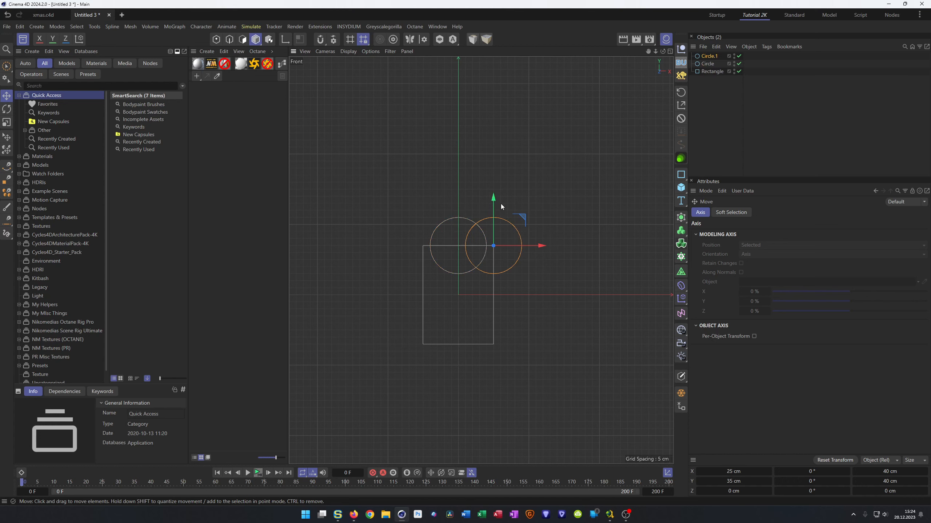
{"action": "left_click_drag", "start_coordinate": [494, 200], "coordinate": [494, 230]}
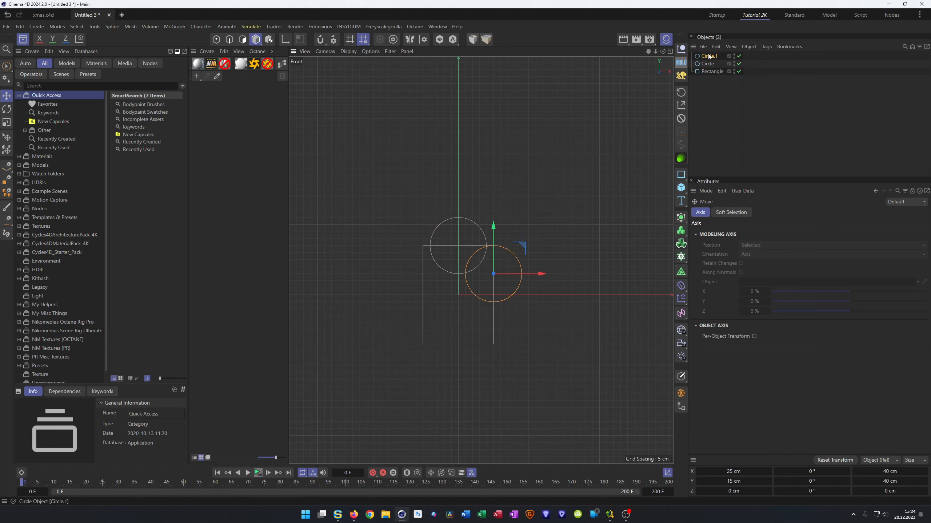
{"action": "left_click_drag", "start_coordinate": [709, 69], "coordinate": [710, 69]}
{"action": "left_click", "coordinate": [758, 252]}
{"action": "type", "text": "5"}
{"action": "key", "text": "Return"}
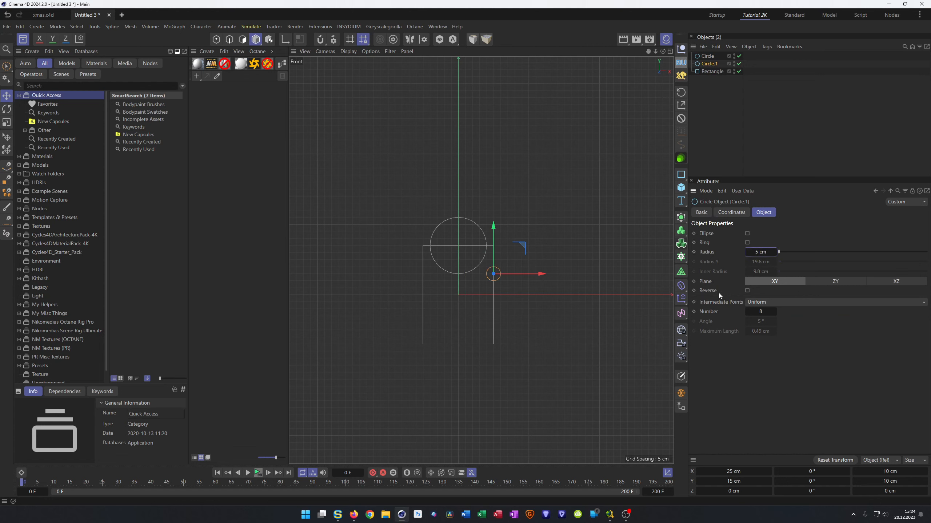
Step: Duplicate the small circle down the rectangle's right edge to Y -15 cm and place the copy below the first small circle in the hierarchy
{"action": "left_click_drag", "start_coordinate": [494, 226], "coordinate": [496, 270]}
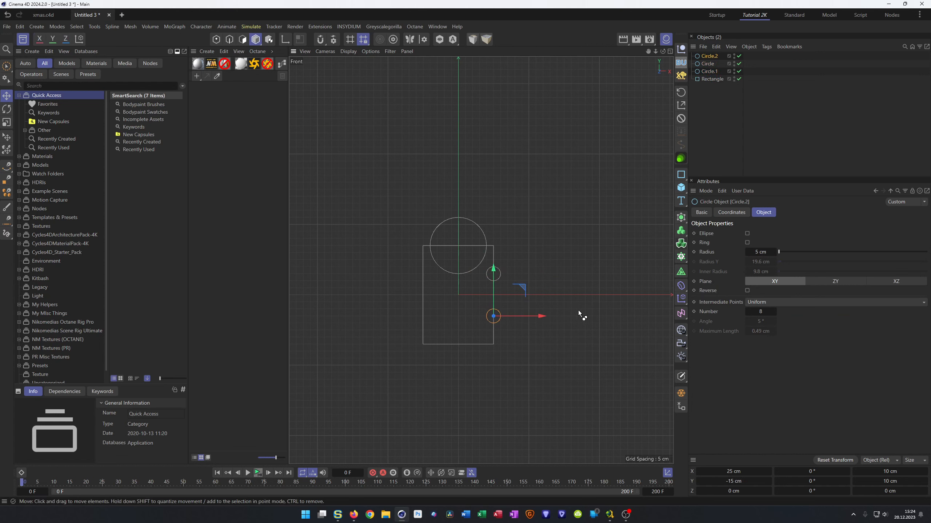
{"action": "left_click", "coordinate": [588, 313]}
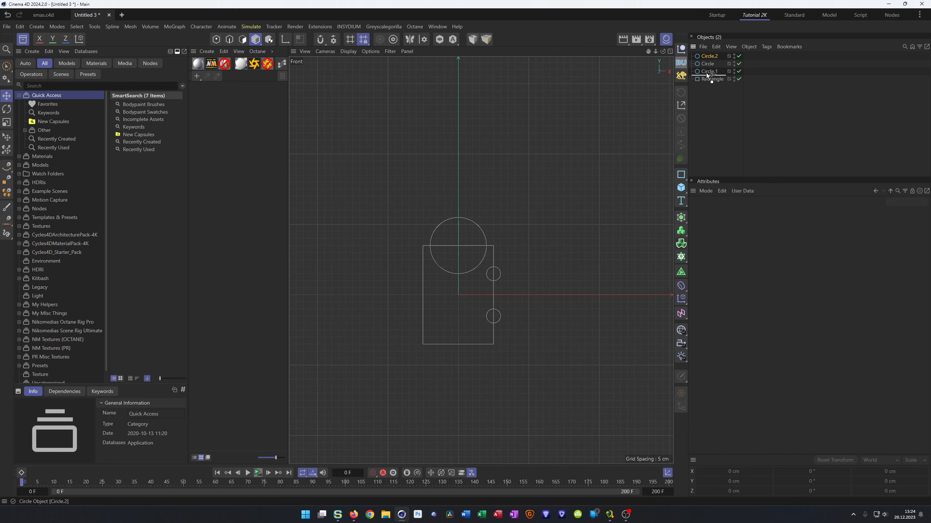
{"action": "left_click_drag", "start_coordinate": [706, 73], "coordinate": [704, 74]}
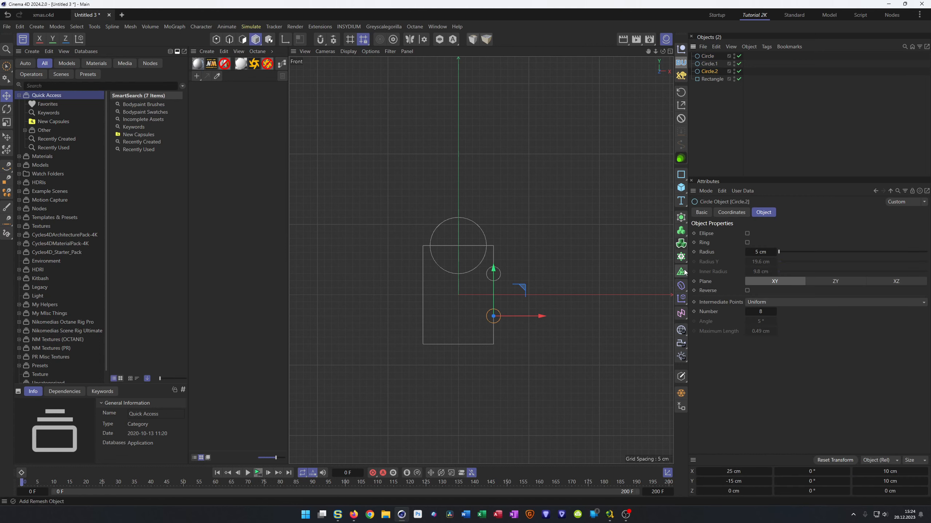
Step: Group all three circles under a new Connect object and place the rectangle above it in the object hierarchy
{"action": "left_click", "coordinate": [681, 217]}
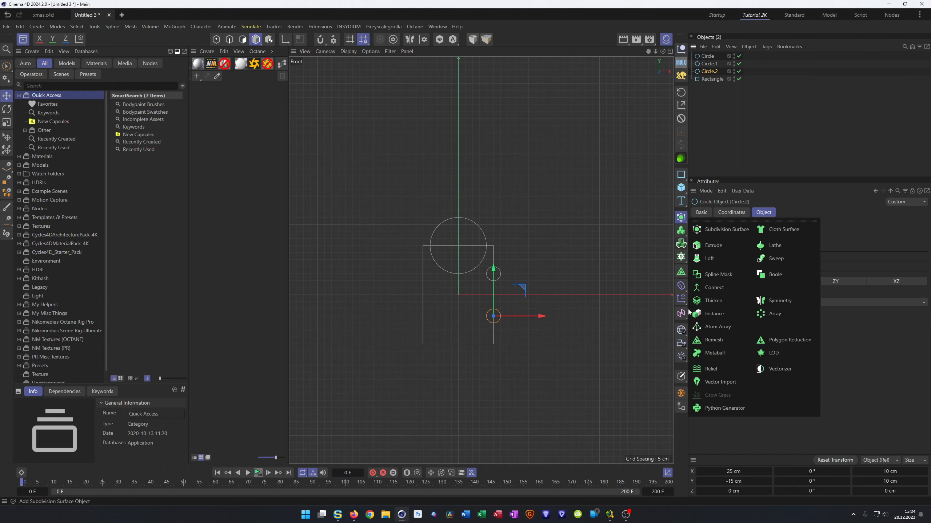
{"action": "left_click", "coordinate": [714, 288]}
{"action": "left_click", "coordinate": [706, 64], "text": "shift"}
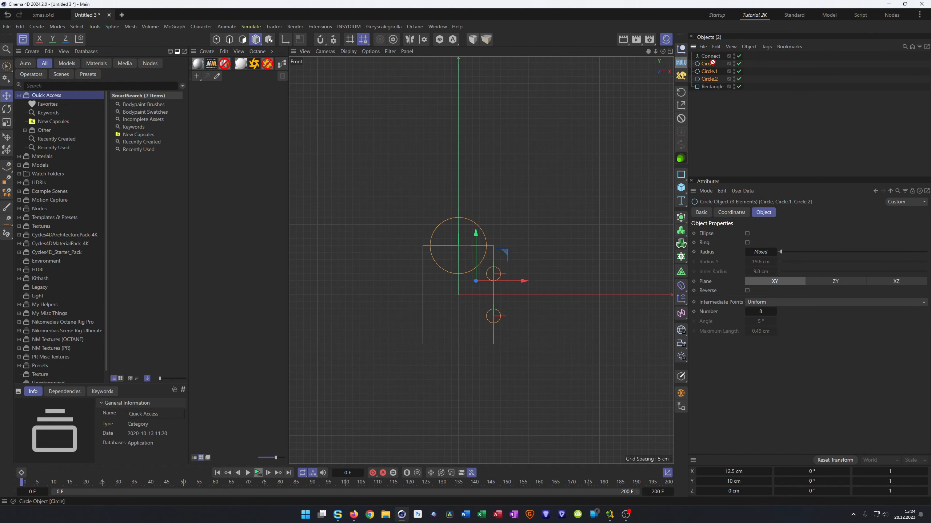
{"action": "left_click_drag", "start_coordinate": [719, 57], "coordinate": [709, 57]}
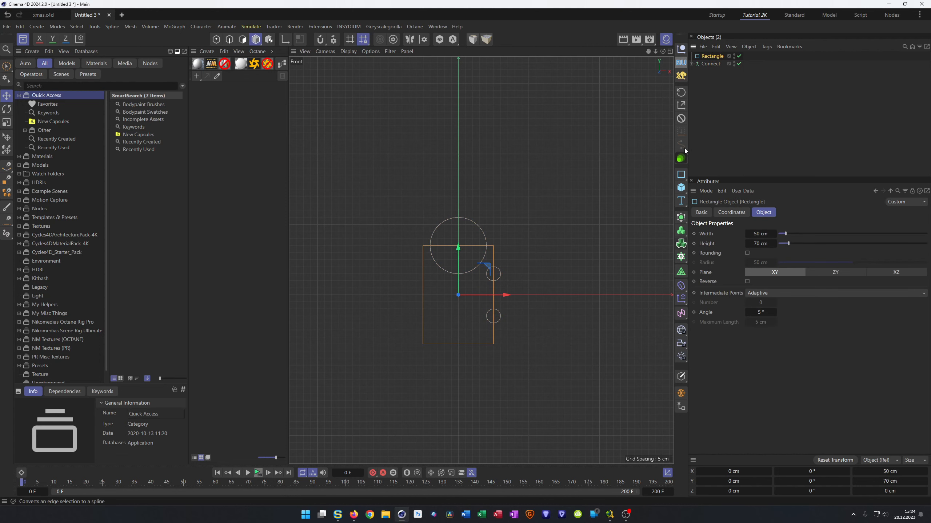
Step: Add a Spline Mask containing the rectangle and the Connect object, and set its mode to A subtract B
{"action": "left_click", "coordinate": [682, 218]}
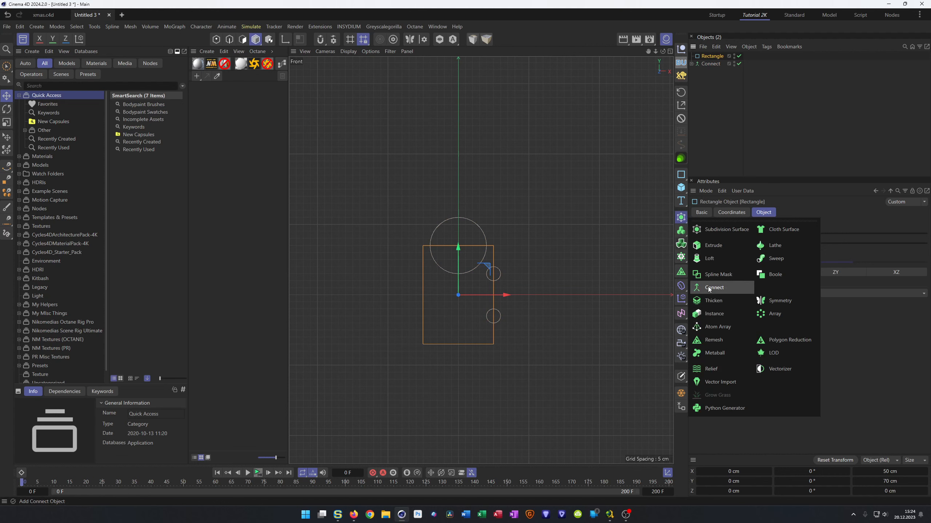
{"action": "left_click", "coordinate": [711, 274]}
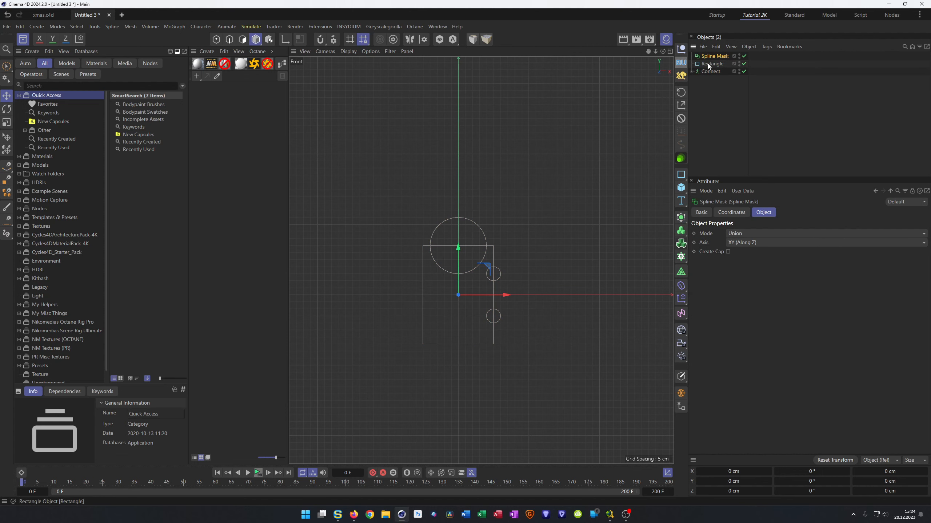
{"action": "left_click_drag", "start_coordinate": [720, 54], "coordinate": [722, 68]}
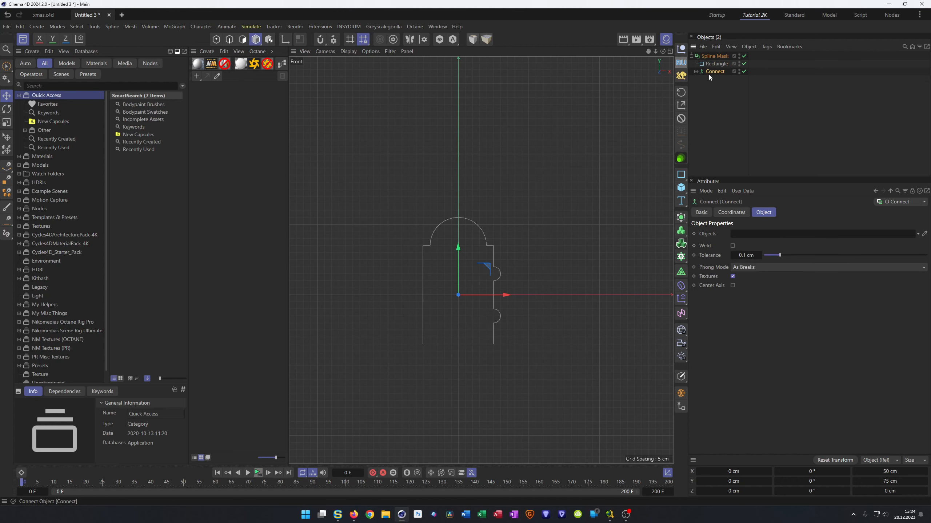
{"action": "left_click", "coordinate": [713, 57]}
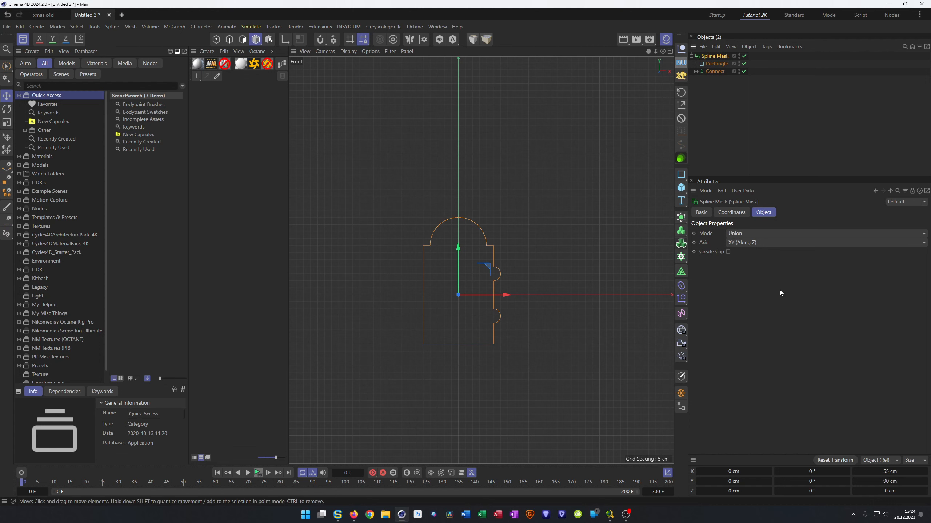
{"action": "left_click", "coordinate": [746, 232]}
{"action": "left_click", "coordinate": [761, 254]}
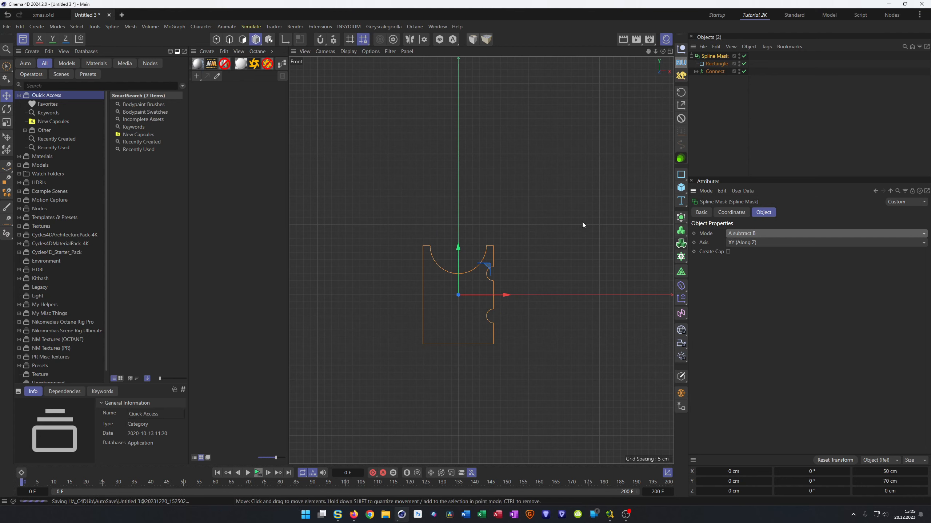
Step: Copy the Spline Mask profile into the xmas.c4d project and collapse its hierarchy
{"action": "middle_click", "coordinate": [552, 122]}
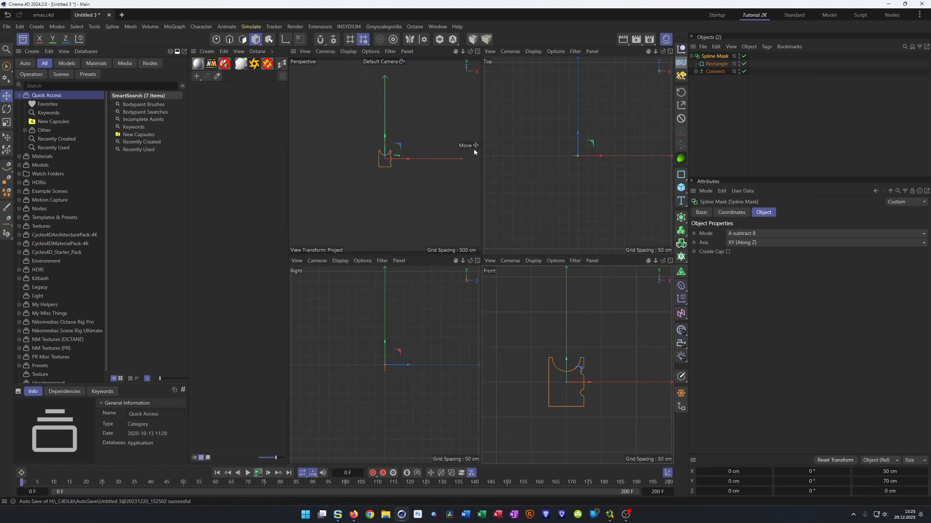
{"action": "middle_click", "coordinate": [472, 149]}
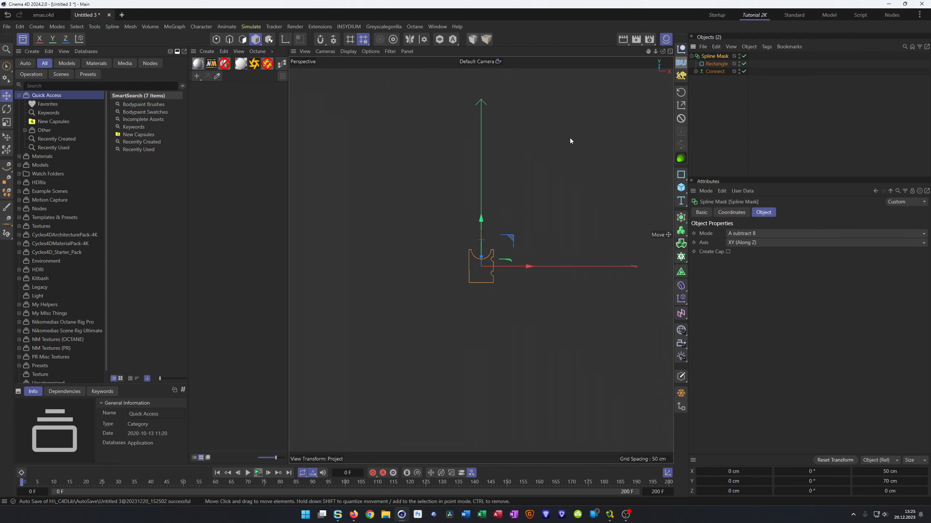
{"action": "key", "text": "v"}
{"action": "left_click", "coordinate": [354, 169]}
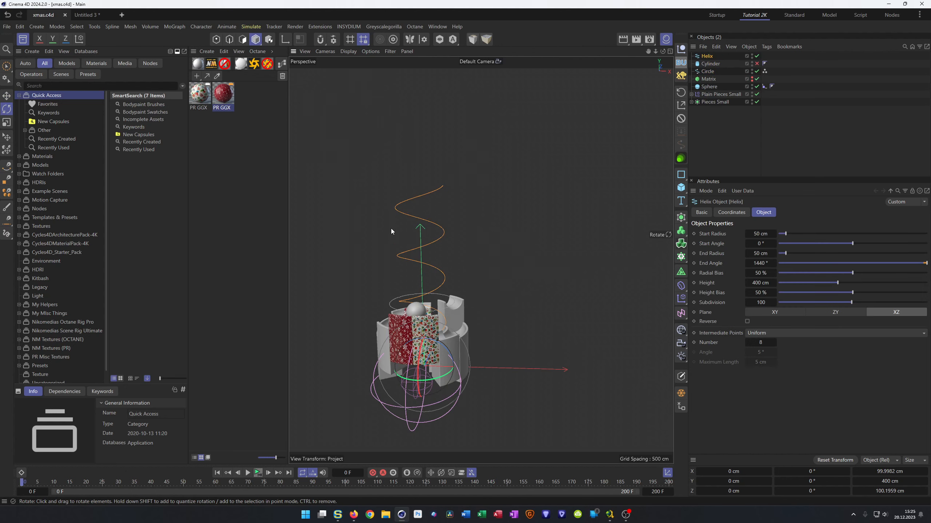
{"action": "key", "text": "ctrl+v"}
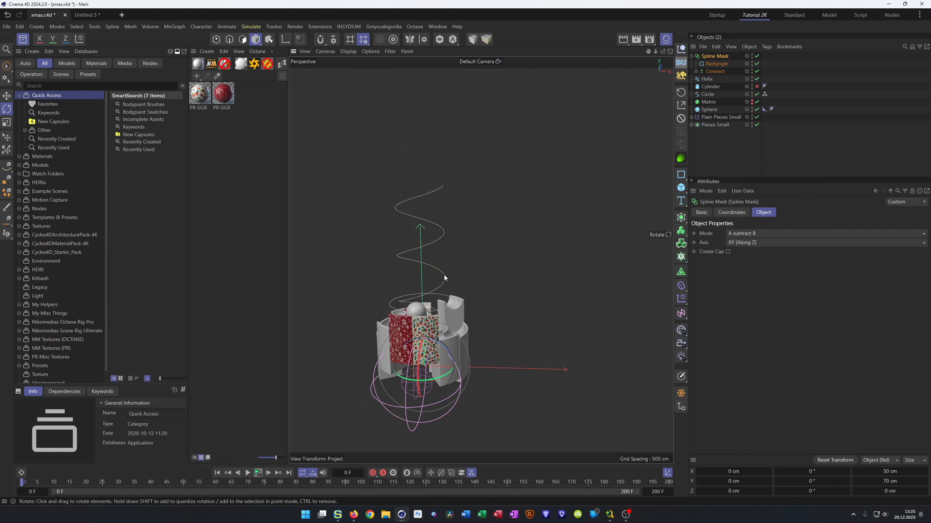
{"action": "left_click", "coordinate": [692, 55]}
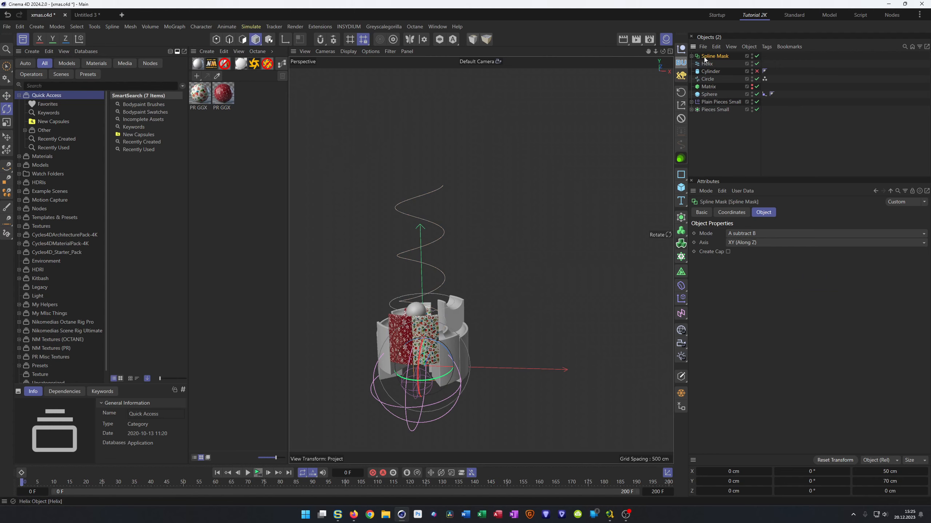
Step: Add a Sweep object with the Spline Mask as its profile and the helix as its path
{"action": "scroll", "coordinate": [416, 368], "scroll_direction": "up", "scroll_amount": 5}
{"action": "left_click_drag", "start_coordinate": [445, 306], "coordinate": [491, 392], "text": "alt"}
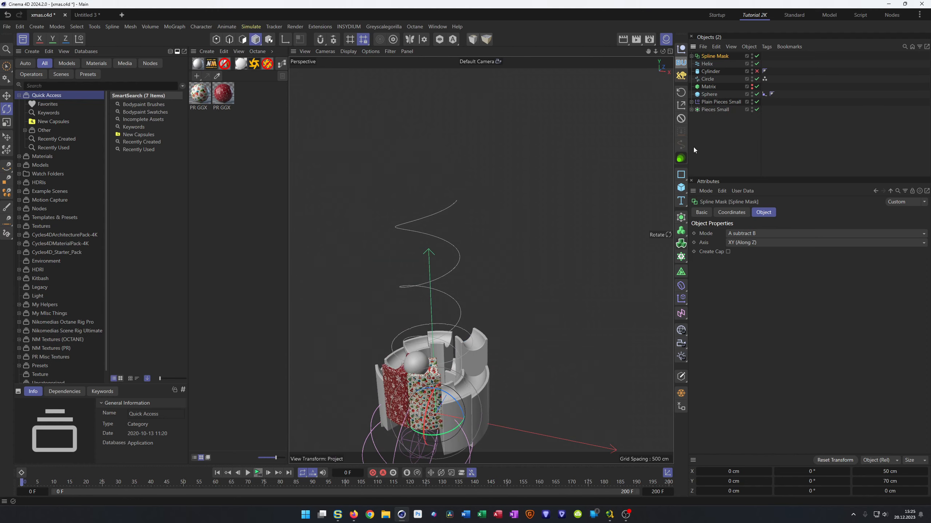
{"action": "left_click", "coordinate": [681, 217]}
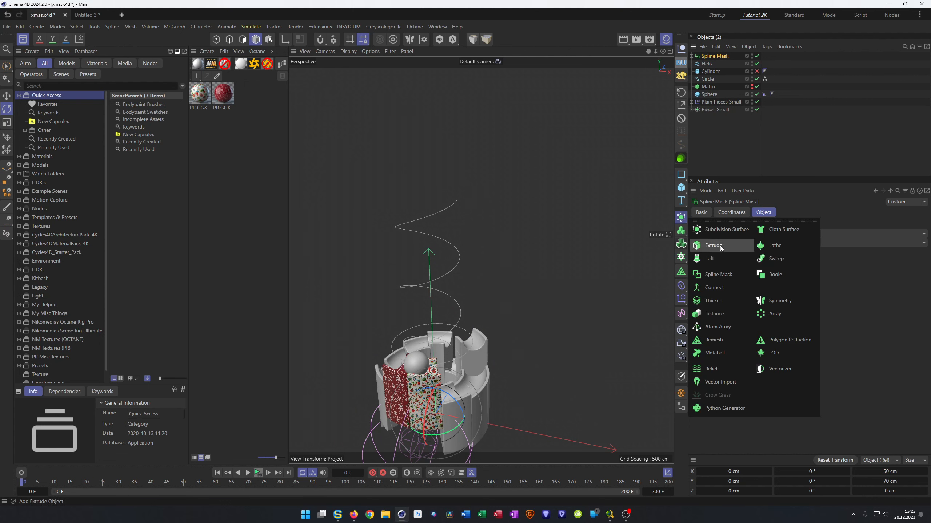
{"action": "left_click", "coordinate": [775, 259], "text": "alt"}
{"action": "left_click_drag", "start_coordinate": [707, 71], "coordinate": [721, 68]}
{"action": "left_click_drag", "start_coordinate": [525, 210], "coordinate": [400, 277], "text": "alt"}
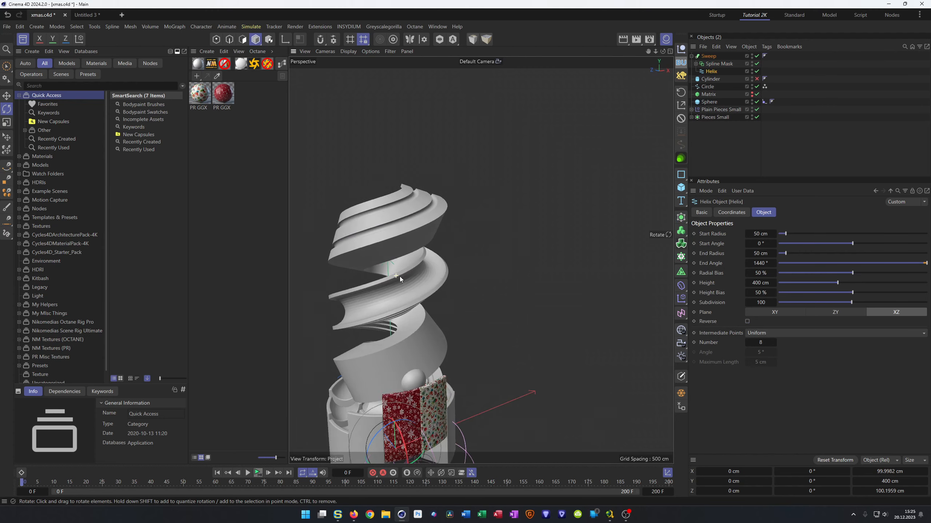
{"action": "right_click_drag", "start_coordinate": [400, 276], "coordinate": [487, 273], "text": "alt"}
{"action": "mouse_move", "coordinate": [487, 273]}
{"action": "left_mouse_down", "text": "alt"}
{"action": "mouse_move", "coordinate": [534, 282]}
{"action": "mouse_move", "coordinate": [485, 267]}
{"action": "left_mouse_up", "text": "alt"}
{"action": "right_click_drag", "start_coordinate": [486, 268], "coordinate": [439, 272], "text": "alt"}
{"action": "left_click_drag", "start_coordinate": [437, 273], "coordinate": [419, 272], "text": "alt"}
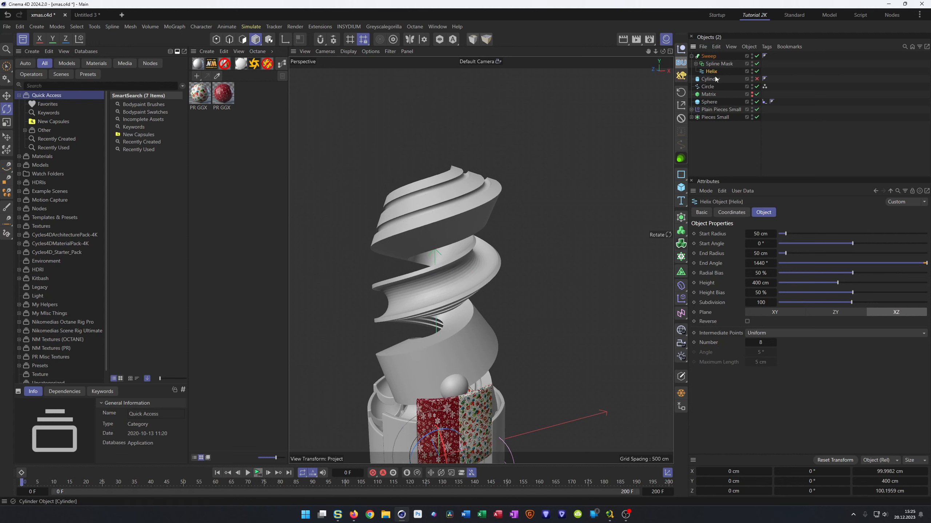
Step: Duplicate the helix inside the Sweep as its rail spline and disable Use Rail Scale on the Sweep
{"action": "left_click_drag", "start_coordinate": [713, 75], "coordinate": [715, 76]}
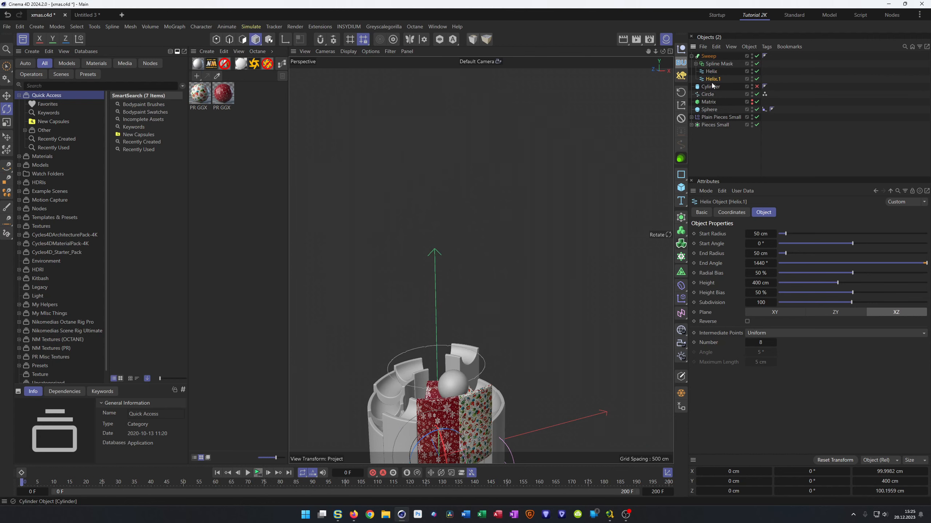
{"action": "left_click", "coordinate": [713, 63]}
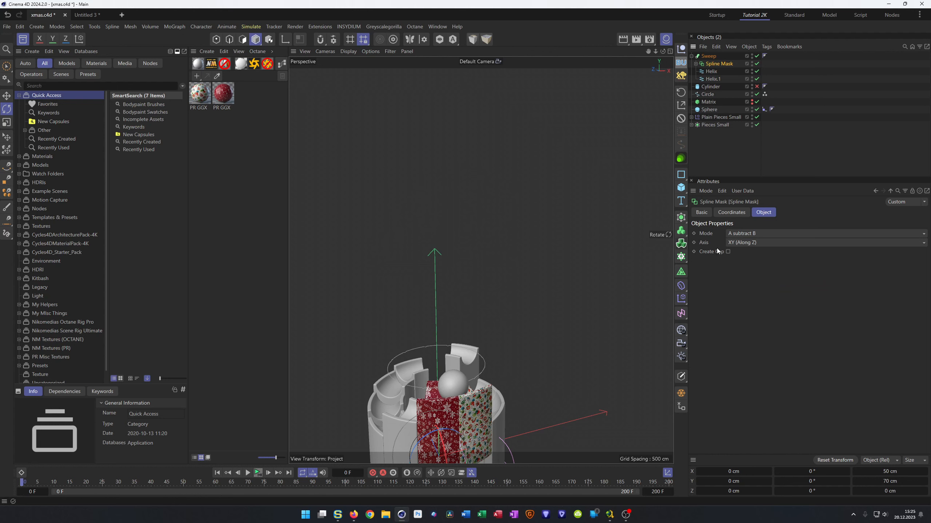
{"action": "left_click", "coordinate": [711, 80]}
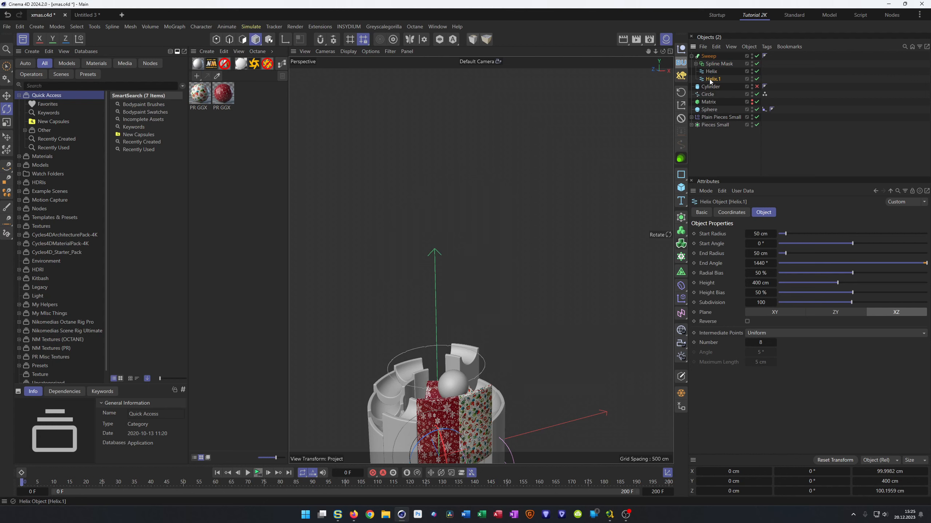
{"action": "left_click", "coordinate": [708, 56]}
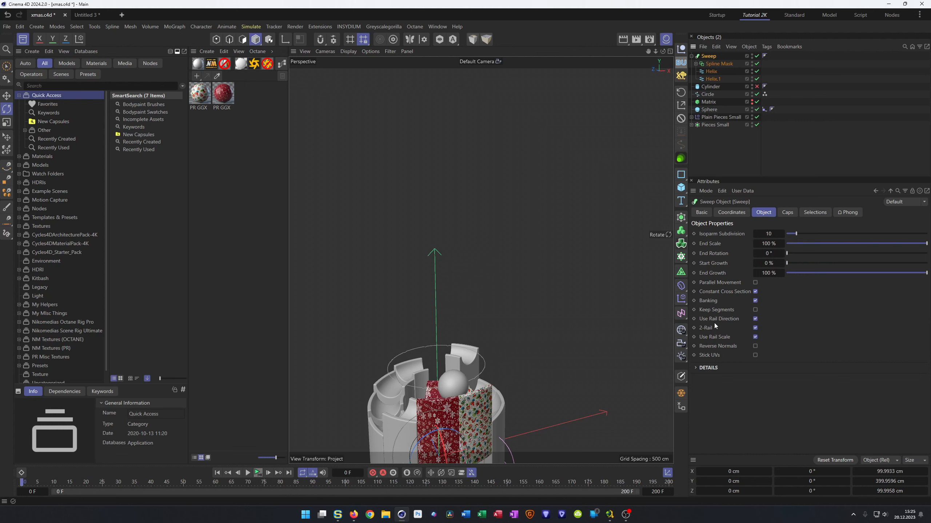
{"action": "left_click", "coordinate": [754, 338]}
Step: Move the duplicated rail helix up about 0.6 cm and check the swept column from several angles
{"action": "left_click", "coordinate": [711, 79]}
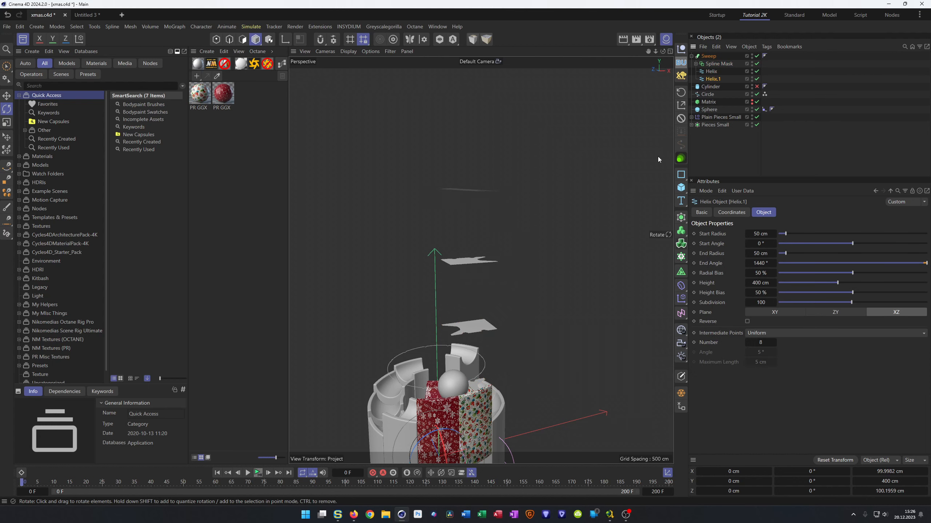
{"action": "key", "text": "e"}
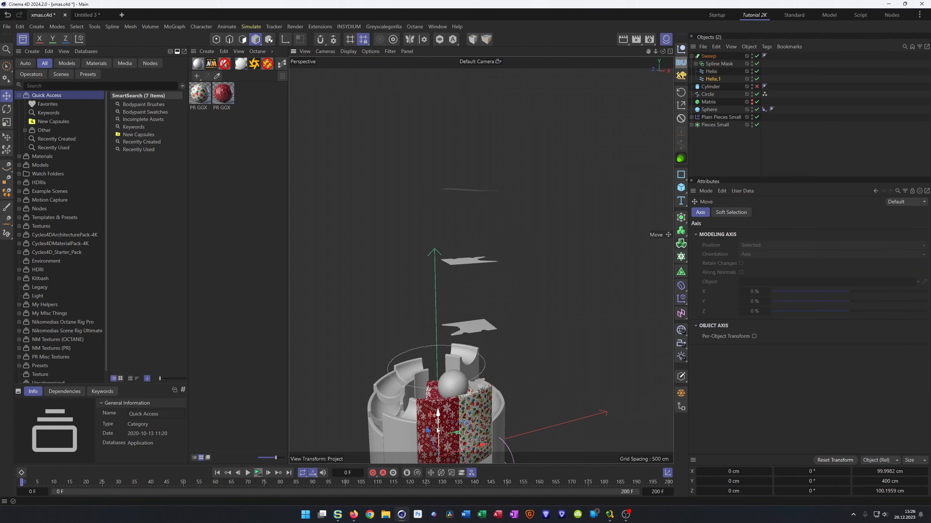
{"action": "left_click_drag", "start_coordinate": [438, 413], "coordinate": [438, 413]}
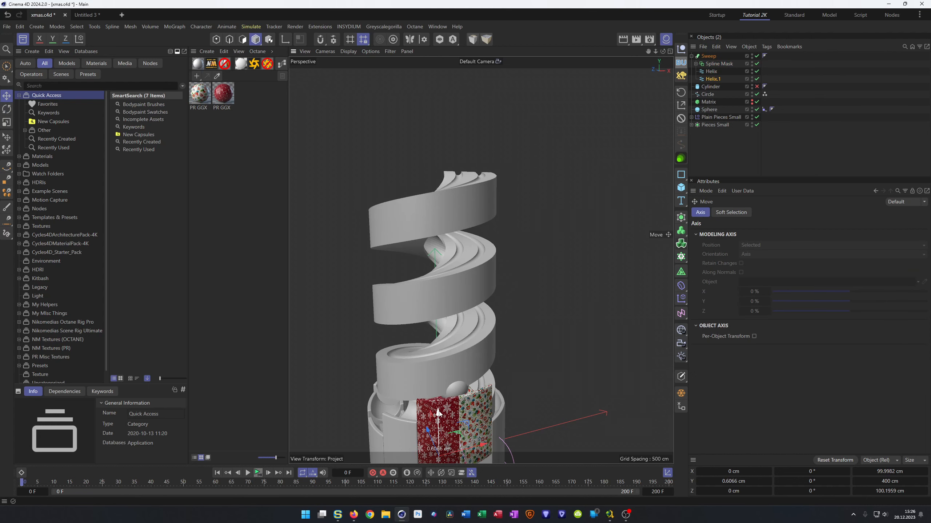
{"action": "left_click_drag", "start_coordinate": [478, 196], "coordinate": [389, 282], "text": "alt"}
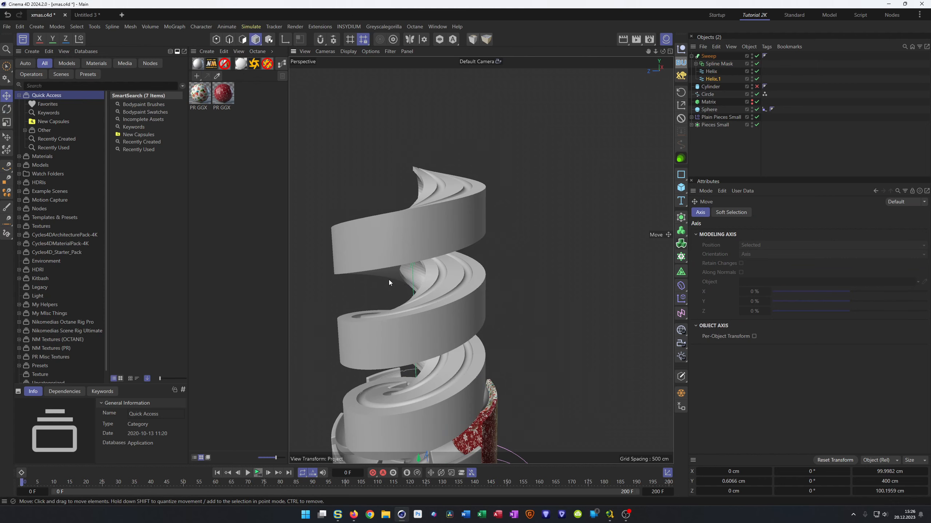
{"action": "left_click_drag", "start_coordinate": [433, 232], "coordinate": [489, 220], "text": "alt"}
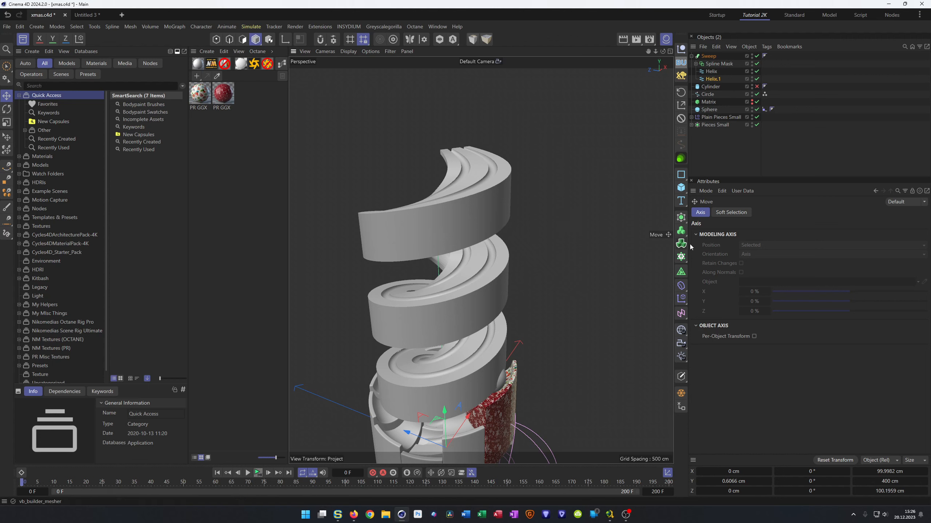
Step: Undo the last upward move of the rail helix and set its start and end radii to 51 cm
{"action": "key", "text": "ctrl+z"}
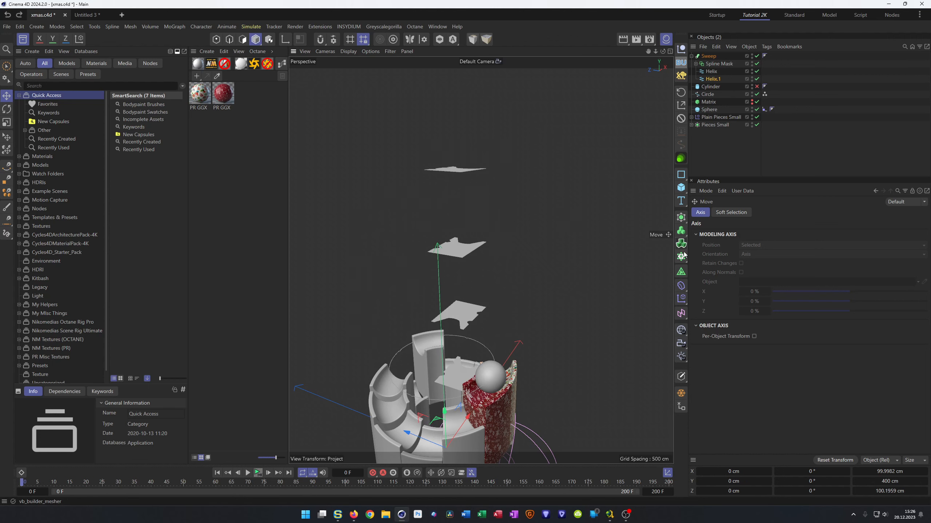
{"action": "left_click", "coordinate": [713, 79]}
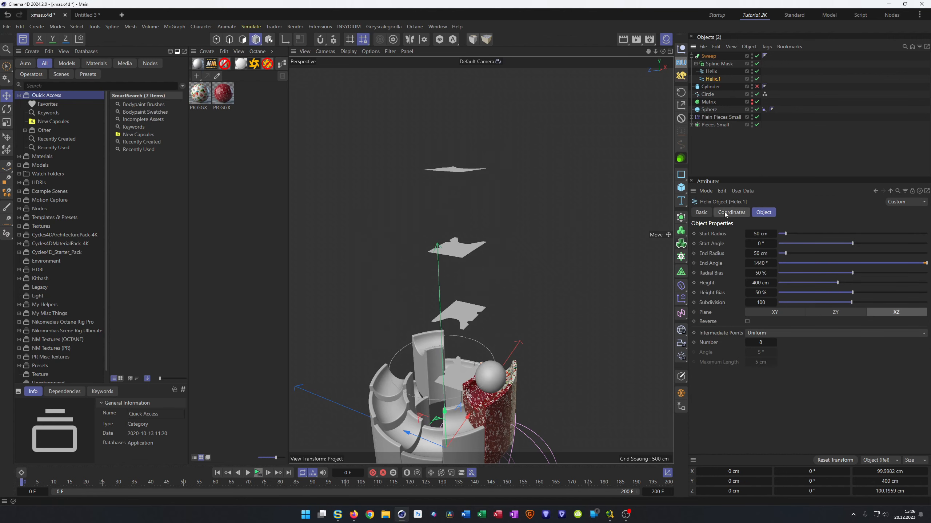
{"action": "left_click", "coordinate": [760, 233]}
{"action": "type", "text": "51"}
{"action": "key", "text": "Tab"}
{"action": "type", "text": "51"}
{"action": "key", "text": "Return"}
{"action": "left_click_drag", "start_coordinate": [490, 171], "coordinate": [486, 258], "text": "alt"}
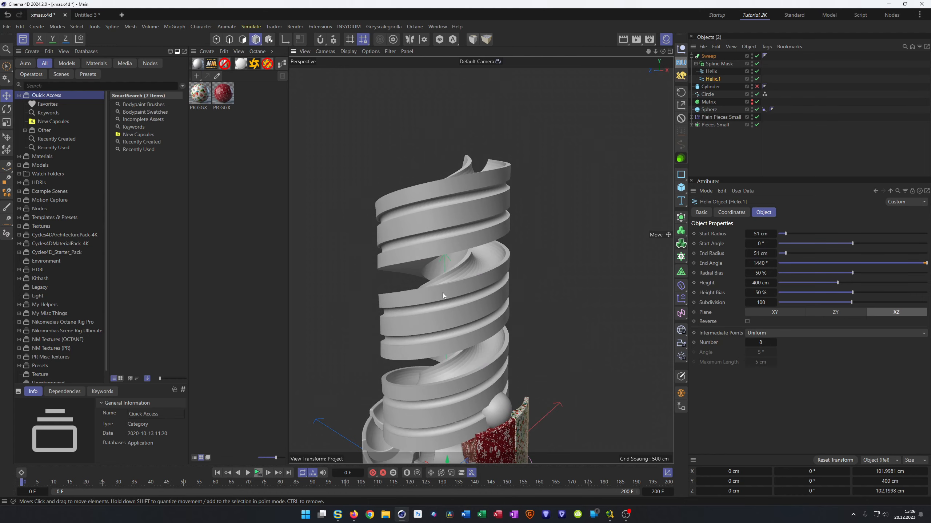
{"action": "left_click_drag", "start_coordinate": [461, 367], "coordinate": [397, 291], "text": "alt"}
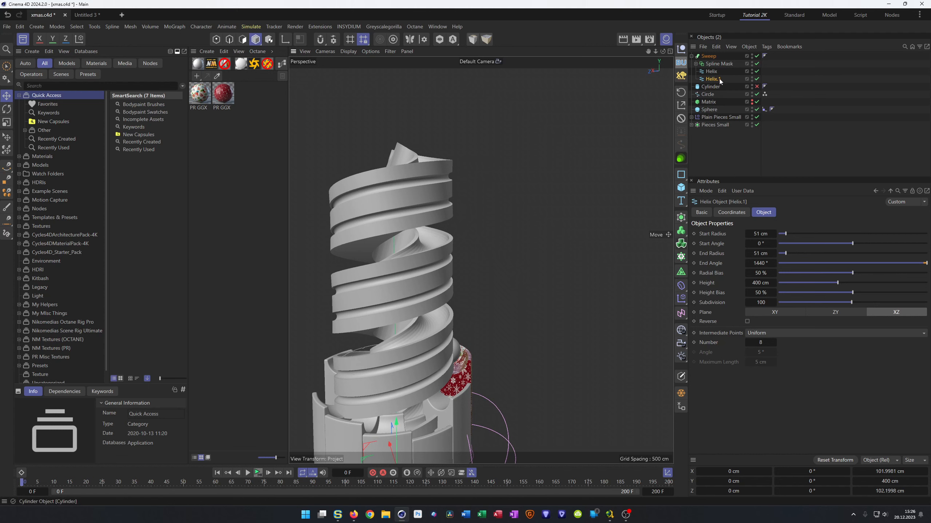
Step: Set the path helix's start and end radii together to 30 cm
{"action": "left_click", "coordinate": [712, 72]}
{"action": "left_click", "coordinate": [713, 79], "text": "ctrl"}
{"action": "left_click", "coordinate": [713, 72]}
{"action": "left_click", "coordinate": [759, 233]}
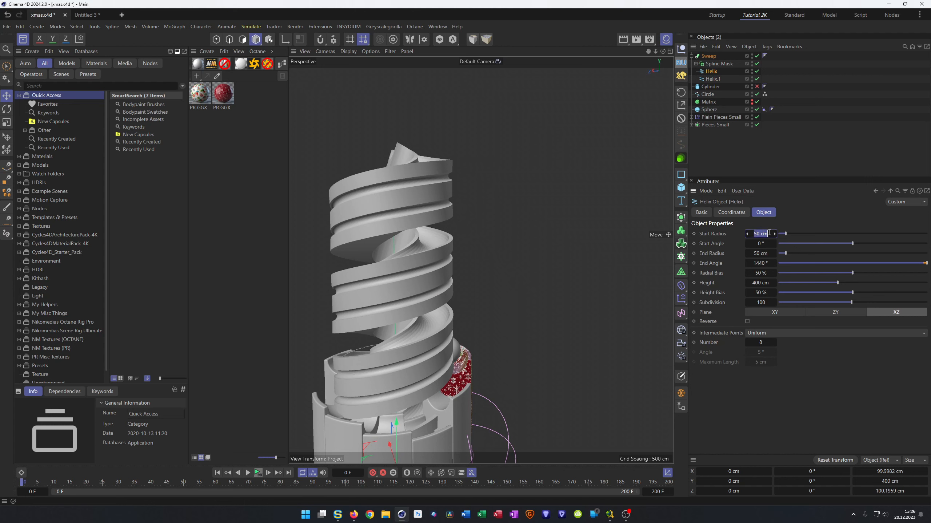
{"action": "left_click", "coordinate": [713, 234]}
{"action": "left_click", "coordinate": [760, 233]}
{"action": "type", "text": "30"}
{"action": "key", "text": "Return"}
{"action": "left_click_drag", "start_coordinate": [446, 308], "coordinate": [264, 310], "text": "alt"}
{"action": "left_click_drag", "start_coordinate": [389, 320], "coordinate": [391, 348], "text": "alt"}
{"action": "scroll", "coordinate": [433, 326], "scroll_direction": "up", "scroll_amount": 5}
{"action": "left_click_drag", "start_coordinate": [433, 326], "coordinate": [454, 385], "text": "alt"}
{"action": "left_click_drag", "start_coordinate": [449, 427], "coordinate": [502, 431], "text": "alt"}
{"action": "scroll", "coordinate": [477, 421], "scroll_direction": "up", "scroll_amount": 3}
{"action": "right_click_drag", "start_coordinate": [490, 426], "coordinate": [410, 434], "text": "alt"}
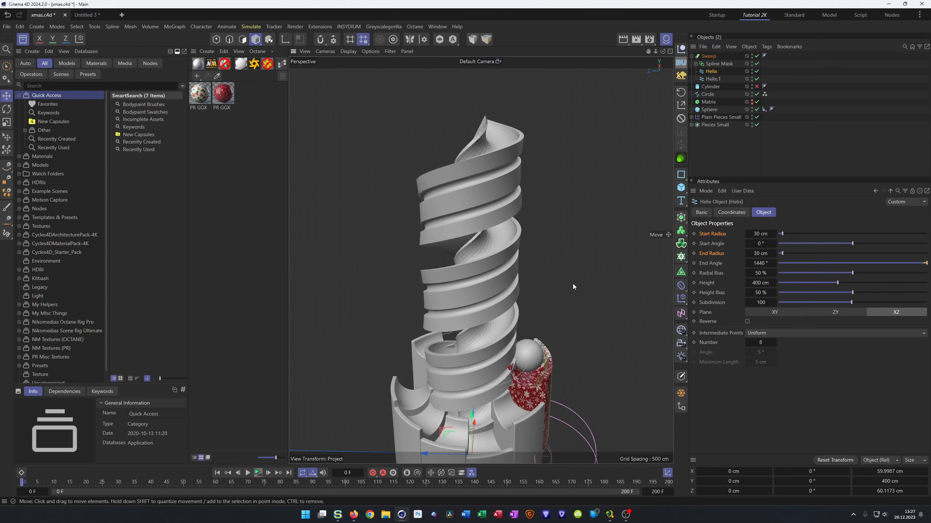
Step: Scale the Spline Mask profile uniformly down to about 37 × 52 cm
{"action": "left_click", "coordinate": [710, 64]}
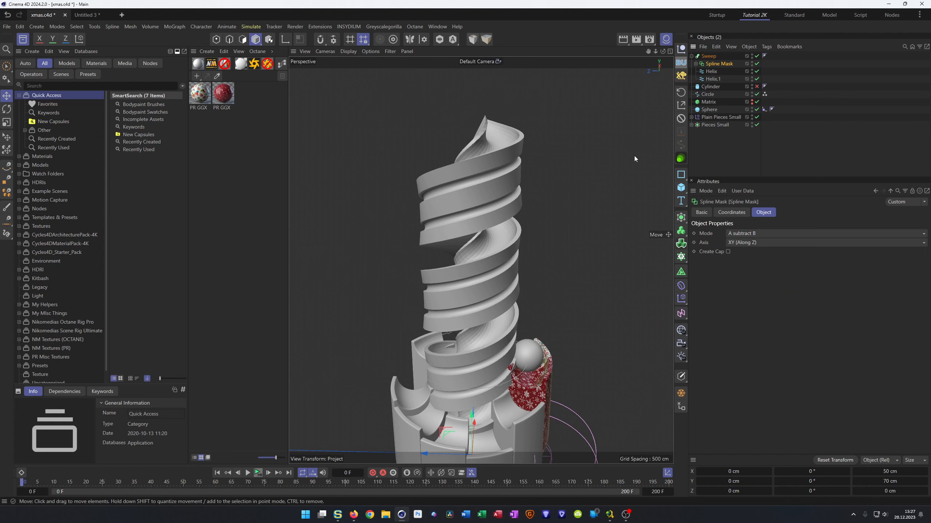
{"action": "key", "text": "t"}
{"action": "left_click_drag", "start_coordinate": [608, 175], "coordinate": [566, 221]}
{"action": "middle_click", "coordinate": [573, 214]}
{"action": "middle_click", "coordinate": [564, 202]}
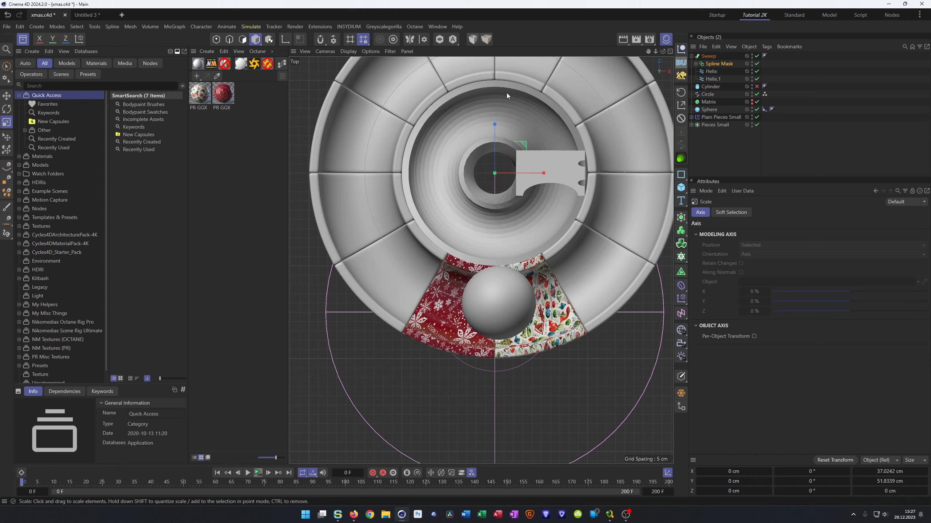
{"action": "middle_click", "coordinate": [569, 224]}
{"action": "middle_click", "coordinate": [436, 245]}
{"action": "left_click_drag", "start_coordinate": [490, 305], "coordinate": [450, 310], "text": "alt"}
{"action": "right_click_drag", "start_coordinate": [450, 362], "coordinate": [486, 363], "text": "alt"}
{"action": "middle_click_drag", "start_coordinate": [486, 364], "coordinate": [483, 273], "text": "alt"}
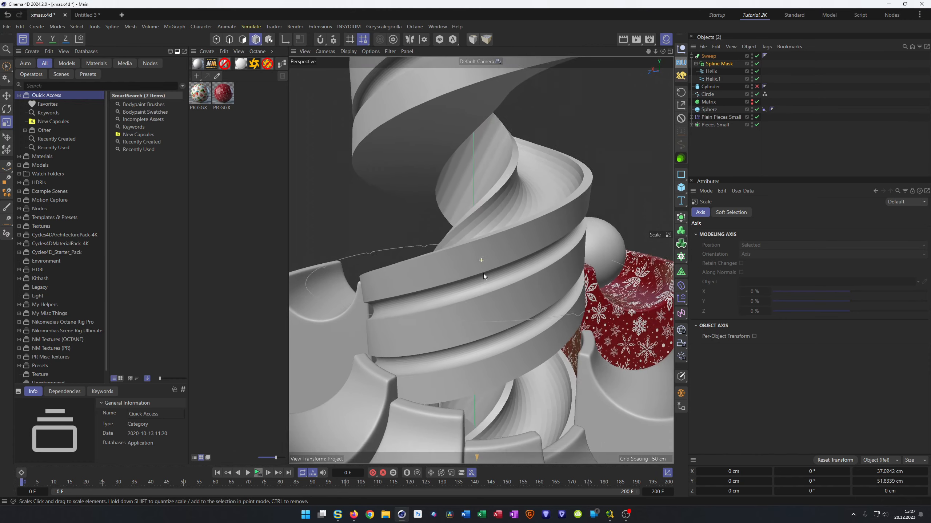
{"action": "right_click_drag", "start_coordinate": [483, 273], "coordinate": [482, 298], "text": "alt"}
{"action": "left_click_drag", "start_coordinate": [482, 298], "coordinate": [485, 303], "text": "alt"}
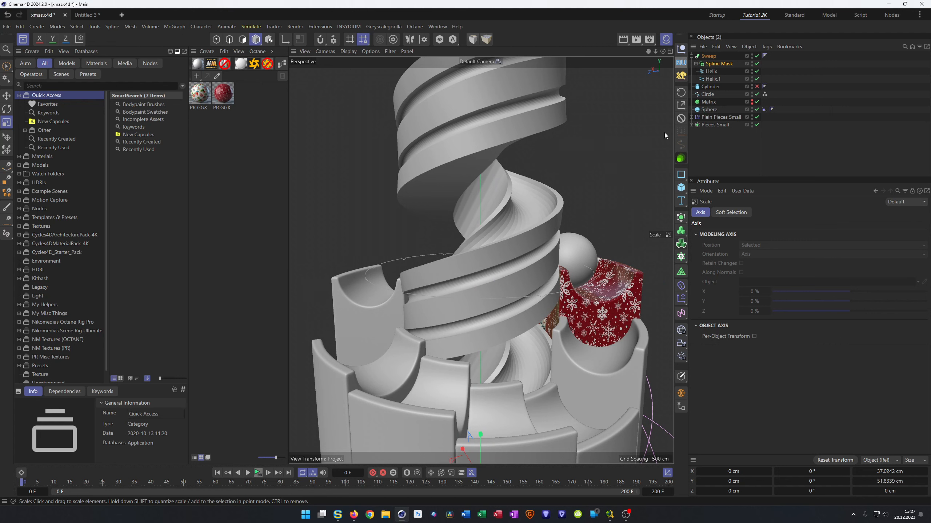
Step: Set the end angle of both the path and rail helices to 2160°
{"action": "left_click", "coordinate": [711, 71]}
{"action": "left_click", "coordinate": [712, 79], "text": "ctrl"}
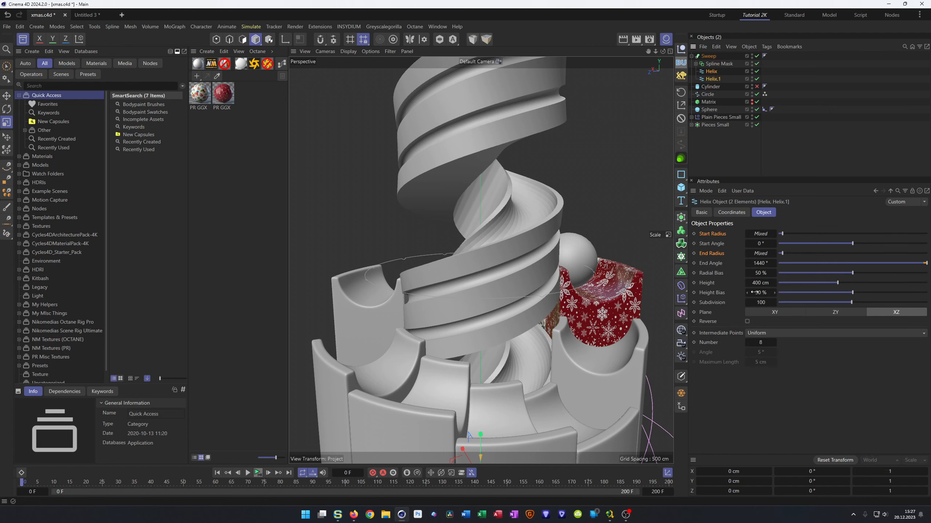
{"action": "left_click", "coordinate": [761, 264]}
{"action": "type", "text": "+720"}
{"action": "key", "text": "Return"}
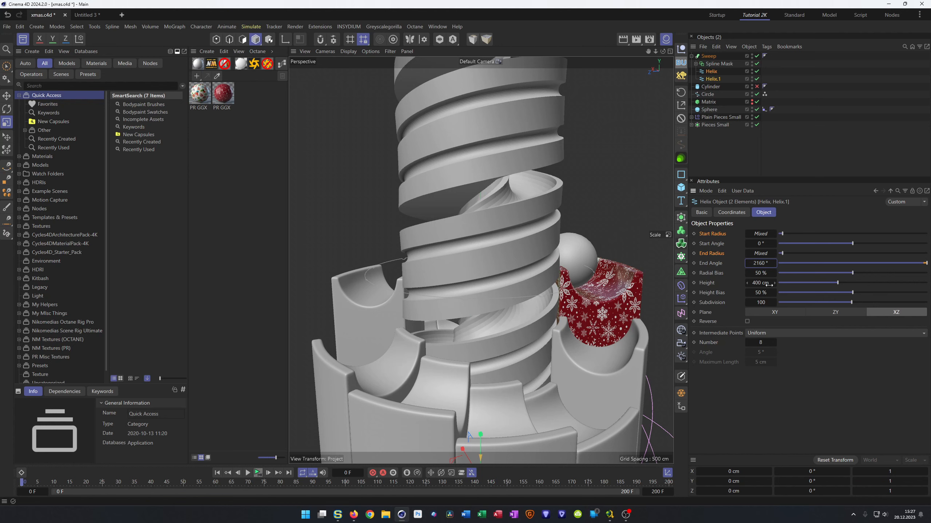
Step: Examine the whole swept column and the surface shading of its inner groove up close
{"action": "scroll", "coordinate": [476, 259], "scroll_direction": "down", "scroll_amount": 6}
{"action": "middle_click_drag", "start_coordinate": [468, 257], "coordinate": [446, 334], "text": "alt"}
{"action": "left_click_drag", "start_coordinate": [448, 304], "coordinate": [425, 301], "text": "alt"}
{"action": "scroll", "coordinate": [454, 178], "scroll_direction": "up", "scroll_amount": 8}
{"action": "left_click_drag", "start_coordinate": [462, 175], "coordinate": [565, 153], "text": "alt"}
{"action": "right_click_drag", "start_coordinate": [550, 200], "coordinate": [475, 246], "text": "alt"}
{"action": "left_click_drag", "start_coordinate": [528, 287], "coordinate": [463, 264], "text": "alt"}
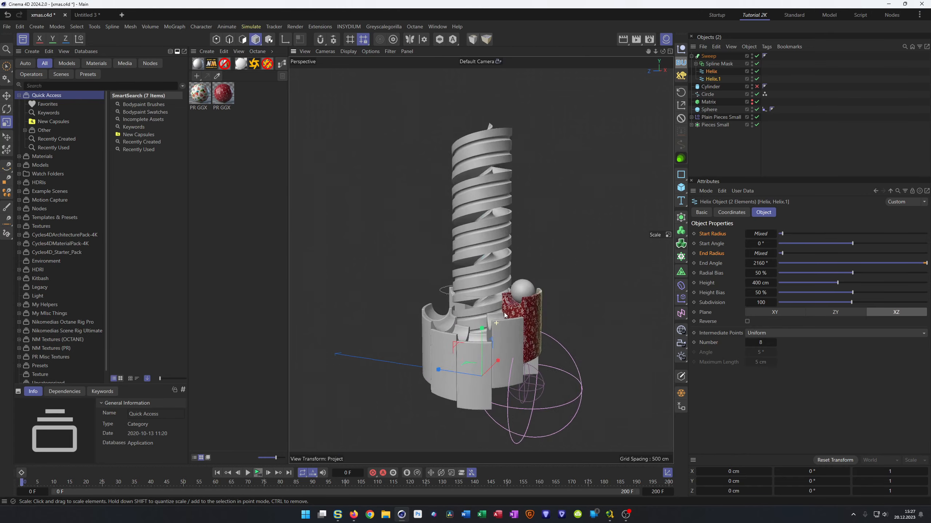
{"action": "right_click_drag", "start_coordinate": [482, 322], "coordinate": [535, 279], "text": "alt"}
{"action": "middle_click_drag", "start_coordinate": [535, 278], "coordinate": [508, 243], "text": "alt"}
{"action": "right_click_drag", "start_coordinate": [508, 244], "coordinate": [465, 235], "text": "alt"}
{"action": "left_click_drag", "start_coordinate": [466, 244], "coordinate": [467, 243], "text": "alt"}
{"action": "right_click_drag", "start_coordinate": [467, 245], "coordinate": [493, 224], "text": "alt"}
{"action": "left_click_drag", "start_coordinate": [496, 222], "coordinate": [523, 232], "text": "alt"}
{"action": "right_click_drag", "start_coordinate": [523, 231], "coordinate": [545, 221], "text": "alt"}
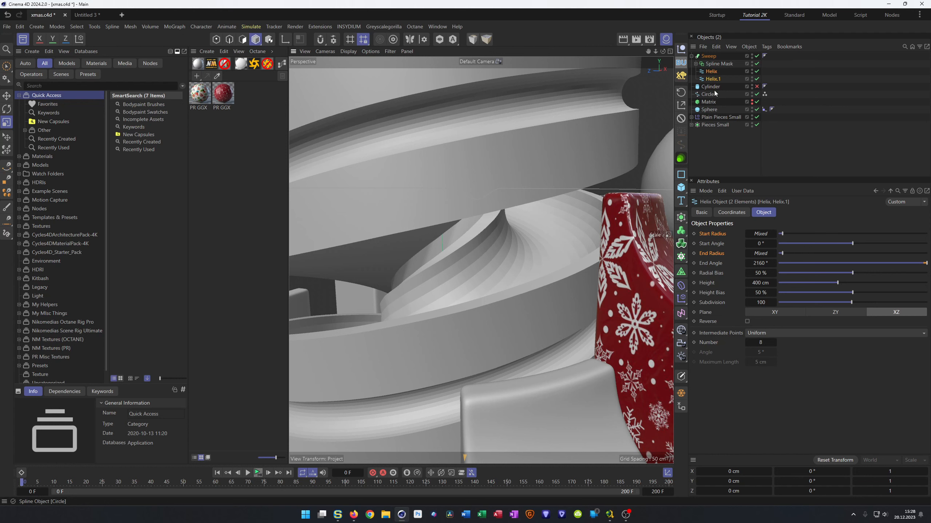
Step: Set the Sweep's Phong angle to 40° and its Phong style to Angle and Area Weighted
{"action": "left_click", "coordinate": [764, 55]}
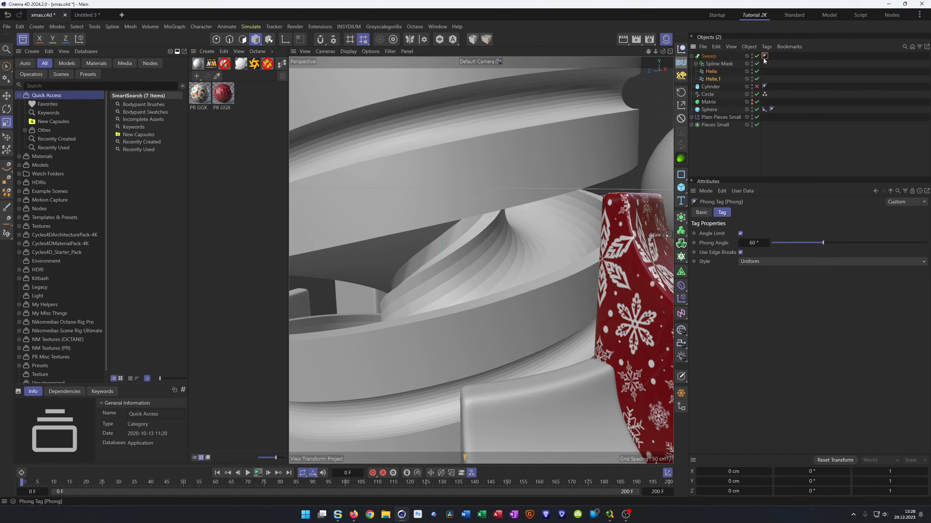
{"action": "type", "text": "40"}
{"action": "key", "text": "Return"}
{"action": "left_click", "coordinate": [742, 261]}
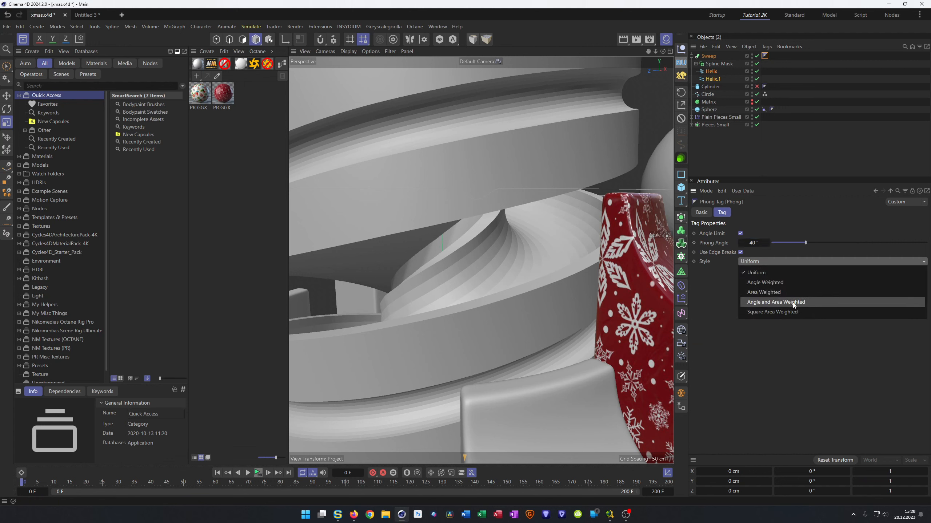
{"action": "left_click", "coordinate": [811, 302]}
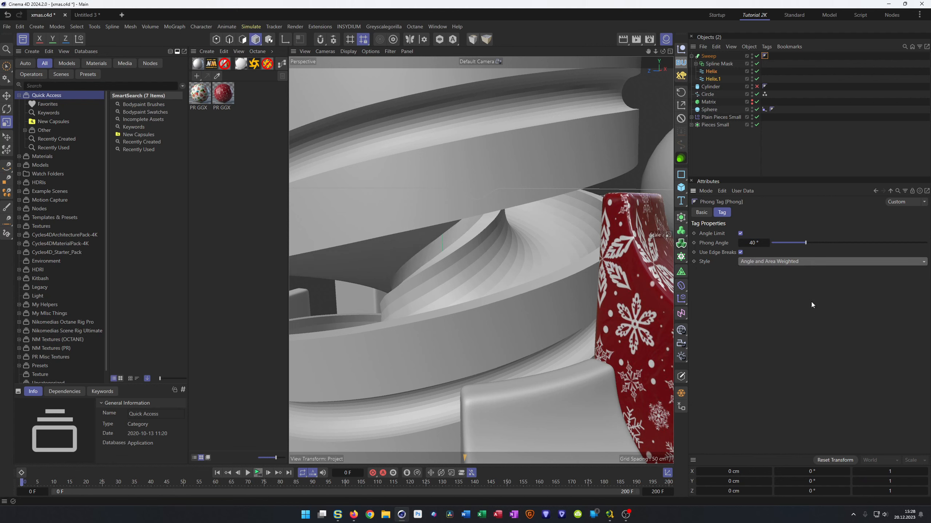
{"action": "left_click", "coordinate": [753, 262]}
{"action": "left_click", "coordinate": [762, 316]}
{"action": "left_click", "coordinate": [771, 262]}
{"action": "left_click", "coordinate": [776, 302]}
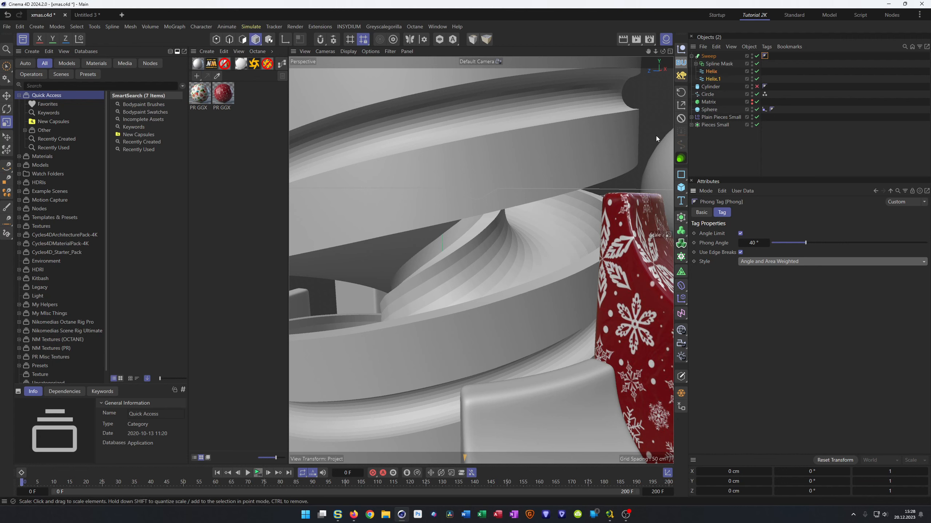
Step: Disable the start and end caps of the Sweep, and review its object and Phong settings
{"action": "left_click", "coordinate": [710, 58]}
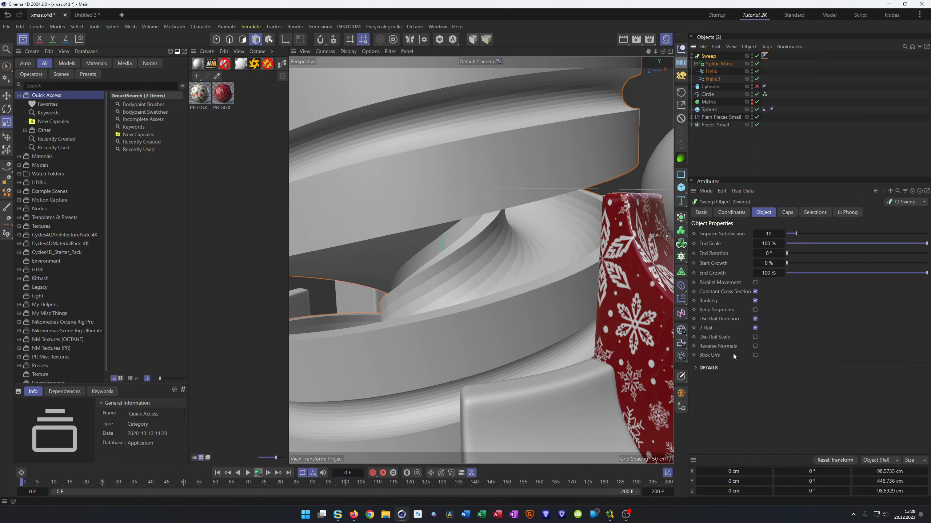
{"action": "left_click", "coordinate": [788, 213]}
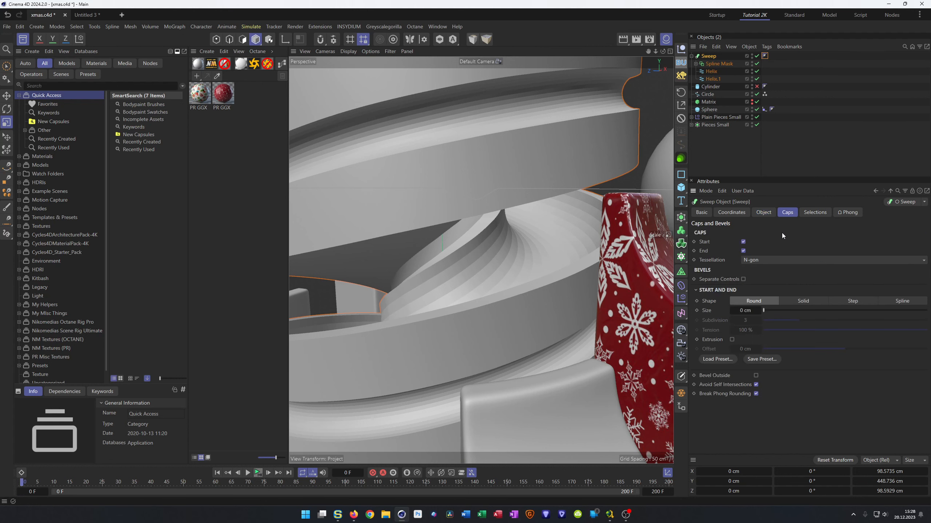
{"action": "left_click", "coordinate": [743, 251]}
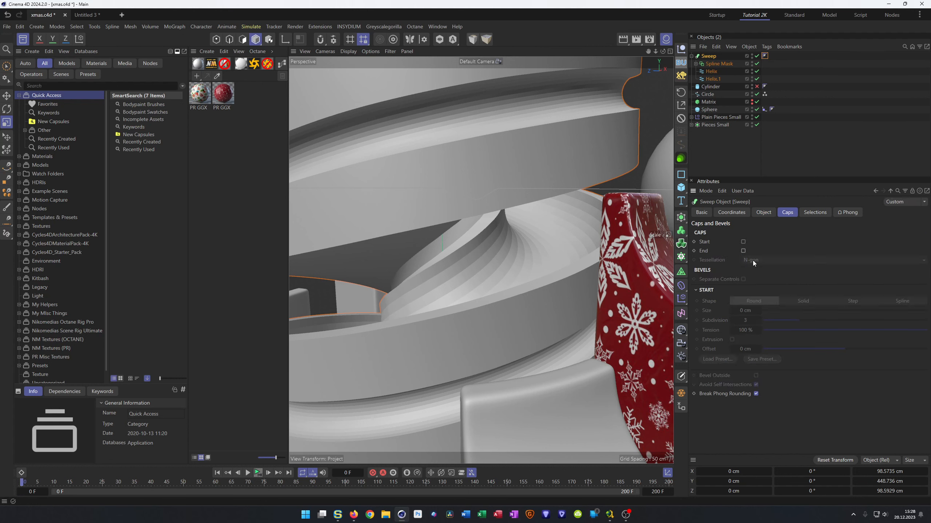
{"action": "left_click", "coordinate": [765, 213]}
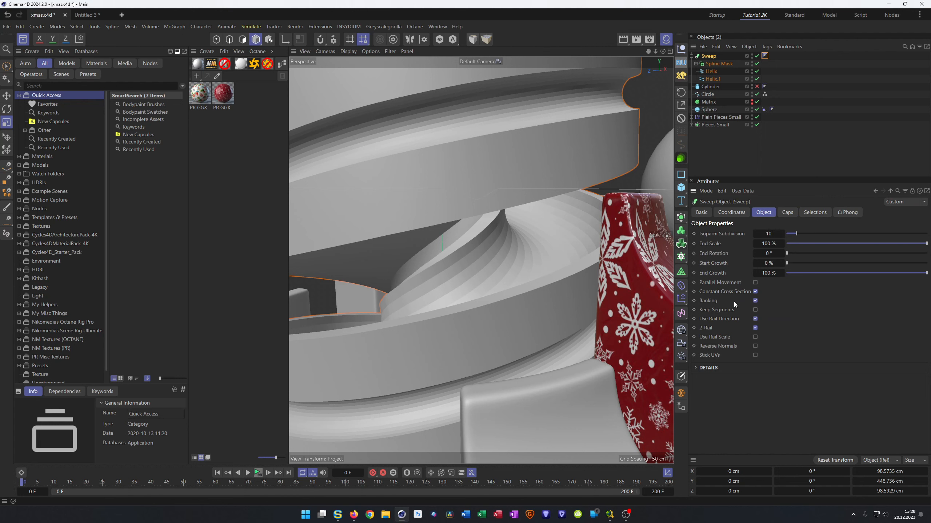
{"action": "left_click", "coordinate": [765, 56]}
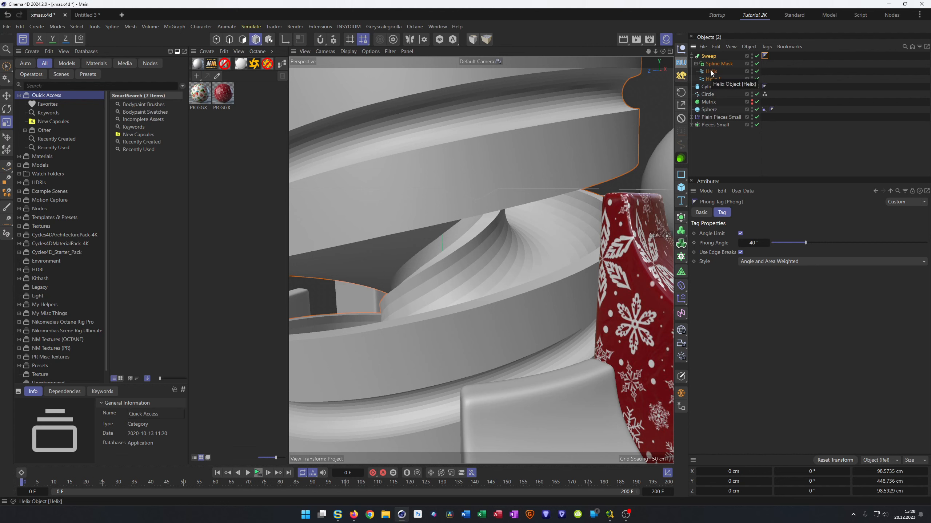
Step: Expand the Spline Mask and its Connect object, and select the three circles inside
{"action": "left_click", "coordinate": [696, 64]}
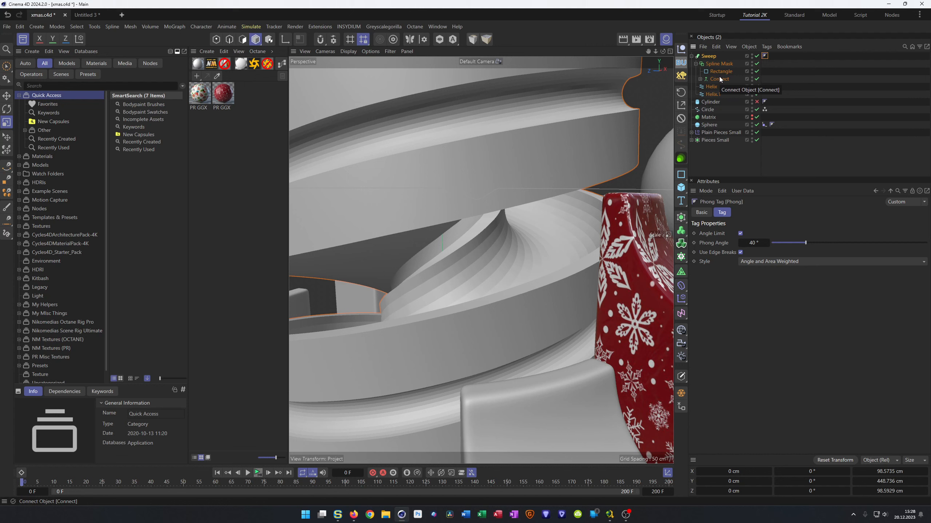
{"action": "left_click", "coordinate": [700, 79]}
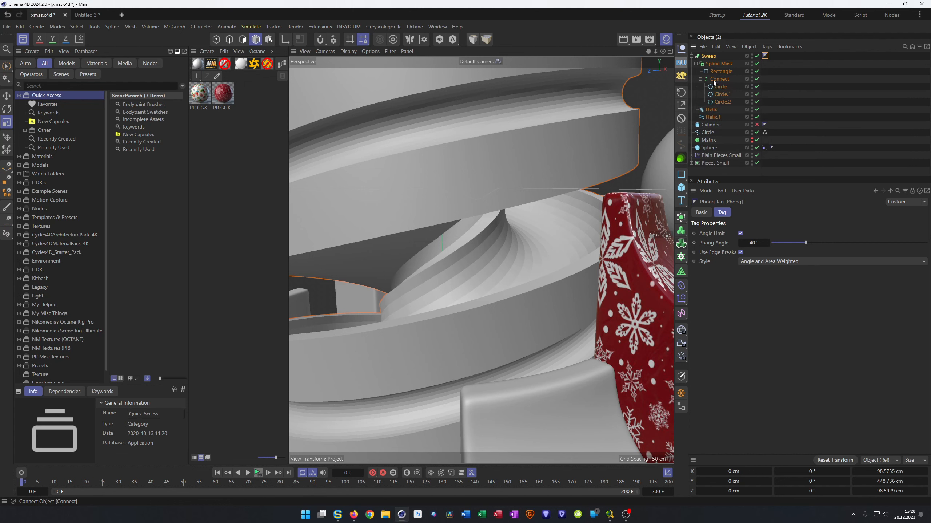
{"action": "left_click", "coordinate": [712, 79]}
{"action": "left_click", "coordinate": [720, 86]}
{"action": "left_click", "coordinate": [726, 102], "text": "shift"}
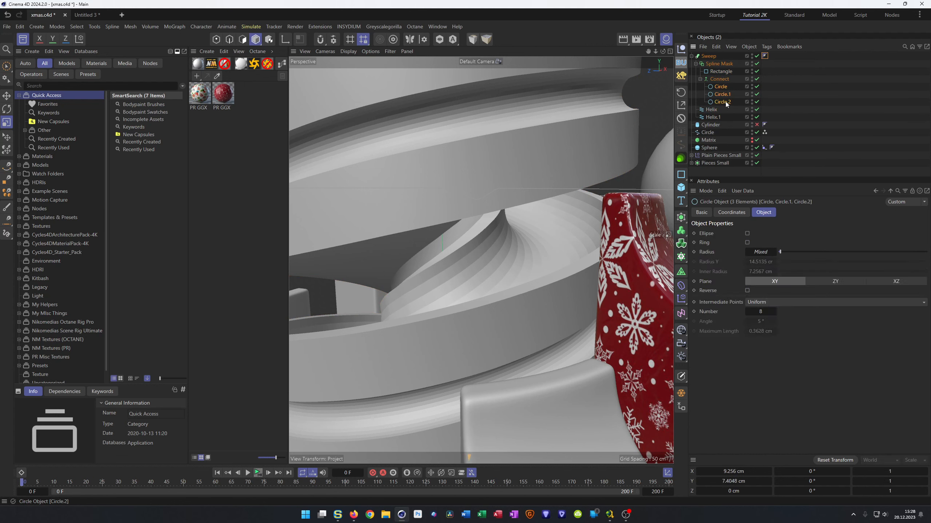
Step: Try Adaptive intermediate points on the three profile circles and switch them back to Uniform
{"action": "left_click", "coordinate": [770, 302]}
{"action": "left_click", "coordinate": [780, 342]}
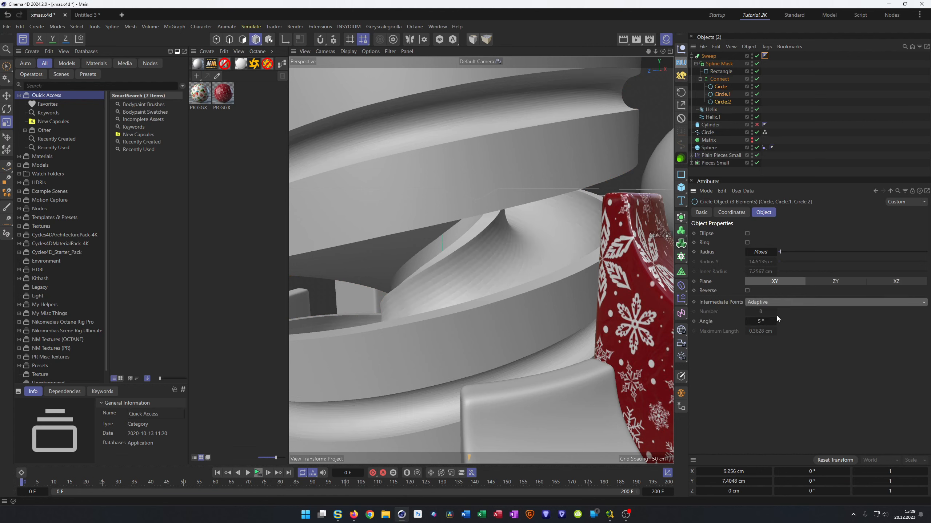
{"action": "left_click", "coordinate": [777, 302]}
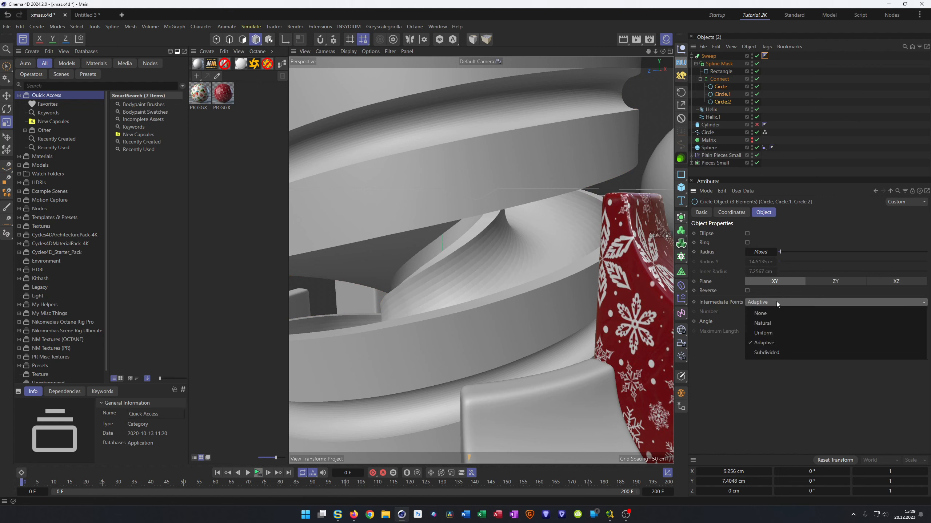
{"action": "left_click", "coordinate": [778, 332]}
{"action": "left_click", "coordinate": [761, 311]}
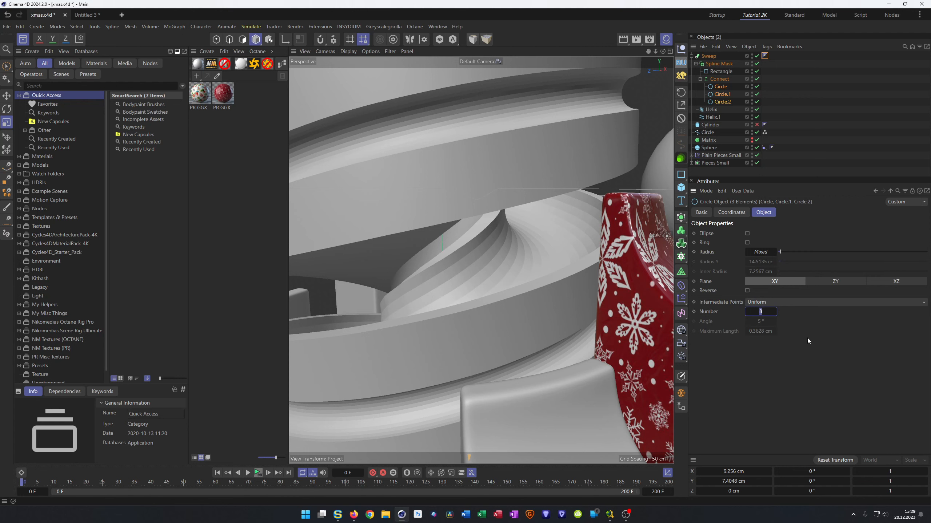
Step: Set the intermediate point number to 2 on Circle, Circle.1 and Circle.2, and select the Sweep
{"action": "left_click", "coordinate": [720, 87]}
{"action": "left_click", "coordinate": [760, 312]}
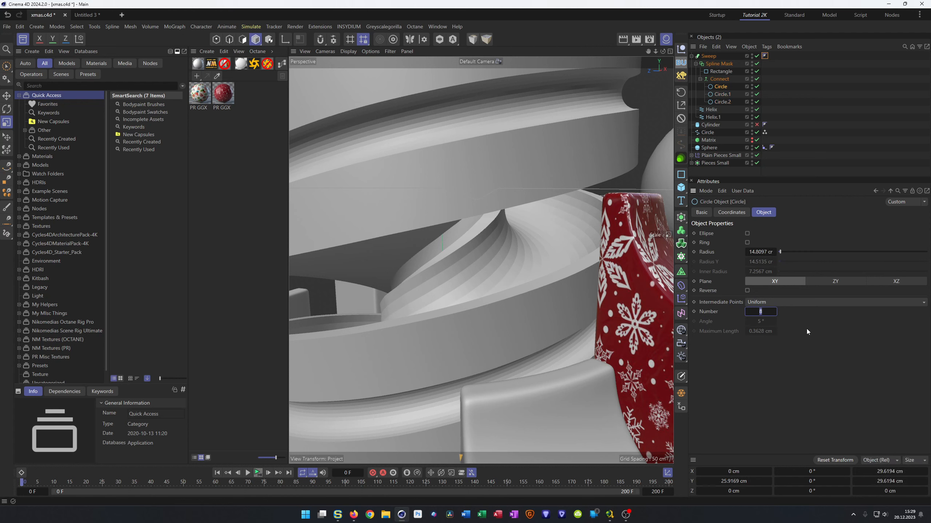
{"action": "type", "text": "2"}
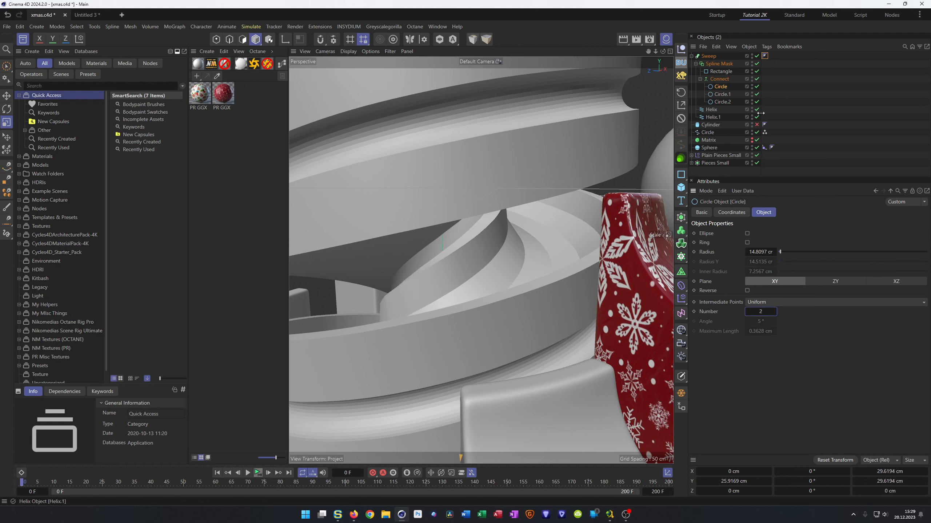
{"action": "left_click", "coordinate": [731, 95]}
{"action": "left_click", "coordinate": [727, 102], "text": "ctrl"}
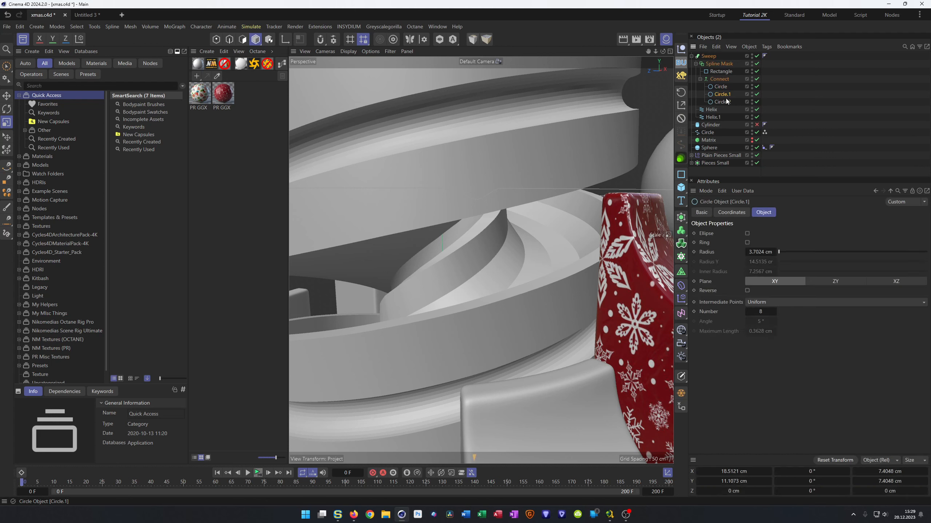
{"action": "double_click", "coordinate": [757, 314]}
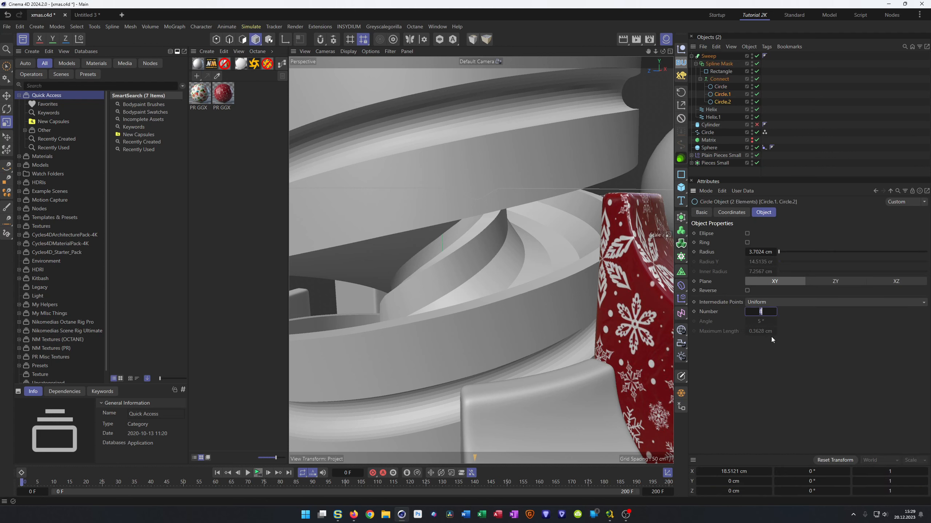
{"action": "type", "text": "1"}
{"action": "key", "text": "Return"}
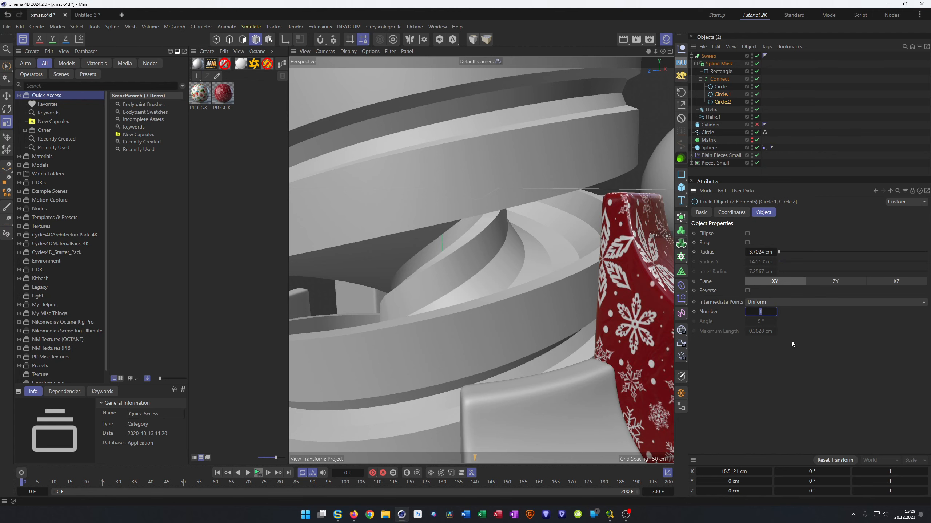
{"action": "type", "text": "2"}
{"action": "mouse_move", "coordinate": [533, 284]}
{"action": "right_mouse_down", "text": "alt"}
{"action": "mouse_move", "coordinate": [472, 239]}
{"action": "mouse_move", "coordinate": [530, 204]}
{"action": "mouse_move", "coordinate": [512, 207]}
{"action": "mouse_move", "coordinate": [548, 227]}
{"action": "mouse_move", "coordinate": [538, 244]}
{"action": "mouse_move", "coordinate": [544, 335]}
{"action": "mouse_move", "coordinate": [512, 310]}
{"action": "mouse_move", "coordinate": [541, 293]}
{"action": "mouse_move", "coordinate": [531, 282]}
{"action": "right_mouse_up", "text": "alt"}
{"action": "left_click", "coordinate": [726, 57]}
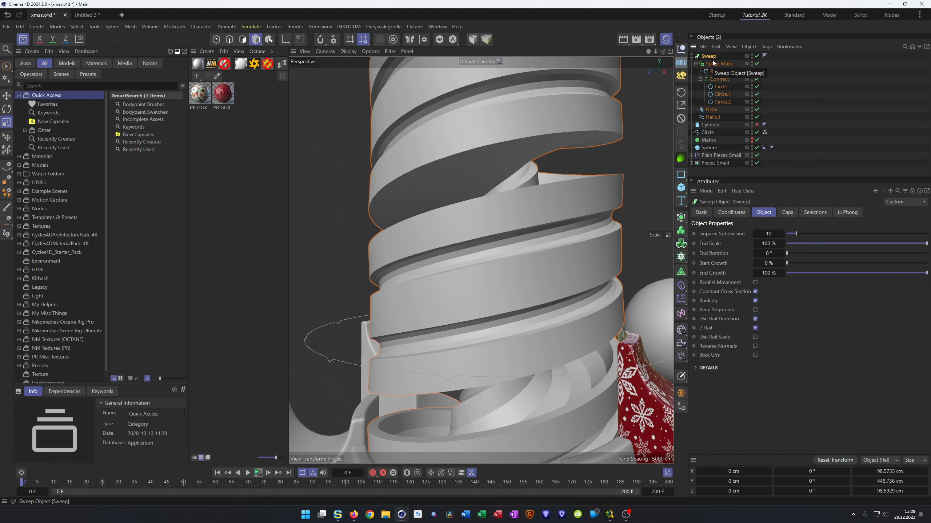
Step: Group the Sweep under a null and display the mesh lines to check the column's density
{"action": "key", "text": "alt+g"}
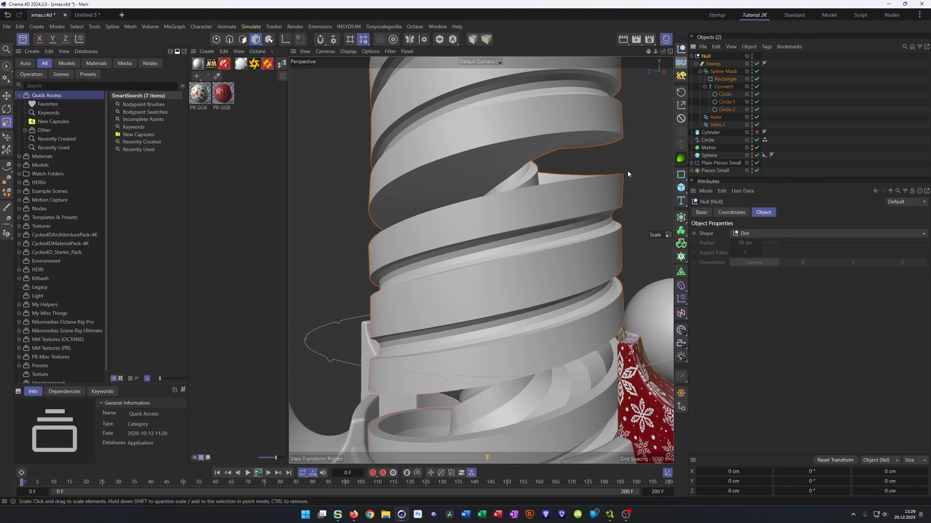
{"action": "left_click_drag", "start_coordinate": [602, 190], "coordinate": [603, 165], "text": "alt"}
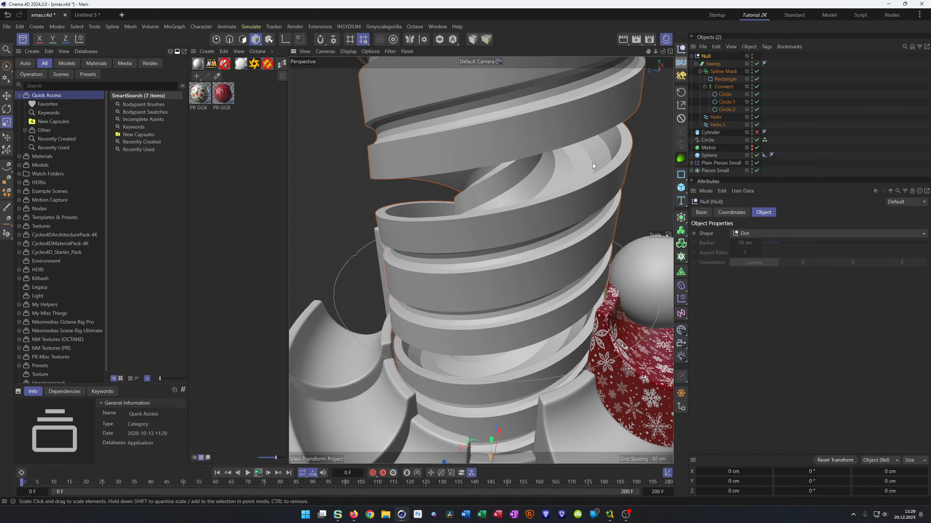
{"action": "key", "text": "b"}
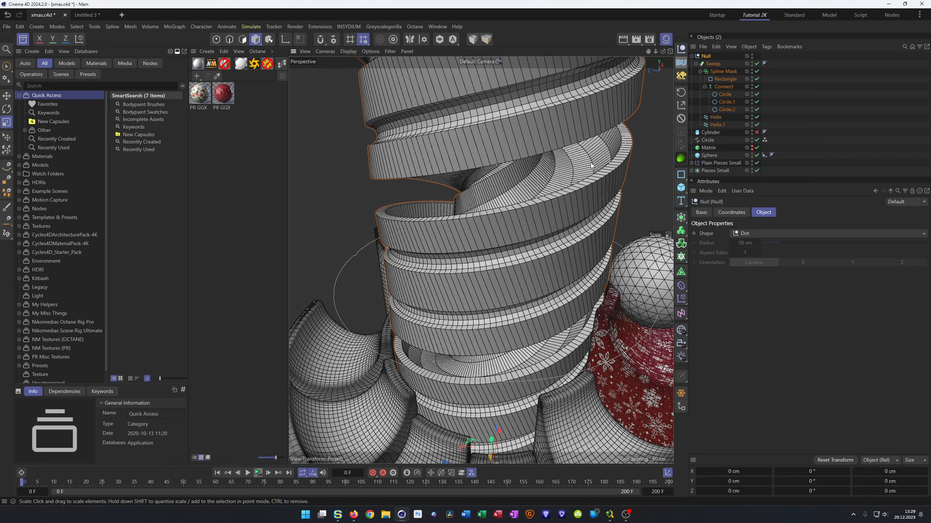
{"action": "scroll", "coordinate": [563, 198], "scroll_direction": "up", "scroll_amount": 5}
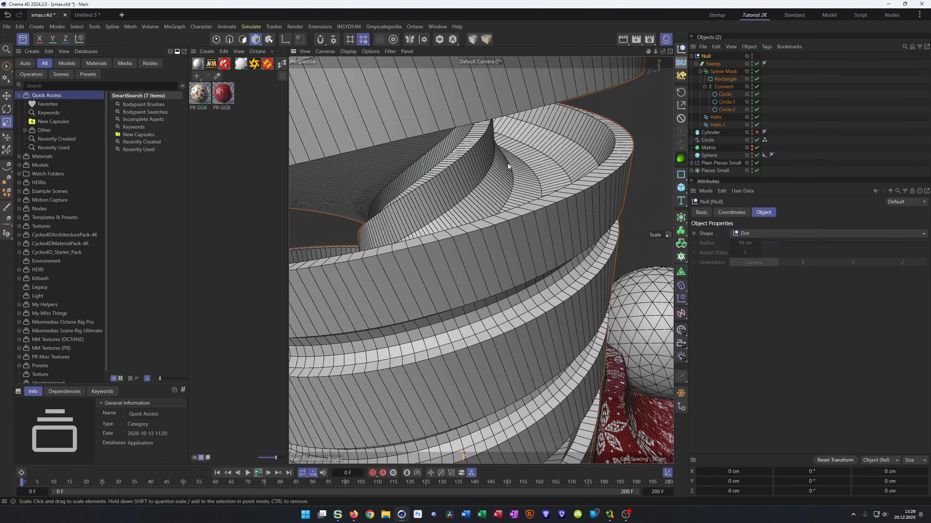
Step: Set the intermediate point number to 1 on both Helix and Helix.1
{"action": "left_click", "coordinate": [713, 118]}
{"action": "left_click", "coordinate": [713, 125], "text": "ctrl"}
{"action": "left_click_drag", "start_coordinate": [751, 305], "coordinate": [765, 311]}
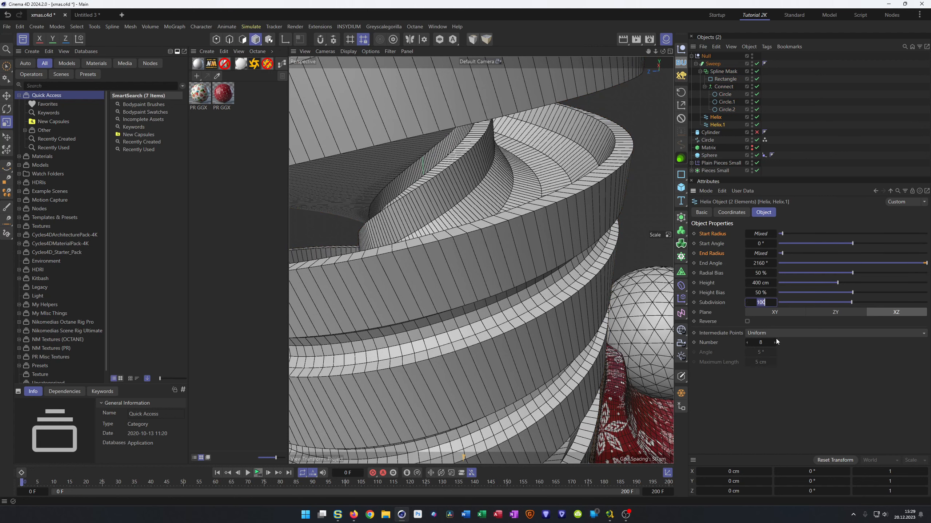
{"action": "type", "text": "50"}
{"action": "left_click_drag", "start_coordinate": [760, 343], "coordinate": [746, 342]}
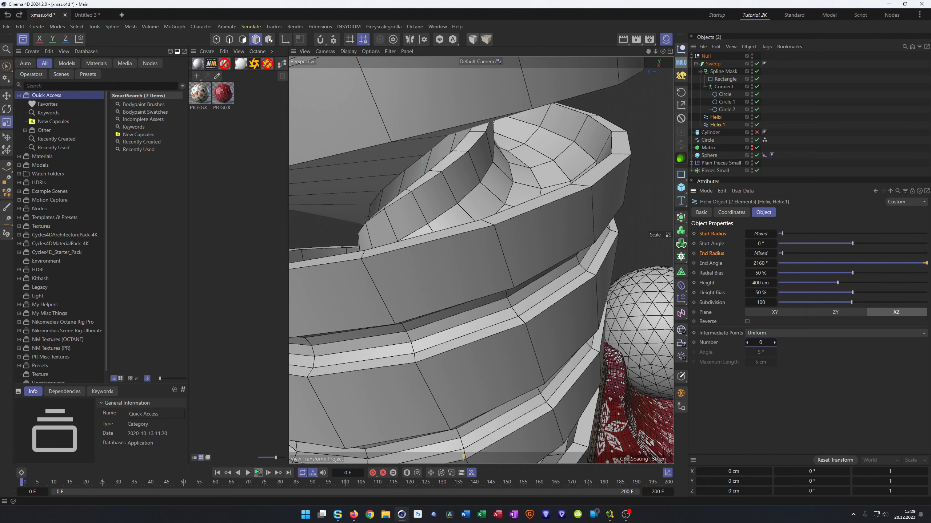
{"action": "left_click", "coordinate": [765, 342]}
{"action": "type", "text": "1"}
{"action": "key", "text": "Return"}
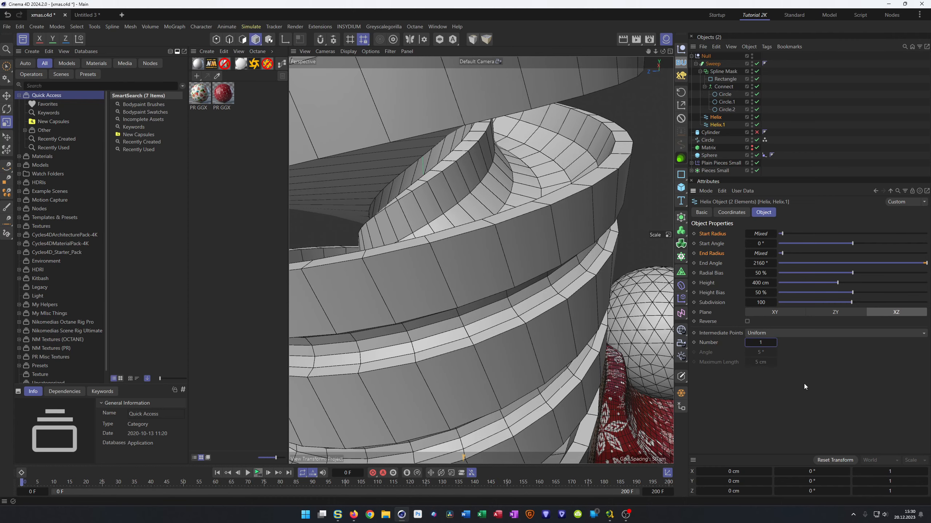
Step: Add a Bevel deformer inside the null above the Sweep and set its bevel mode to Solid
{"action": "mouse_move", "coordinate": [474, 266]}
{"action": "right_mouse_down", "text": "alt"}
{"action": "mouse_move", "coordinate": [448, 275]}
{"action": "mouse_move", "coordinate": [461, 273]}
{"action": "right_mouse_up", "text": "alt"}
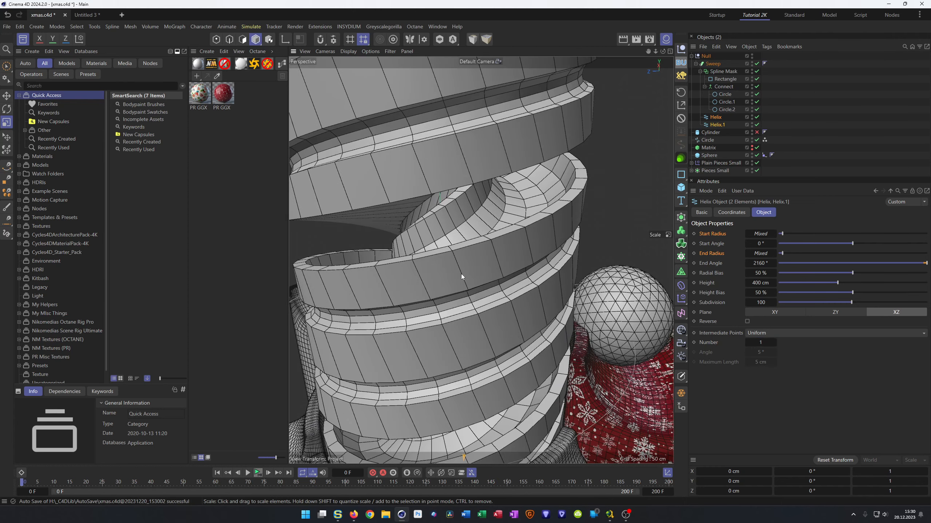
{"action": "left_click", "coordinate": [705, 56]}
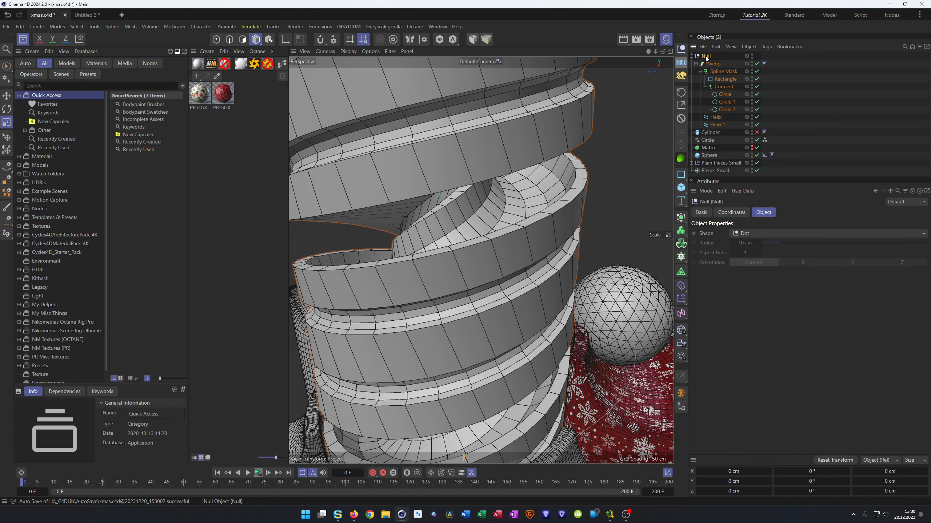
{"action": "left_click", "coordinate": [681, 285]}
{"action": "left_click", "coordinate": [707, 496], "text": "shift"}
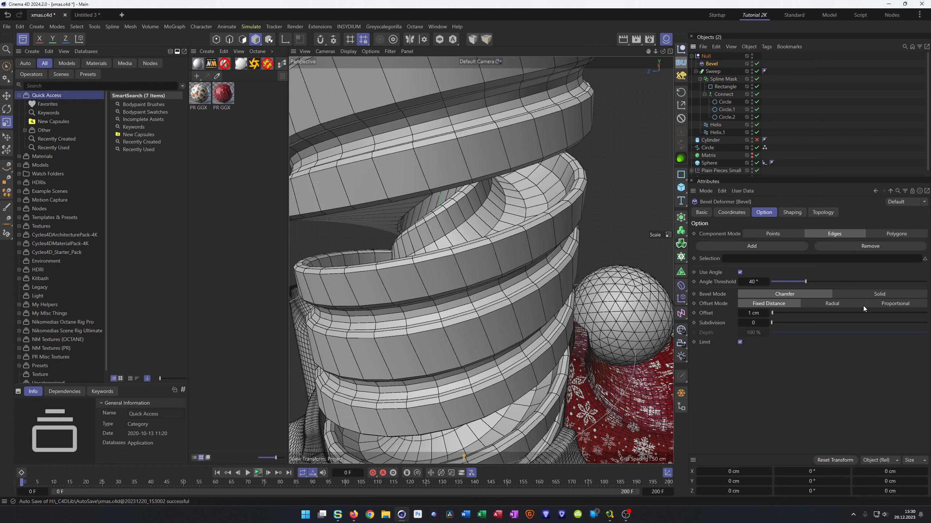
{"action": "left_click", "coordinate": [879, 295]}
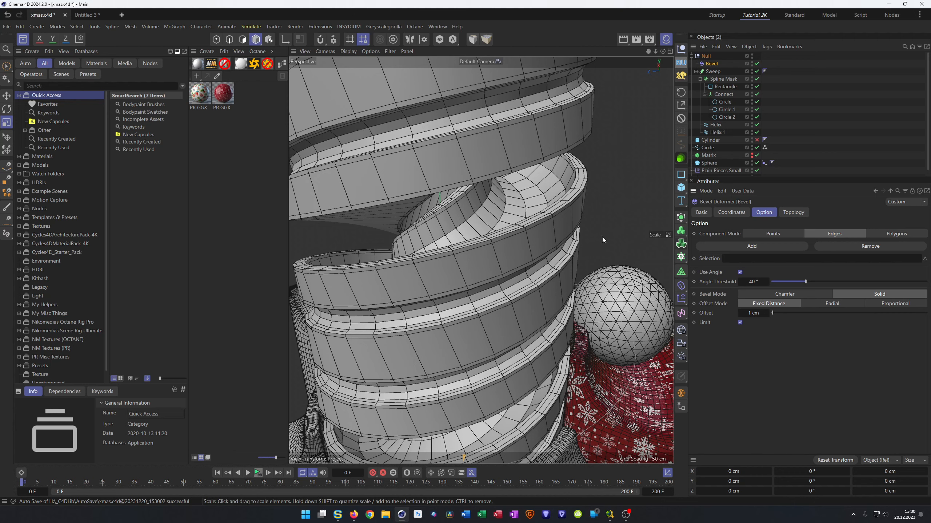
Step: Place the null under a Subdivision Surface and switch the viewport to smooth shading without mesh lines
{"action": "left_click", "coordinate": [706, 56]}
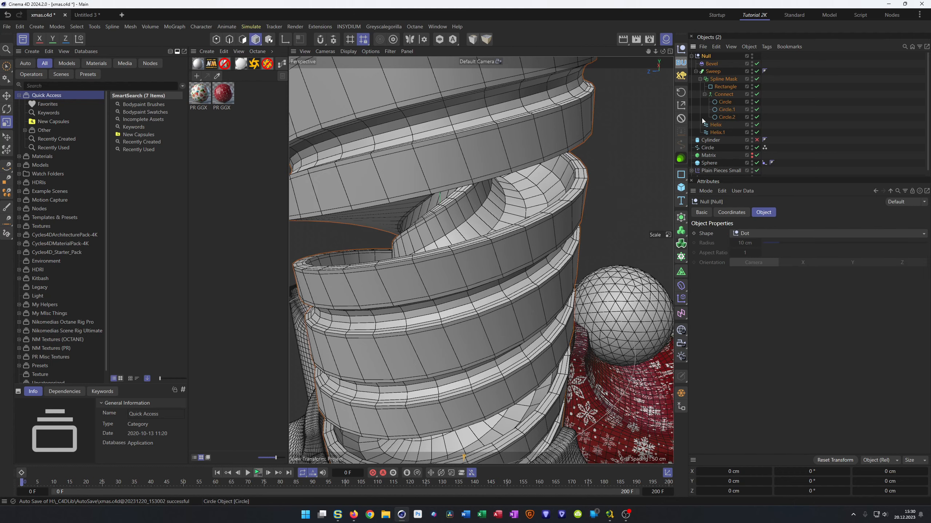
{"action": "left_click", "coordinate": [681, 217], "text": "alt"}
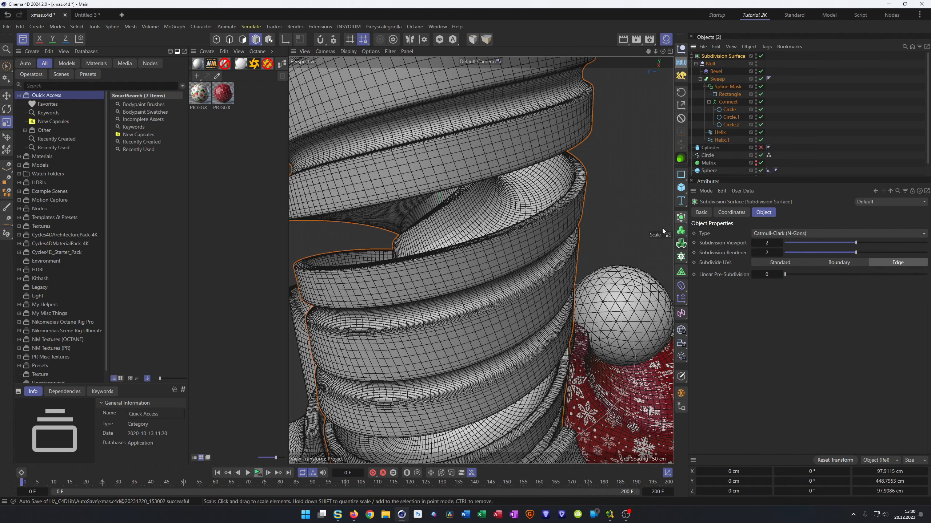
{"action": "right_click_drag", "start_coordinate": [518, 229], "coordinate": [461, 275], "text": "alt"}
{"action": "mouse_move", "coordinate": [466, 294]}
{"action": "left_mouse_down", "text": "alt"}
{"action": "mouse_move", "coordinate": [478, 326]}
{"action": "mouse_move", "coordinate": [512, 318]}
{"action": "mouse_move", "coordinate": [474, 308]}
{"action": "mouse_move", "coordinate": [476, 288]}
{"action": "left_mouse_up", "text": "alt"}
{"action": "key", "text": "n"}
{"action": "key", "text": "a"}
{"action": "right_click_drag", "start_coordinate": [486, 242], "coordinate": [531, 204], "text": "alt"}
{"action": "mouse_move", "coordinate": [505, 229]}
{"action": "left_mouse_down", "text": "alt"}
{"action": "mouse_move", "coordinate": [492, 241]}
{"action": "mouse_move", "coordinate": [506, 231]}
{"action": "left_mouse_up", "text": "alt"}
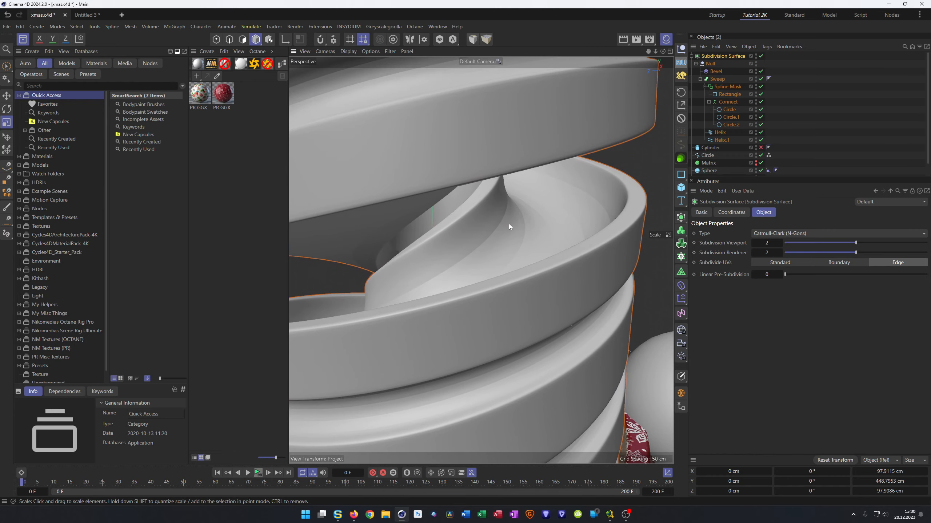
Step: Review the Bevel deformer's option and topology settings, and disable Use Edge Breaks on the Sweep's Phong tag
{"action": "left_click", "coordinate": [716, 72]}
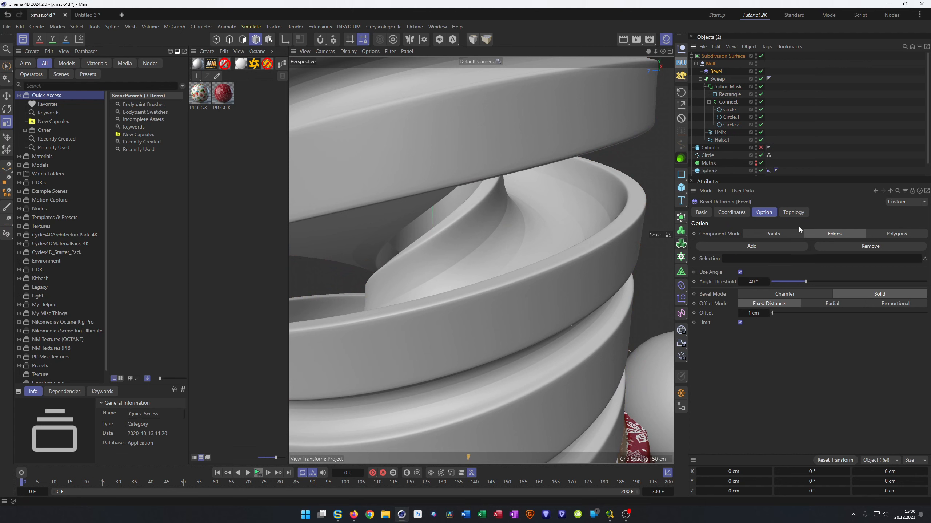
{"action": "left_click", "coordinate": [791, 214]}
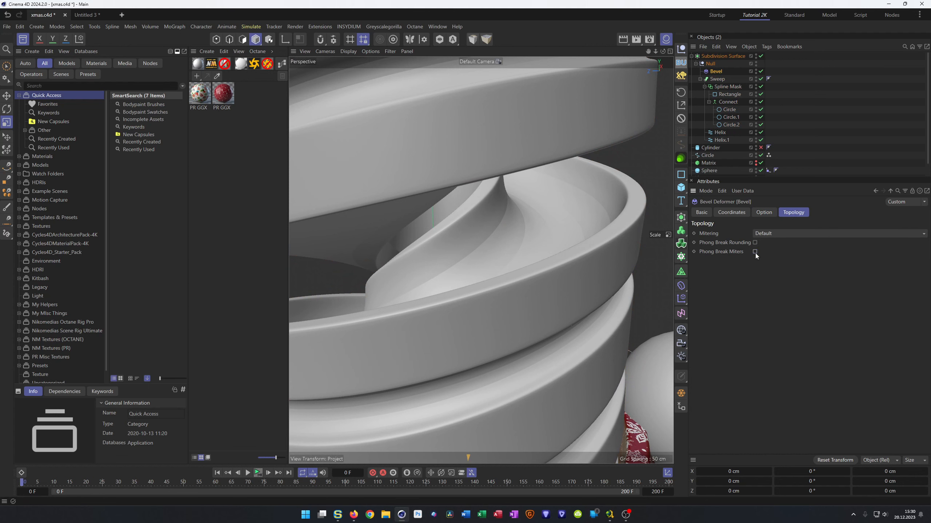
{"action": "left_click", "coordinate": [759, 214]}
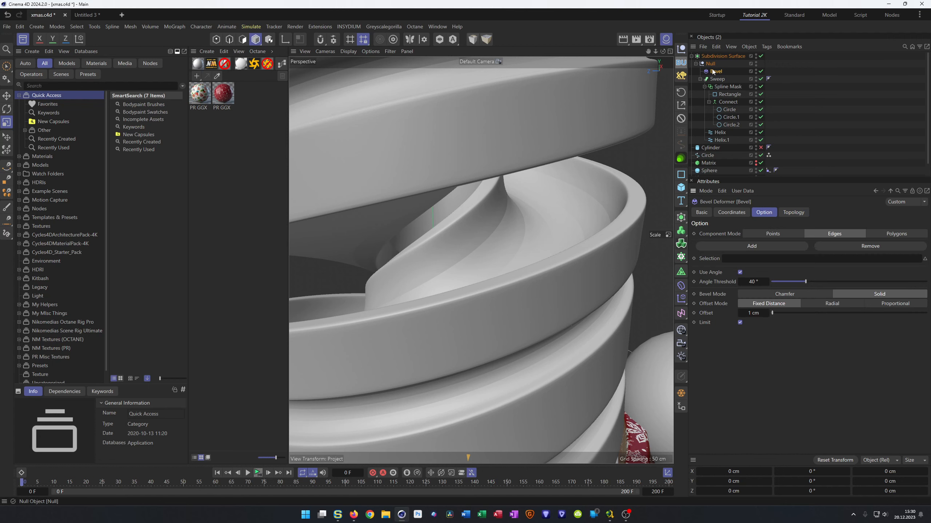
{"action": "left_click", "coordinate": [719, 80]}
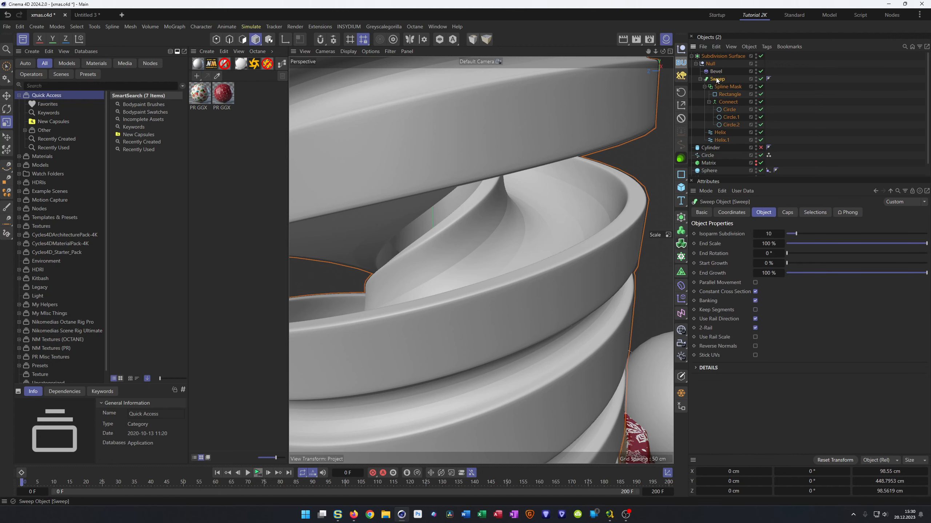
{"action": "left_click", "coordinate": [768, 79]}
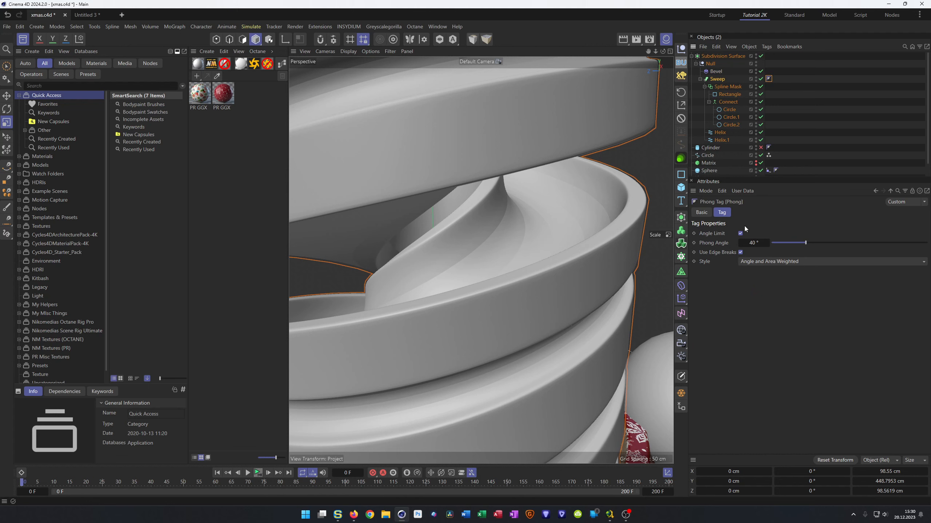
{"action": "left_click", "coordinate": [741, 252]}
Step: Inspect the smoothed spiral column from several angles and distances, checking the groove edges and the gaps between its turns
{"action": "right_click_drag", "start_coordinate": [584, 240], "coordinate": [519, 263], "text": "alt"}
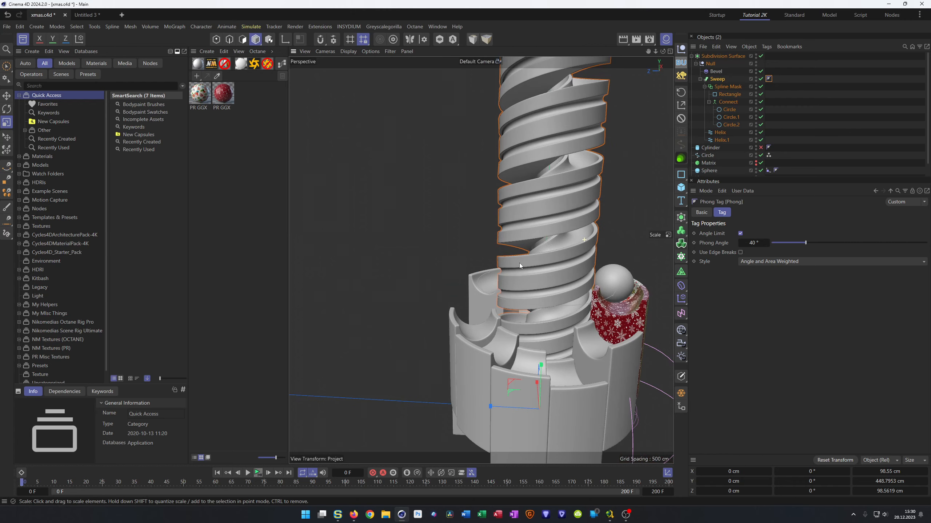
{"action": "left_click_drag", "start_coordinate": [546, 235], "coordinate": [482, 255], "text": "alt"}
{"action": "middle_click_drag", "start_coordinate": [494, 284], "coordinate": [457, 235], "text": "alt"}
{"action": "left_click_drag", "start_coordinate": [457, 236], "coordinate": [448, 290], "text": "alt"}
{"action": "right_click_drag", "start_coordinate": [448, 289], "coordinate": [483, 292], "text": "alt"}
{"action": "left_click_drag", "start_coordinate": [483, 292], "coordinate": [480, 303], "text": "alt"}
{"action": "right_click_drag", "start_coordinate": [490, 294], "coordinate": [499, 288], "text": "alt"}
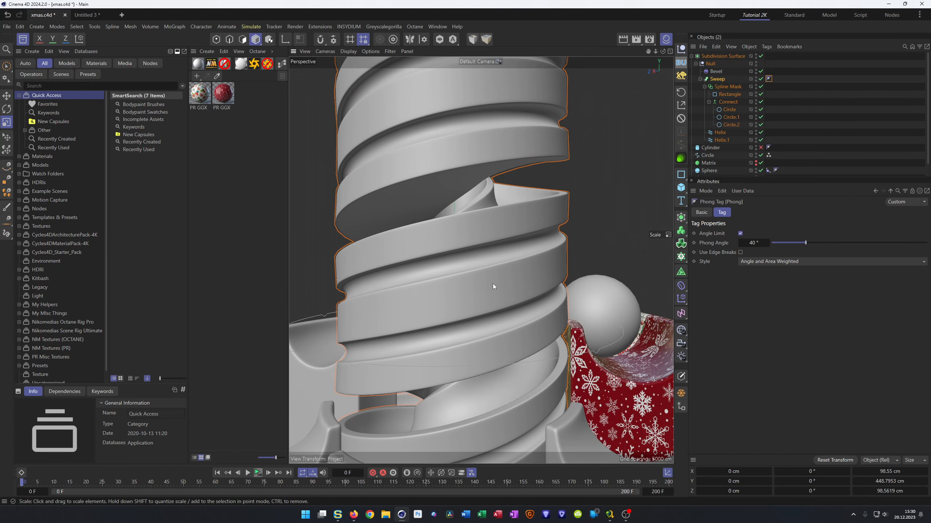
{"action": "right_click_drag", "start_coordinate": [472, 284], "coordinate": [502, 161], "text": "alt"}
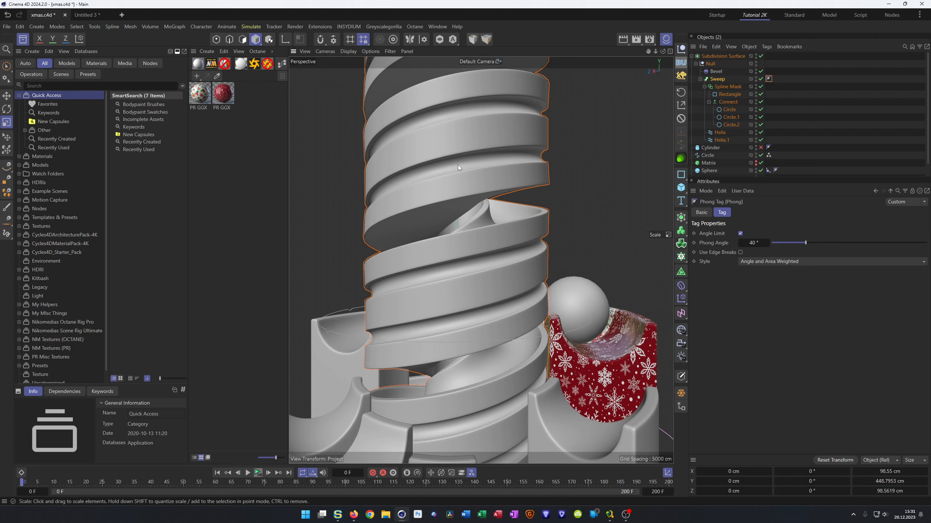
{"action": "right_click_drag", "start_coordinate": [478, 266], "coordinate": [489, 292], "text": "alt"}
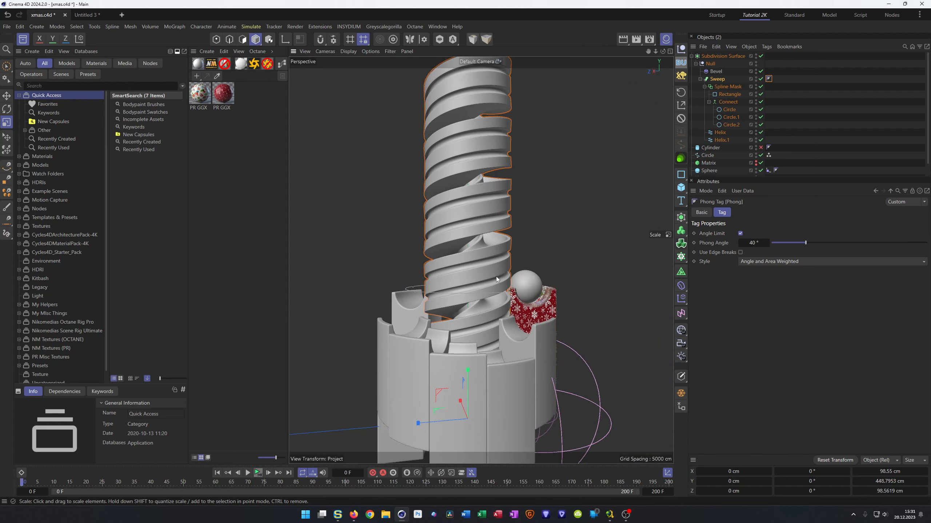
Step: Save the scene and switch to the Untitled 3 project containing the profile spline
{"action": "key", "text": "ctrl+s"}
{"action": "key", "text": "v"}
{"action": "mouse_move", "coordinate": [539, 245]}
{"action": "left_click", "coordinate": [535, 272]}
{"action": "scroll", "coordinate": [501, 274], "scroll_direction": "up", "scroll_amount": 6}
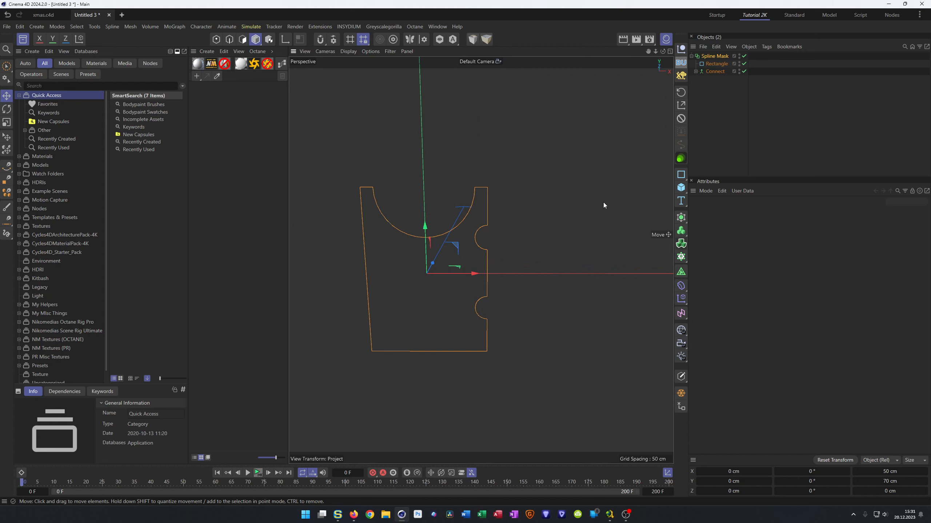
Step: Delete the large Circle from the Spline Mask's Connect object and move the Rectangle 50 cm along X
{"action": "left_click", "coordinate": [695, 72]}
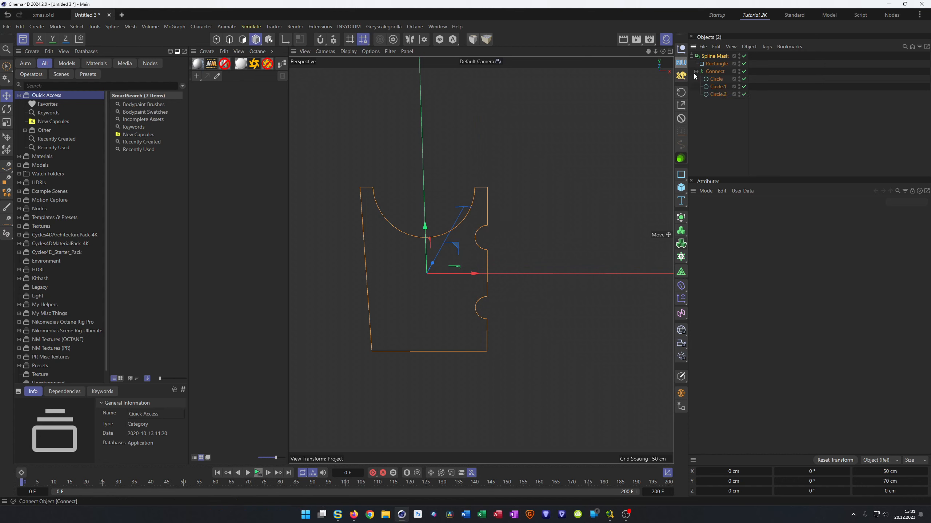
{"action": "left_click", "coordinate": [715, 79]}
{"action": "key", "text": "Delete"}
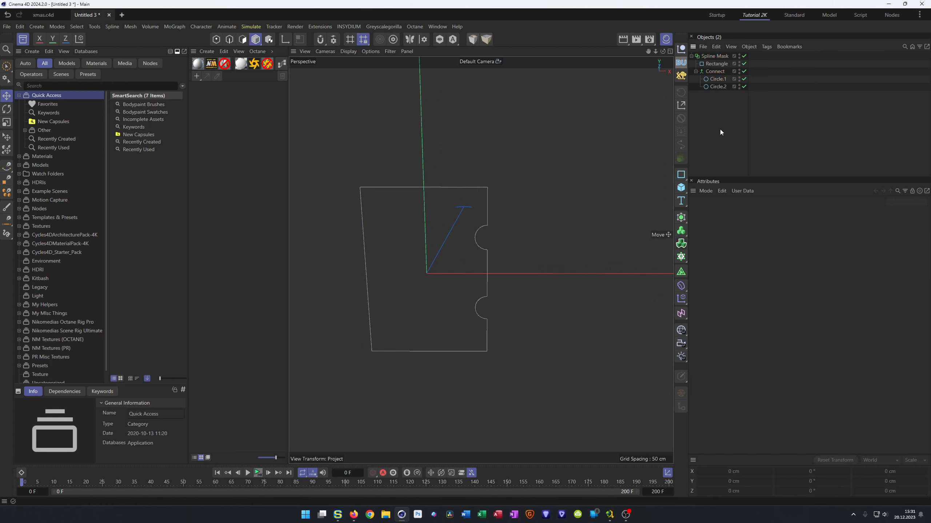
{"action": "left_click", "coordinate": [712, 63]}
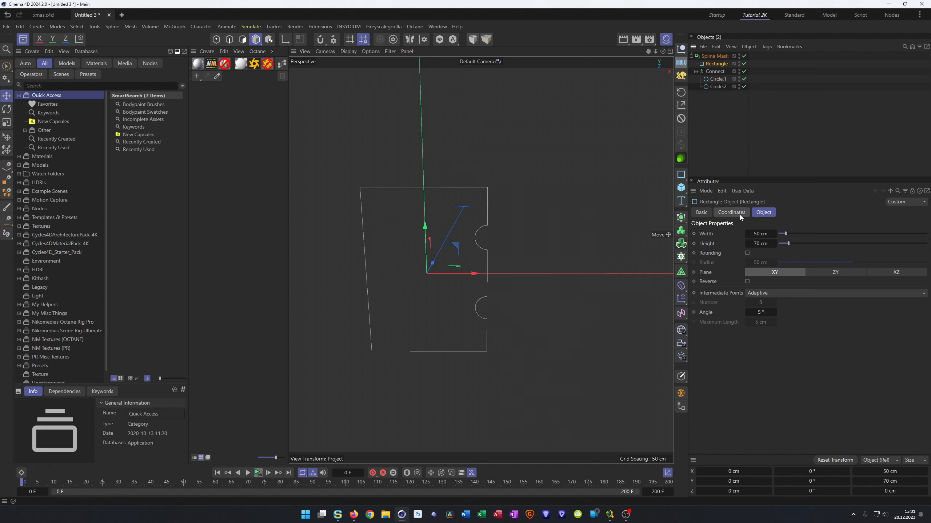
{"action": "left_click_drag", "start_coordinate": [474, 274], "coordinate": [596, 278]}
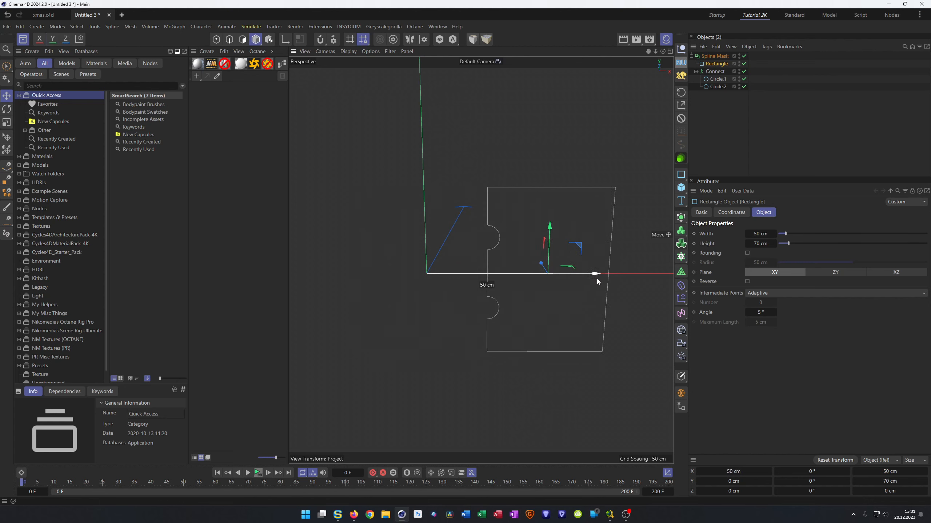
Step: Try the Intersection mode on the Spline Mask and set the mode to B subtract A
{"action": "left_click", "coordinate": [715, 56]}
{"action": "left_click", "coordinate": [740, 232]}
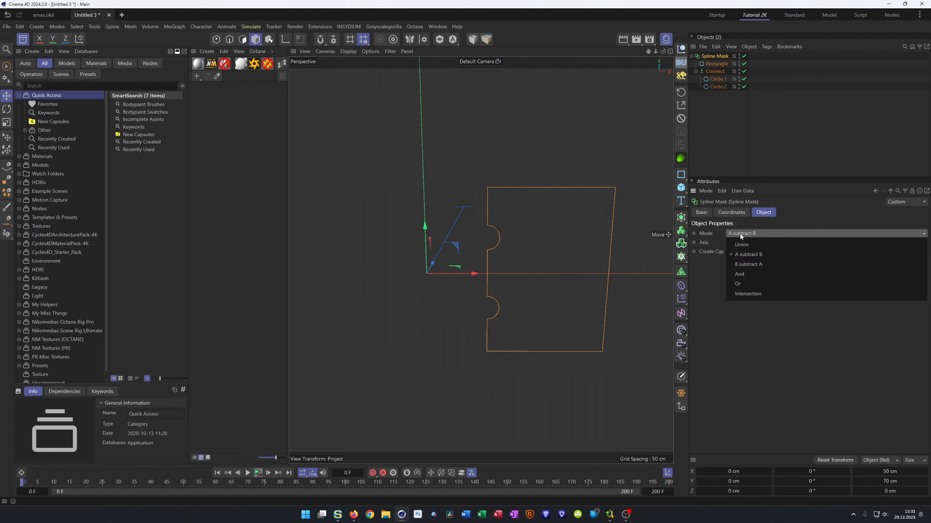
{"action": "left_click", "coordinate": [749, 294]}
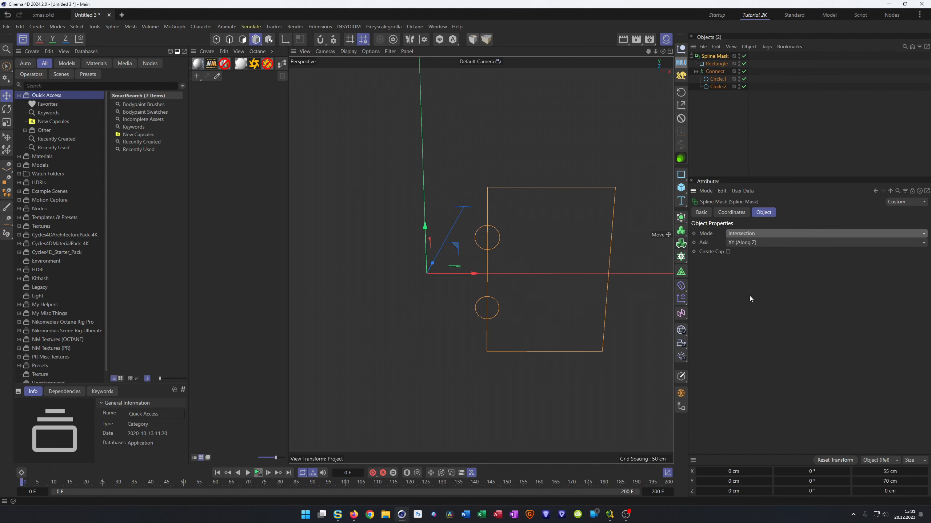
{"action": "left_click", "coordinate": [746, 232]}
{"action": "left_click", "coordinate": [747, 264]}
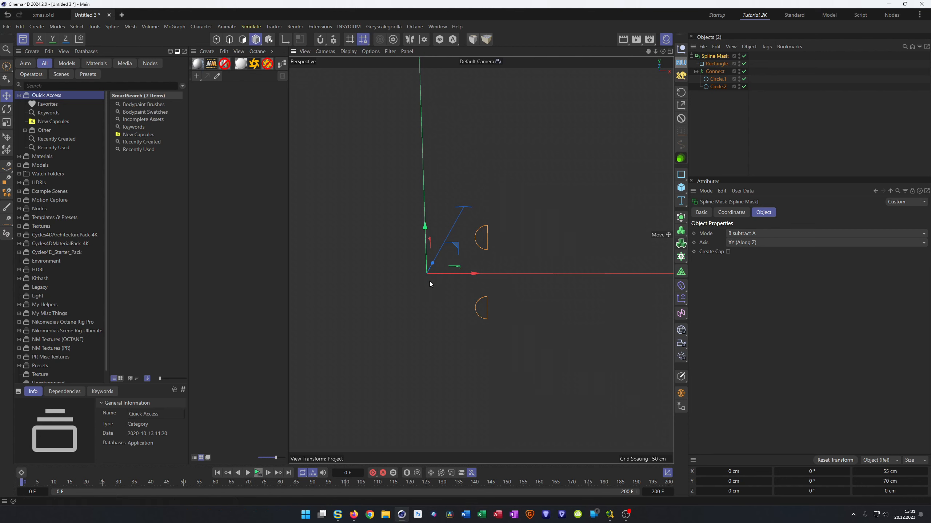
Step: Copy the Spline Mask into the xmas.c4d project
{"action": "key", "text": "v"}
{"action": "mouse_move", "coordinate": [594, 233]}
{"action": "left_click", "coordinate": [587, 252]}
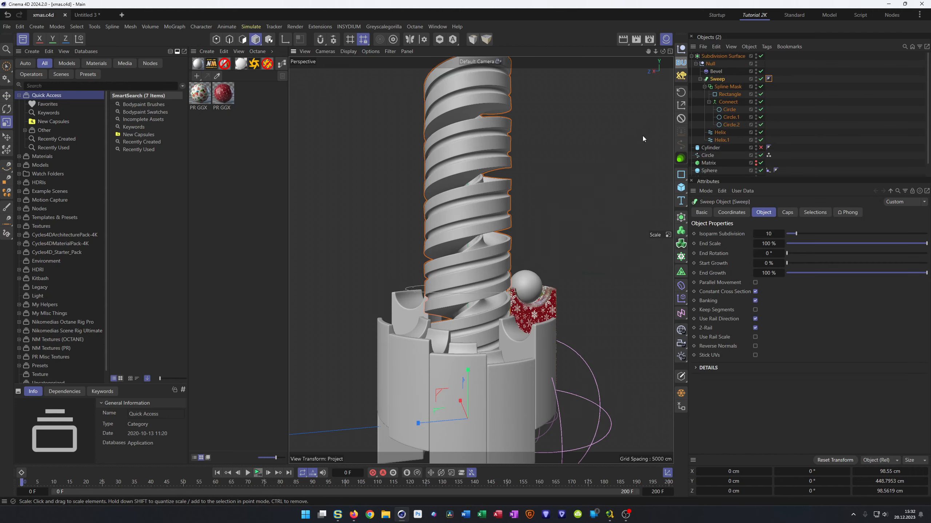
{"action": "key", "text": "ctrl+v"}
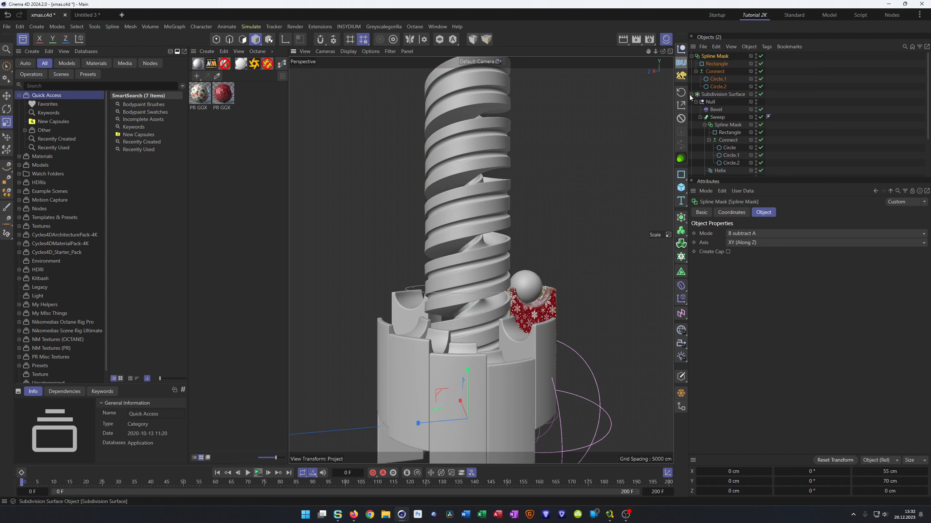
Step: Rename the pasted Spline Mask as Spline Mask Gold
{"action": "left_click", "coordinate": [692, 56]}
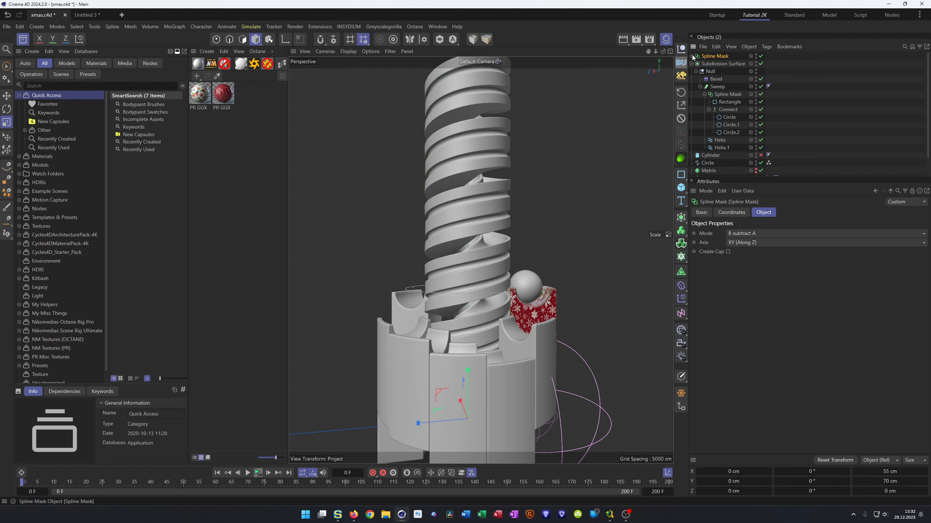
{"action": "double_click", "coordinate": [710, 57]}
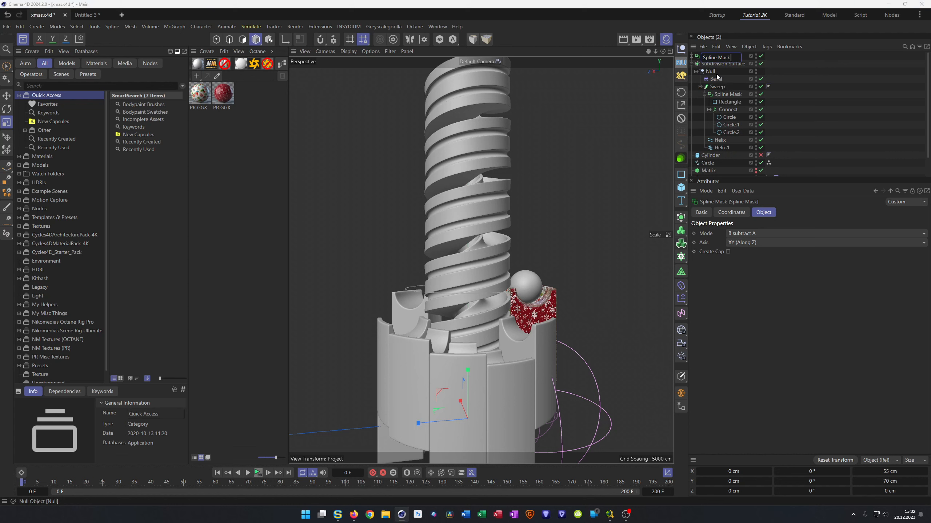
{"action": "type", "text": "Gold"}
{"action": "key", "text": "Return"}
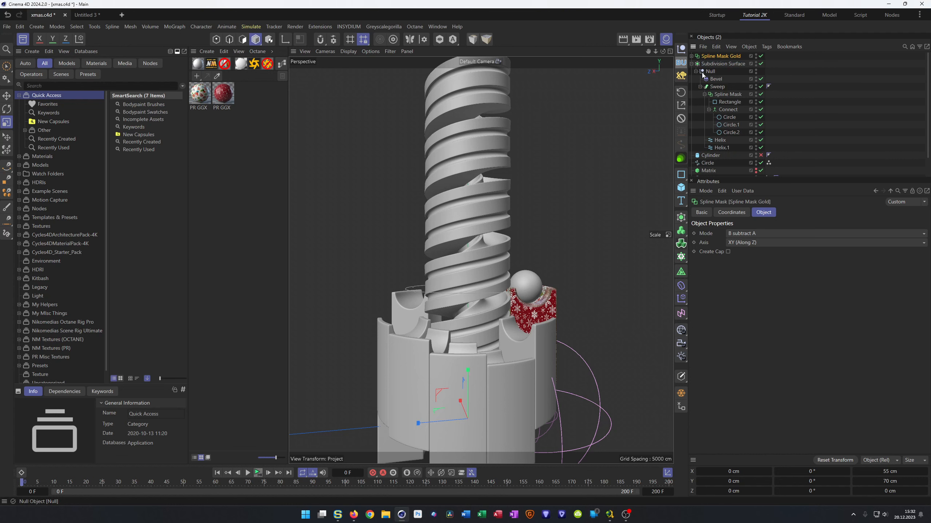
Step: Duplicate the Sweep object inside the Null under the Subdivision Surface
{"action": "left_click", "coordinate": [692, 63]}
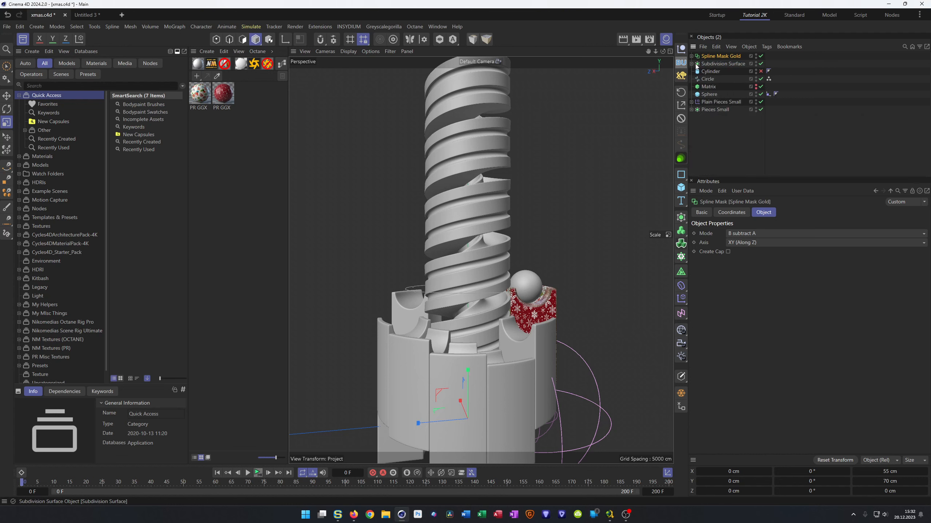
{"action": "left_click", "coordinate": [707, 64]}
{"action": "left_click", "coordinate": [692, 63]}
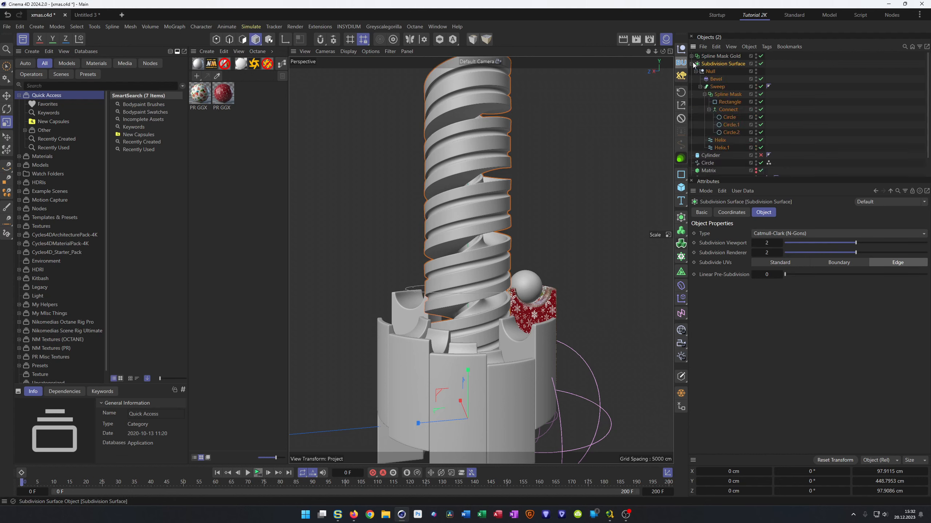
{"action": "left_click", "coordinate": [700, 87]}
{"action": "left_click", "coordinate": [700, 87]}
{"action": "left_click", "coordinate": [699, 87]}
{"action": "left_click", "coordinate": [713, 87]}
{"action": "left_click_drag", "start_coordinate": [717, 87], "coordinate": [705, 99], "text": "ctrl"}
{"action": "left_click", "coordinate": [699, 94]}
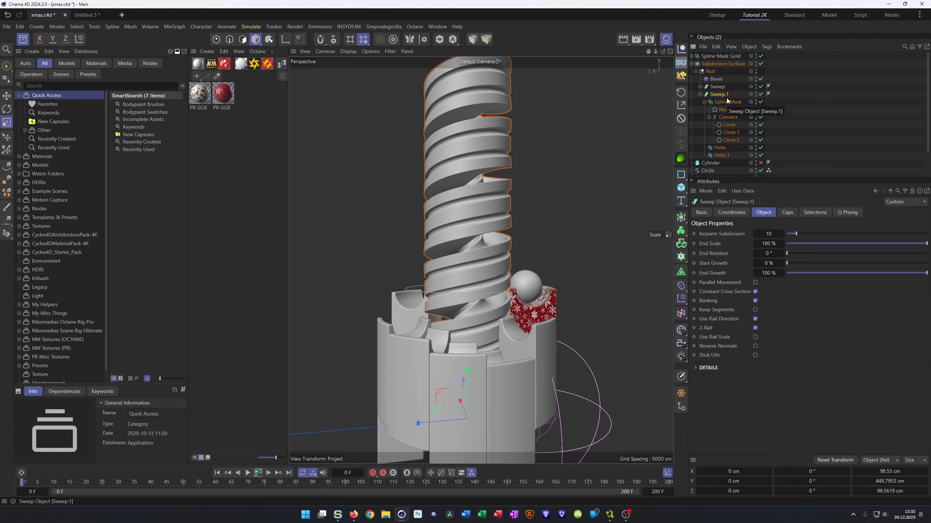
Step: Place Spline Mask Gold as the first child of Sweep.1 and delete that sweep's original Spline Mask
{"action": "left_click", "coordinate": [709, 117]}
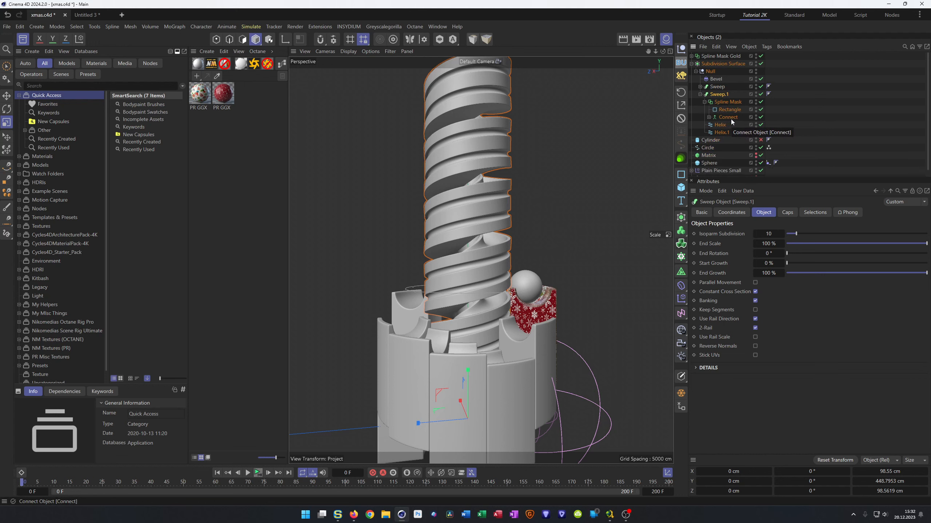
{"action": "left_click", "coordinate": [705, 102]}
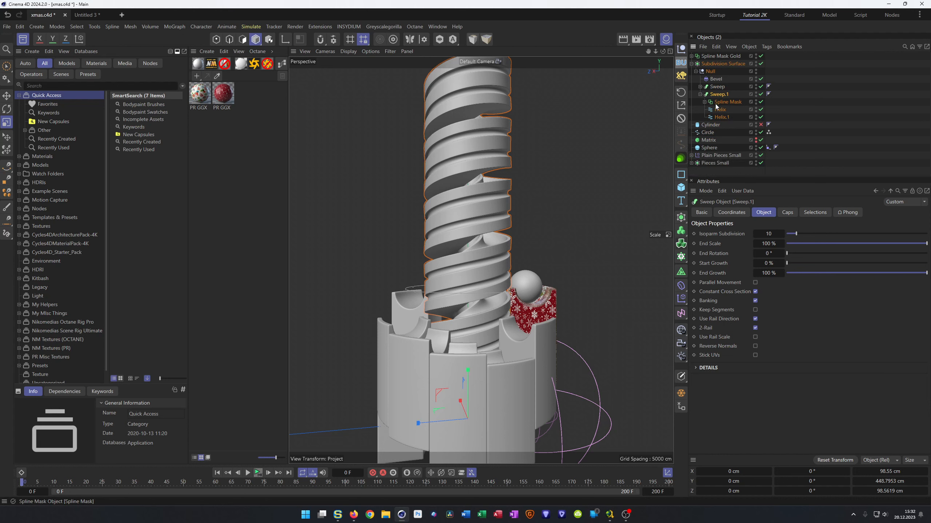
{"action": "left_click_drag", "start_coordinate": [713, 58], "coordinate": [724, 100]}
{"action": "left_click", "coordinate": [730, 102]}
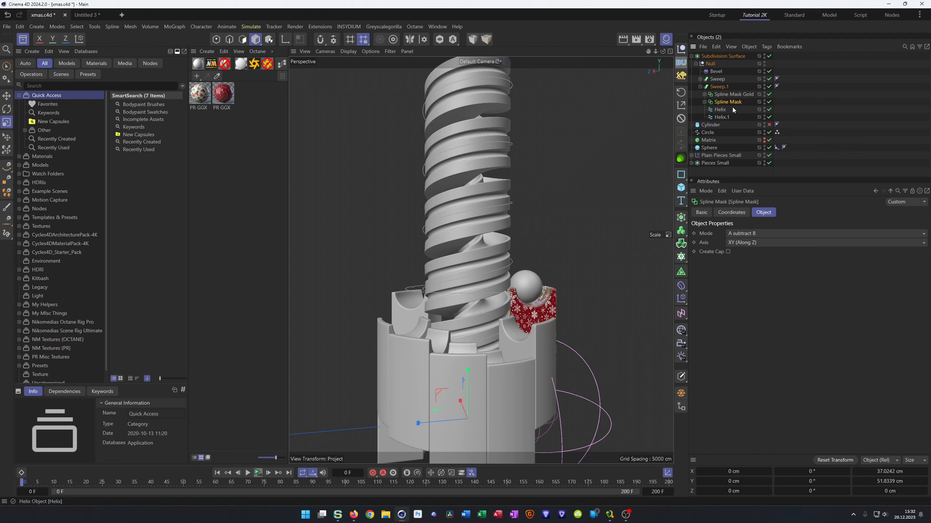
{"action": "key", "text": "Delete"}
Step: Check the new bands around the column and try a start and end radius of 50 cm on Helix.1 in Sweep.1
{"action": "scroll", "coordinate": [515, 214], "scroll_direction": "up", "scroll_amount": 1}
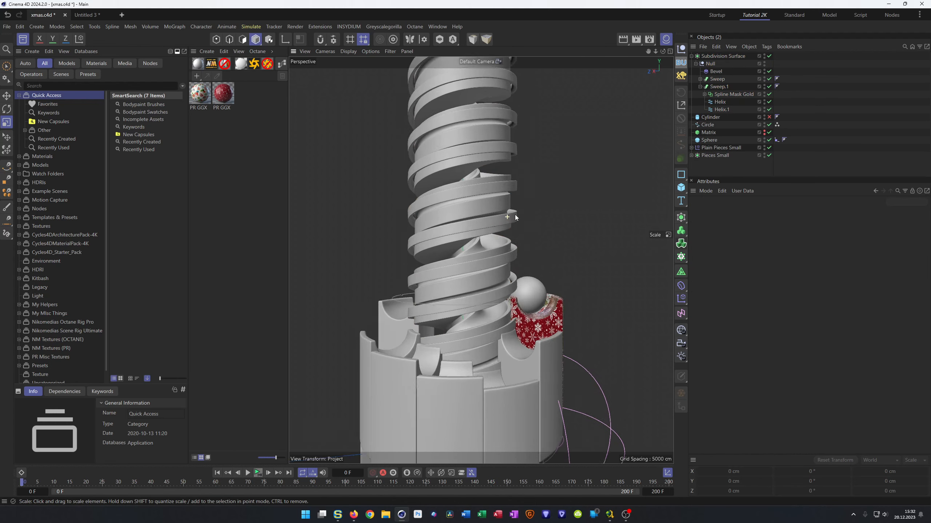
{"action": "scroll", "coordinate": [515, 214], "scroll_direction": "up", "scroll_amount": 10}
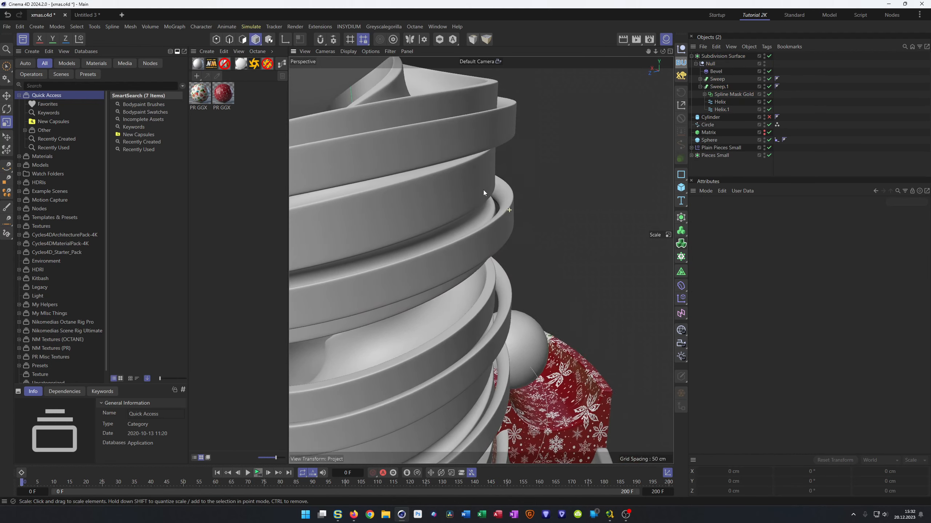
{"action": "scroll", "coordinate": [483, 190], "scroll_direction": "down", "scroll_amount": 10}
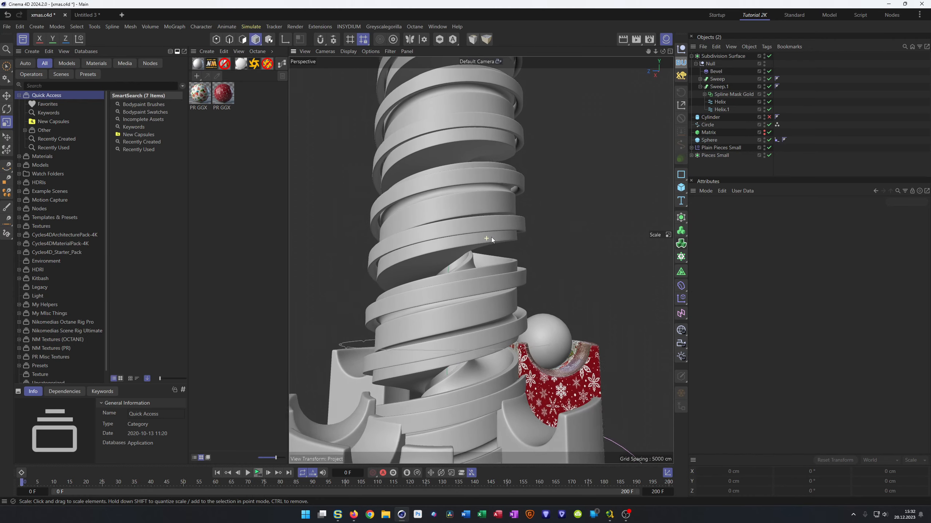
{"action": "left_click_drag", "start_coordinate": [492, 237], "coordinate": [524, 234], "text": "alt"}
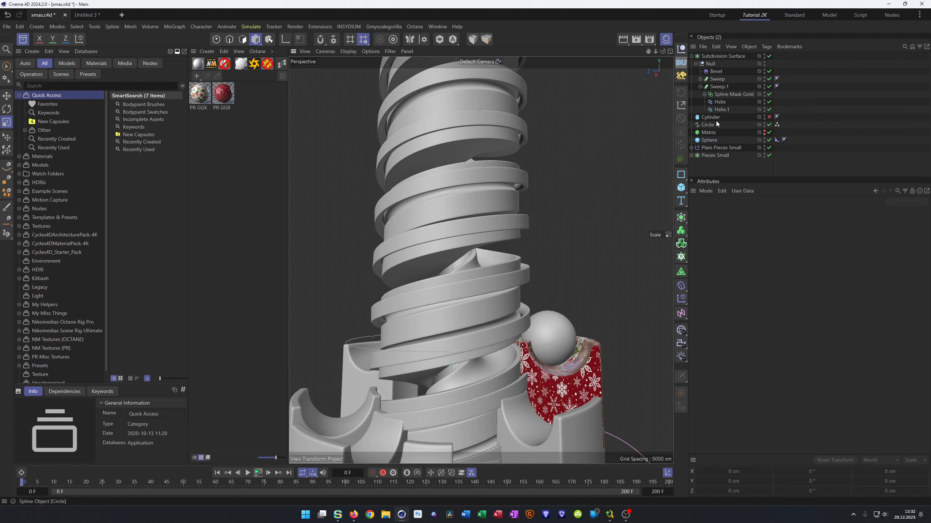
{"action": "left_click", "coordinate": [724, 111]}
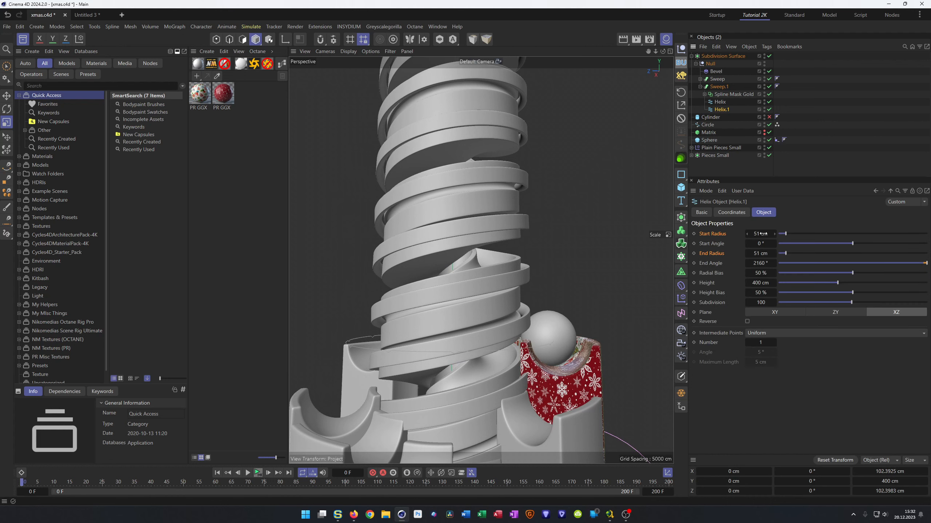
{"action": "left_click", "coordinate": [762, 234]}
{"action": "type", "text": "50"}
{"action": "key", "text": "Tab"}
{"action": "type", "text": "50"}
{"action": "key", "text": "Return"}
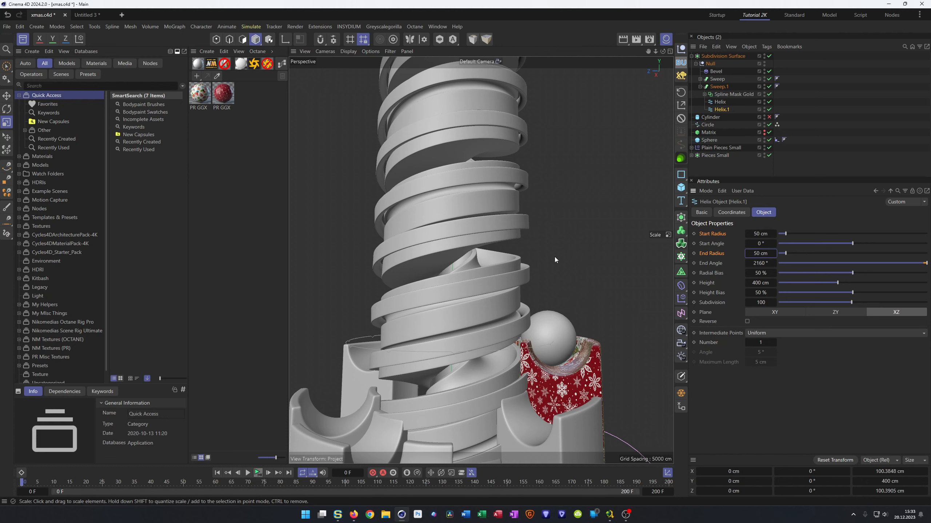
Step: Compare the two helixes in Sweep.1 and set Helix.1's start and end radius to 30 cm
{"action": "scroll", "coordinate": [481, 222], "scroll_direction": "up", "scroll_amount": 3}
{"action": "left_click_drag", "start_coordinate": [417, 187], "coordinate": [484, 191], "text": "alt"}
{"action": "left_click", "coordinate": [722, 103]}
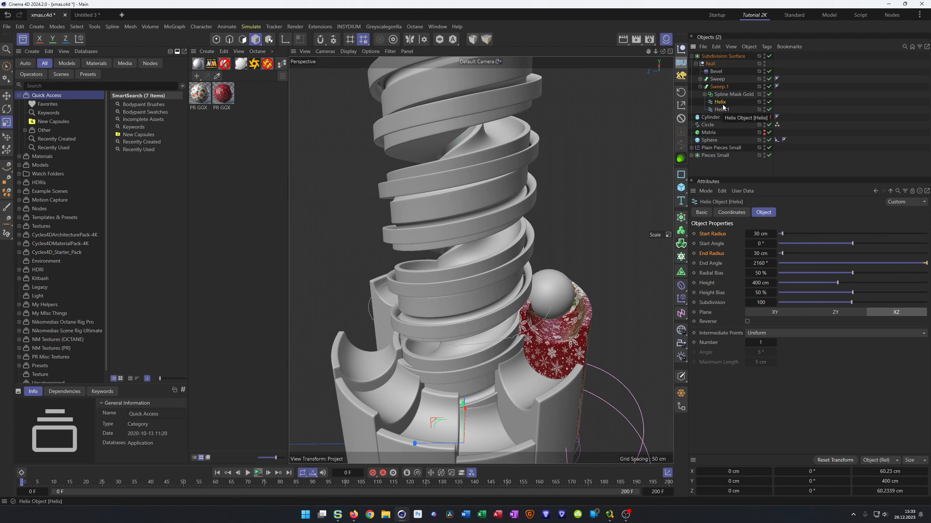
{"action": "left_click", "coordinate": [721, 110]}
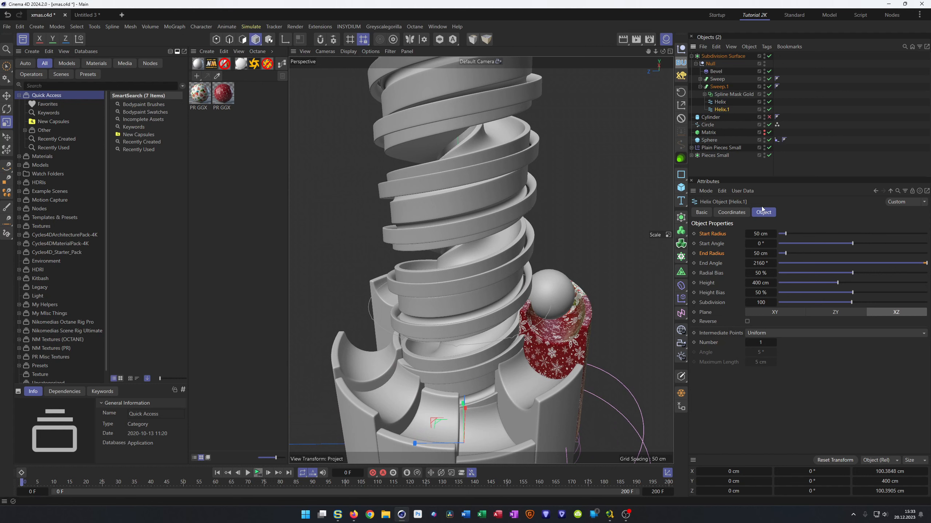
{"action": "type", "text": "30"}
{"action": "key", "text": "Tab"}
{"action": "type", "text": "30"}
{"action": "key", "text": "Return"}
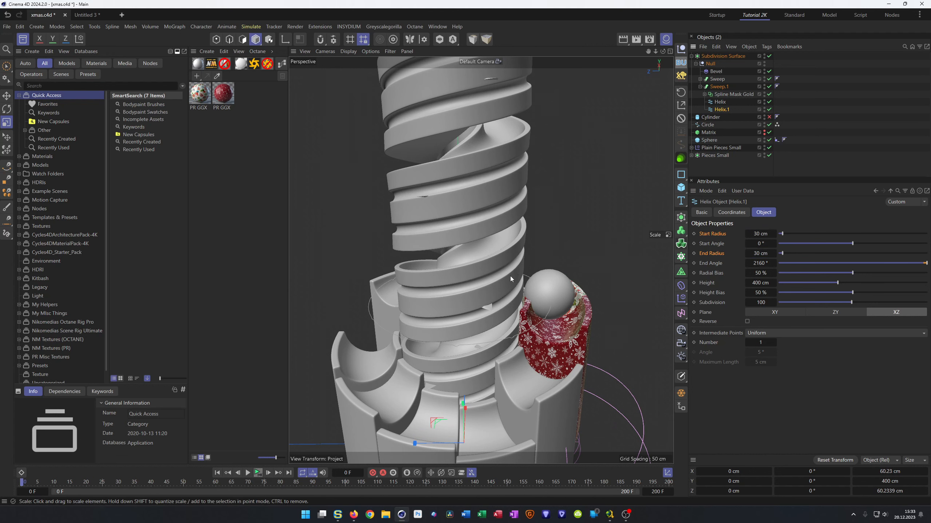
Step: Try lowering Helix.1 by about 7.6 cm along Y and inspect the bands on the column
{"action": "key", "text": "e"}
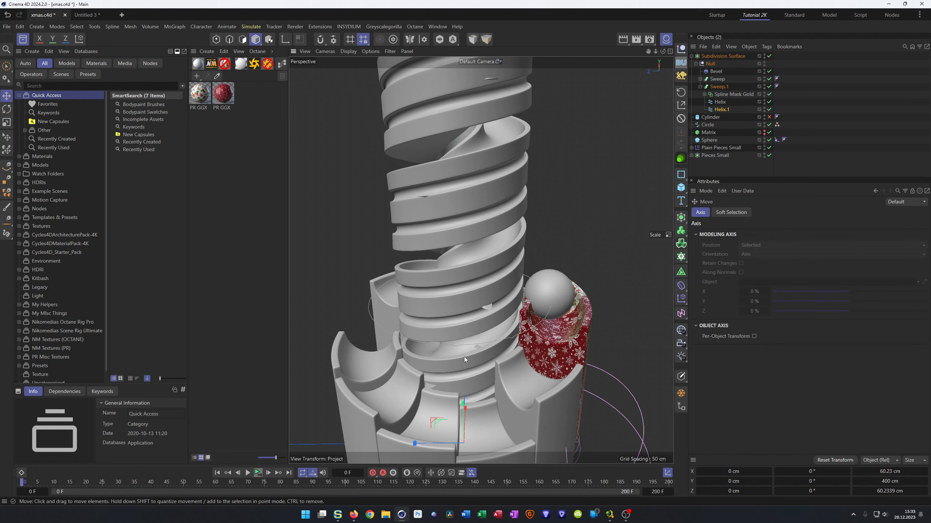
{"action": "left_click_drag", "start_coordinate": [474, 423], "coordinate": [483, 335], "text": "alt"}
{"action": "scroll", "coordinate": [474, 428], "scroll_direction": "down", "scroll_amount": 3}
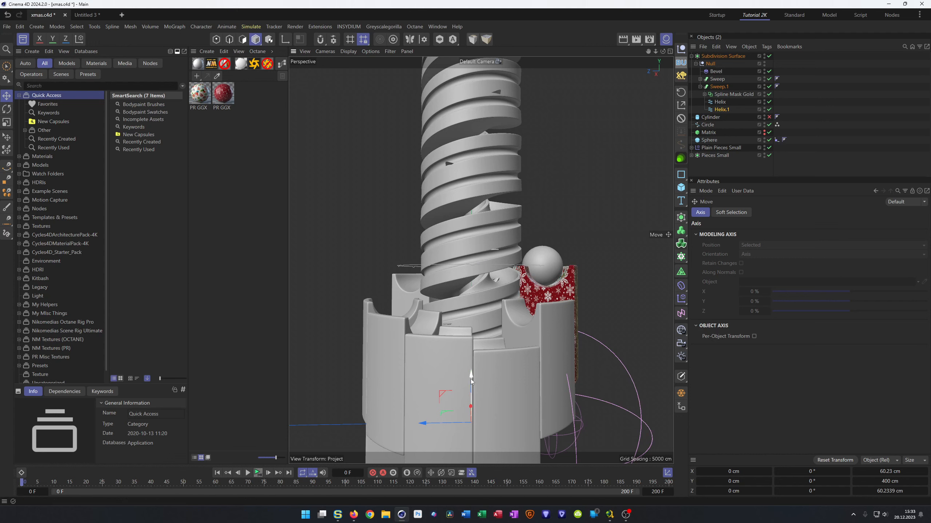
{"action": "mouse_move", "coordinate": [472, 376]}
{"action": "left_mouse_down"}
{"action": "mouse_move", "coordinate": [473, 396]}
{"action": "mouse_move", "coordinate": [475, 366]}
{"action": "mouse_move", "coordinate": [470, 385]}
{"action": "left_mouse_up"}
{"action": "right_click_drag", "start_coordinate": [501, 235], "coordinate": [528, 238], "text": "alt"}
{"action": "left_click_drag", "start_coordinate": [501, 242], "coordinate": [496, 267], "text": "alt"}
{"action": "left_click_drag", "start_coordinate": [533, 302], "coordinate": [475, 292], "text": "alt"}
{"action": "scroll", "coordinate": [519, 292], "scroll_direction": "down", "scroll_amount": 5}
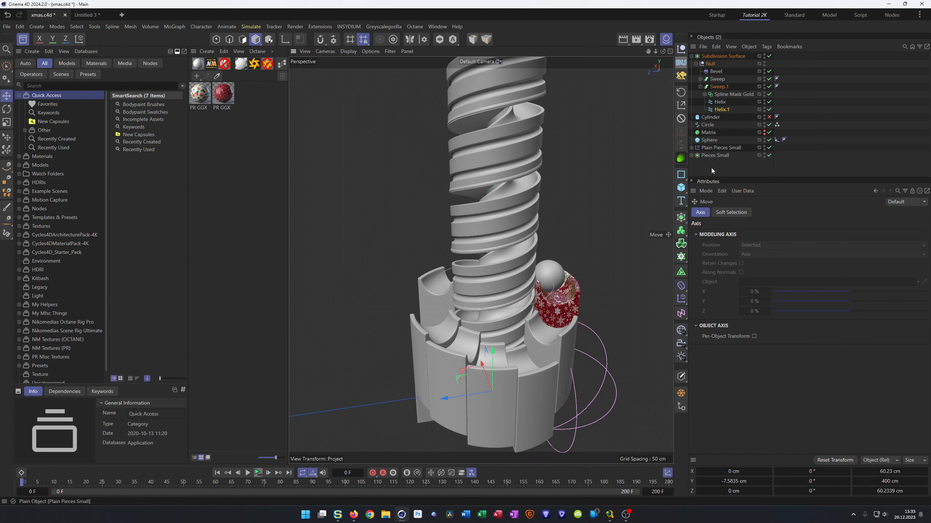
Step: Reset the Y position of Helix.1 to 0 cm
{"action": "left_click", "coordinate": [743, 480]}
{"action": "type", "text": "0"}
{"action": "key", "text": "Return"}
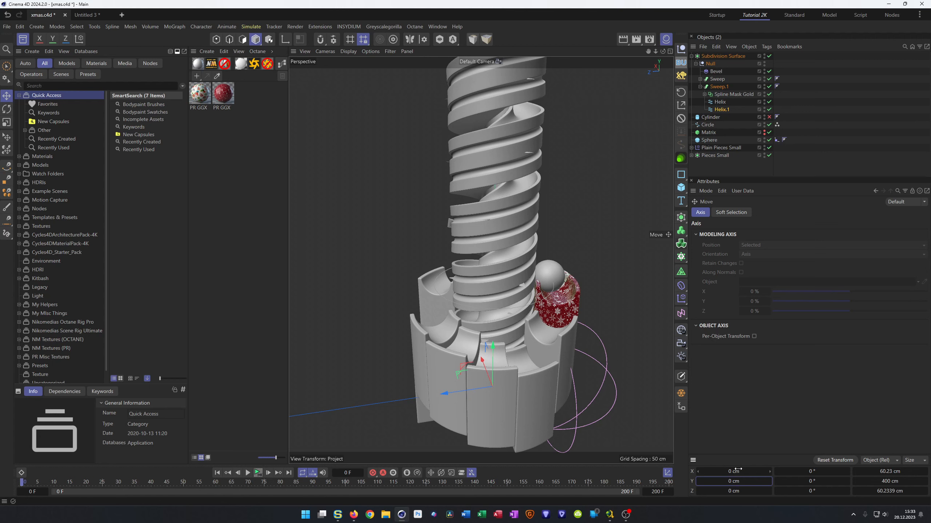
Step: Open the start radius of Helix.1 for editing
{"action": "left_click", "coordinate": [723, 110]}
{"action": "left_click", "coordinate": [759, 234]}
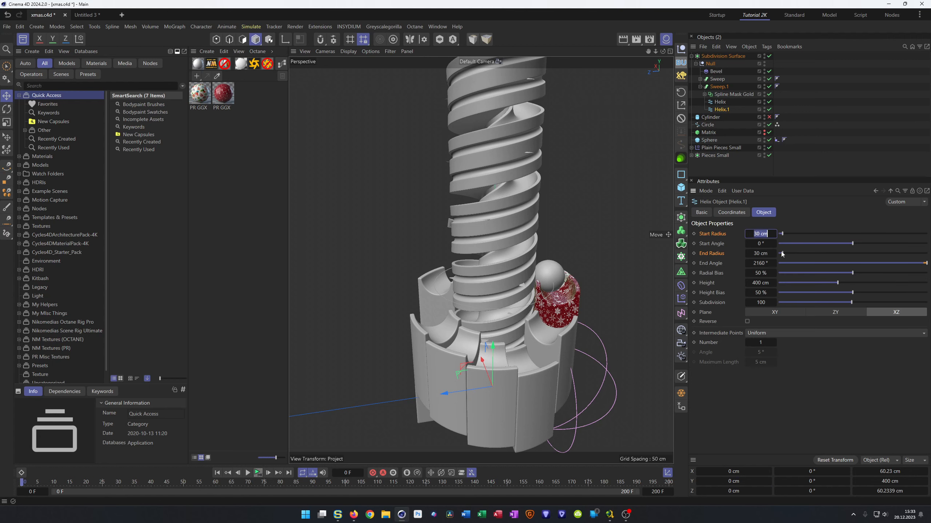
Step: Set both the start radius and end radius of Helix.1 in Sweep.1 to 31 cm
{"action": "type", "text": "31"}
{"action": "key", "text": "Tab"}
{"action": "type", "text": "31"}
{"action": "key", "text": "Return"}
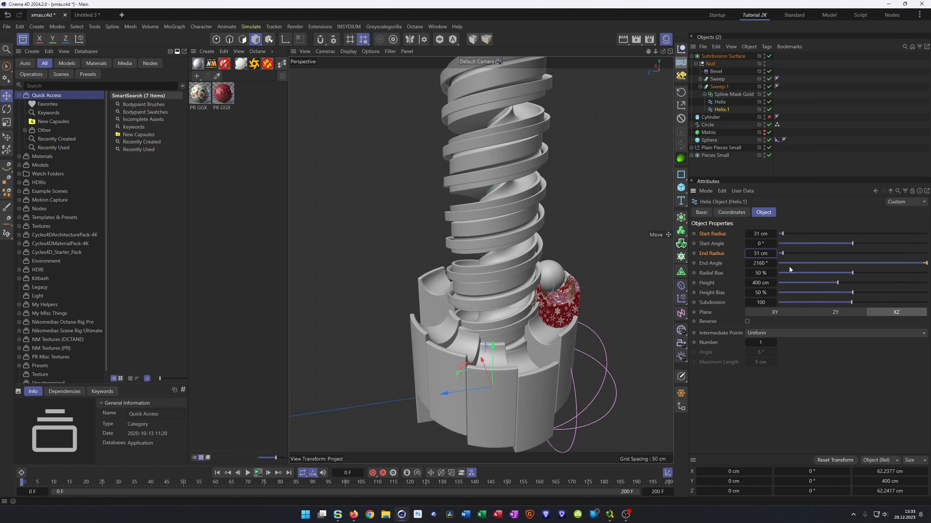
{"action": "scroll", "coordinate": [583, 180], "scroll_direction": "up", "scroll_amount": 5}
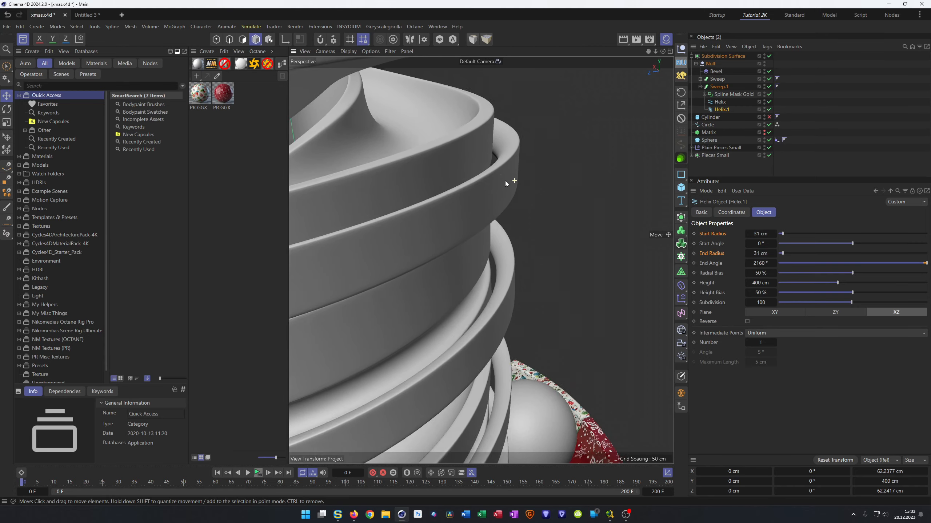
{"action": "mouse_move", "coordinate": [510, 188]}
{"action": "left_mouse_down", "text": "alt"}
{"action": "mouse_move", "coordinate": [520, 231]}
{"action": "mouse_move", "coordinate": [499, 195]}
{"action": "left_mouse_up", "text": "alt"}
{"action": "scroll", "coordinate": [445, 199], "scroll_direction": "down", "scroll_amount": 6}
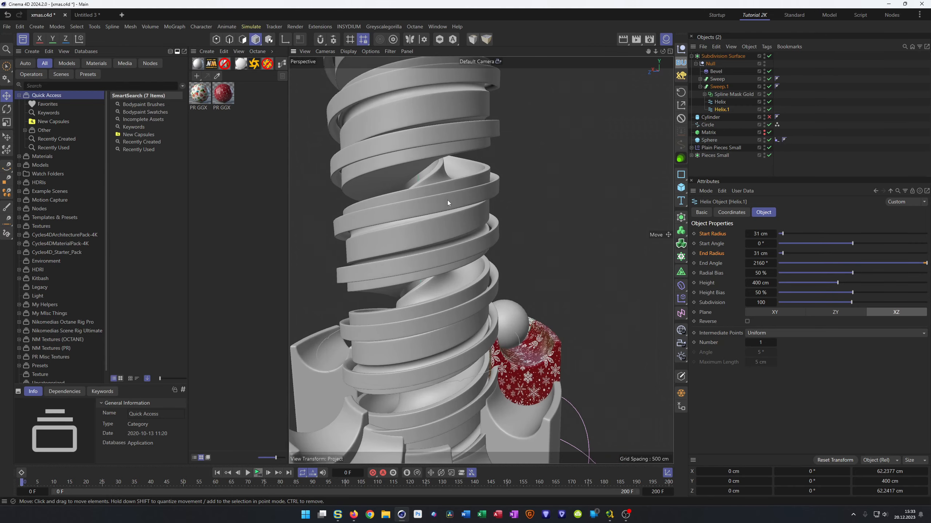
{"action": "middle_click_drag", "start_coordinate": [447, 201], "coordinate": [480, 209], "text": "alt"}
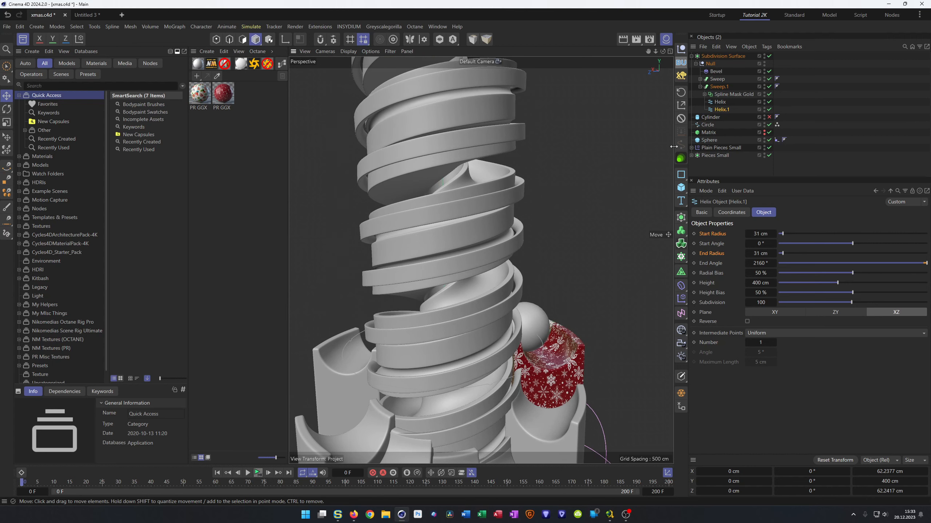
Step: Reduce the start and end radius of the first Helix in Sweep.1 to 23 cm
{"action": "left_click", "coordinate": [723, 103]}
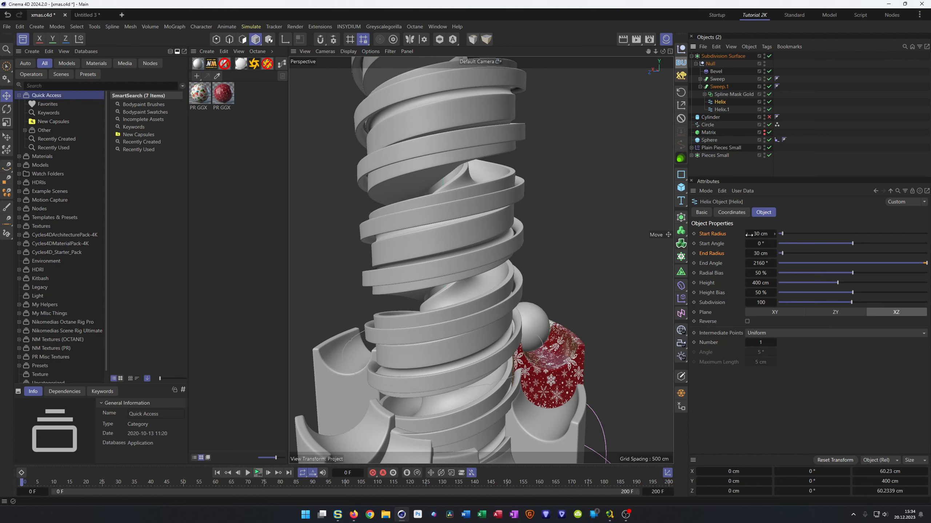
{"action": "left_click_drag", "start_coordinate": [746, 233], "coordinate": [733, 234]}
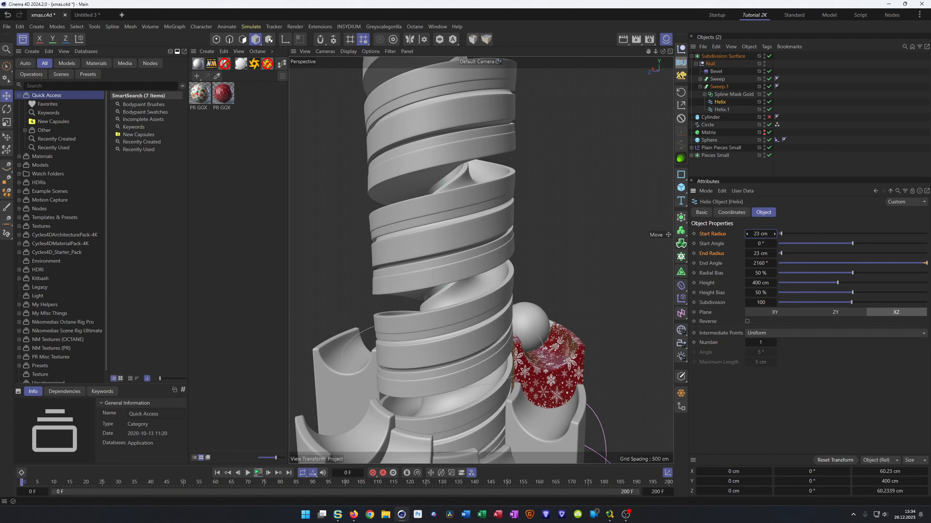
{"action": "scroll", "coordinate": [516, 214], "scroll_direction": "up", "scroll_amount": 10}
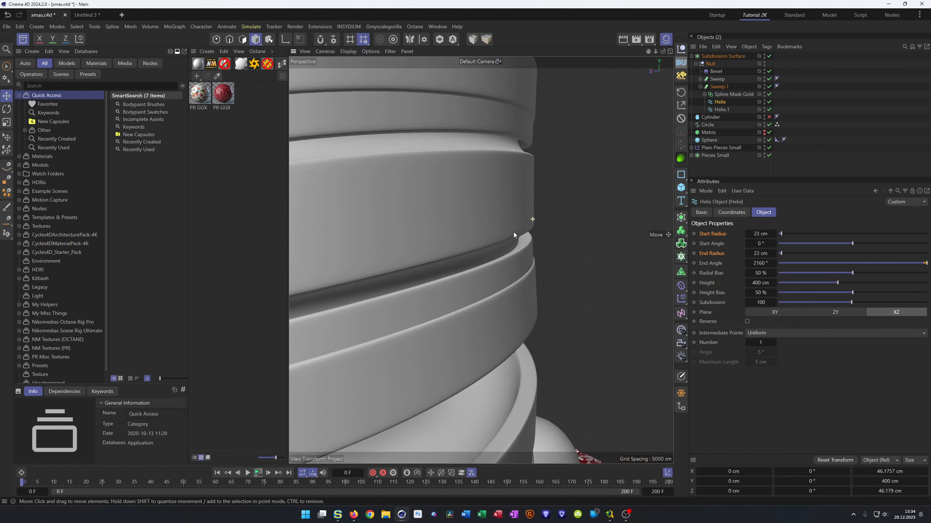
{"action": "scroll", "coordinate": [513, 234], "scroll_direction": "up", "scroll_amount": 3}
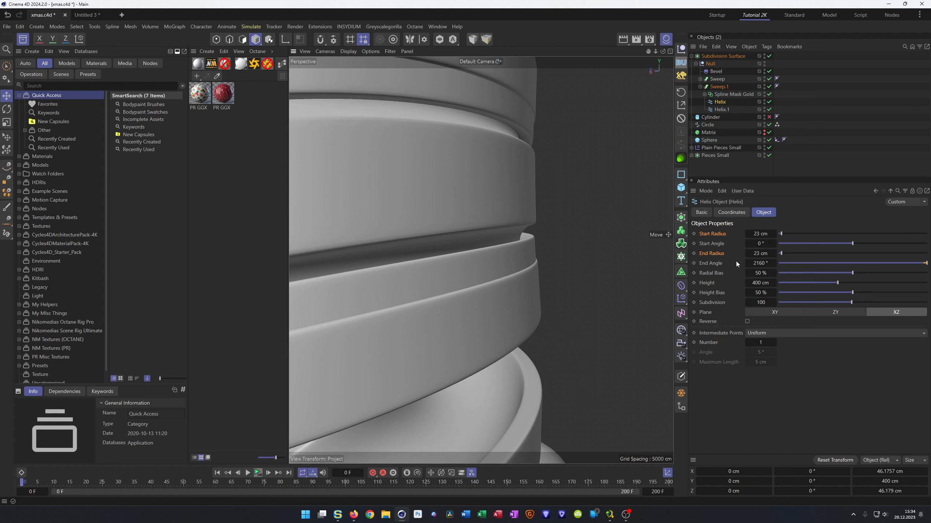
Step: Raise both helices of Sweep.1 together to a Y position of 3 cm
{"action": "left_click", "coordinate": [721, 109], "text": "ctrl"}
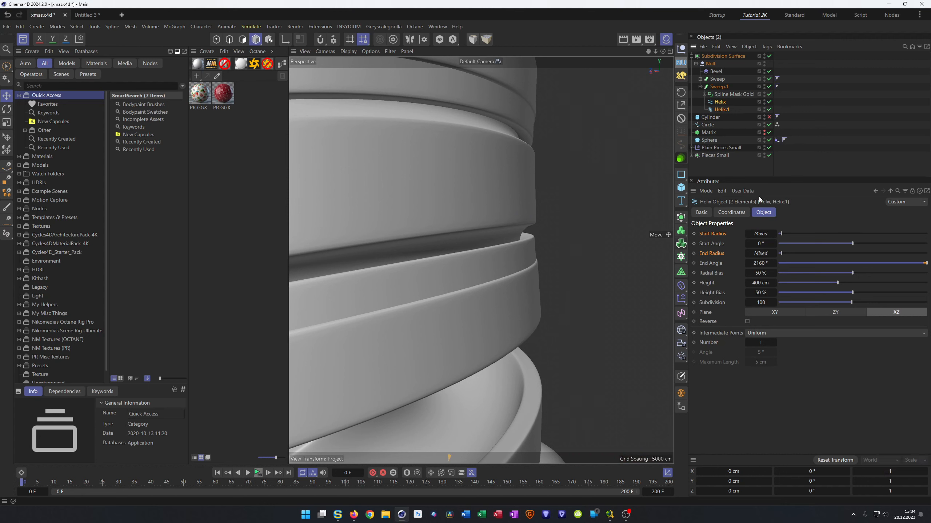
{"action": "left_click", "coordinate": [732, 213]}
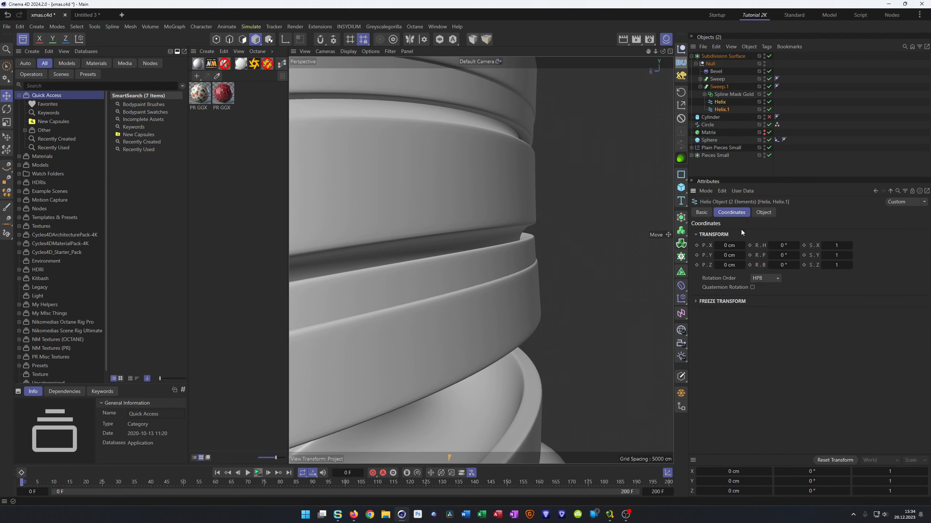
{"action": "left_click", "coordinate": [743, 255]}
{"action": "left_click", "coordinate": [744, 255]}
{"action": "left_click", "coordinate": [744, 255]}
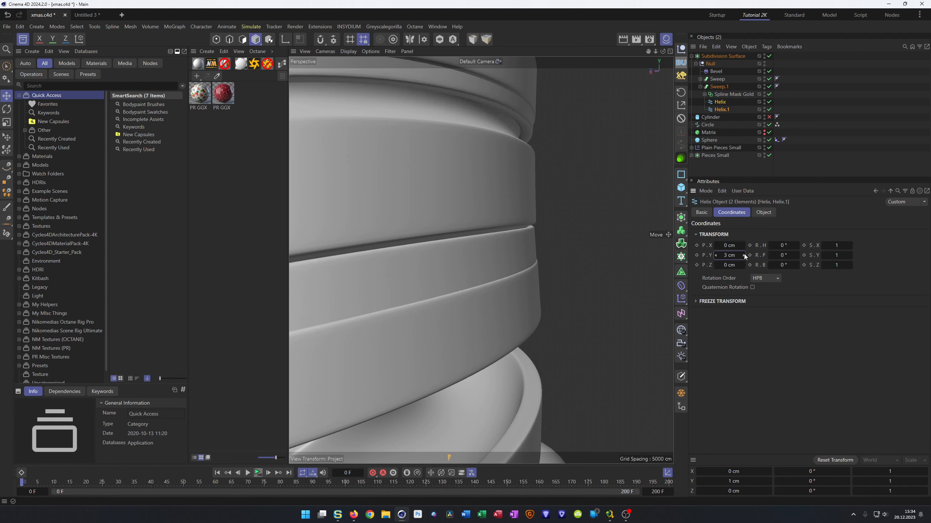
{"action": "right_click_drag", "start_coordinate": [494, 273], "coordinate": [455, 273], "text": "alt"}
{"action": "left_click_drag", "start_coordinate": [484, 226], "coordinate": [538, 204], "text": "alt"}
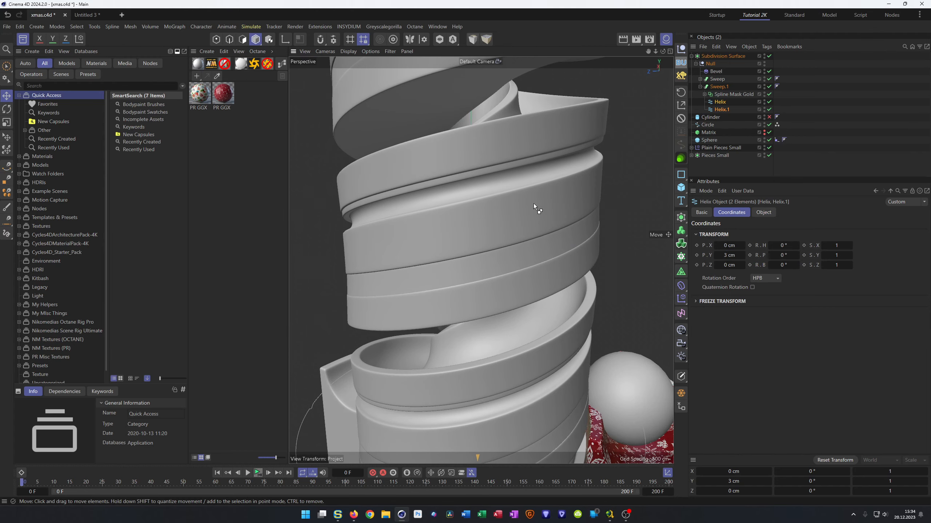
Step: Delete Sweep.1 and paste the copied Spline Mask into the scene as a collapsed top-level object
{"action": "left_click", "coordinate": [713, 85]}
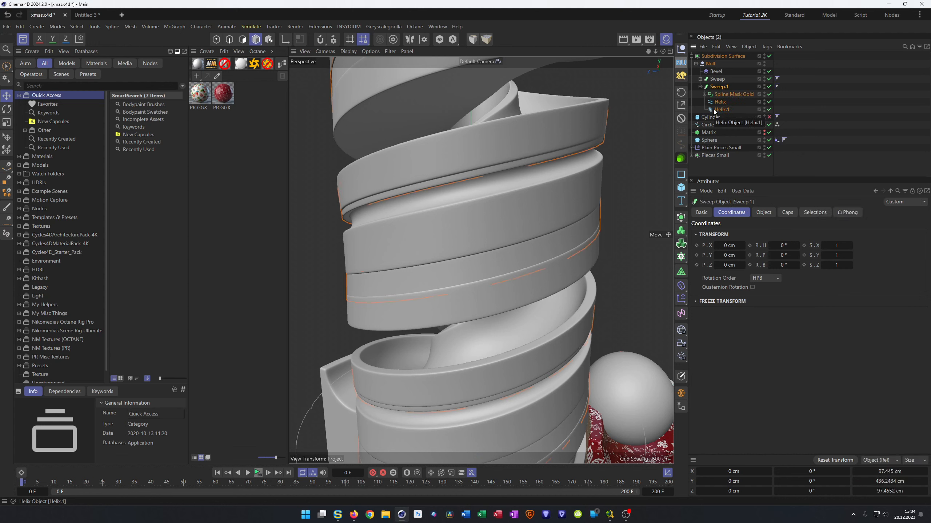
{"action": "key", "text": "Delete"}
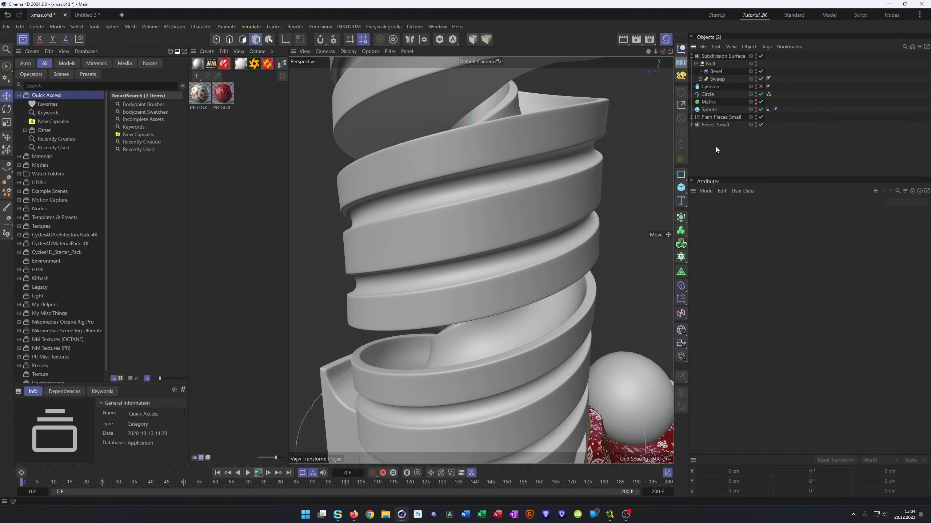
{"action": "key", "text": "ctrl+v"}
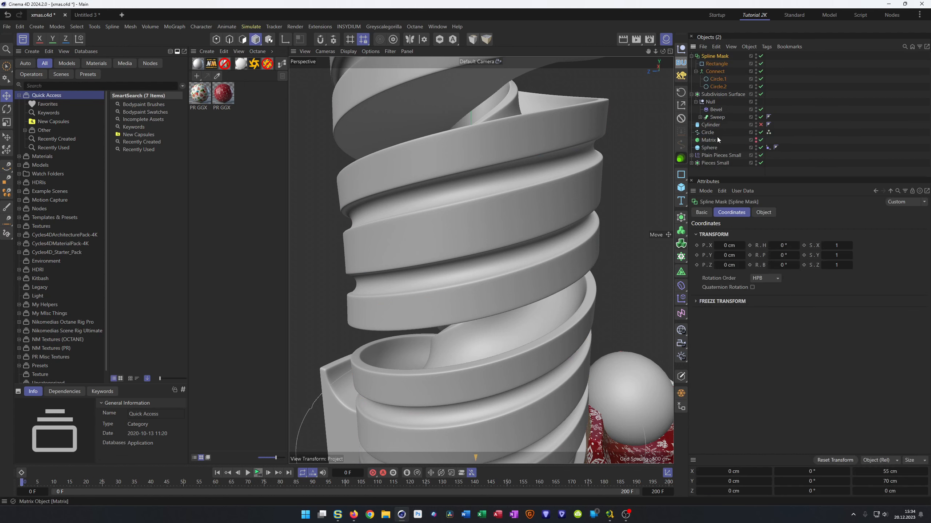
{"action": "left_click", "coordinate": [691, 56]}
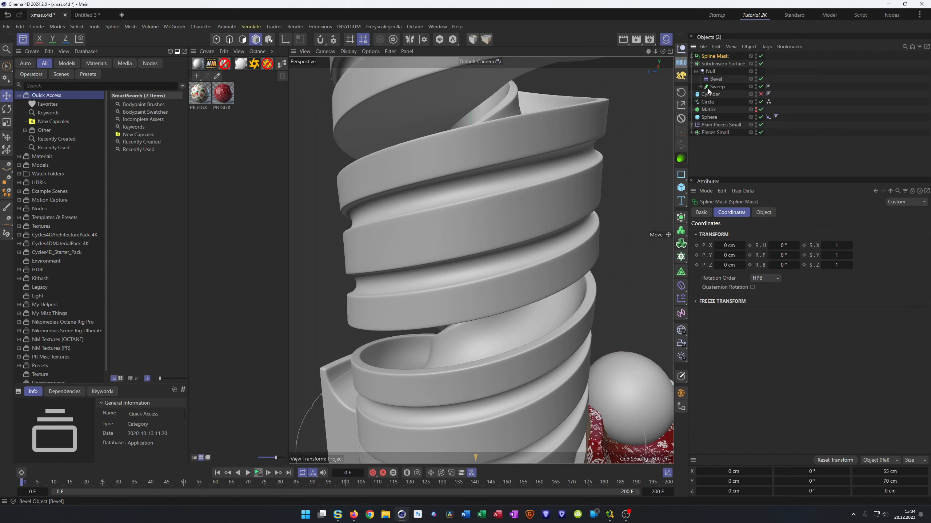
Step: Copy the first Helix out of the remaining Sweep to the top level, directly below the pasted Spline Mask
{"action": "left_click", "coordinate": [696, 71]}
{"action": "left_click", "coordinate": [696, 71]}
{"action": "left_click", "coordinate": [695, 71]}
{"action": "left_click", "coordinate": [696, 71]}
{"action": "left_click", "coordinate": [700, 86]}
{"action": "left_click", "coordinate": [704, 94]}
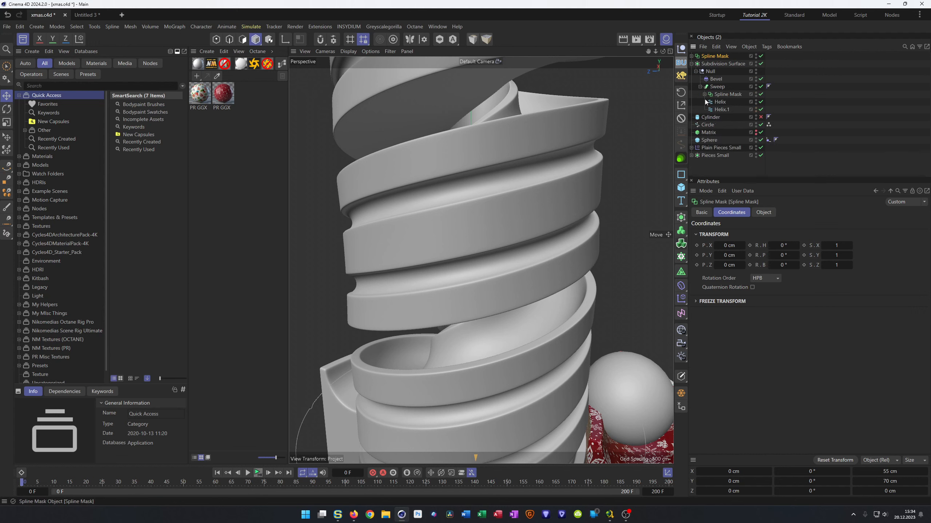
{"action": "left_click", "coordinate": [720, 102]}
{"action": "left_click_drag", "start_coordinate": [720, 105], "coordinate": [707, 69], "text": "ctrl"}
{"action": "left_click", "coordinate": [712, 56]}
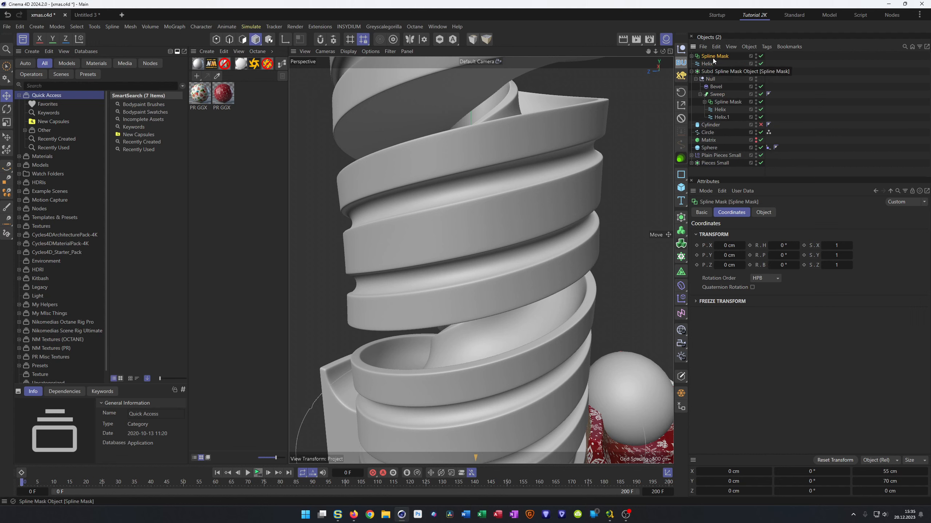
Step: Add a Sweep generator as parent of the pasted Spline Mask and place the copied Helix inside it as the path
{"action": "left_click", "coordinate": [681, 217]}
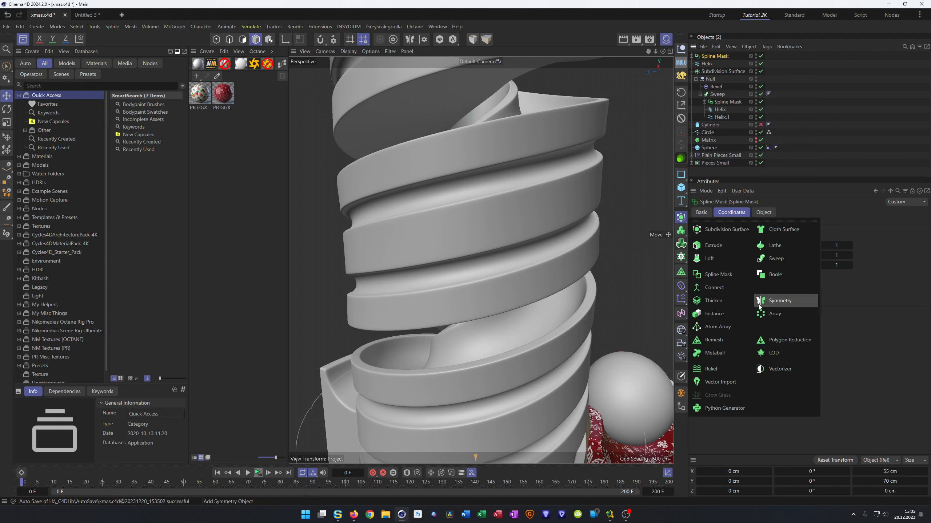
{"action": "left_click", "coordinate": [777, 258], "text": "alt"}
{"action": "left_click_drag", "start_coordinate": [707, 72], "coordinate": [721, 68]}
{"action": "left_click_drag", "start_coordinate": [669, 108], "coordinate": [543, 149], "text": "alt"}
{"action": "right_click_drag", "start_coordinate": [543, 148], "coordinate": [575, 143], "text": "alt"}
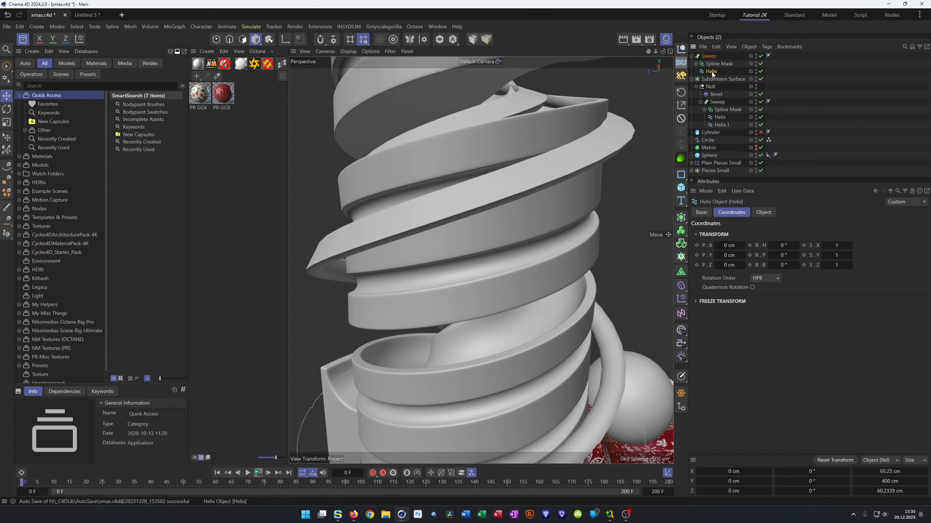
Step: Duplicate the Helix inside the new Sweep as its rail and turn off Use Rail Scale on that Sweep
{"action": "left_click_drag", "start_coordinate": [711, 72], "coordinate": [713, 76], "text": "ctrl"}
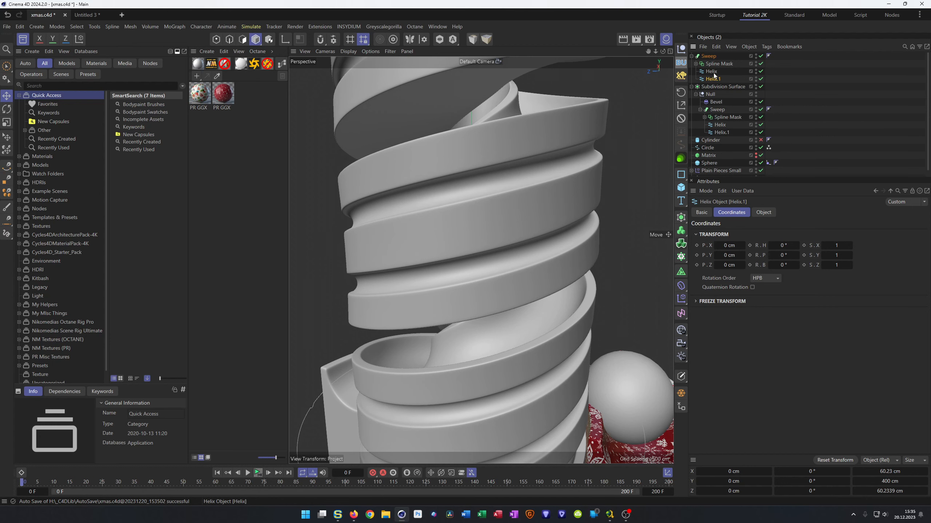
{"action": "left_click", "coordinate": [708, 56]}
{"action": "left_click", "coordinate": [763, 213]}
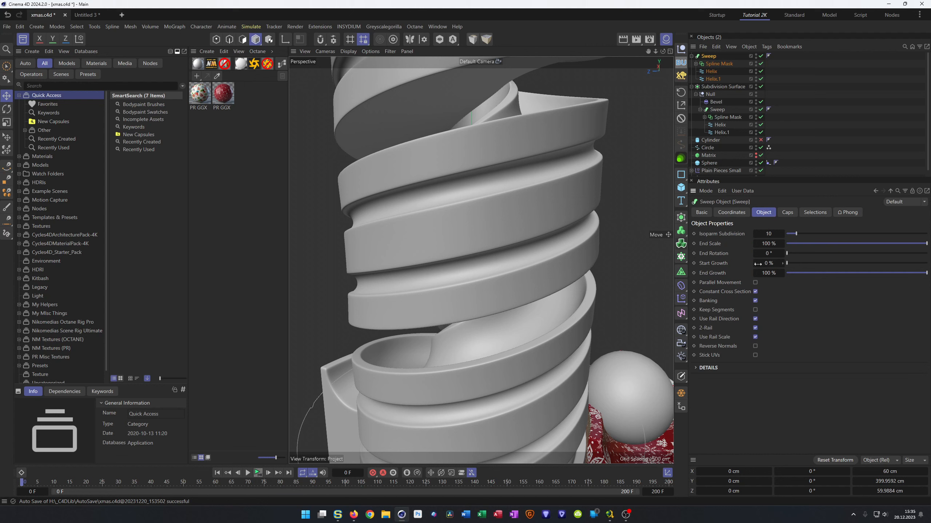
{"action": "left_click", "coordinate": [755, 338]}
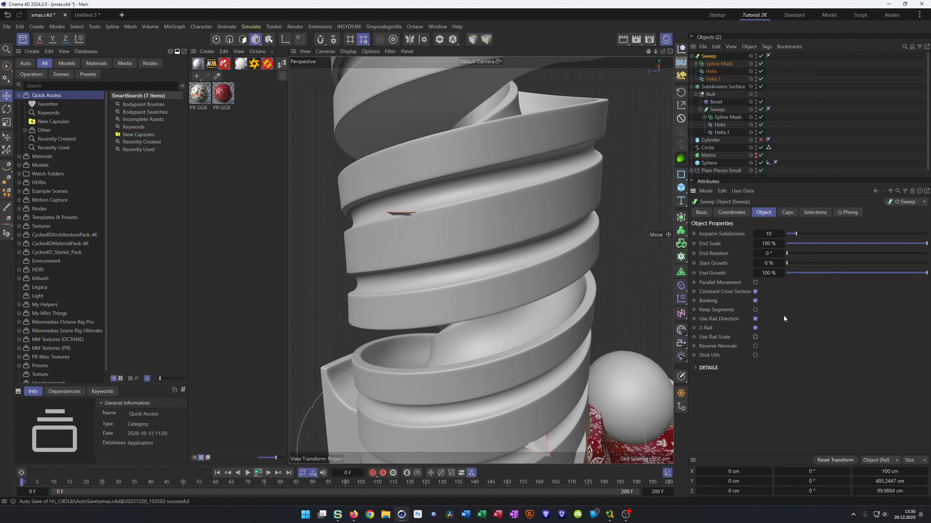
Step: Try a Y position of -5 cm on the new Sweep's rail helix and reset it to 0 cm
{"action": "left_click", "coordinate": [713, 79]}
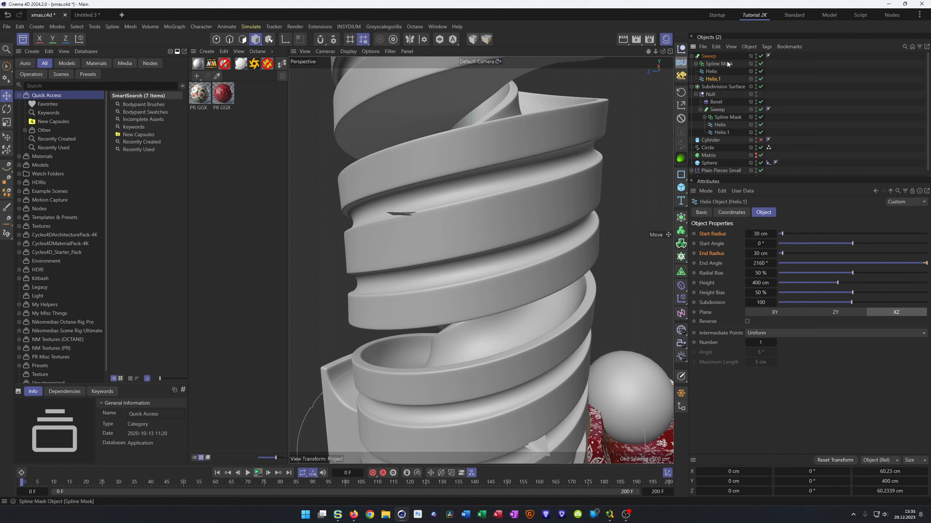
{"action": "left_click", "coordinate": [729, 213]}
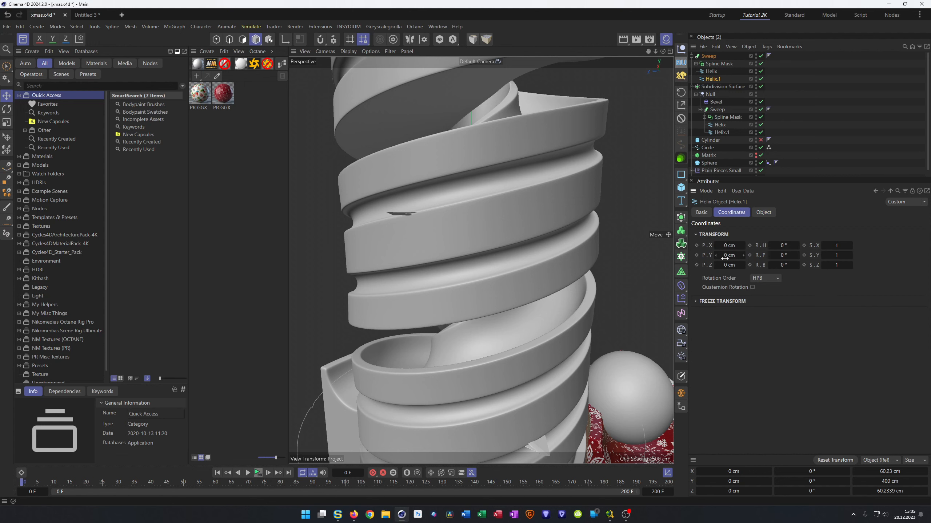
{"action": "left_click_drag", "start_coordinate": [724, 258], "coordinate": [729, 255]}
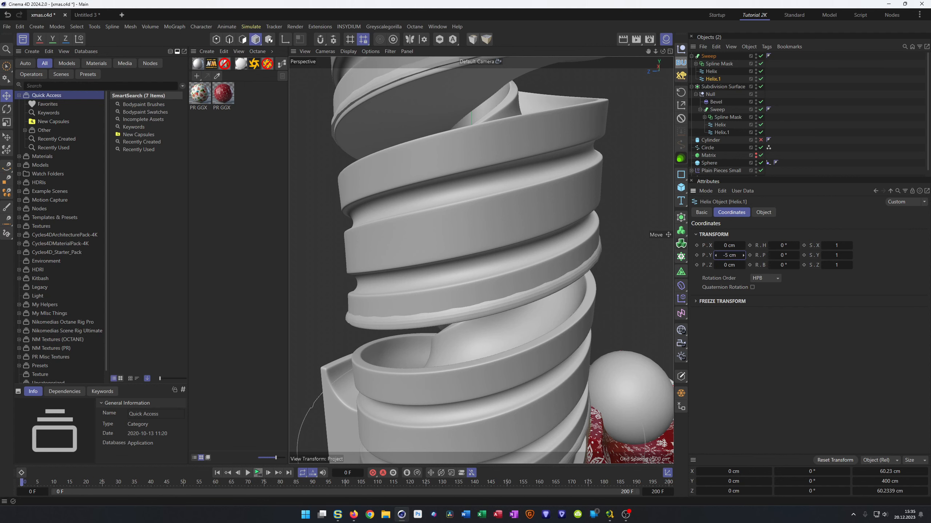
{"action": "right_click", "coordinate": [743, 256]}
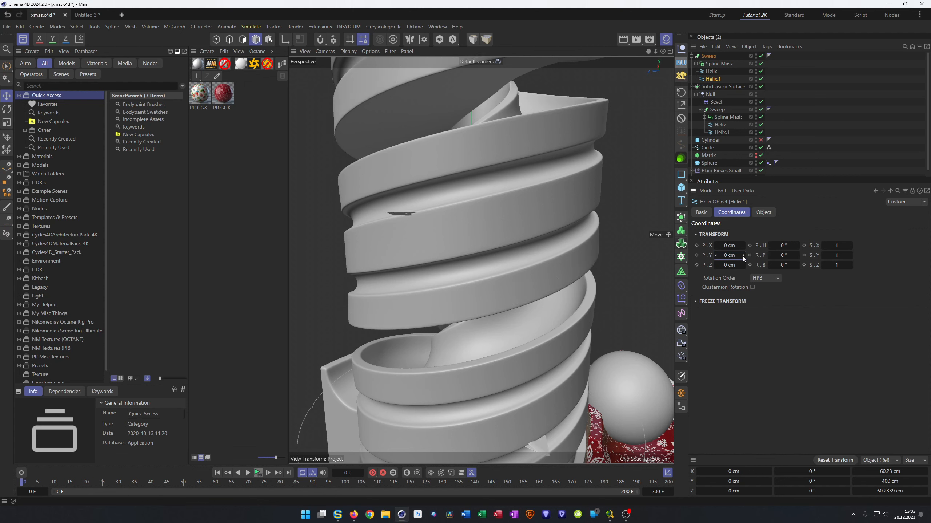
Step: Set the start and end radius of the new Sweep's rail helix to 31 cm
{"action": "left_click", "coordinate": [715, 79]}
{"action": "left_click", "coordinate": [763, 212]}
{"action": "left_click", "coordinate": [759, 233]}
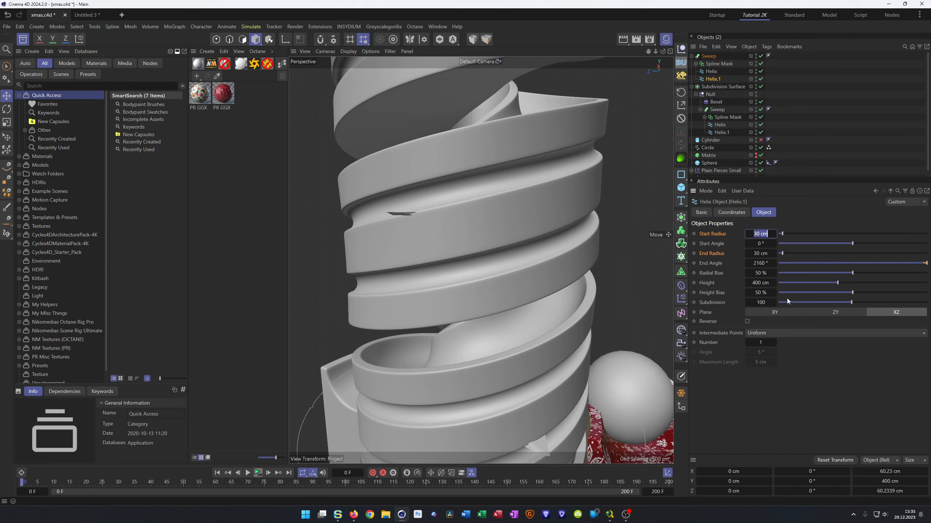
{"action": "type", "text": "31"}
{"action": "key", "text": "Tab"}
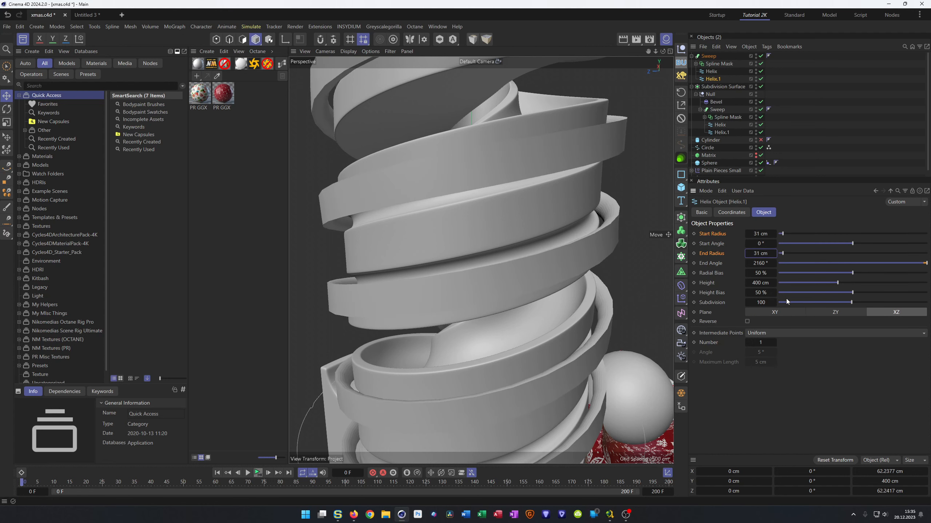
{"action": "mouse_move", "coordinate": [462, 276]}
{"action": "left_mouse_down", "text": "alt"}
{"action": "mouse_move", "coordinate": [442, 263]}
{"action": "mouse_move", "coordinate": [438, 251]}
{"action": "mouse_move", "coordinate": [464, 253]}
{"action": "mouse_move", "coordinate": [433, 201]}
{"action": "left_mouse_up", "text": "alt"}
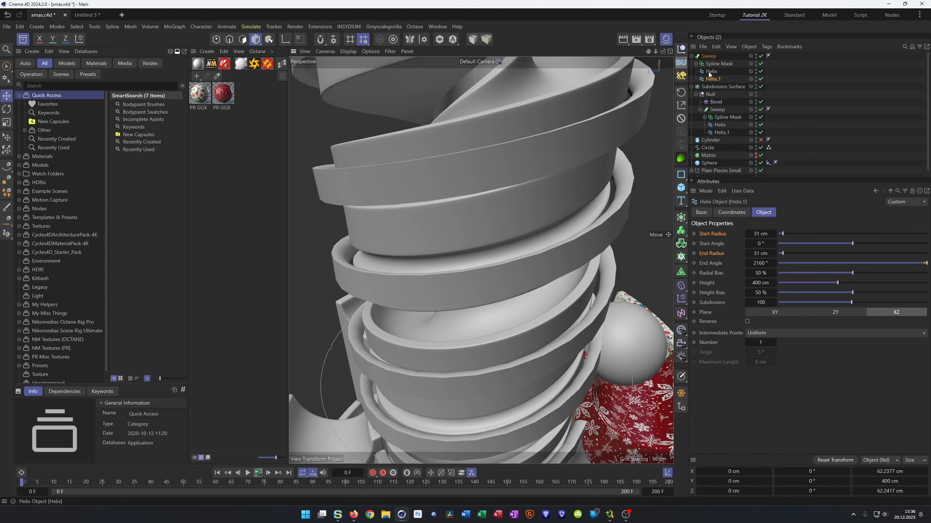
Step: Scale the new Sweep's Spline Mask down uniformly to about 40.6 × 51.7 cm so its band fits the spiral's groove
{"action": "left_click", "coordinate": [719, 64]}
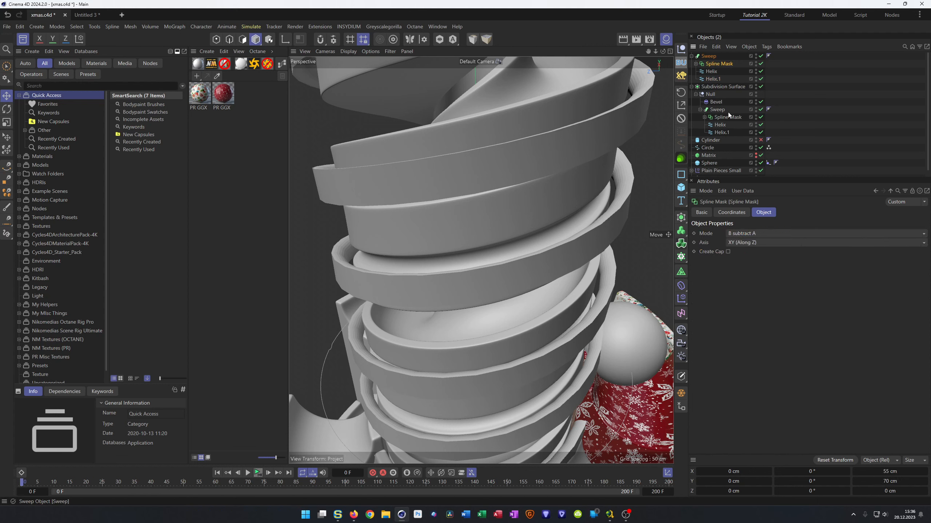
{"action": "key", "text": "t"}
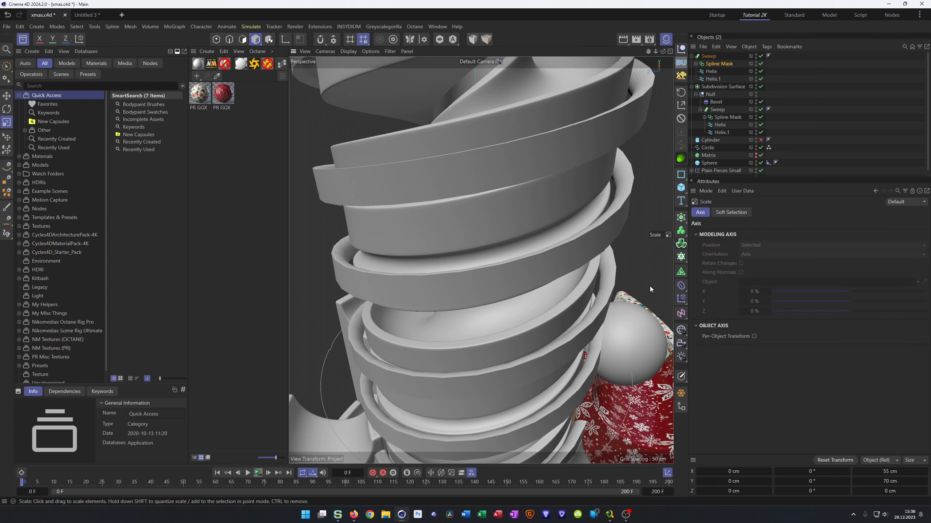
{"action": "left_click_drag", "start_coordinate": [653, 264], "coordinate": [601, 307]}
{"action": "right_click_drag", "start_coordinate": [530, 299], "coordinate": [474, 298], "text": "alt"}
{"action": "left_click_drag", "start_coordinate": [474, 298], "coordinate": [449, 333], "text": "alt"}
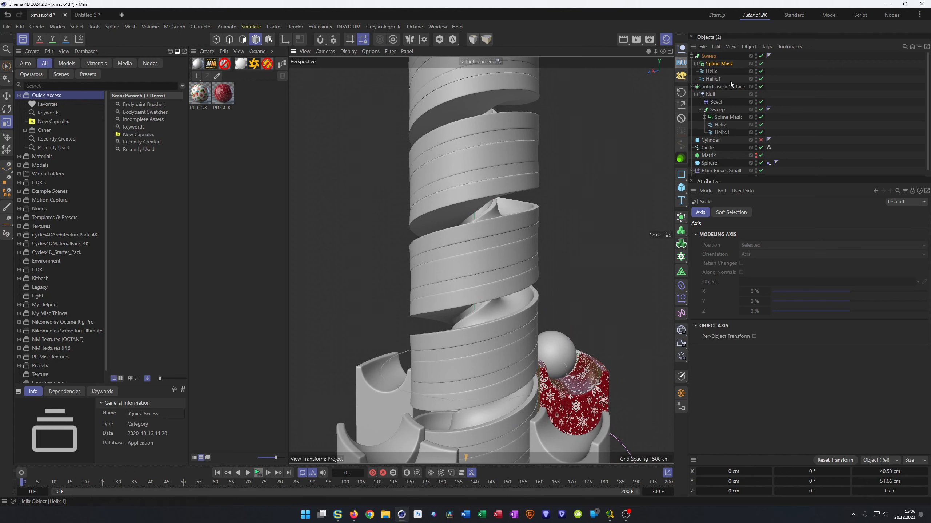
{"action": "mouse_move", "coordinate": [605, 264]}
{"action": "left_mouse_down"}
{"action": "mouse_move", "coordinate": [598, 268]}
{"action": "mouse_move", "coordinate": [608, 271]}
{"action": "left_mouse_up"}
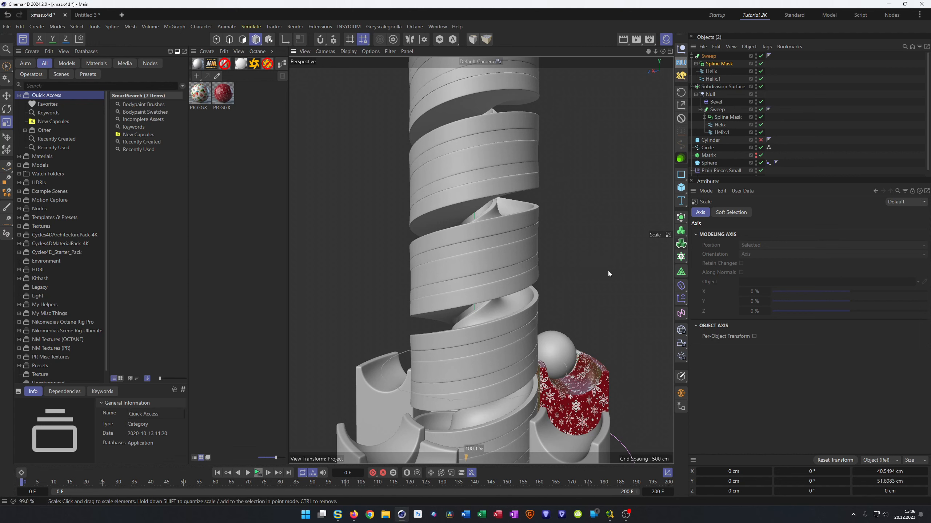
{"action": "scroll", "coordinate": [528, 226], "scroll_direction": "up", "scroll_amount": 5}
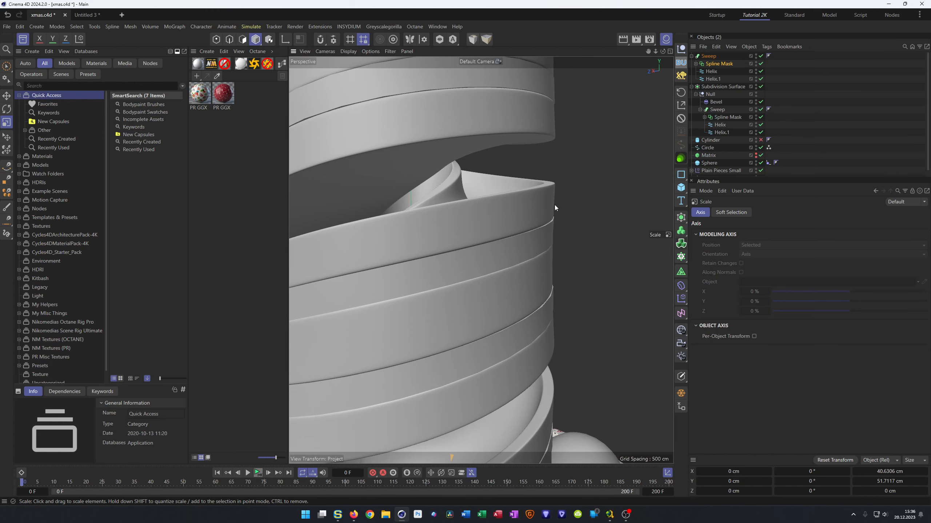
Step: Switch the viewport to shading with wireframe lines and hide the Subdivision Surface to isolate the new Sweep's band
{"action": "key", "text": "n"}
{"action": "key", "text": "b"}
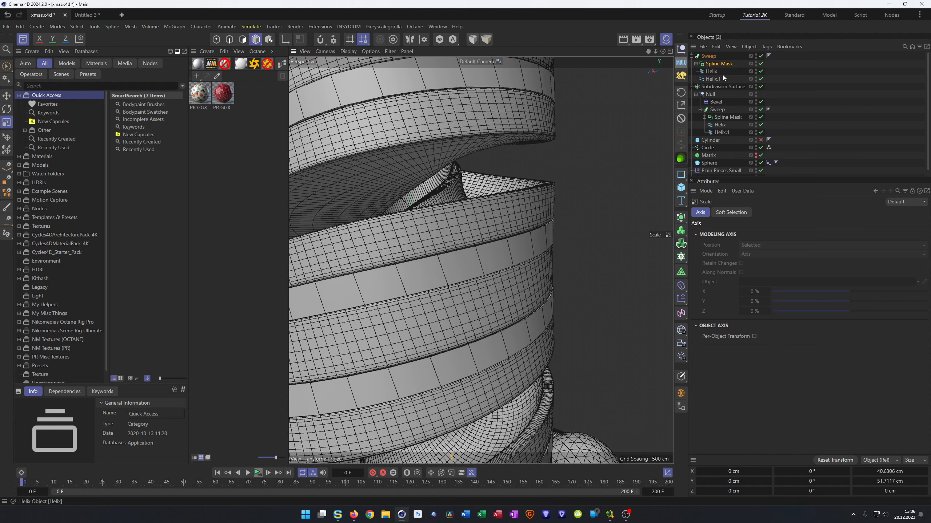
{"action": "left_click", "coordinate": [755, 85]}
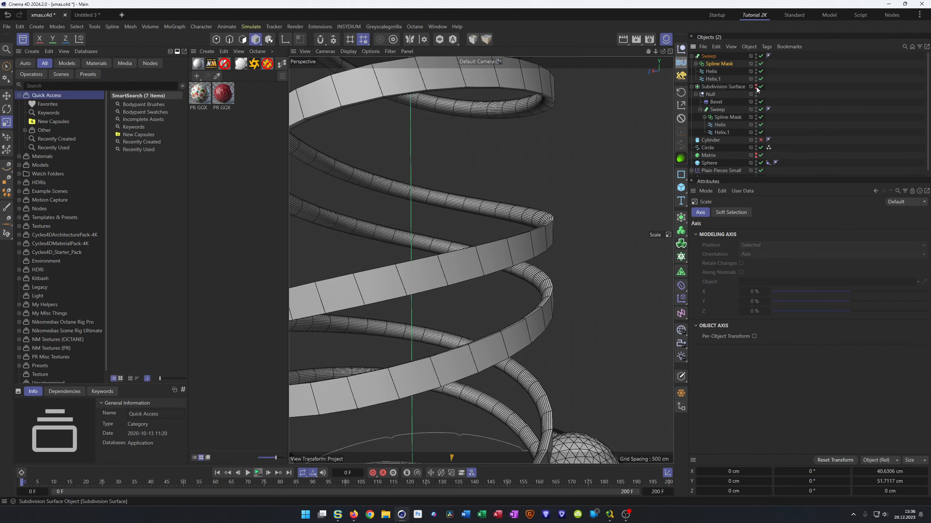
{"action": "left_click_drag", "start_coordinate": [522, 236], "coordinate": [501, 219], "text": "alt"}
{"action": "scroll", "coordinate": [501, 217], "scroll_direction": "up", "scroll_amount": 4}
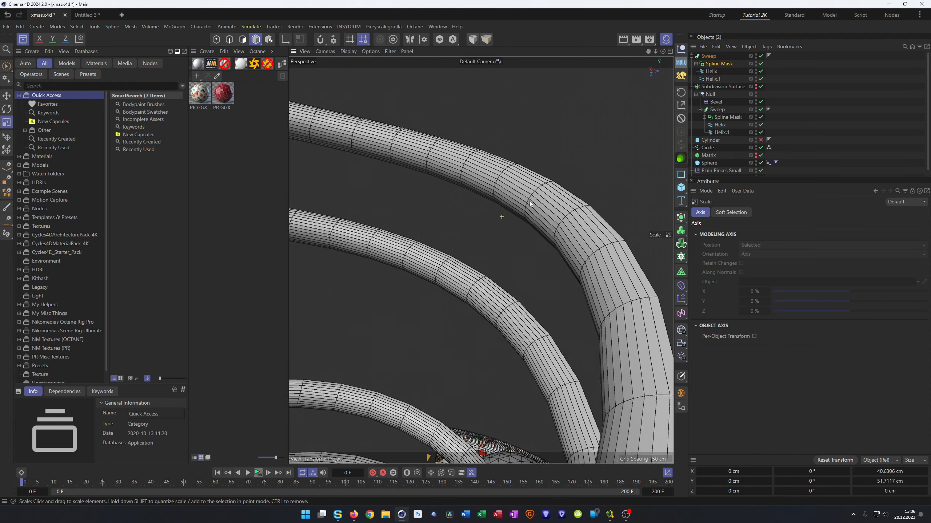
Step: Set the intermediate points number of Circle.1 and Circle.2 in the new Sweep's Spline Mask to 2
{"action": "scroll", "coordinate": [501, 217], "scroll_direction": "down", "scroll_amount": 2}
{"action": "left_click", "coordinate": [695, 63]}
{"action": "left_click", "coordinate": [722, 86]}
{"action": "left_click", "coordinate": [722, 94], "text": "shift"}
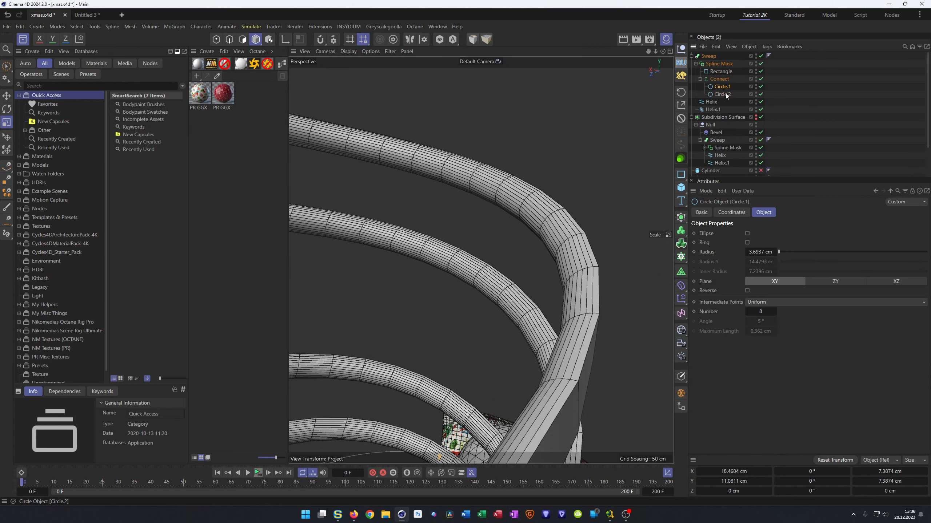
{"action": "double_click", "coordinate": [765, 314]}
{"action": "type", "text": "2"}
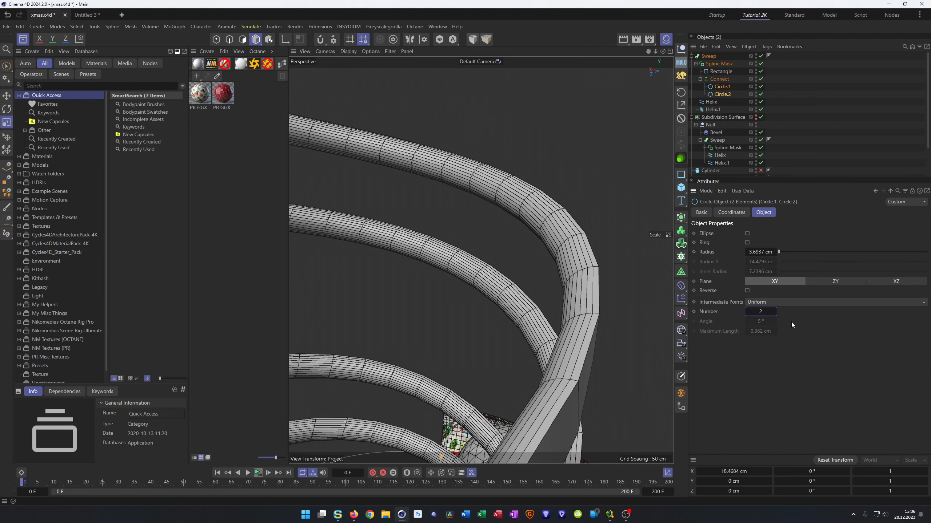
{"action": "key", "text": "Return"}
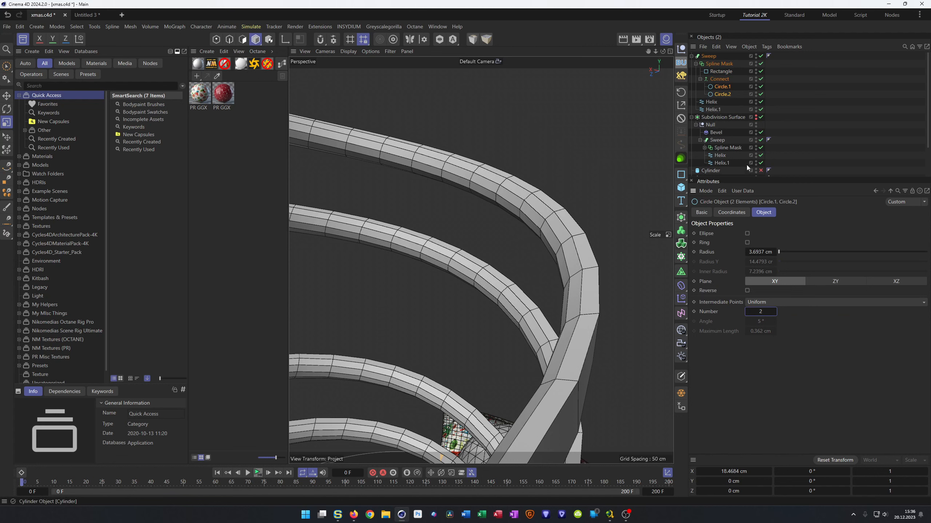
Step: Move the new Sweep into the Null below the existing Sweep and make the Subdivision Surface visible again
{"action": "left_click", "coordinate": [712, 103]}
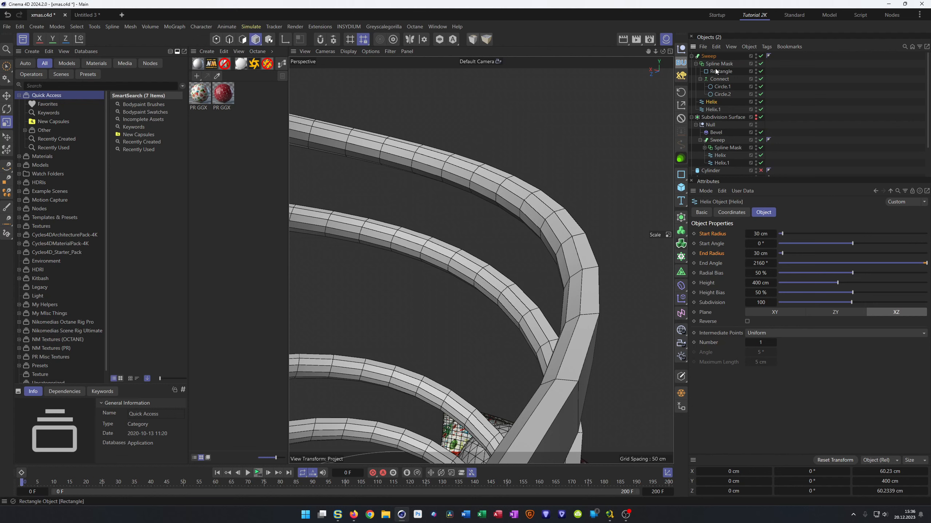
{"action": "left_click", "coordinate": [695, 63]}
{"action": "left_click", "coordinate": [708, 56]}
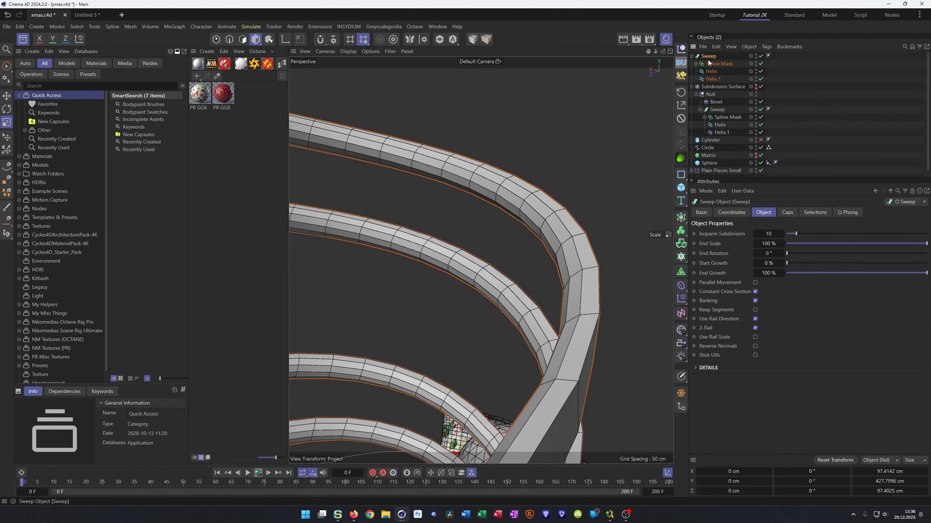
{"action": "left_click", "coordinate": [692, 56]}
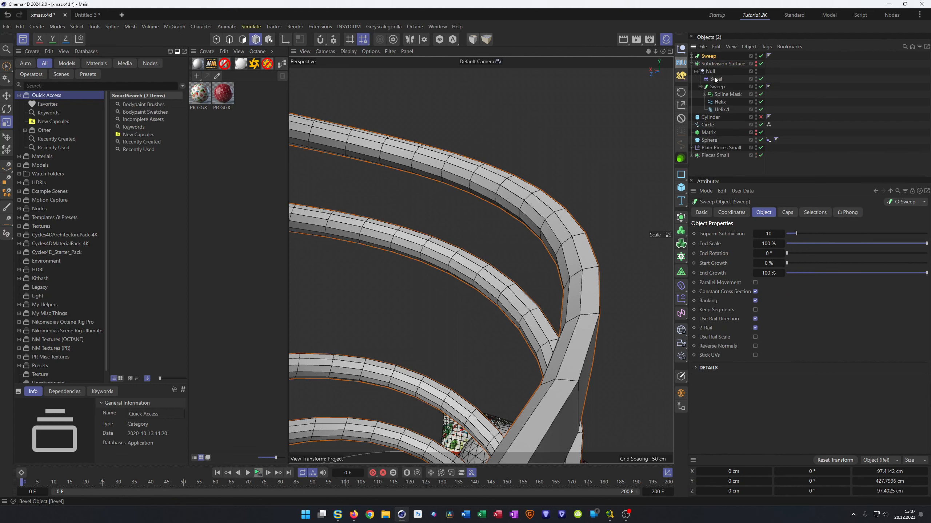
{"action": "left_click", "coordinate": [701, 86]}
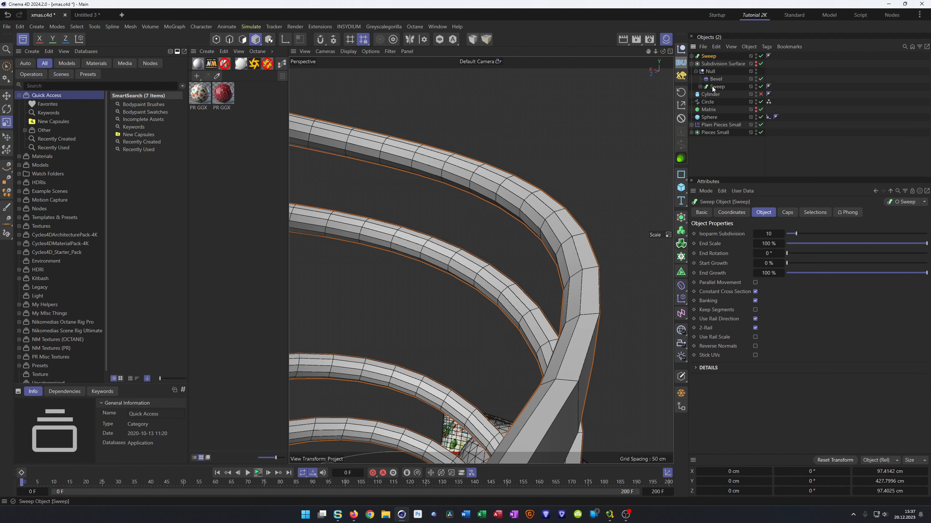
{"action": "left_click_drag", "start_coordinate": [710, 57], "coordinate": [714, 92]}
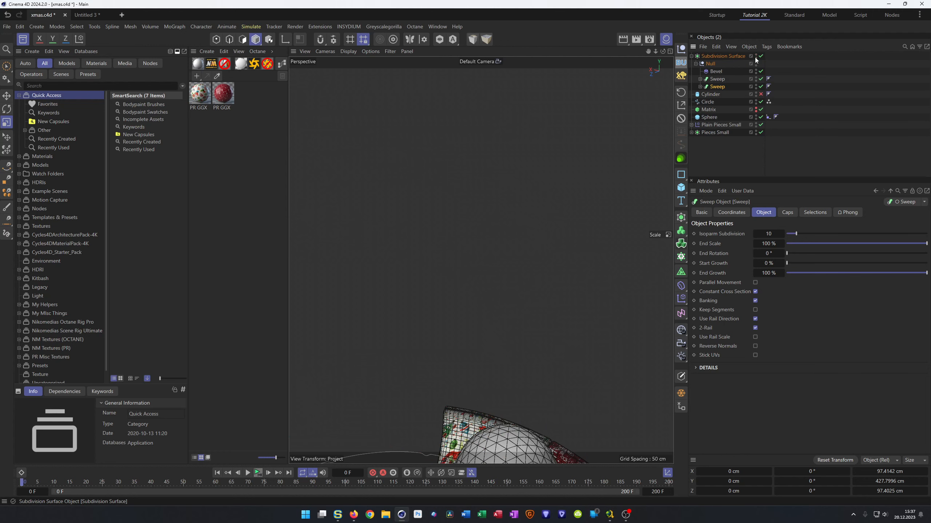
{"action": "left_click_drag", "start_coordinate": [559, 290], "coordinate": [561, 257], "text": "alt"}
Step: Rename the new Sweep in the Null as Sweep Gold
{"action": "double_click", "coordinate": [718, 86]}
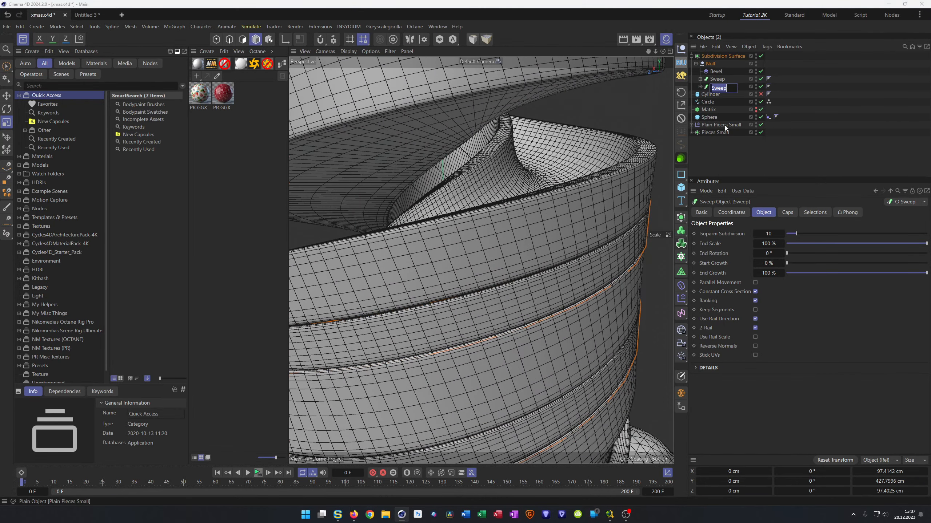
{"action": "type", "text": "Gold"}
{"action": "key", "text": "Return"}
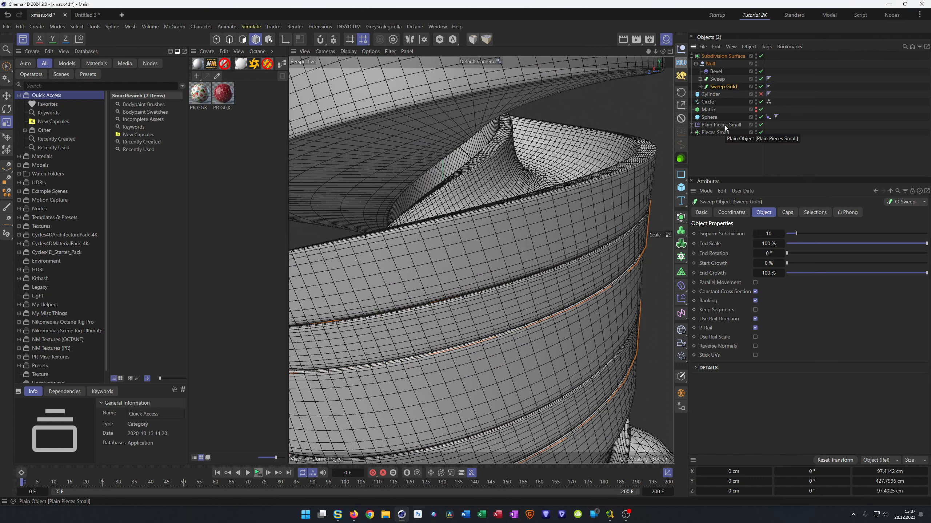
Step: Check the band's fit in the spiral column and switch the viewport back to shading without wireframe lines
{"action": "left_click_drag", "start_coordinate": [559, 283], "coordinate": [477, 299], "text": "alt"}
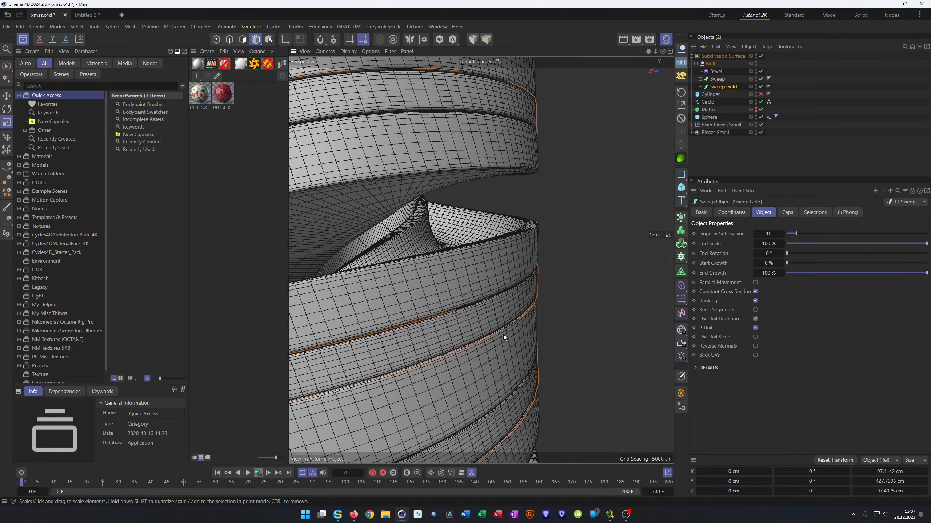
{"action": "right_click_drag", "start_coordinate": [503, 335], "coordinate": [492, 333], "text": "alt"}
{"action": "middle_click_drag", "start_coordinate": [492, 334], "coordinate": [543, 256], "text": "alt"}
{"action": "right_click_drag", "start_coordinate": [523, 286], "coordinate": [502, 294], "text": "alt"}
{"action": "left_click_drag", "start_coordinate": [502, 294], "coordinate": [518, 286], "text": "alt"}
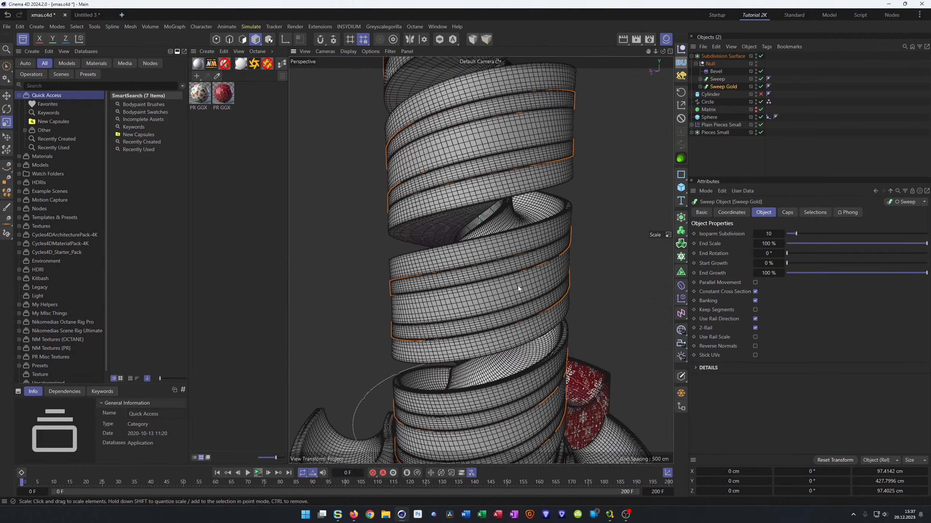
{"action": "key", "text": "n"}
{"action": "key", "text": "a"}
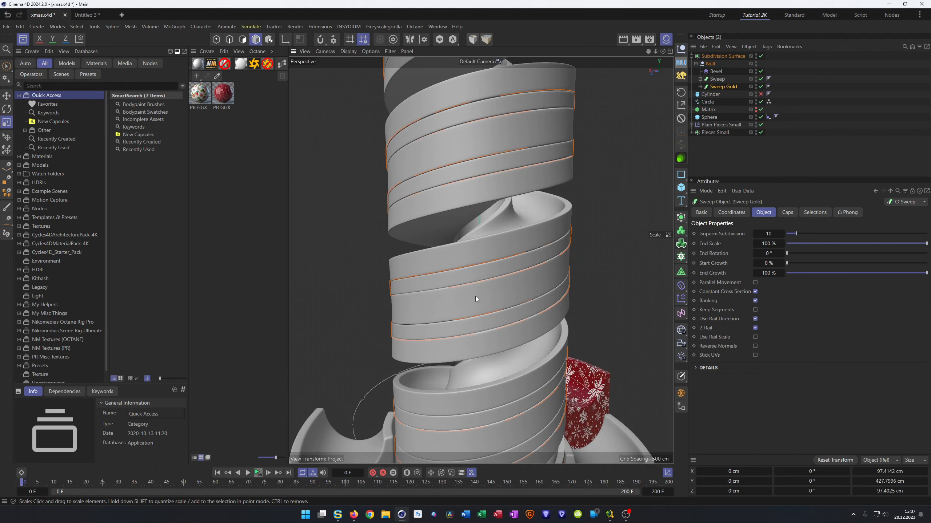
Step: Clear the selection, look over the spiral column down to its base, and save the xmas.c4d scene
{"action": "right_click_drag", "start_coordinate": [491, 159], "coordinate": [478, 210], "text": "alt"}
{"action": "middle_click_drag", "start_coordinate": [478, 210], "coordinate": [442, 274], "text": "alt"}
{"action": "right_click_drag", "start_coordinate": [441, 274], "coordinate": [448, 257], "text": "alt"}
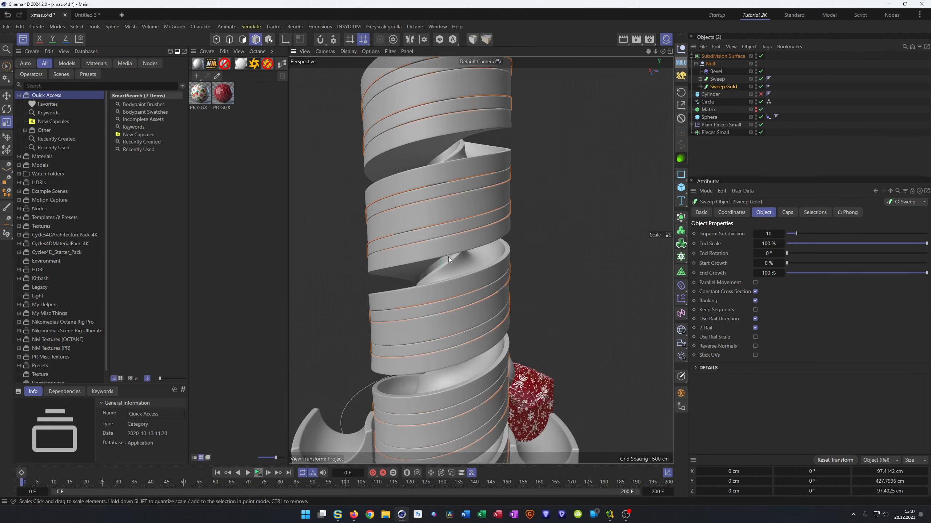
{"action": "middle_click_drag", "start_coordinate": [447, 257], "coordinate": [436, 335], "text": "alt"}
{"action": "left_click", "coordinate": [581, 245]}
{"action": "right_click_drag", "start_coordinate": [460, 270], "coordinate": [414, 296], "text": "alt"}
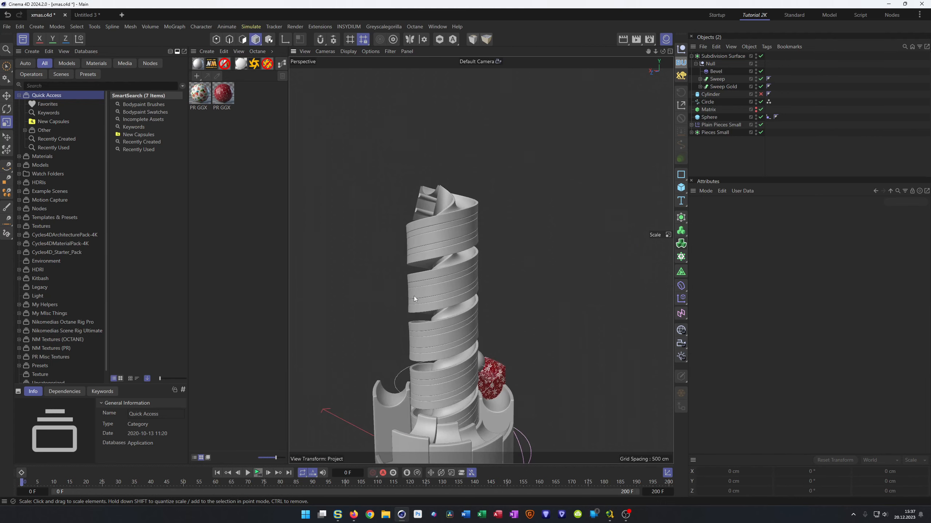
{"action": "right_click_drag", "start_coordinate": [437, 361], "coordinate": [509, 300], "text": "alt"}
{"action": "left_click_drag", "start_coordinate": [509, 300], "coordinate": [465, 192], "text": "alt"}
{"action": "right_click_drag", "start_coordinate": [465, 192], "coordinate": [476, 186], "text": "alt"}
{"action": "key", "text": "ctrl+s"}
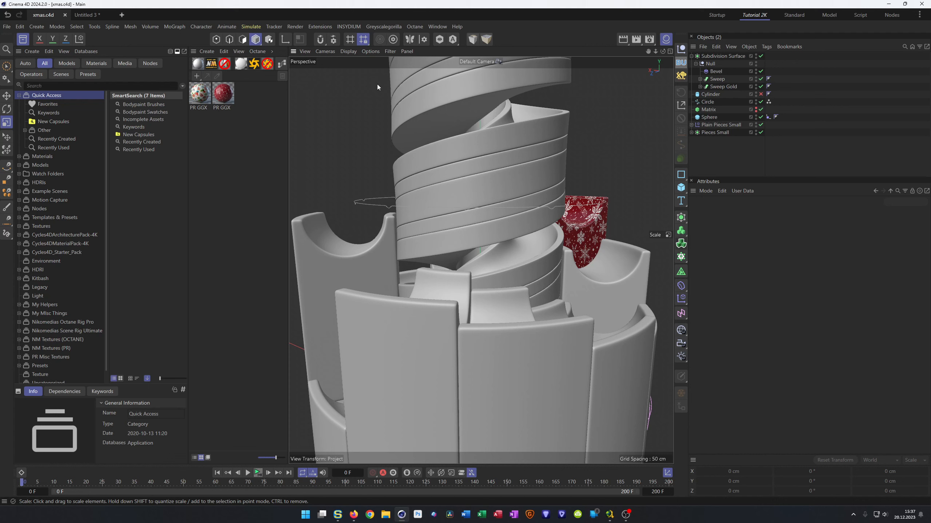
Step: Switch to the Untitled 3 document and delete its Spline Mask together with all child splines
{"action": "left_click", "coordinate": [88, 15]}
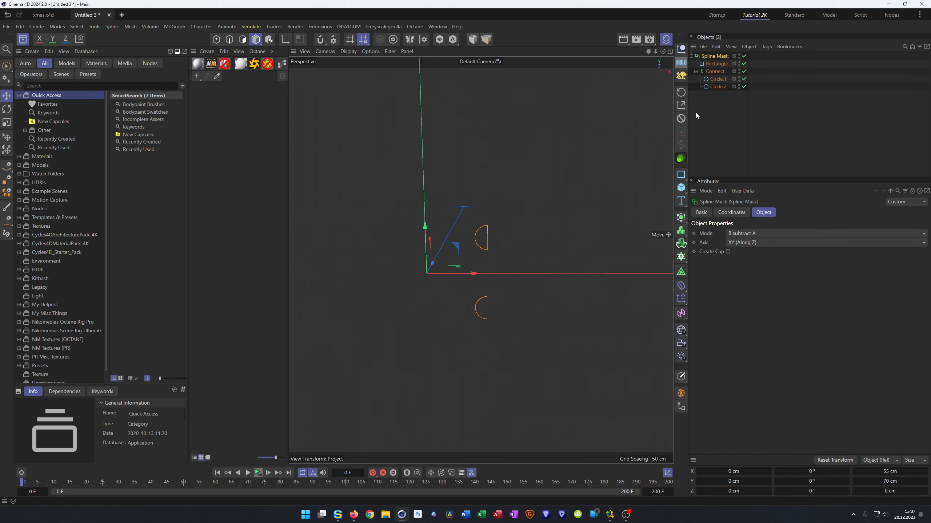
{"action": "left_click_drag", "start_coordinate": [695, 112], "coordinate": [725, 43]}
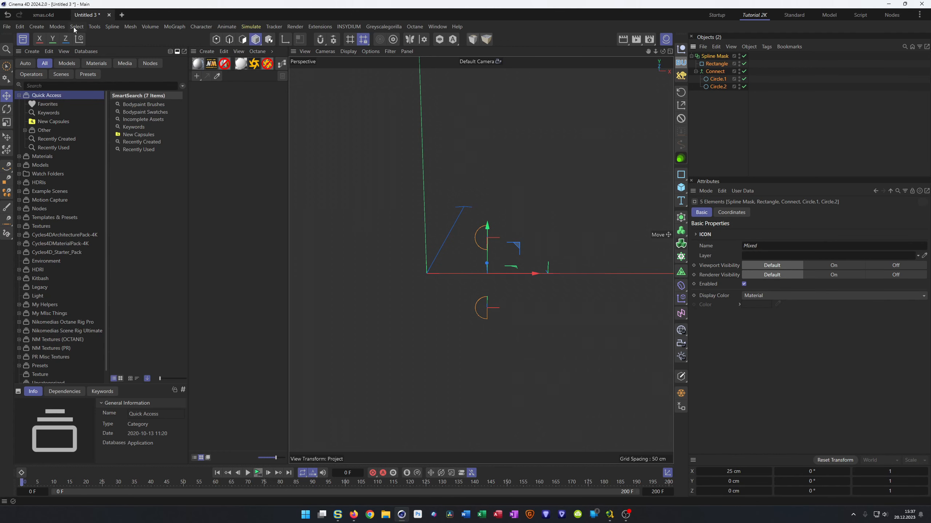
{"action": "left_click", "coordinate": [50, 15]}
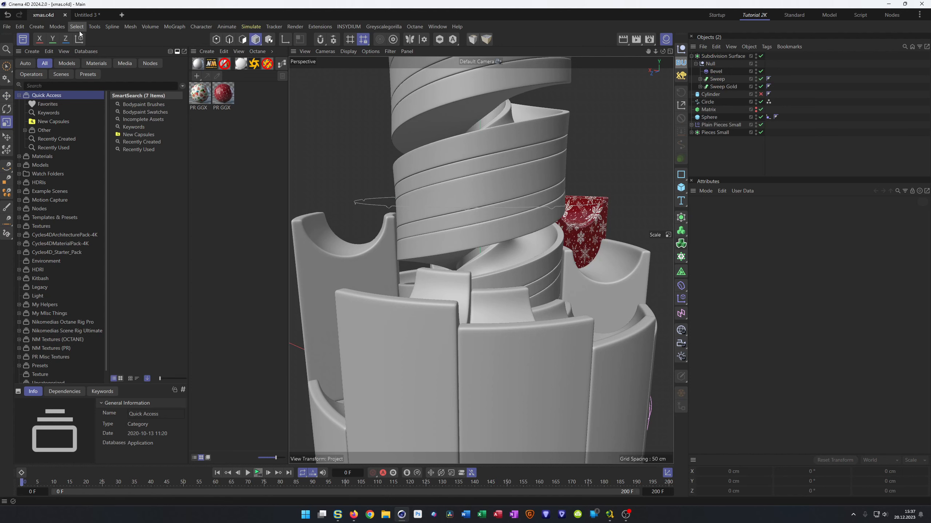
{"action": "left_click", "coordinate": [90, 15]}
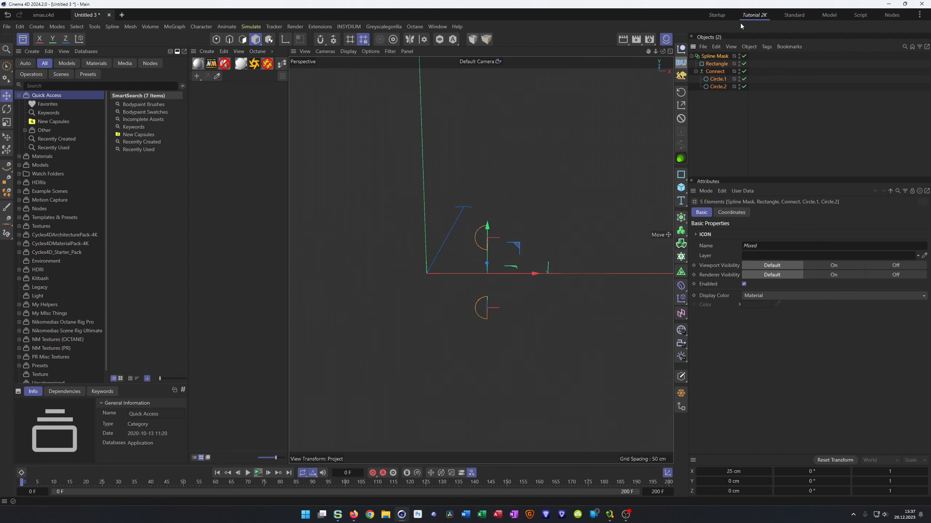
{"action": "key", "text": "Delete"}
Step: Add a Cylinder and set its rotation segments to 100
{"action": "left_click", "coordinate": [681, 187]}
{"action": "left_click", "coordinate": [764, 199]}
{"action": "scroll", "coordinate": [451, 286], "scroll_direction": "down", "scroll_amount": 5}
{"action": "left_click", "coordinate": [759, 263]}
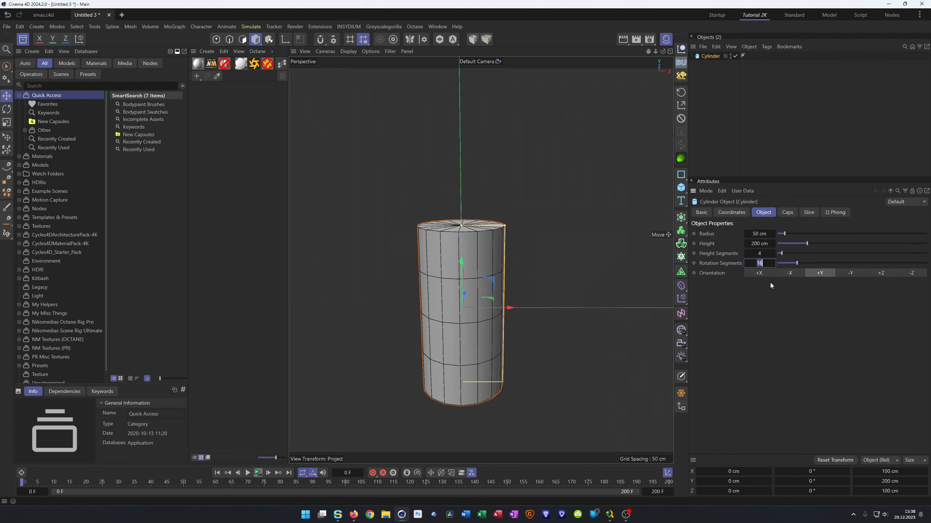
{"action": "type", "text": "100"}
{"action": "key", "text": "Return"}
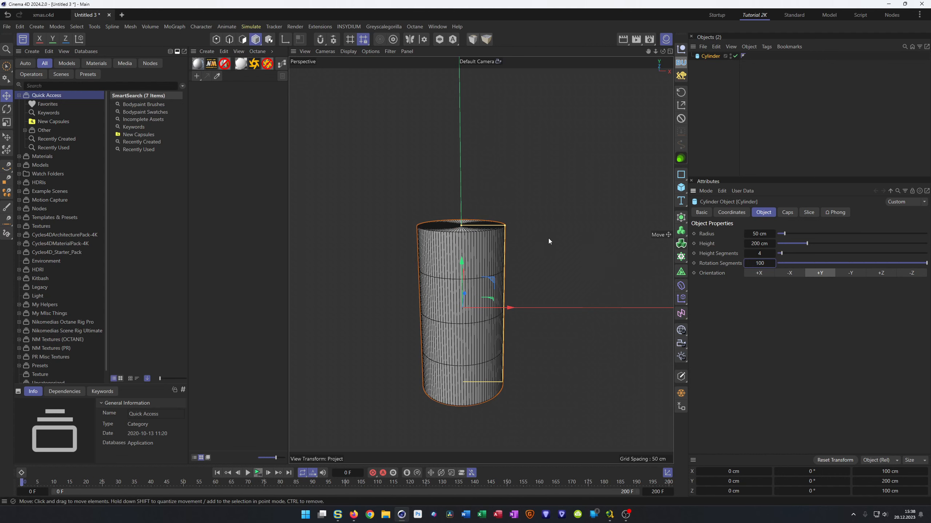
{"action": "mouse_move", "coordinate": [457, 247]}
{"action": "left_mouse_down", "text": "alt"}
{"action": "mouse_move", "coordinate": [446, 261]}
{"action": "mouse_move", "coordinate": [454, 242]}
{"action": "left_mouse_up", "text": "alt"}
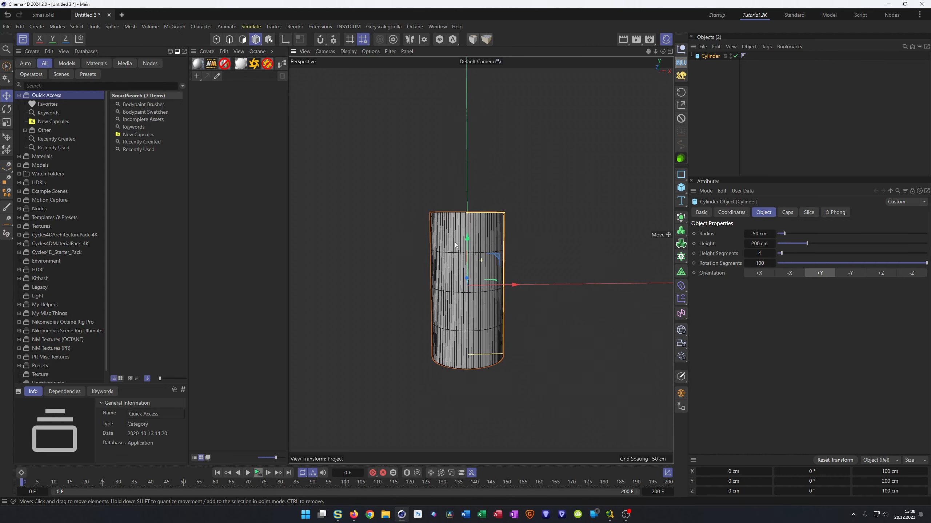
Step: Set the Cylinder's height to 400 cm and its radius to 70 cm
{"action": "double_click", "coordinate": [759, 244]}
{"action": "type", "text": "400"}
{"action": "key", "text": "Return"}
{"action": "double_click", "coordinate": [758, 234]}
{"action": "type", "text": "70"}
{"action": "key", "text": "Return"}
{"action": "scroll", "coordinate": [428, 273], "scroll_direction": "down", "scroll_amount": 3}
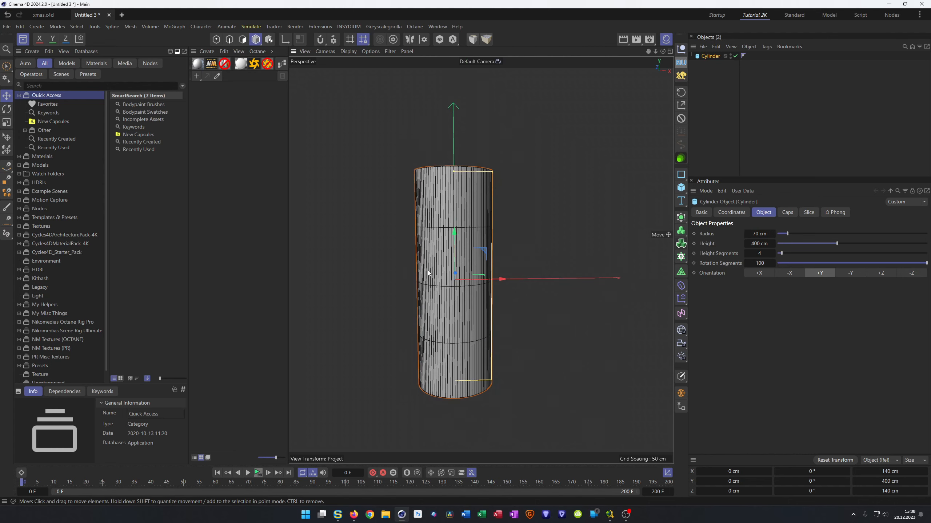
{"action": "left_click_drag", "start_coordinate": [428, 270], "coordinate": [442, 244], "text": "alt"}
{"action": "middle_click_drag", "start_coordinate": [443, 243], "coordinate": [461, 297], "text": "alt"}
{"action": "left_click_drag", "start_coordinate": [461, 297], "coordinate": [464, 294], "text": "alt"}
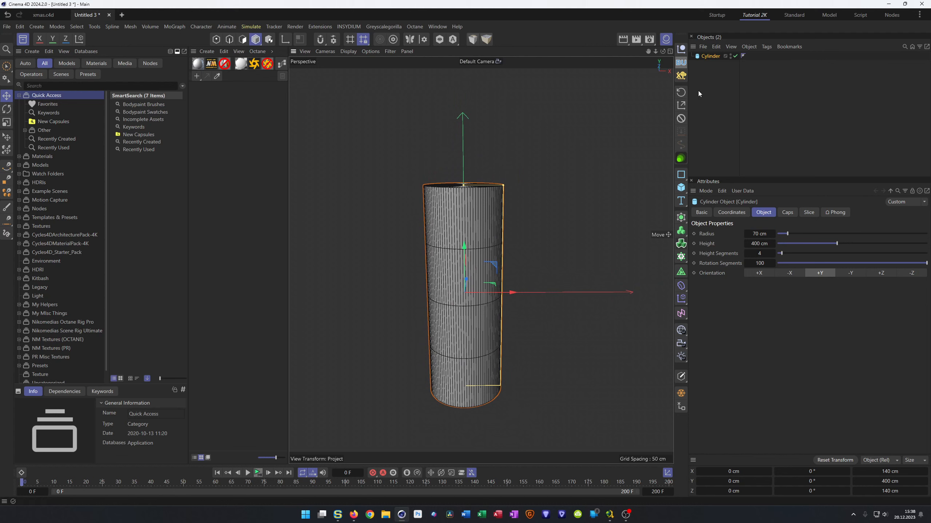
Step: Add a Helix spline in the XZ plane with its start and end radius set to 70 cm
{"action": "left_click", "coordinate": [680, 176]}
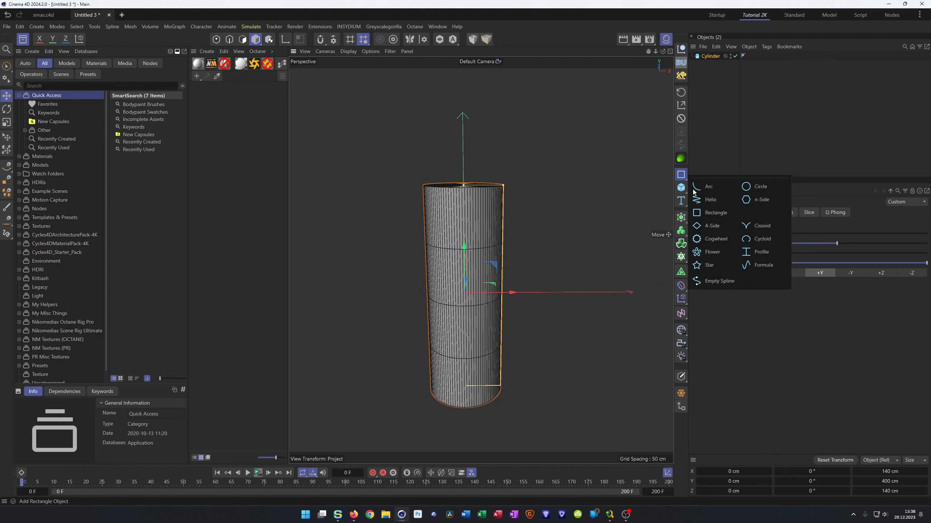
{"action": "left_click", "coordinate": [716, 206]}
{"action": "left_click", "coordinate": [892, 313]}
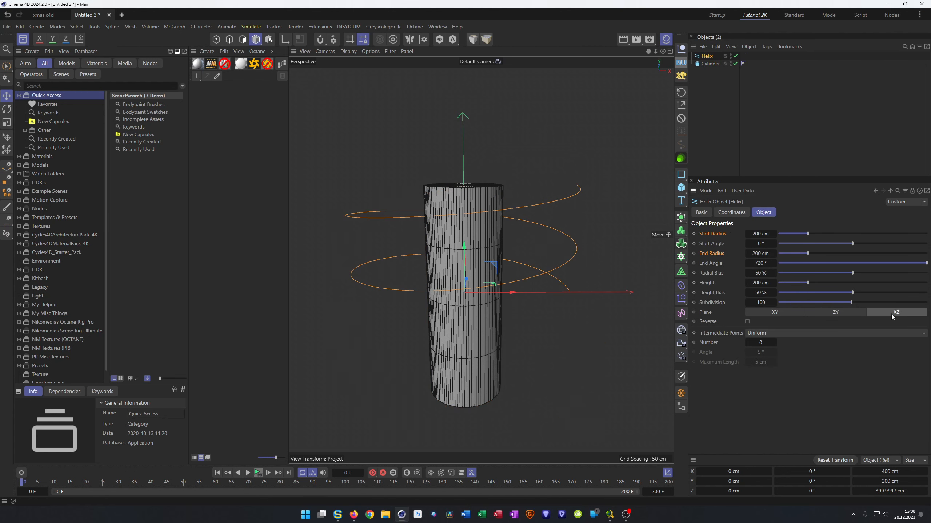
{"action": "double_click", "coordinate": [760, 234]}
{"action": "double_click", "coordinate": [758, 253]}
{"action": "double_click", "coordinate": [766, 233]}
{"action": "type", "text": "70"}
{"action": "key", "text": "Return"}
{"action": "left_click_drag", "start_coordinate": [549, 226], "coordinate": [521, 194], "text": "alt"}
{"action": "left_click_drag", "start_coordinate": [502, 316], "coordinate": [457, 290], "text": "alt"}
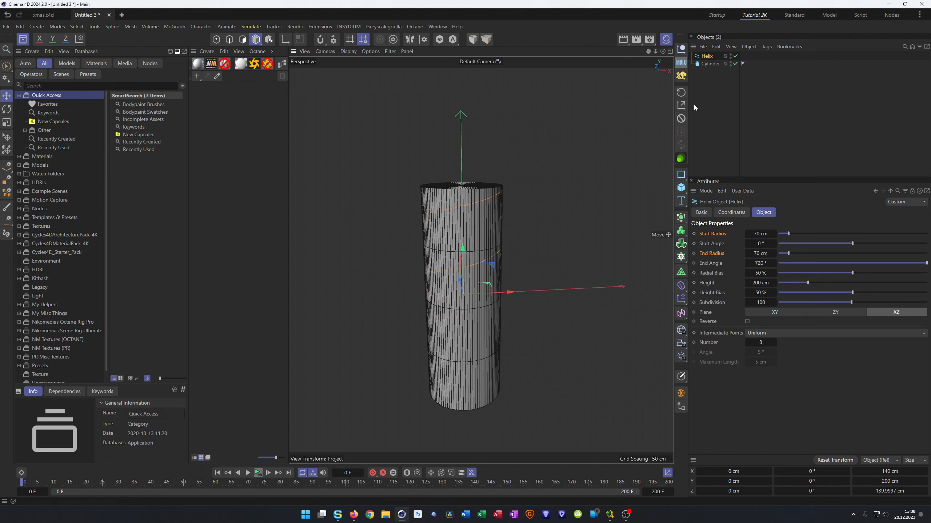
Step: Move the Cylinder up along Y to 200 cm so its base meets the start of the Helix
{"action": "left_click", "coordinate": [707, 63]}
{"action": "left_click_drag", "start_coordinate": [472, 191], "coordinate": [458, 139]}
{"action": "left_click_drag", "start_coordinate": [449, 273], "coordinate": [454, 323], "text": "alt"}
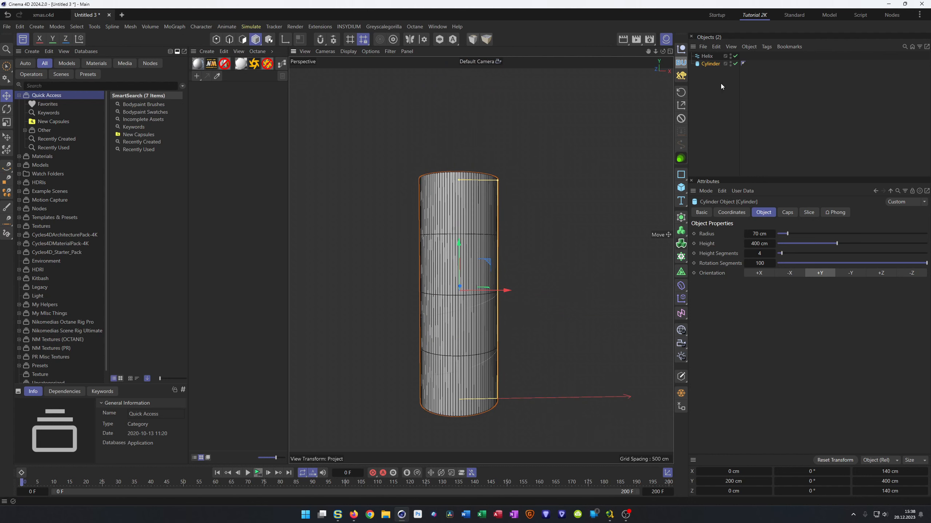
Step: Set the Helix's height to 400 cm and double its end angle to 1440°
{"action": "left_click", "coordinate": [707, 55]}
{"action": "left_click", "coordinate": [765, 284]}
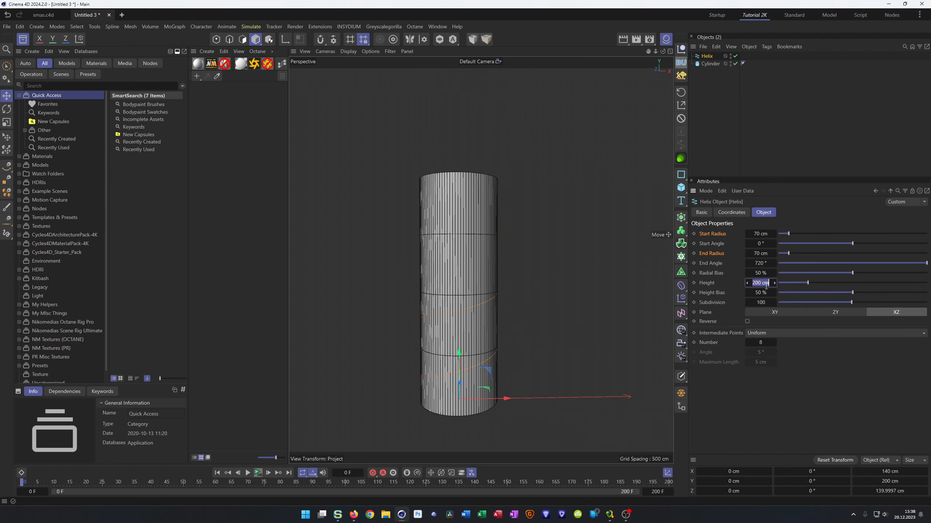
{"action": "type", "text": "400"}
{"action": "key", "text": "Return"}
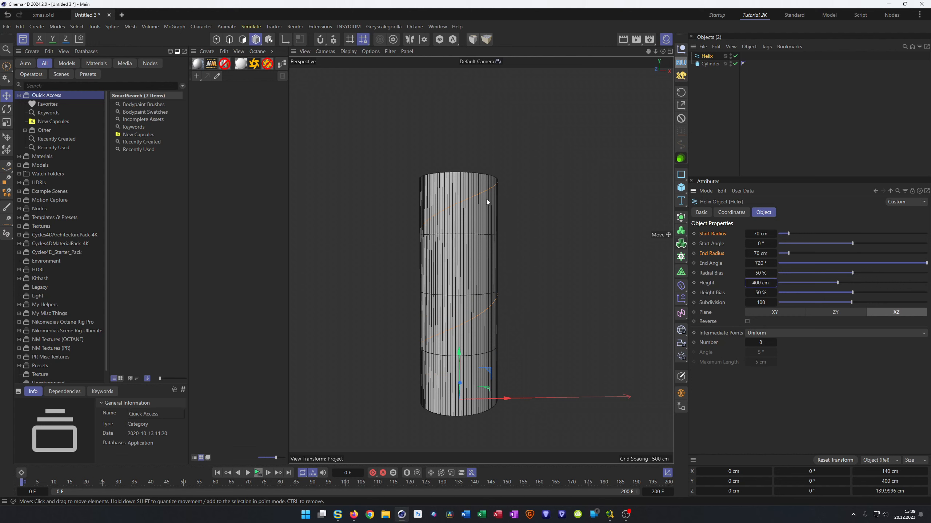
{"action": "left_click", "coordinate": [761, 264]}
{"action": "left_click", "coordinate": [774, 264]}
{"action": "type", "text": "*2"}
{"action": "key", "text": "Return"}
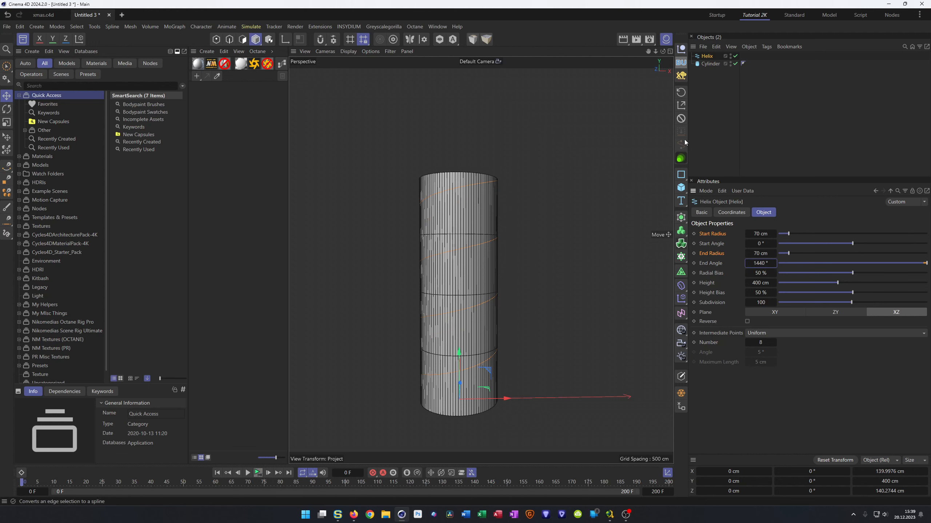
Step: Add a Rectangle spline with its width and height both set to 50 cm
{"action": "left_click", "coordinate": [681, 174]}
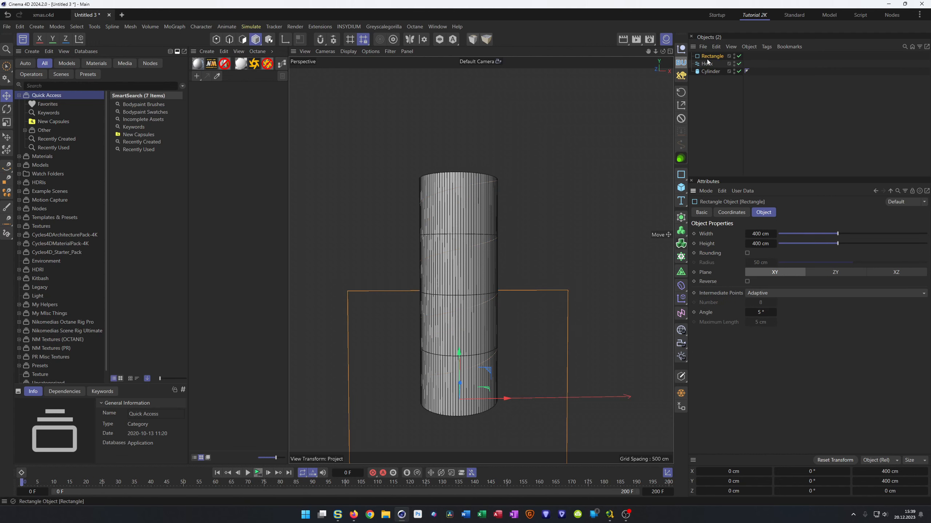
{"action": "left_click", "coordinate": [760, 233]}
{"action": "type", "text": "50"}
{"action": "key", "text": "Tab"}
{"action": "type", "text": "50"}
{"action": "key", "text": "Return"}
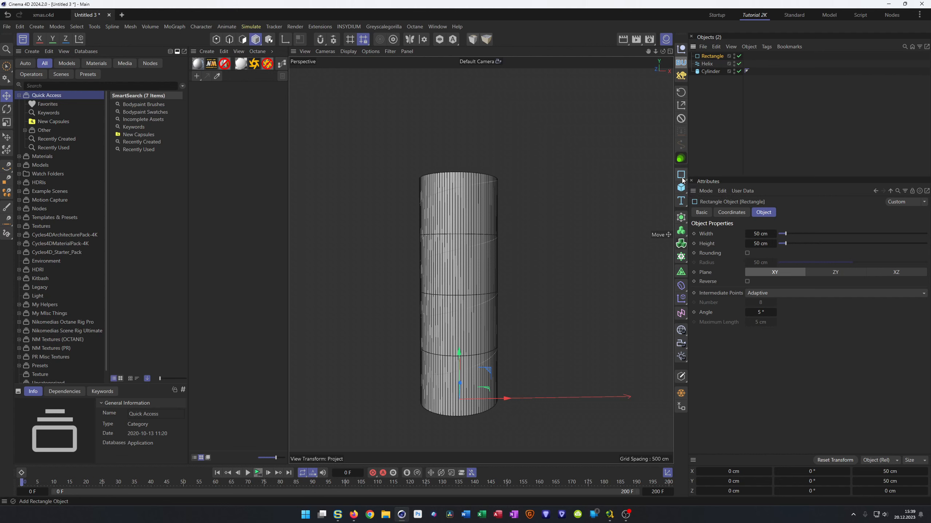
Step: Put the Rectangle in a Sweep generator and add the Helix plus a duplicate Helix as path and rail
{"action": "left_click", "coordinate": [682, 217]}
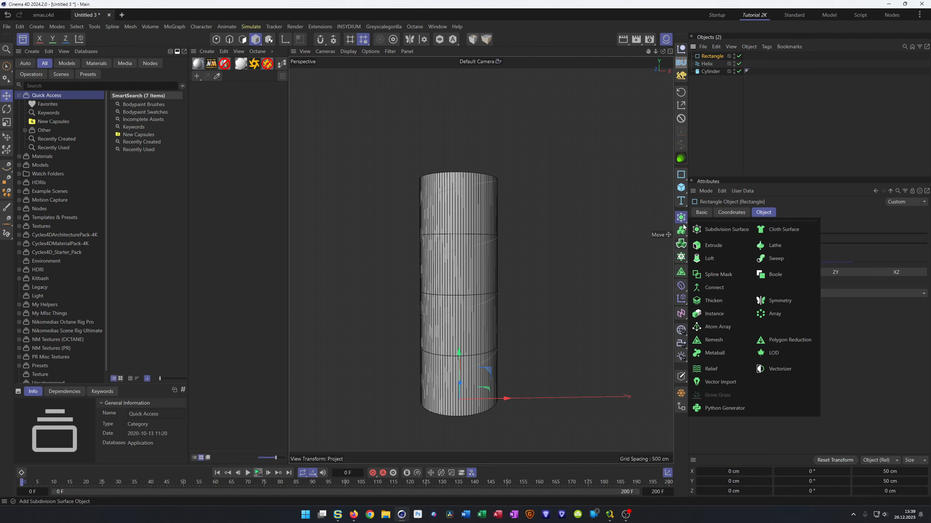
{"action": "left_click", "coordinate": [775, 258]}
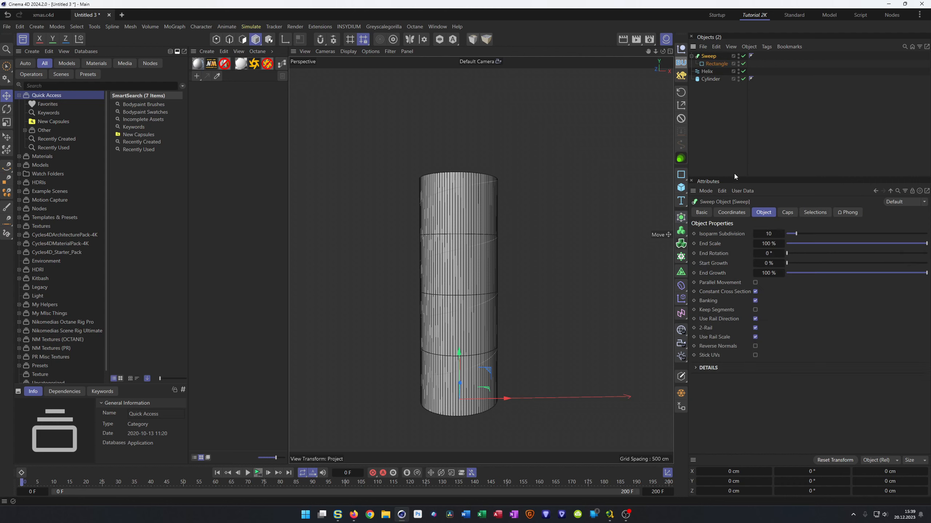
{"action": "mouse_move", "coordinate": [706, 72]}
{"action": "left_mouse_down"}
{"action": "mouse_move", "coordinate": [722, 70]}
{"action": "mouse_move", "coordinate": [713, 81]}
{"action": "left_mouse_up"}
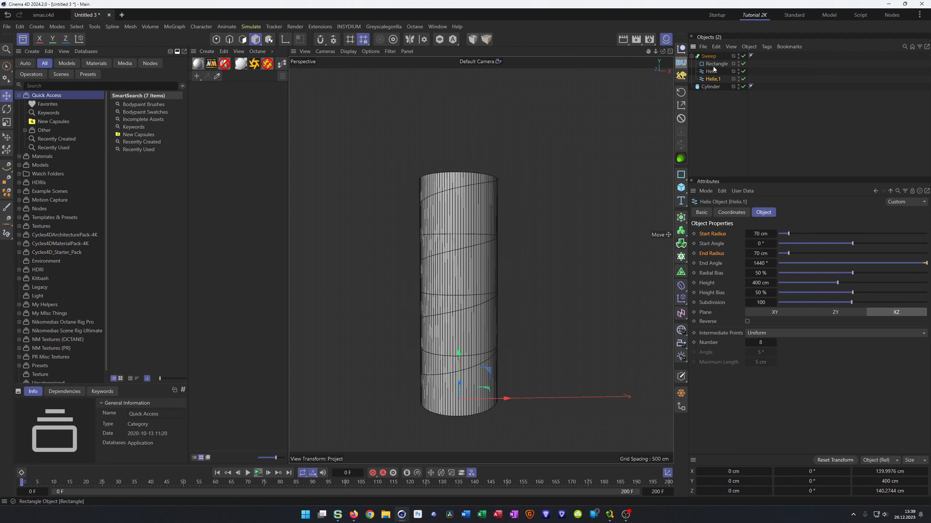
Step: Turn off Use Rail Scale on the Sweep and lower the duplicate Helix along Y to about -4 cm
{"action": "left_click", "coordinate": [709, 56]}
{"action": "left_click", "coordinate": [754, 337]}
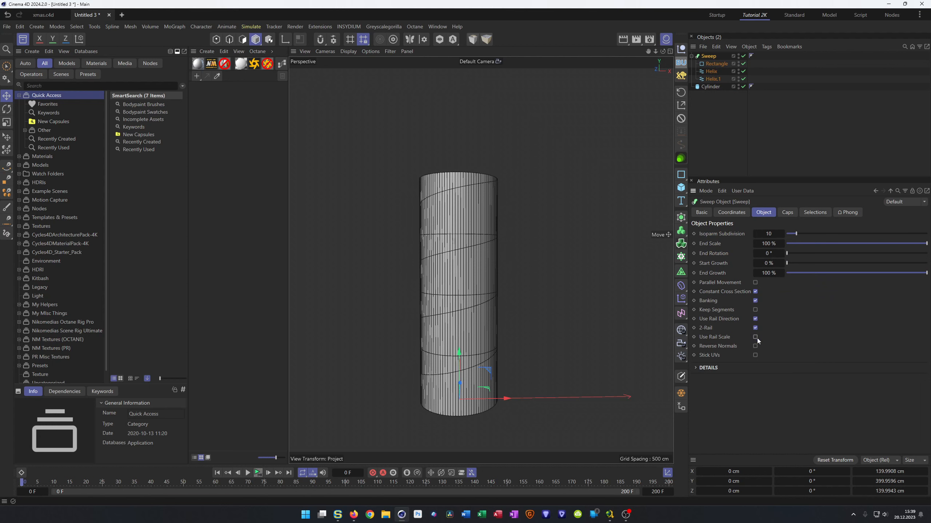
{"action": "left_click", "coordinate": [713, 79]}
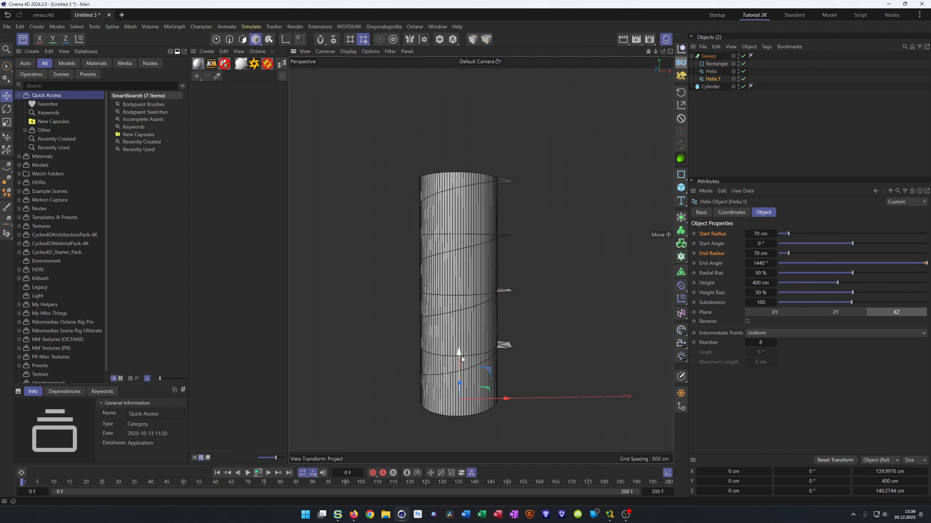
{"action": "left_click_drag", "start_coordinate": [461, 356], "coordinate": [461, 360]}
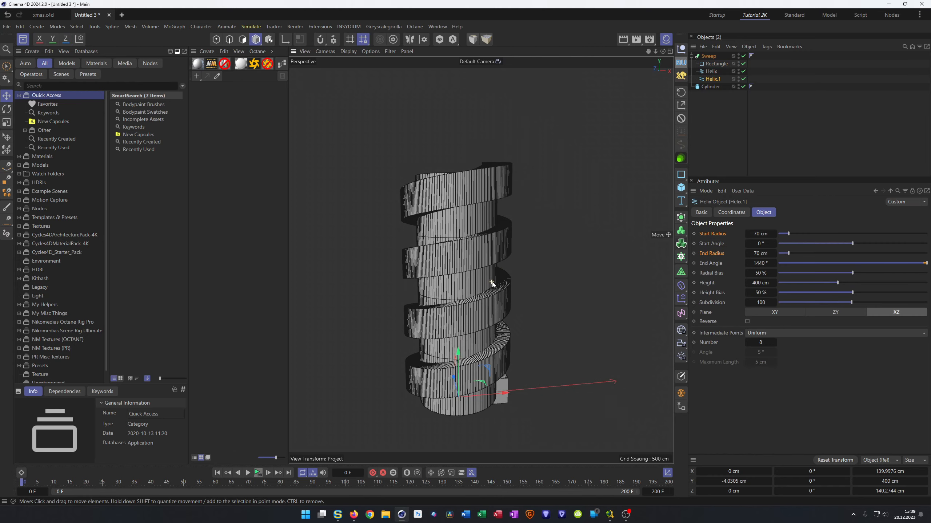
Step: Order the Sweep below the Cylinder and place both inside a Volume Builder under a Volume Mesher
{"action": "scroll", "coordinate": [500, 283], "scroll_direction": "up", "scroll_amount": 5}
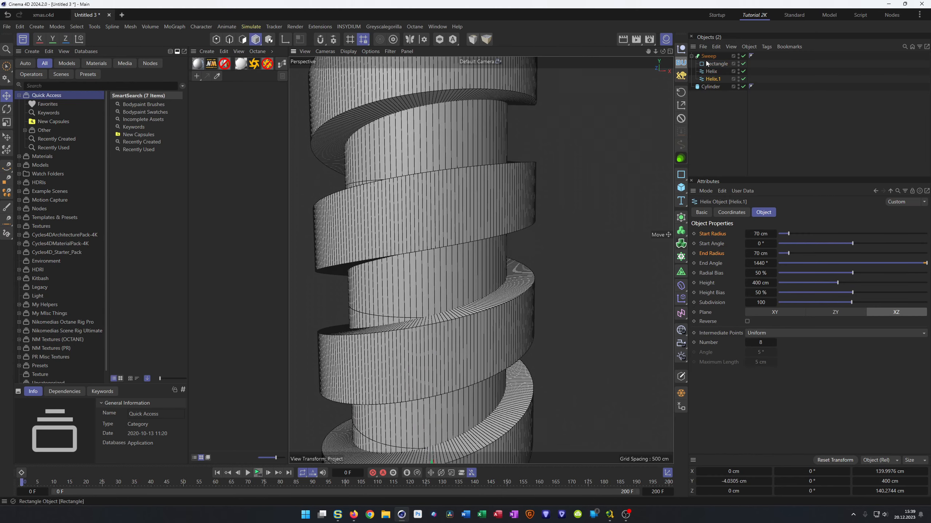
{"action": "left_click", "coordinate": [691, 56]}
{"action": "left_click_drag", "start_coordinate": [708, 56], "coordinate": [713, 83]}
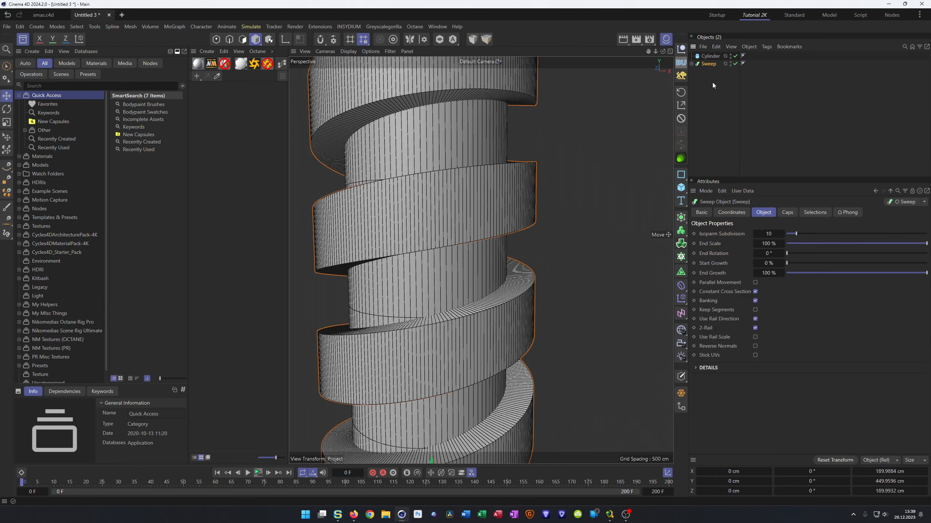
{"action": "left_click", "coordinate": [711, 56]}
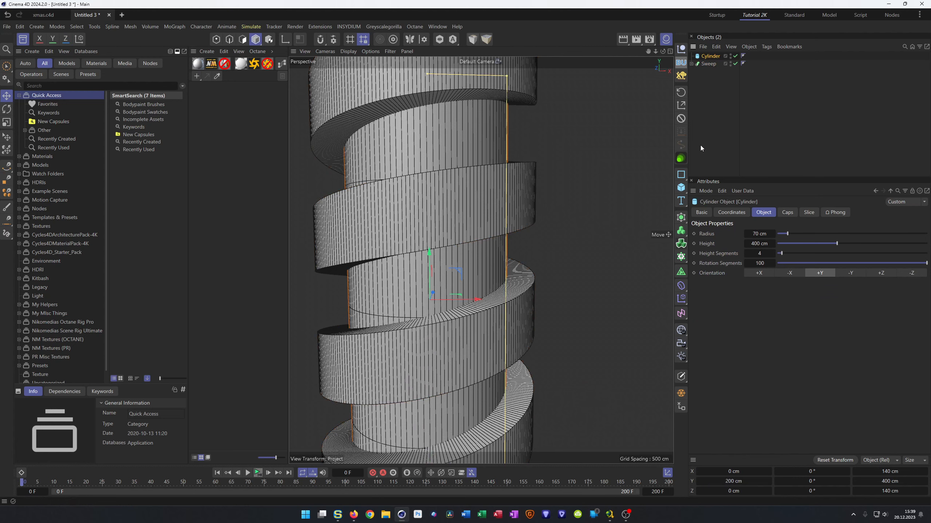
{"action": "left_click", "coordinate": [684, 247]}
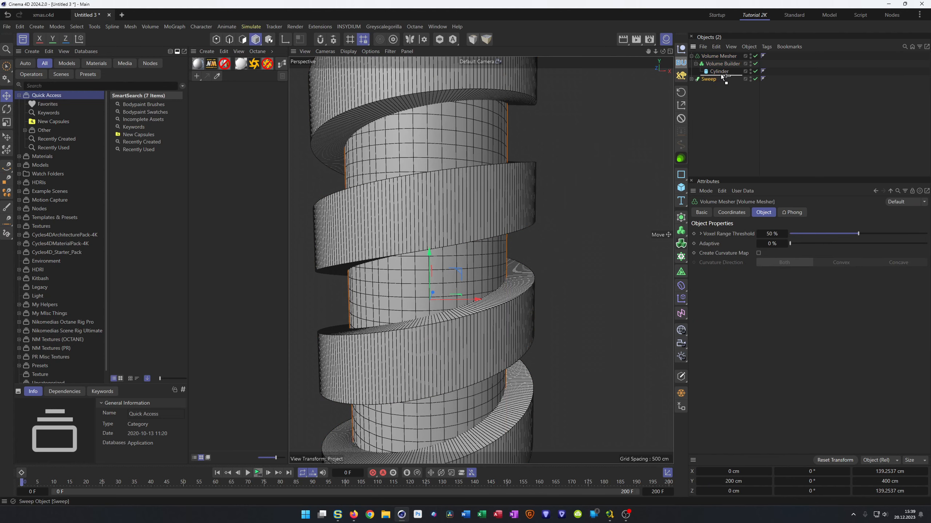
{"action": "left_click_drag", "start_coordinate": [720, 74], "coordinate": [720, 75]}
{"action": "left_click", "coordinate": [721, 63]}
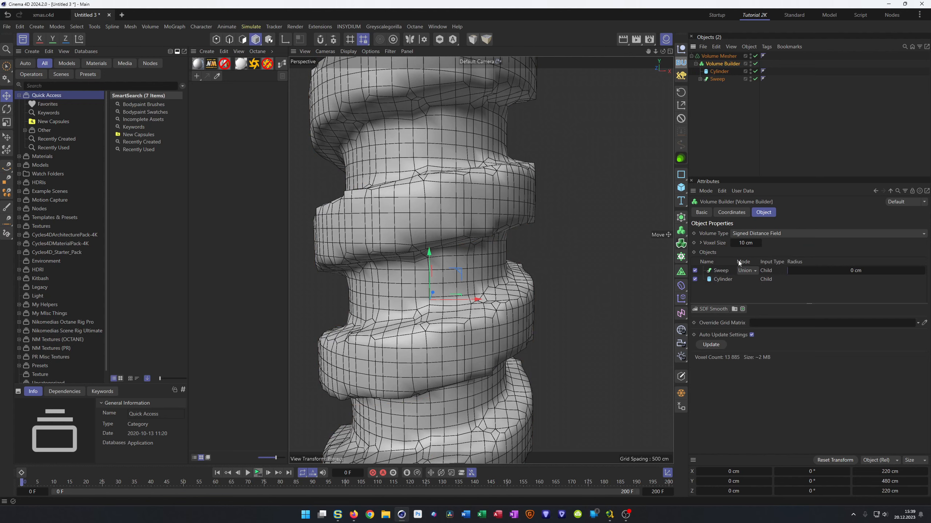
Step: Set the Sweep's mode to Subtract in the Volume Builder and the voxel size to 1 cm
{"action": "left_click", "coordinate": [739, 270]}
{"action": "left_click", "coordinate": [748, 280]}
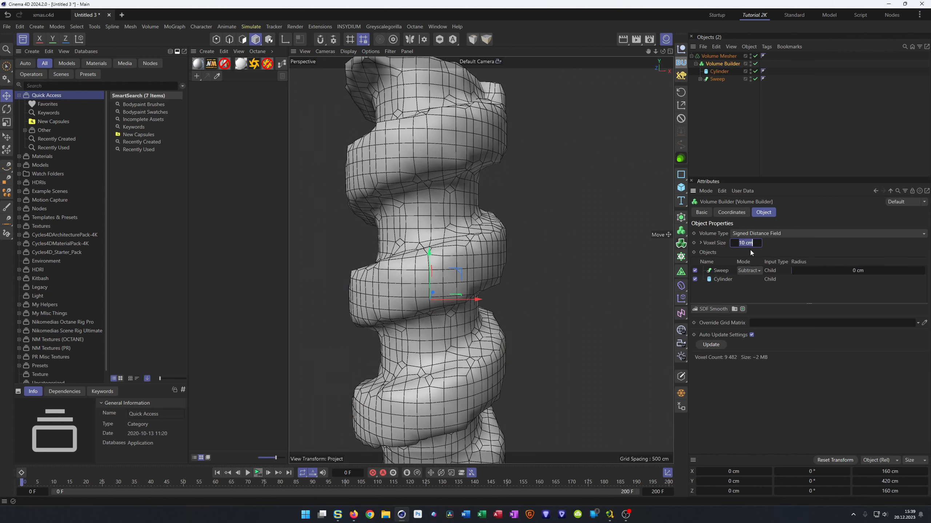
{"action": "type", "text": "1"}
{"action": "key", "text": "Return"}
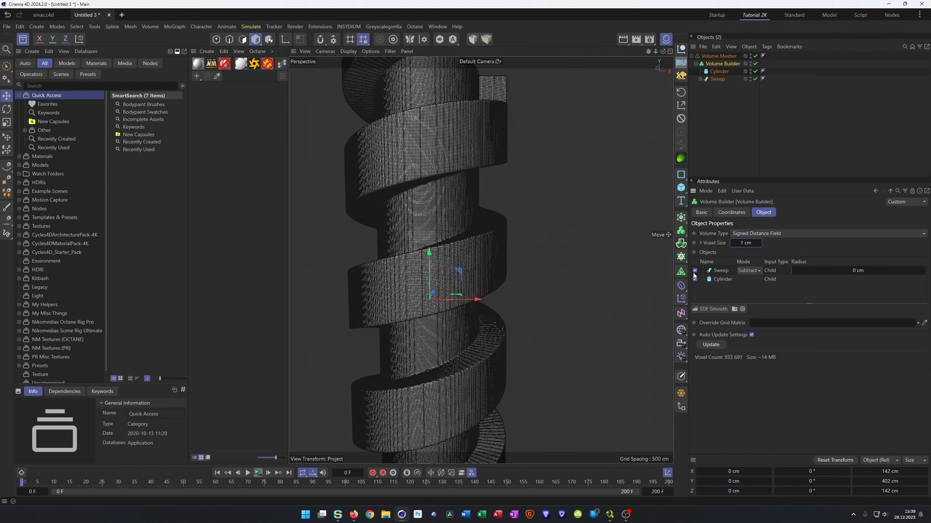
Step: Examine the spiral groove cut into the Cylinder and the Sweep's entry in the Volume Builder
{"action": "left_click", "coordinate": [726, 274]}
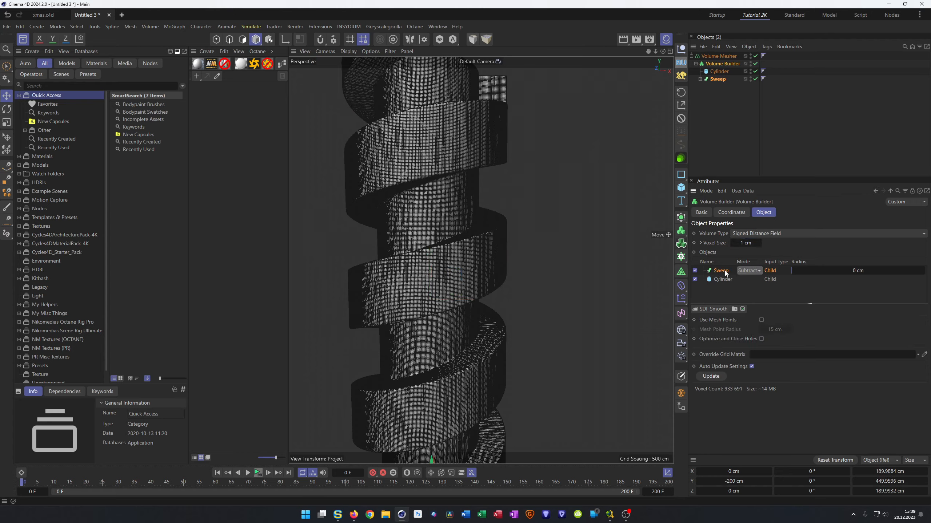
{"action": "left_click_drag", "start_coordinate": [535, 274], "coordinate": [450, 268], "text": "alt"}
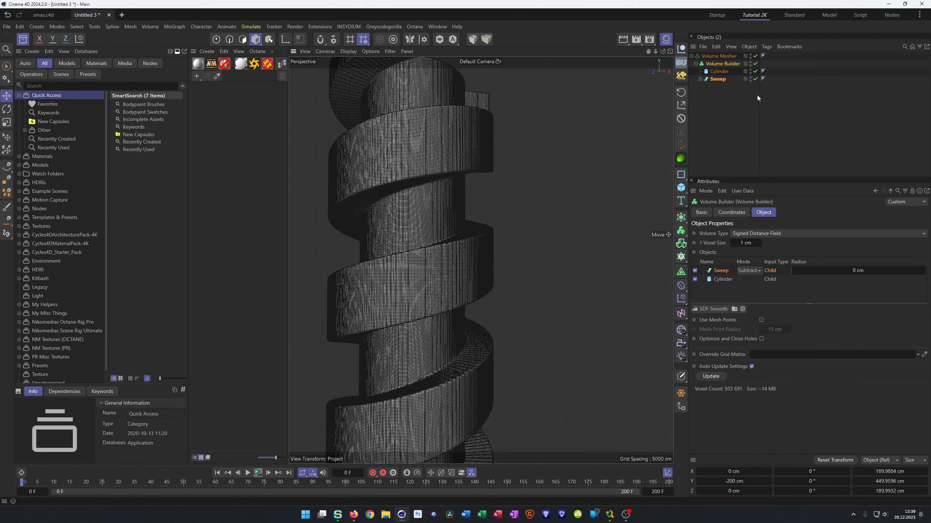
{"action": "left_click", "coordinate": [720, 70]}
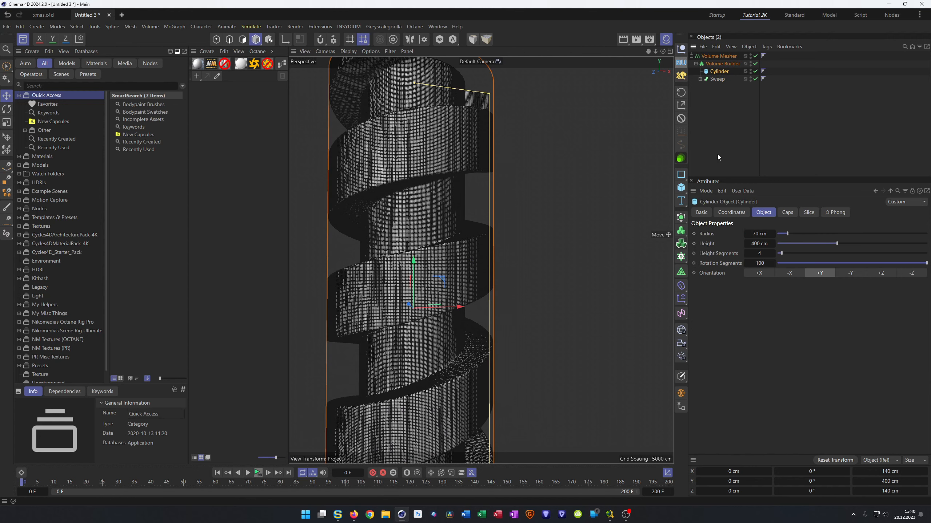
{"action": "left_click", "coordinate": [723, 64]}
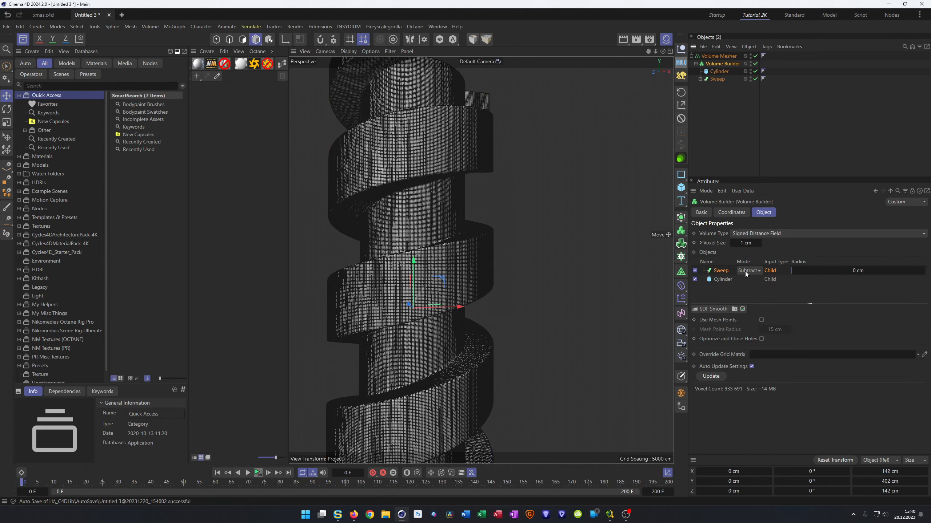
{"action": "left_click", "coordinate": [695, 270]}
{"action": "left_click", "coordinate": [695, 270]}
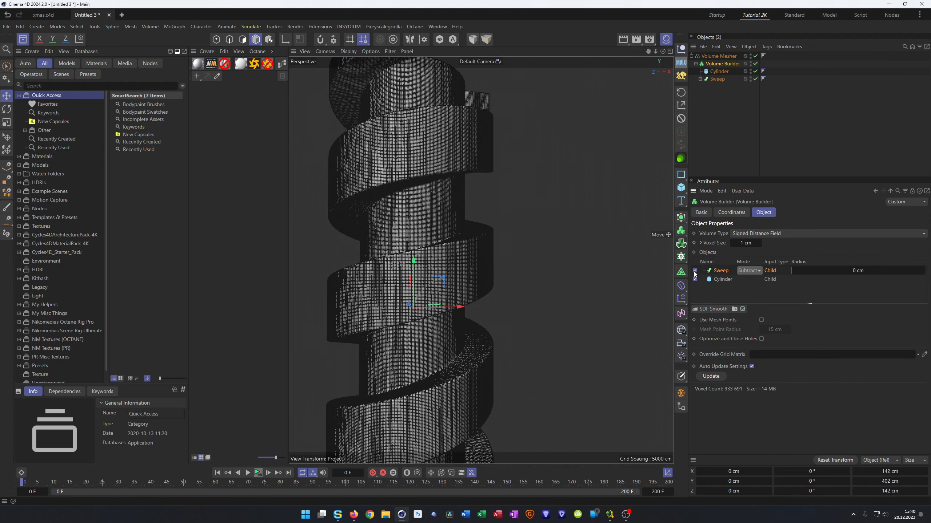
{"action": "scroll", "coordinate": [436, 268], "scroll_direction": "down", "scroll_amount": 3}
{"action": "left_click_drag", "start_coordinate": [422, 267], "coordinate": [404, 260], "text": "alt"}
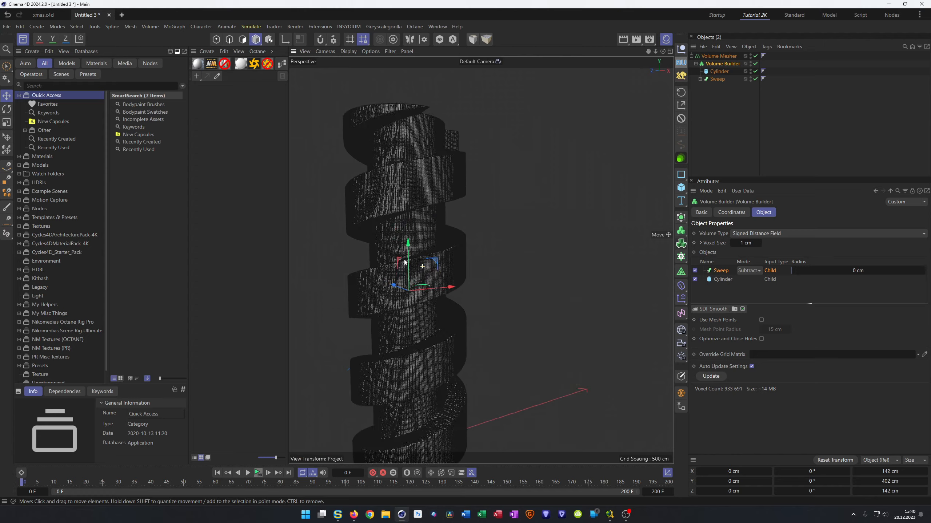
{"action": "scroll", "coordinate": [404, 261], "scroll_direction": "up", "scroll_amount": 5}
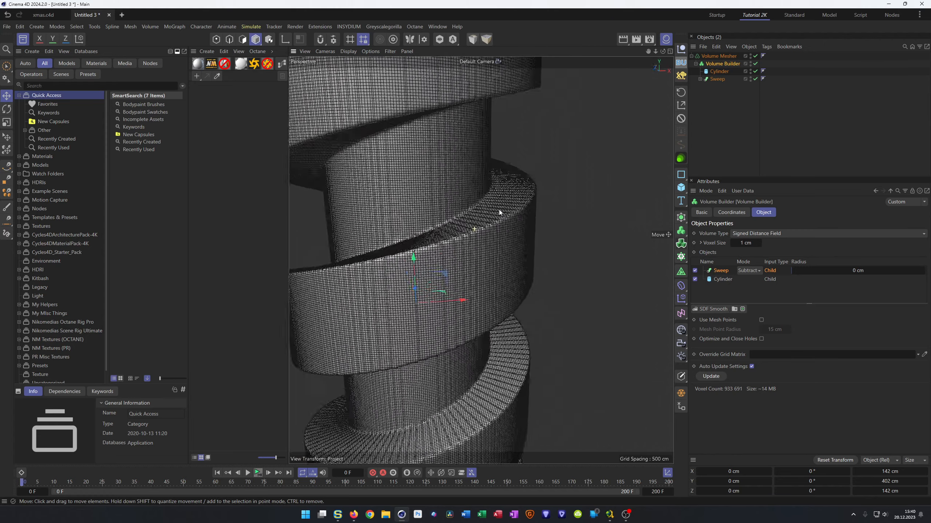
{"action": "scroll", "coordinate": [498, 210], "scroll_direction": "up", "scroll_amount": 2}
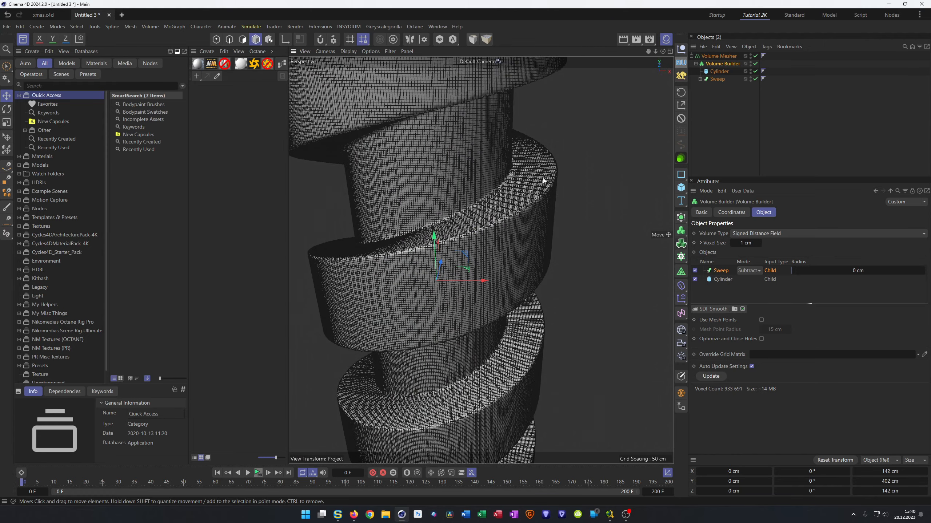
Step: Enable rounding on the Sweep's Rectangle profile and set the rounding radius to 10 cm
{"action": "left_click", "coordinate": [699, 79]}
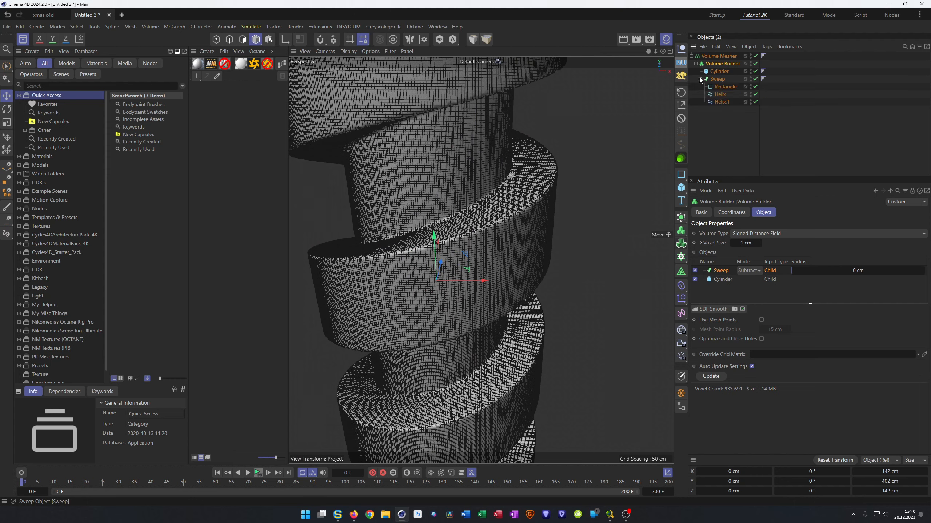
{"action": "left_click", "coordinate": [724, 87]}
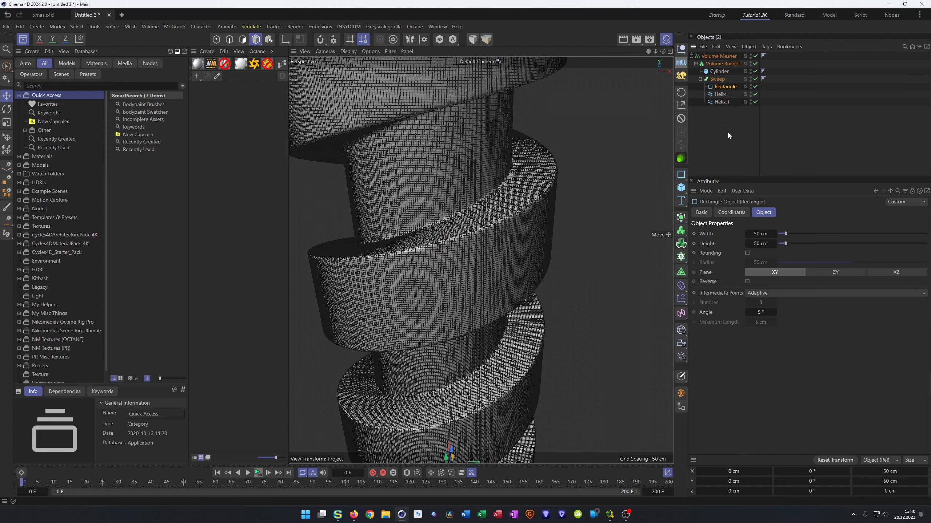
{"action": "left_click", "coordinate": [747, 253]}
{"action": "scroll", "coordinate": [554, 229], "scroll_direction": "down", "scroll_amount": 1}
{"action": "left_click_drag", "start_coordinate": [553, 230], "coordinate": [553, 228], "text": "alt"}
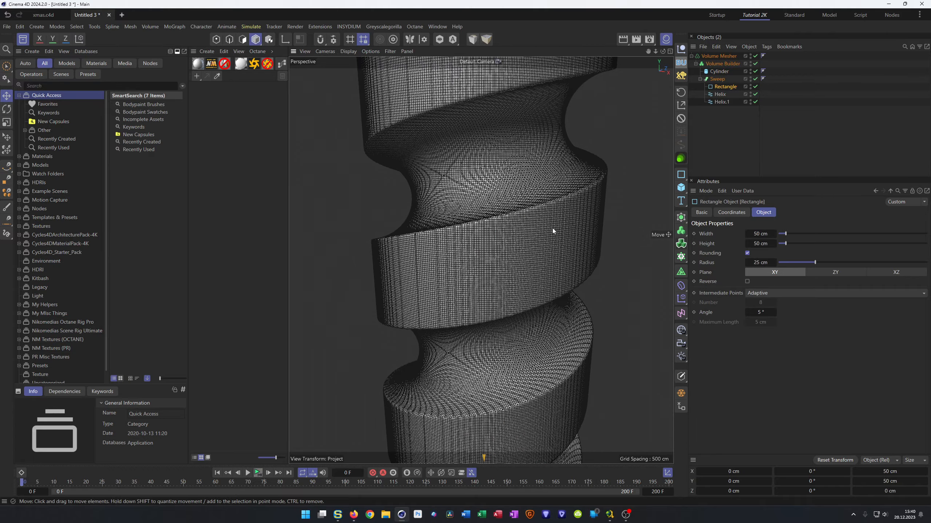
{"action": "left_click", "coordinate": [762, 263]}
{"action": "type", "text": "10"}
{"action": "key", "text": "Return"}
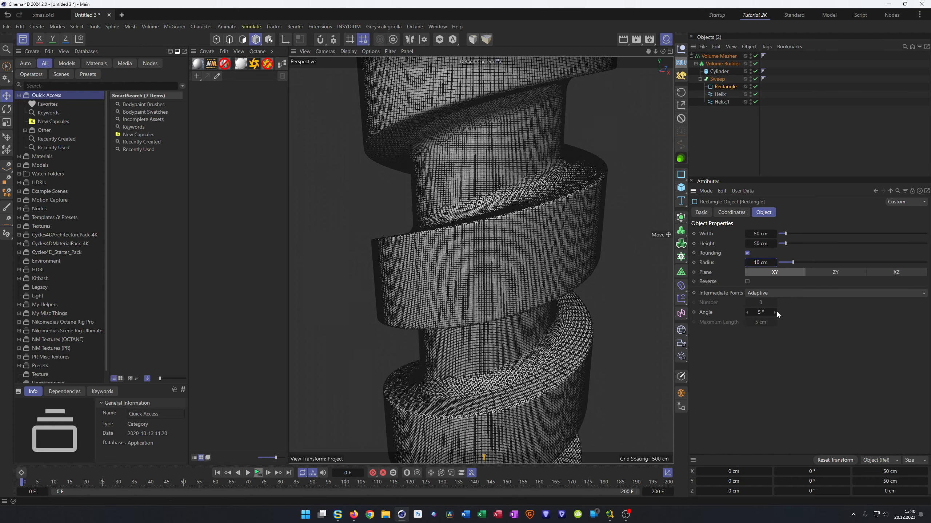
{"action": "left_click_drag", "start_coordinate": [442, 235], "coordinate": [486, 205], "text": "alt"}
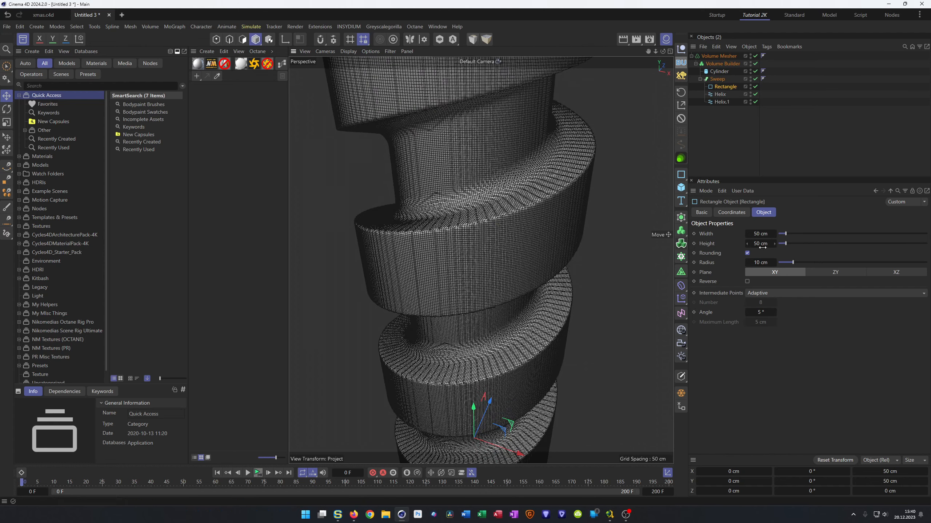
Step: Try widening the Rectangle profile to 61 cm and restore its width to 50 cm
{"action": "left_click", "coordinate": [760, 234]}
{"action": "left_click_drag", "start_coordinate": [760, 234], "coordinate": [767, 233]}
{"action": "double_click", "coordinate": [769, 234]}
{"action": "type", "text": "0"}
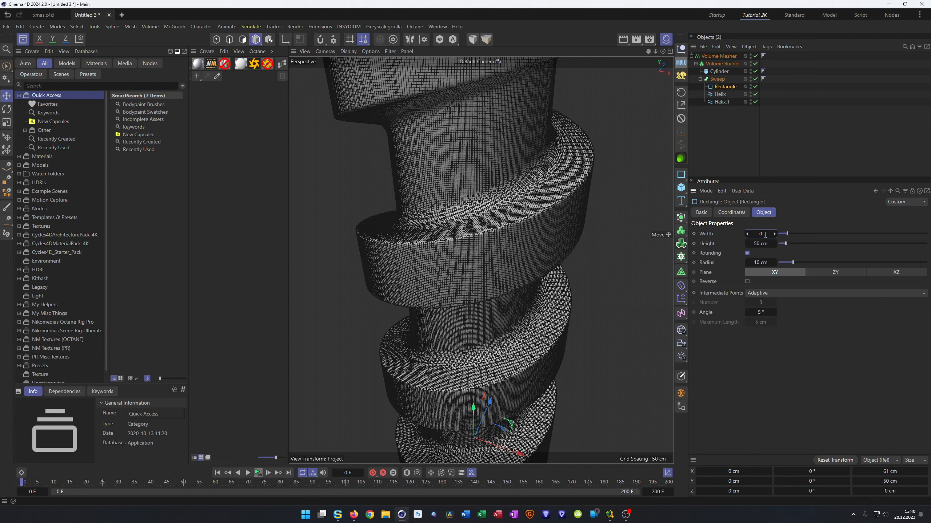
{"action": "type", "text": "50"}
{"action": "key", "text": "Return"}
Step: Increase the Rectangle profile's height to 58 cm
{"action": "left_click_drag", "start_coordinate": [760, 244], "coordinate": [765, 244]}
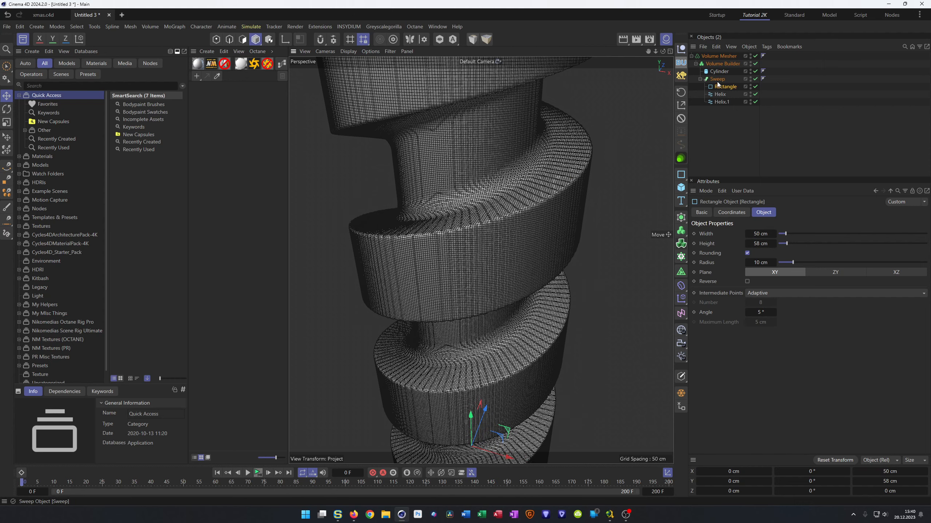
{"action": "left_click", "coordinate": [720, 94]}
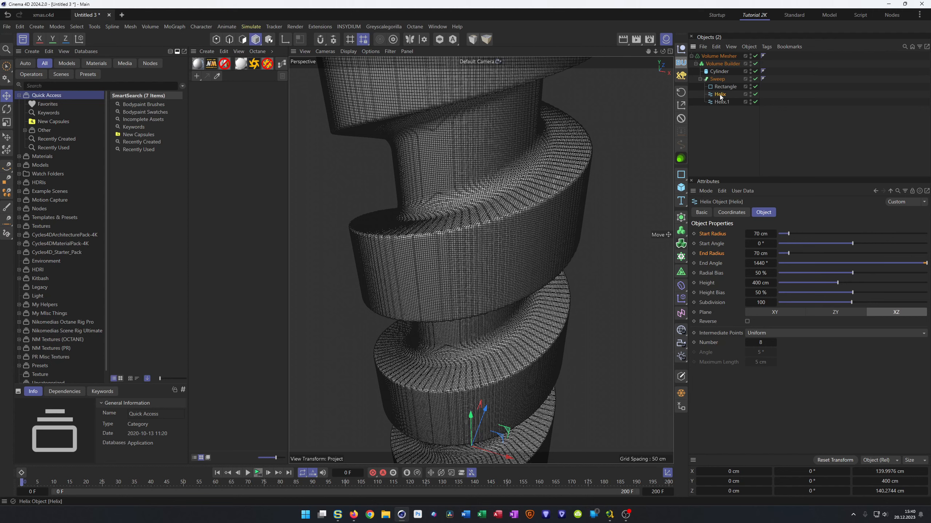
Step: Duplicate the Sweep outside the Volume Mesher and delete the copy's Rectangle and second Helix, keeping only its first Helix
{"action": "left_click", "coordinate": [716, 80]}
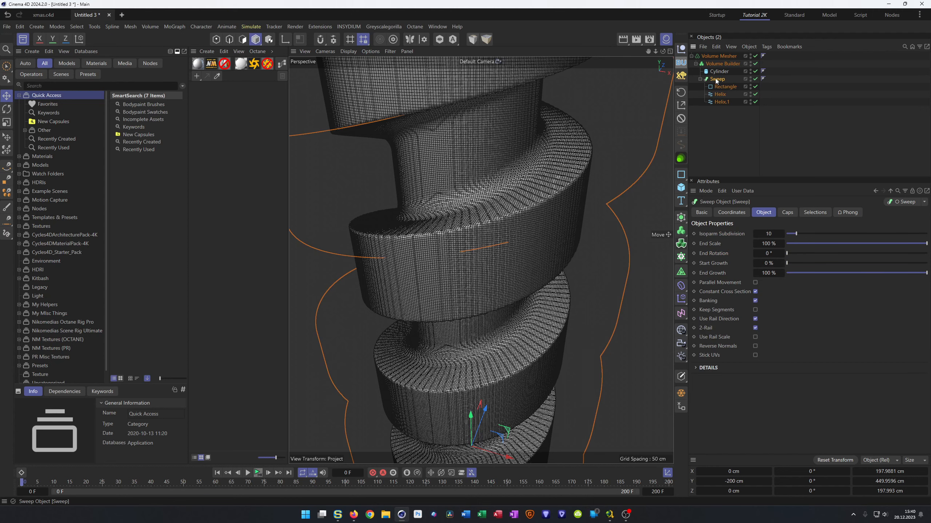
{"action": "left_click", "coordinate": [700, 79]}
{"action": "left_click_drag", "start_coordinate": [714, 78], "coordinate": [724, 126], "text": "ctrl"}
{"action": "left_click", "coordinate": [692, 86]}
{"action": "left_click", "coordinate": [715, 94]}
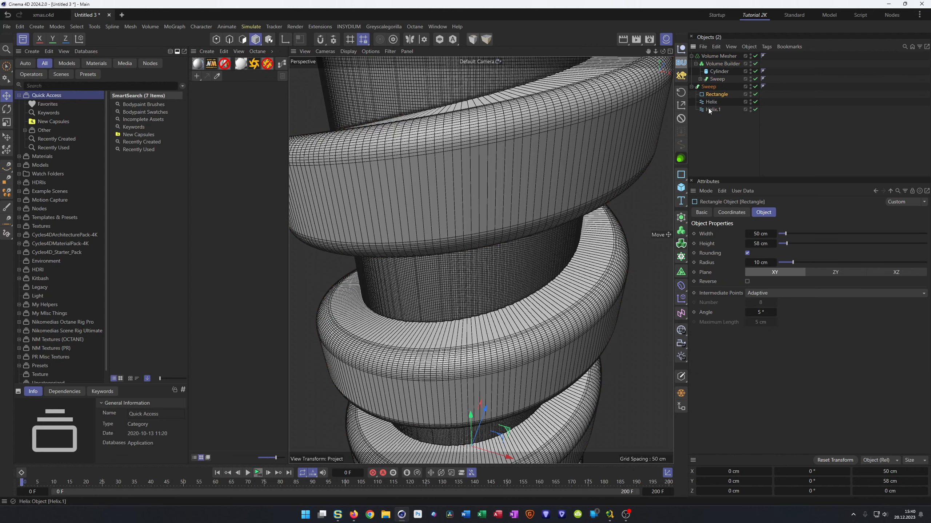
{"action": "left_click", "coordinate": [708, 110], "text": "ctrl"}
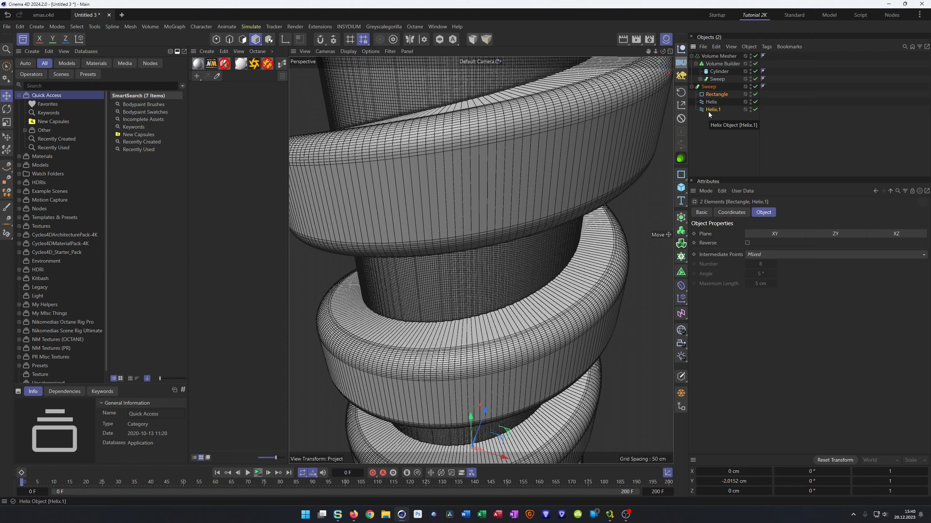
{"action": "key", "text": "Delete"}
Step: Add a Circle above the Helix in the duplicated Sweep as its profile and set its radius to 20 cm
{"action": "left_click", "coordinate": [681, 174]}
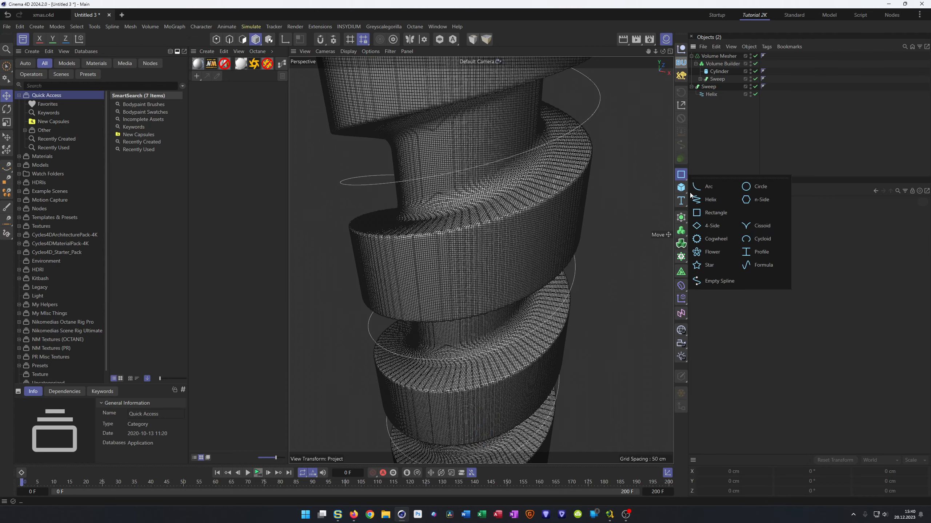
{"action": "left_click", "coordinate": [757, 187]}
{"action": "left_click_drag", "start_coordinate": [723, 93], "coordinate": [716, 101]}
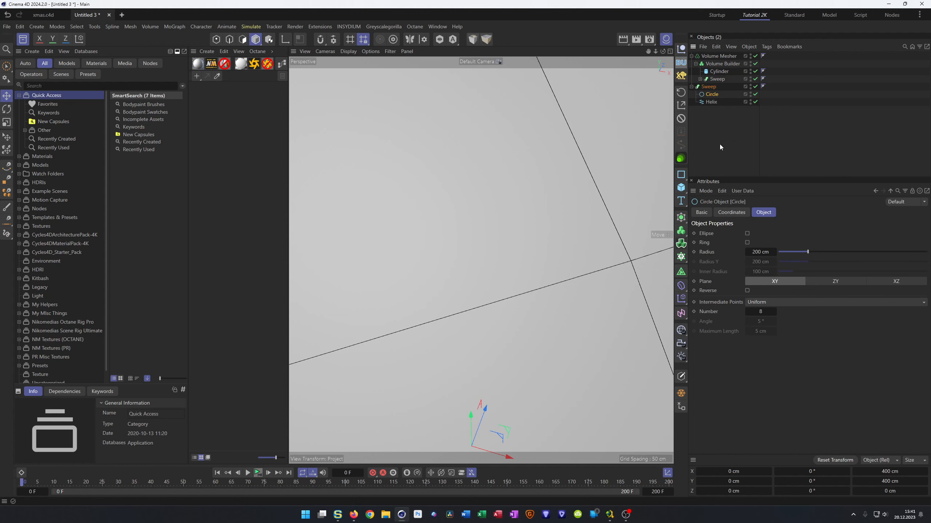
{"action": "double_click", "coordinate": [759, 252]}
{"action": "type", "text": "50"}
{"action": "key", "text": "Return"}
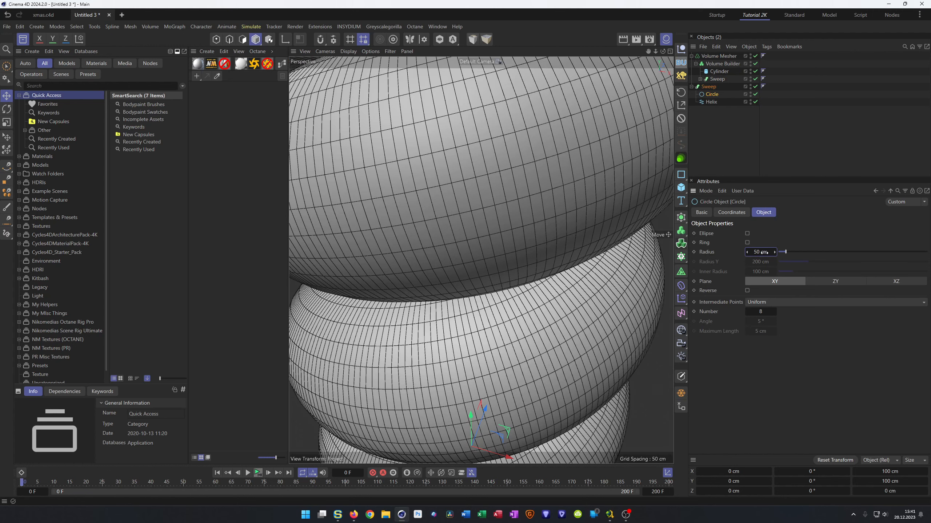
{"action": "double_click", "coordinate": [757, 252]}
{"action": "type", "text": "20"}
{"action": "key", "text": "Return"}
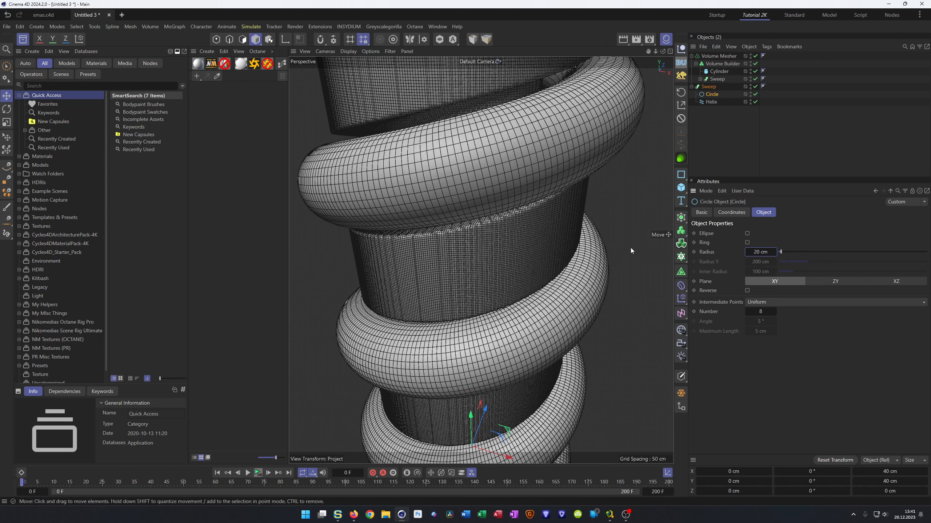
Step: Reduce the Circle profile's radius to 12 cm
{"action": "left_click", "coordinate": [692, 86]}
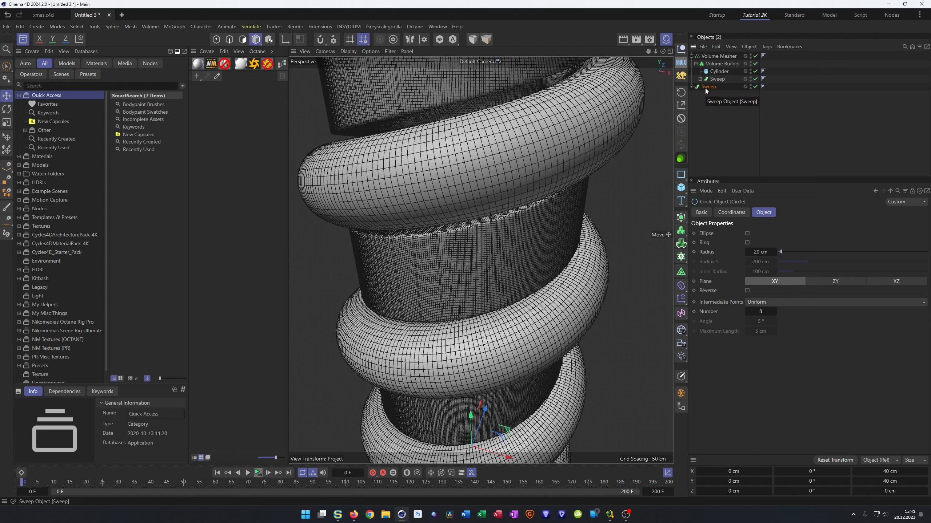
{"action": "left_click", "coordinate": [692, 87]}
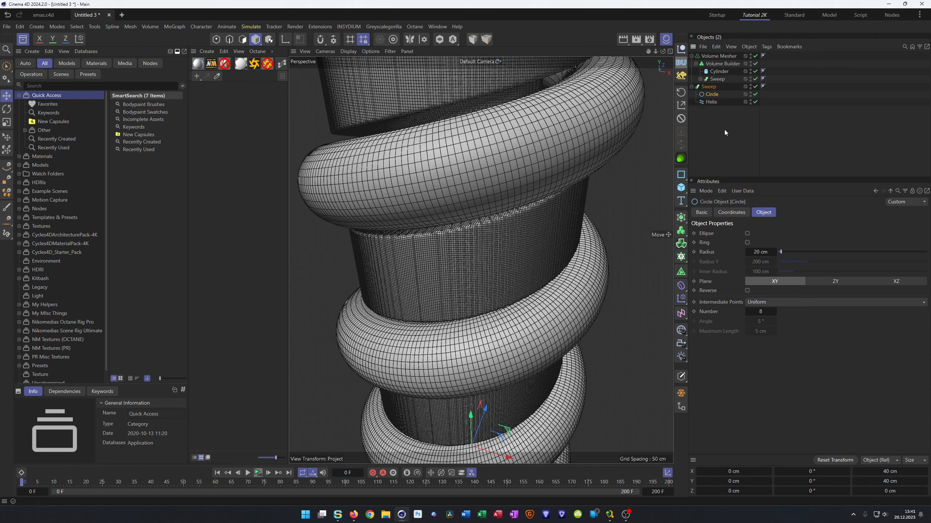
{"action": "left_click_drag", "start_coordinate": [757, 252], "coordinate": [752, 252]}
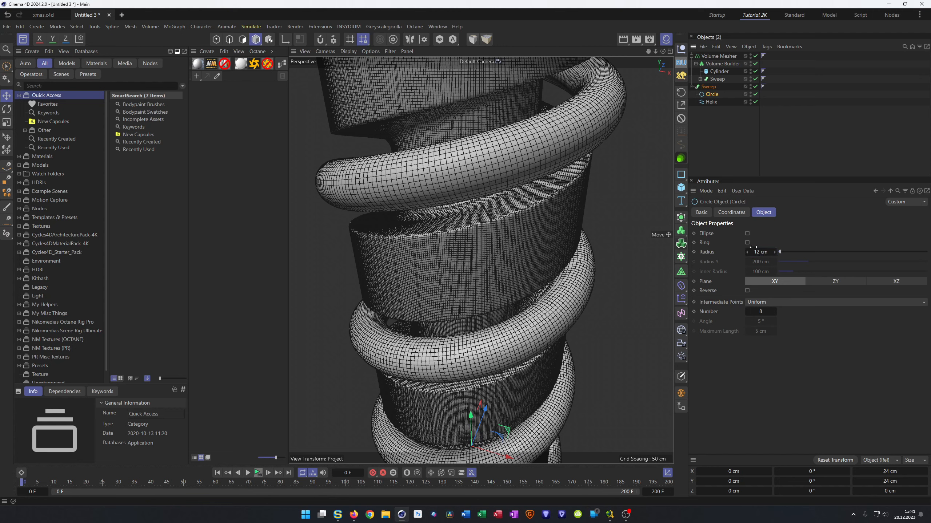
Step: Set the duplicated Sweep's Helix start and end radius to 57 cm and lower it to about -22.6 cm in Y
{"action": "left_click", "coordinate": [725, 102]}
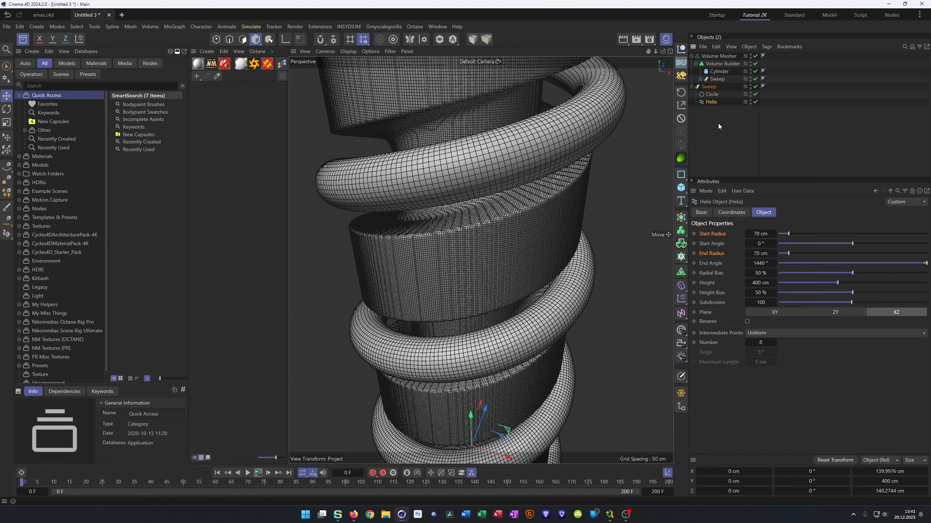
{"action": "left_click_drag", "start_coordinate": [763, 234], "coordinate": [756, 234]}
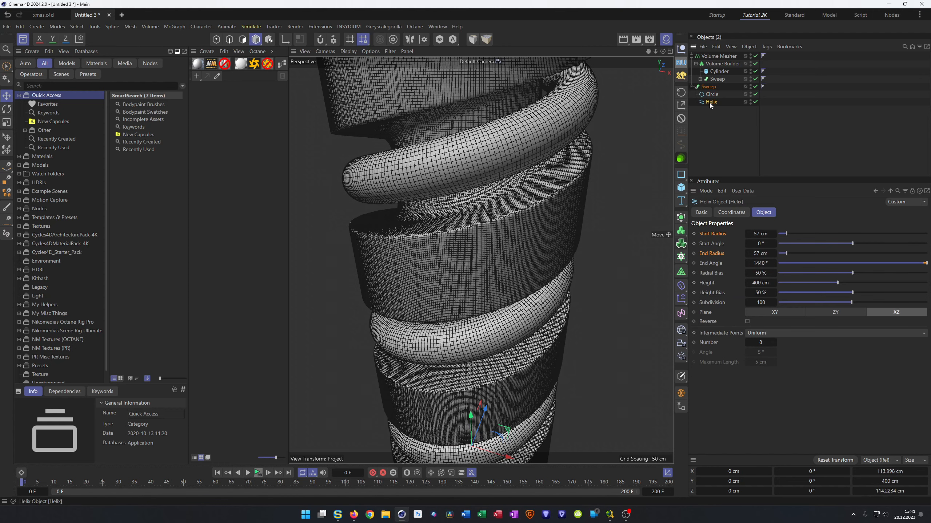
{"action": "key", "text": "e"}
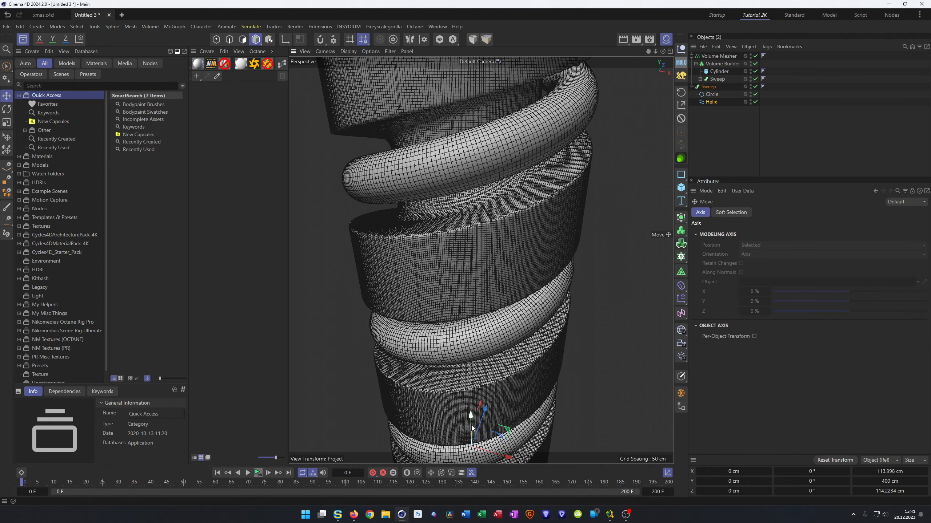
{"action": "left_click_drag", "start_coordinate": [481, 425], "coordinate": [465, 441], "text": "alt"}
Step: Place the Circle-profile Sweep inside the Volume Builder below the other Sweep and set its mode to Subtract
{"action": "left_click", "coordinate": [691, 87]}
{"action": "left_click_drag", "start_coordinate": [706, 88], "coordinate": [718, 83]}
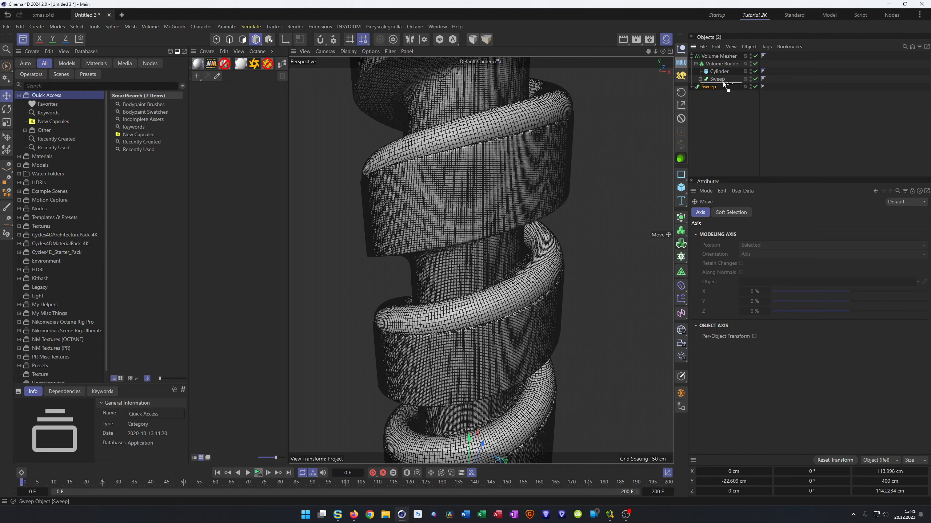
{"action": "left_click", "coordinate": [719, 63]}
{"action": "left_click", "coordinate": [748, 270]}
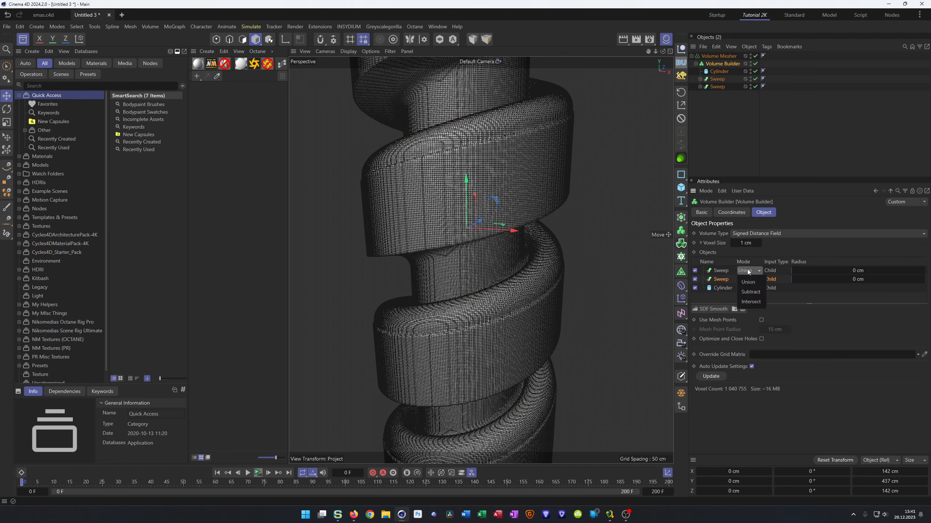
{"action": "left_click", "coordinate": [750, 292]}
Step: Adjust the second Sweep's Helix start and end radius to 54 cm so the round cut sits inside the ledge edge
{"action": "mouse_move", "coordinate": [532, 276]}
{"action": "left_mouse_down", "text": "alt"}
{"action": "mouse_move", "coordinate": [559, 290]}
{"action": "mouse_move", "coordinate": [583, 274]}
{"action": "mouse_move", "coordinate": [533, 272]}
{"action": "mouse_move", "coordinate": [534, 283]}
{"action": "left_mouse_up", "text": "alt"}
{"action": "scroll", "coordinate": [531, 272], "scroll_direction": "up", "scroll_amount": 4}
{"action": "left_click", "coordinate": [700, 87]}
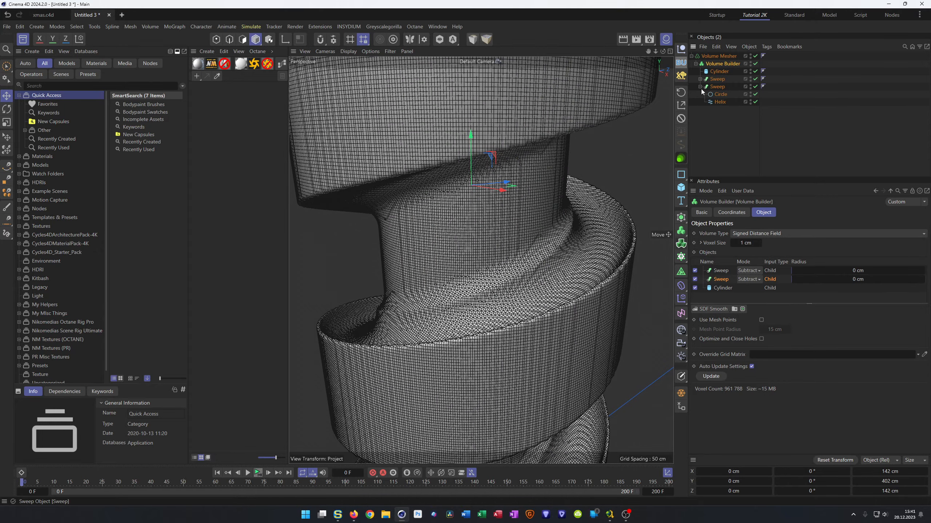
{"action": "left_click", "coordinate": [718, 102]}
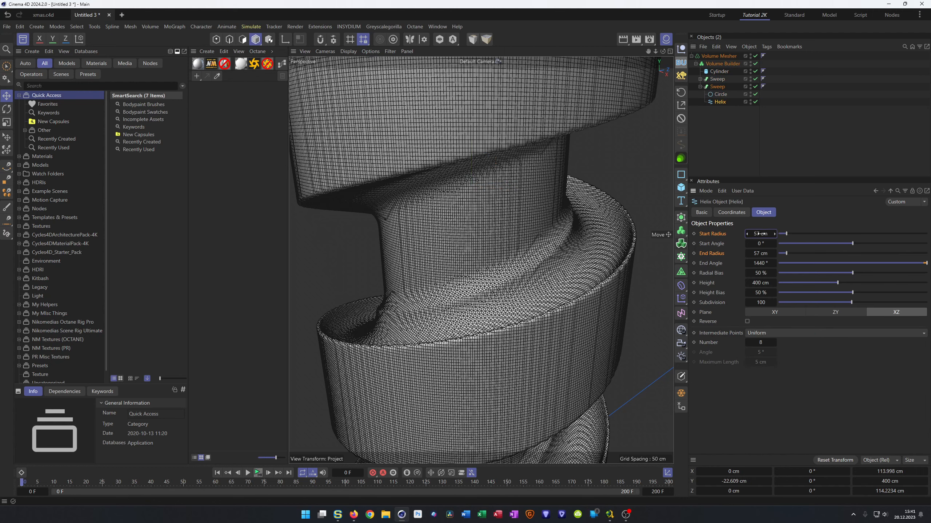
{"action": "scroll", "coordinate": [760, 233], "scroll_direction": "down", "scroll_amount": 2}
{"action": "scroll", "coordinate": [760, 234], "scroll_direction": "down", "scroll_amount": 1}
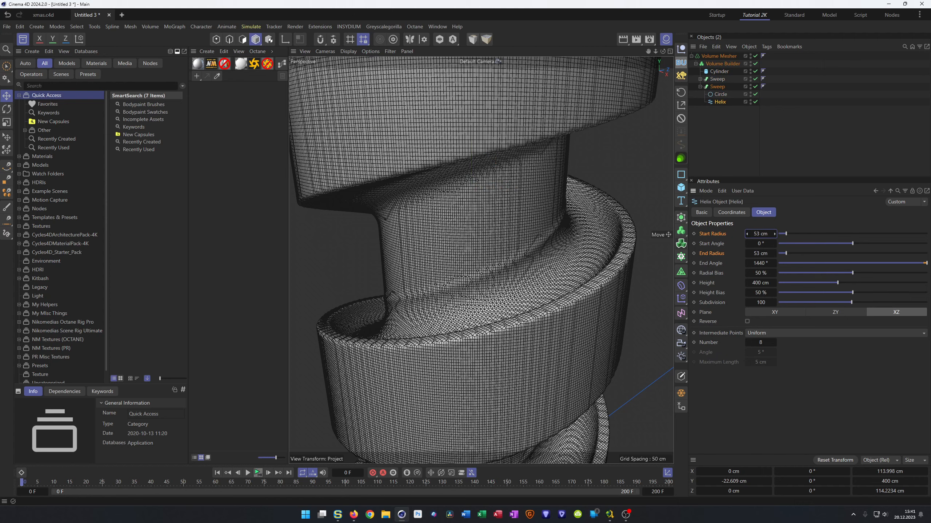
{"action": "scroll", "coordinate": [759, 233], "scroll_direction": "up", "scroll_amount": 3}
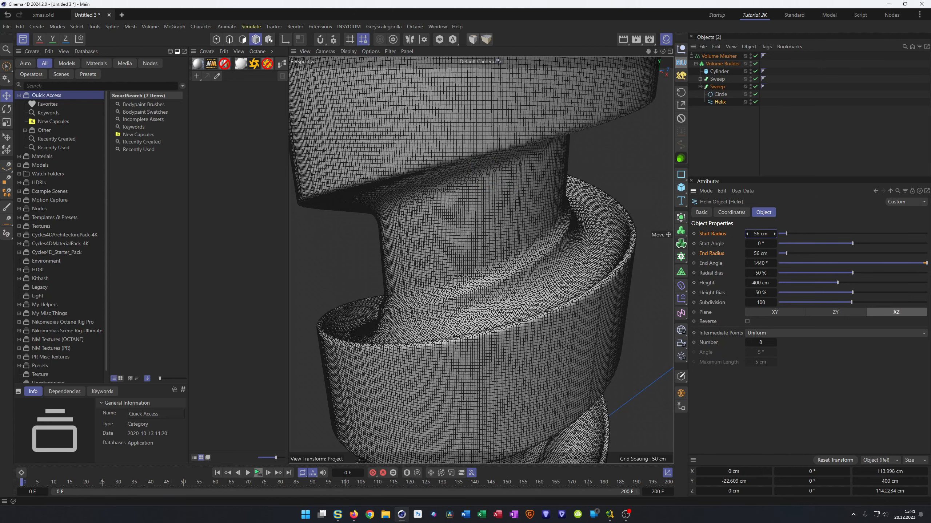
{"action": "scroll", "coordinate": [760, 233], "scroll_direction": "up", "scroll_amount": 3}
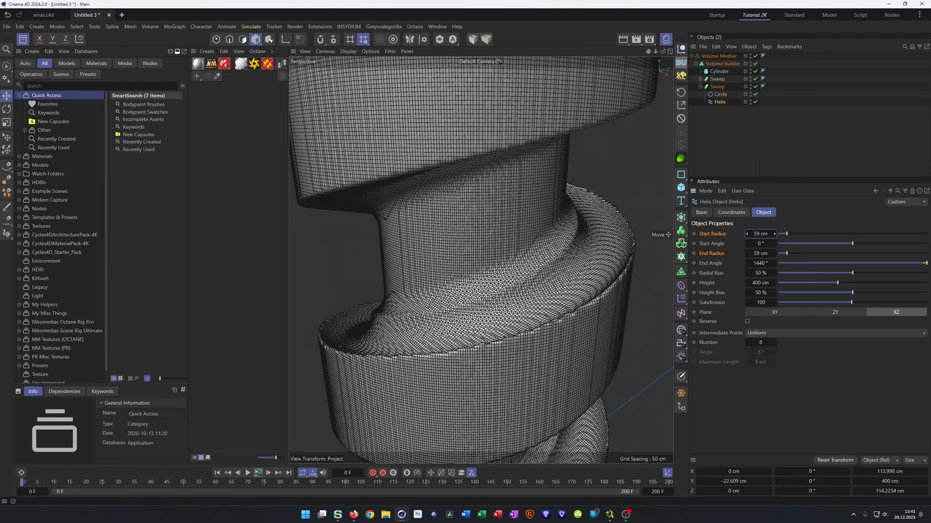
{"action": "scroll", "coordinate": [760, 233], "scroll_direction": "down", "scroll_amount": 5}
{"action": "left_click_drag", "start_coordinate": [522, 299], "coordinate": [660, 287], "text": "alt"}
{"action": "left_click", "coordinate": [721, 215]}
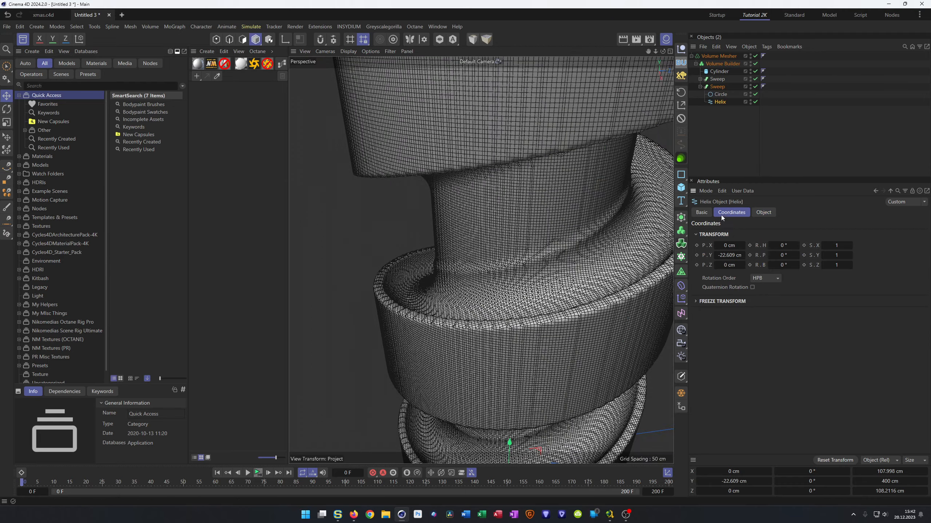
Step: Add an SDF Smooth filter to the Volume Builder's object list
{"action": "left_click", "coordinate": [722, 63]}
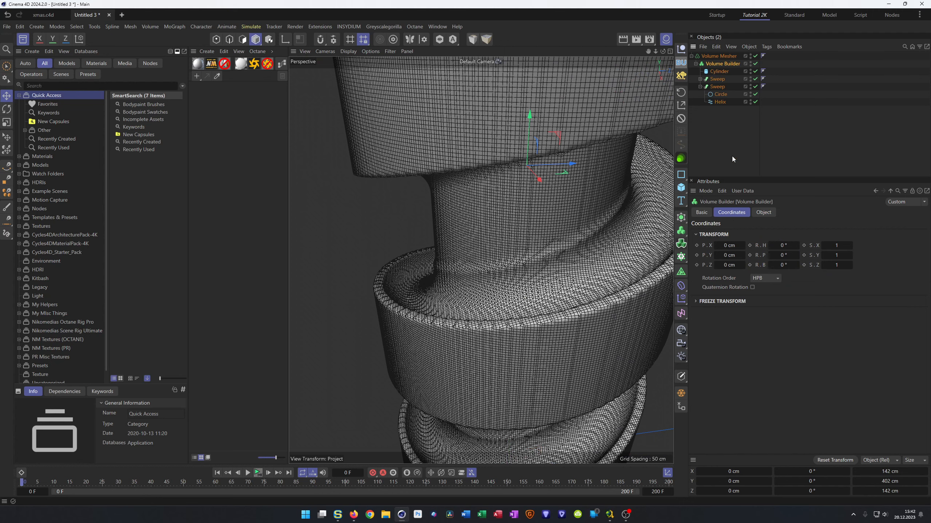
{"action": "left_click", "coordinate": [761, 213]}
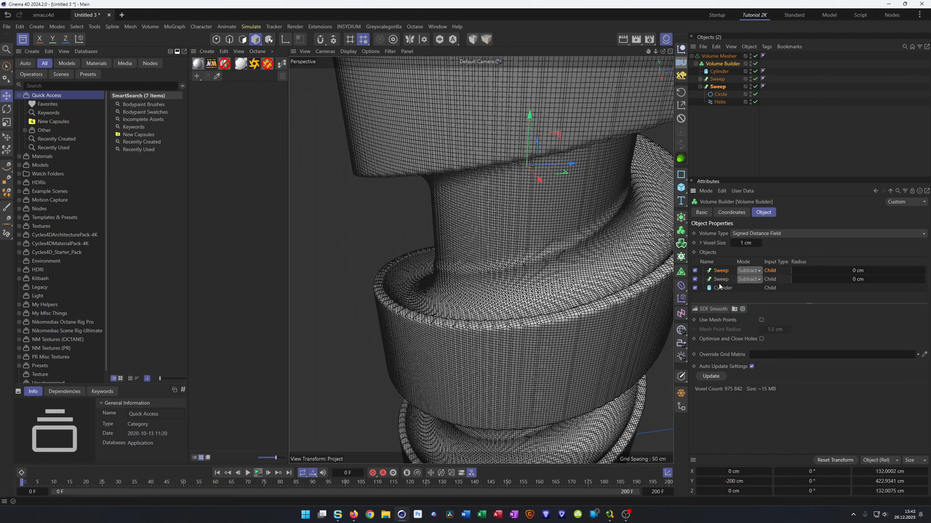
{"action": "left_click", "coordinate": [706, 311]}
{"action": "left_click_drag", "start_coordinate": [490, 311], "coordinate": [426, 336], "text": "alt"}
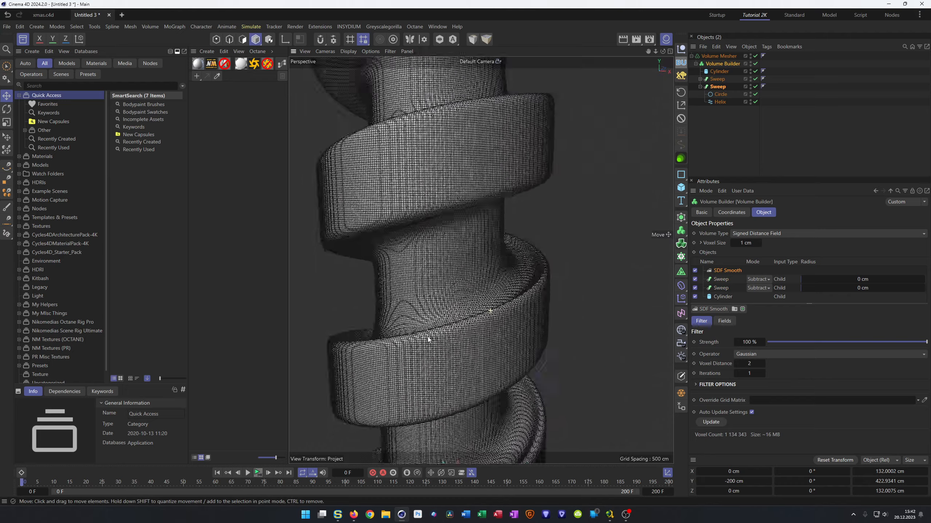
Step: Display the column shaded without wireframe lines and examine the smoothed groove and ledge edges
{"action": "scroll", "coordinate": [434, 336], "scroll_direction": "down", "scroll_amount": 5}
{"action": "mouse_move", "coordinate": [480, 259]}
{"action": "left_mouse_down", "text": "alt"}
{"action": "mouse_move", "coordinate": [461, 288]}
{"action": "mouse_move", "coordinate": [467, 323]}
{"action": "mouse_move", "coordinate": [480, 325]}
{"action": "mouse_move", "coordinate": [496, 353]}
{"action": "mouse_move", "coordinate": [473, 297]}
{"action": "left_mouse_up", "text": "alt"}
{"action": "key", "text": "m"}
{"action": "key", "text": "b"}
{"action": "right_click_drag", "start_coordinate": [473, 297], "coordinate": [497, 277], "text": "alt"}
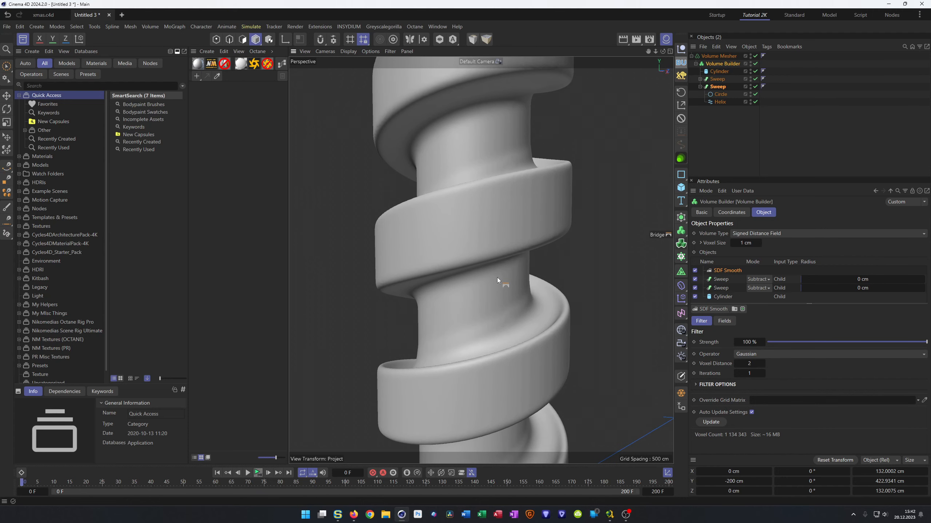
{"action": "middle_click_drag", "start_coordinate": [498, 278], "coordinate": [498, 246], "text": "alt"}
{"action": "right_click_drag", "start_coordinate": [474, 279], "coordinate": [485, 272], "text": "alt"}
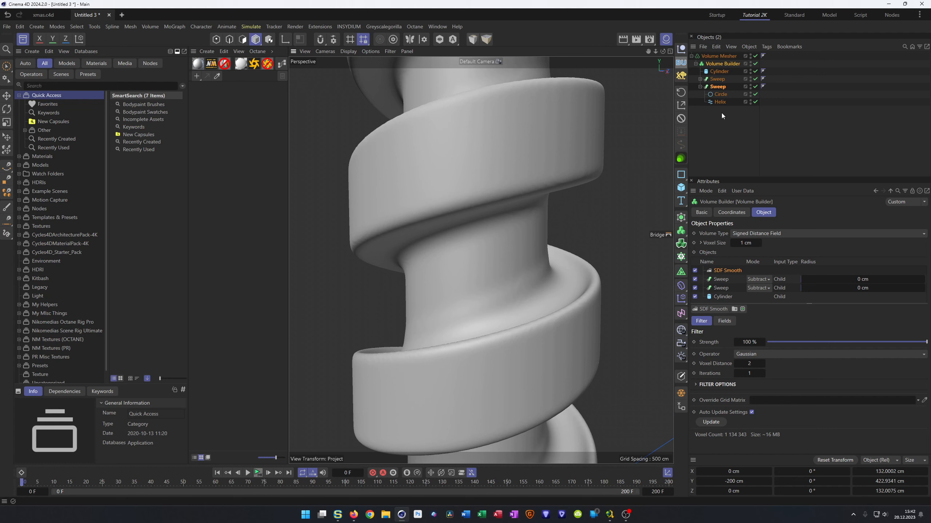
Step: Set the Volume Builder's voxel size to 0.5 cm and inspect the finer surface
{"action": "left_click", "coordinate": [745, 243]}
{"action": "type", "text": "0.5"}
{"action": "key", "text": "Return"}
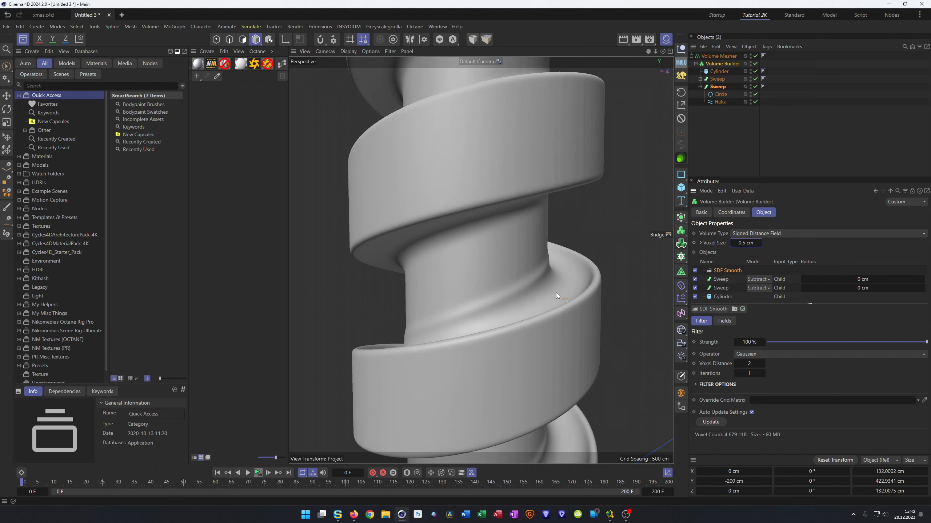
{"action": "scroll", "coordinate": [513, 281], "scroll_direction": "up", "scroll_amount": 4}
{"action": "left_click_drag", "start_coordinate": [513, 277], "coordinate": [495, 311], "text": "alt"}
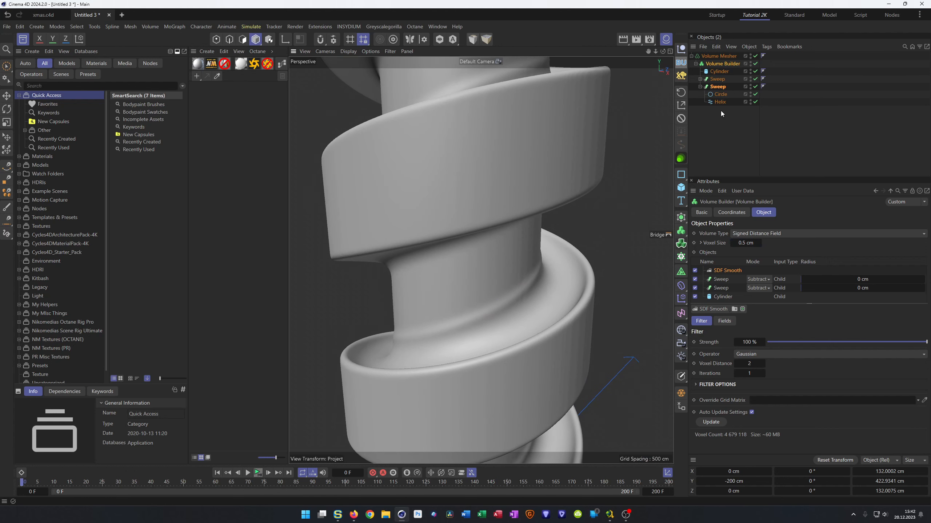
Step: Increase the second Sweep's Circle radius to 14 cm and check the widened channel along the column
{"action": "left_click", "coordinate": [719, 94]}
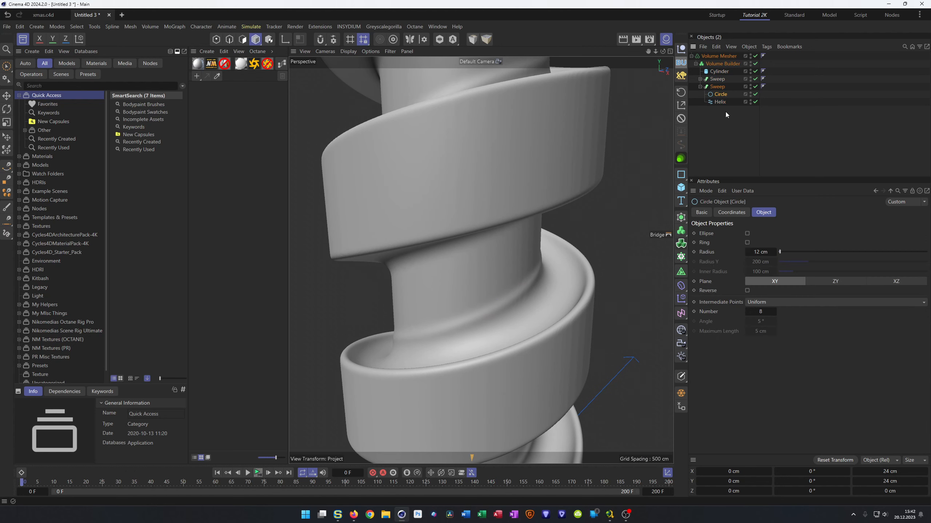
{"action": "left_click", "coordinate": [773, 252]}
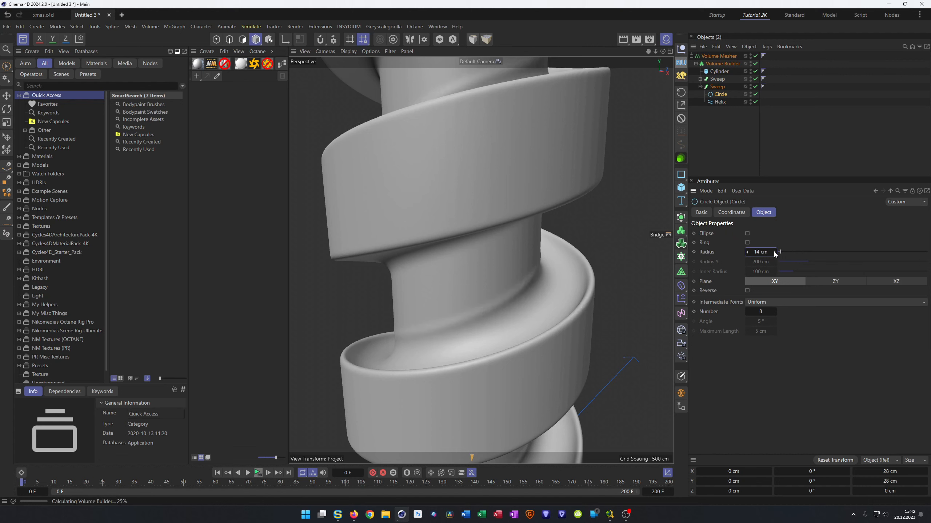
{"action": "left_click", "coordinate": [773, 252]}
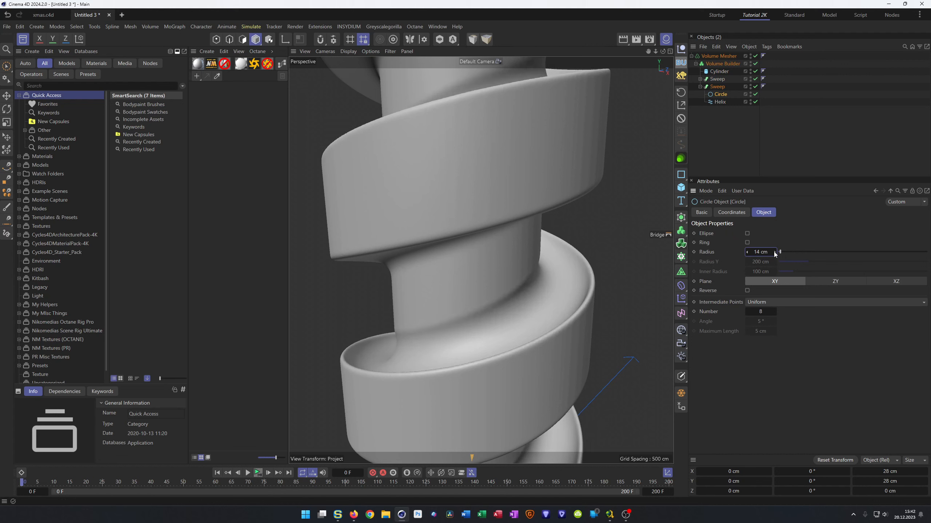
{"action": "scroll", "coordinate": [559, 310], "scroll_direction": "down", "scroll_amount": 5}
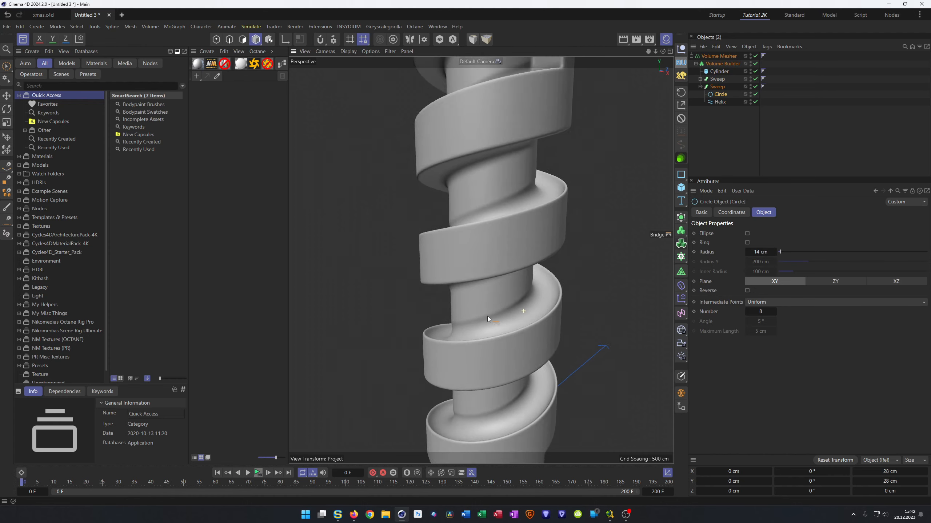
{"action": "scroll", "coordinate": [505, 317], "scroll_direction": "up", "scroll_amount": 2}
{"action": "middle_click_drag", "start_coordinate": [524, 300], "coordinate": [504, 365], "text": "alt"}
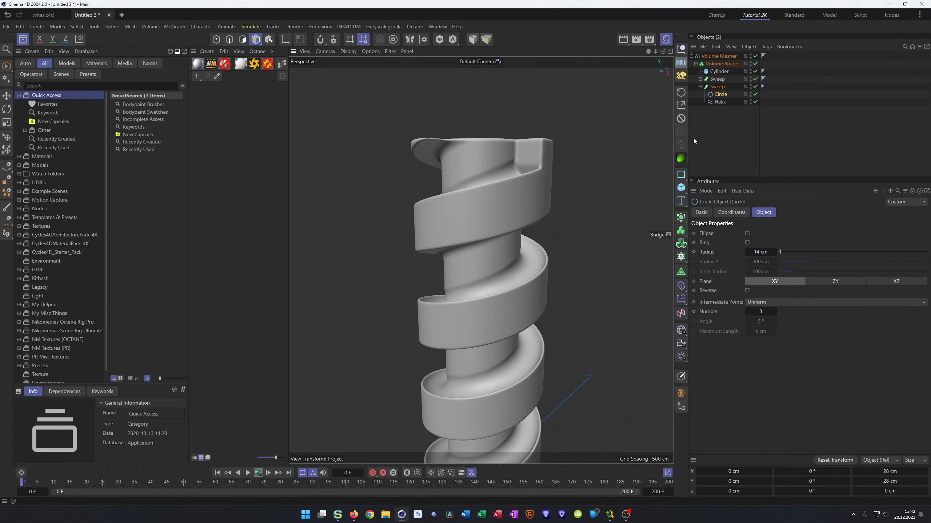
Step: Display the column shaded with wireframe lines to check its mesh density
{"action": "key", "text": "n"}
{"action": "key", "text": "b"}
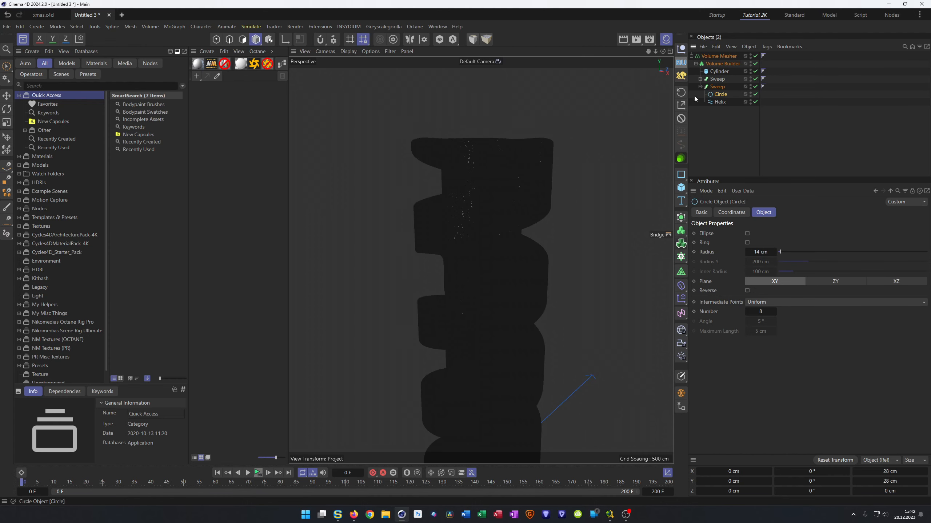
{"action": "right_click", "coordinate": [506, 204]}
{"action": "left_click", "coordinate": [517, 203]}
{"action": "mouse_move", "coordinate": [485, 210]}
{"action": "right_mouse_down", "text": "alt"}
{"action": "mouse_move", "coordinate": [521, 200]}
{"action": "mouse_move", "coordinate": [474, 218]}
{"action": "mouse_move", "coordinate": [490, 203]}
{"action": "right_mouse_up", "text": "alt"}
{"action": "left_click_drag", "start_coordinate": [490, 201], "coordinate": [486, 200], "text": "alt"}
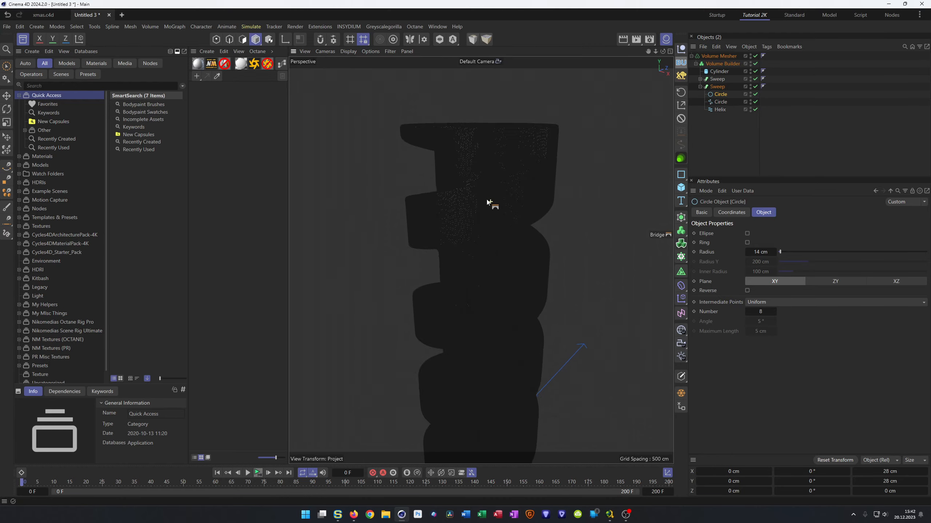
Step: Set the Volume Mesher's Adaptive value to 0.4 % to thin out the mesh
{"action": "left_click", "coordinate": [718, 55]}
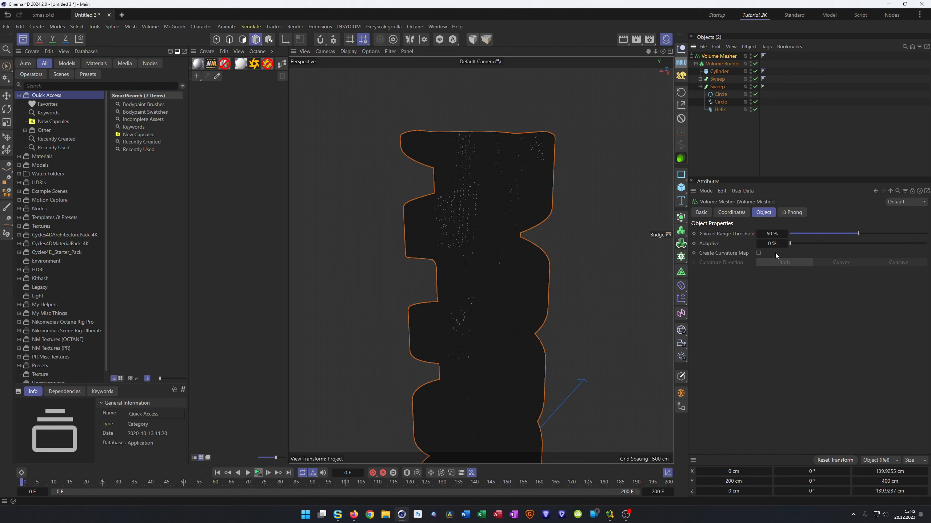
{"action": "left_click", "coordinate": [785, 245]}
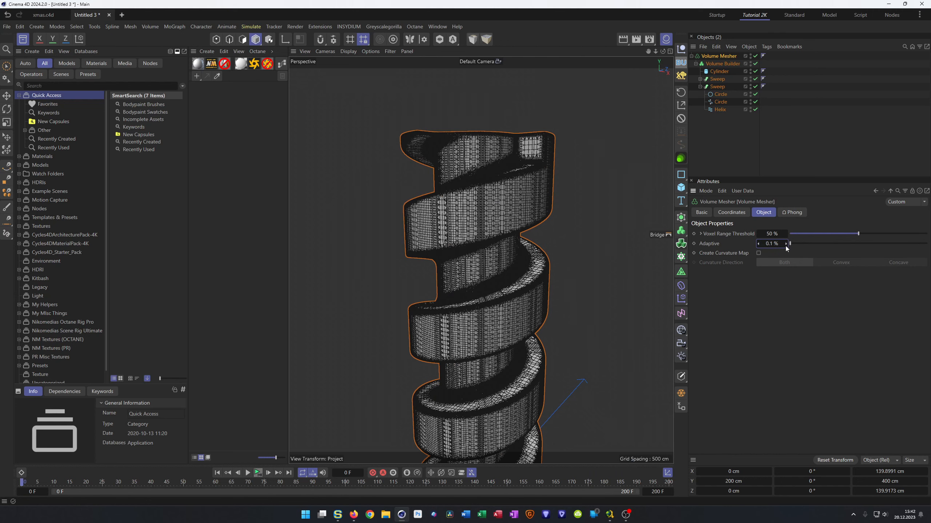
{"action": "left_click", "coordinate": [785, 245]}
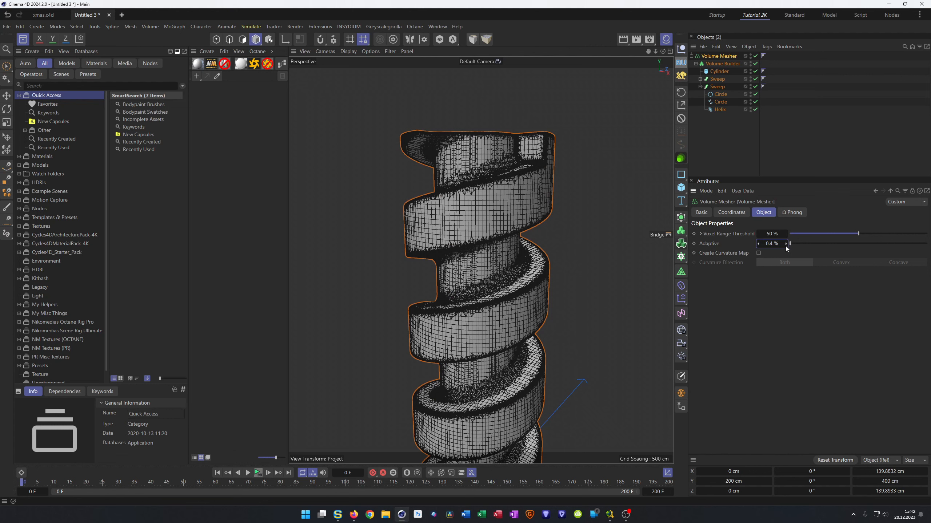
Step: Set the Volume Mesher's Adaptive value to 0.5 % and wrap it in a Remesh generator with a mesh density of 10 %
{"action": "left_click", "coordinate": [785, 245]}
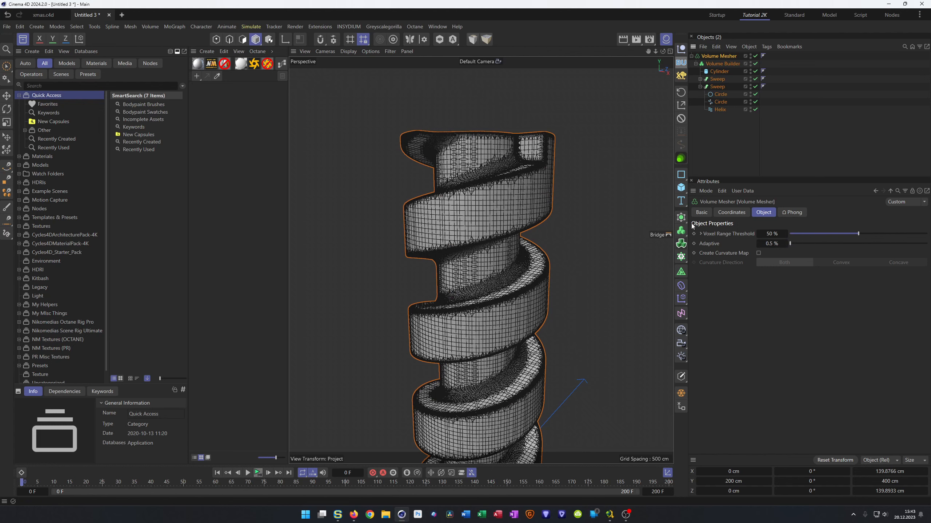
{"action": "left_click", "coordinate": [681, 272]}
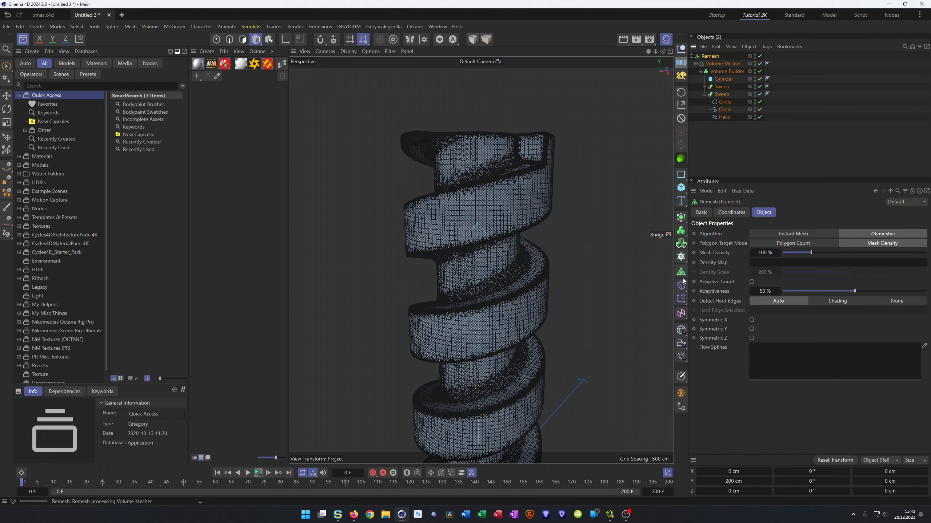
{"action": "left_click", "coordinate": [764, 253]}
{"action": "type", "text": "10"}
{"action": "key", "text": "Return"}
{"action": "scroll", "coordinate": [464, 315], "scroll_direction": "down", "scroll_amount": 4}
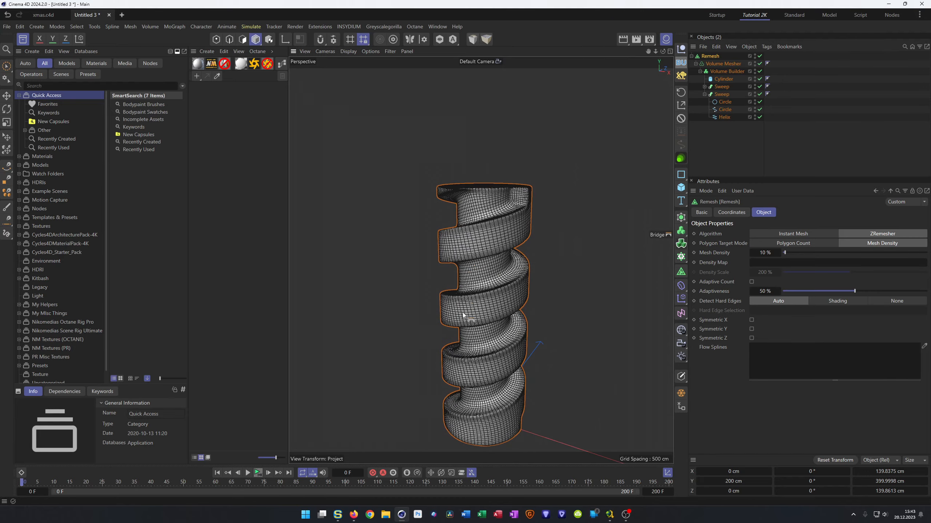
{"action": "scroll", "coordinate": [463, 313], "scroll_direction": "up", "scroll_amount": 4}
{"action": "left_click_drag", "start_coordinate": [510, 316], "coordinate": [464, 317], "text": "alt"}
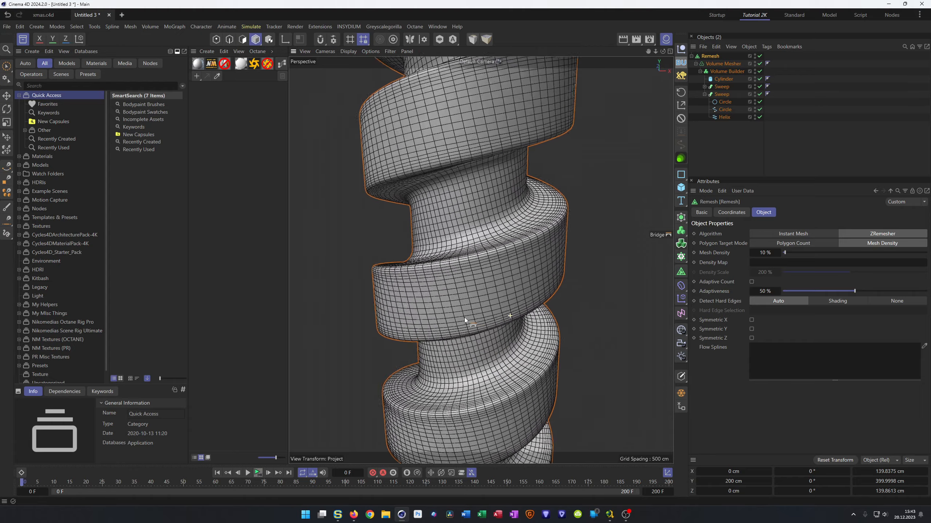
{"action": "scroll", "coordinate": [464, 317], "scroll_direction": "up", "scroll_amount": 6}
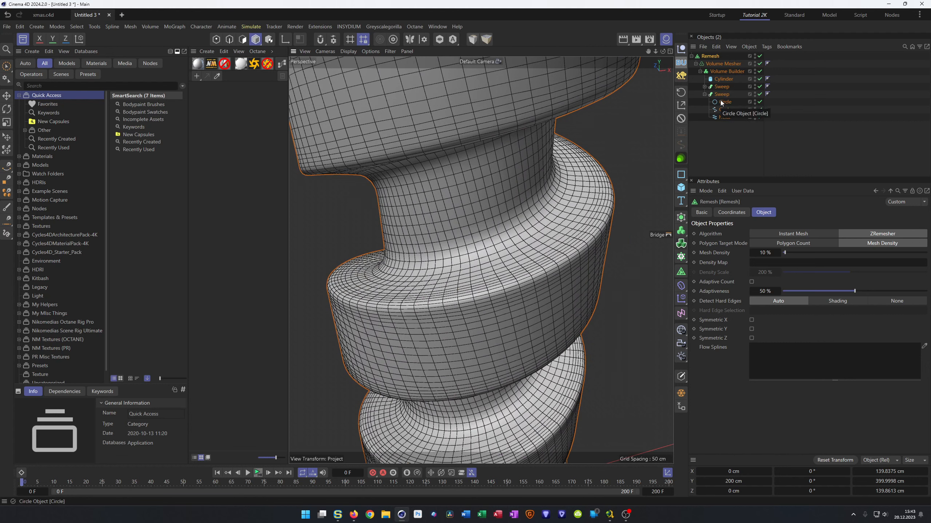
Step: Delete the extra Circle spline from the second Sweep and inspect the reshaped channel along the column
{"action": "left_click", "coordinate": [723, 118]}
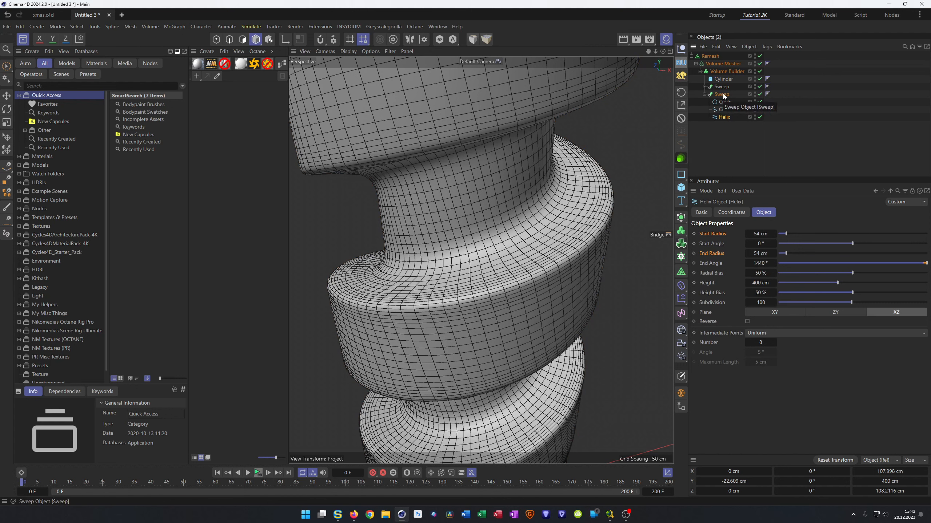
{"action": "left_click", "coordinate": [704, 87]}
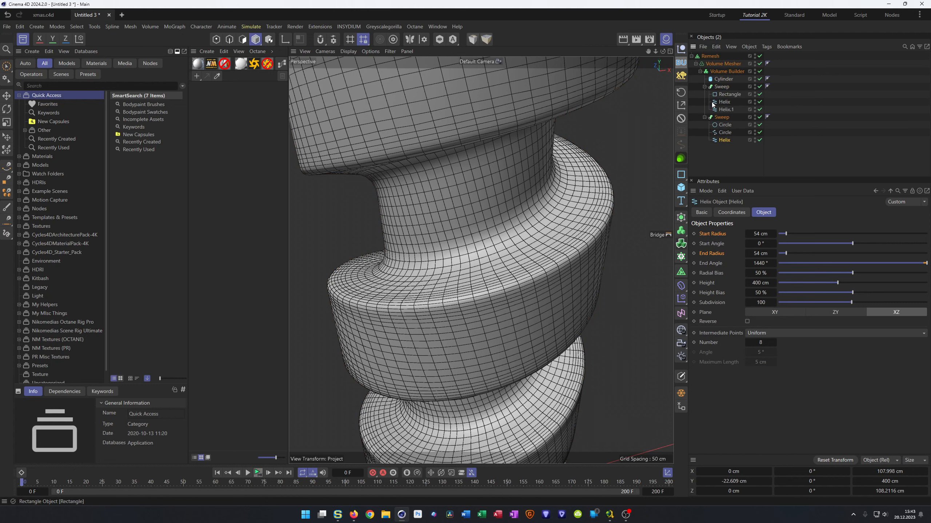
{"action": "left_click", "coordinate": [729, 137]}
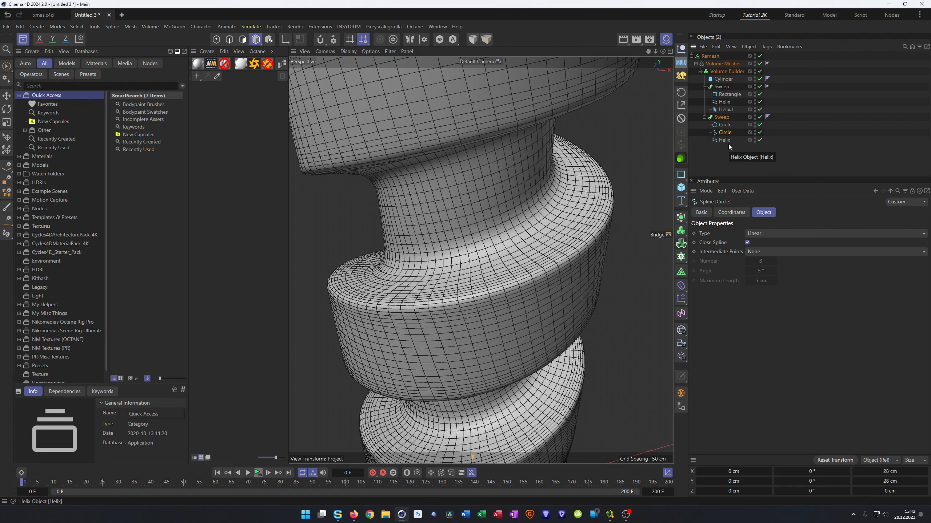
{"action": "key", "text": "Delete"}
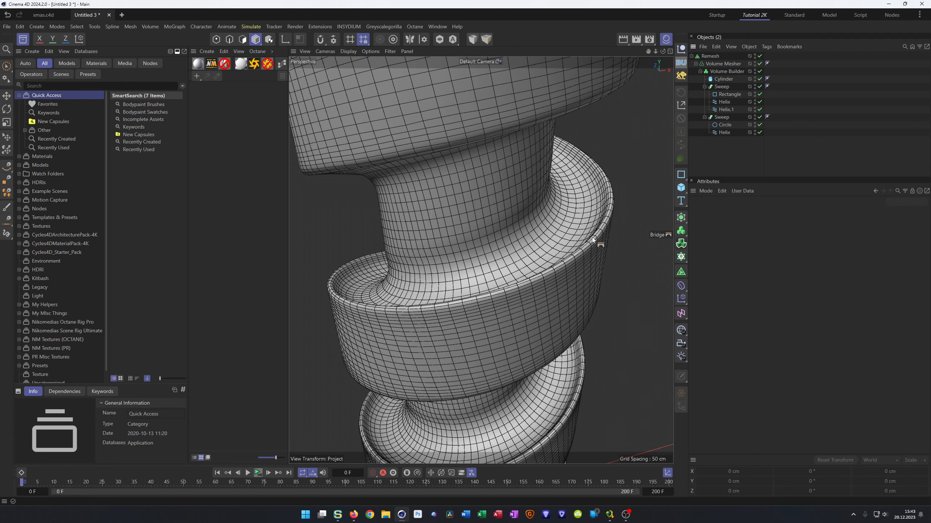
{"action": "left_click_drag", "start_coordinate": [465, 272], "coordinate": [475, 303], "text": "alt"}
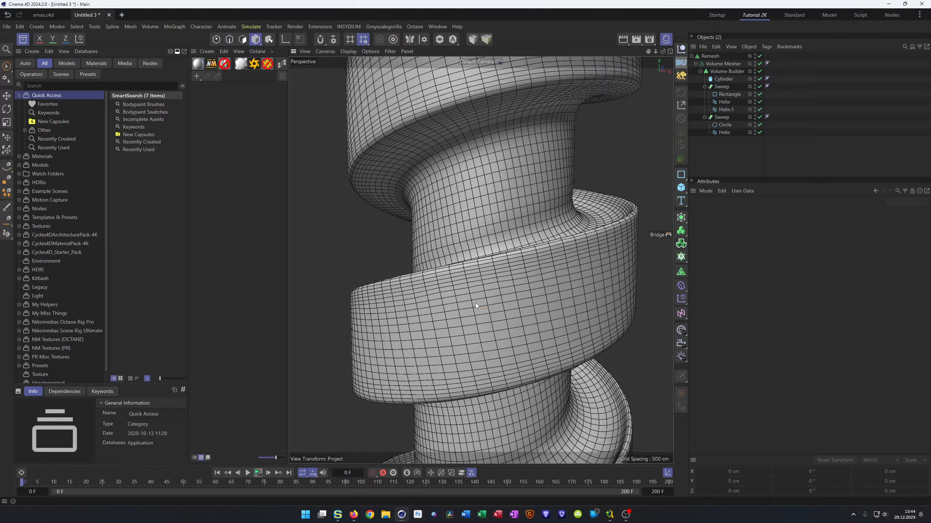
{"action": "right_click_drag", "start_coordinate": [475, 303], "coordinate": [412, 311], "text": "alt"}
{"action": "left_click_drag", "start_coordinate": [472, 316], "coordinate": [474, 303], "text": "alt"}
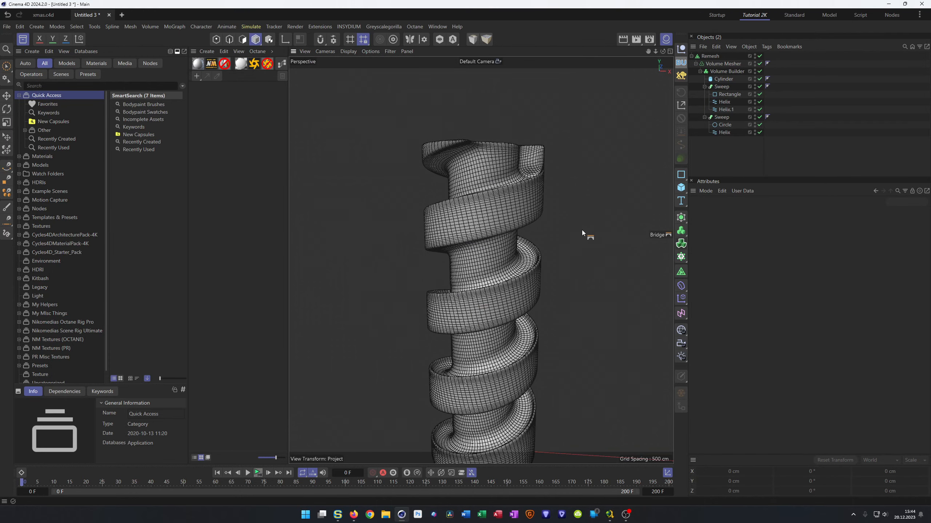
Step: Disable the Remesh, Volume Mesher, Volume Builder, Cylinder and first Sweep, and switch to the xmas.c4d scene to view its spiral column
{"action": "left_click_drag", "start_coordinate": [759, 56], "coordinate": [759, 86]}
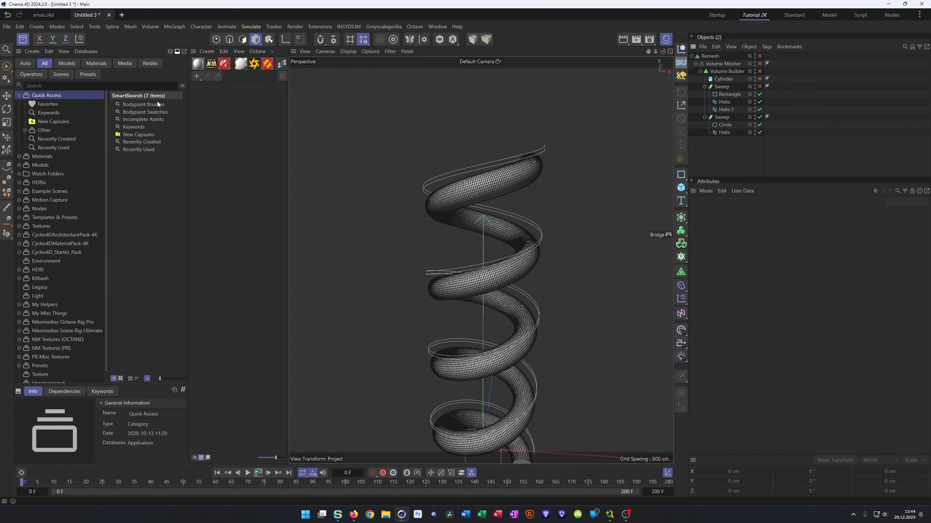
{"action": "key", "text": "v"}
{"action": "left_click", "coordinate": [361, 183]}
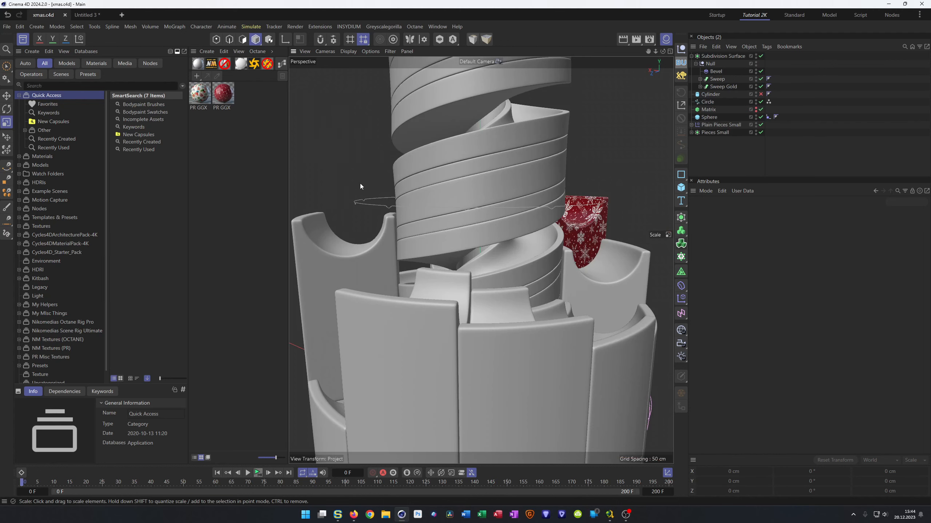
{"action": "scroll", "coordinate": [506, 274], "scroll_direction": "down", "scroll_amount": 5}
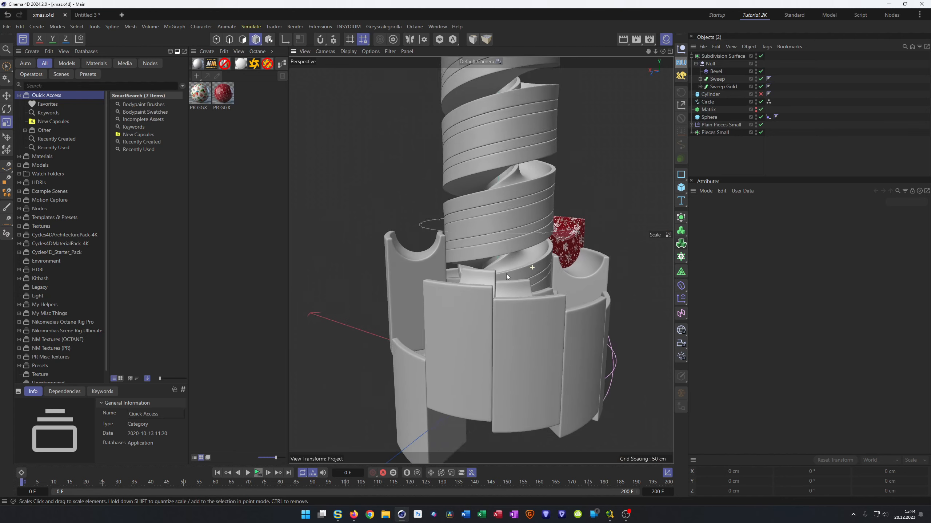
{"action": "scroll", "coordinate": [530, 201], "scroll_direction": "up", "scroll_amount": 5}
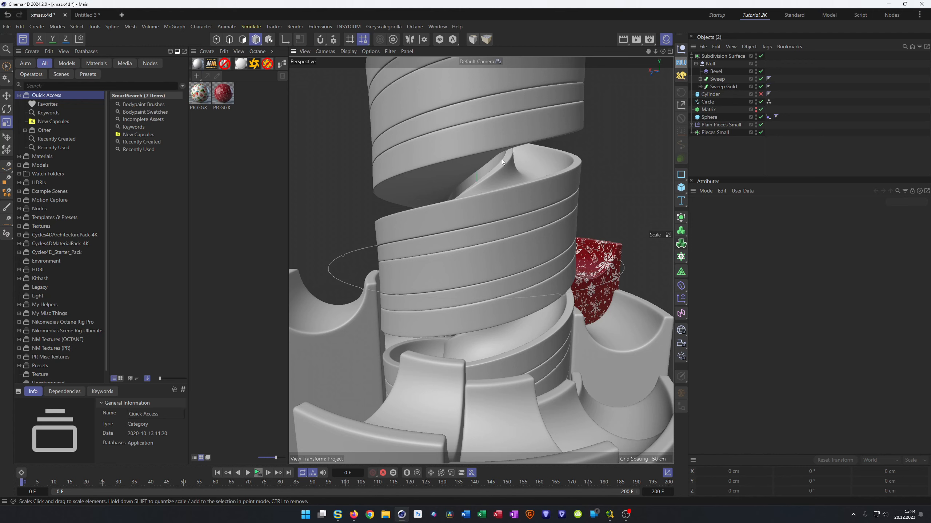
{"action": "right_click_drag", "start_coordinate": [493, 159], "coordinate": [466, 184], "text": "alt"}
{"action": "middle_click_drag", "start_coordinate": [474, 196], "coordinate": [504, 275], "text": "alt"}
{"action": "left_click_drag", "start_coordinate": [526, 265], "coordinate": [516, 266], "text": "alt"}
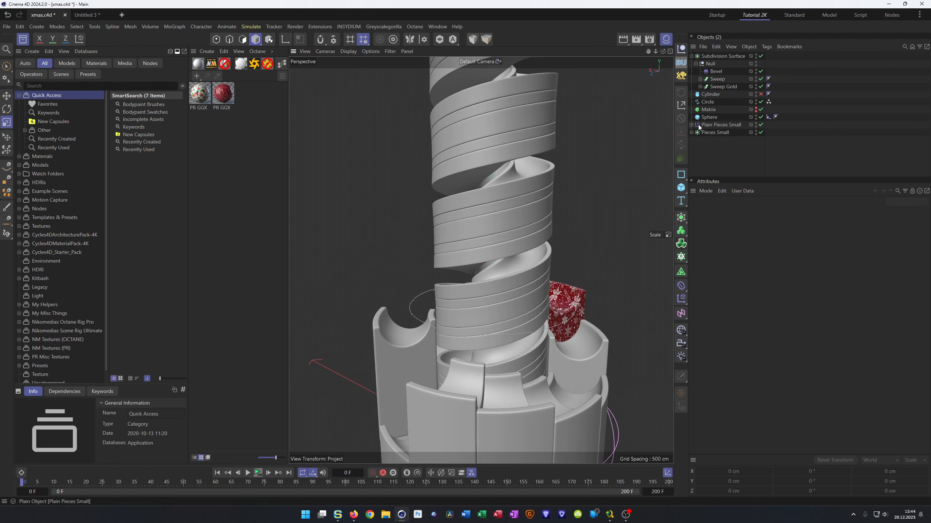
Step: Copy the Helix out of the Sweep to the top level of the scene and collapse the Subdivision Surface hierarchy
{"action": "left_click", "coordinate": [699, 79]}
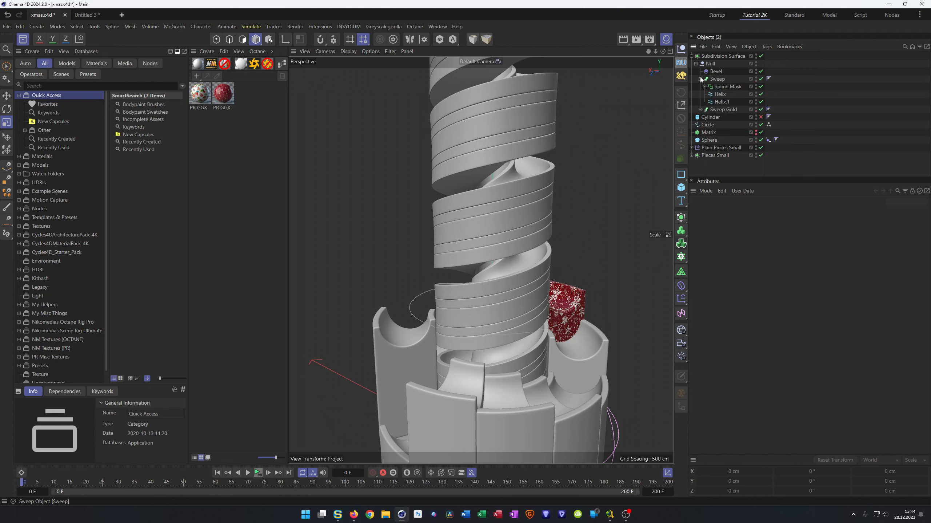
{"action": "left_click", "coordinate": [721, 95]}
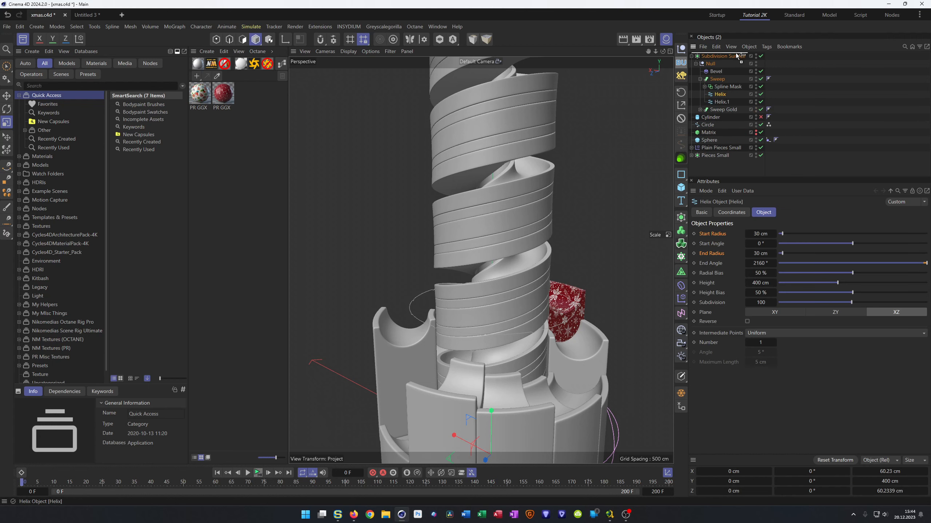
{"action": "key", "text": "ctrl+v"}
{"action": "left_click", "coordinate": [692, 63]}
Step: Raise the copied Helix about 27 cm in Y and check its path within the column's channel
{"action": "middle_click_drag", "start_coordinate": [541, 166], "coordinate": [525, 224], "text": "alt"}
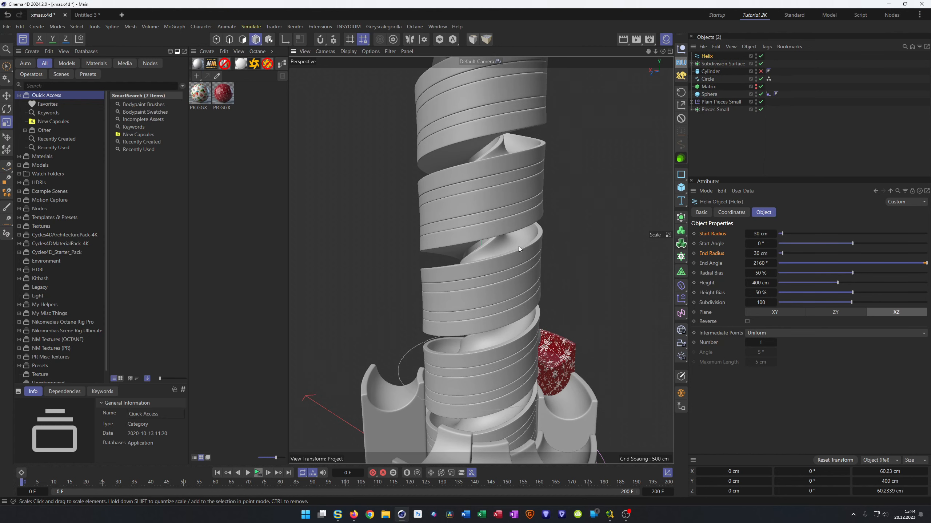
{"action": "key", "text": "e"}
{"action": "scroll", "coordinate": [452, 412], "scroll_direction": "down", "scroll_amount": 8}
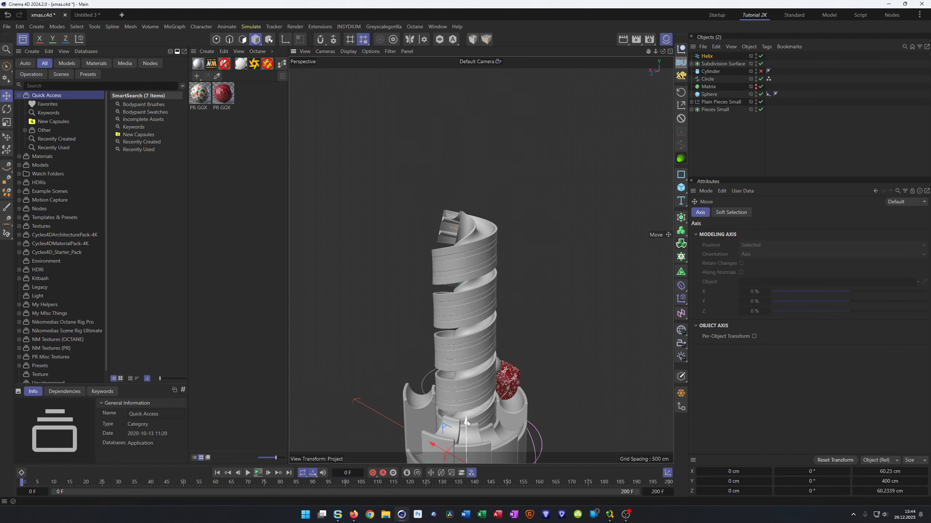
{"action": "left_click_drag", "start_coordinate": [467, 423], "coordinate": [470, 409]}
{"action": "scroll", "coordinate": [497, 228], "scroll_direction": "up", "scroll_amount": 5}
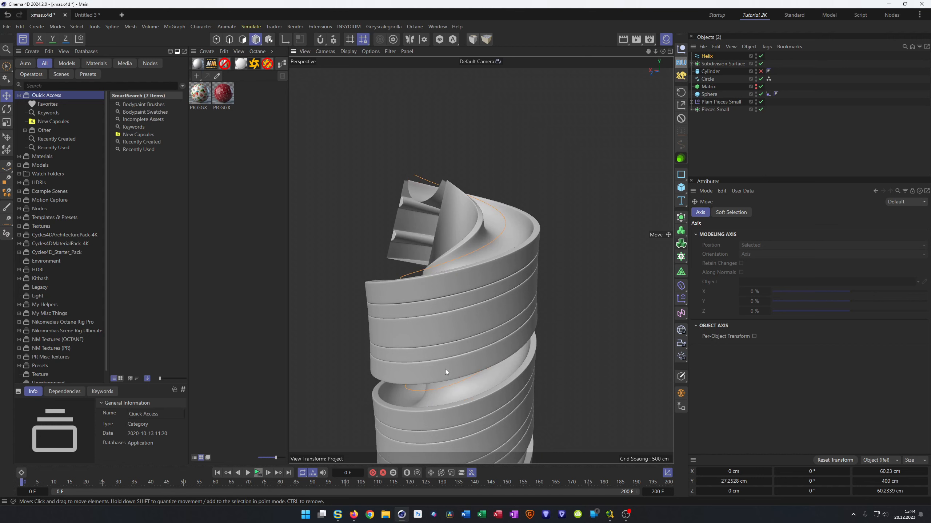
{"action": "middle_click_drag", "start_coordinate": [446, 370], "coordinate": [430, 333], "text": "alt"}
{"action": "mouse_move", "coordinate": [429, 333]}
{"action": "left_mouse_down", "text": "alt"}
{"action": "mouse_move", "coordinate": [423, 344]}
{"action": "mouse_move", "coordinate": [424, 323]}
{"action": "left_mouse_up", "text": "alt"}
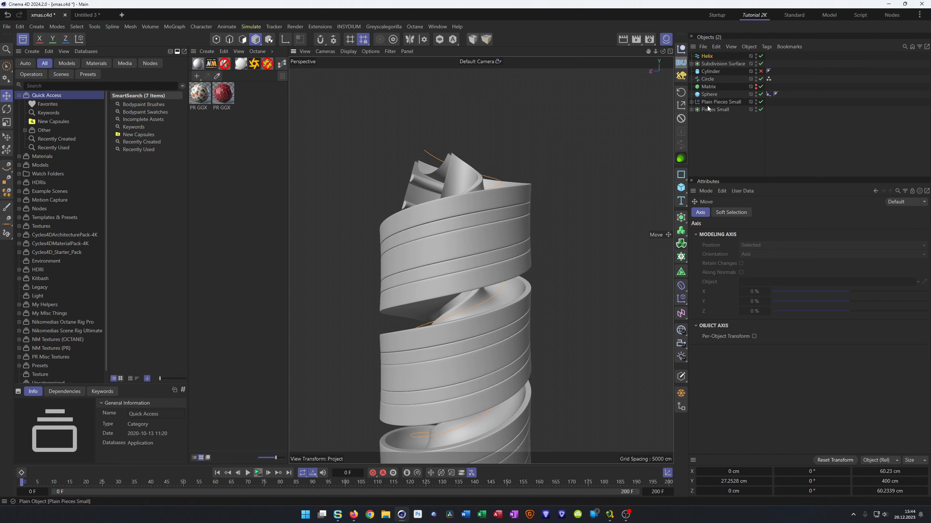
{"action": "scroll", "coordinate": [486, 284], "scroll_direction": "up", "scroll_amount": 1}
{"action": "scroll", "coordinate": [485, 284], "scroll_direction": "up", "scroll_amount": 3}
{"action": "left_click_drag", "start_coordinate": [485, 284], "coordinate": [448, 250], "text": "alt"}
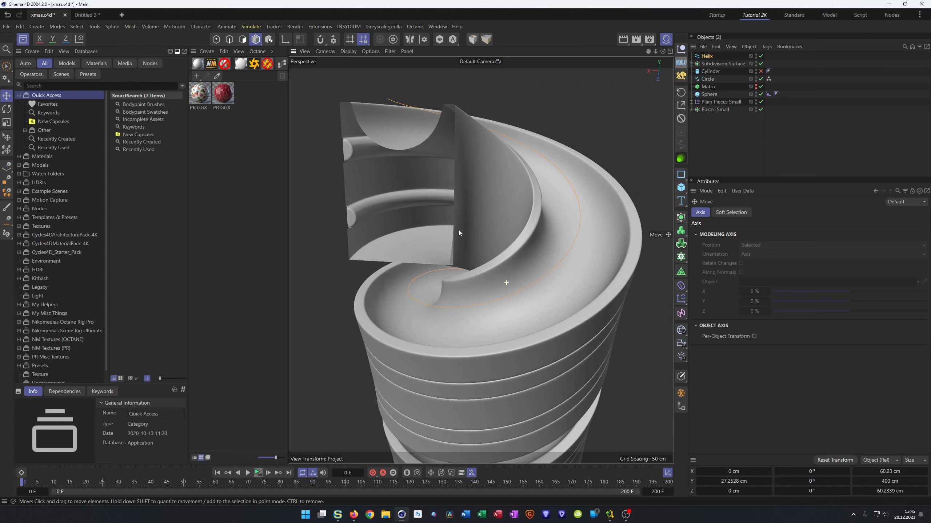
{"action": "right_click_drag", "start_coordinate": [448, 251], "coordinate": [431, 250], "text": "alt"}
{"action": "middle_click_drag", "start_coordinate": [430, 250], "coordinate": [429, 219], "text": "alt"}
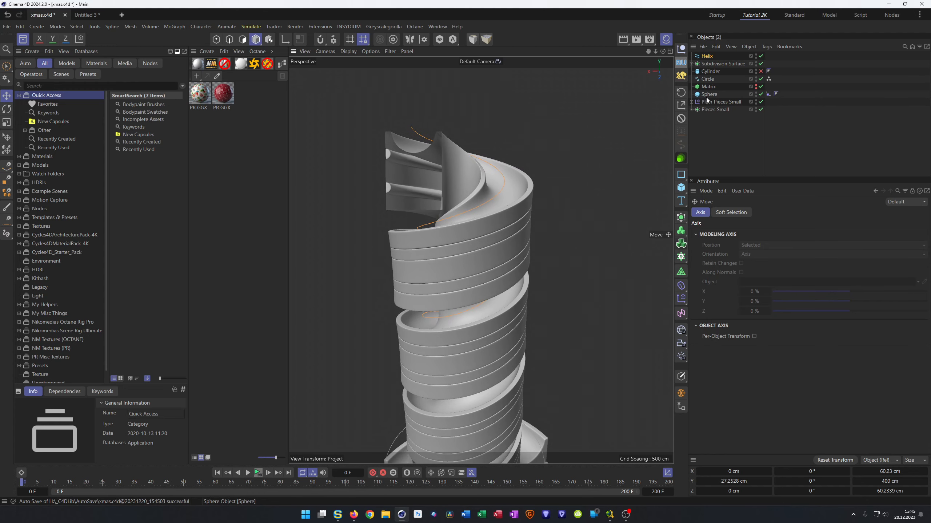
Step: Duplicate the Sphere beneath the Helix and set the copy's Align to Spline path to the Helix
{"action": "left_click", "coordinate": [701, 95]}
{"action": "left_click_drag", "start_coordinate": [701, 96], "coordinate": [704, 59]}
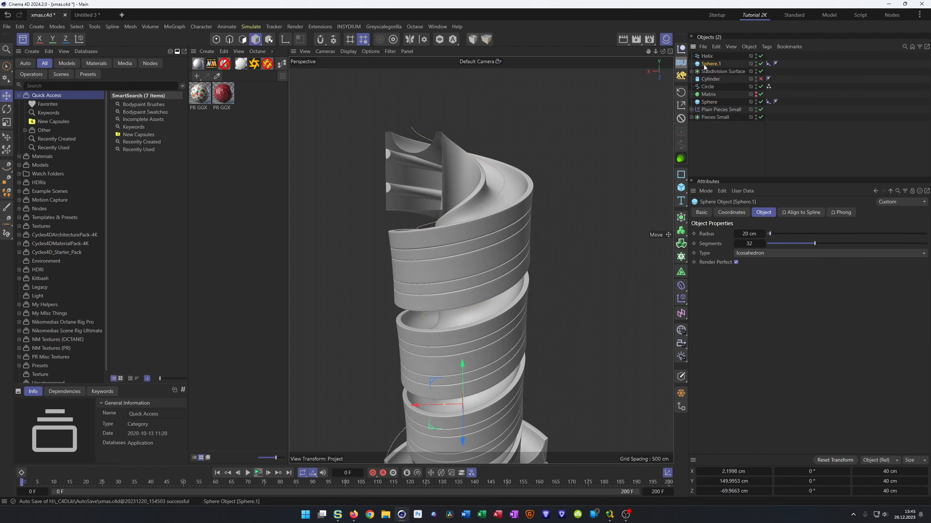
{"action": "left_click", "coordinate": [768, 63]}
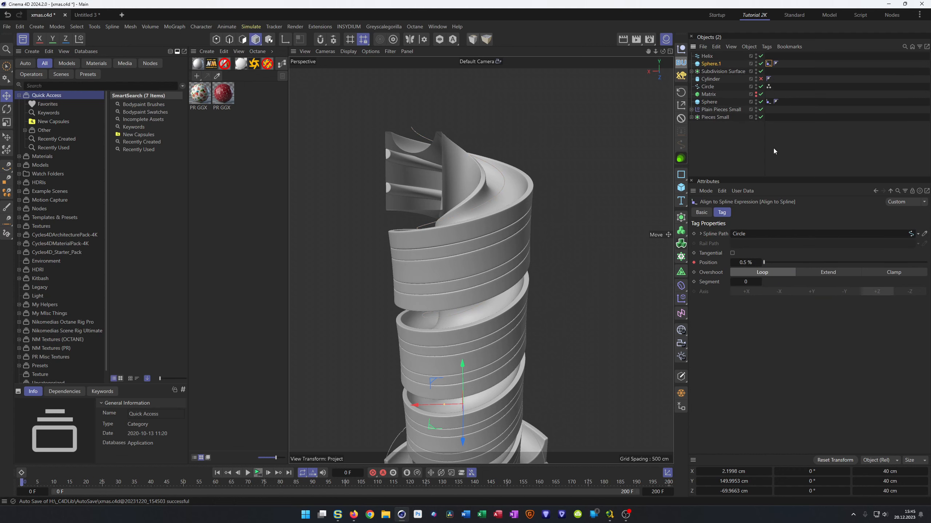
{"action": "left_click_drag", "start_coordinate": [707, 58], "coordinate": [780, 238]}
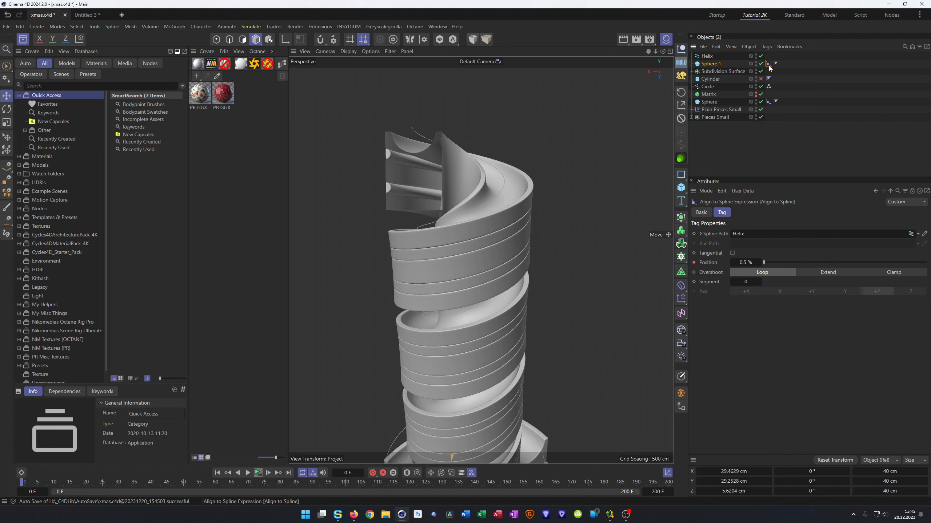
Step: Remove the Align to Spline tag from the copied sphere and put the sphere into a Cloner
{"action": "key", "text": "Delete"}
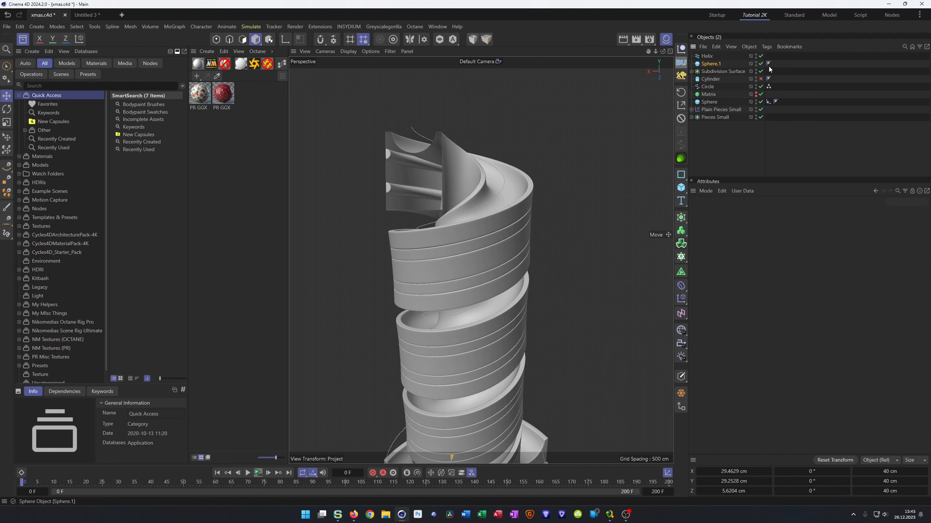
{"action": "left_click", "coordinate": [715, 65]}
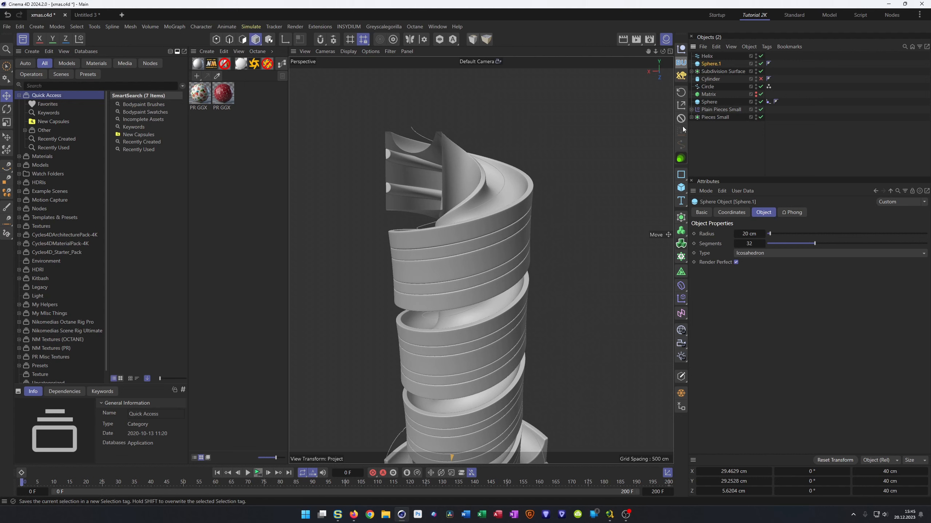
{"action": "left_click_drag", "start_coordinate": [682, 220], "coordinate": [723, 218]}
{"action": "left_click_drag", "start_coordinate": [683, 258], "coordinate": [717, 272], "text": "alt"}
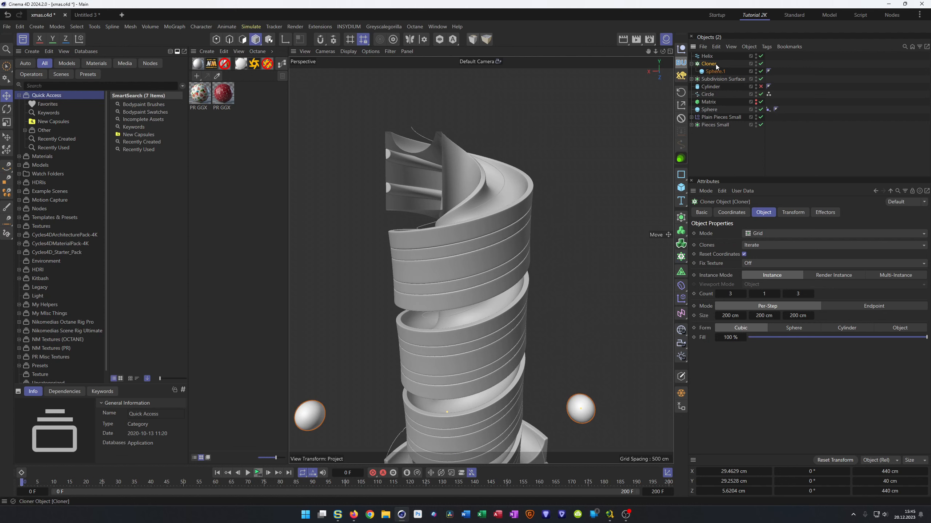
Step: Switch the Cloner to Object mode and distribute its spheres along the copied Helix
{"action": "left_click", "coordinate": [758, 237]}
{"action": "left_click", "coordinate": [766, 235]}
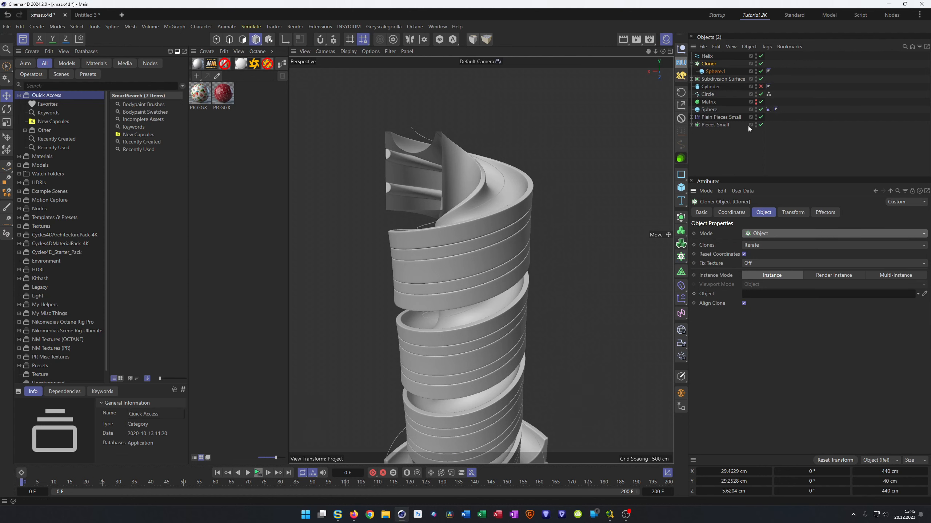
{"action": "left_click_drag", "start_coordinate": [707, 56], "coordinate": [762, 295]}
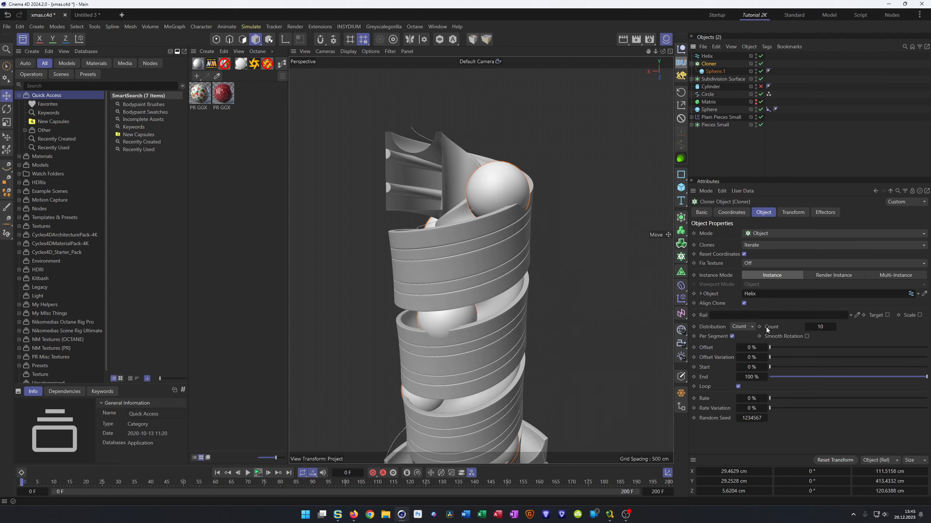
{"action": "left_click_drag", "start_coordinate": [489, 215], "coordinate": [458, 213], "text": "alt"}
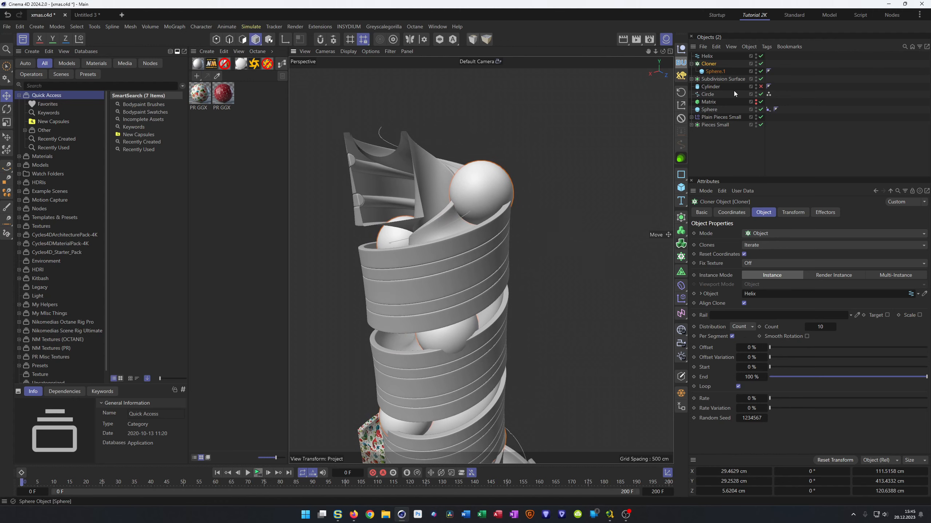
Step: Scale the cloned sphere down to a diameter of about 24.8 cm to fit the channel
{"action": "left_click", "coordinate": [714, 71]}
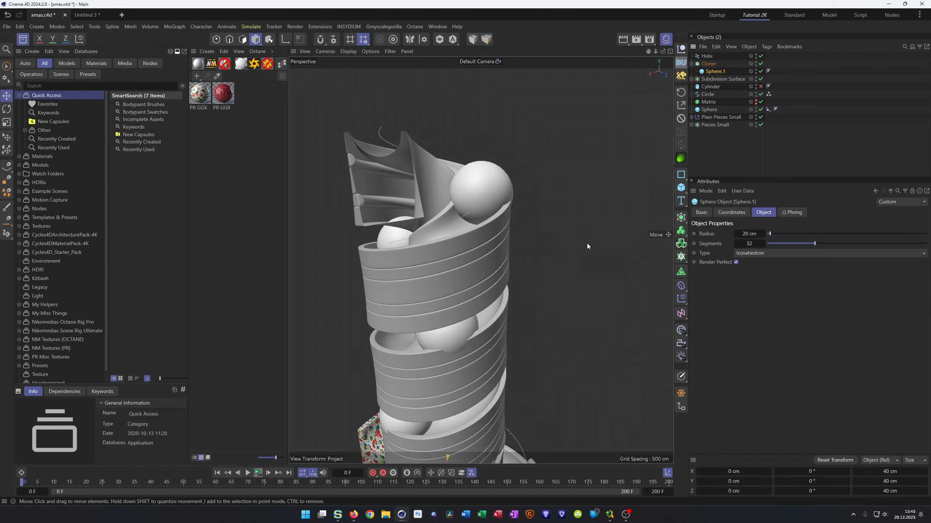
{"action": "key", "text": "t"}
{"action": "left_click_drag", "start_coordinate": [578, 252], "coordinate": [480, 290]}
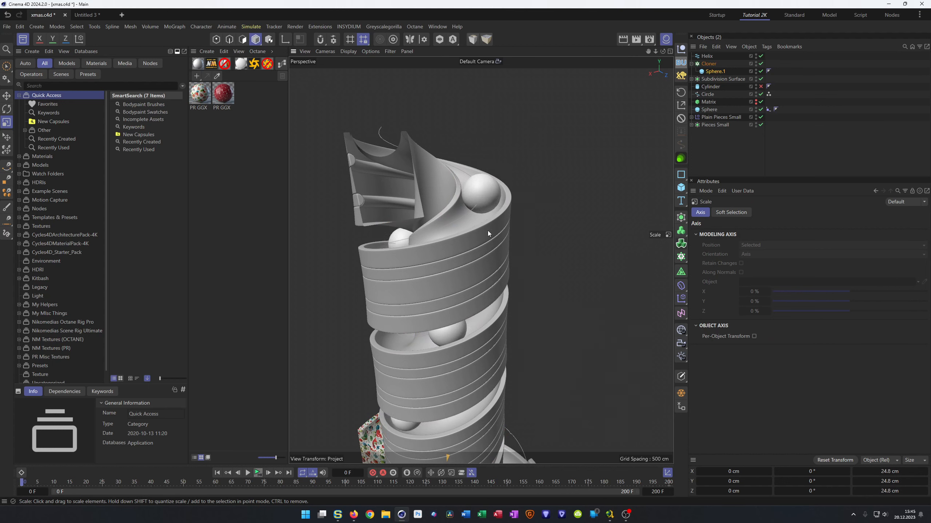
Step: Lower the Helix that carries the cloned spheres to a Y position of 26.2528 cm
{"action": "scroll", "coordinate": [494, 195], "scroll_direction": "up", "scroll_amount": 3}
{"action": "scroll", "coordinate": [495, 195], "scroll_direction": "up", "scroll_amount": 2}
{"action": "scroll", "coordinate": [448, 210], "scroll_direction": "up", "scroll_amount": 2}
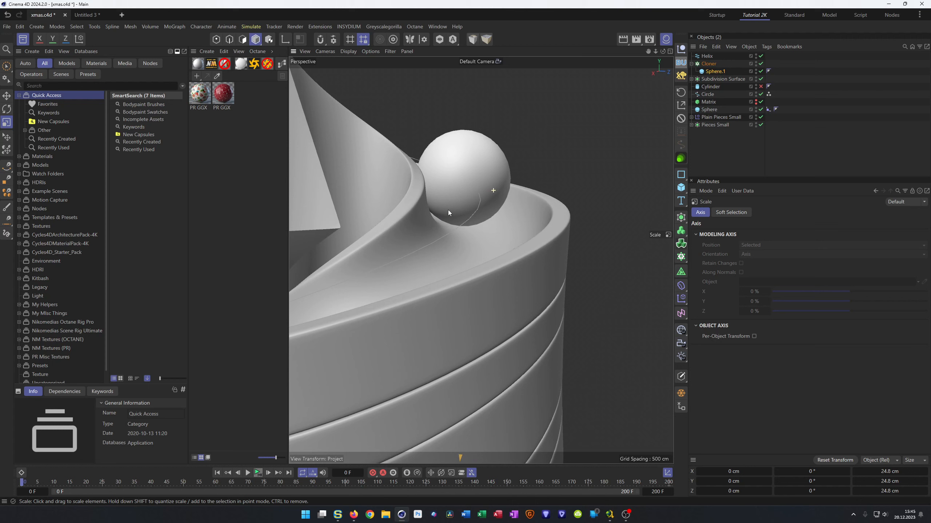
{"action": "left_click", "coordinate": [706, 57]}
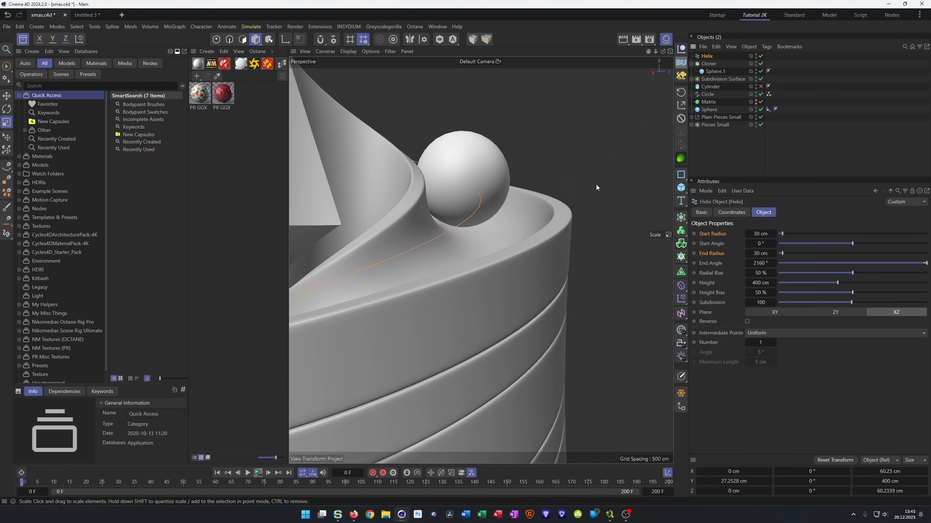
{"action": "left_click", "coordinate": [731, 212]}
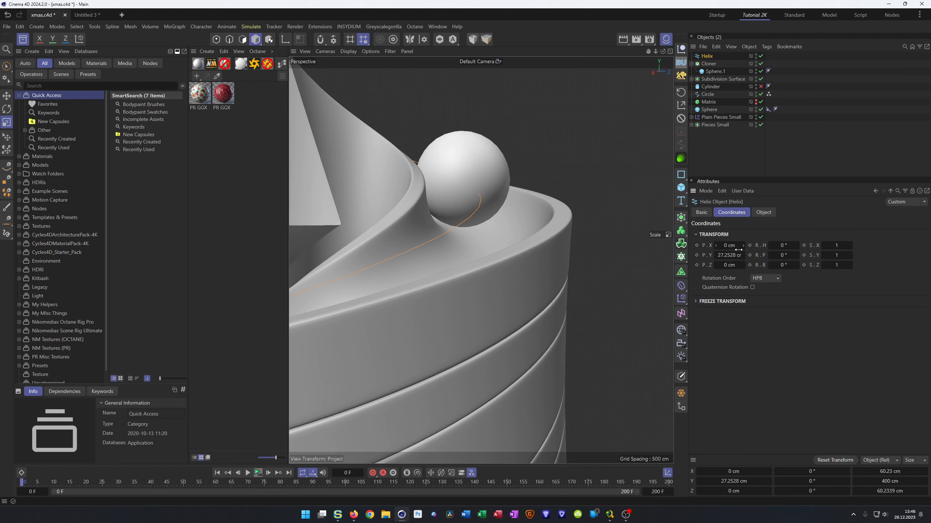
{"action": "left_click_drag", "start_coordinate": [734, 255], "coordinate": [732, 255]}
{"action": "left_click_drag", "start_coordinate": [470, 247], "coordinate": [520, 216], "text": "alt"}
{"action": "right_click_drag", "start_coordinate": [519, 217], "coordinate": [440, 276], "text": "alt"}
{"action": "left_click_drag", "start_coordinate": [441, 276], "coordinate": [439, 294], "text": "alt"}
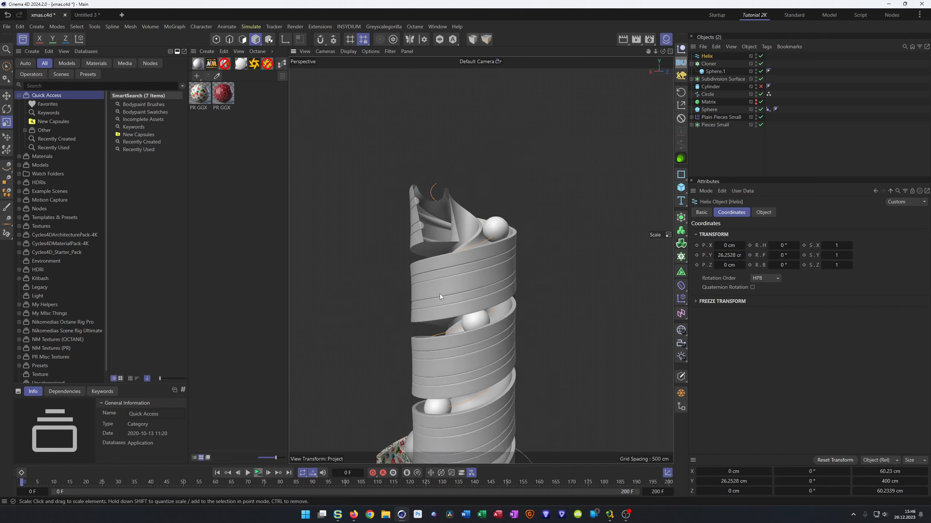
{"action": "right_click_drag", "start_coordinate": [439, 294], "coordinate": [457, 282], "text": "alt"}
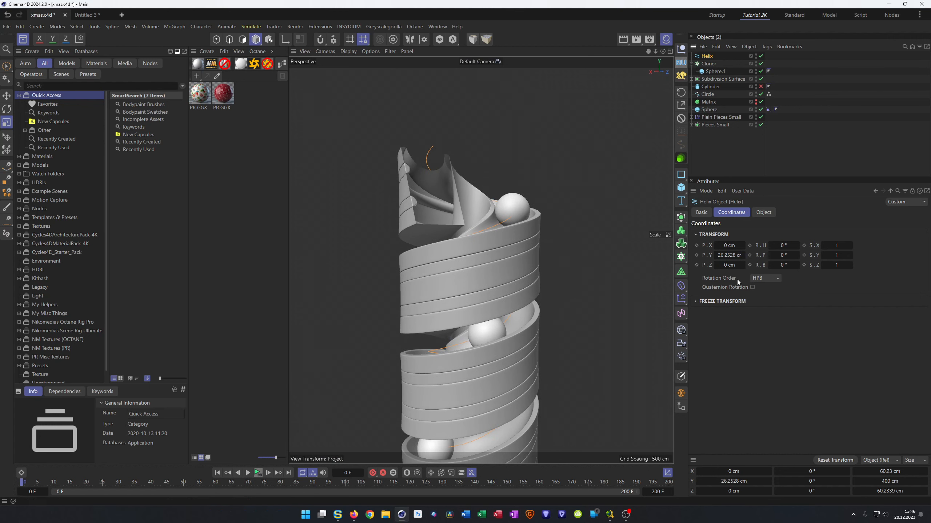
Step: Set the Helix's start and end radius to 32 cm
{"action": "left_click", "coordinate": [763, 213]}
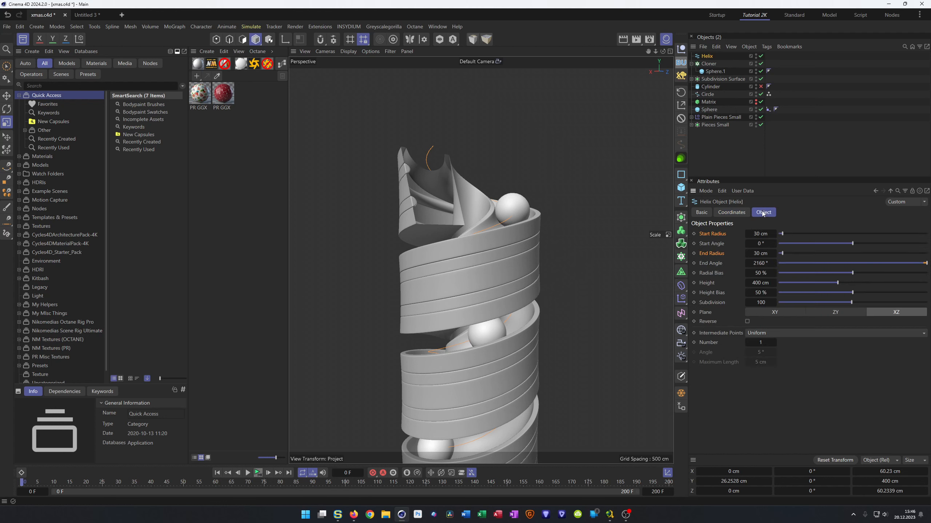
{"action": "left_click", "coordinate": [775, 234]}
{"action": "left_click", "coordinate": [775, 235]}
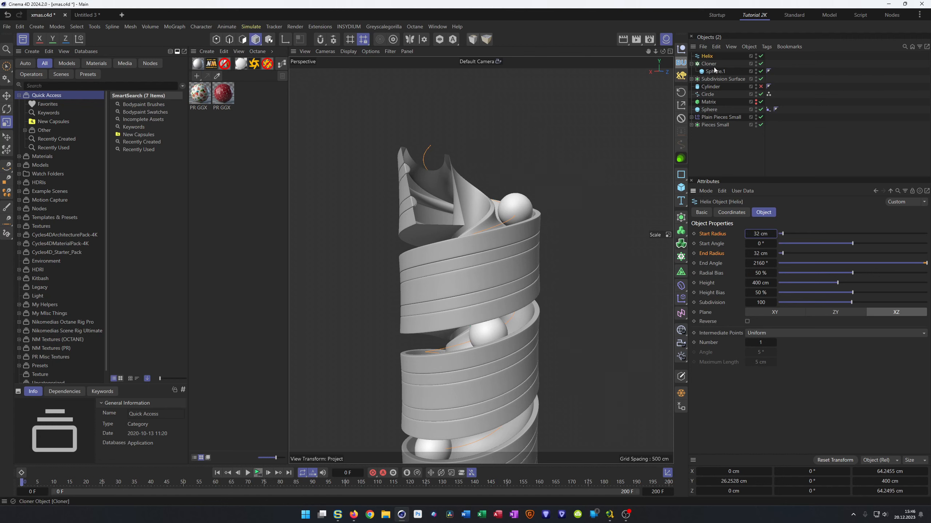
Step: Try a 14.4 cm radius on the cloned sphere and return it to 12.4 cm
{"action": "left_click", "coordinate": [714, 71]}
{"action": "left_click", "coordinate": [764, 233]}
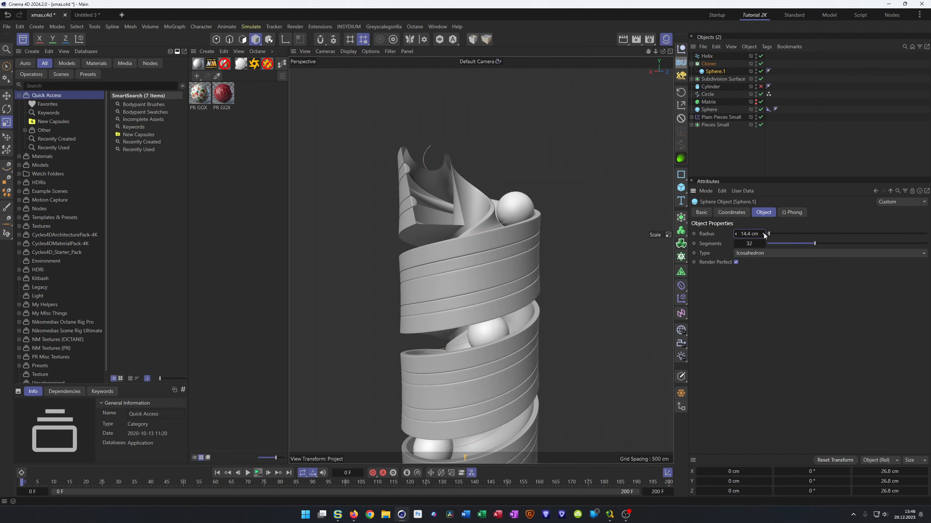
{"action": "left_click", "coordinate": [735, 234]}
{"action": "left_click", "coordinate": [736, 234]}
{"action": "scroll", "coordinate": [507, 217], "scroll_direction": "down", "scroll_amount": 2}
{"action": "left_click_drag", "start_coordinate": [507, 217], "coordinate": [509, 216], "text": "alt"}
Step: Animate the Cloner's Offset with keyframes from 0% at frame 0 to -100% at frame 200
{"action": "left_click", "coordinate": [711, 65]}
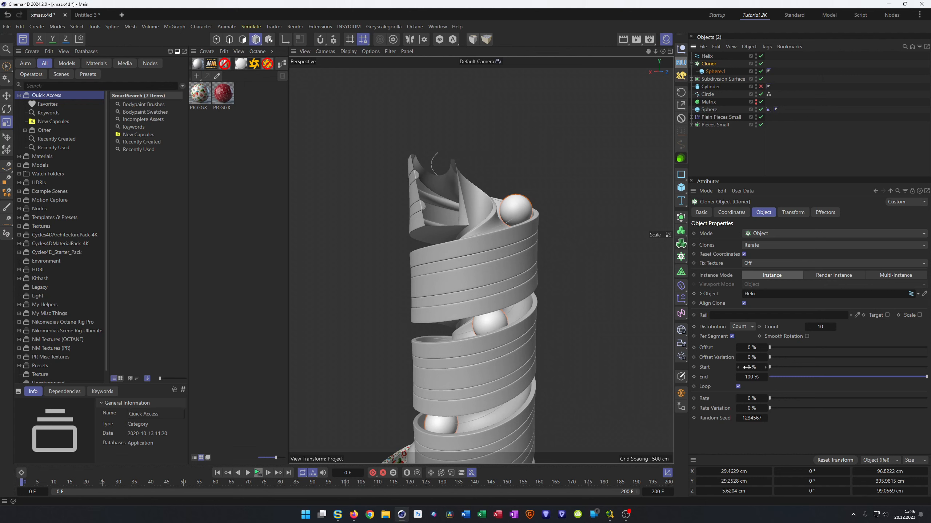
{"action": "mouse_move", "coordinate": [751, 348]}
{"action": "left_mouse_down"}
{"action": "mouse_move", "coordinate": [735, 348]}
{"action": "mouse_move", "coordinate": [762, 351]}
{"action": "left_mouse_up"}
{"action": "left_click", "coordinate": [693, 347]}
{"action": "left_click", "coordinate": [745, 349]}
{"action": "left_click", "coordinate": [693, 348]}
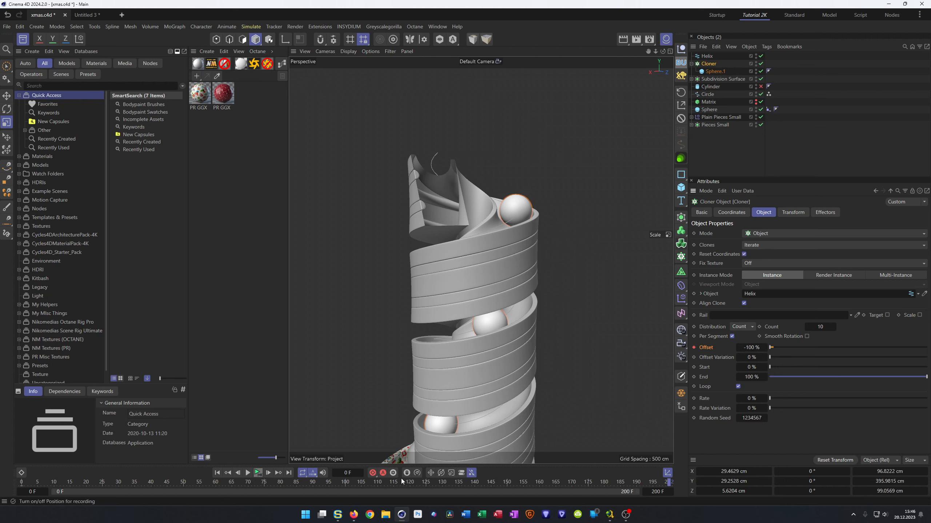
Step: Play back the animation to check how the spheres travel along the column's channel, and rewind it
{"action": "left_click", "coordinate": [256, 473]}
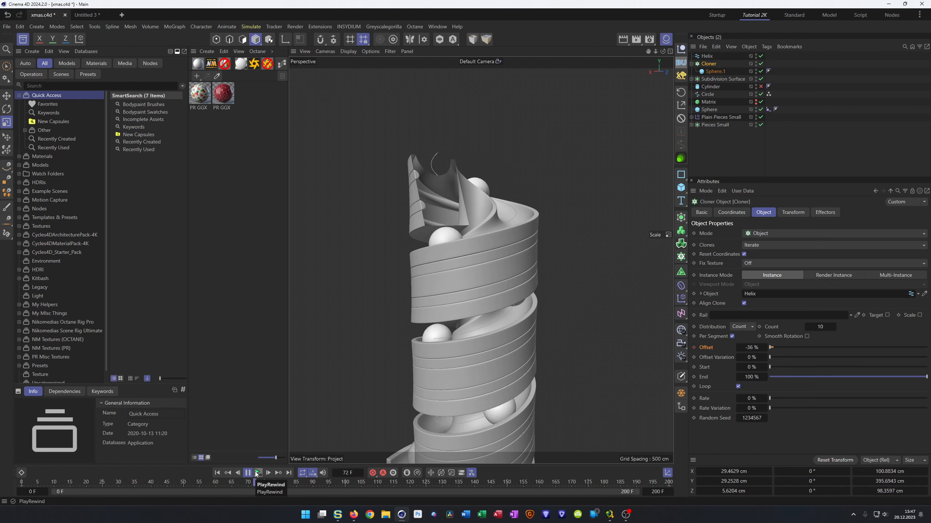
{"action": "left_click", "coordinate": [257, 473]}
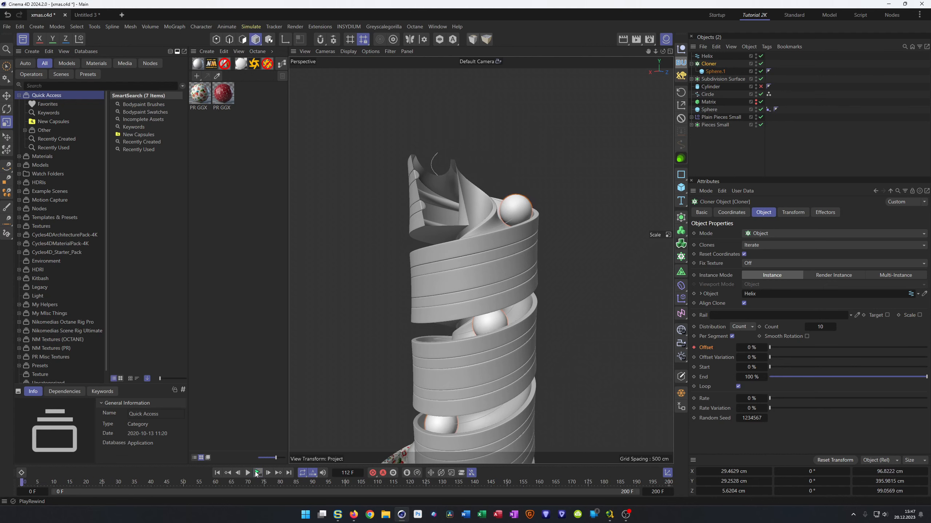
{"action": "scroll", "coordinate": [401, 366], "scroll_direction": "down", "scroll_amount": 2}
{"action": "middle_click_drag", "start_coordinate": [439, 360], "coordinate": [434, 308], "text": "alt"}
{"action": "scroll", "coordinate": [432, 308], "scroll_direction": "down", "scroll_amount": 1}
{"action": "mouse_move", "coordinate": [428, 313]}
{"action": "left_mouse_down", "text": "alt"}
{"action": "mouse_move", "coordinate": [422, 316]}
{"action": "mouse_move", "coordinate": [441, 312]}
{"action": "left_mouse_up", "text": "alt"}
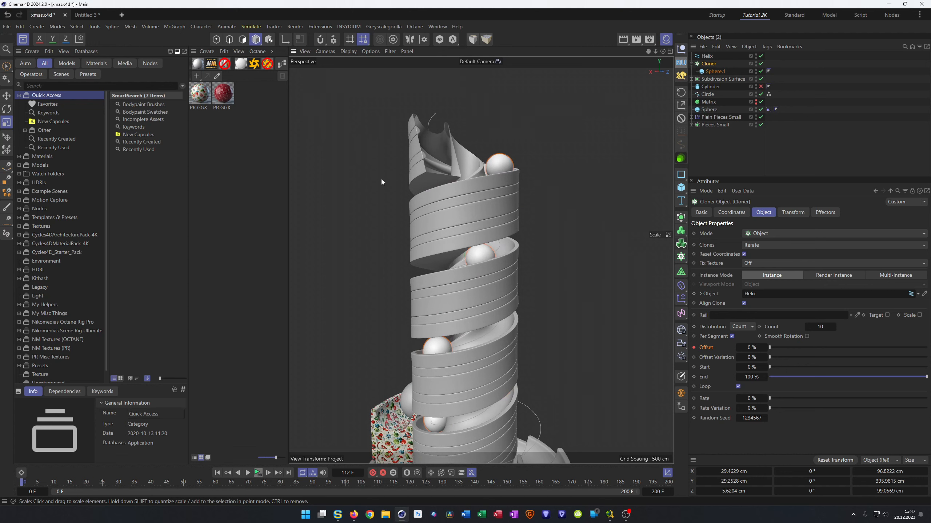
Step: Create a new PR GGX material and load a Checkerboard shader as its Color texture
{"action": "left_click", "coordinate": [198, 63]}
{"action": "left_click", "coordinate": [199, 96]}
{"action": "double_click", "coordinate": [199, 98]}
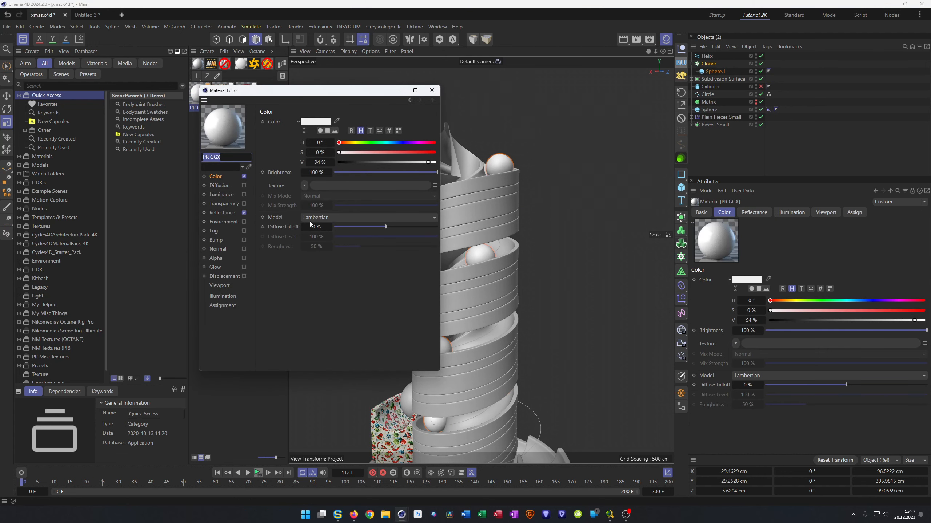
{"action": "left_click", "coordinate": [263, 202]}
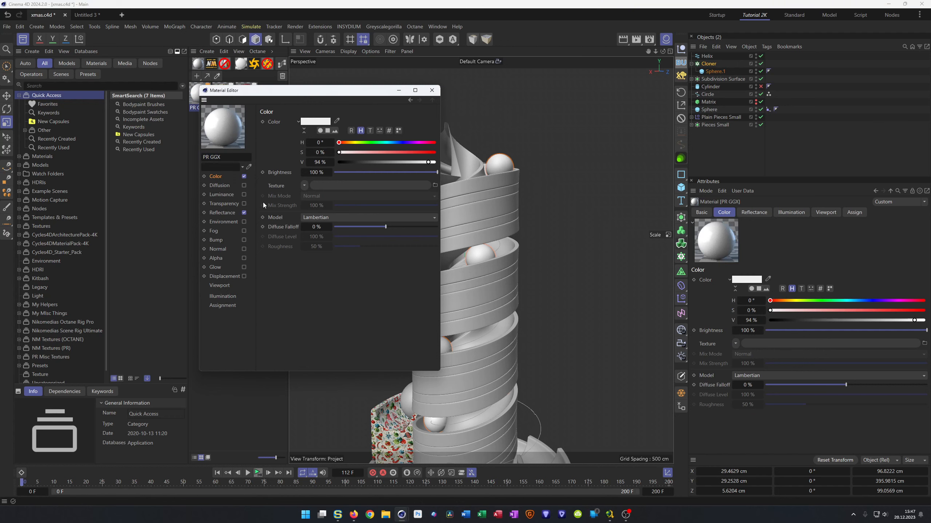
{"action": "left_click", "coordinate": [313, 184]}
{"action": "left_click", "coordinate": [568, 420]}
{"action": "left_click", "coordinate": [305, 186]}
{"action": "mouse_move", "coordinate": [347, 397]}
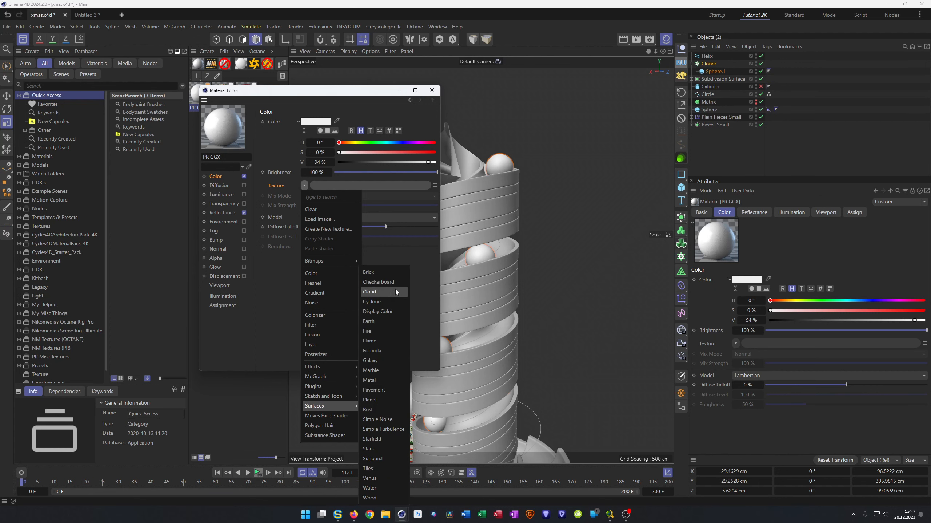
{"action": "left_click", "coordinate": [396, 287]}
Step: Set the Checkerboard's U and V Frequency to 2 and apply the material to the cloned sphere
{"action": "left_click", "coordinate": [309, 205]}
{"action": "left_click", "coordinate": [313, 196]}
{"action": "type", "text": "2"}
{"action": "key", "text": "Tab"}
{"action": "type", "text": "2"}
{"action": "key", "text": "Return"}
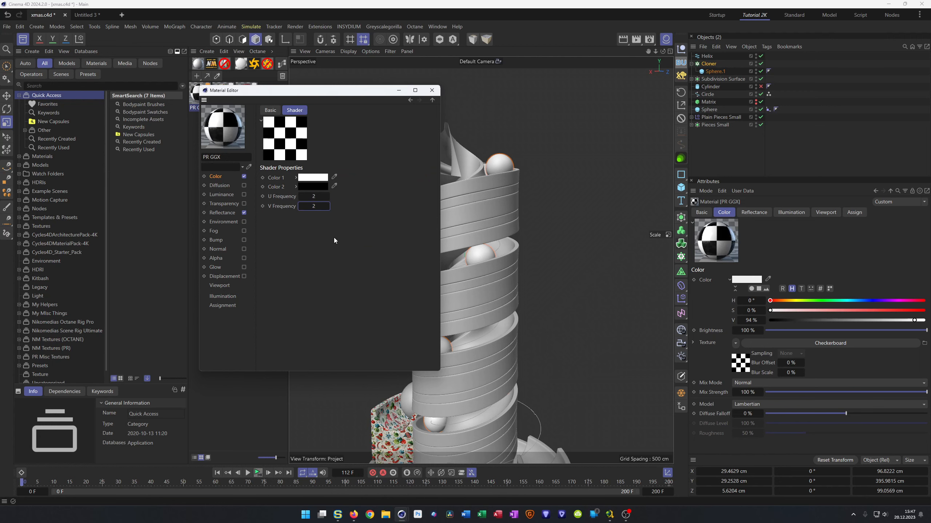
{"action": "left_click", "coordinate": [431, 90]}
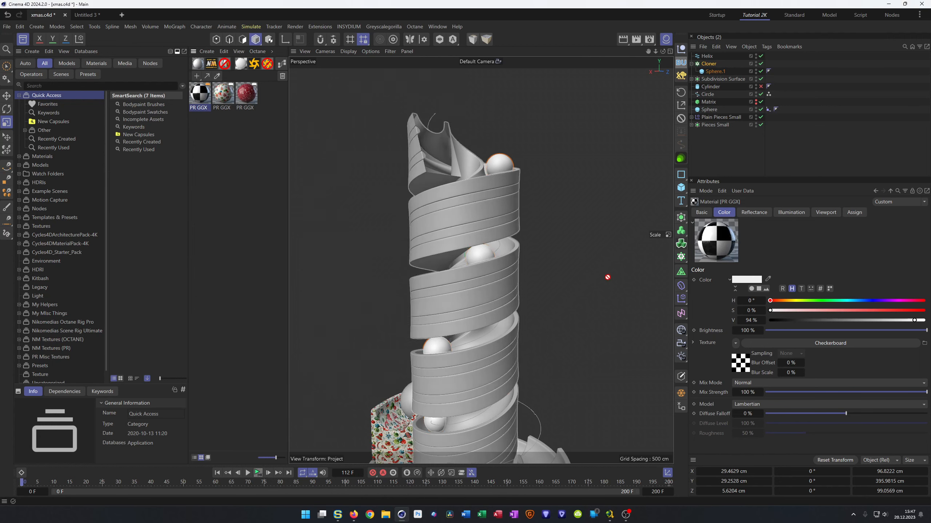
{"action": "left_click_drag", "start_coordinate": [716, 72], "coordinate": [715, 72]}
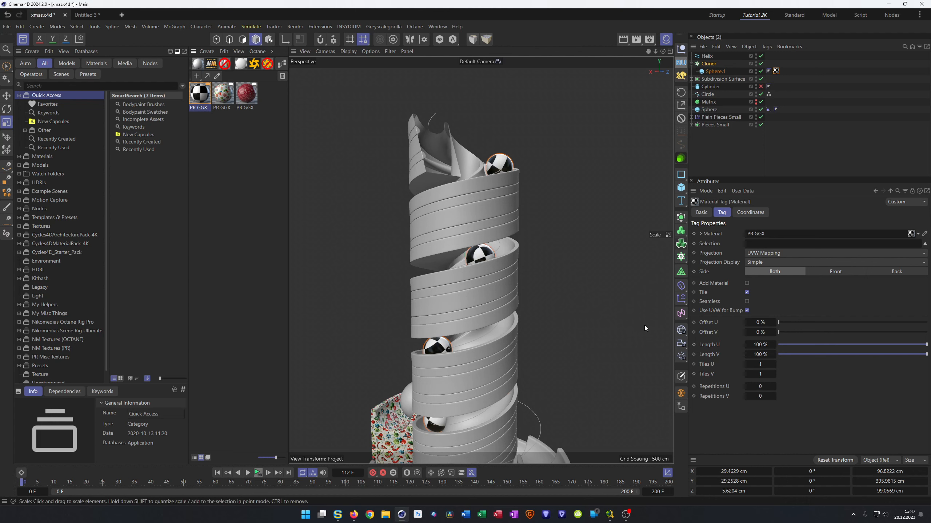
Step: Keyframe the cloned sphere's bank rotation at 0°
{"action": "left_click", "coordinate": [715, 72]}
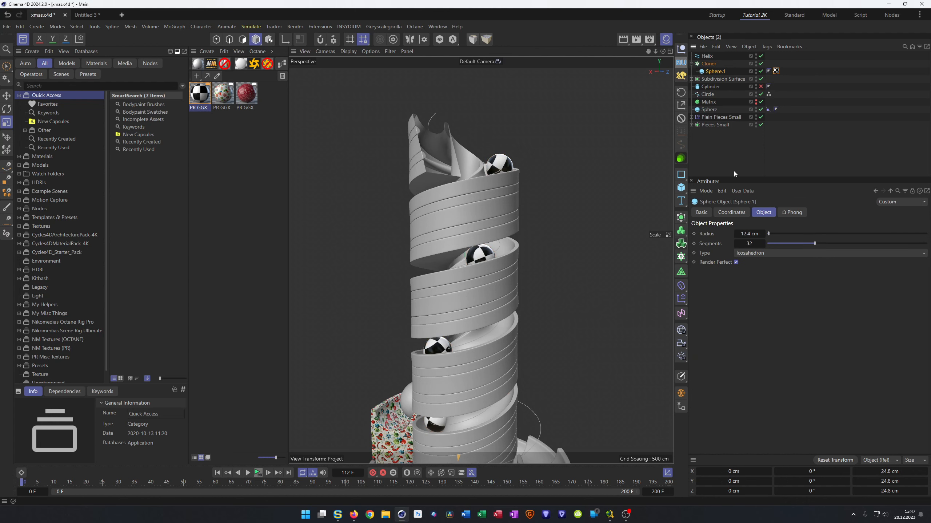
{"action": "left_click", "coordinate": [738, 214]}
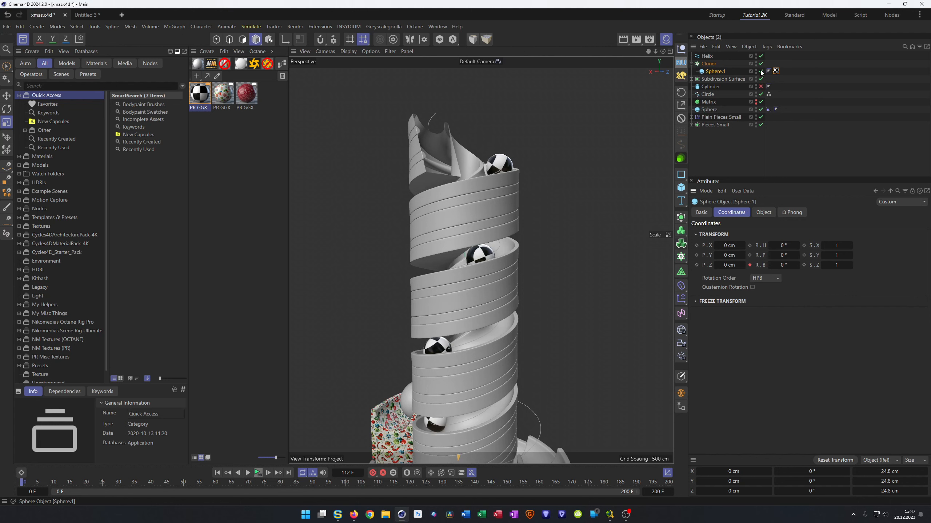
{"action": "left_click", "coordinate": [782, 265]}
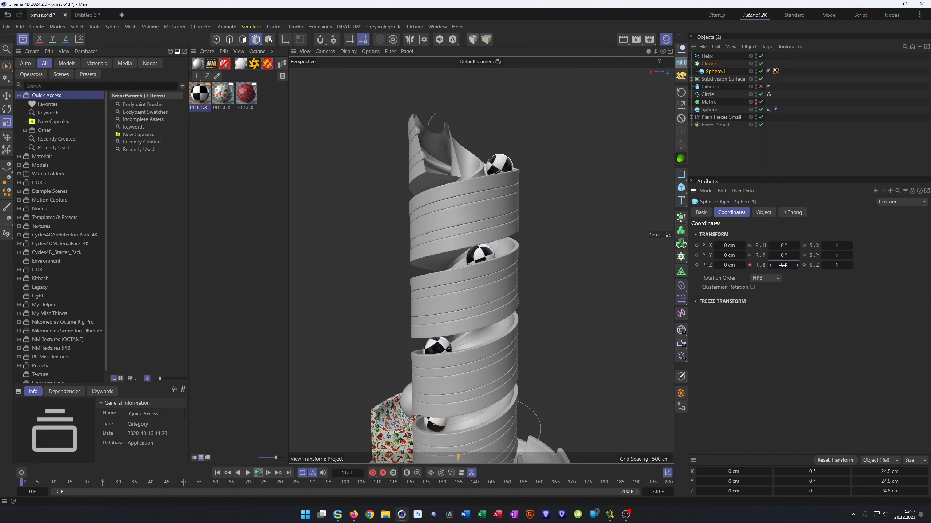
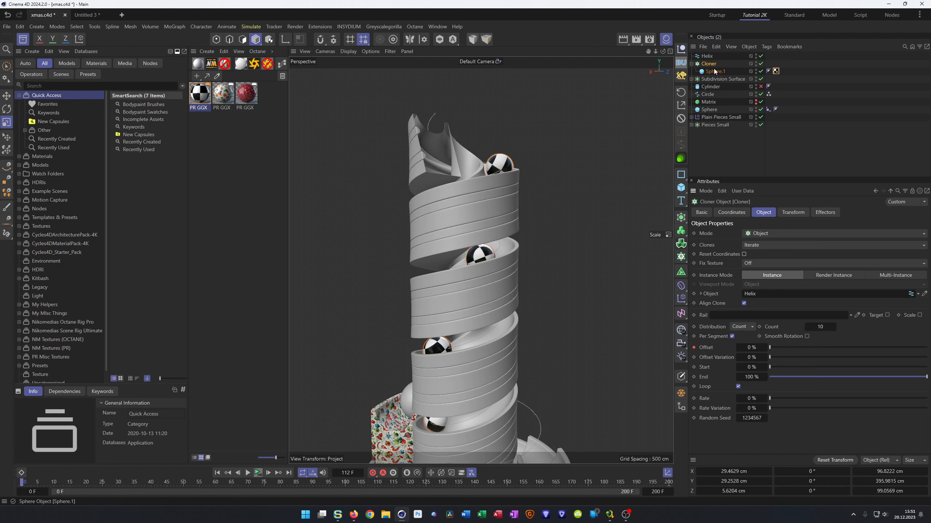
Step: Duplicate the Helix, rename the copy Helix.Rail, and assign it as the Cloner's Rail spline
{"action": "left_click", "coordinate": [707, 56]}
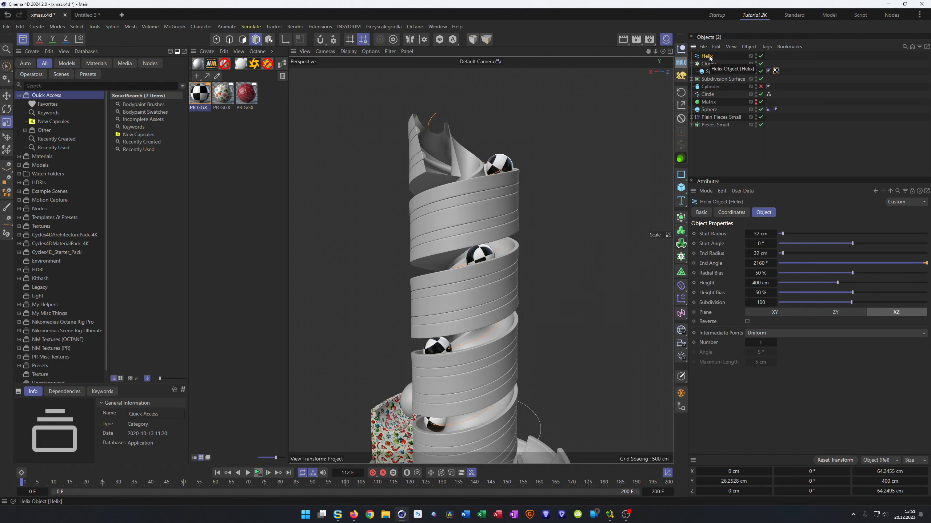
{"action": "left_click_drag", "start_coordinate": [709, 56], "coordinate": [710, 61], "text": "ctrl"}
{"action": "double_click", "coordinate": [709, 63]}
{"action": "key", "text": "End"}
{"action": "key", "text": "BackSpace"}
{"action": "type", "text": "Rail"}
{"action": "key", "text": "Return"}
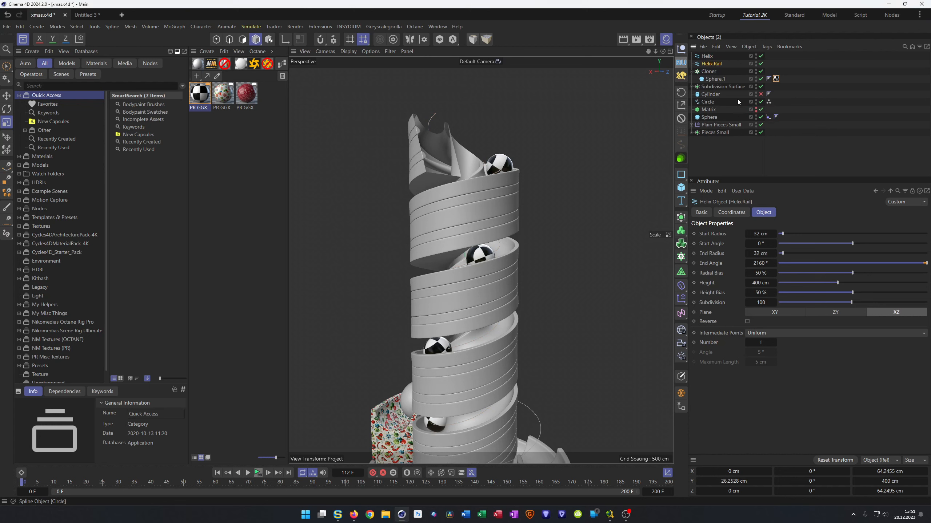
{"action": "left_click", "coordinate": [710, 72]}
{"action": "left_click_drag", "start_coordinate": [712, 66], "coordinate": [738, 314]}
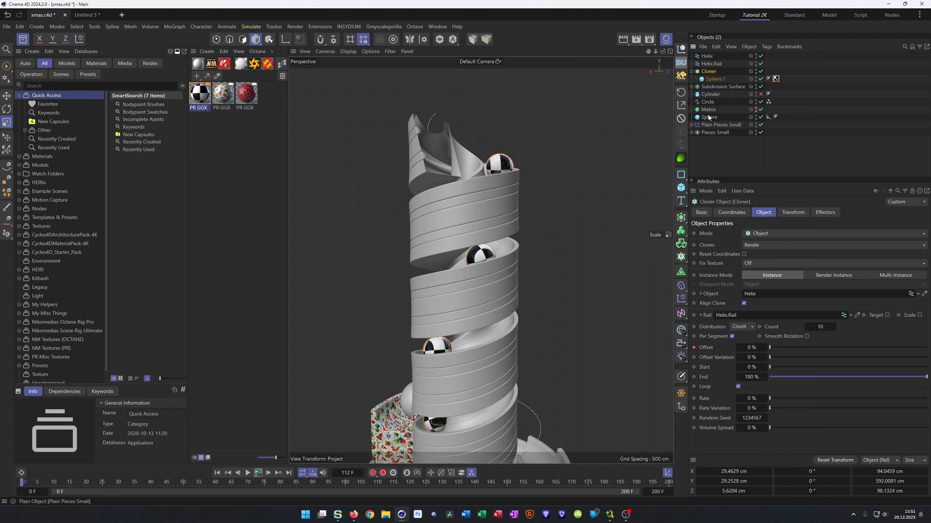
Step: Rotate the cloned sphere's heading to -148°
{"action": "left_click", "coordinate": [714, 80]}
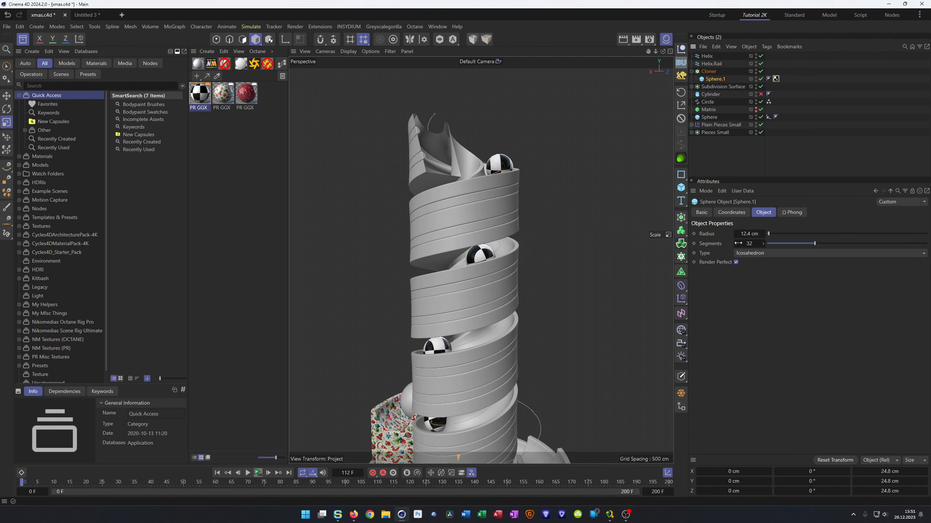
{"action": "left_click", "coordinate": [739, 213]}
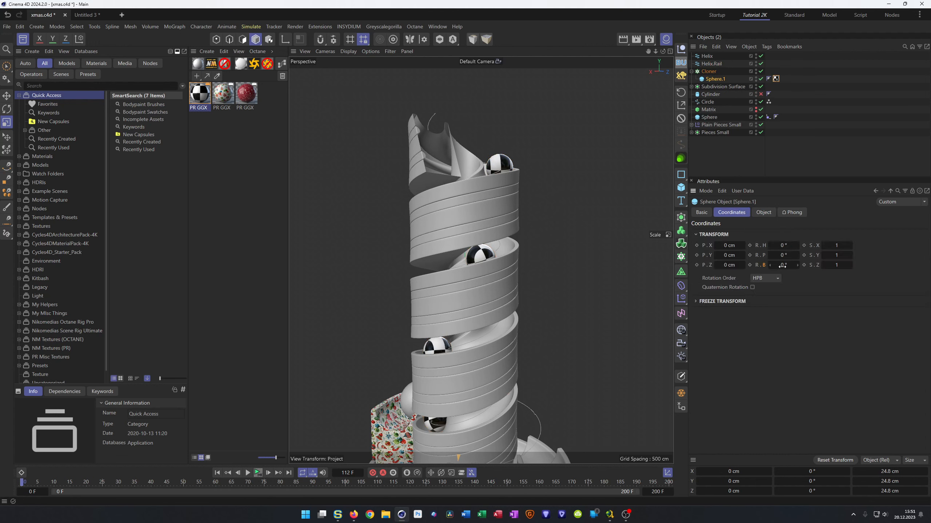
{"action": "left_click_drag", "start_coordinate": [782, 246], "coordinate": [744, 245]}
{"action": "left_click_drag", "start_coordinate": [484, 409], "coordinate": [426, 402], "text": "alt"}
{"action": "right_click_drag", "start_coordinate": [426, 402], "coordinate": [457, 378], "text": "alt"}
{"action": "left_click_drag", "start_coordinate": [456, 378], "coordinate": [466, 363], "text": "alt"}
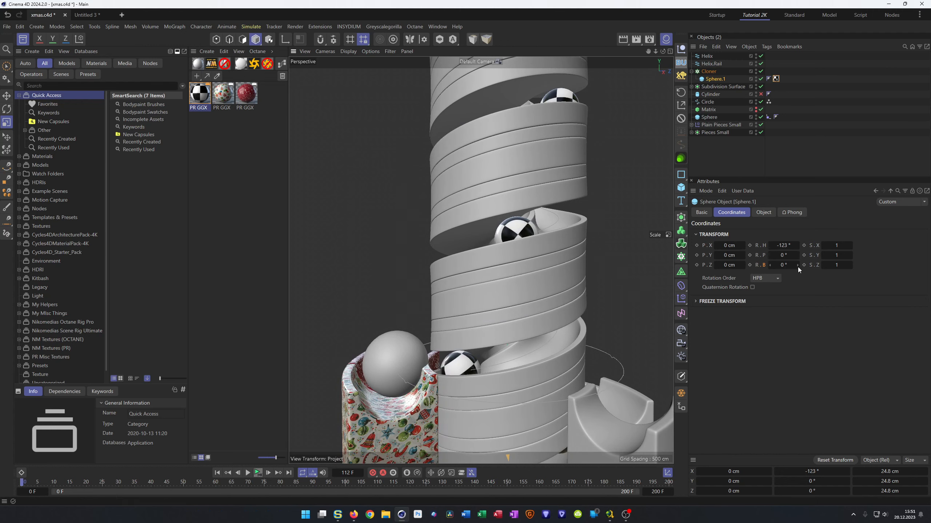
{"action": "left_click_drag", "start_coordinate": [771, 246], "coordinate": [770, 219]}
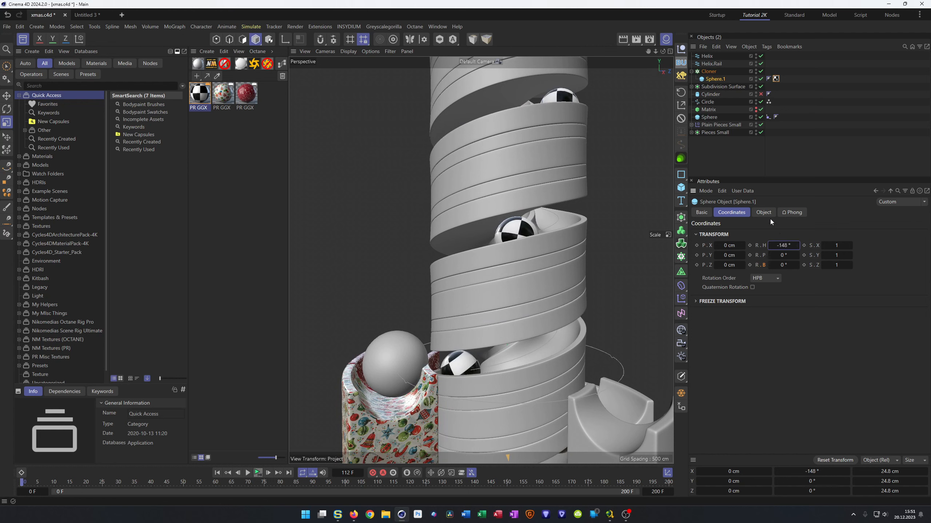
Step: Enable Target for the Helix.Rail spline in the Cloner
{"action": "left_click", "coordinate": [706, 57]}
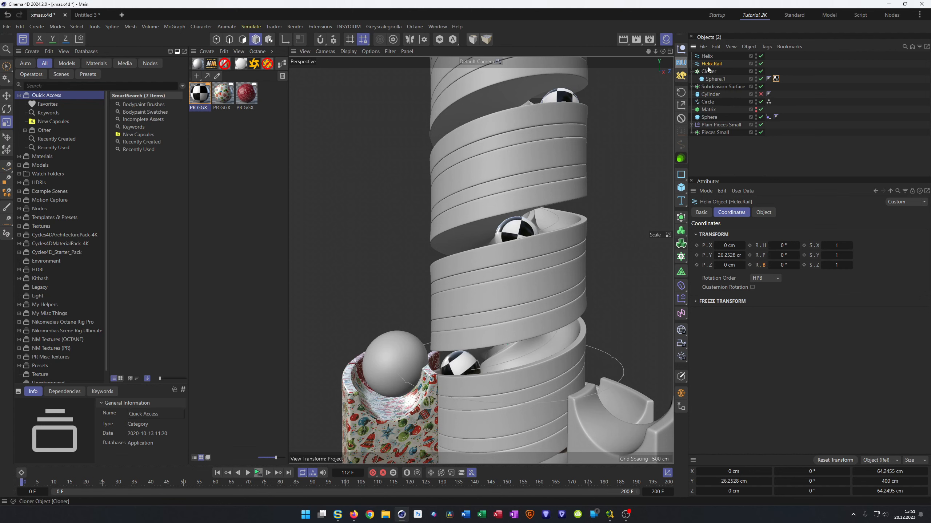
{"action": "left_click", "coordinate": [707, 71]}
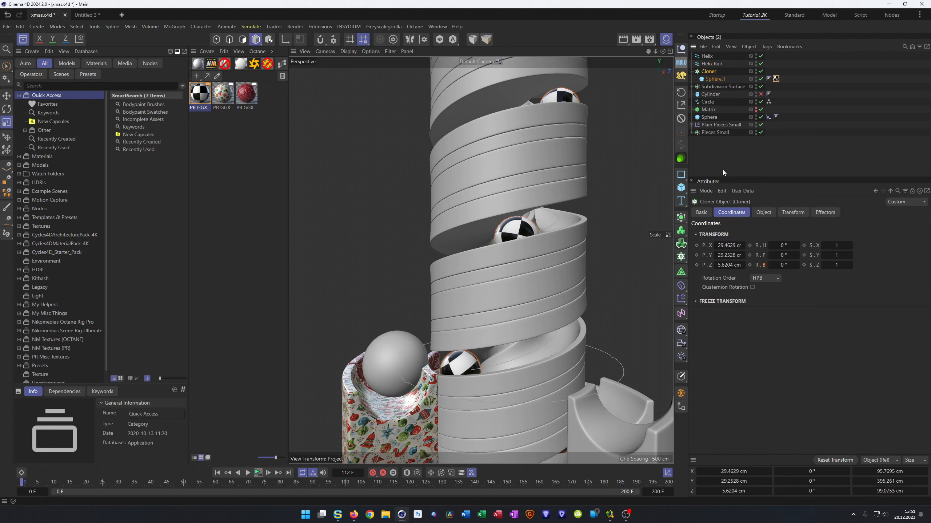
{"action": "left_click", "coordinate": [761, 213]}
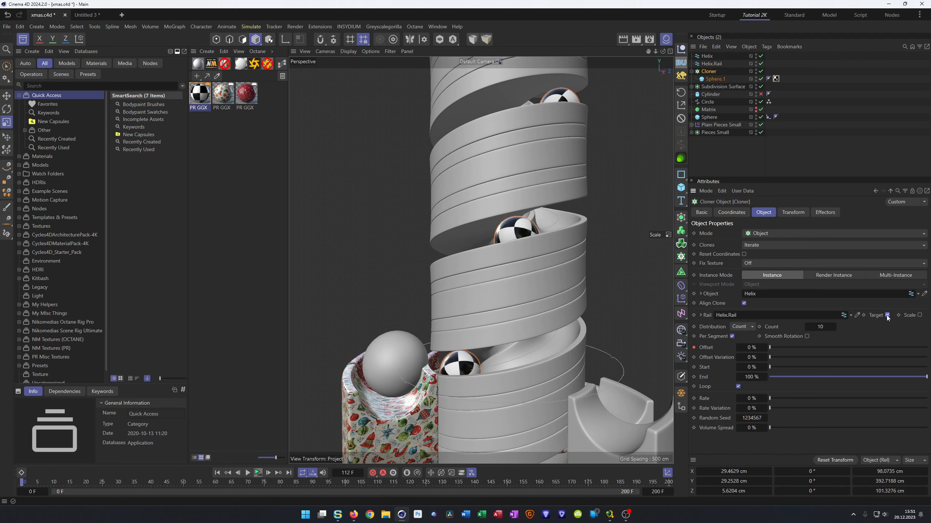
Step: Rotate the cloned sphere's heading to -211°
{"action": "left_click", "coordinate": [715, 79]}
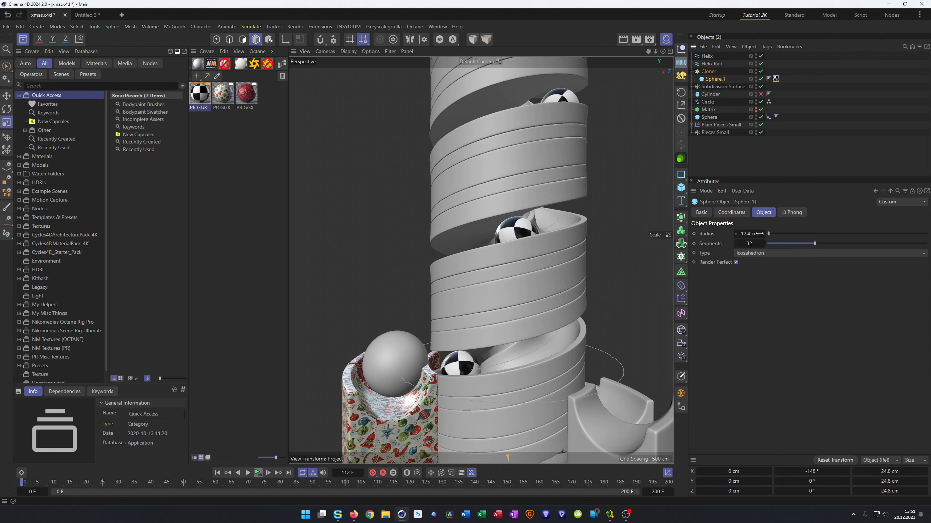
{"action": "left_click", "coordinate": [736, 212]}
{"action": "mouse_move", "coordinate": [781, 245]}
{"action": "left_mouse_down"}
{"action": "mouse_move", "coordinate": [757, 245]}
{"action": "mouse_move", "coordinate": [788, 253]}
{"action": "left_mouse_up"}
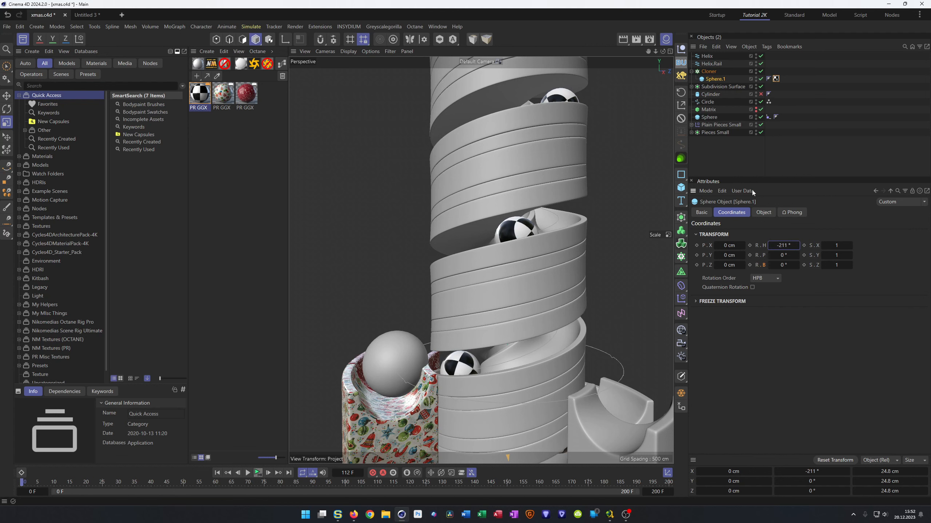
Step: Set both the start radius and the end radius of the Helix.Rail spline to 33 cm
{"action": "left_click", "coordinate": [711, 63]}
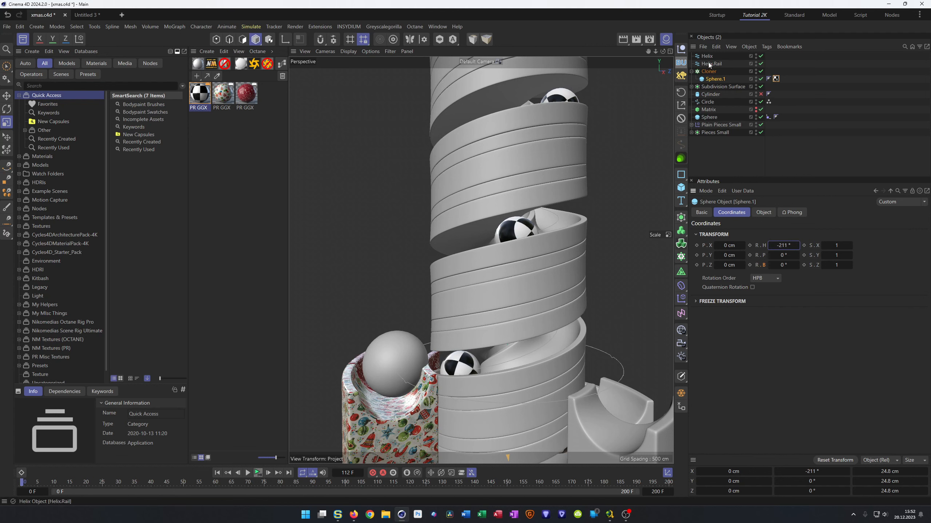
{"action": "left_click", "coordinate": [757, 214]}
{"action": "left_click", "coordinate": [760, 234]}
{"action": "type", "text": "33"}
{"action": "key", "text": "Tab"}
{"action": "type", "text": "3"}
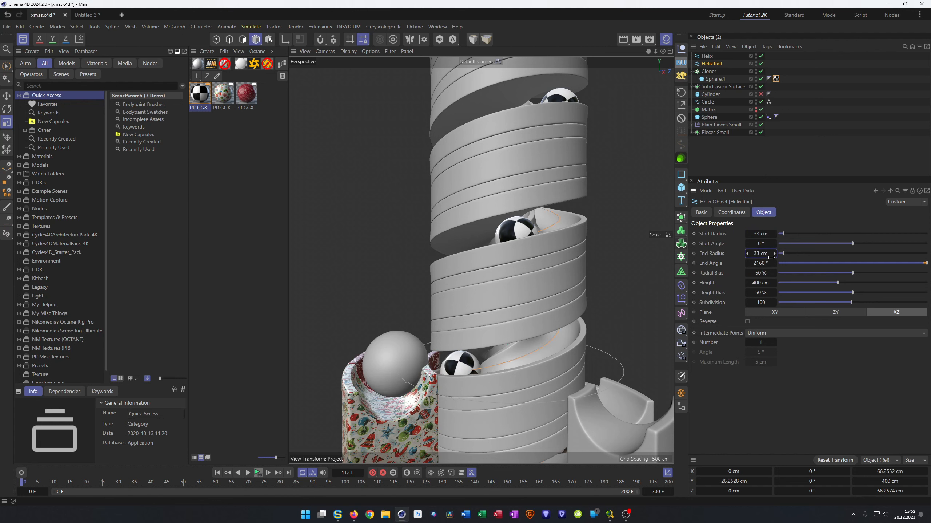
{"action": "left_click", "coordinate": [712, 87]}
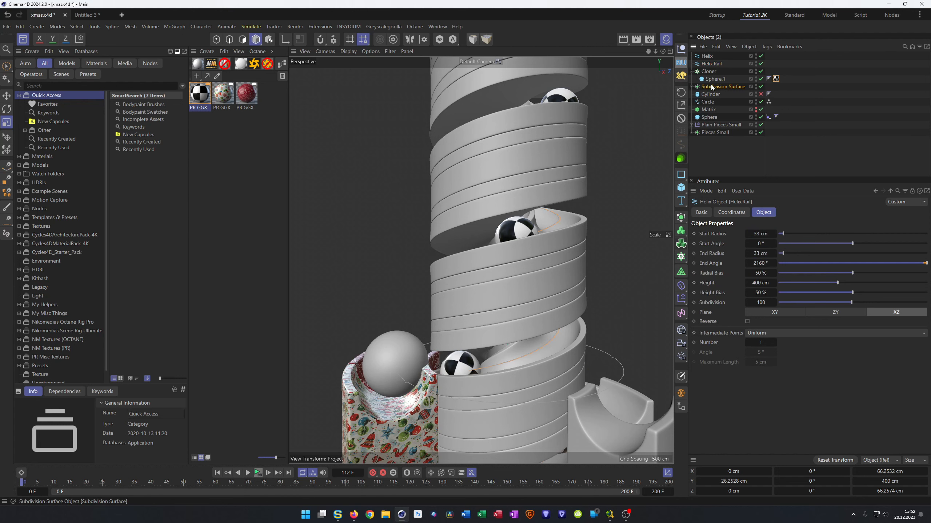
Step: Set the heading rotation of the sphere inside the Cloner to -250°
{"action": "left_click", "coordinate": [709, 72]}
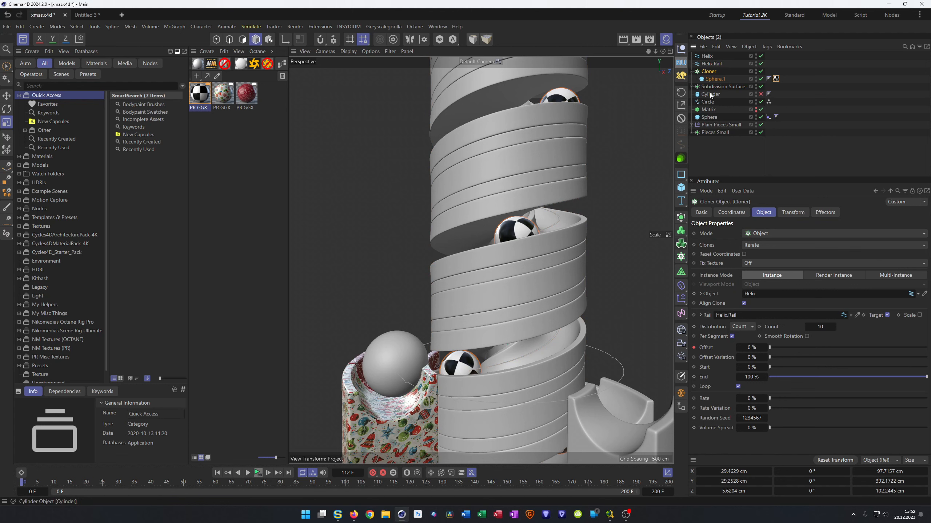
{"action": "left_click", "coordinate": [715, 79]}
{"action": "left_click", "coordinate": [731, 213]}
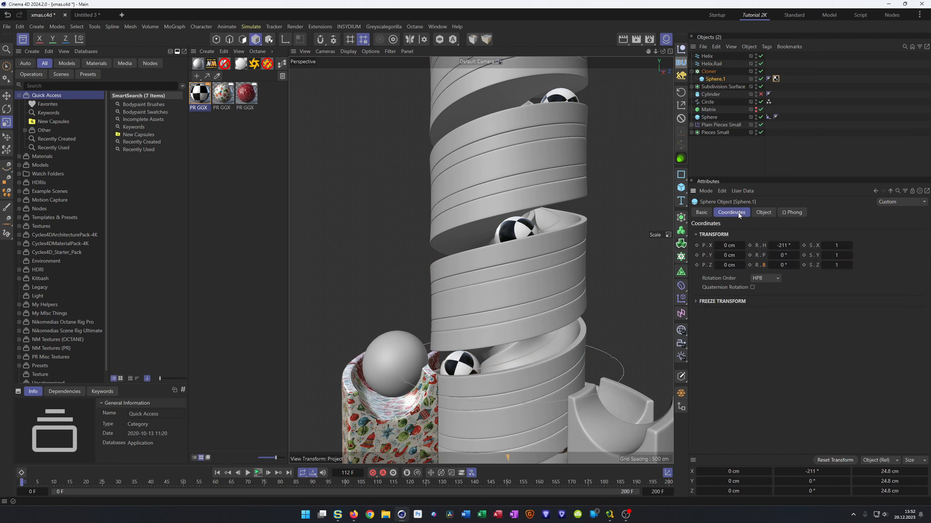
{"action": "left_click_drag", "start_coordinate": [780, 245], "coordinate": [784, 247]}
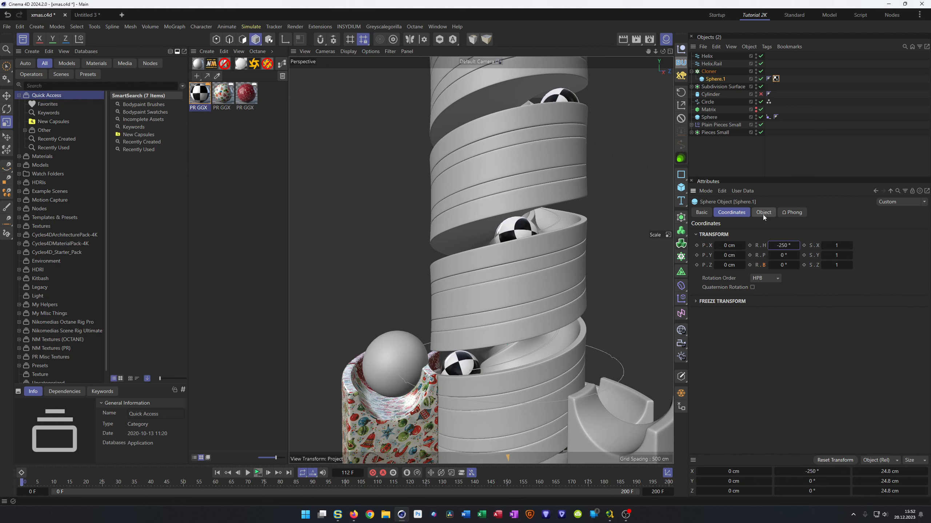
Step: Disable Target for the Helix.Rail spline in the Cloner
{"action": "left_click", "coordinate": [708, 71]}
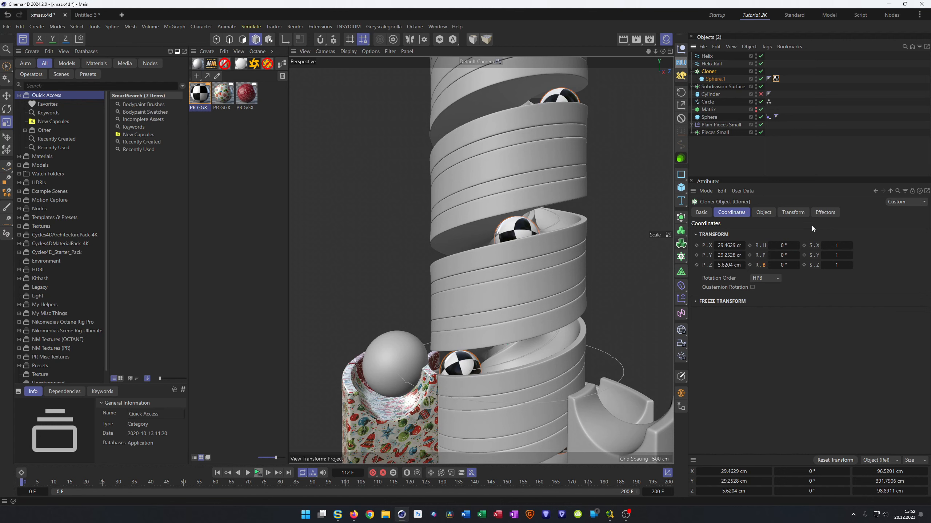
{"action": "left_click", "coordinate": [763, 213]}
{"action": "left_click", "coordinate": [887, 315]}
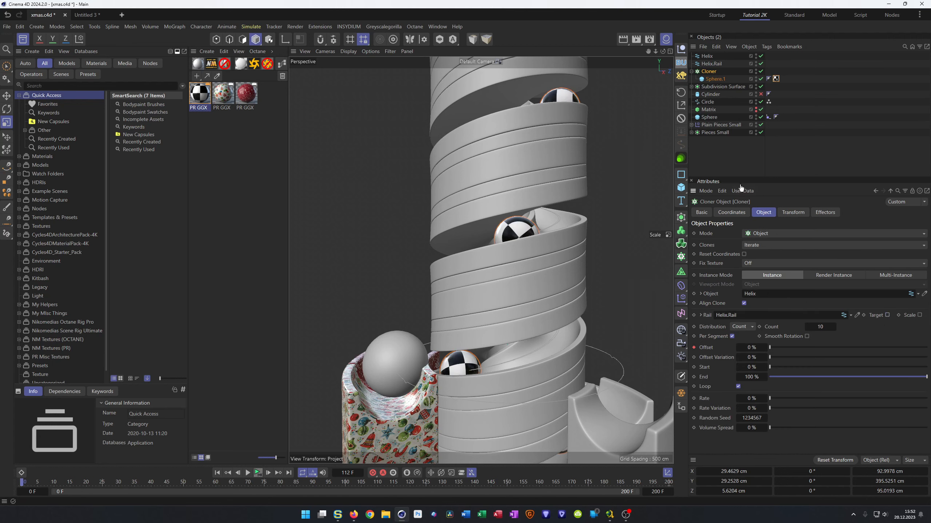
Step: Set the heading rotation of the cloned sphere to -173°
{"action": "left_click", "coordinate": [715, 79]}
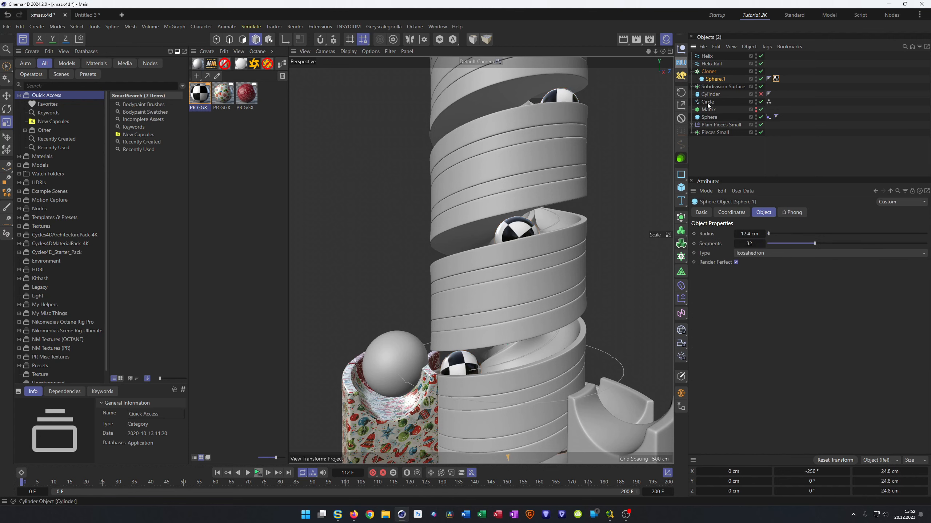
{"action": "left_click", "coordinate": [736, 213]}
{"action": "mouse_move", "coordinate": [784, 246]}
{"action": "left_mouse_down"}
{"action": "mouse_move", "coordinate": [826, 246]}
{"action": "mouse_move", "coordinate": [813, 246]}
{"action": "left_mouse_up"}
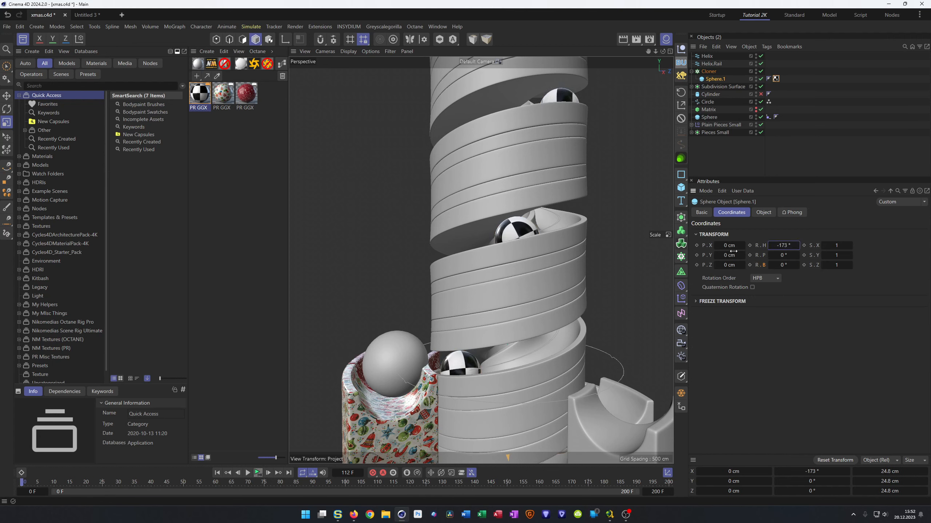
Step: Try out further heading rotations of the cloned sphere, ending at 79°, against the whole column
{"action": "scroll", "coordinate": [539, 247], "scroll_direction": "down", "scroll_amount": 4}
{"action": "middle_click_drag", "start_coordinate": [503, 238], "coordinate": [430, 381], "text": "alt"}
{"action": "left_click_drag", "start_coordinate": [487, 275], "coordinate": [462, 305], "text": "alt"}
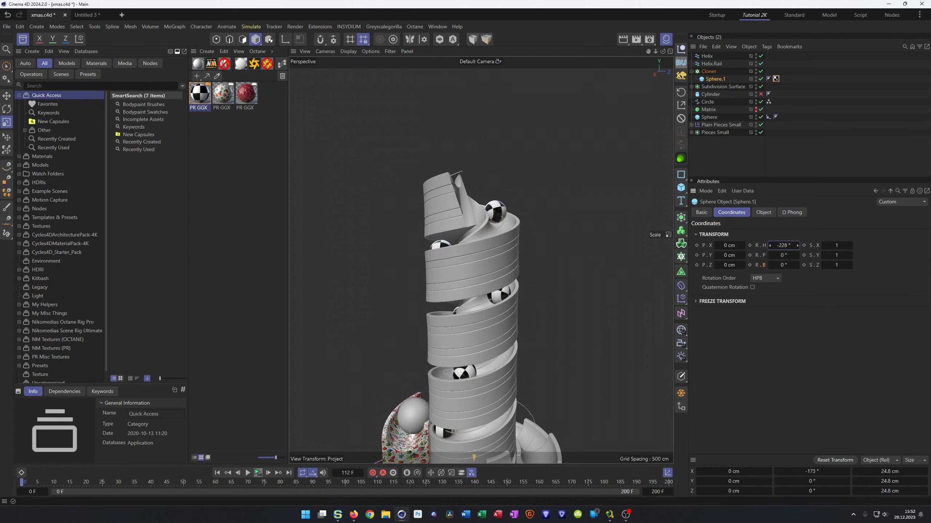
{"action": "left_click_drag", "start_coordinate": [784, 246], "coordinate": [873, 246]}
{"action": "left_click", "coordinate": [711, 63]}
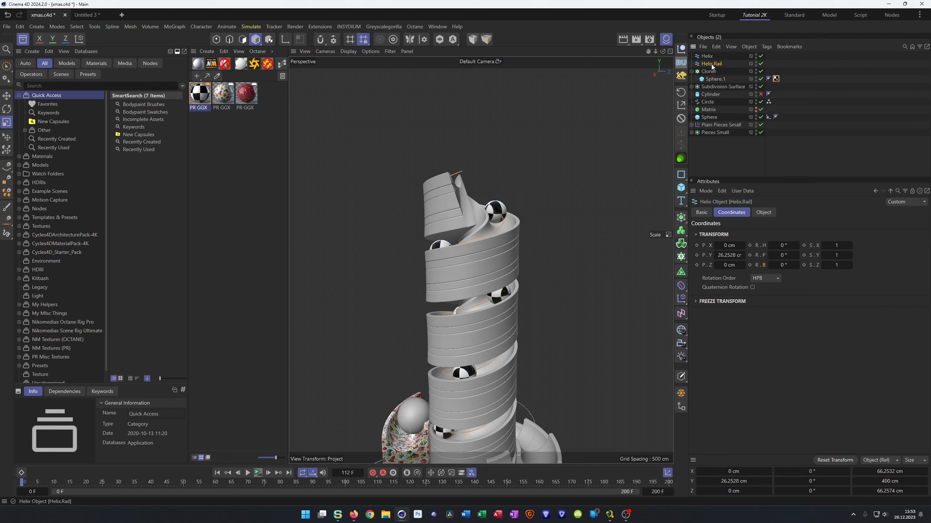
{"action": "left_click", "coordinate": [763, 212]}
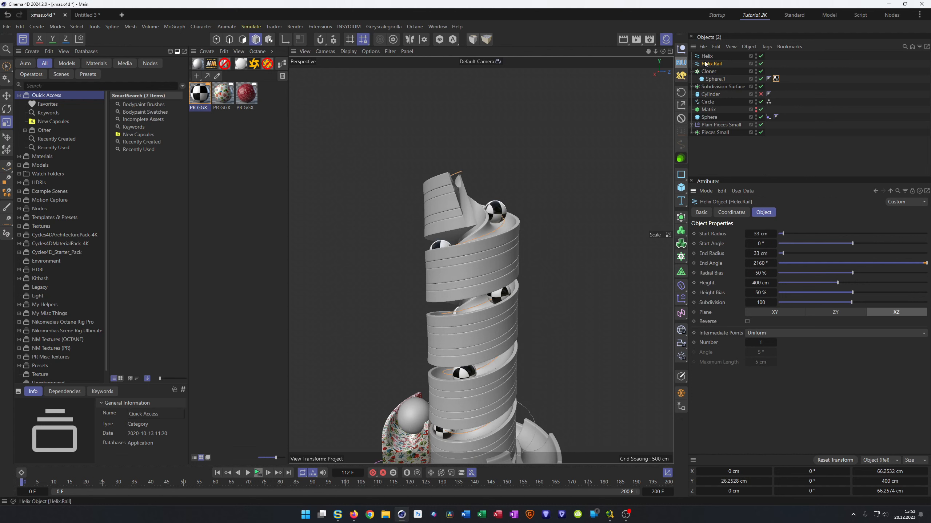
{"action": "left_click", "coordinate": [709, 71]}
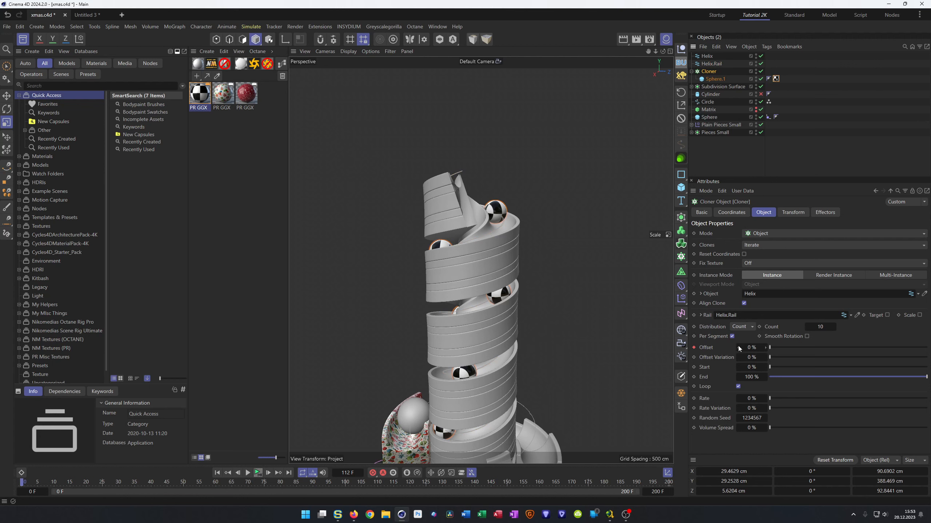
{"action": "left_click", "coordinate": [199, 95]}
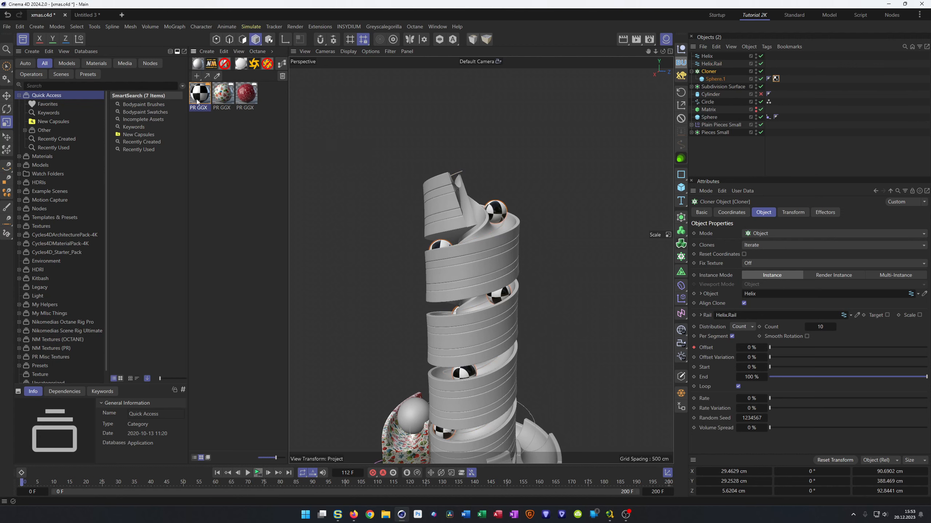
Step: Keyframe the cloned sphere's heading from 0° at frame 0 to 1800° at frame 200, and preview the animation
{"action": "left_click", "coordinate": [711, 79]}
{"action": "left_click", "coordinate": [737, 213]}
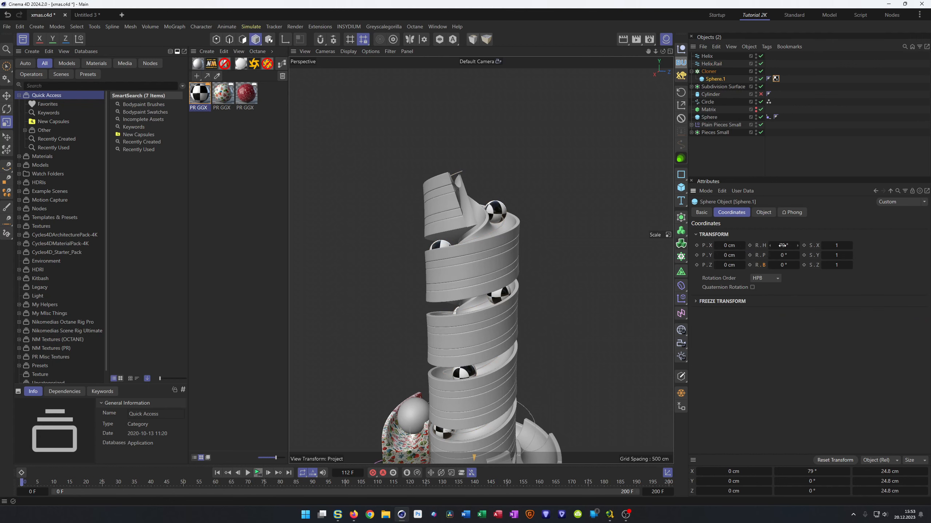
{"action": "right_click", "coordinate": [798, 246]}
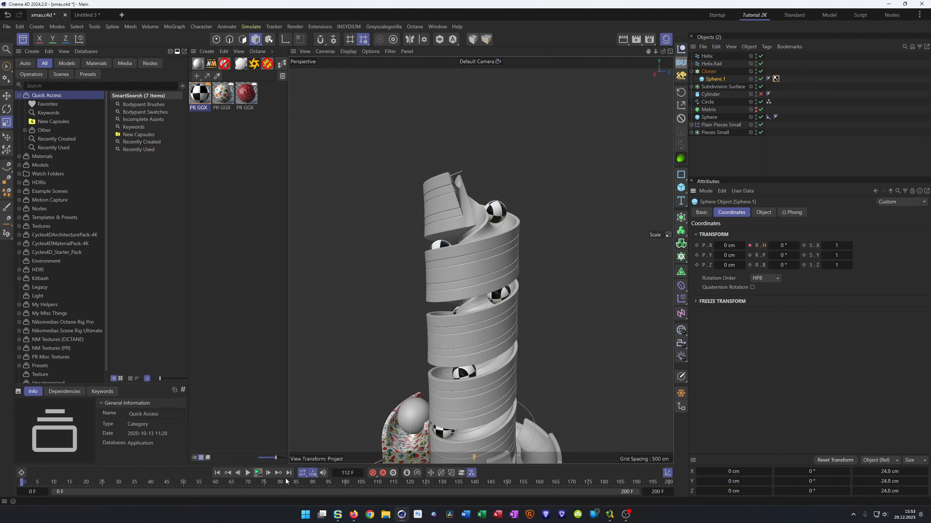
{"action": "left_click", "coordinate": [790, 245]}
{"action": "type", "text": "1800"}
{"action": "key", "text": "Return"}
{"action": "left_click", "coordinate": [749, 246]}
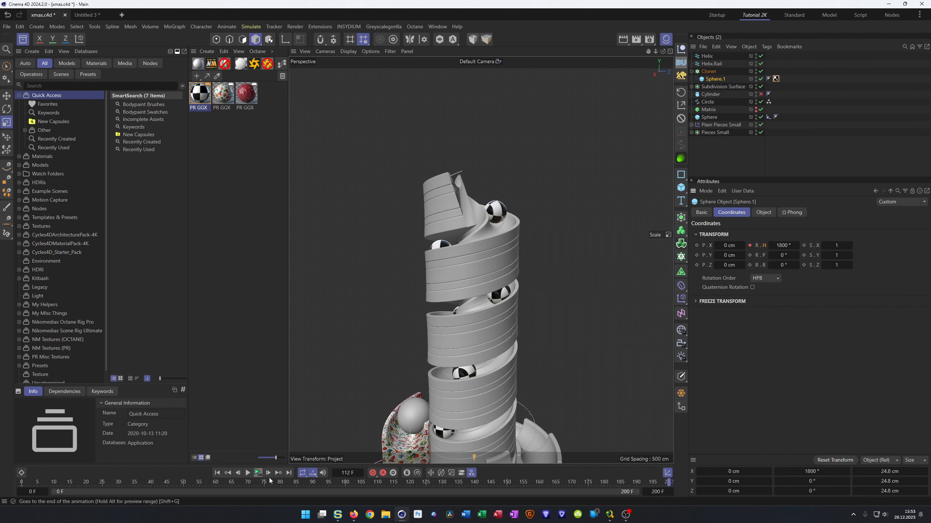
{"action": "left_click", "coordinate": [258, 474]}
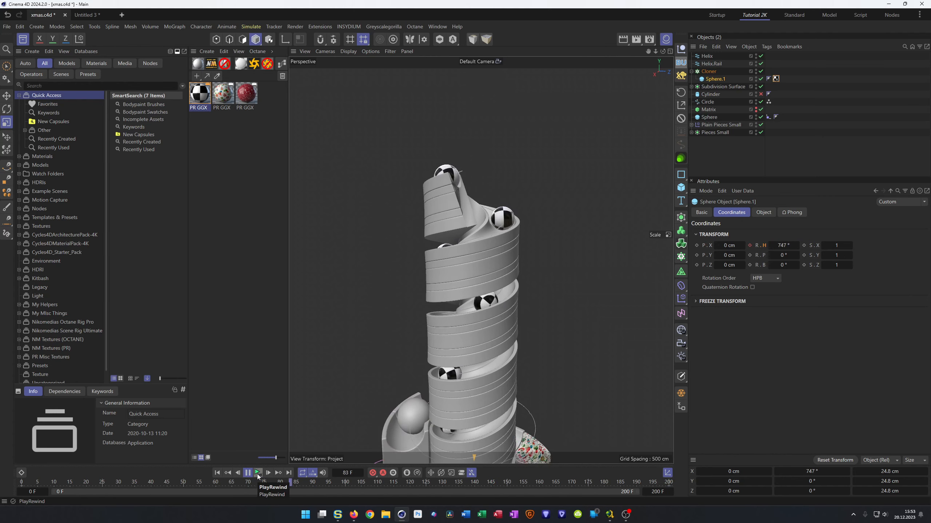
{"action": "left_click", "coordinate": [257, 474]}
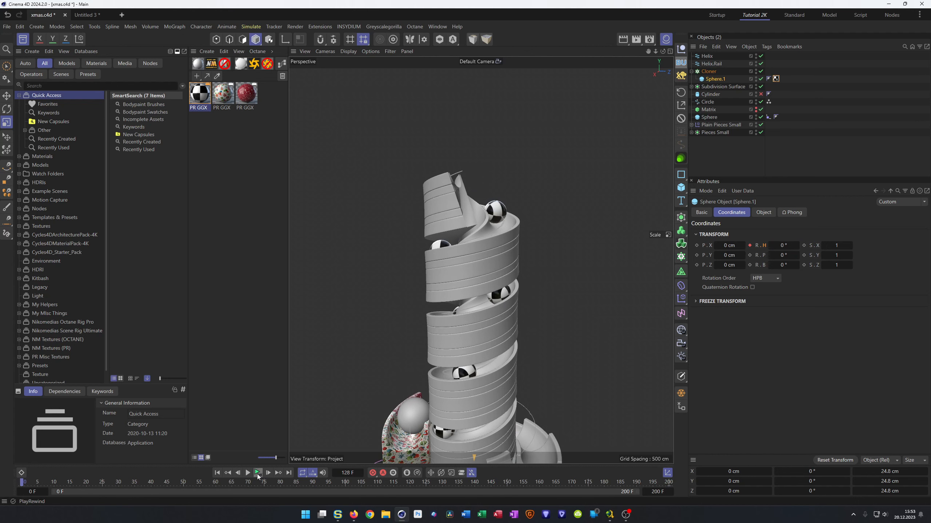
Step: Reverse the cloned sphere's heading at frame 200 to -1800° and preview the animation
{"action": "left_click", "coordinate": [289, 473]}
{"action": "left_click", "coordinate": [782, 245]}
{"action": "type", "text": "-"}
{"action": "key", "text": "Return"}
{"action": "left_click", "coordinate": [257, 473]}
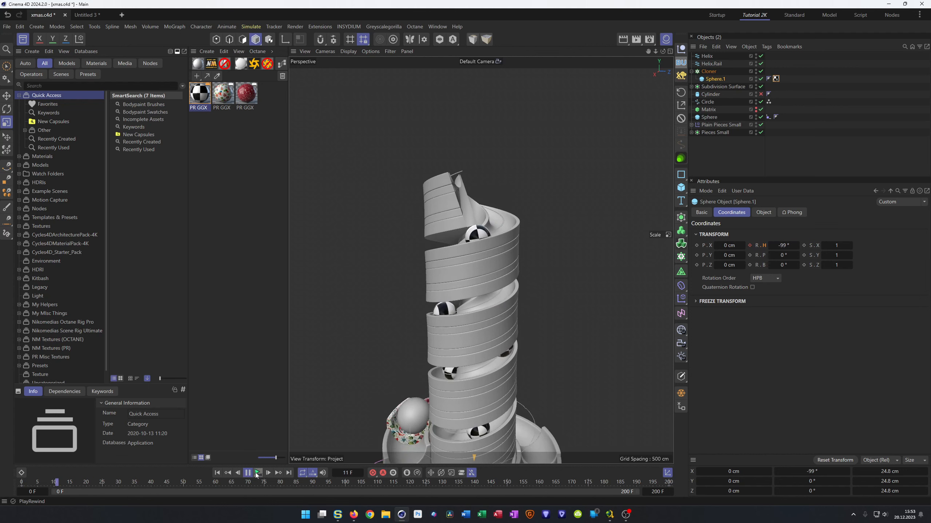
{"action": "left_click", "coordinate": [257, 474]}
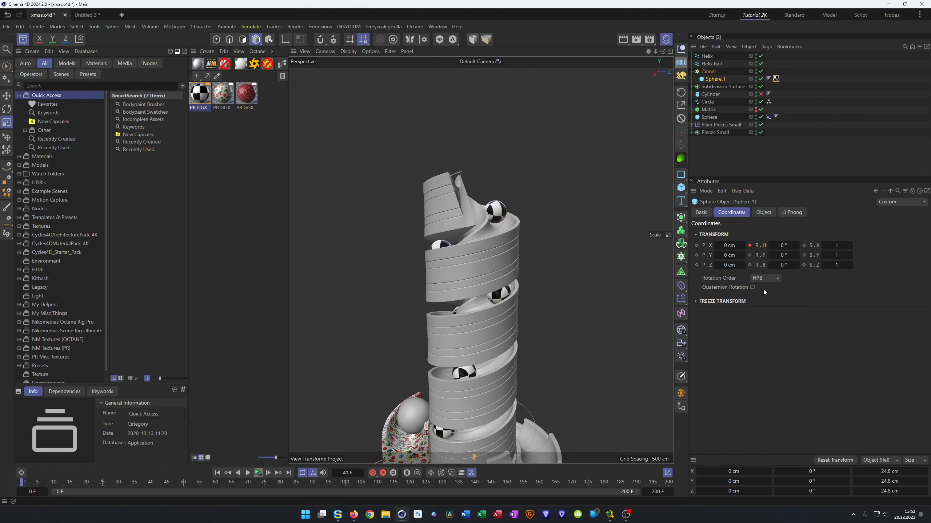
Step: Change the cloned sphere's heading at frame 200 to a much smaller positive rotation and preview the animation
{"action": "left_click", "coordinate": [782, 248]}
{"action": "left_click", "coordinate": [290, 473]}
{"action": "left_click", "coordinate": [259, 474]}
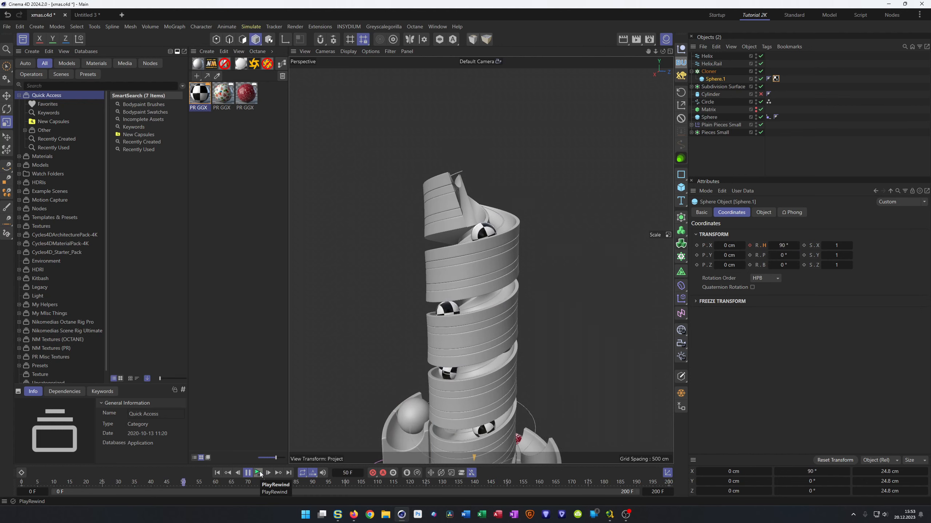
{"action": "left_click", "coordinate": [259, 474]}
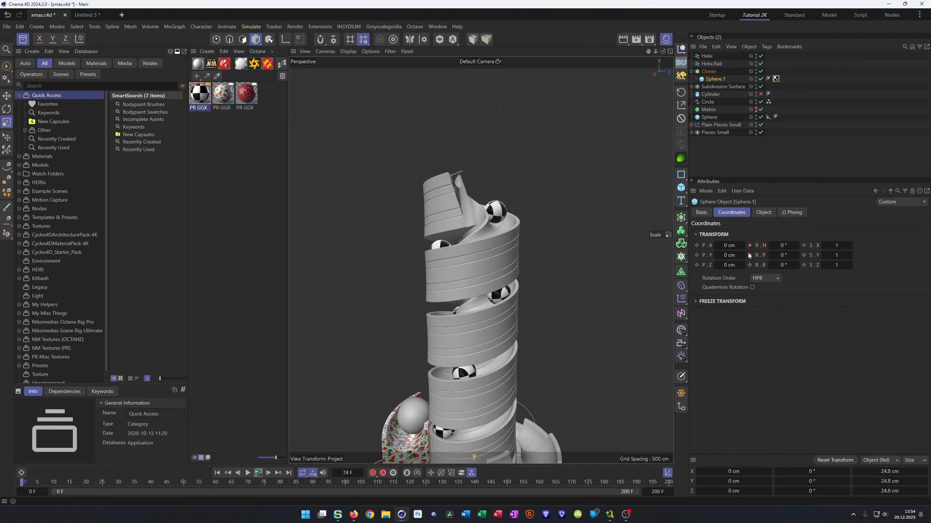
Step: Try a 598° heading on the cloned sphere, then reset it to 0° and run the playback
{"action": "mouse_move", "coordinate": [781, 245]}
{"action": "left_mouse_down"}
{"action": "mouse_move", "coordinate": [892, 245]}
{"action": "mouse_move", "coordinate": [788, 246]}
{"action": "left_mouse_up"}
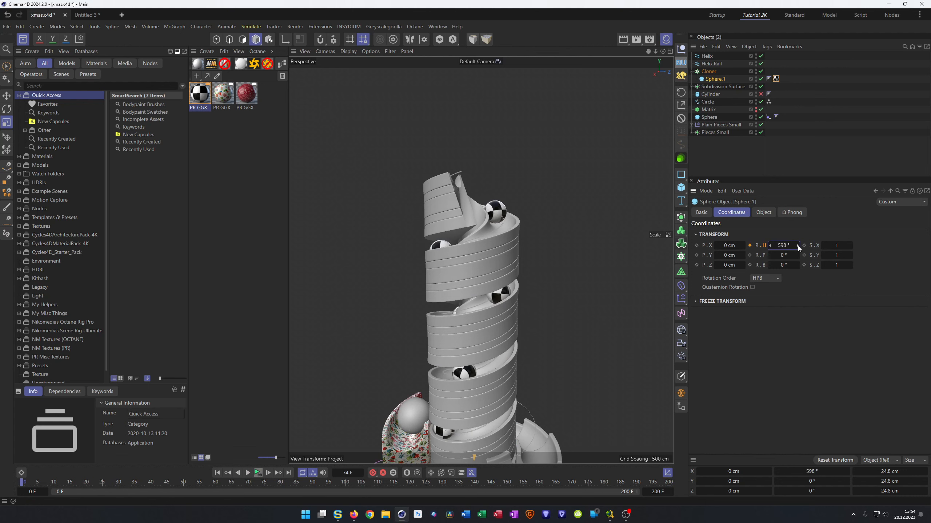
{"action": "right_click", "coordinate": [798, 246]}
{"action": "left_click", "coordinate": [258, 473]}
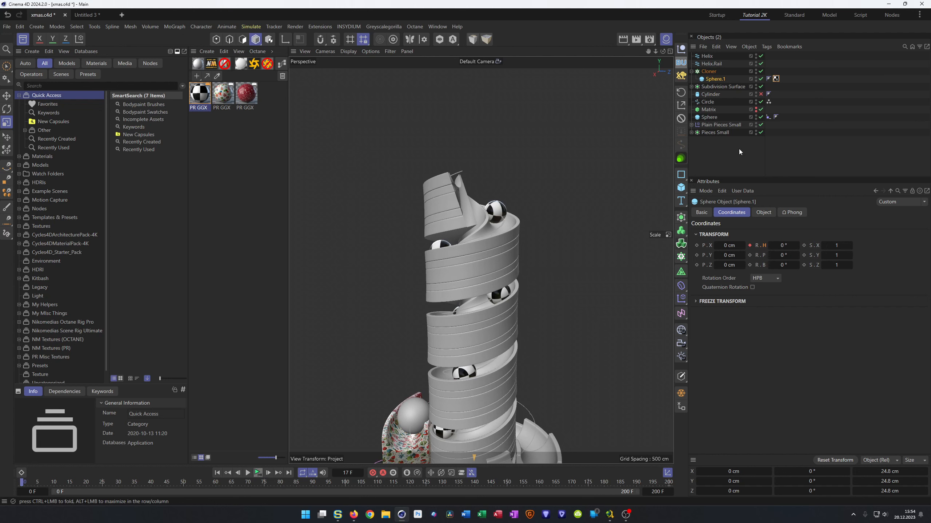
Step: Turn off Align Clone in the Cloner's object settings
{"action": "left_click", "coordinate": [708, 72]}
{"action": "left_click", "coordinate": [767, 213]}
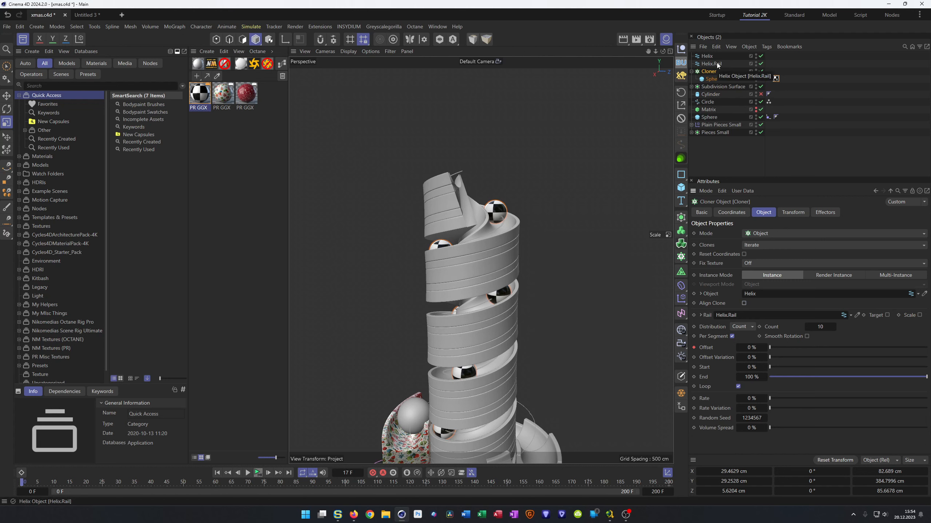
Step: Try out heading and pitch rotations on the cloned sphere, clearing its heading keyframes and resetting both angles to 0°
{"action": "left_click", "coordinate": [714, 79]}
{"action": "left_click", "coordinate": [732, 212]}
{"action": "left_click_drag", "start_coordinate": [783, 245], "coordinate": [788, 246]}
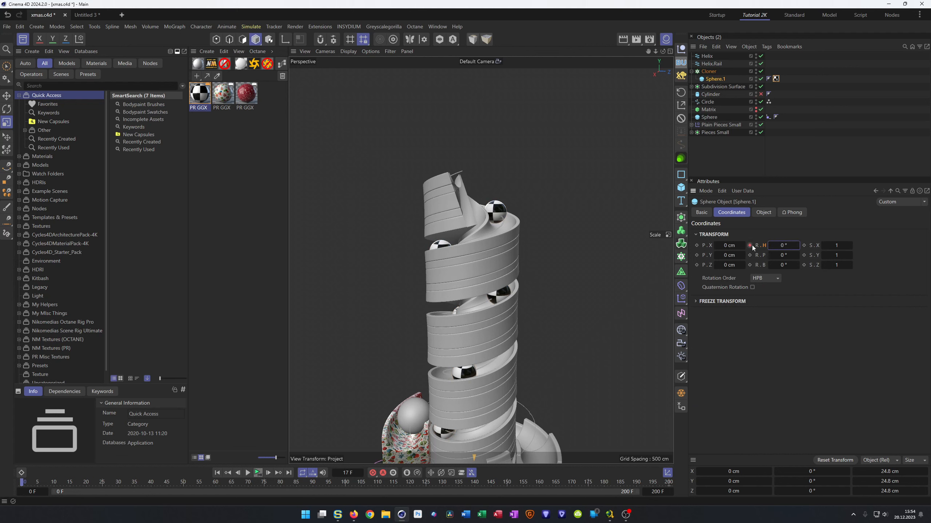
{"action": "left_click_drag", "start_coordinate": [787, 260], "coordinate": [794, 265]}
{"action": "right_click", "coordinate": [797, 256]}
Step: Turn Align Clone back on in the Cloner and open the cloned sphere's material tag settings
{"action": "left_click", "coordinate": [709, 71]}
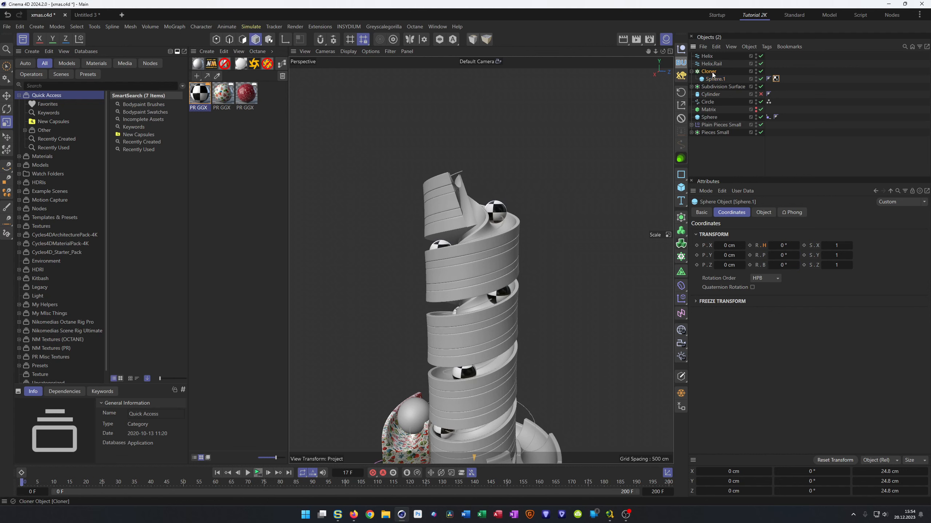
{"action": "left_click", "coordinate": [762, 212]}
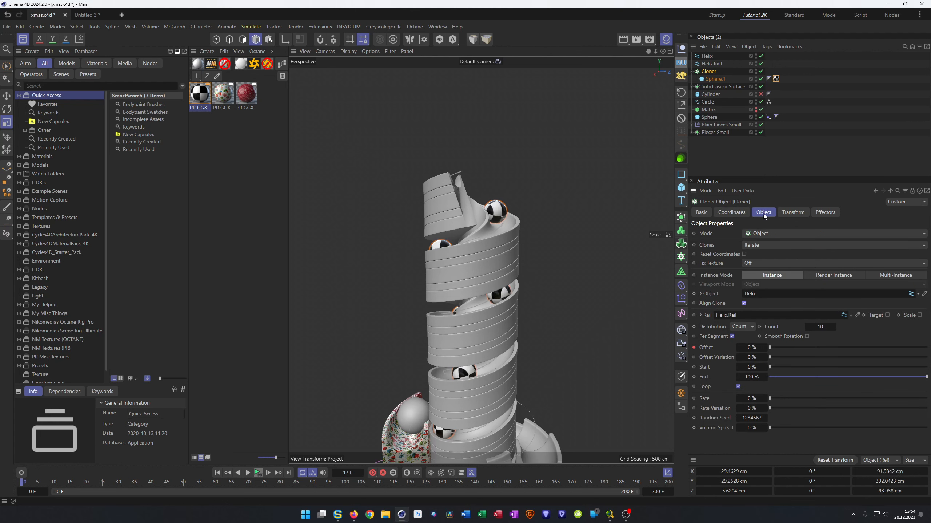
{"action": "left_click", "coordinate": [721, 78]}
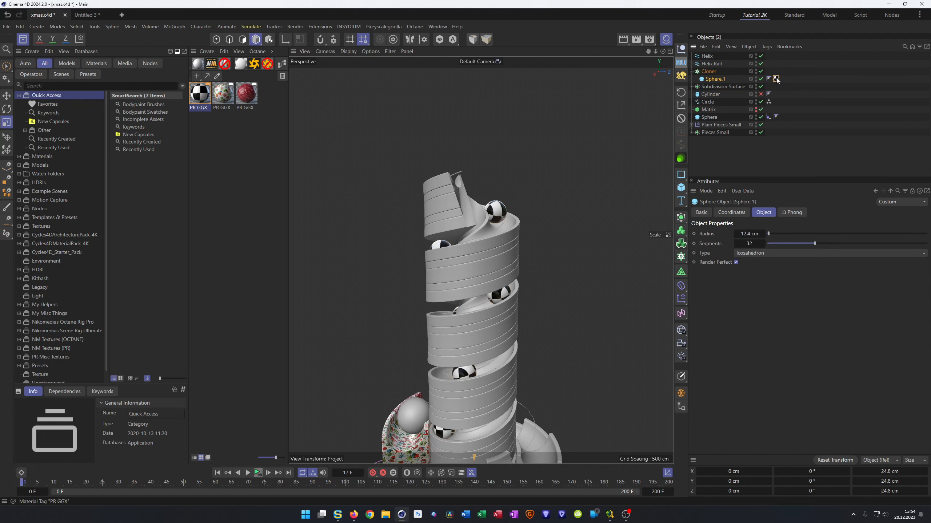
{"action": "left_click", "coordinate": [776, 78]}
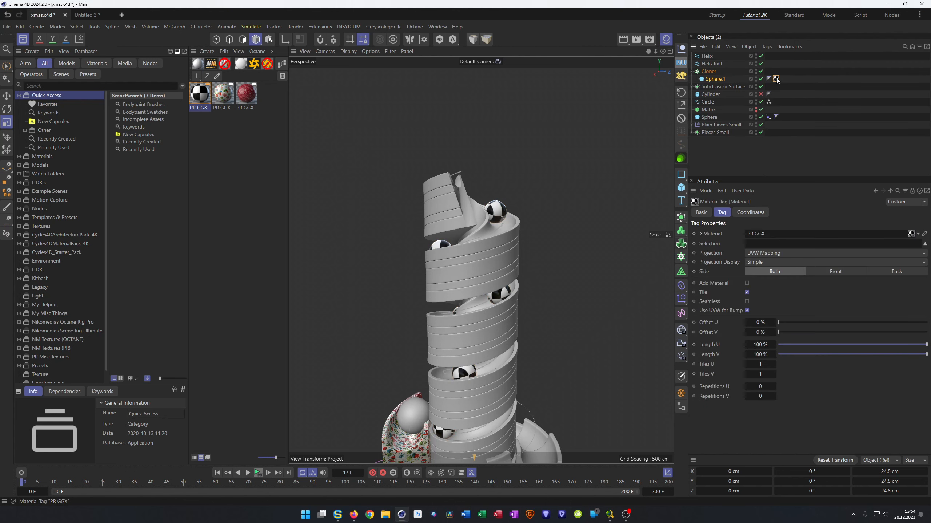
Step: Keyframe the cloned sphere's heading from 0° at the first frame to 1800° at frame 200, and preview the rolling motion
{"action": "left_click", "coordinate": [716, 79]}
{"action": "left_click", "coordinate": [731, 212]}
{"action": "mouse_move", "coordinate": [787, 245]}
{"action": "left_mouse_down"}
{"action": "mouse_move", "coordinate": [843, 245]}
{"action": "mouse_move", "coordinate": [824, 246]}
{"action": "left_mouse_up"}
{"action": "right_click", "coordinate": [798, 246]}
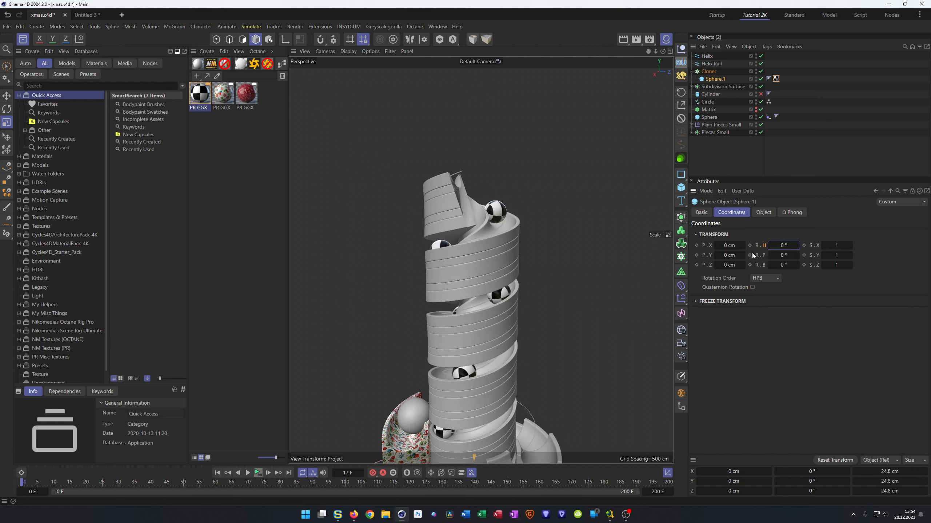
{"action": "left_click", "coordinate": [749, 246]}
{"action": "left_click", "coordinate": [288, 473]}
{"action": "type", "text": "1800"}
{"action": "key", "text": "Return"}
{"action": "left_click", "coordinate": [750, 246]}
{"action": "left_click", "coordinate": [259, 473]}
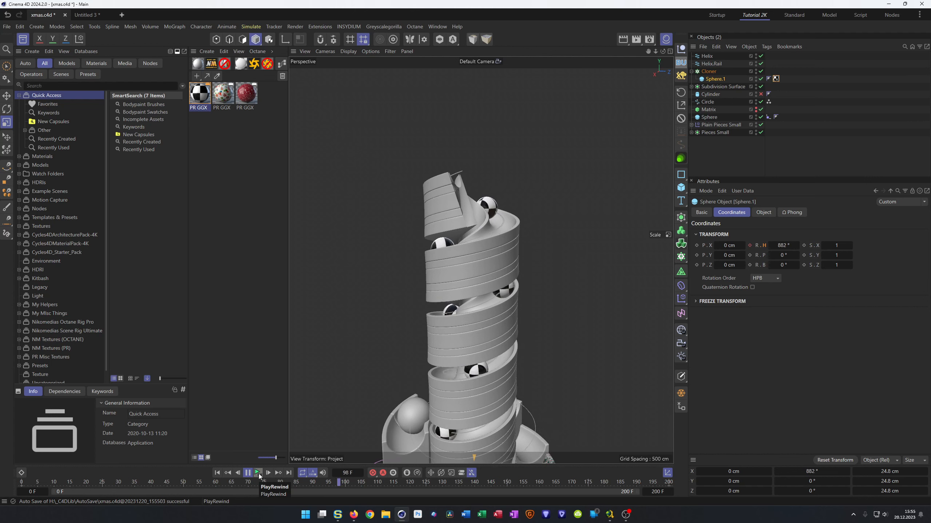
{"action": "left_click", "coordinate": [258, 475]}
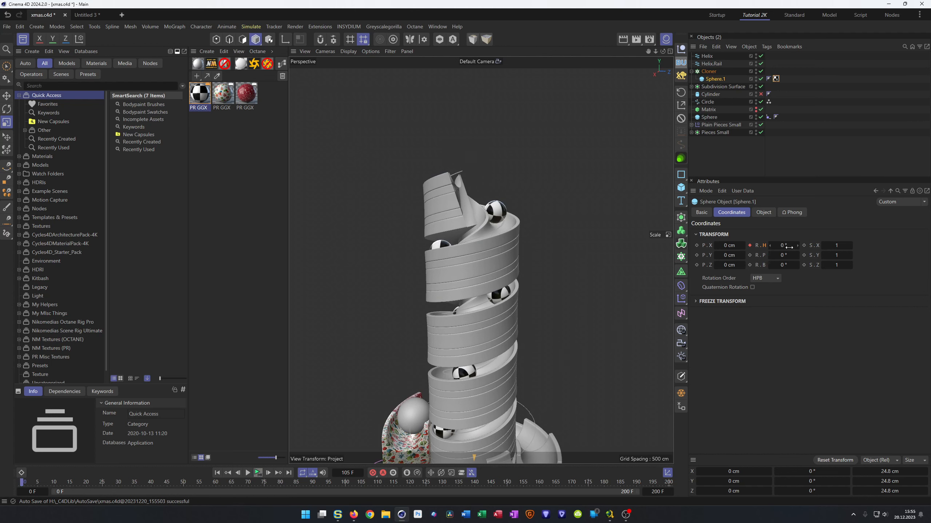
Step: Keyframe the cloned sphere's heading at 360° on frame 200 and preview the rolling motion
{"action": "left_click", "coordinate": [288, 473]}
{"action": "double_click", "coordinate": [782, 245]}
{"action": "type", "text": "360"}
{"action": "key", "text": "Return"}
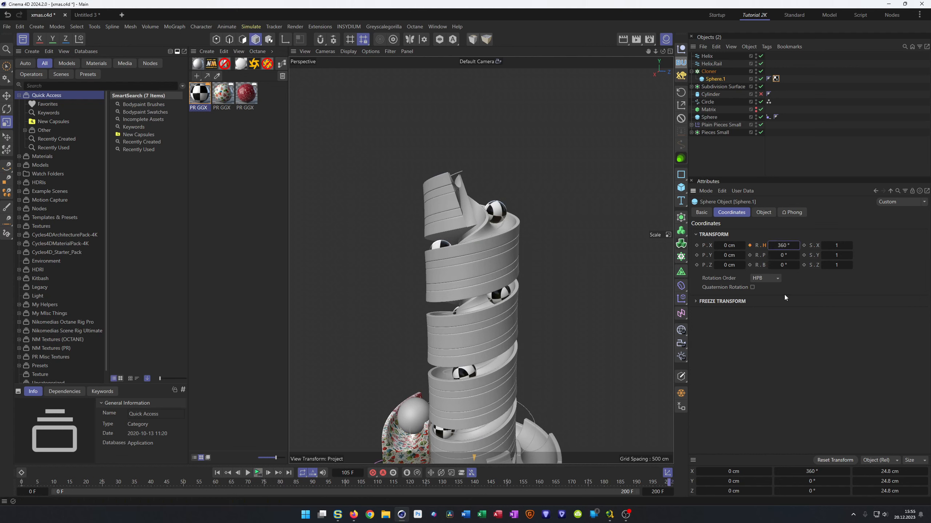
{"action": "left_click", "coordinate": [750, 246]}
{"action": "left_click", "coordinate": [257, 473]}
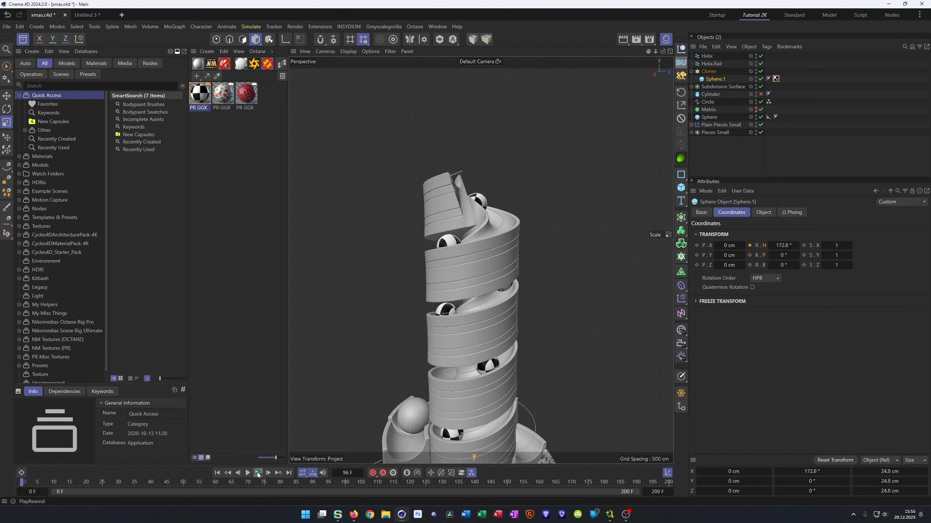
{"action": "left_click", "coordinate": [257, 473]}
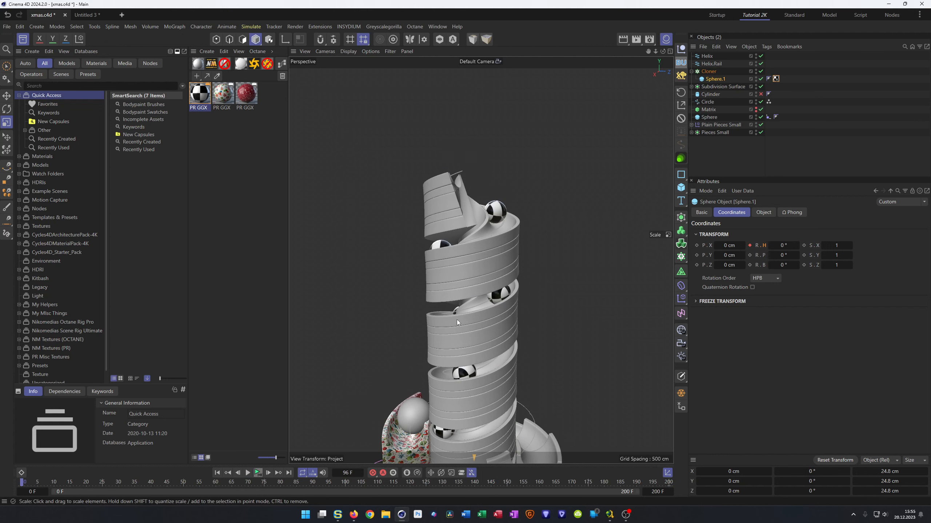
{"action": "mouse_move", "coordinate": [503, 211]}
{"action": "right_mouse_down", "text": "alt"}
{"action": "mouse_move", "coordinate": [554, 193]}
{"action": "mouse_move", "coordinate": [509, 215]}
{"action": "right_mouse_up", "text": "alt"}
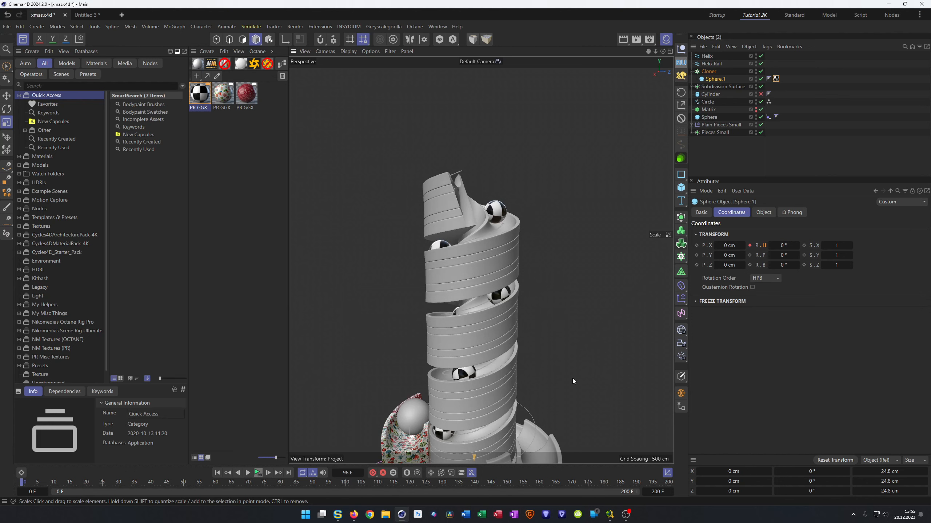
{"action": "left_click", "coordinate": [258, 474]}
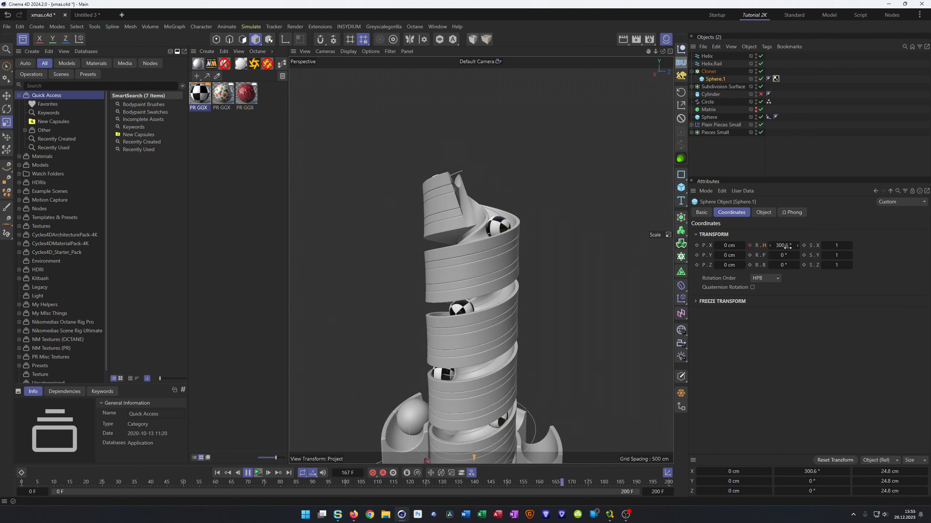
{"action": "left_click", "coordinate": [248, 473]}
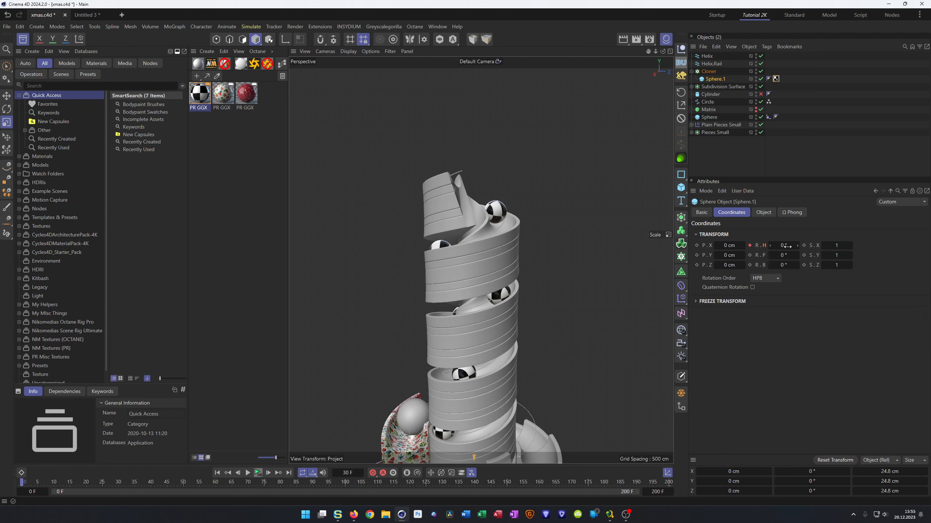
Step: Try keyframing the cloned sphere's pitch at the last frame alongside its heading, and preview the combined rotation
{"action": "left_click_drag", "start_coordinate": [784, 255], "coordinate": [768, 259]}
{"action": "left_click", "coordinate": [289, 473]}
{"action": "left_click", "coordinate": [750, 256]}
{"action": "left_click", "coordinate": [259, 473]}
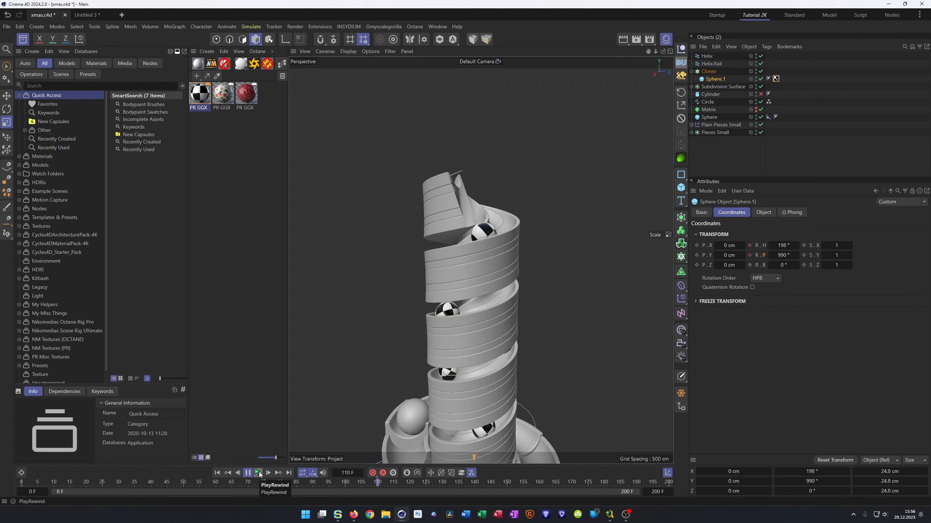
{"action": "left_click", "coordinate": [259, 472]}
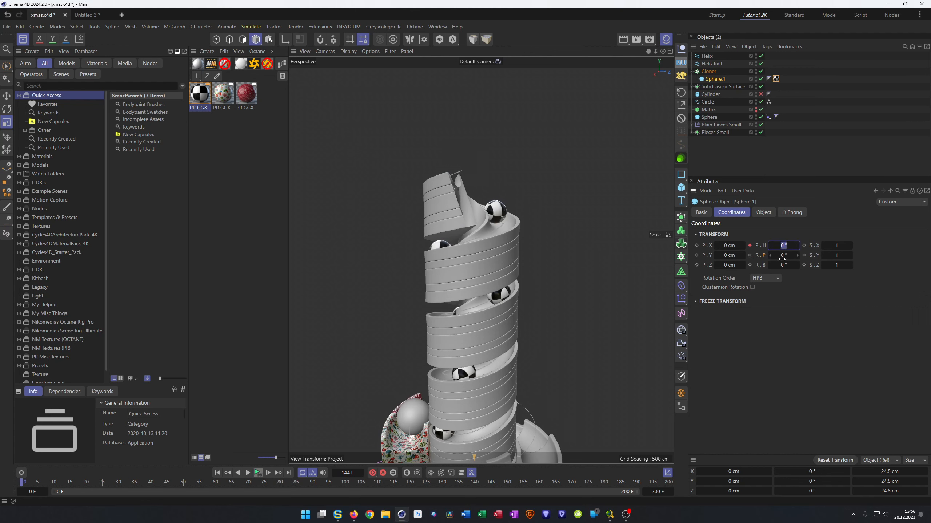
Step: Clear the pitch animation, keyframe the sphere's heading at 3600° on frame 200, and preview the motion
{"action": "left_click", "coordinate": [289, 475]}
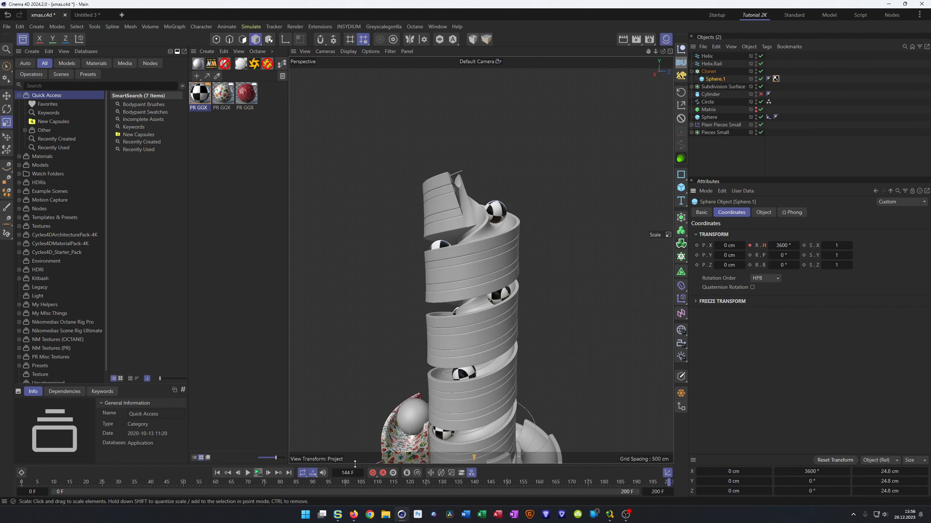
{"action": "left_click", "coordinate": [258, 473]}
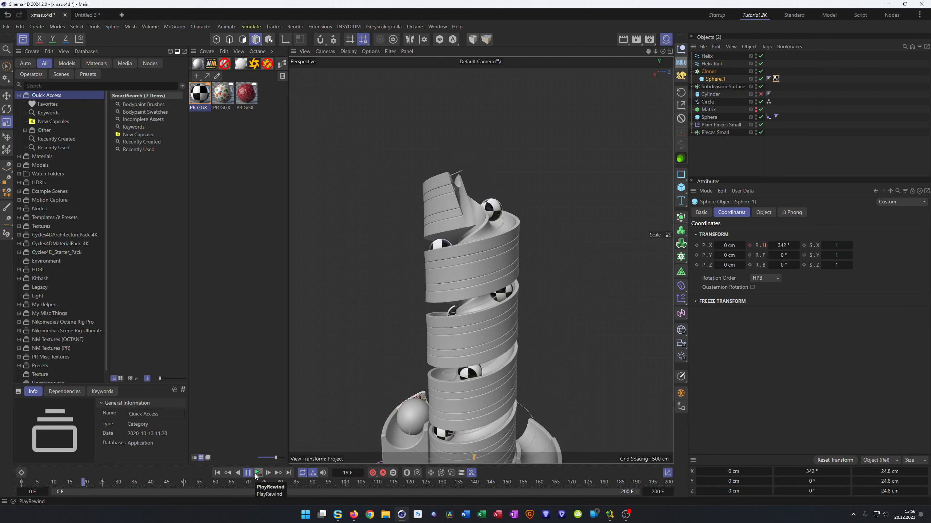
{"action": "left_click", "coordinate": [257, 474]}
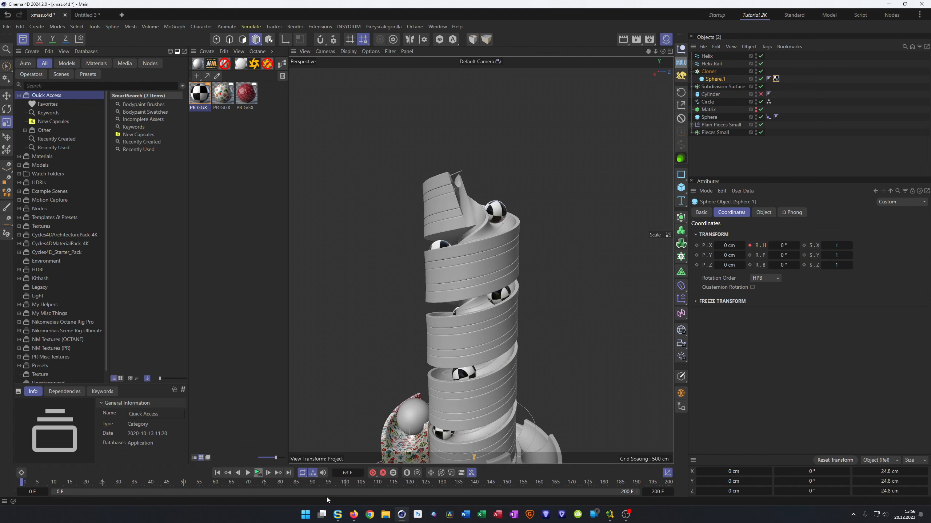
Step: Try multiplying the last heading keyframe by 1.5, to 5400°, and preview the spheres rolling down to the column's base
{"action": "left_click", "coordinate": [289, 473]}
{"action": "key", "text": "Right"}
{"action": "type", "text": "*1.5"}
{"action": "key", "text": "Return"}
{"action": "left_click", "coordinate": [258, 473]}
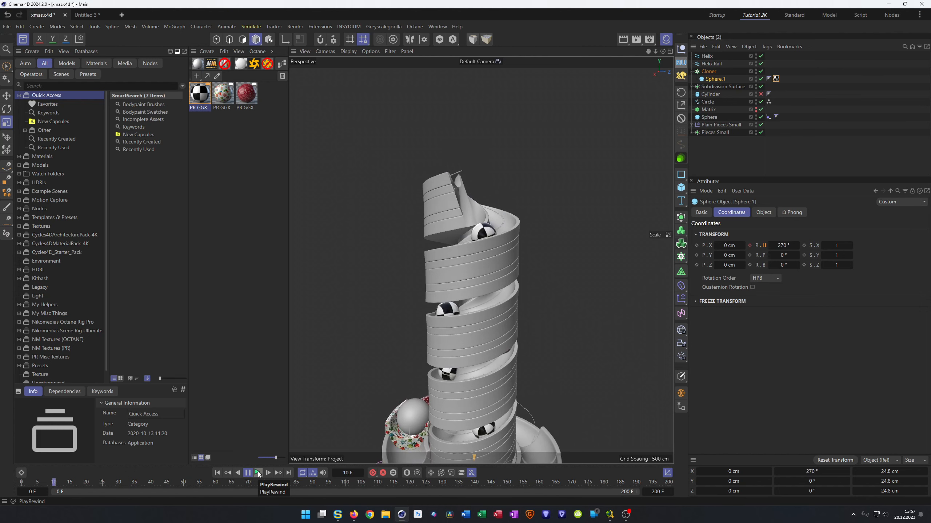
{"action": "middle_click_drag", "start_coordinate": [450, 371], "coordinate": [453, 253], "text": "alt"}
{"action": "left_click_drag", "start_coordinate": [369, 307], "coordinate": [532, 254], "text": "alt"}
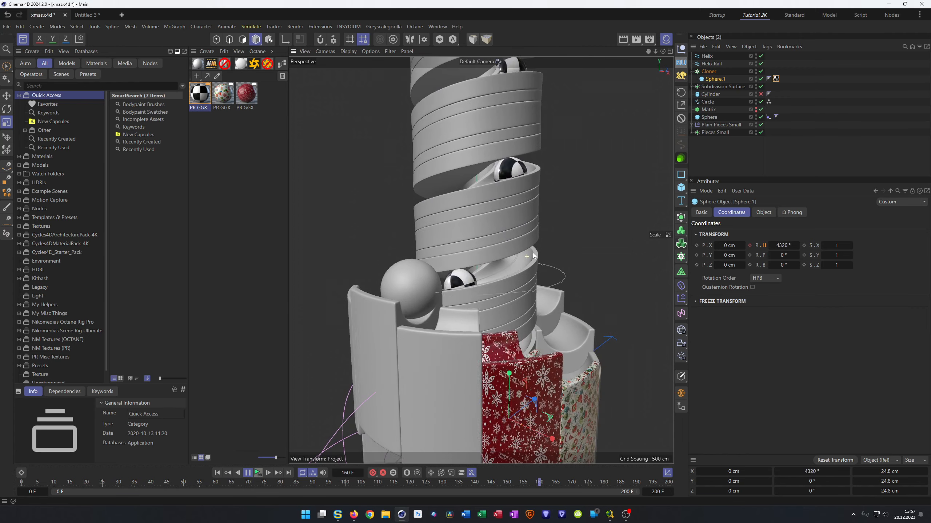
{"action": "scroll", "coordinate": [536, 252], "scroll_direction": "up", "scroll_amount": 3}
{"action": "middle_click_drag", "start_coordinate": [533, 246], "coordinate": [525, 247], "text": "alt"}
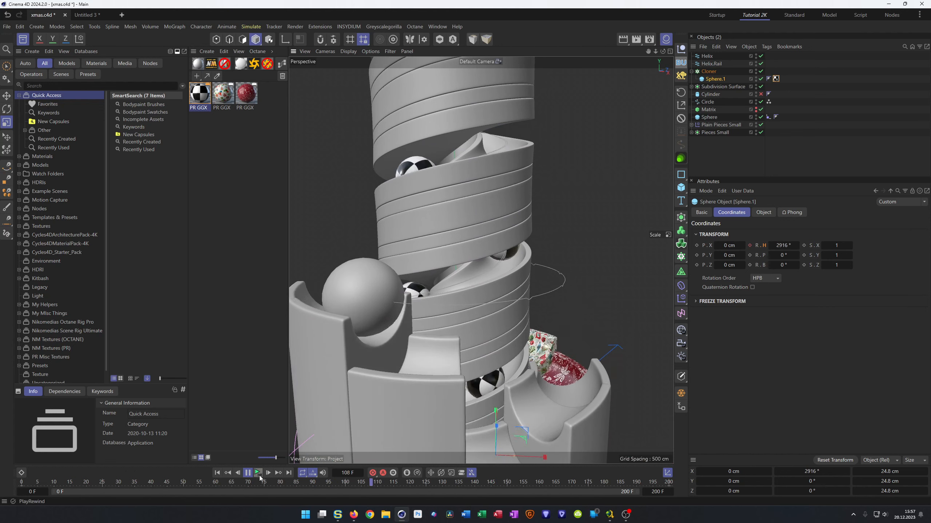
{"action": "left_click", "coordinate": [259, 473]}
Step: Set the cloned sphere's heading keyframe at frame 200 back to 3600°, preview the motion, and save the project
{"action": "left_click", "coordinate": [290, 473]}
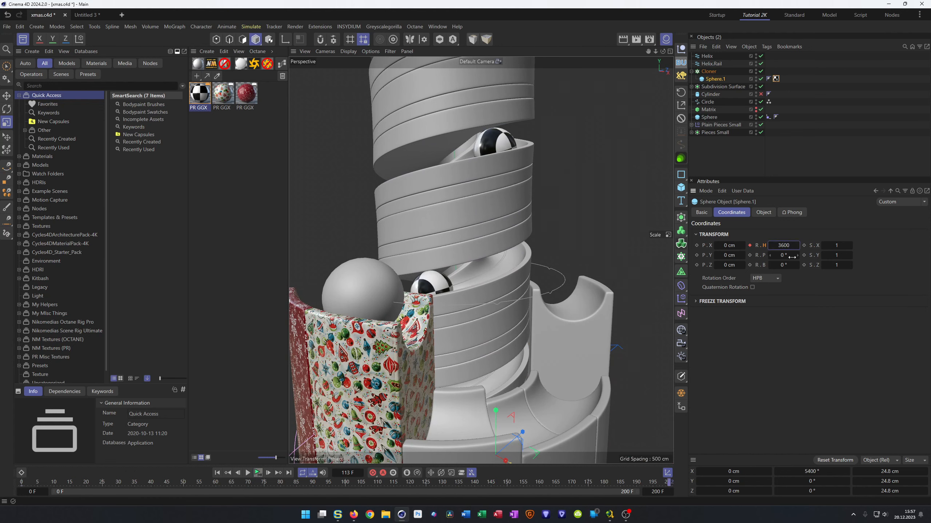
{"action": "left_click", "coordinate": [258, 473]}
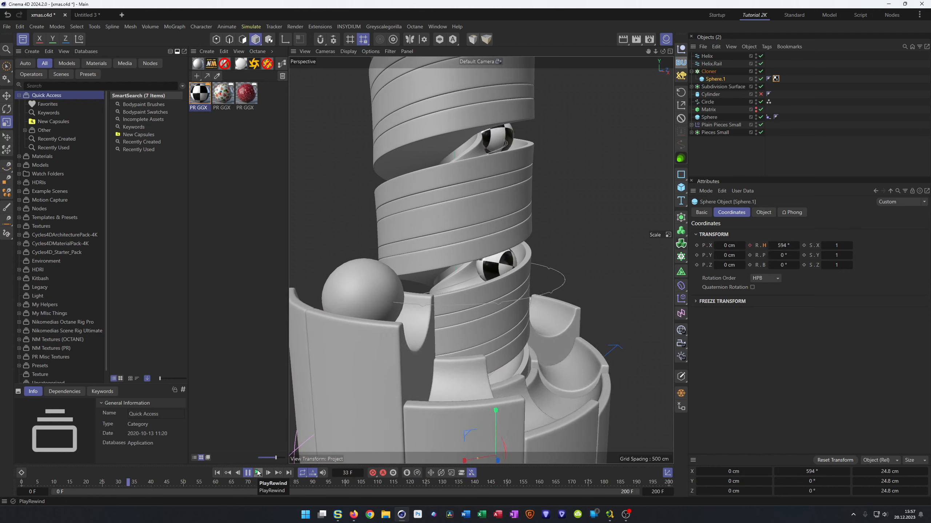
{"action": "left_click", "coordinate": [259, 474]}
{"action": "key", "text": "ctrl+s"}
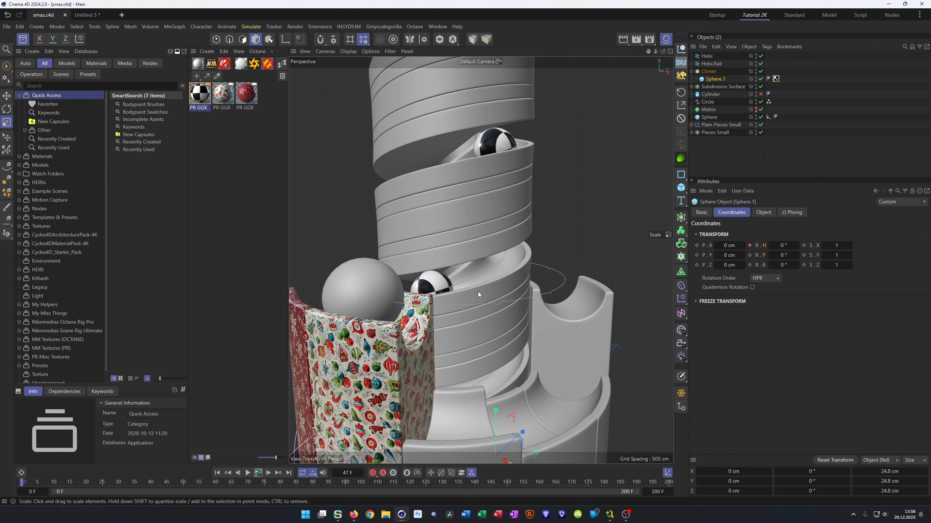
Step: Group all scene objects under one null, hide it in the editor and render, and save the project
{"action": "scroll", "coordinate": [484, 297], "scroll_direction": "down", "scroll_amount": 6}
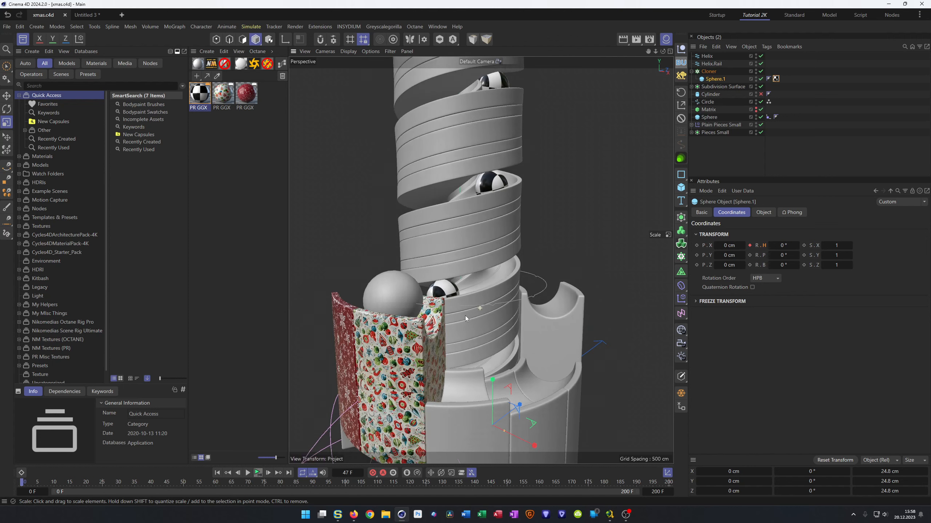
{"action": "left_click_drag", "start_coordinate": [475, 352], "coordinate": [446, 363], "text": "alt"}
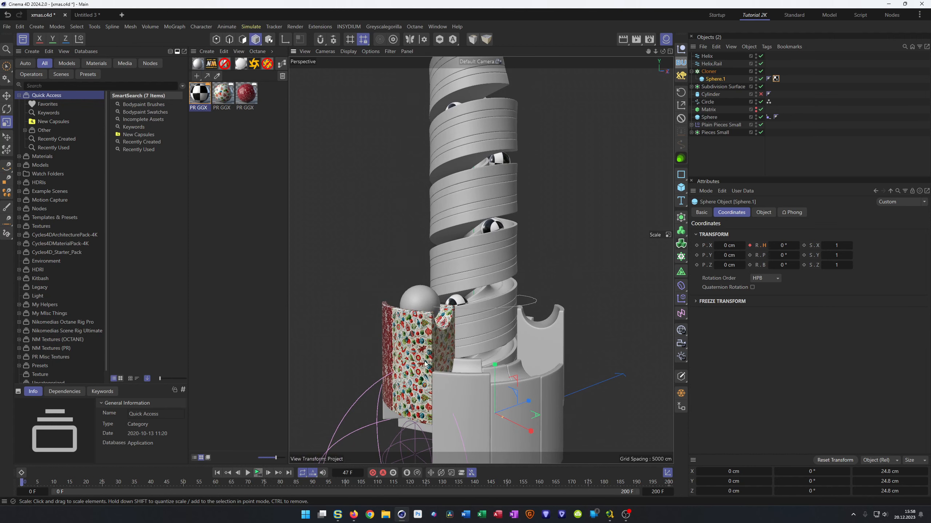
{"action": "key", "text": "ctrl+s"}
{"action": "left_click_drag", "start_coordinate": [439, 384], "coordinate": [439, 347], "text": "alt"}
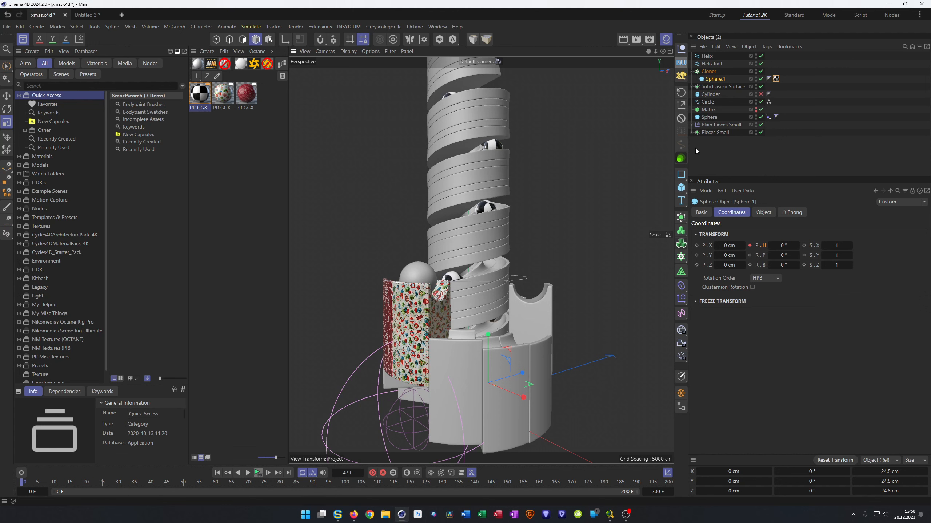
{"action": "left_click_drag", "start_coordinate": [695, 145], "coordinate": [689, 58]}
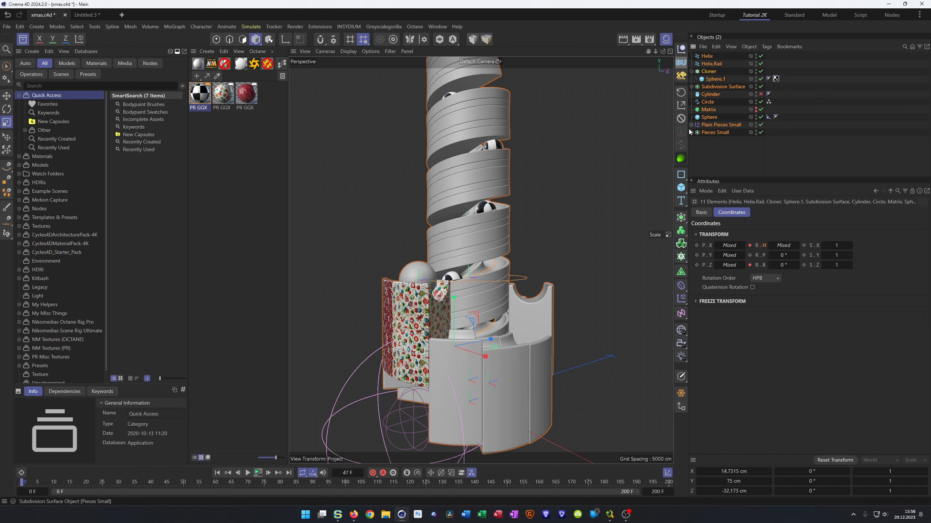
{"action": "key", "text": "alt+g"}
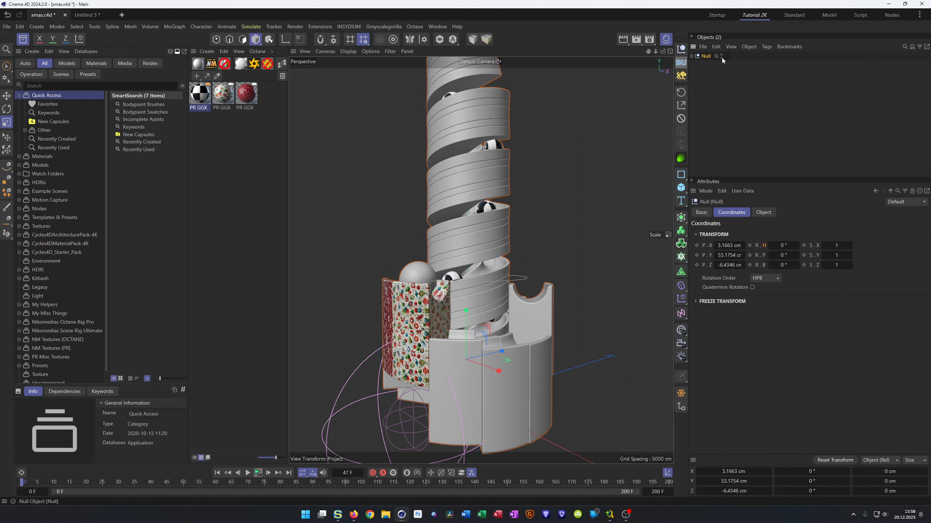
{"action": "key", "text": "ctrl+s"}
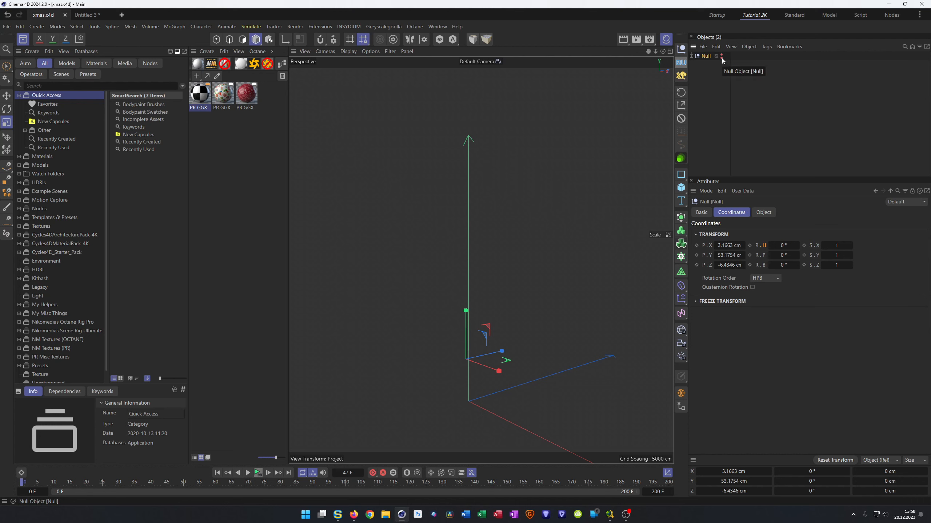
Step: Add a Tube primitive with an outer radius of 150 cm and an inner radius of 100 cm
{"action": "mouse_move", "coordinate": [499, 310]}
{"action": "left_mouse_down", "text": "alt"}
{"action": "mouse_move", "coordinate": [461, 307]}
{"action": "mouse_move", "coordinate": [529, 318]}
{"action": "mouse_move", "coordinate": [507, 317]}
{"action": "left_mouse_up", "text": "alt"}
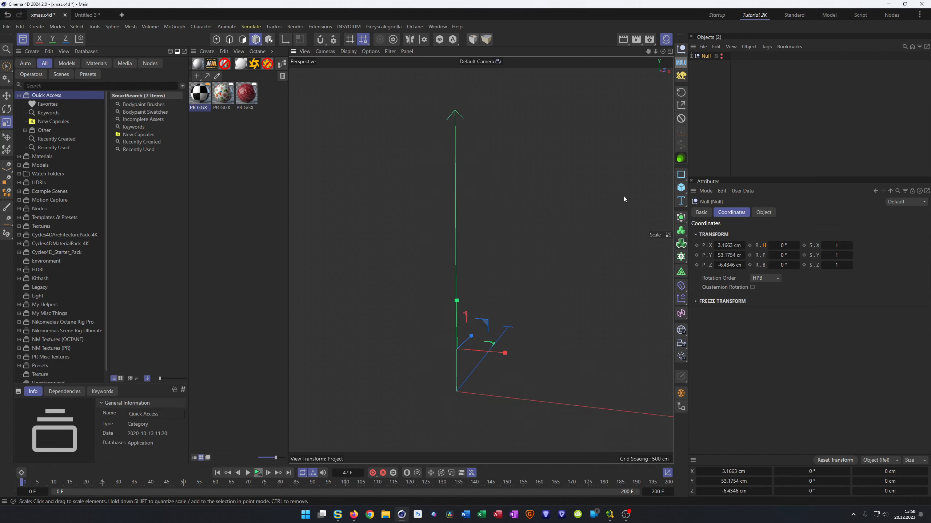
{"action": "left_click", "coordinate": [681, 187]}
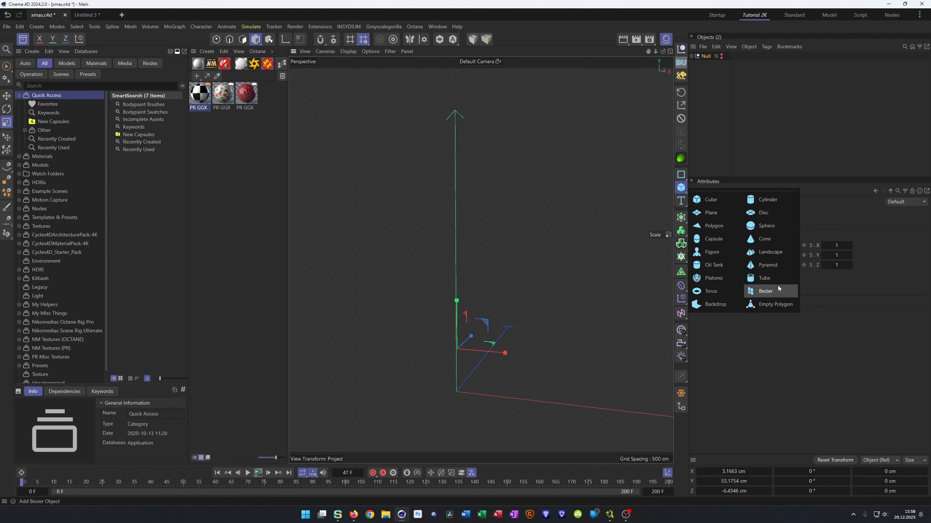
{"action": "left_click", "coordinate": [763, 277]}
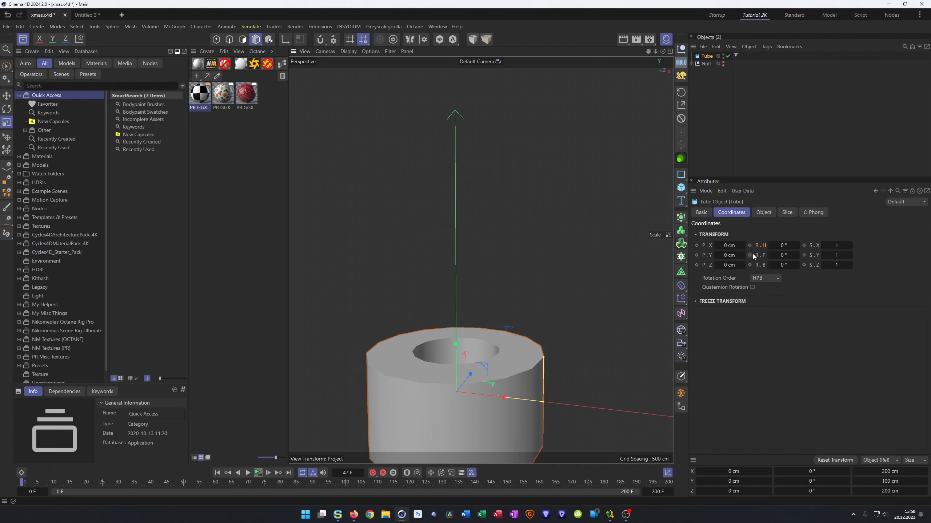
{"action": "left_click", "coordinate": [764, 212]}
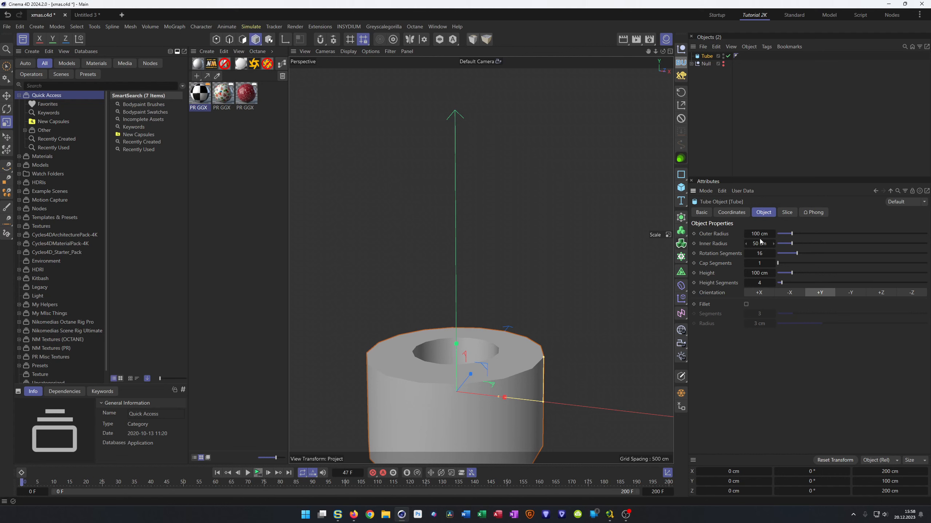
{"action": "double_click", "coordinate": [759, 233]}
{"action": "type", "text": "150"}
{"action": "key", "text": "Tab"}
{"action": "type", "text": "100"}
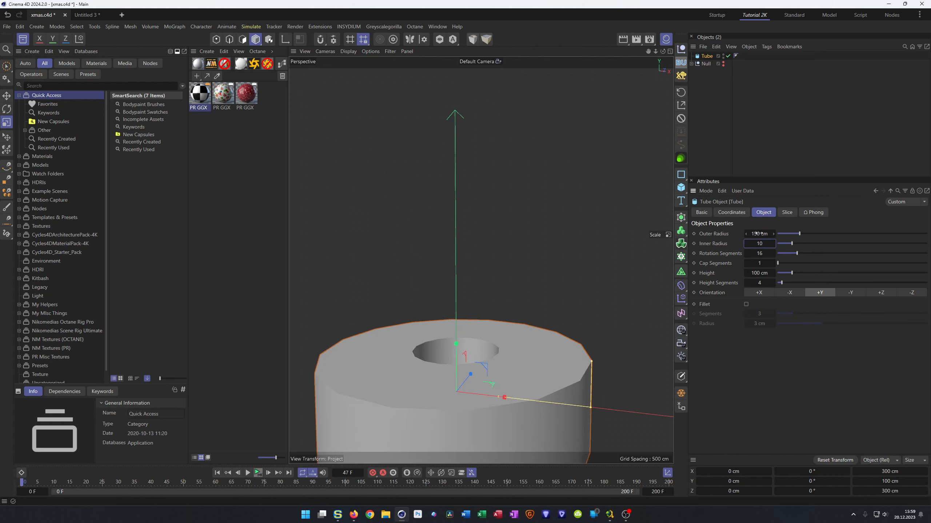
{"action": "key", "text": "Return"}
{"action": "scroll", "coordinate": [490, 284], "scroll_direction": "down", "scroll_amount": 5}
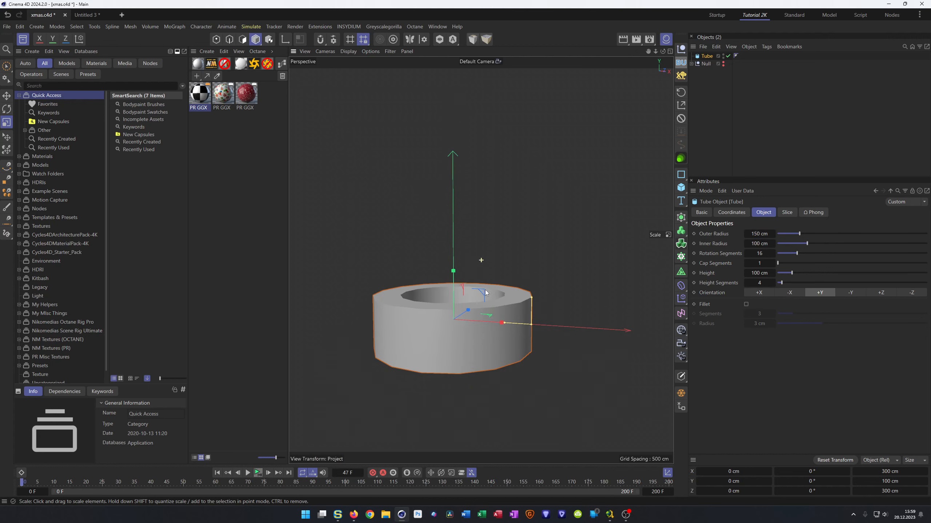
Step: Display mesh lines in the viewport and slice the tube from 0° to 30°
{"action": "key", "text": "n"}
{"action": "key", "text": "b"}
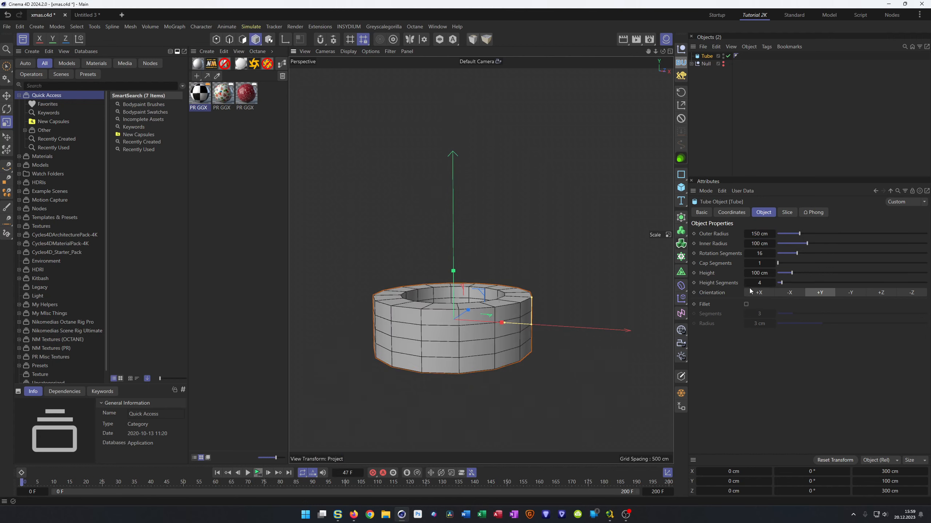
{"action": "left_click", "coordinate": [786, 213]}
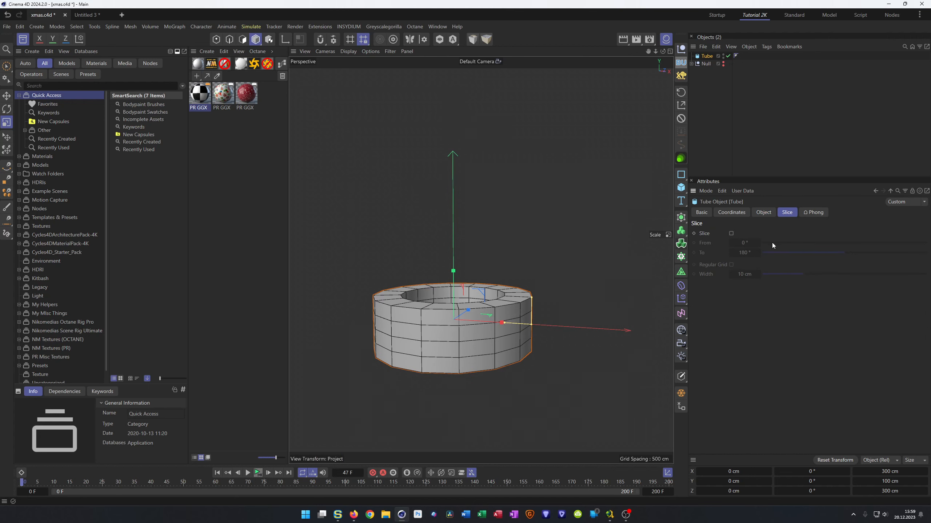
{"action": "left_click", "coordinate": [731, 234]}
{"action": "type", "text": "3"}
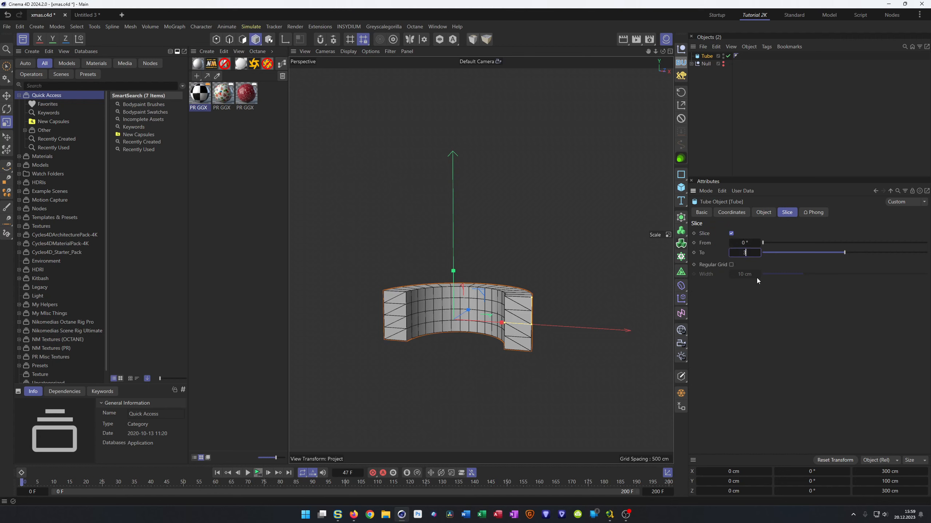
{"action": "type", "text": "0"}
{"action": "key", "text": "Return"}
{"action": "scroll", "coordinate": [542, 291], "scroll_direction": "up", "scroll_amount": 5}
{"action": "left_click_drag", "start_coordinate": [533, 283], "coordinate": [546, 269], "text": "alt"}
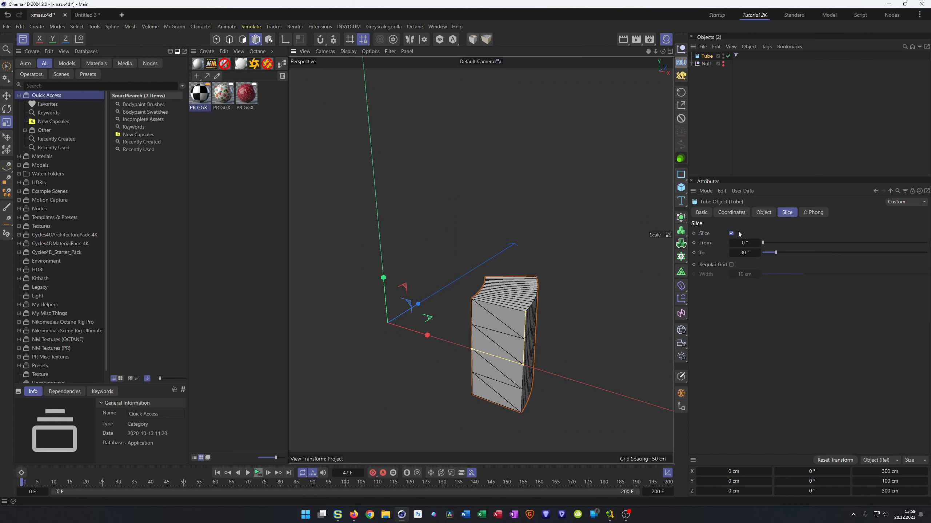
Step: Set the sliced tube's rotation segments to 4
{"action": "left_click", "coordinate": [763, 213]}
{"action": "double_click", "coordinate": [759, 253]}
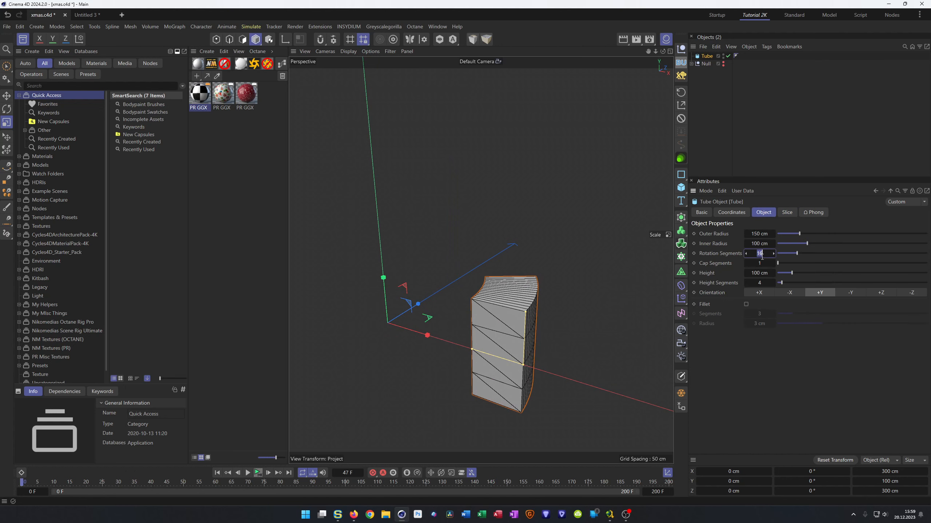
{"action": "type", "text": "4"}
{"action": "key", "text": "Return"}
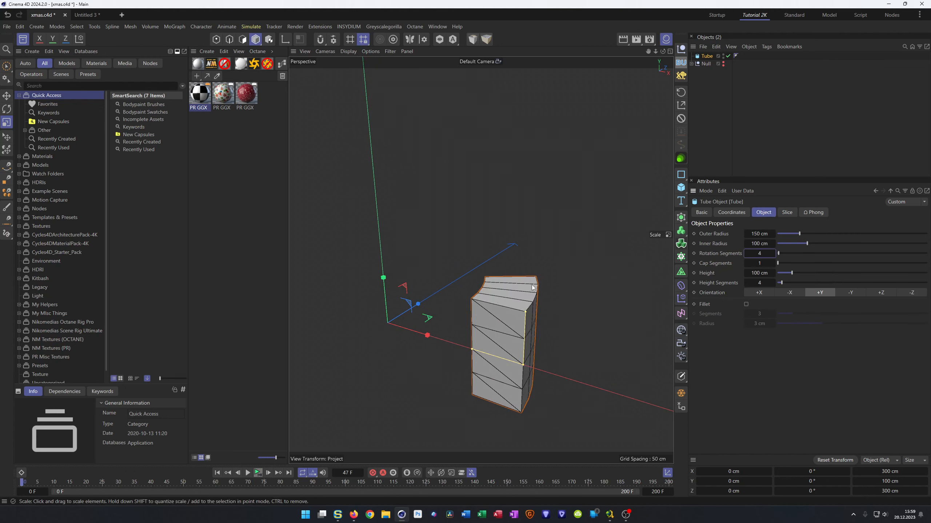
Step: Add a Torus primitive with a pipe radius of 20 cm and a ring radius of 125 cm
{"action": "scroll", "coordinate": [544, 280], "scroll_direction": "up", "scroll_amount": 2}
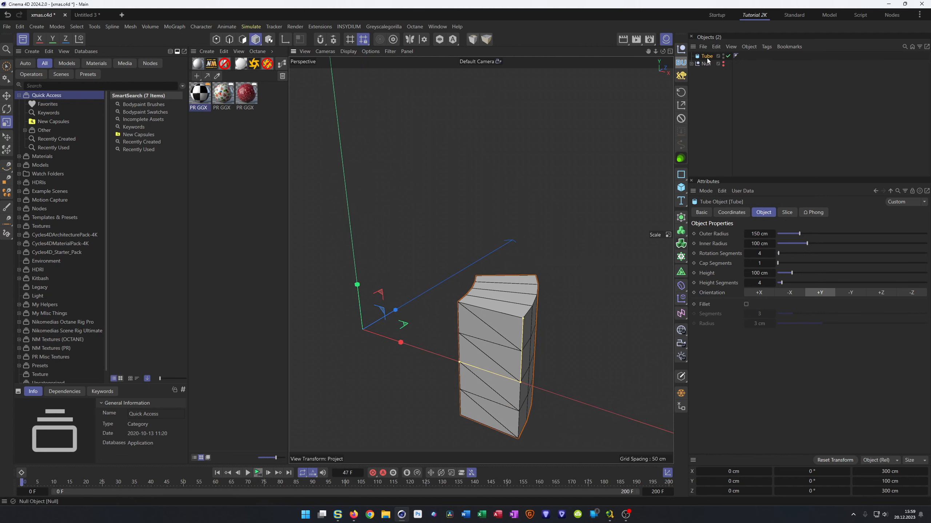
{"action": "left_click", "coordinate": [681, 187]}
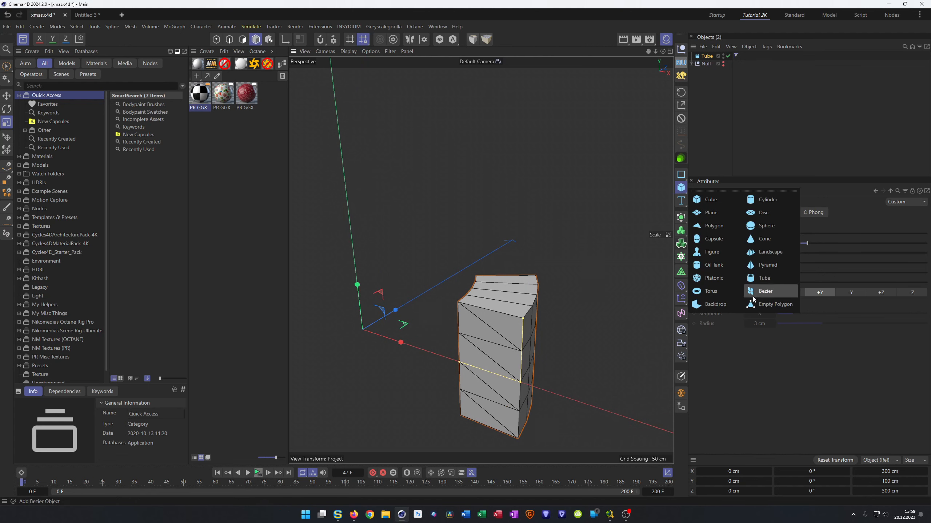
{"action": "left_click", "coordinate": [724, 294]}
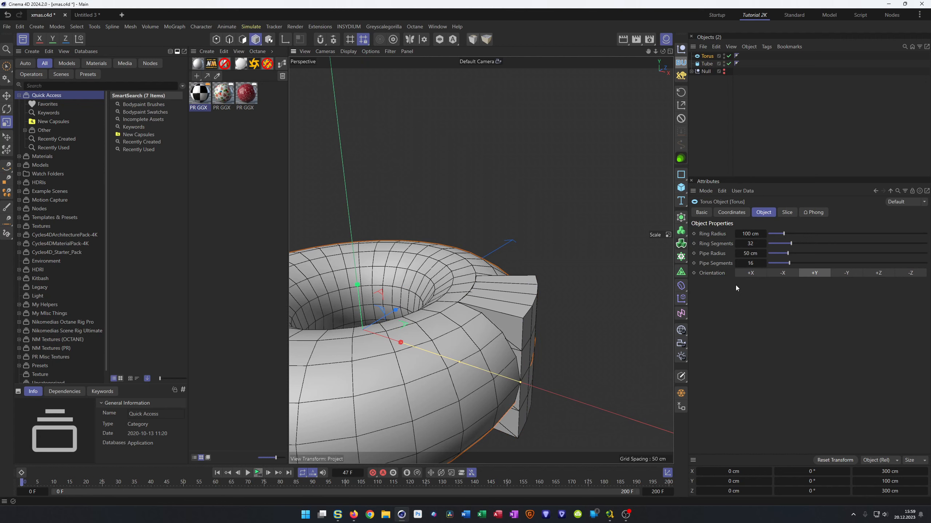
{"action": "left_click", "coordinate": [749, 254]}
{"action": "type", "text": "20"}
{"action": "key", "text": "Return"}
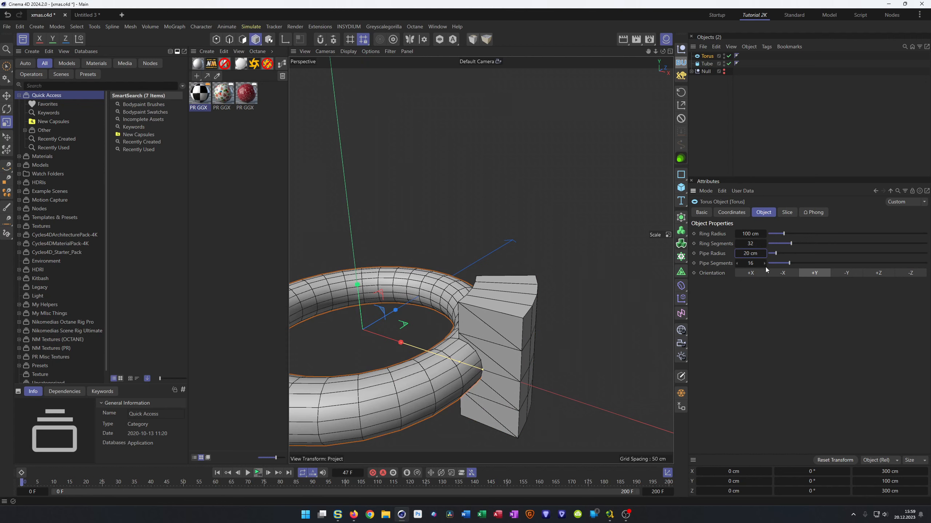
{"action": "left_click", "coordinate": [746, 237]}
{"action": "type", "text": "125"}
{"action": "key", "text": "Return"}
Step: Raise the torus vertically to Y 50 cm so it sits at the upper face of the tube slice
{"action": "middle_click", "coordinate": [517, 385]}
{"action": "key", "text": "e"}
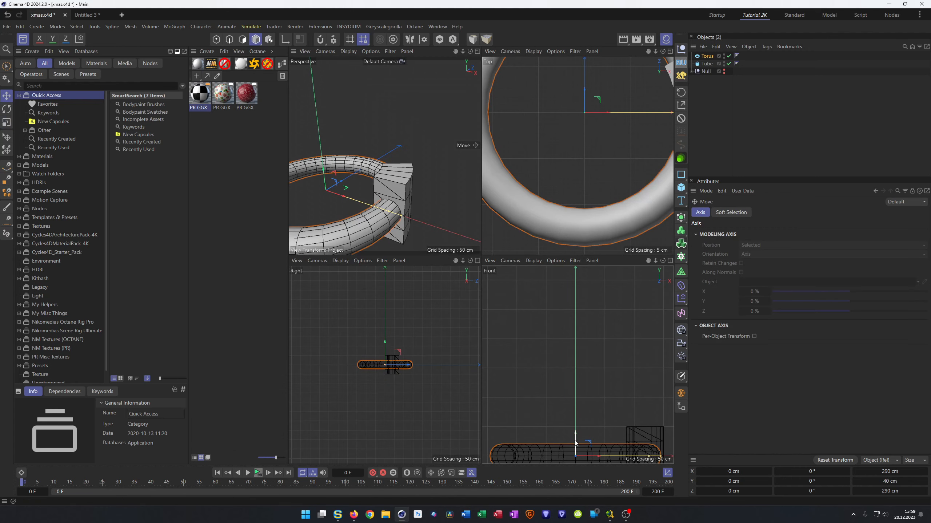
{"action": "left_click_drag", "start_coordinate": [575, 441], "coordinate": [577, 410]}
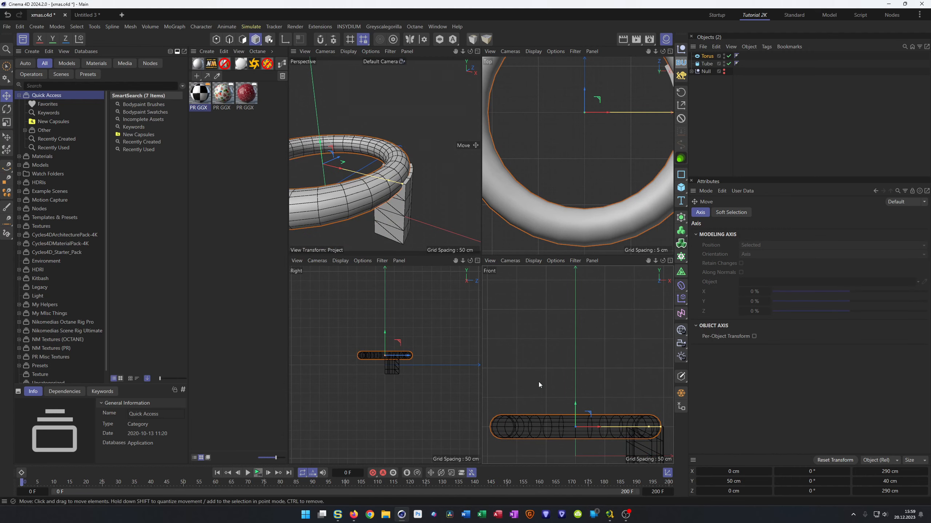
{"action": "middle_click", "coordinate": [411, 303]}
{"action": "middle_click", "coordinate": [440, 249]}
{"action": "middle_click", "coordinate": [406, 224]}
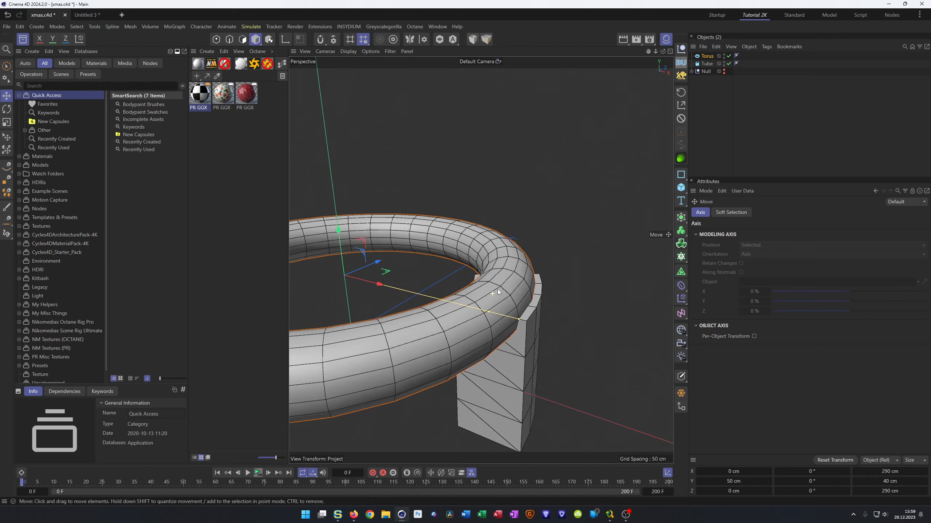
Step: Place the torus below the tube in the object hierarchy and slice it from -0.1° to 30.1°
{"action": "left_click", "coordinate": [711, 57]}
{"action": "left_click_drag", "start_coordinate": [711, 56], "coordinate": [709, 68]}
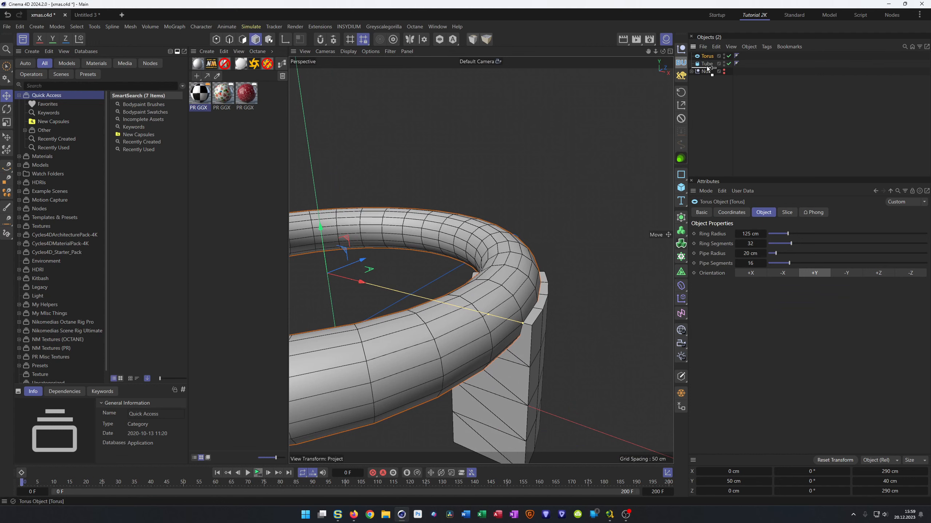
{"action": "left_click", "coordinate": [784, 214]}
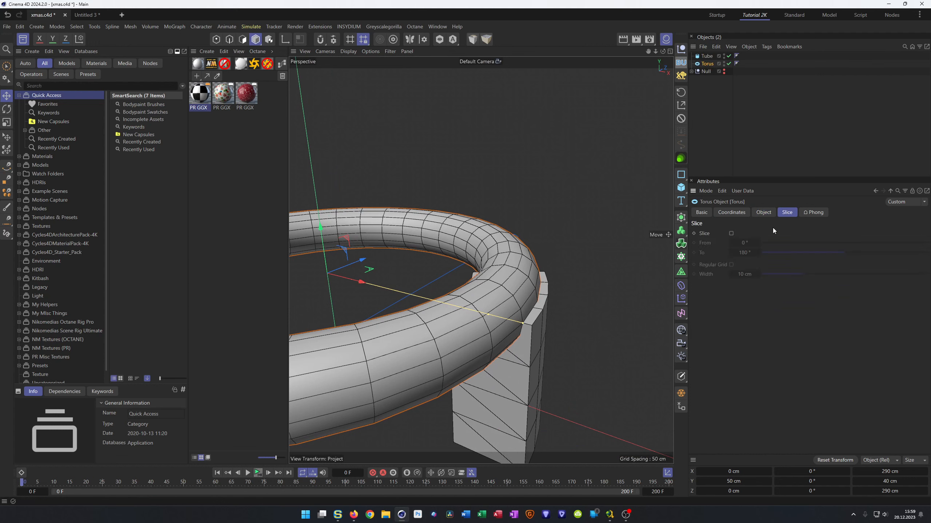
{"action": "left_click", "coordinate": [731, 234]}
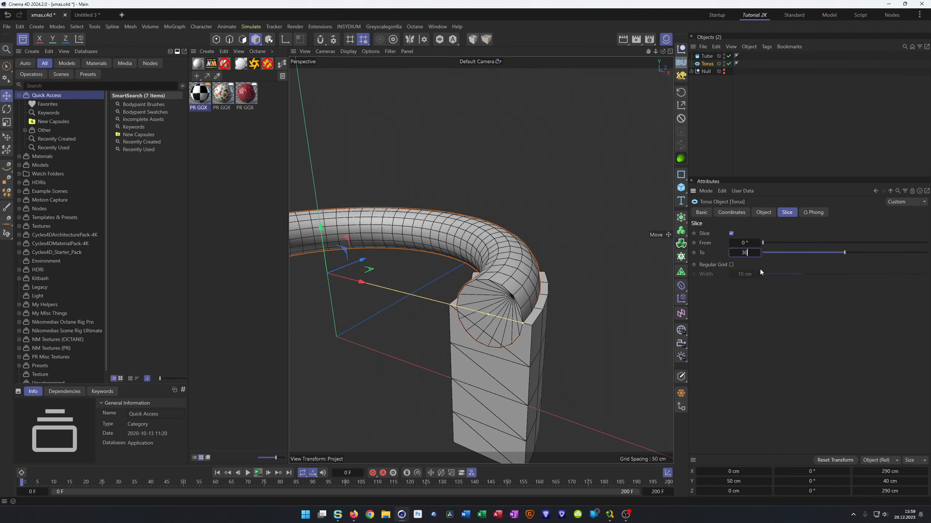
{"action": "type", "text": "30"}
{"action": "key", "text": "Return"}
{"action": "left_click_drag", "start_coordinate": [542, 270], "coordinate": [647, 269], "text": "alt"}
{"action": "left_click_drag", "start_coordinate": [729, 243], "coordinate": [729, 245]}
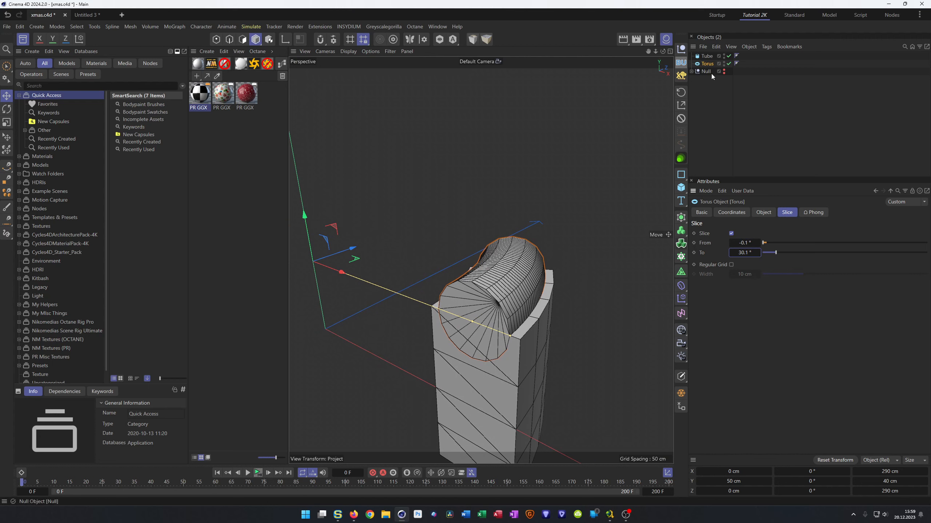
Step: Set the sliced torus's ring segments to 4
{"action": "left_click", "coordinate": [763, 212]}
{"action": "double_click", "coordinate": [750, 244]}
{"action": "type", "text": "4"}
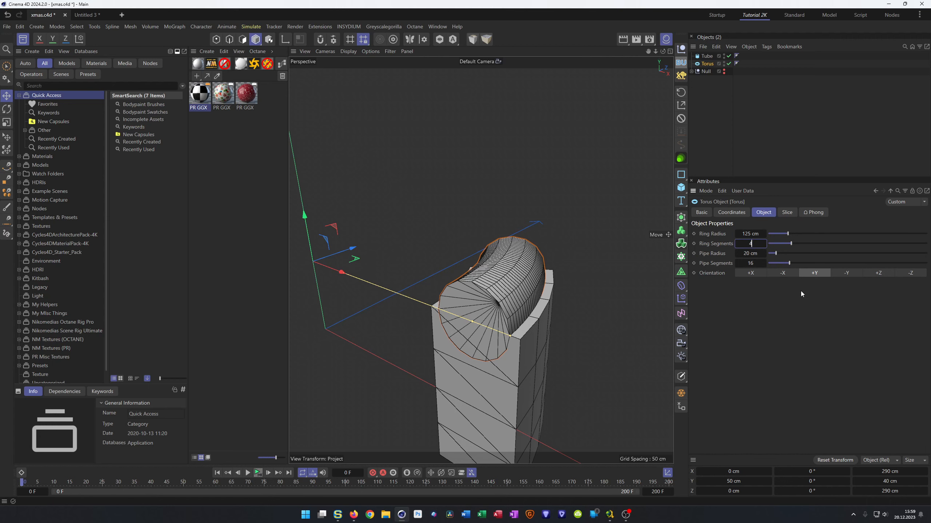
{"action": "key", "text": "Return"}
Step: Subtract the torus from the tube with a Boole, using the tube as first child and the torus as second
{"action": "left_click", "coordinate": [706, 55]}
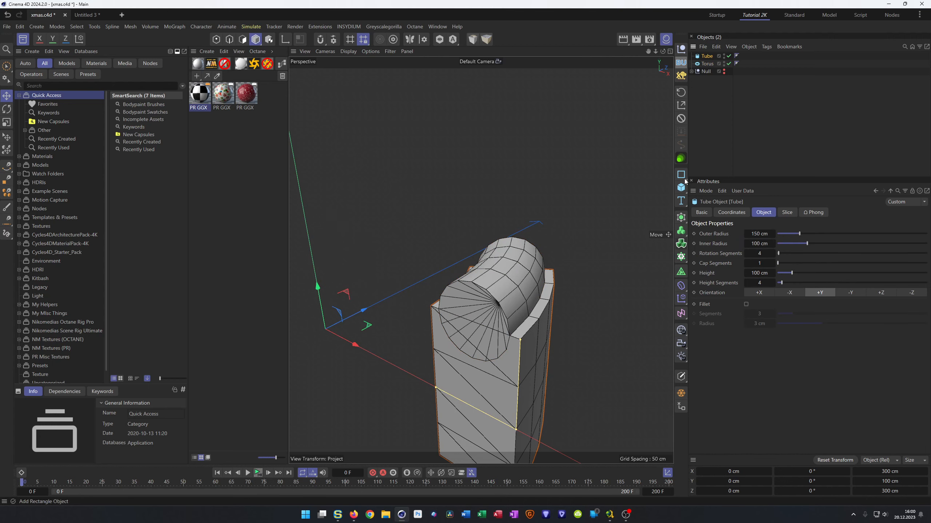
{"action": "left_click", "coordinate": [681, 219]}
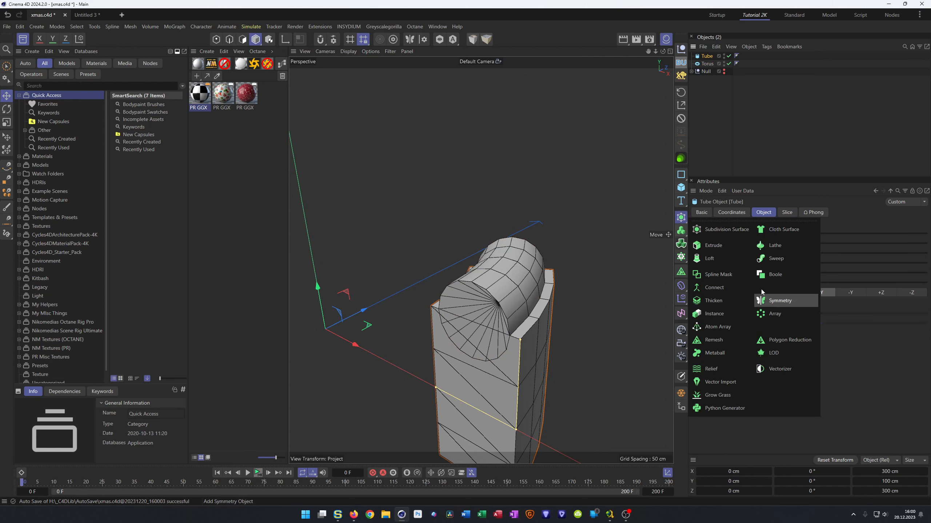
{"action": "left_click", "coordinate": [784, 276], "text": "alt"}
{"action": "left_click_drag", "start_coordinate": [706, 71], "coordinate": [714, 68]}
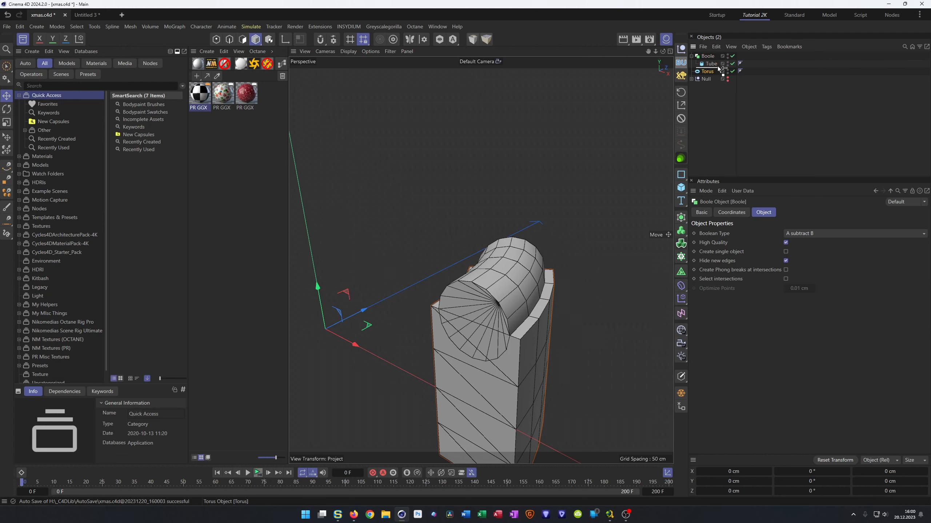
{"action": "left_click_drag", "start_coordinate": [554, 288], "coordinate": [439, 258], "text": "alt"}
{"action": "right_click_drag", "start_coordinate": [539, 274], "coordinate": [634, 242], "text": "alt"}
{"action": "left_click_drag", "start_coordinate": [508, 277], "coordinate": [520, 278], "text": "alt"}
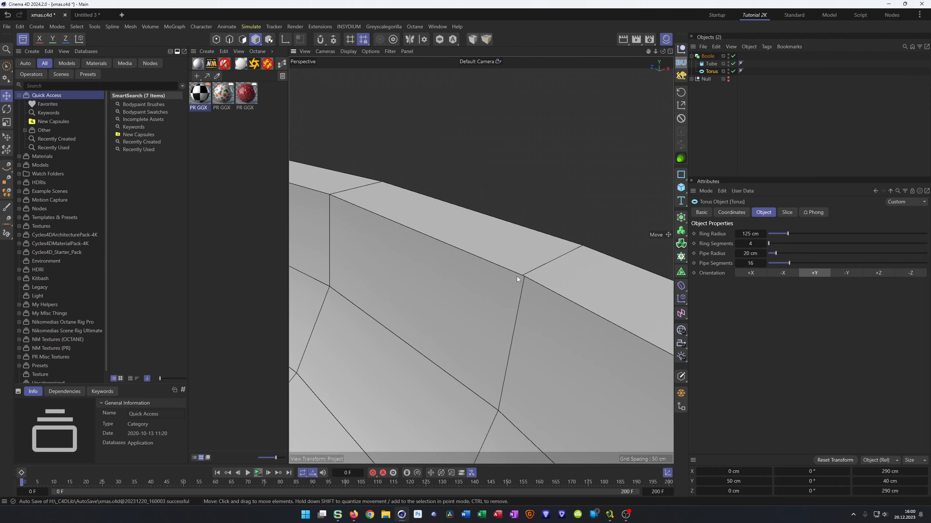
Step: Make the Boole create a single object and set its Optimize Points distance to 1 cm
{"action": "left_click", "coordinate": [708, 56]}
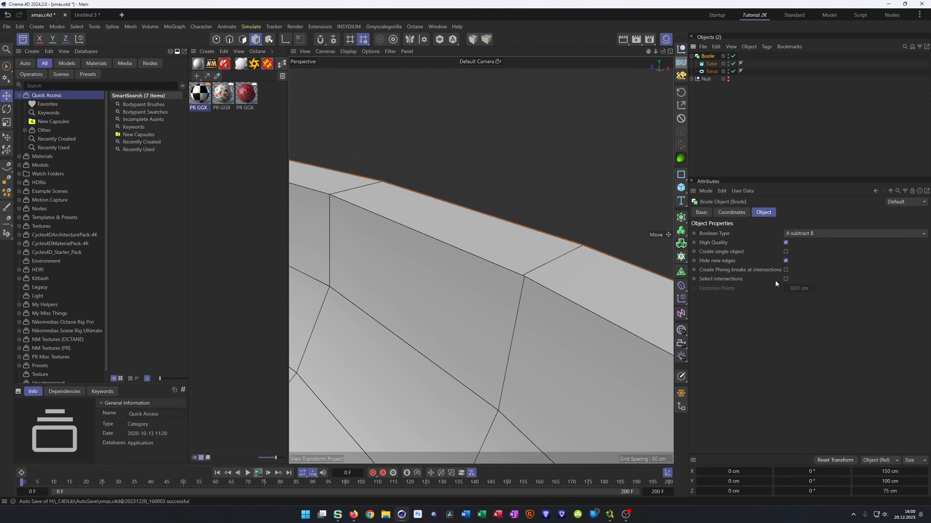
{"action": "left_click", "coordinate": [785, 252]}
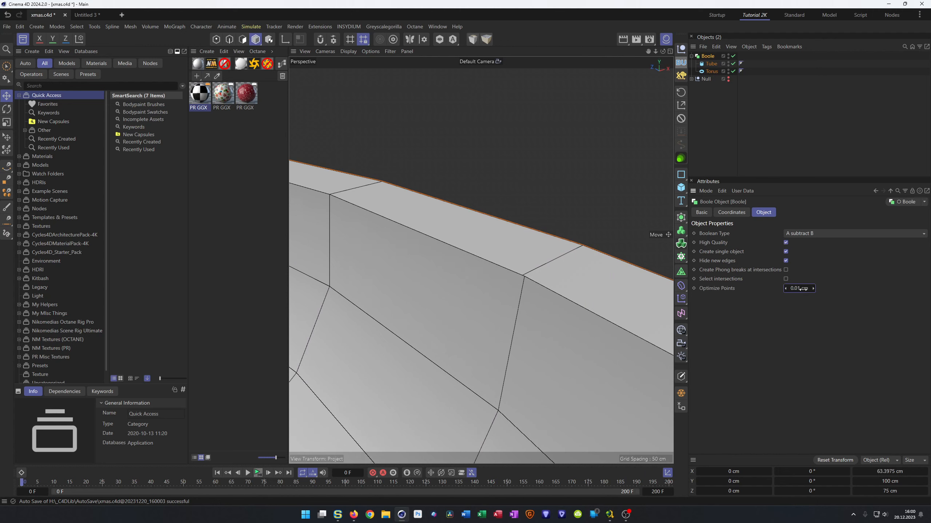
{"action": "type", "text": "1"}
{"action": "key", "text": "Return"}
{"action": "scroll", "coordinate": [508, 285], "scroll_direction": "down", "scroll_amount": 3}
{"action": "left_click_drag", "start_coordinate": [508, 285], "coordinate": [556, 266], "text": "alt"}
{"action": "scroll", "coordinate": [484, 293], "scroll_direction": "down", "scroll_amount": 3}
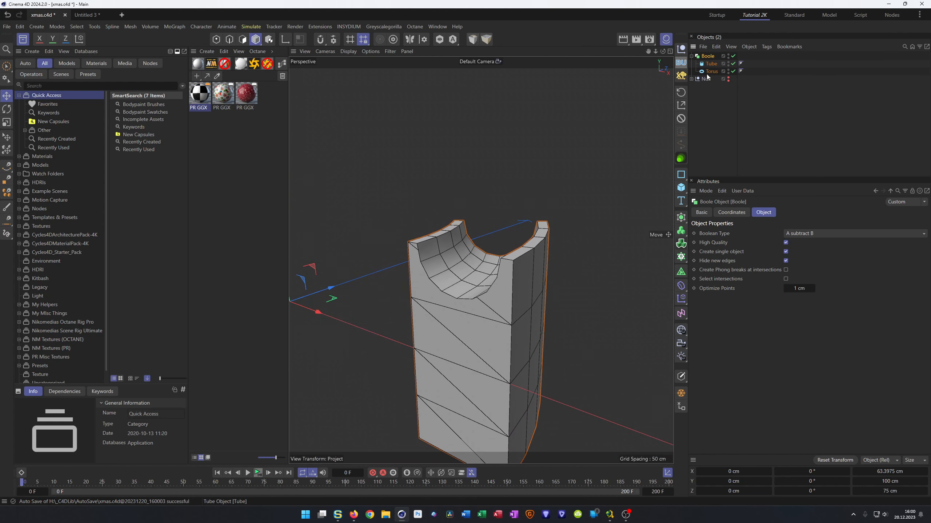
Step: Wrap the Boole in a Remesh generator and set its mesh density to 300%
{"action": "left_click", "coordinate": [681, 273], "text": "alt"}
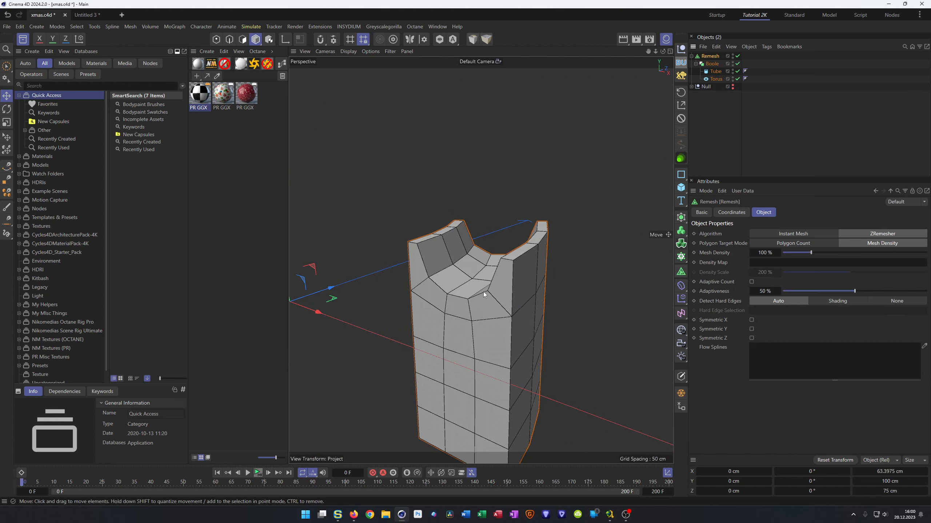
{"action": "double_click", "coordinate": [765, 252]}
{"action": "type", "text": "300"}
{"action": "key", "text": "Return"}
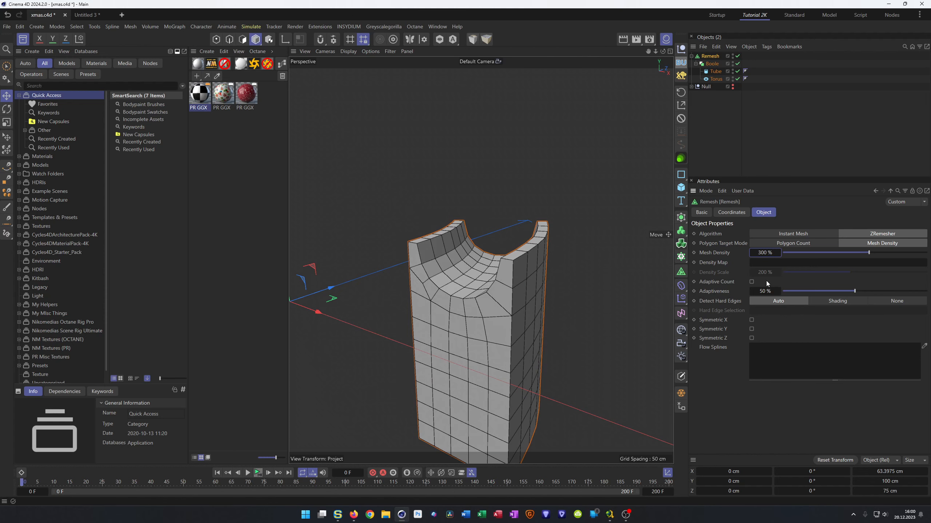
Step: Reduce the Remesh generator's mesh density to 200%
{"action": "double_click", "coordinate": [765, 253]}
{"action": "type", "text": "200"}
{"action": "key", "text": "Return"}
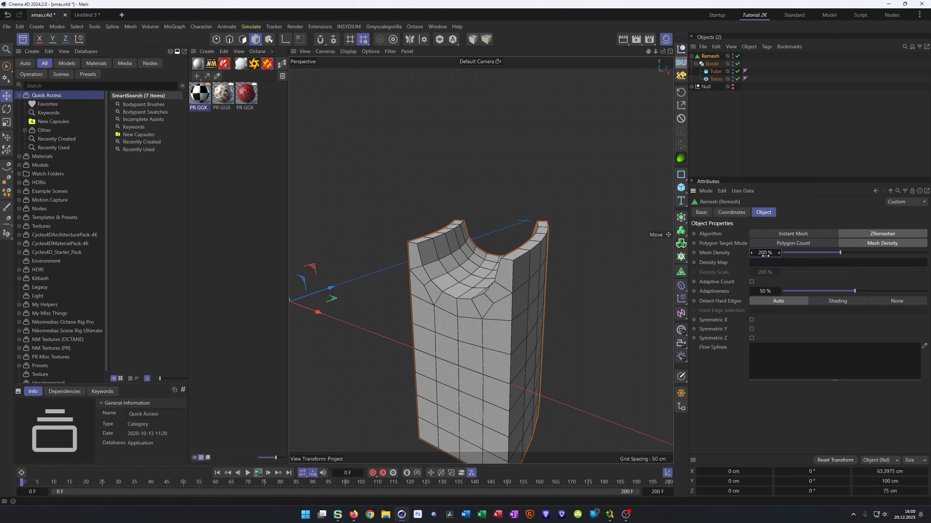
{"action": "left_click_drag", "start_coordinate": [458, 304], "coordinate": [493, 304], "text": "alt"}
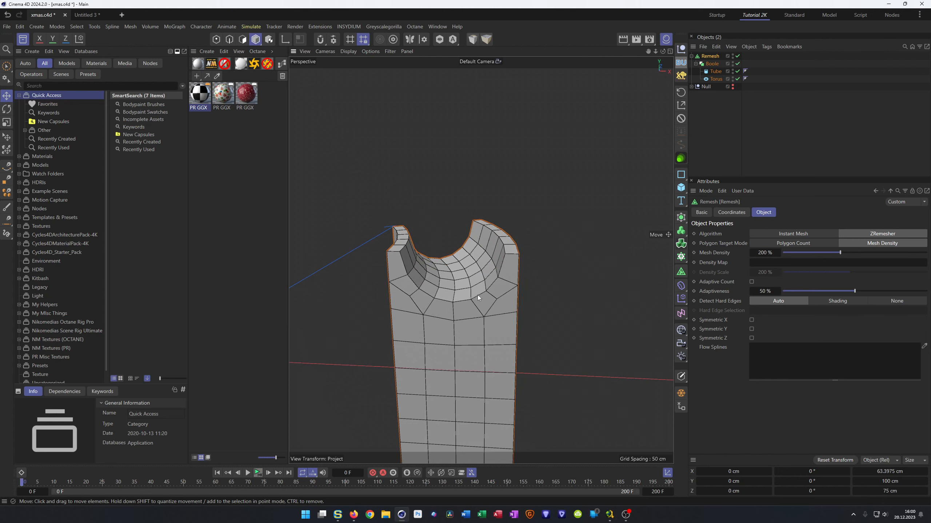
{"action": "left_click_drag", "start_coordinate": [428, 285], "coordinate": [506, 289], "text": "alt"}
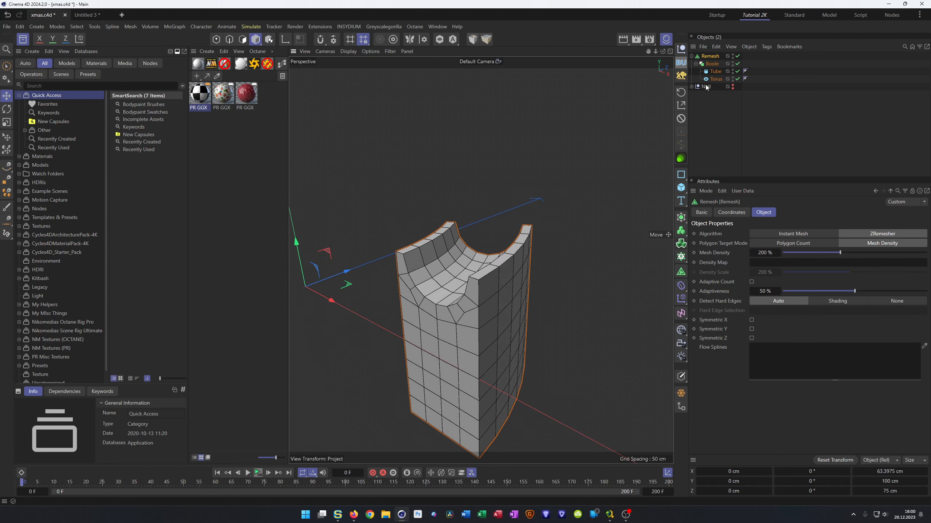
Step: Copy a Phong tag onto the Boole and group the Remesh hierarchy under a new null
{"action": "left_click_drag", "start_coordinate": [745, 73], "coordinate": [750, 66], "text": "ctrl"}
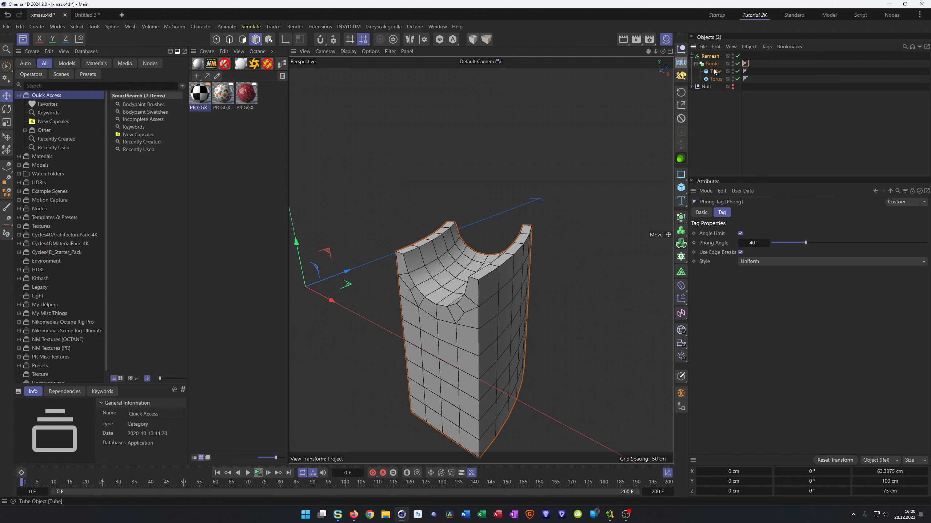
{"action": "left_click", "coordinate": [710, 56]}
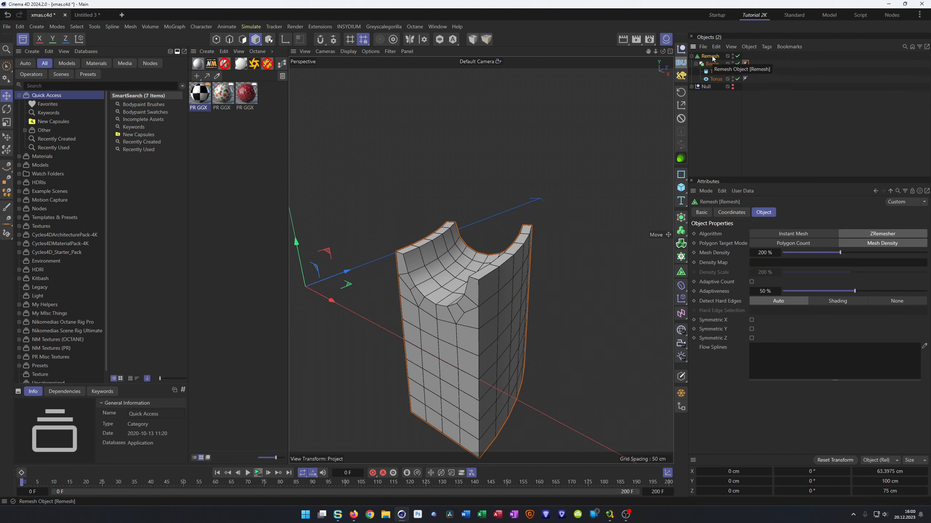
{"action": "key", "text": "alt+g"}
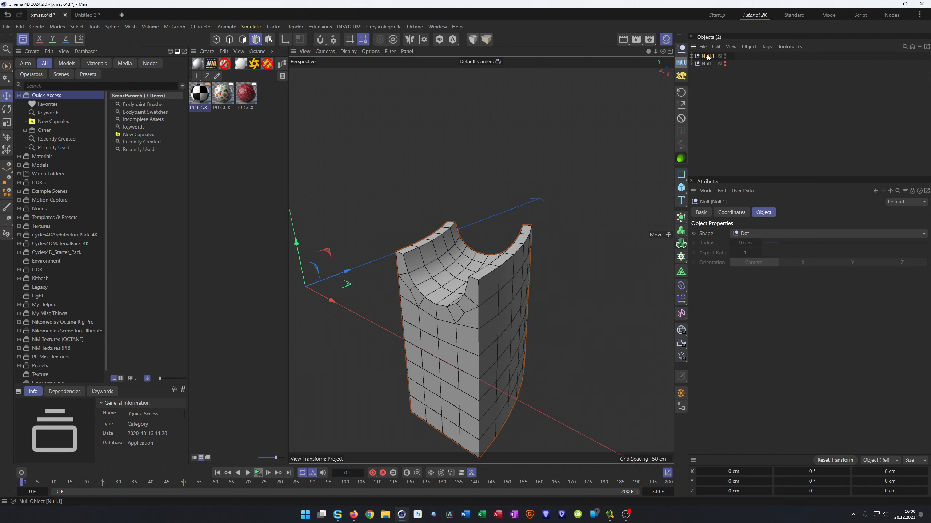
{"action": "left_click", "coordinate": [691, 56]}
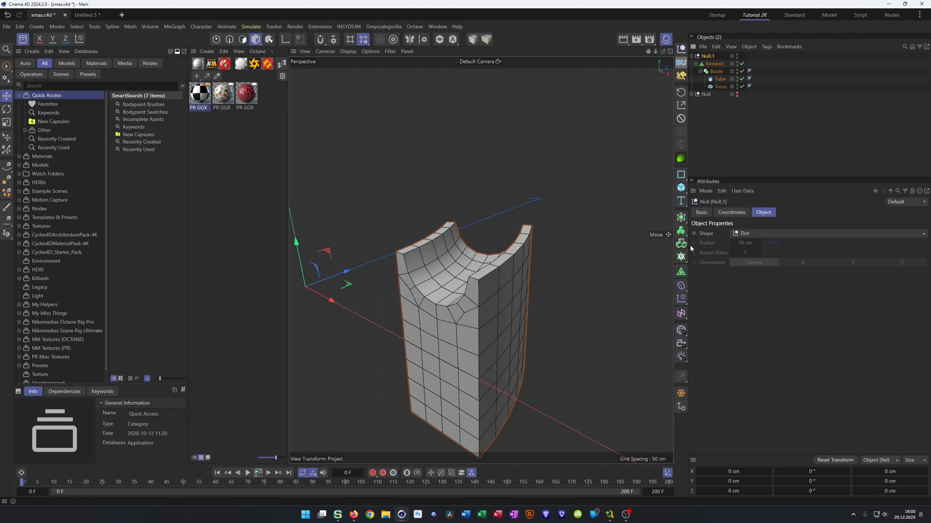
Step: Add a Bevel deformer inside the new null and set its bevel mode to Solid
{"action": "left_click", "coordinate": [681, 285]}
{"action": "left_click", "coordinate": [726, 487]}
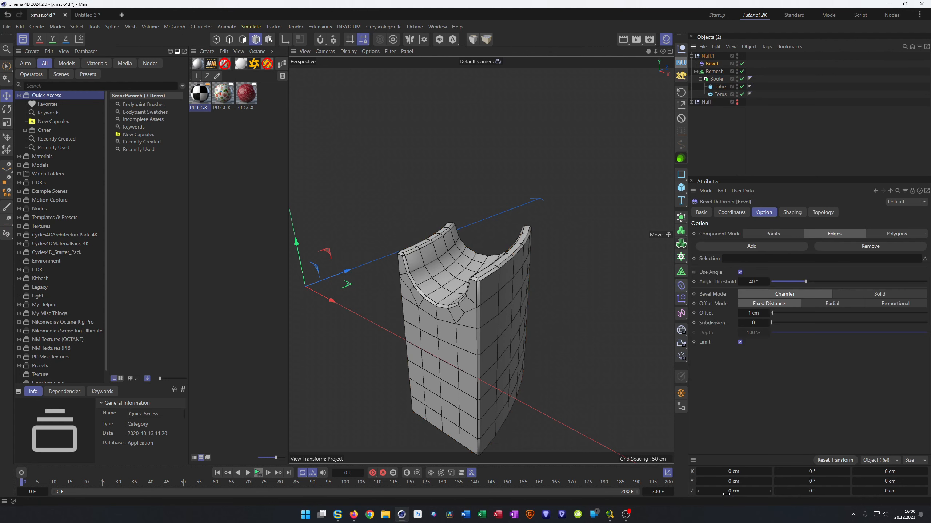
{"action": "left_click", "coordinate": [880, 294]}
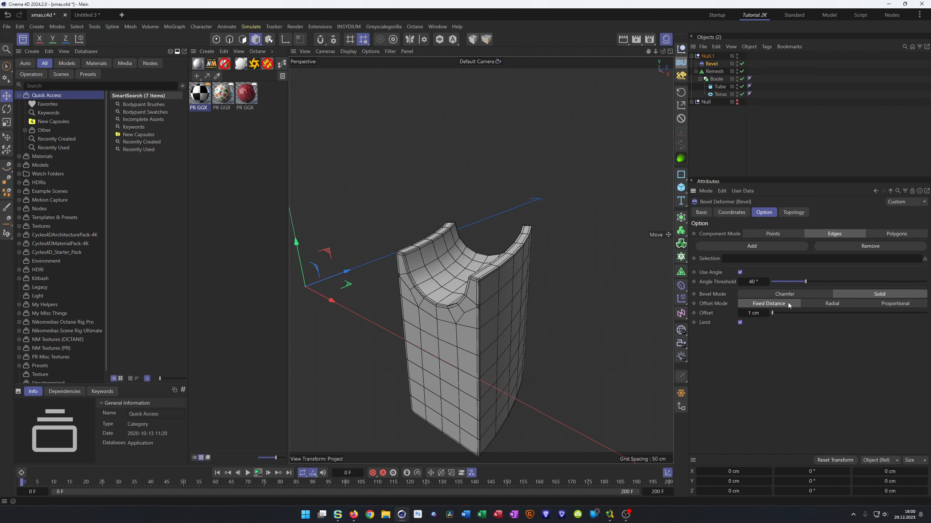
{"action": "scroll", "coordinate": [484, 322], "scroll_direction": "up", "scroll_amount": 5}
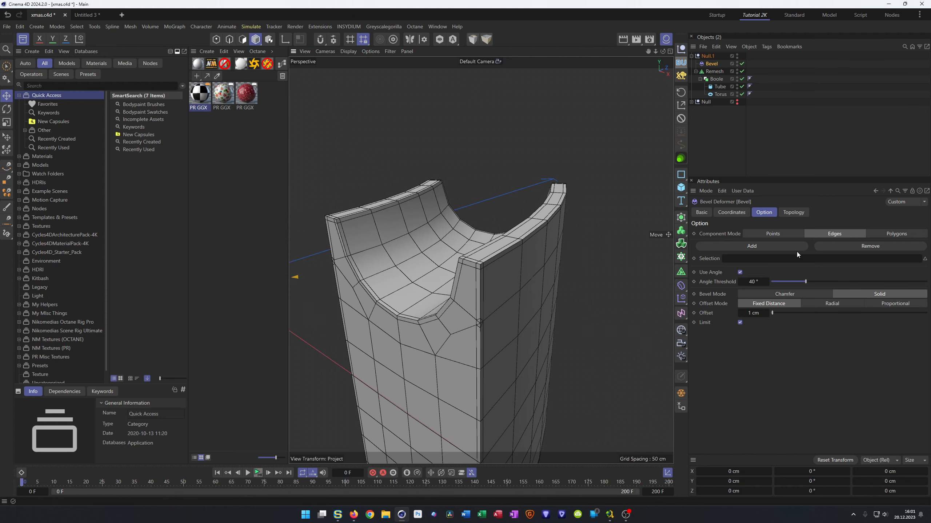
Step: Set the Bevel deformer's mitering to Uniform
{"action": "left_click", "coordinate": [795, 212]}
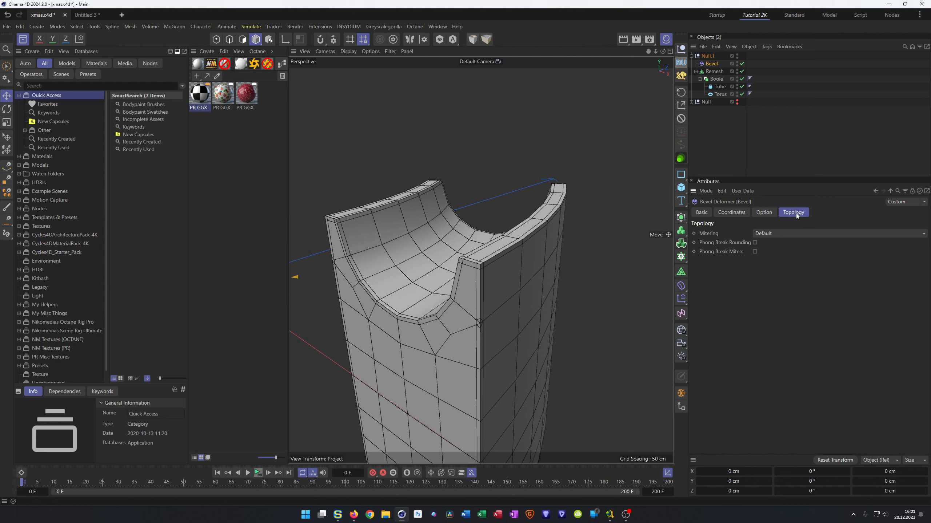
{"action": "left_click", "coordinate": [768, 234]}
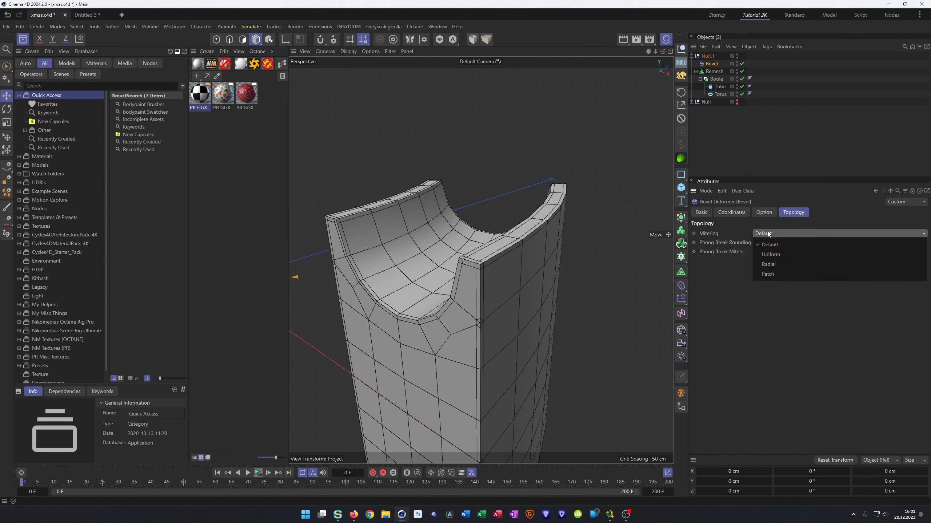
{"action": "left_click", "coordinate": [782, 255]}
{"action": "left_click_drag", "start_coordinate": [497, 303], "coordinate": [689, 283], "text": "alt"}
Step: Wrap the null containing the beveled remesh in a Subdivision Surface
{"action": "left_click", "coordinate": [707, 56]}
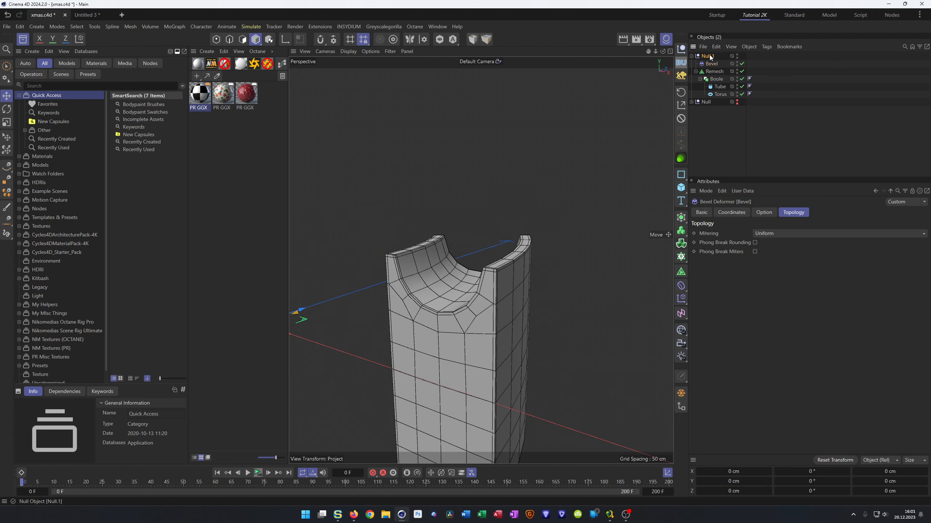
{"action": "left_click", "coordinate": [681, 218], "text": "alt"}
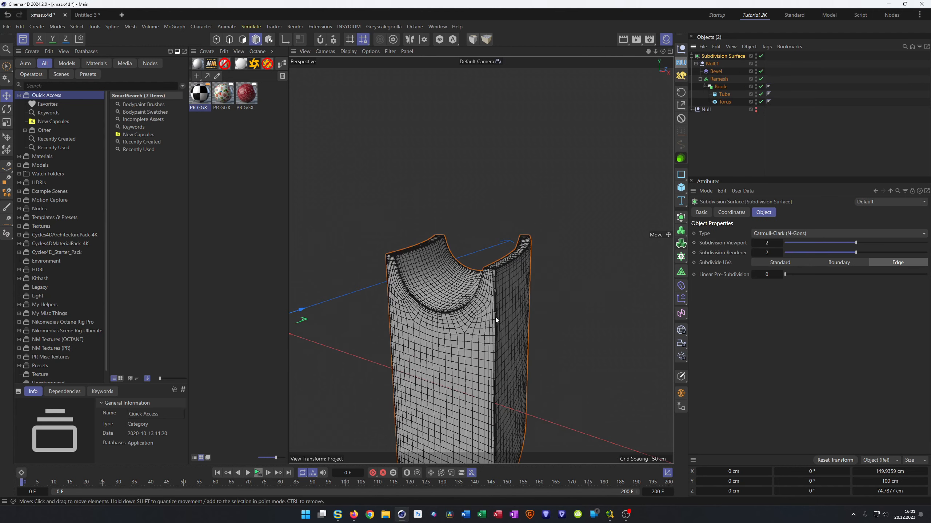
Step: Bake the Remesh generator's current state into a separate top-level polygon object and move the Bevel deformer under it
{"action": "left_click_drag", "start_coordinate": [481, 260], "coordinate": [476, 203], "text": "alt"}
{"action": "scroll", "coordinate": [449, 236], "scroll_direction": "down", "scroll_amount": 1}
{"action": "left_click_drag", "start_coordinate": [449, 236], "coordinate": [498, 235], "text": "alt"}
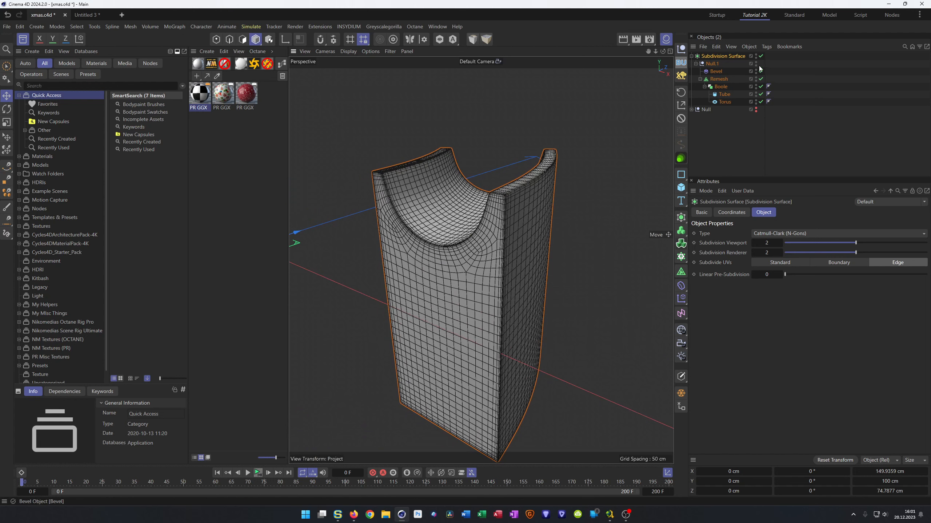
{"action": "left_click", "coordinate": [719, 79]}
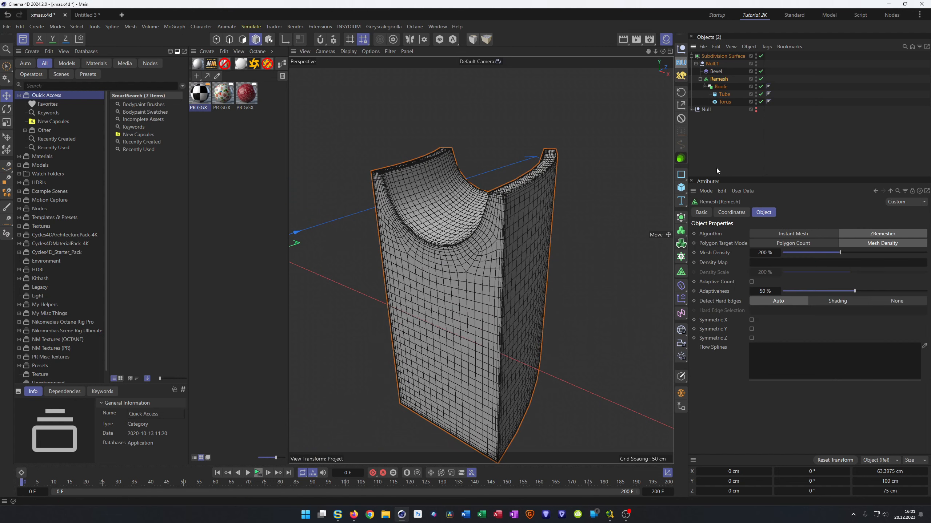
{"action": "left_click", "coordinate": [681, 394]}
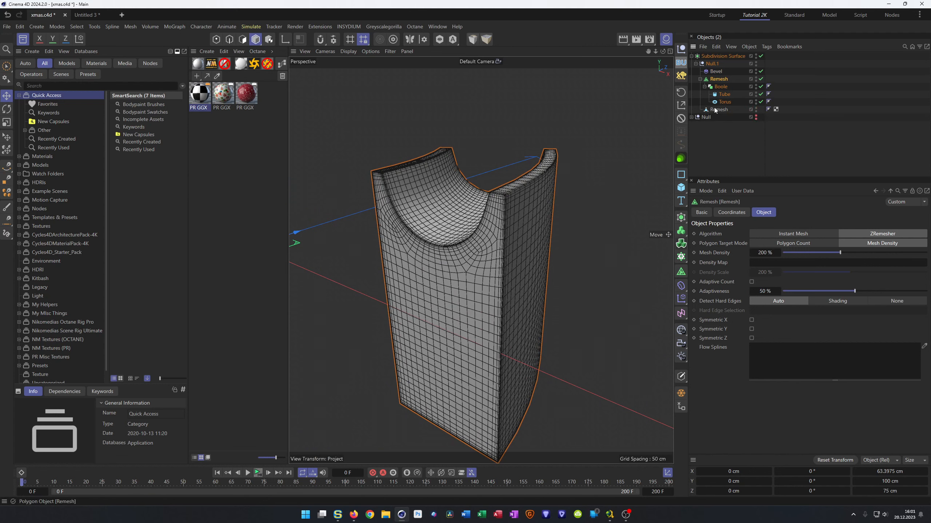
{"action": "left_click", "coordinate": [716, 72]}
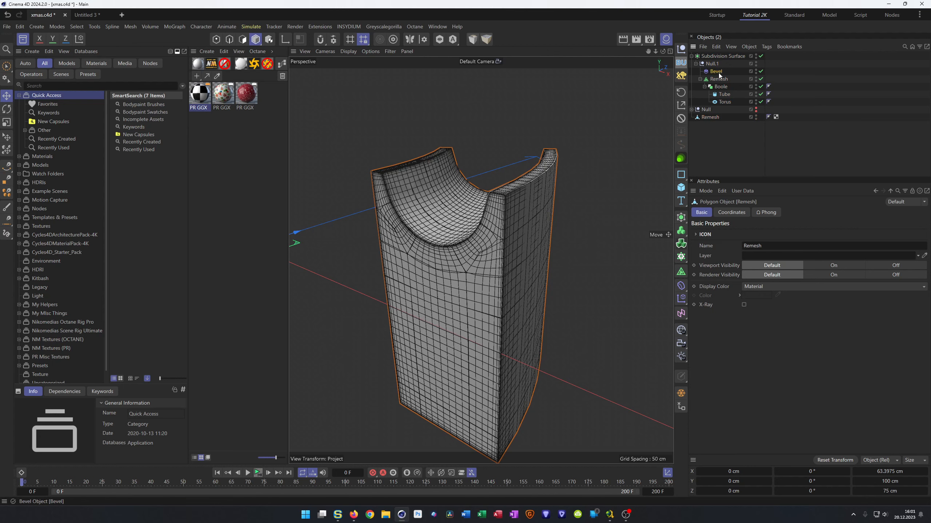
{"action": "left_click_drag", "start_coordinate": [712, 117], "coordinate": [708, 117]}
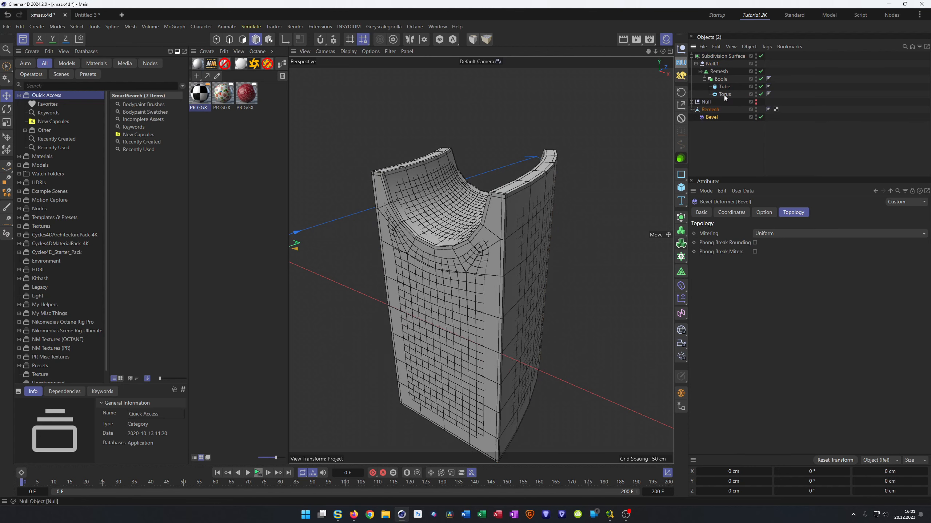
Step: Delete the null holding the original Remesh setup and place the emptied Subdivision Surface below the remaining null
{"action": "left_click", "coordinate": [712, 64]}
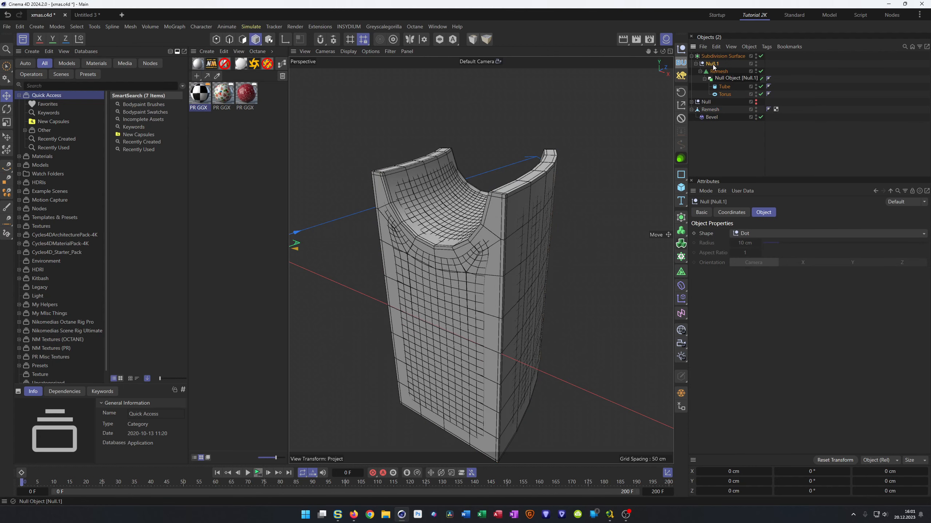
{"action": "key", "text": "Delete"}
{"action": "left_click_drag", "start_coordinate": [712, 56], "coordinate": [705, 70]}
Step: Check the beveled piece from several angles and save the project
{"action": "left_click_drag", "start_coordinate": [474, 244], "coordinate": [477, 245], "text": "alt"}
{"action": "right_click_drag", "start_coordinate": [476, 245], "coordinate": [450, 265], "text": "alt"}
{"action": "left_click_drag", "start_coordinate": [450, 266], "coordinate": [486, 261], "text": "alt"}
{"action": "right_click_drag", "start_coordinate": [486, 261], "coordinate": [501, 248], "text": "alt"}
{"action": "mouse_move", "coordinate": [500, 248]}
{"action": "left_mouse_down", "text": "alt"}
{"action": "mouse_move", "coordinate": [492, 225]}
{"action": "mouse_move", "coordinate": [501, 242]}
{"action": "left_mouse_up", "text": "alt"}
{"action": "key", "text": "ctrl+s"}
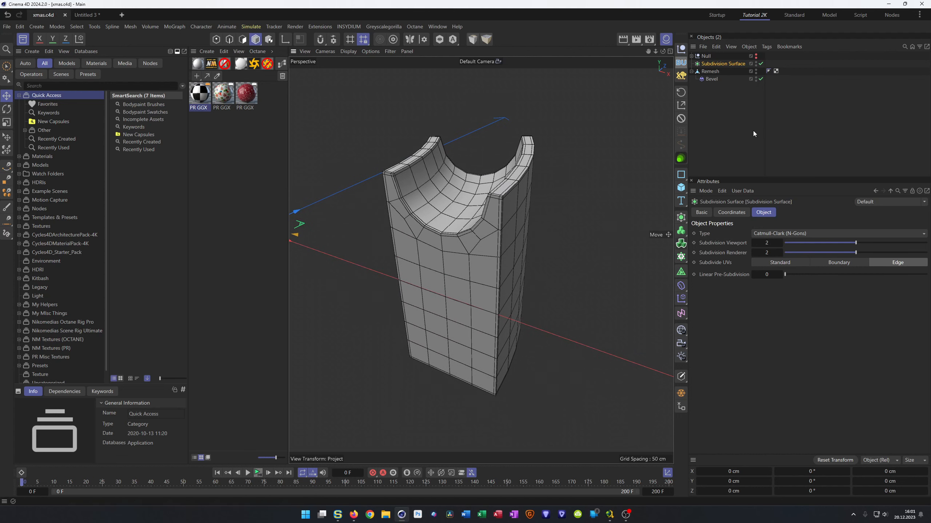
Step: Bake the beveled Remesh object's current state into a new polygon object and delete the original with its Bevel deformer
{"action": "left_click", "coordinate": [709, 72]}
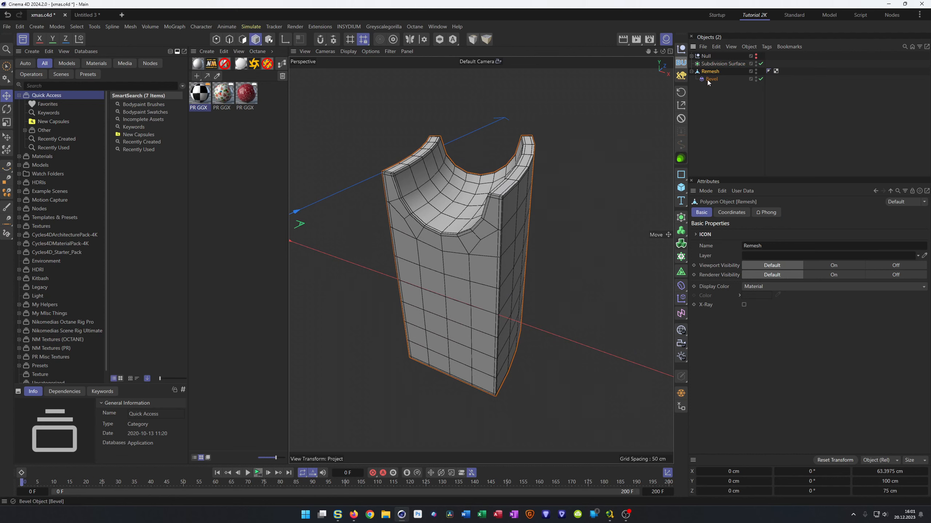
{"action": "left_click_drag", "start_coordinate": [708, 82], "coordinate": [709, 78]}
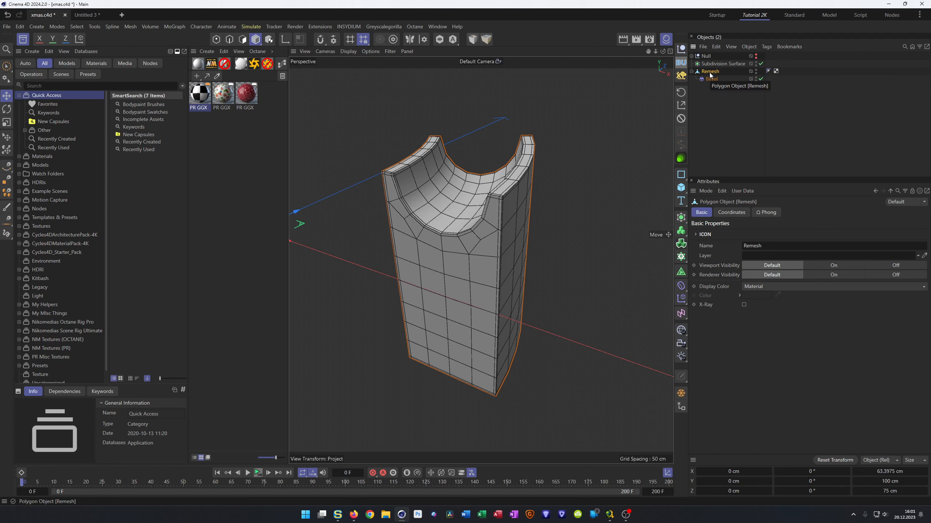
{"action": "left_click", "coordinate": [682, 393]}
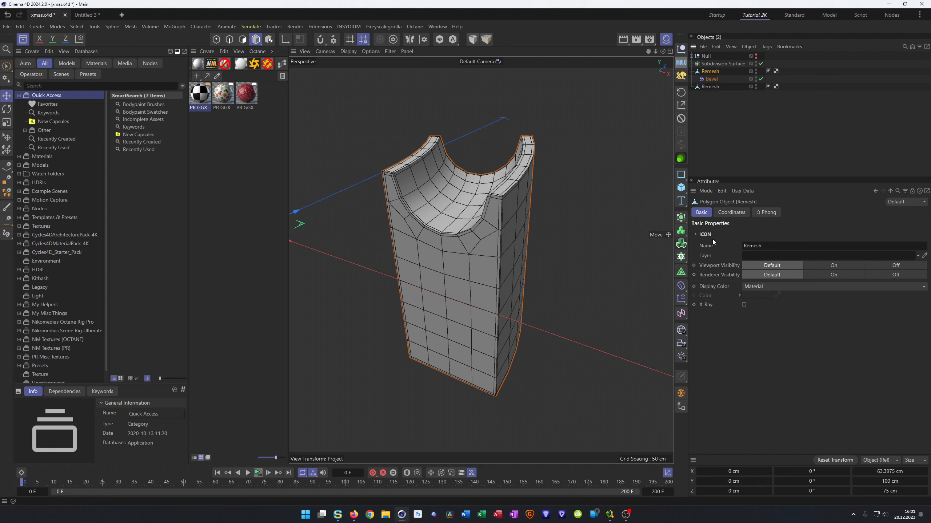
{"action": "key", "text": "Delete"}
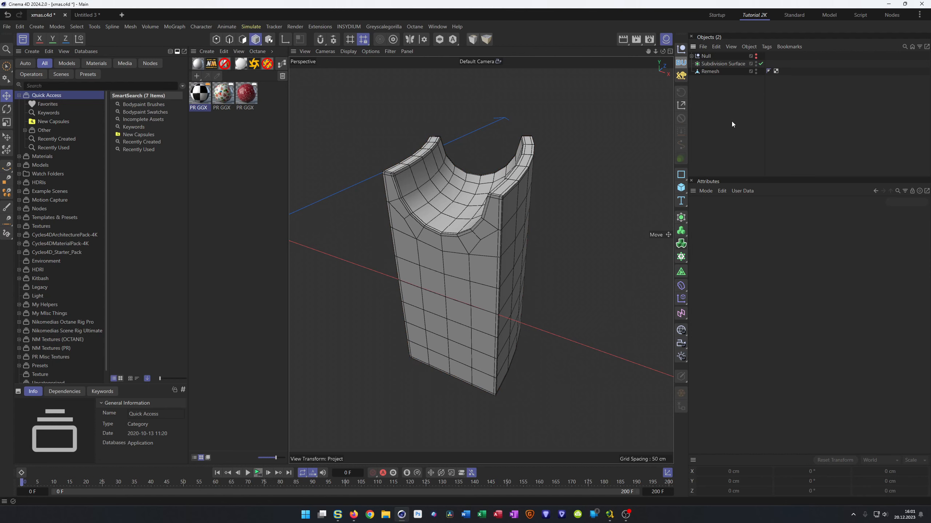
Step: Wrap the baked Remesh piece in a new Cloner
{"action": "left_click", "coordinate": [709, 72]}
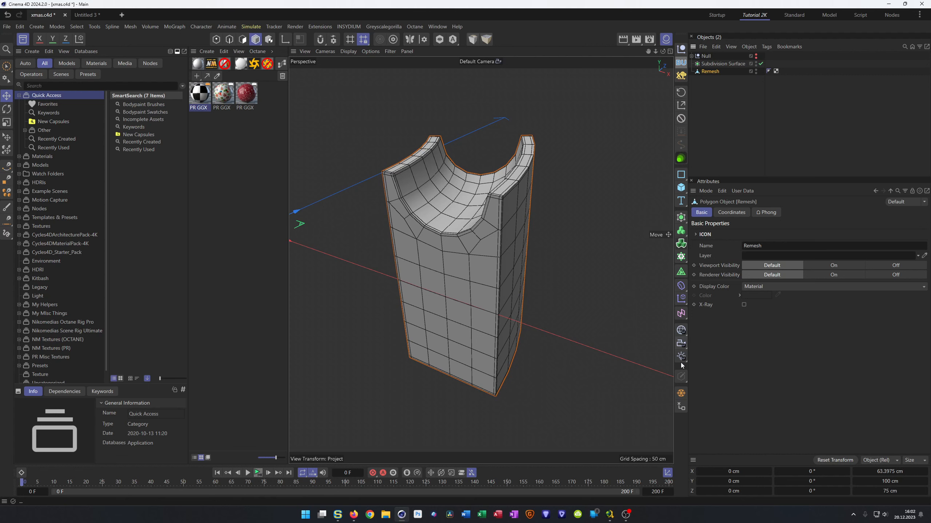
{"action": "left_click", "coordinate": [681, 257]}
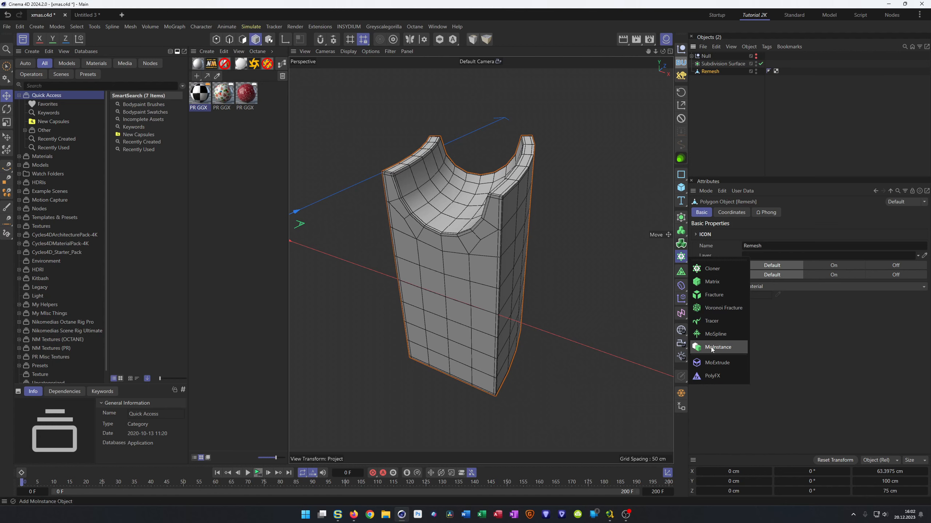
{"action": "left_click", "coordinate": [720, 272], "text": "alt"}
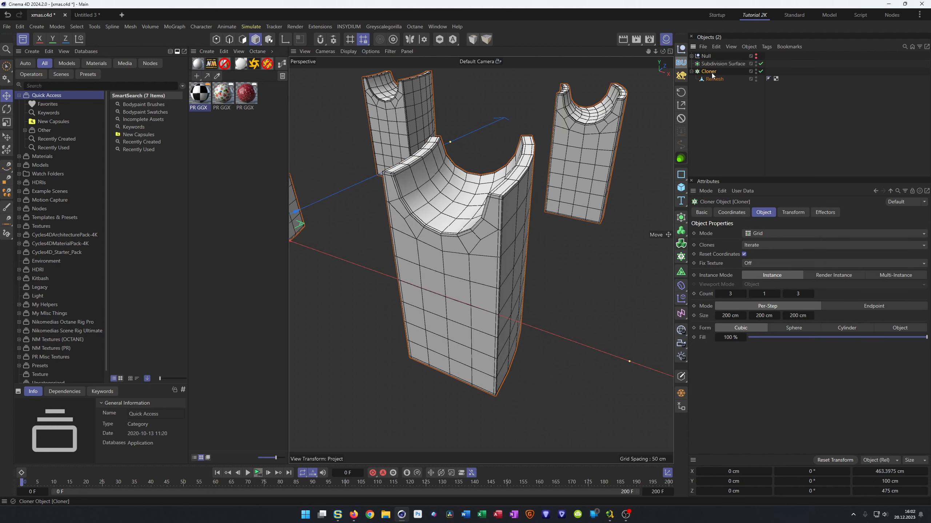
Step: Set the Cloner to Radial mode with a count of 12 and a radius of 0 cm
{"action": "left_click", "coordinate": [764, 233]}
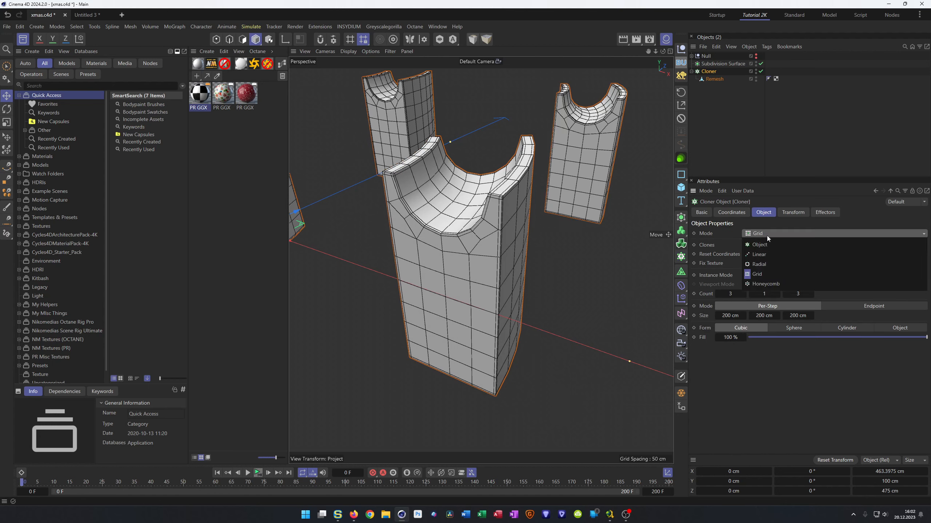
{"action": "left_click", "coordinate": [773, 261]}
{"action": "left_click", "coordinate": [751, 293]}
{"action": "type", "text": "12"}
{"action": "left_click", "coordinate": [755, 303]}
{"action": "type", "text": "0"}
{"action": "key", "text": "Return"}
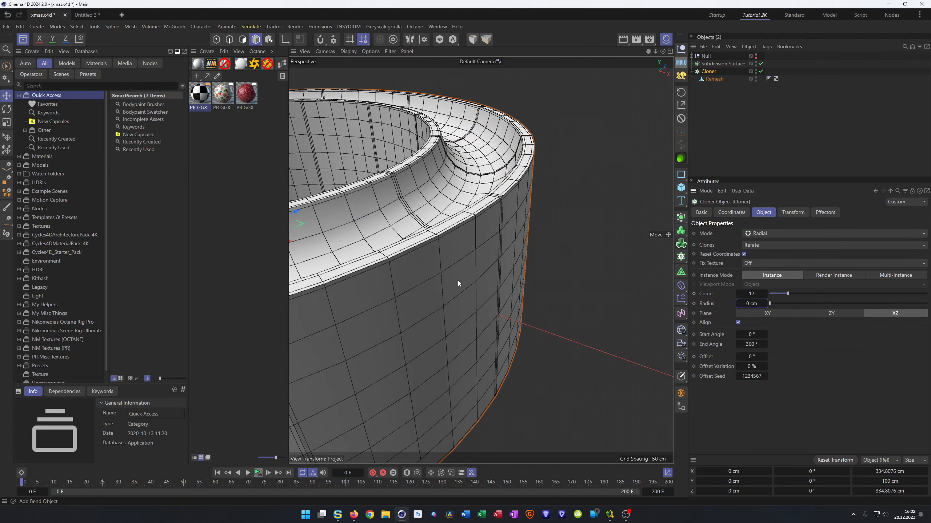
Step: Unhide the null containing the spiral column and inspect how the cloned grooved ring fits around its base
{"action": "right_click_drag", "start_coordinate": [586, 287], "coordinate": [487, 312], "text": "alt"}
{"action": "middle_click_drag", "start_coordinate": [487, 311], "coordinate": [630, 315], "text": "alt"}
{"action": "right_click_drag", "start_coordinate": [631, 315], "coordinate": [534, 322], "text": "alt"}
{"action": "mouse_move", "coordinate": [534, 322]}
{"action": "left_mouse_down", "text": "alt"}
{"action": "mouse_move", "coordinate": [528, 311]}
{"action": "mouse_move", "coordinate": [499, 323]}
{"action": "mouse_move", "coordinate": [488, 340]}
{"action": "mouse_move", "coordinate": [493, 358]}
{"action": "left_mouse_up", "text": "alt"}
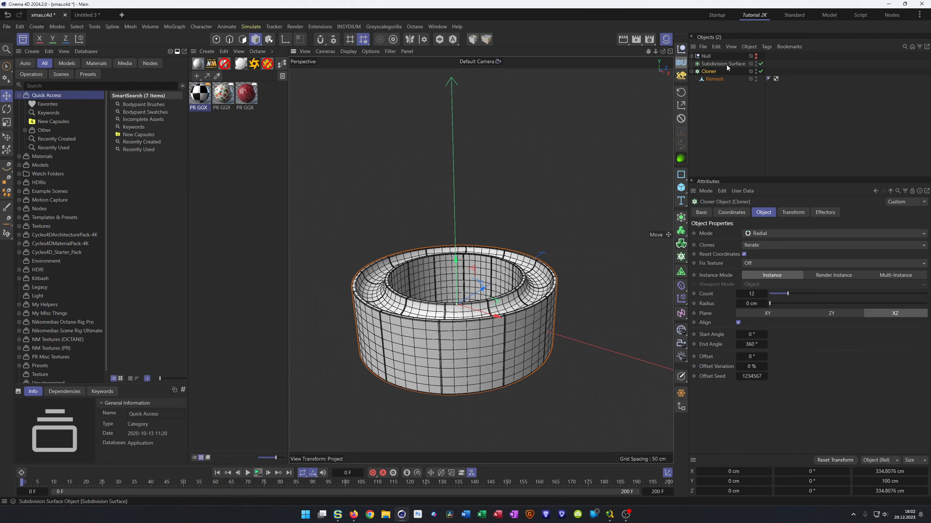
{"action": "left_click", "coordinate": [755, 56]}
{"action": "scroll", "coordinate": [485, 282], "scroll_direction": "up", "scroll_amount": 8}
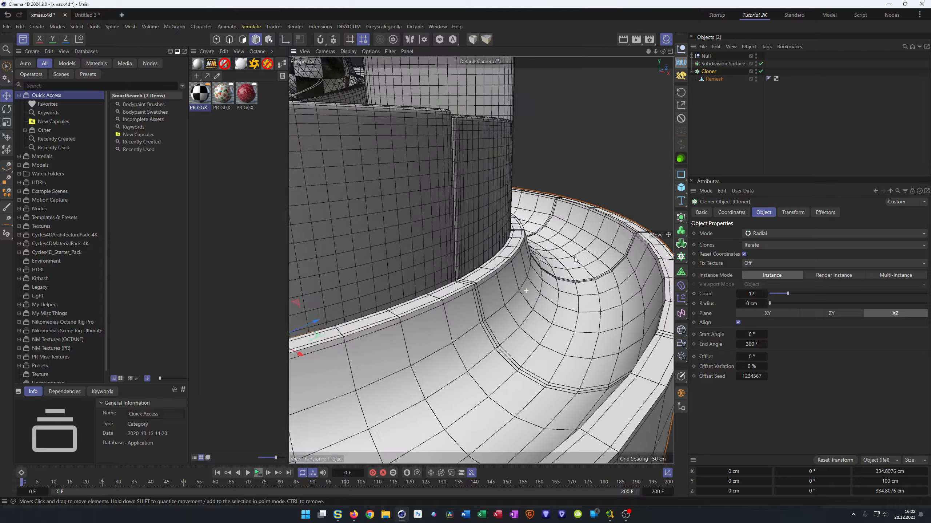
{"action": "scroll", "coordinate": [464, 318], "scroll_direction": "down", "scroll_amount": 10}
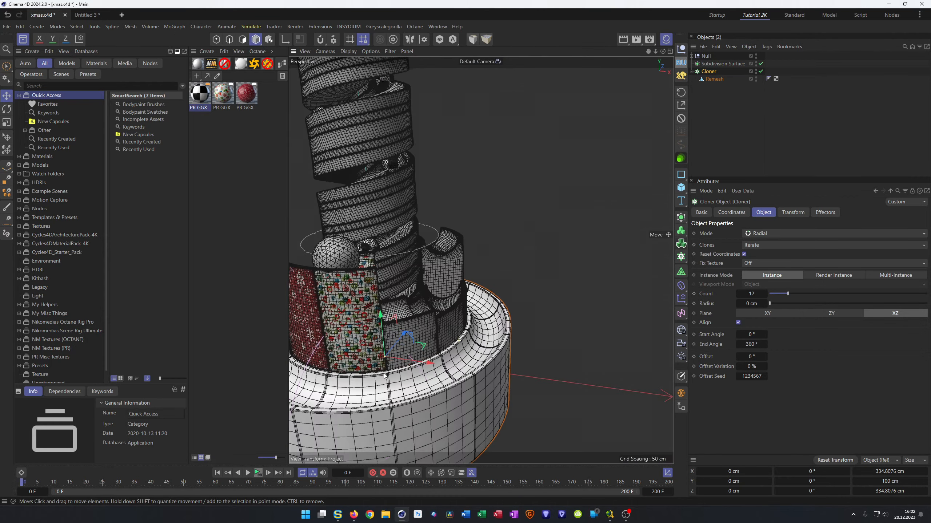
Step: Make the radial Cloner editable so its ring segments become separate polygon objects
{"action": "left_click_drag", "start_coordinate": [483, 340], "coordinate": [495, 345], "text": "alt"}
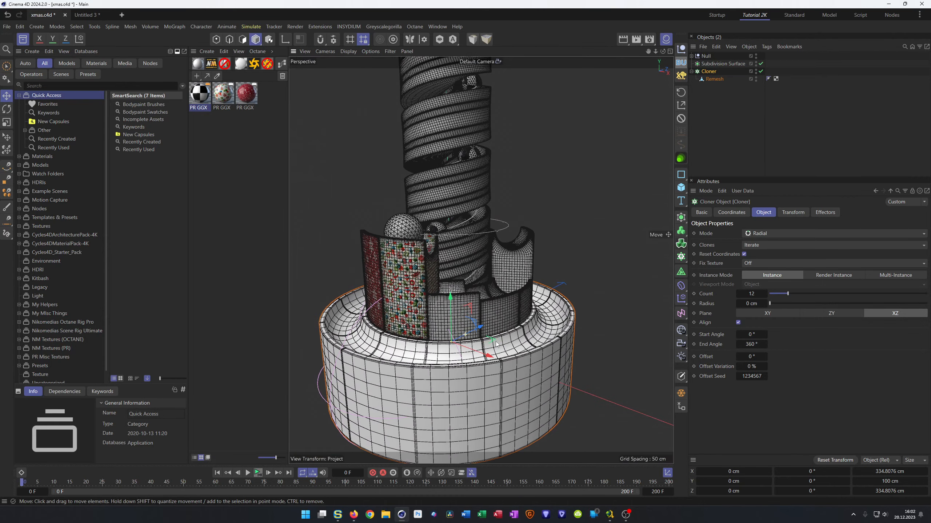
{"action": "middle_click_drag", "start_coordinate": [495, 342], "coordinate": [491, 328], "text": "alt"}
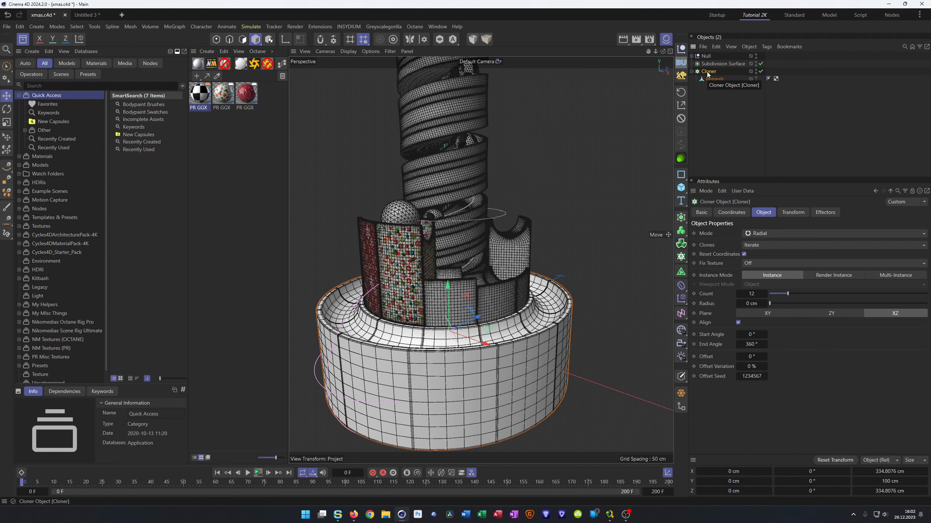
{"action": "key", "text": "c"}
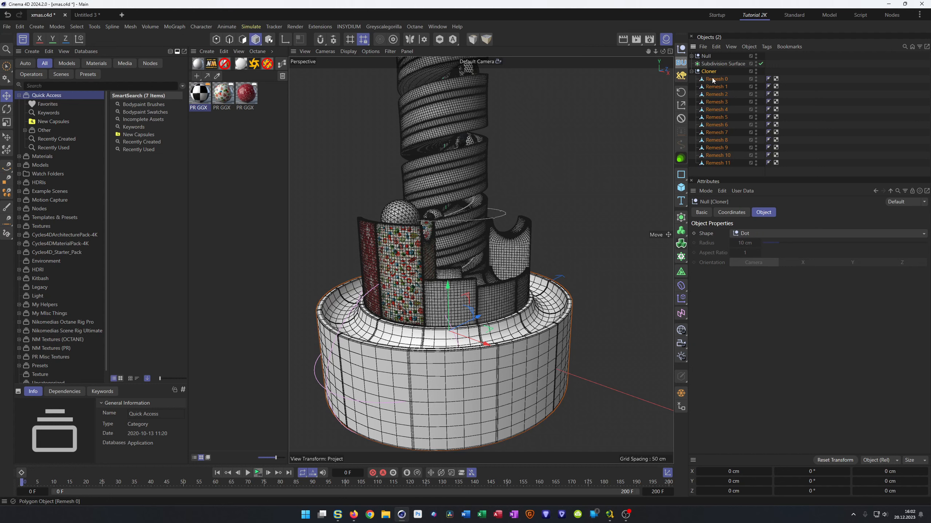
Step: Add a Fracture object and place all segments, Remesh 0 to Remesh 11, inside it
{"action": "left_click", "coordinate": [682, 261]}
{"action": "left_click", "coordinate": [723, 294]}
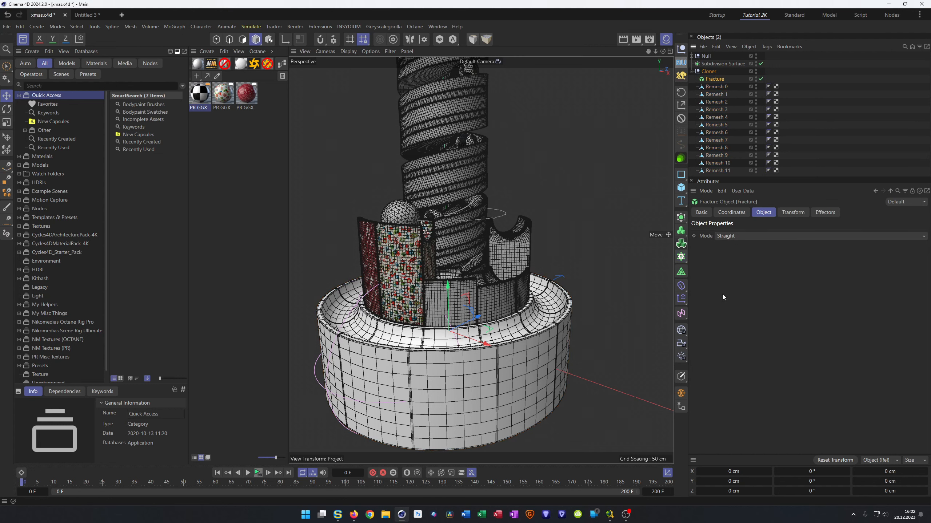
{"action": "left_click", "coordinate": [718, 170]}
{"action": "left_click", "coordinate": [714, 86], "text": "shift"}
{"action": "left_click_drag", "start_coordinate": [714, 86], "coordinate": [714, 82]}
{"action": "left_click", "coordinate": [696, 79]}
{"action": "left_click", "coordinate": [708, 79]}
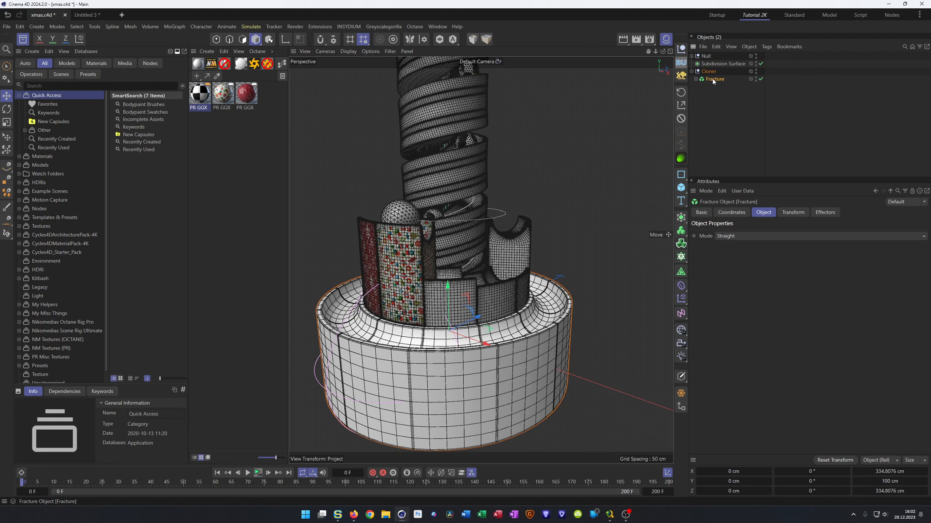
Step: Take the Fracture object out of the Cloner null, remove the empty null, and check the Fracture's child objects
{"action": "key", "text": "ctrl+z"}
{"action": "left_click", "coordinate": [730, 105]}
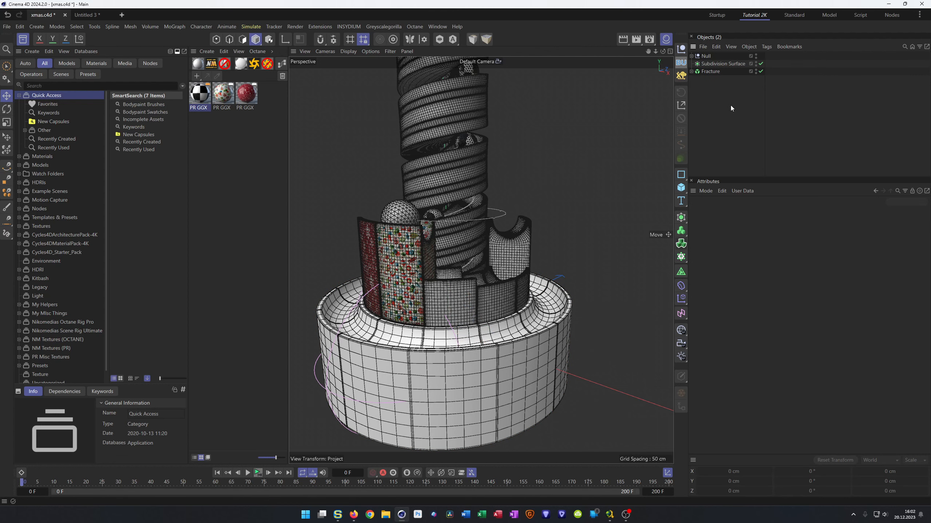
{"action": "left_click", "coordinate": [707, 72]}
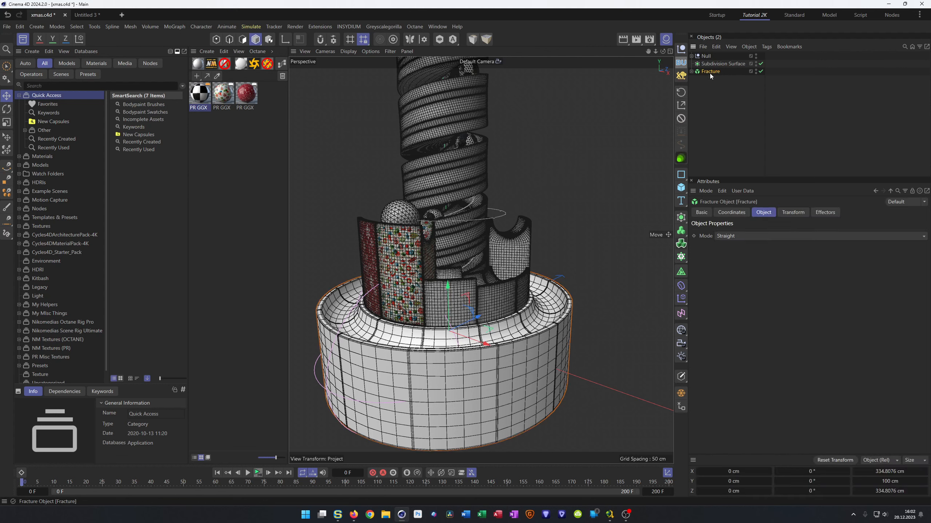
{"action": "left_click", "coordinate": [691, 72]}
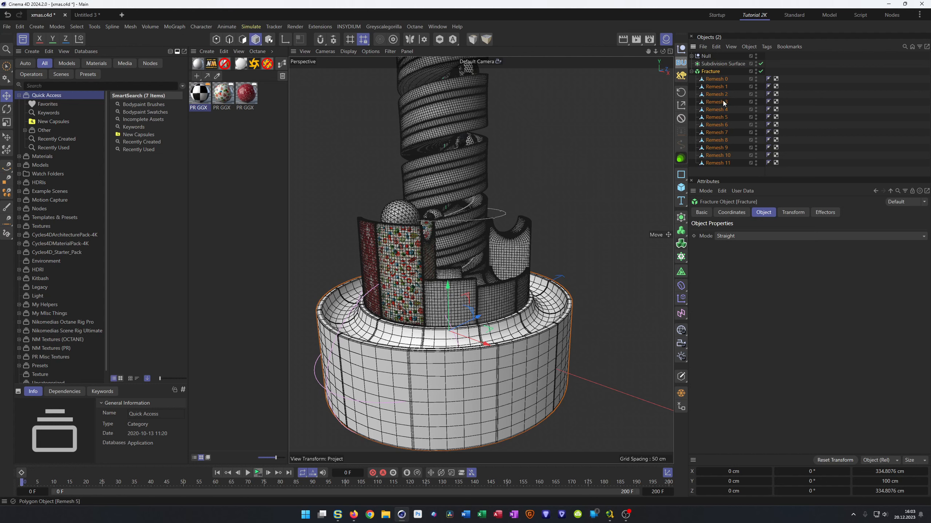
{"action": "left_click", "coordinate": [692, 72]}
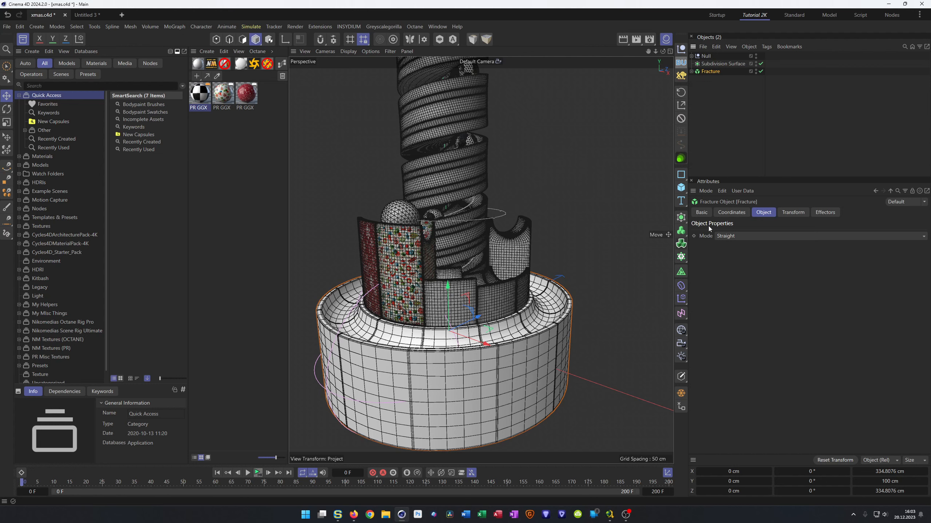
Step: Add a Plain effector for the Fracture, place it directly above it in the hierarchy, and set its Y position offset to 100 cm
{"action": "left_click", "coordinate": [684, 299]}
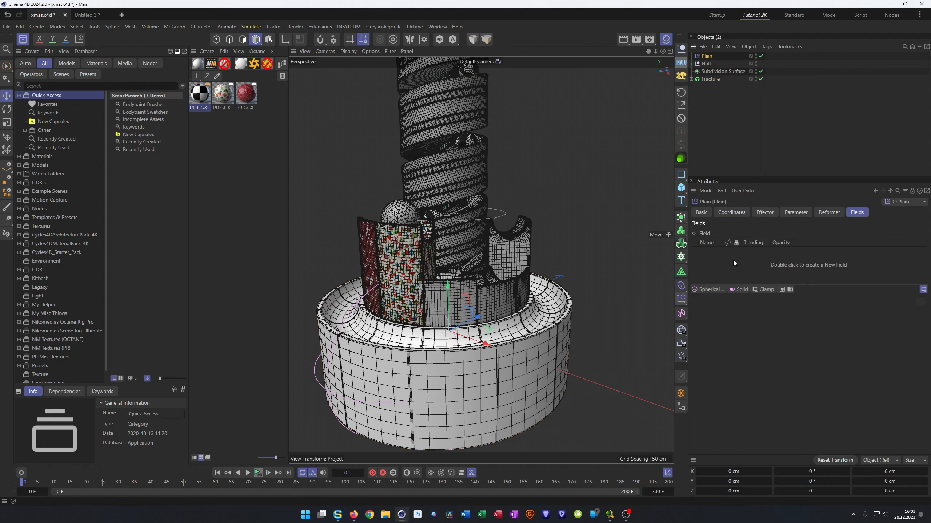
{"action": "left_click_drag", "start_coordinate": [707, 79], "coordinate": [707, 76]}
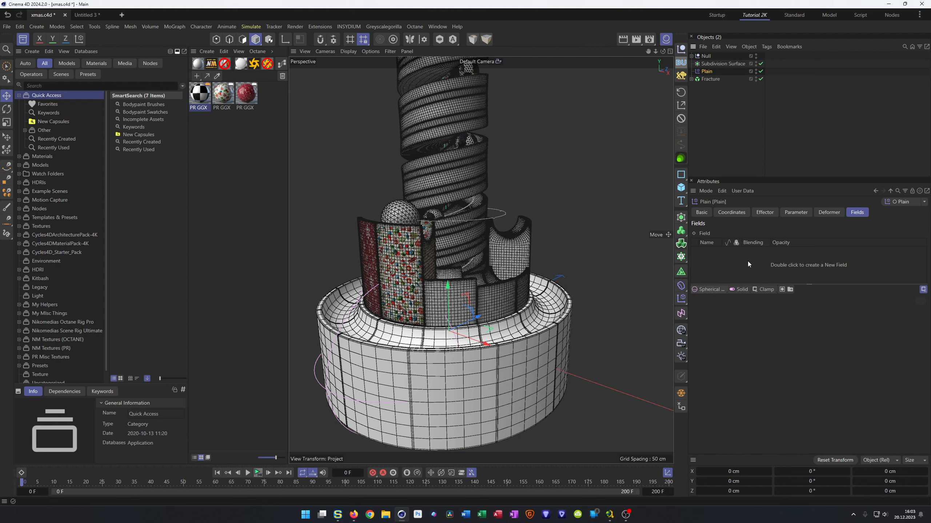
{"action": "left_click", "coordinate": [787, 214]}
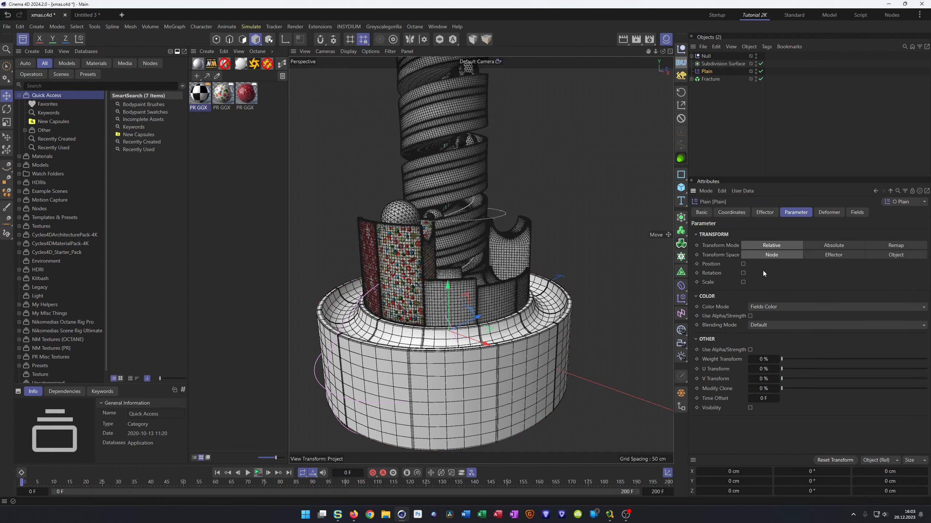
{"action": "left_click", "coordinate": [744, 264]}
{"action": "left_click", "coordinate": [756, 283]}
{"action": "type", "text": "100"}
{"action": "key", "text": "Return"}
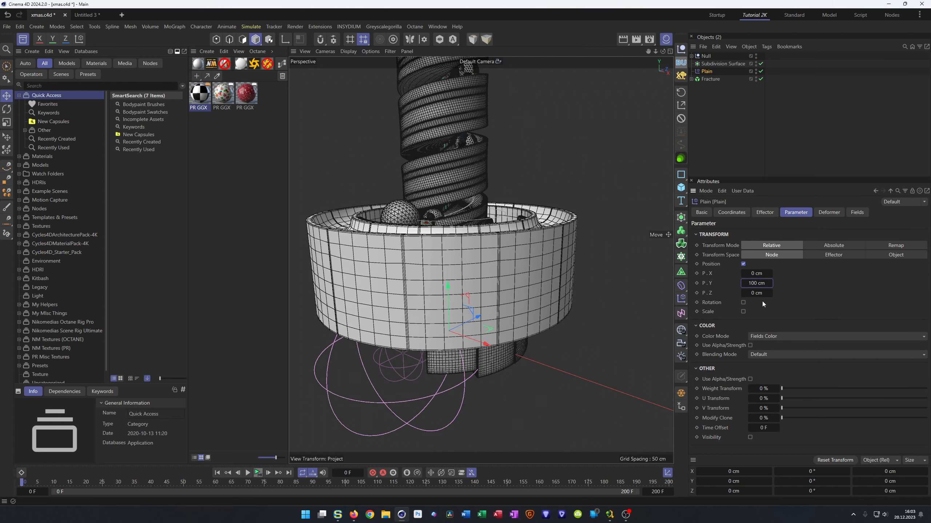
Step: Limit the Plain effector with a Shader Field that uses a Noise shader
{"action": "left_click", "coordinate": [857, 212]}
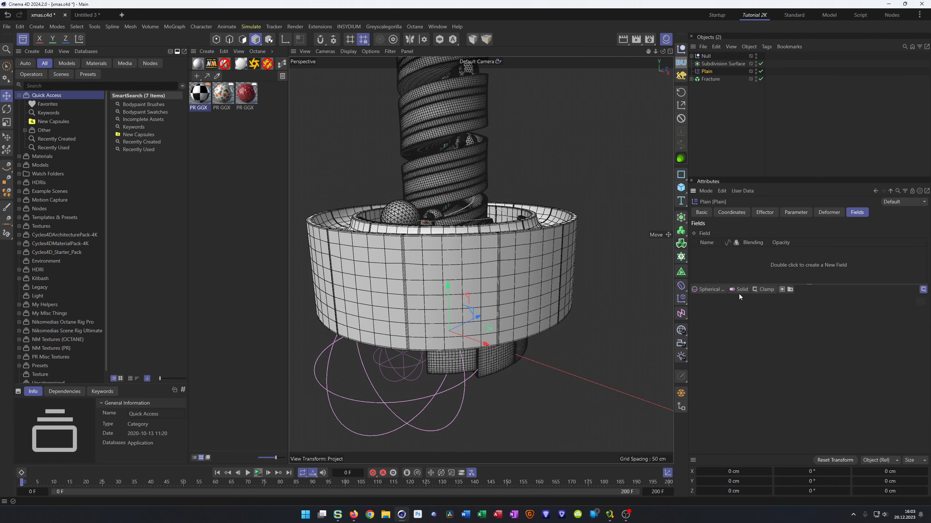
{"action": "left_click", "coordinate": [713, 289]}
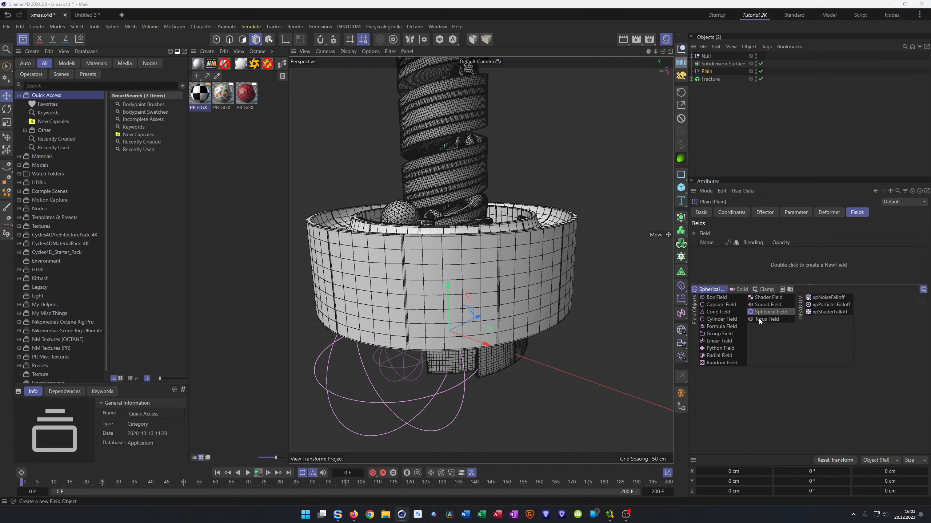
{"action": "left_click", "coordinate": [773, 298]}
{"action": "left_click", "coordinate": [725, 343]}
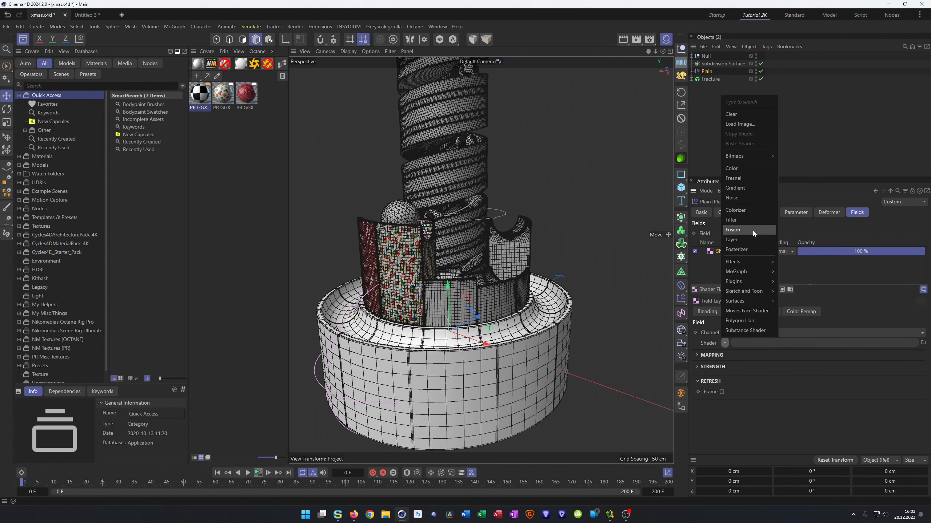
{"action": "left_click", "coordinate": [751, 198]}
Step: Examine the height offsets of the outer ring segments around the spiral column from several angles
{"action": "scroll", "coordinate": [514, 319], "scroll_direction": "down", "scroll_amount": 3}
{"action": "mouse_move", "coordinate": [514, 319]}
{"action": "left_mouse_down", "text": "alt"}
{"action": "mouse_move", "coordinate": [525, 320]}
{"action": "mouse_move", "coordinate": [513, 318]}
{"action": "left_mouse_up", "text": "alt"}
{"action": "middle_click_drag", "start_coordinate": [513, 318], "coordinate": [497, 330], "text": "alt"}
{"action": "right_click_drag", "start_coordinate": [497, 330], "coordinate": [530, 295], "text": "alt"}
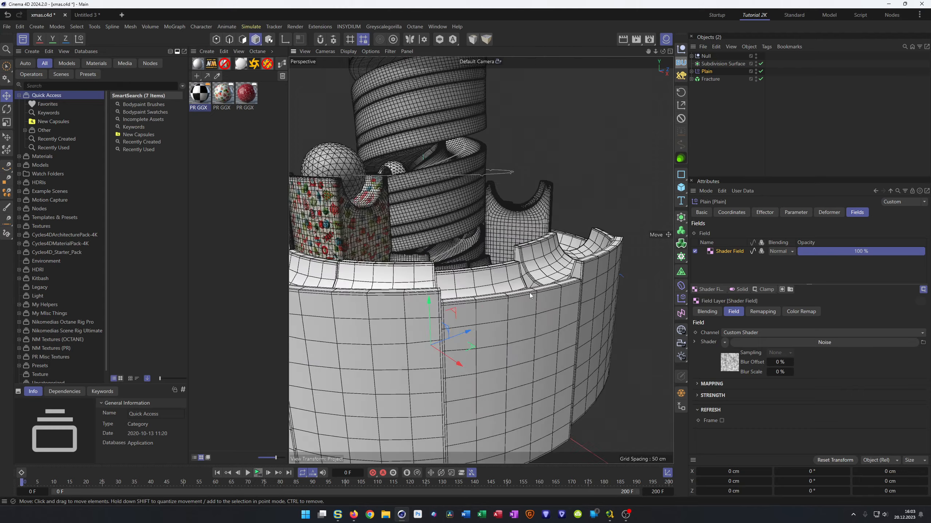
{"action": "middle_click_drag", "start_coordinate": [530, 295], "coordinate": [616, 393], "text": "alt"}
{"action": "left_click_drag", "start_coordinate": [617, 394], "coordinate": [612, 397], "text": "alt"}
{"action": "right_click_drag", "start_coordinate": [606, 398], "coordinate": [591, 394], "text": "alt"}
{"action": "middle_click_drag", "start_coordinate": [591, 395], "coordinate": [561, 374], "text": "alt"}
{"action": "right_click_drag", "start_coordinate": [561, 374], "coordinate": [537, 367], "text": "alt"}
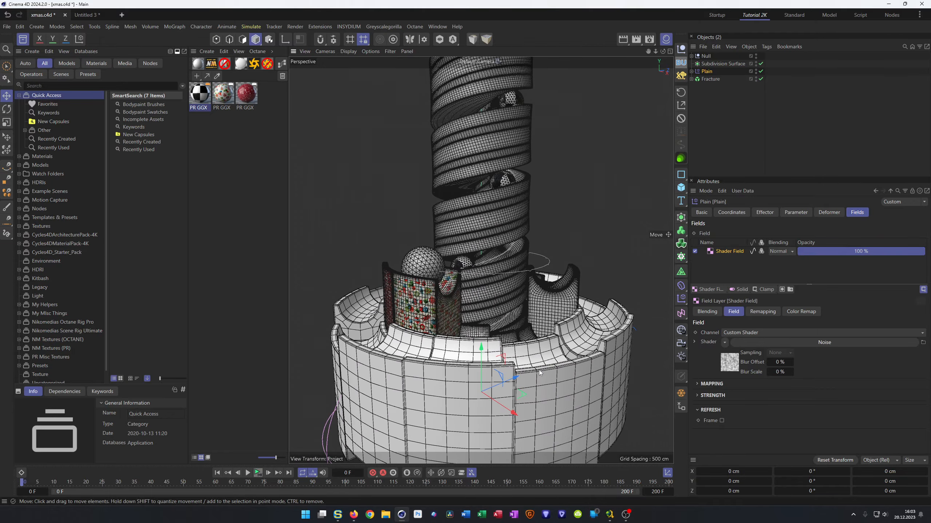
{"action": "middle_click_drag", "start_coordinate": [538, 367], "coordinate": [533, 354], "text": "alt"}
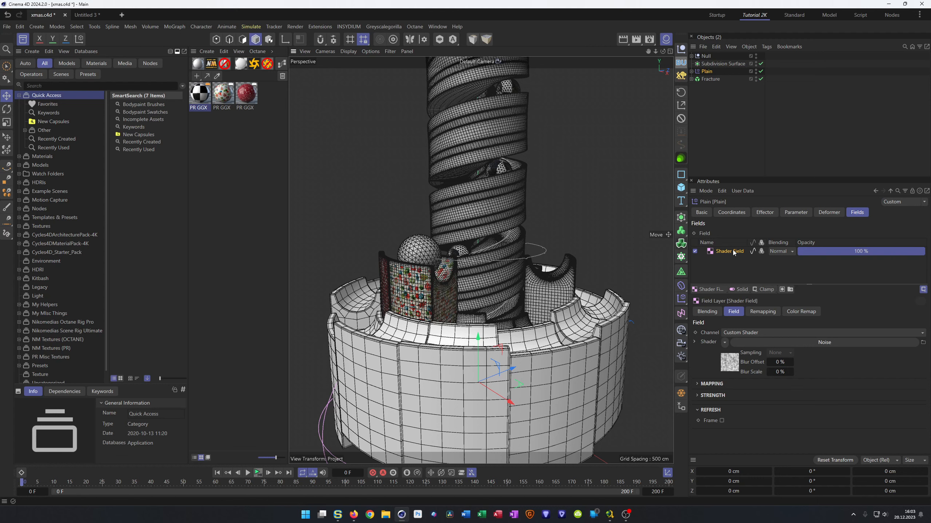
Step: Set the field's Noise shader to 35% contrast and an animation speed of 0.5
{"action": "left_click", "coordinate": [825, 342]}
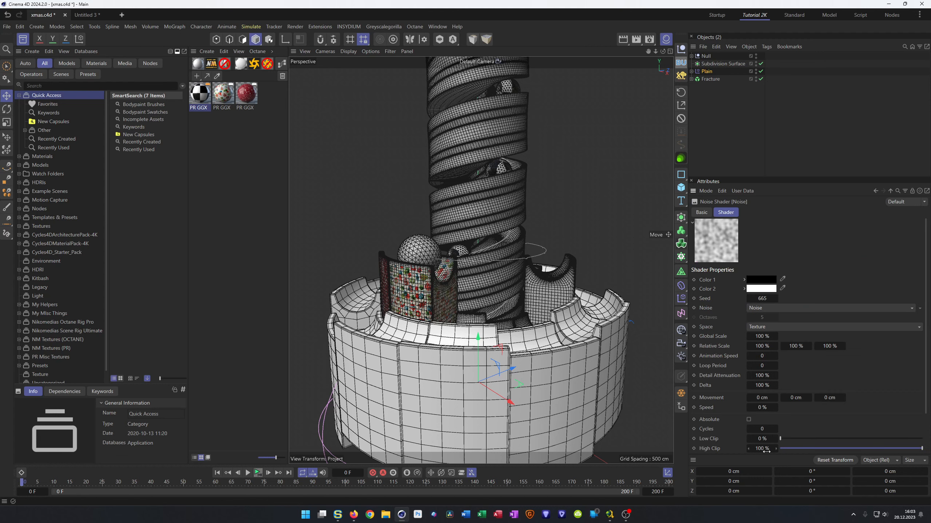
{"action": "scroll", "coordinate": [804, 420], "scroll_direction": "down", "scroll_amount": 3}
{"action": "left_click_drag", "start_coordinate": [849, 421], "coordinate": [875, 425]}
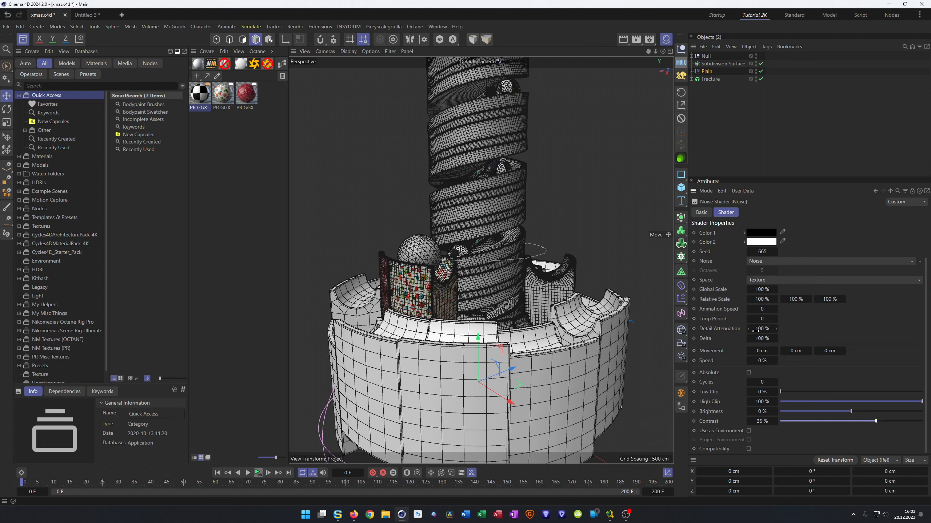
{"action": "left_click", "coordinate": [759, 311]}
{"action": "type", "text": "0.5"}
{"action": "key", "text": "Tab"}
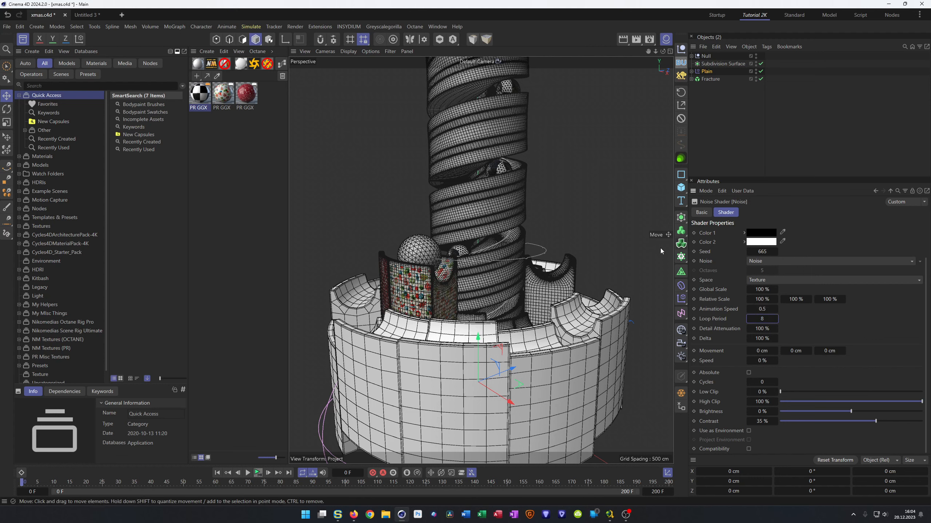
Step: Play the animation briefly to preview the noise-driven movement of the fractured ring segments
{"action": "left_click", "coordinate": [714, 80]}
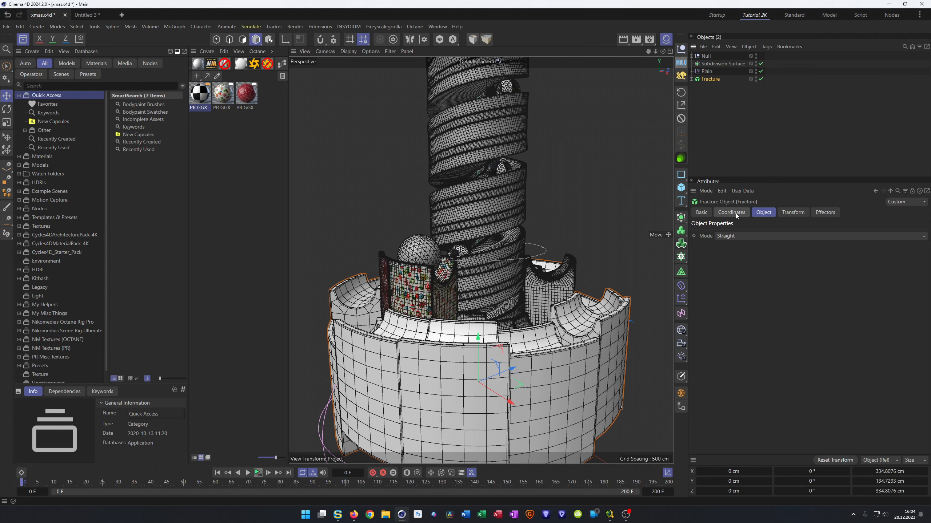
{"action": "left_click", "coordinate": [258, 473]}
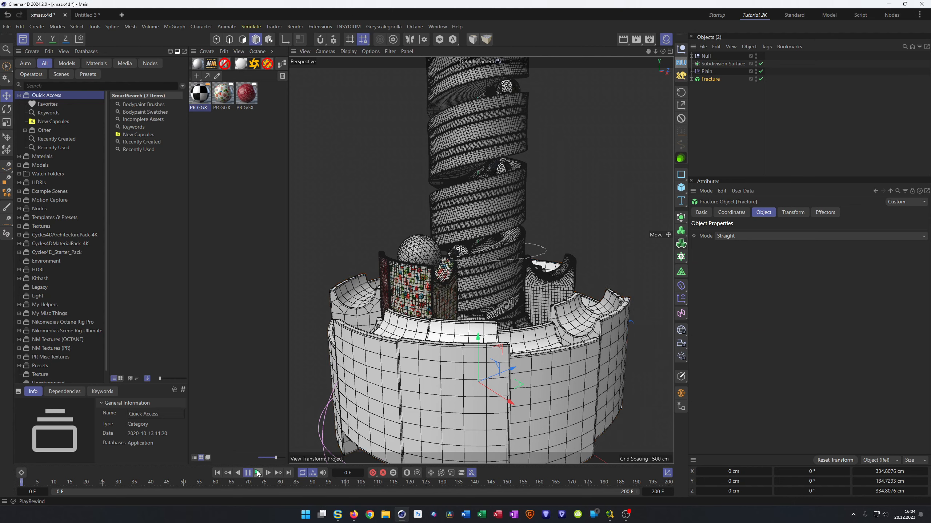
{"action": "left_click", "coordinate": [257, 473]}
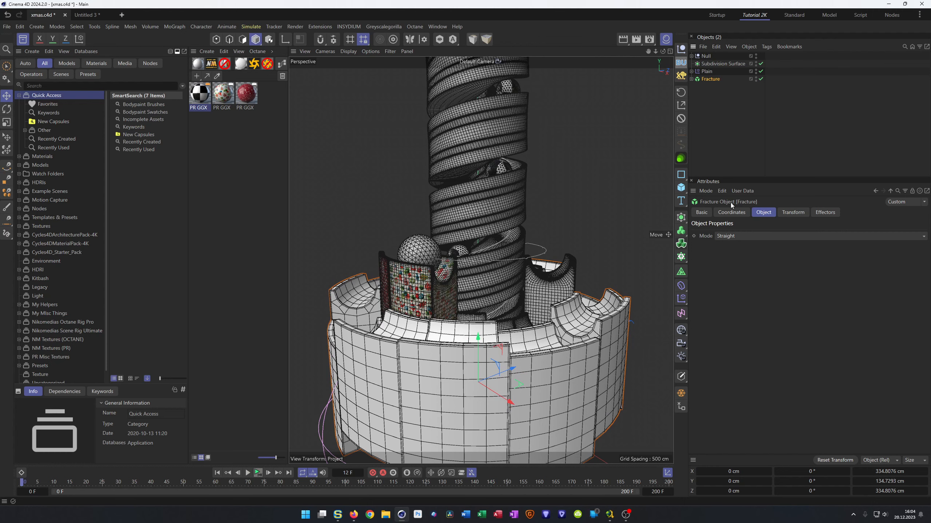
Step: Keyframe the Fracture's heading rotation at 0° on frame 0 and at 360° on the last frame, 200
{"action": "left_click", "coordinate": [732, 212]}
{"action": "mouse_move", "coordinate": [797, 245]}
{"action": "left_mouse_down"}
{"action": "mouse_move", "coordinate": [808, 245]}
{"action": "mouse_move", "coordinate": [801, 251]}
{"action": "left_mouse_up"}
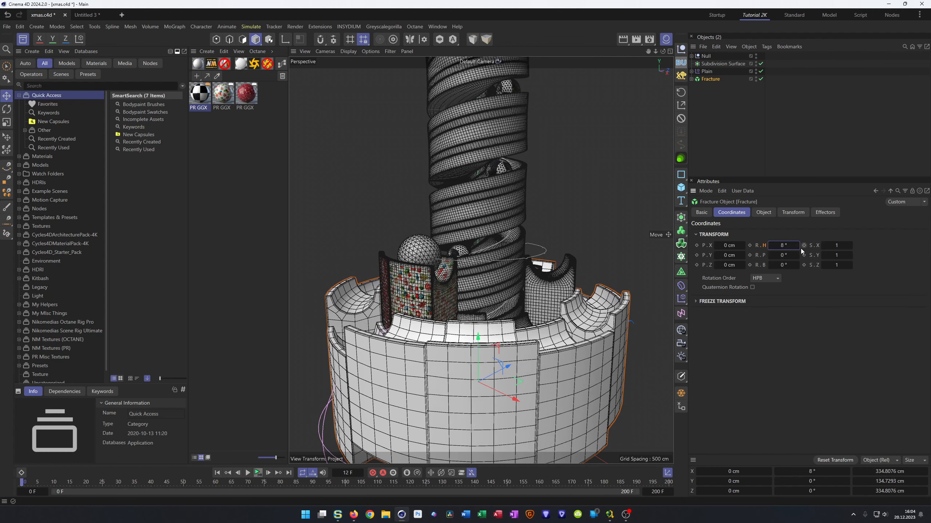
{"action": "left_click", "coordinate": [749, 245]}
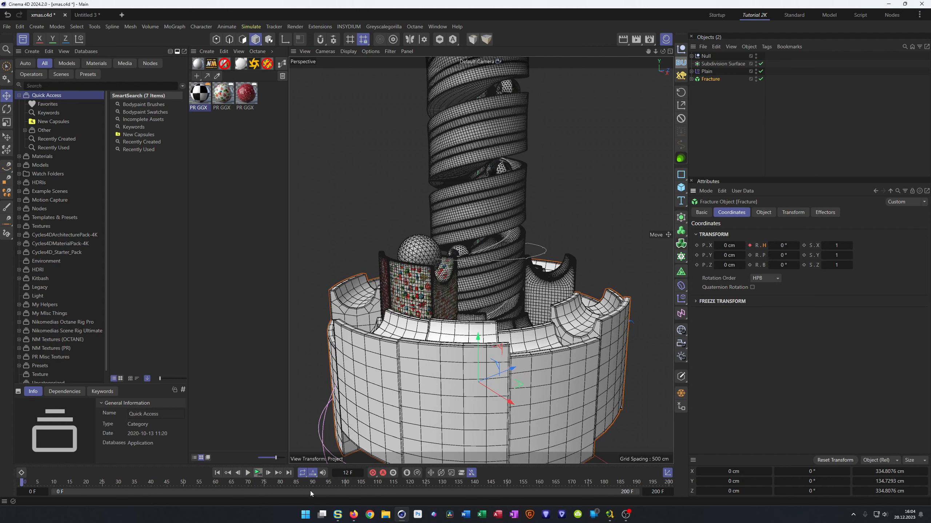
{"action": "left_click", "coordinate": [289, 473]}
{"action": "type", "text": "360"}
{"action": "key", "text": "Return"}
{"action": "left_click", "coordinate": [750, 245]}
Step: Return to the first frame, set the Fracture's heading to 0°, and play back the ring's rotation
{"action": "left_click", "coordinate": [217, 473]}
{"action": "left_click", "coordinate": [781, 246]}
{"action": "type", "text": "0"}
{"action": "key", "text": "Return"}
{"action": "left_click", "coordinate": [257, 473]}
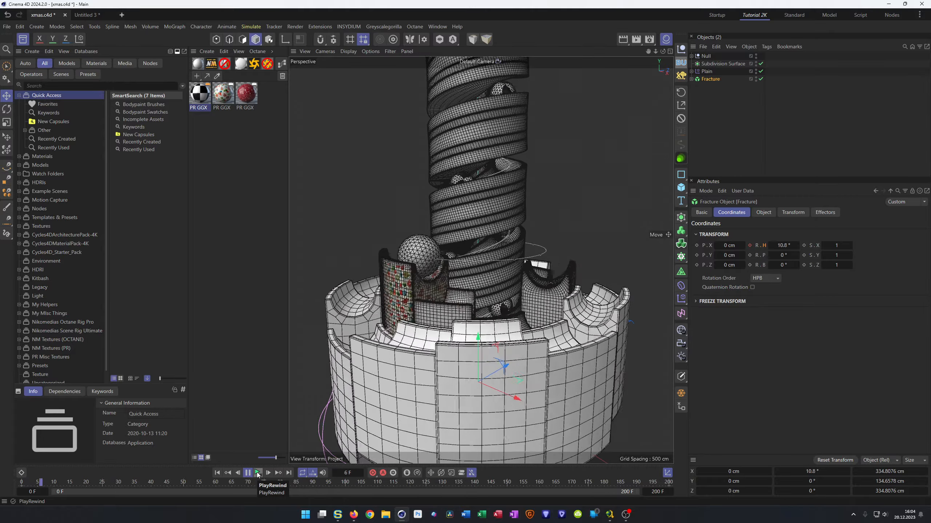
{"action": "left_click", "coordinate": [258, 473]}
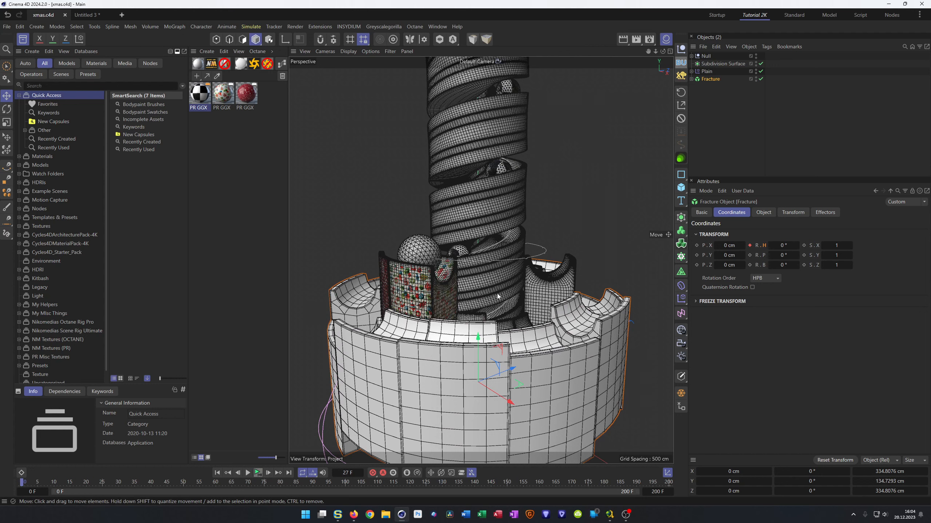
Step: Move the top-level Subdivision Surface below the Plain effector and nest the Fracture object inside it
{"action": "scroll", "coordinate": [482, 302], "scroll_direction": "down", "scroll_amount": 2}
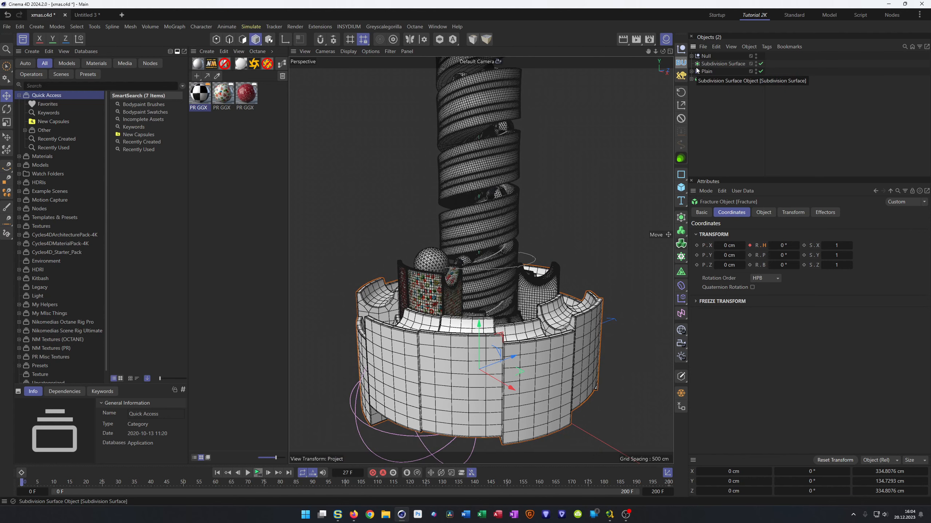
{"action": "left_click_drag", "start_coordinate": [703, 66], "coordinate": [703, 77]}
{"action": "left_click", "coordinate": [691, 56]}
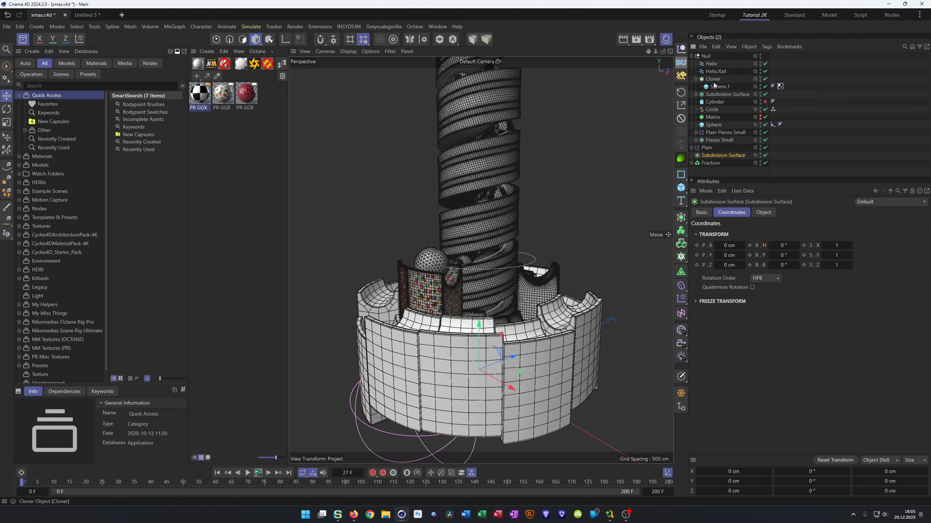
{"action": "left_click", "coordinate": [696, 79]}
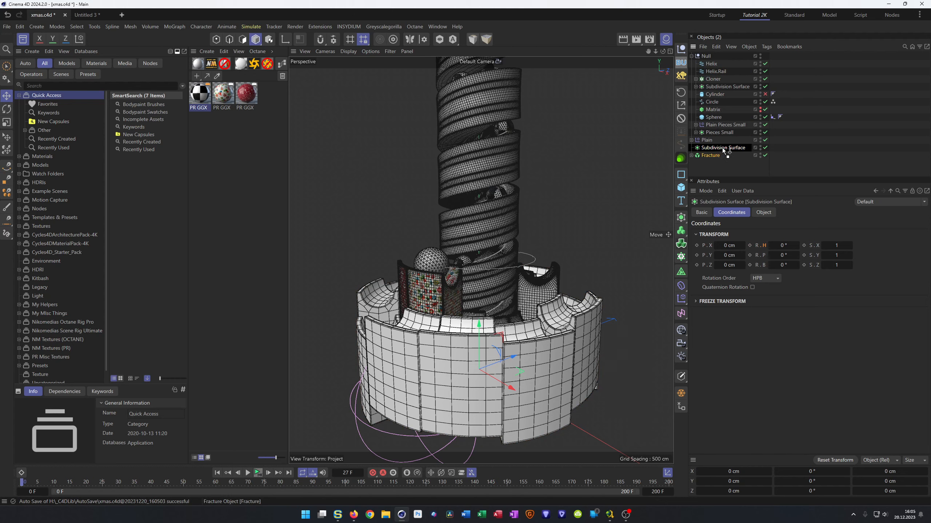
{"action": "left_click_drag", "start_coordinate": [722, 147], "coordinate": [722, 150]}
Step: Inspect the subdivided outer ring from different distances and save the scene file
{"action": "scroll", "coordinate": [582, 333], "scroll_direction": "up", "scroll_amount": 6}
{"action": "left_click_drag", "start_coordinate": [634, 307], "coordinate": [615, 291], "text": "alt"}
{"action": "right_click_drag", "start_coordinate": [614, 291], "coordinate": [531, 320], "text": "alt"}
{"action": "left_click_drag", "start_coordinate": [531, 320], "coordinate": [530, 324], "text": "alt"}
{"action": "middle_click_drag", "start_coordinate": [529, 324], "coordinate": [459, 390], "text": "alt"}
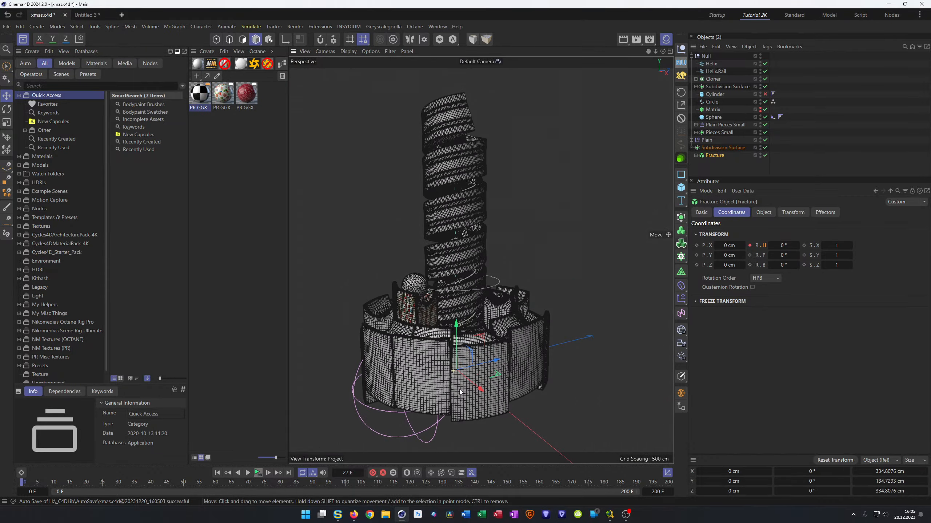
{"action": "key", "text": "ctrl+s"}
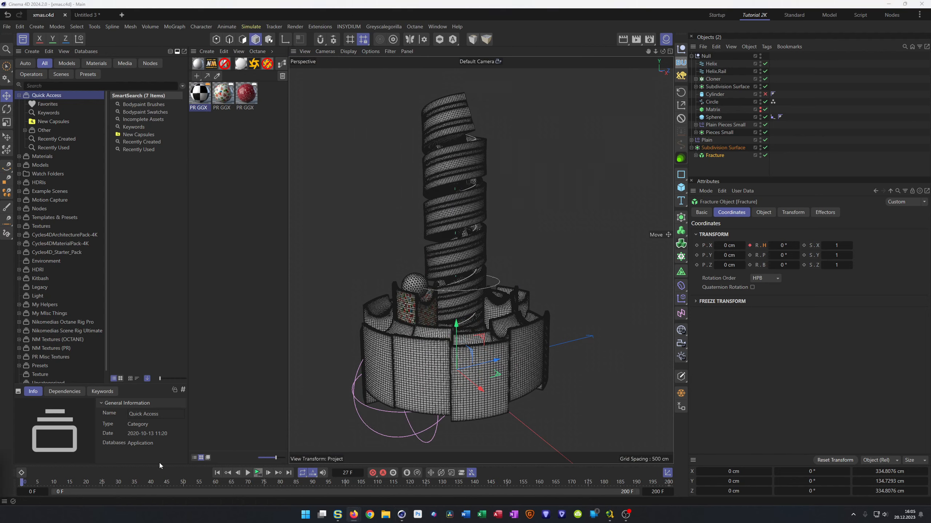
{"action": "scroll", "coordinate": [424, 359], "scroll_direction": "up", "scroll_amount": 4}
{"action": "middle_click_drag", "start_coordinate": [476, 336], "coordinate": [503, 341], "text": "alt"}
{"action": "mouse_move", "coordinate": [508, 329]}
{"action": "left_mouse_down", "text": "alt"}
{"action": "mouse_move", "coordinate": [495, 345]}
{"action": "mouse_move", "coordinate": [510, 312]}
{"action": "left_mouse_up", "text": "alt"}
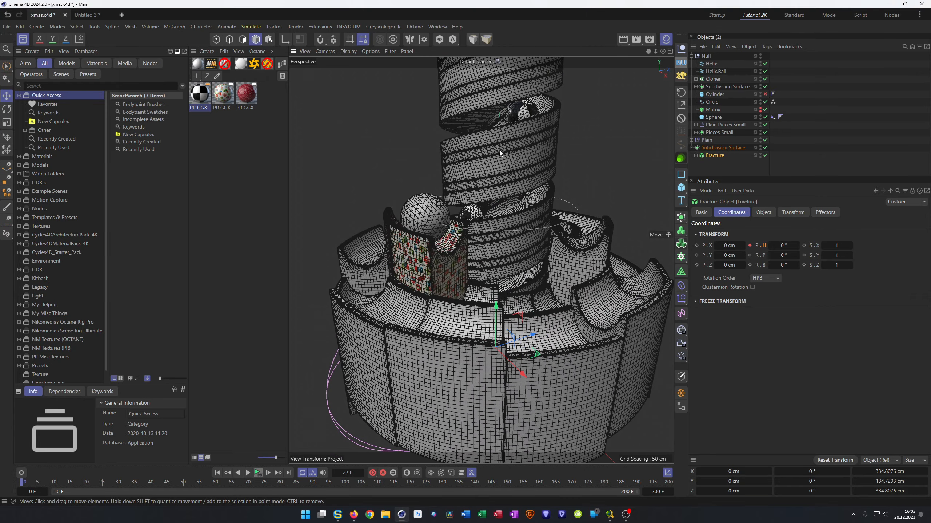
Step: Open the Wood category of the NM Textures (PR) library in the Asset Browser
{"action": "scroll", "coordinate": [522, 160], "scroll_direction": "up", "scroll_amount": 8}
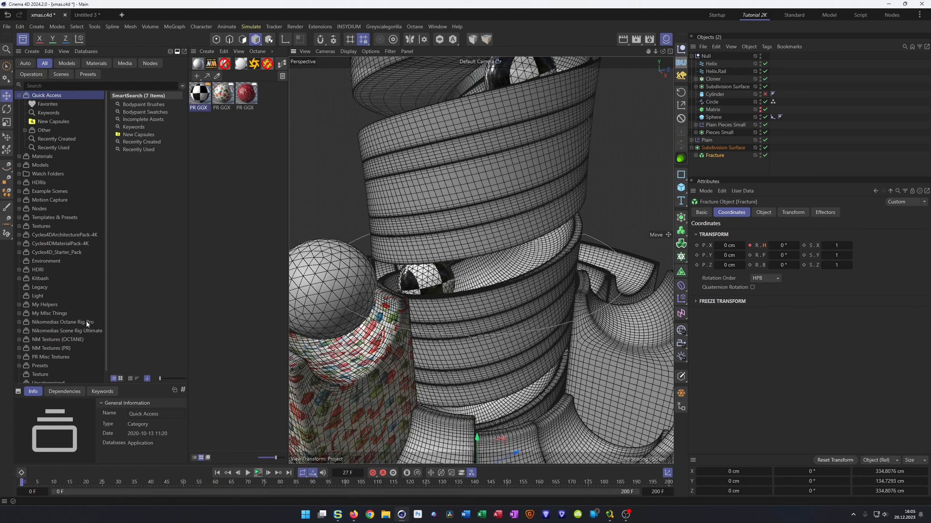
{"action": "left_click", "coordinate": [19, 356]}
{"action": "scroll", "coordinate": [19, 354], "scroll_direction": "down", "scroll_amount": 1}
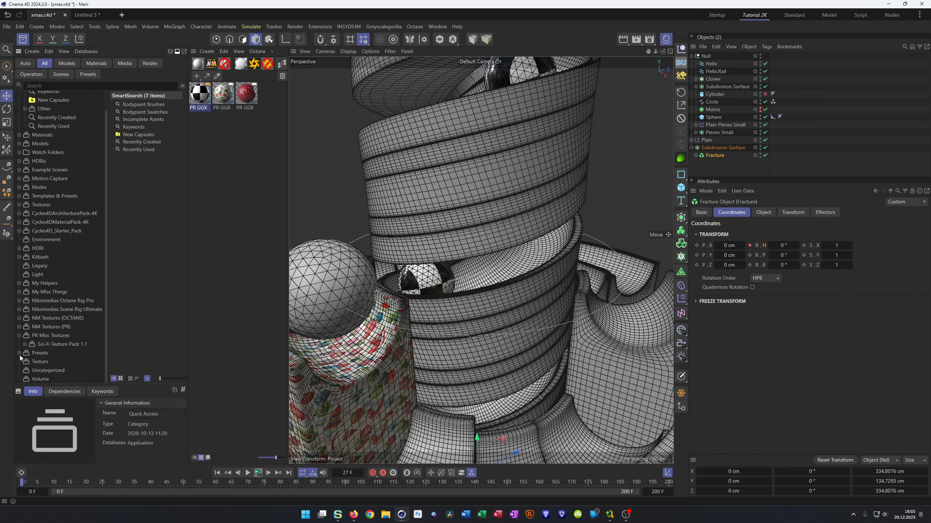
{"action": "left_click", "coordinate": [19, 336]}
{"action": "left_click", "coordinate": [19, 336]}
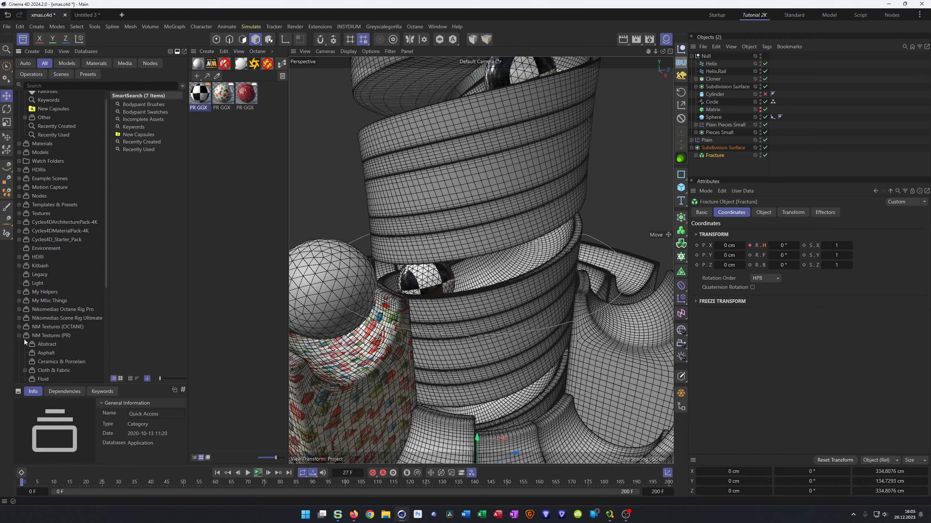
{"action": "scroll", "coordinate": [21, 339], "scroll_direction": "down", "scroll_amount": 6}
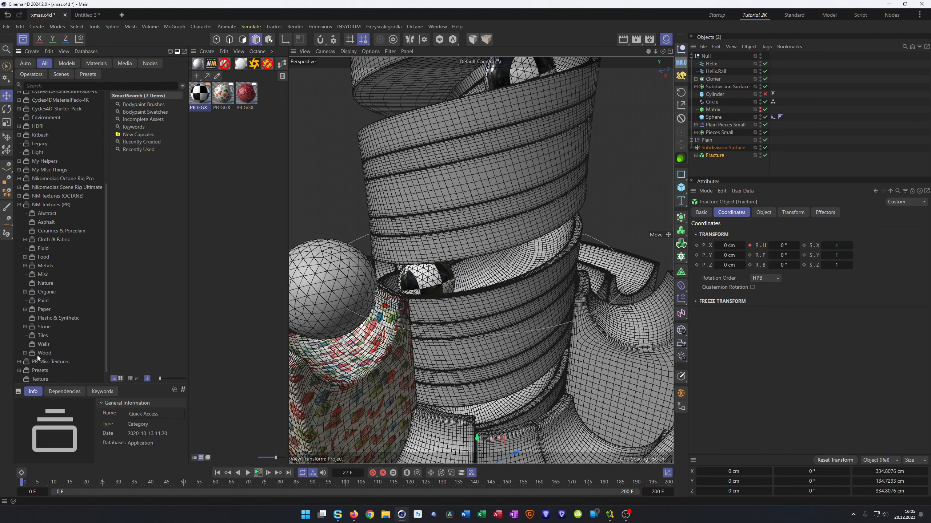
{"action": "left_click", "coordinate": [36, 354]}
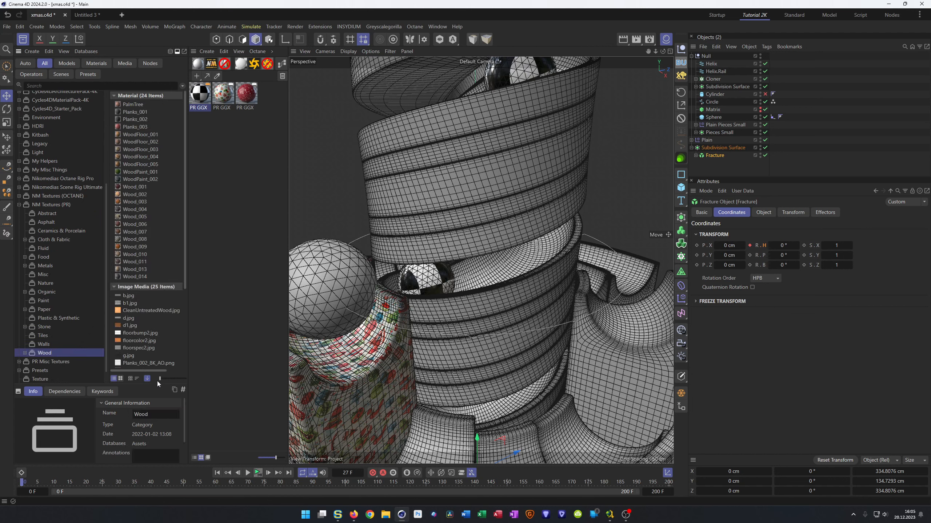
Step: Show the wood assets as thumbnails and add the Wood_007 material to the scene's materials
{"action": "left_click", "coordinate": [120, 379]}
{"action": "left_click_drag", "start_coordinate": [186, 108], "coordinate": [169, 195]}
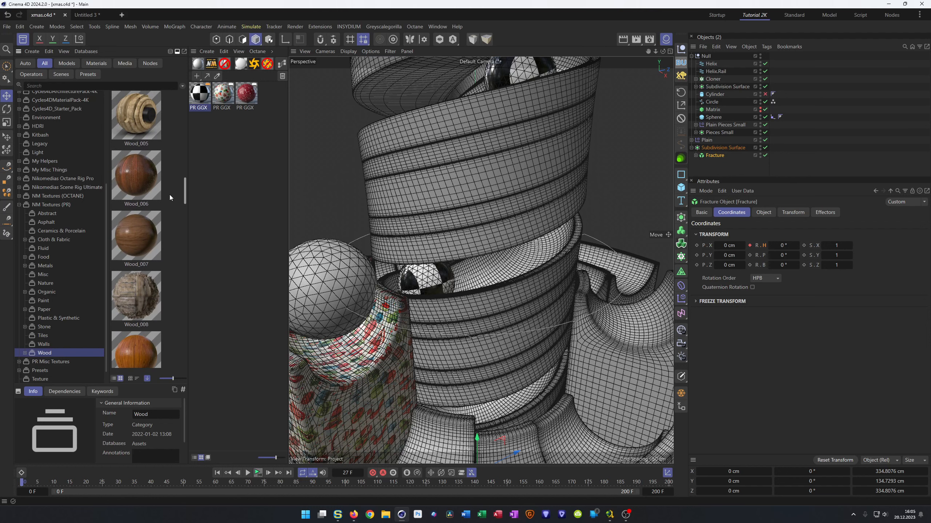
{"action": "left_click", "coordinate": [132, 235]}
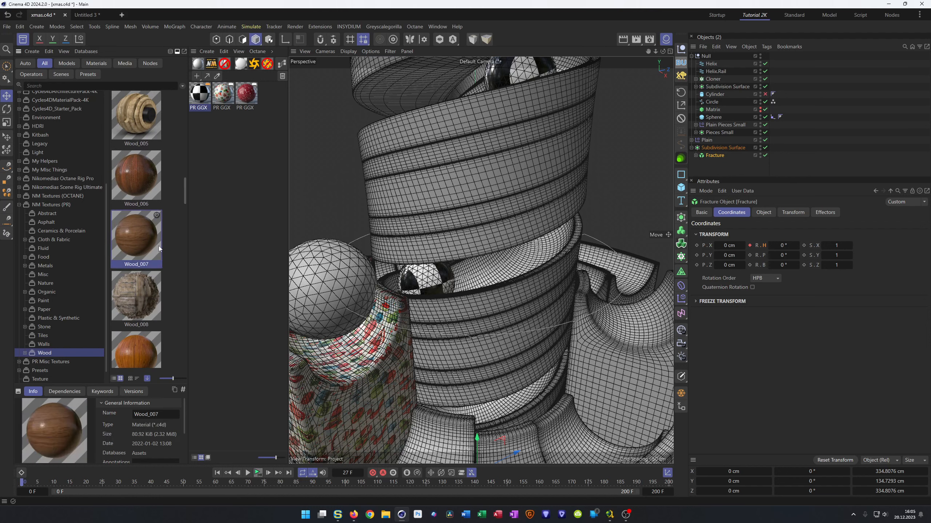
{"action": "left_click_drag", "start_coordinate": [140, 238], "coordinate": [225, 232]}
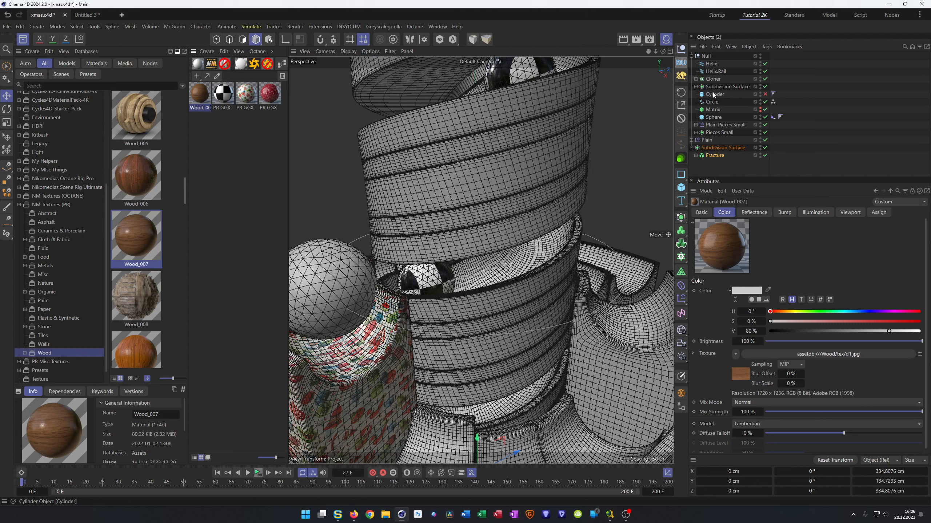
Step: Rename the spiral column's Subdivision Surface object as "Center Sweep"
{"action": "left_click", "coordinate": [538, 104]}
{"action": "double_click", "coordinate": [706, 89]}
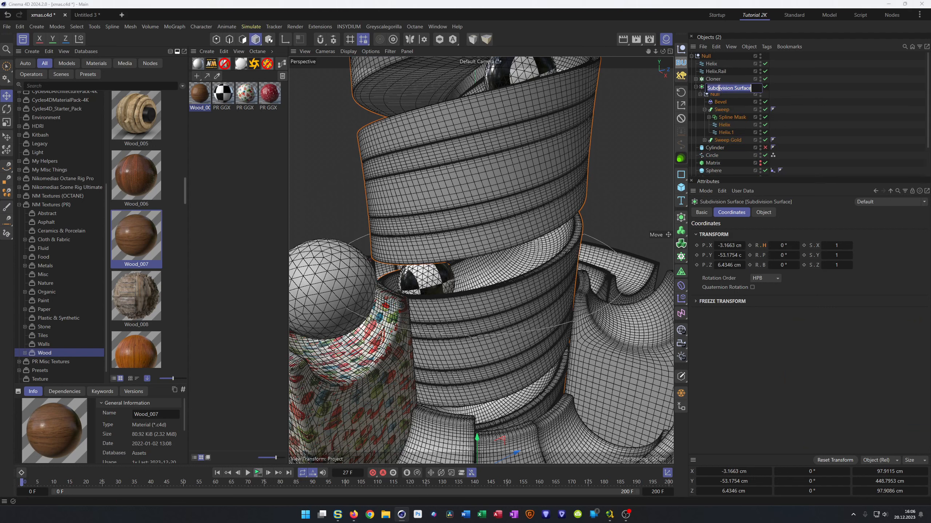
{"action": "type", "text": "Sweep"}
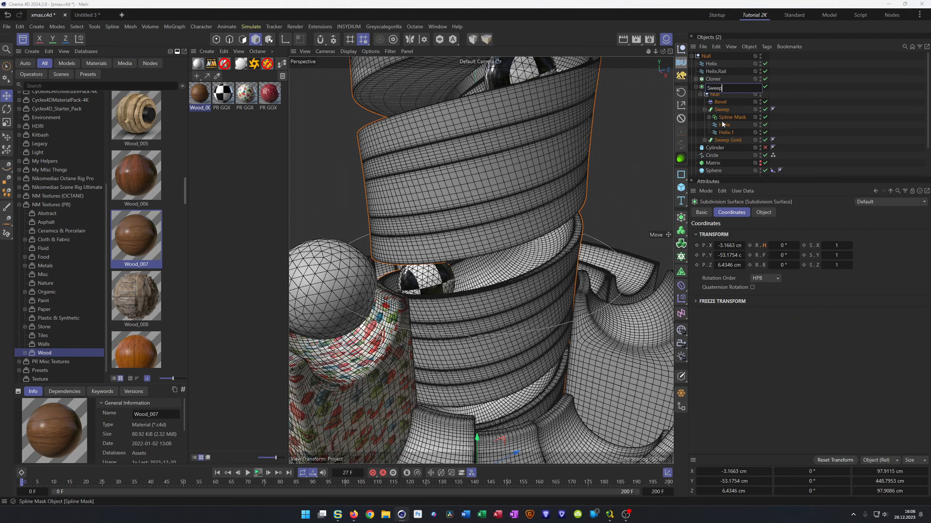
{"action": "key", "text": "Return"}
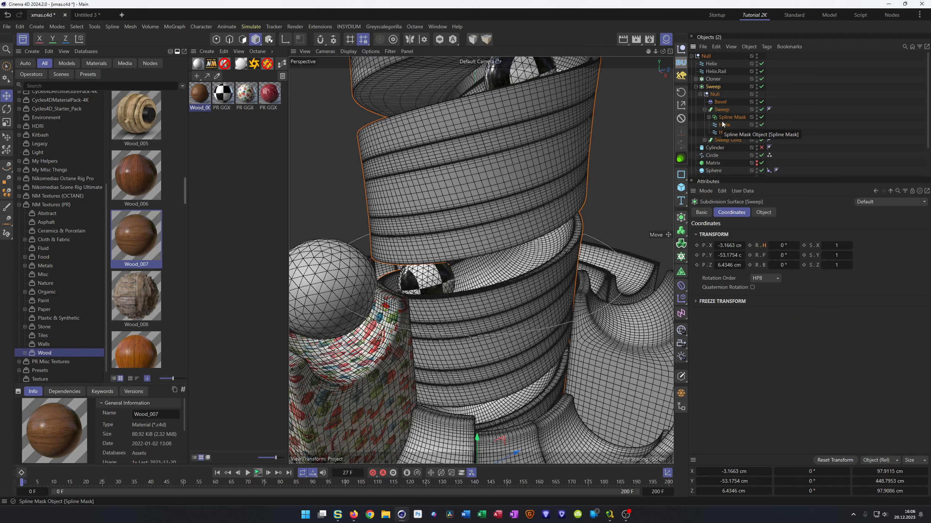
{"action": "double_click", "coordinate": [715, 88]}
{"action": "key", "text": "Home"}
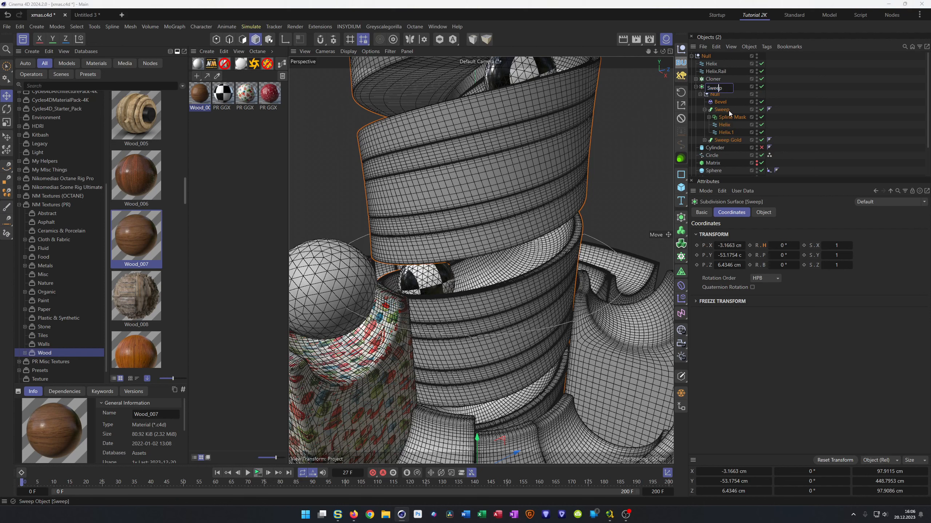
{"action": "type", "text": "Center"}
{"action": "key", "text": "Return"}
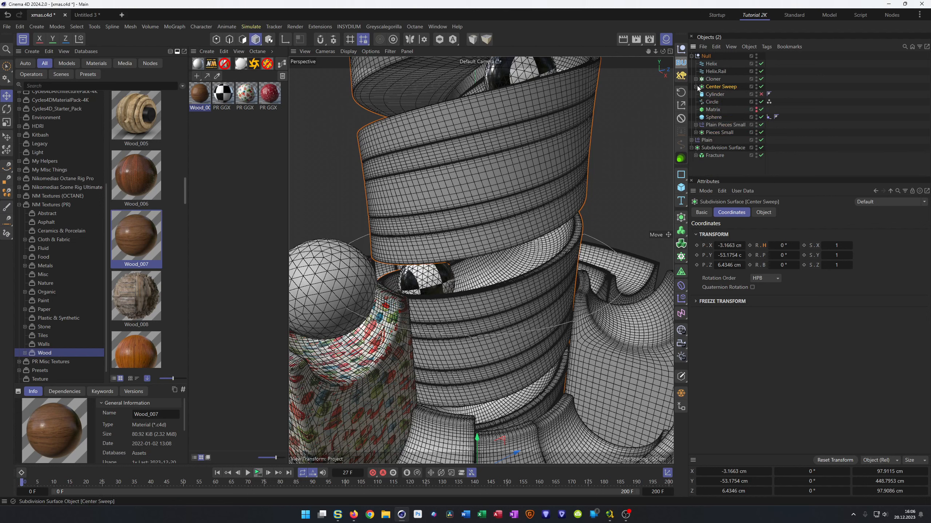
Step: Apply the Wood_007 material to the Sweep object inside Center Sweep
{"action": "left_click", "coordinate": [721, 110]}
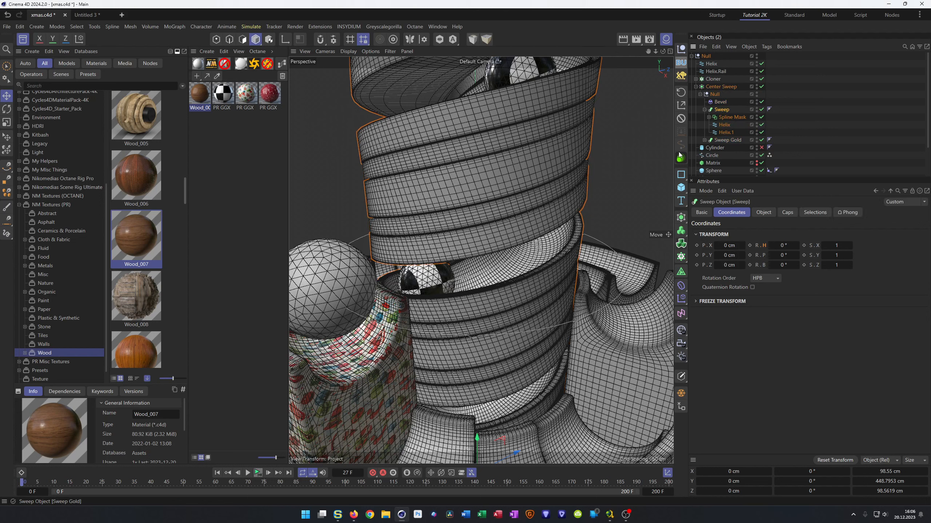
{"action": "left_click_drag", "start_coordinate": [203, 97], "coordinate": [726, 112]}
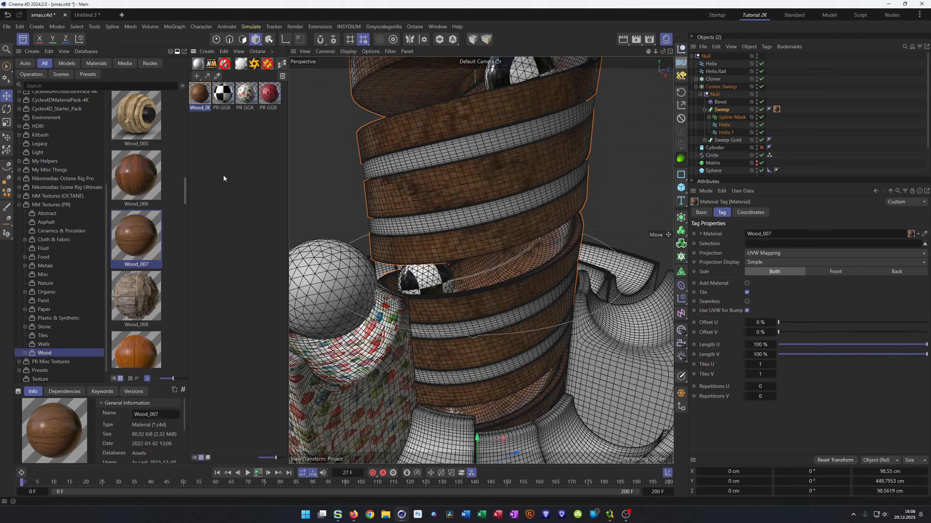
{"action": "left_click", "coordinate": [216, 167]}
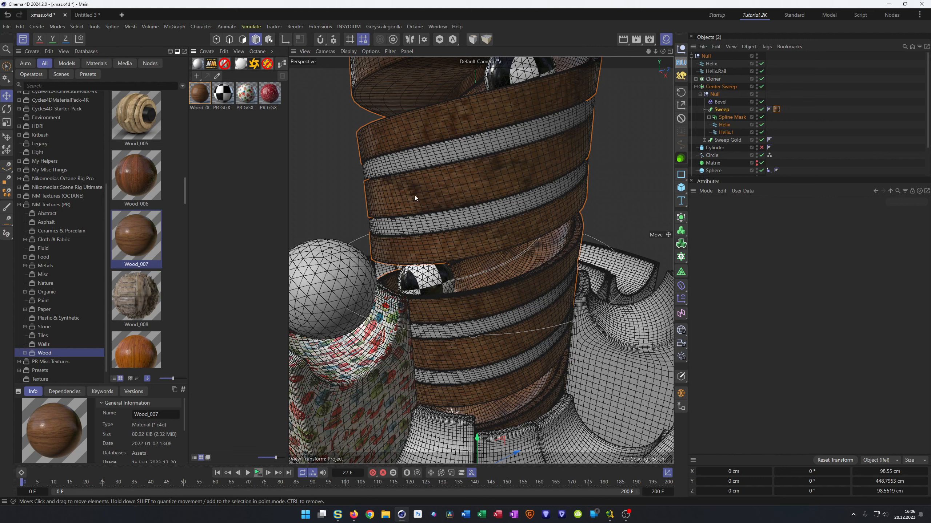
{"action": "double_click", "coordinate": [232, 146]}
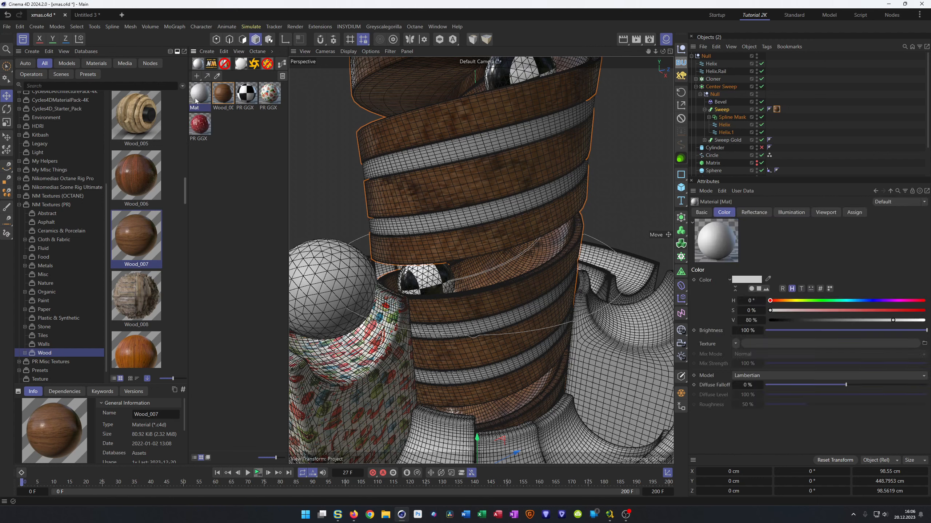
{"action": "key", "text": "Delete"}
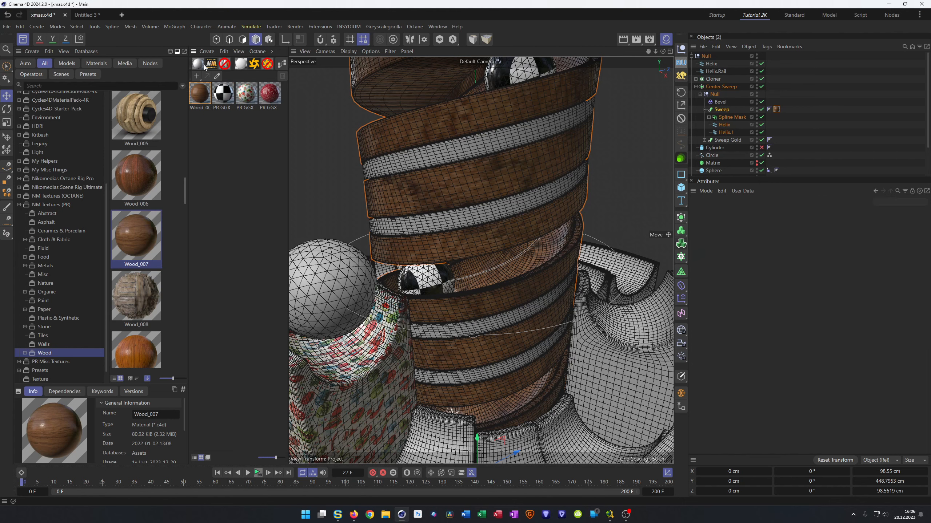
Step: Create a new material, open it for editing and name it "Gold"
{"action": "left_click", "coordinate": [197, 63]}
{"action": "left_click", "coordinate": [197, 100]}
{"action": "double_click", "coordinate": [198, 101]}
{"action": "left_click", "coordinate": [213, 162]}
{"action": "type", "text": "Gold"}
{"action": "key", "text": "Return"}
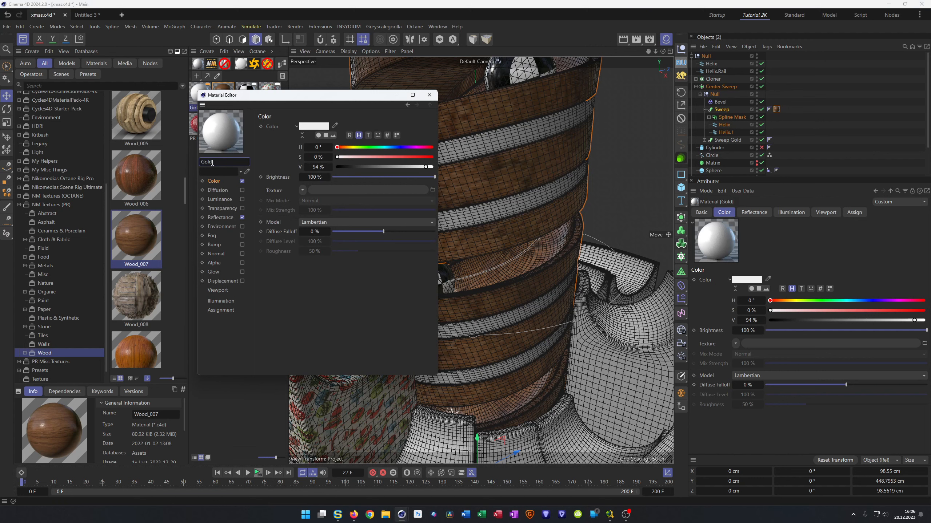
Step: Disable the Gold material's Color channel and set its reflectance layer Fresnel to Conductor with the Gold preset
{"action": "left_click", "coordinate": [242, 181]}
{"action": "left_click", "coordinate": [221, 218]}
{"action": "left_click", "coordinate": [307, 137]}
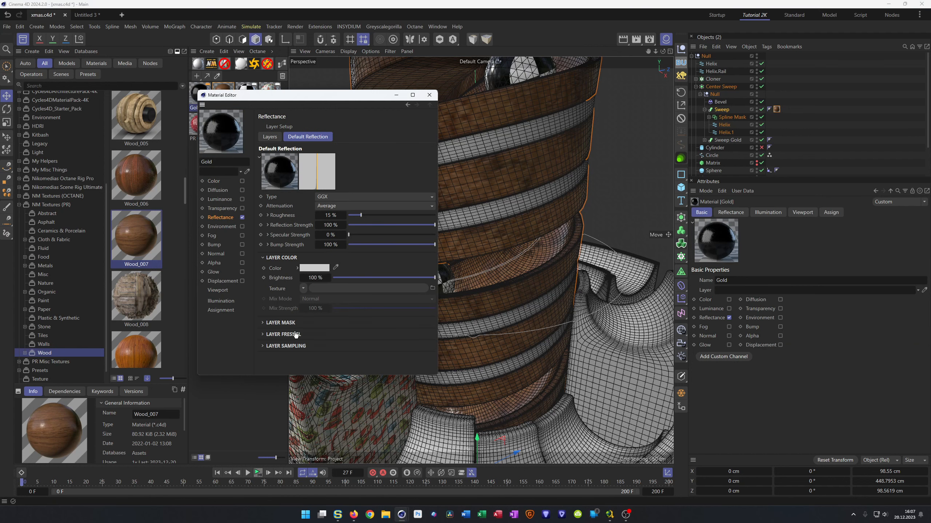
{"action": "left_click", "coordinate": [296, 335]}
{"action": "left_click", "coordinate": [321, 347]}
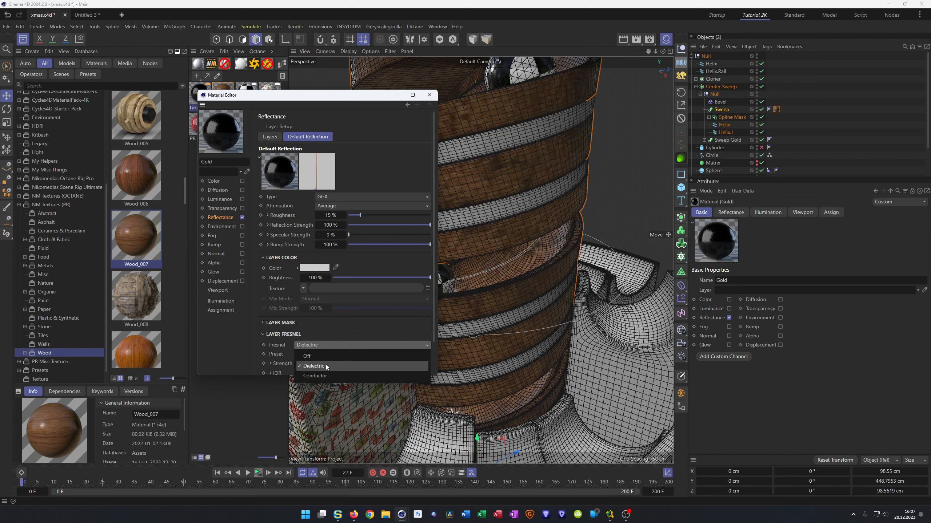
{"action": "left_click", "coordinate": [324, 375]}
{"action": "left_click", "coordinate": [329, 354]}
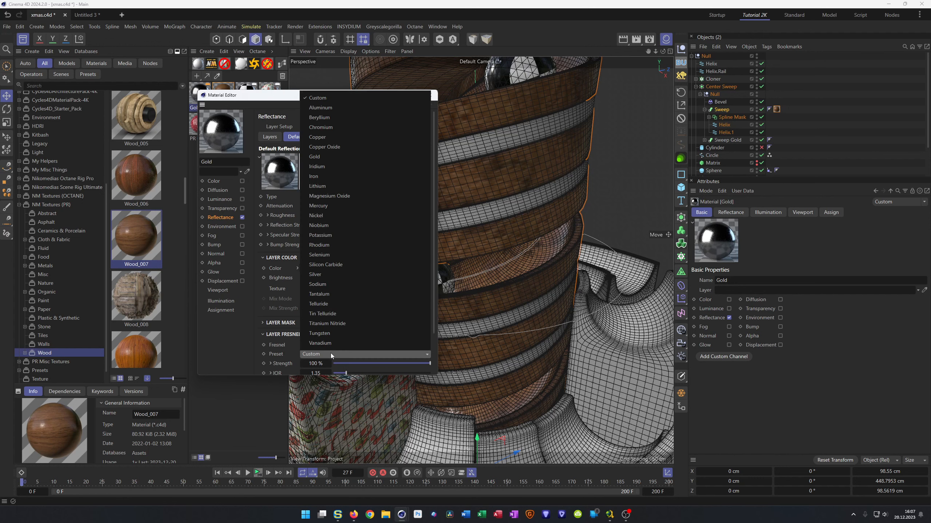
{"action": "left_click", "coordinate": [337, 156]}
{"action": "left_click_drag", "start_coordinate": [325, 103], "coordinate": [226, 172]}
Step: Set the Gold material's reflection roughness to 10% and close the Material Editor
{"action": "left_click", "coordinate": [231, 284]}
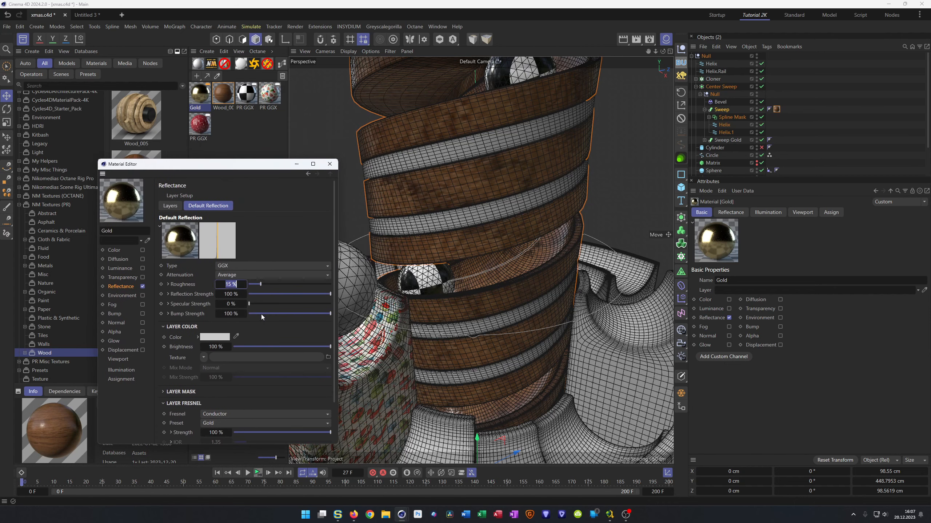
{"action": "type", "text": "10"}
{"action": "key", "text": "Return"}
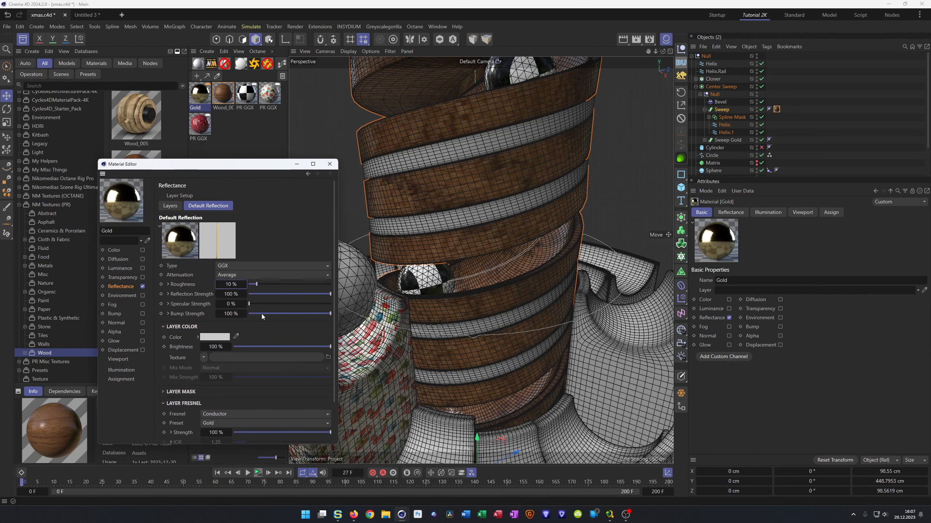
{"action": "left_click", "coordinate": [329, 164]}
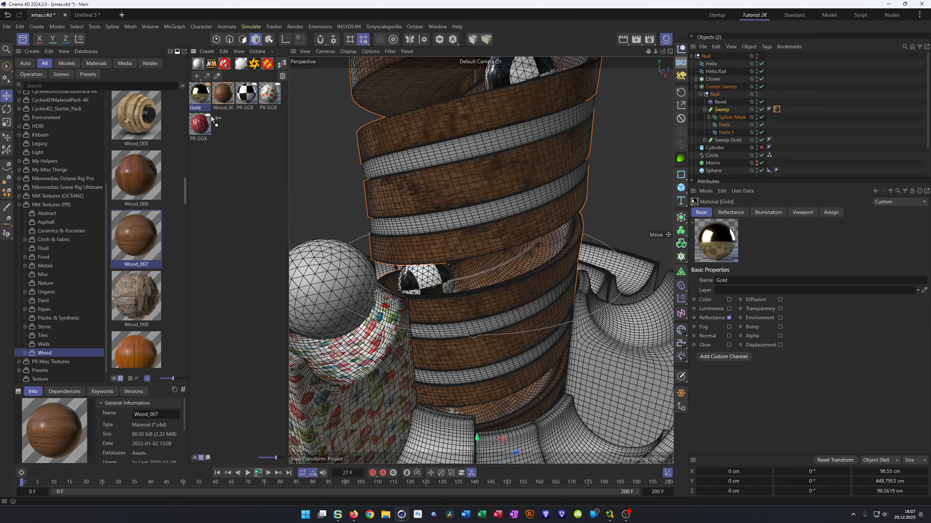
Step: Apply the Gold material to the Sweep Gold object and save the scene file
{"action": "left_click_drag", "start_coordinate": [199, 94], "coordinate": [718, 142]}
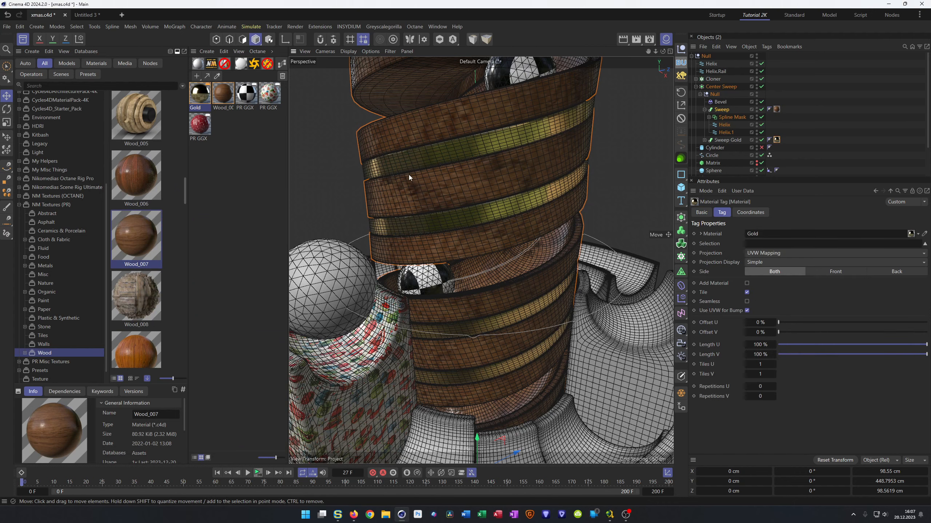
{"action": "right_click_drag", "start_coordinate": [410, 174], "coordinate": [391, 181], "text": "alt"}
{"action": "left_click_drag", "start_coordinate": [391, 180], "coordinate": [406, 239], "text": "alt"}
{"action": "key", "text": "ctrl+s"}
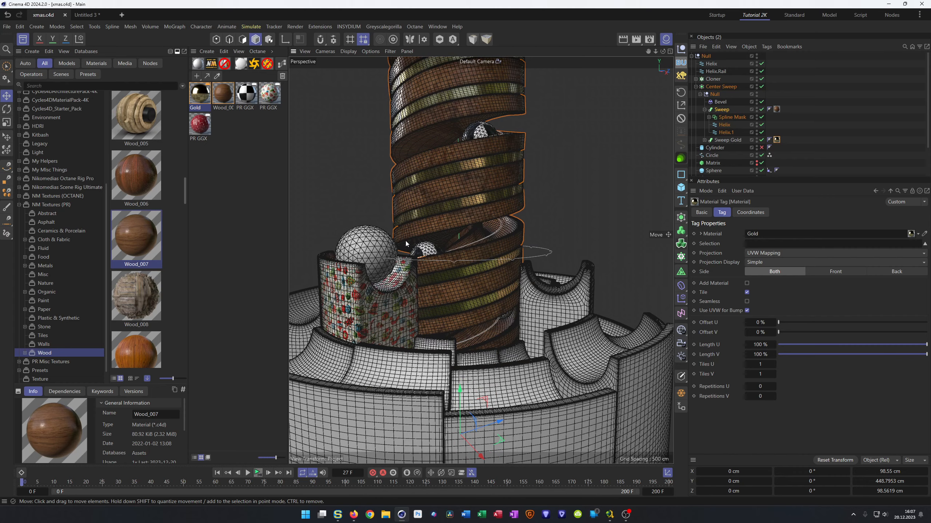
{"action": "left_click_drag", "start_coordinate": [458, 216], "coordinate": [481, 179], "text": "alt"}
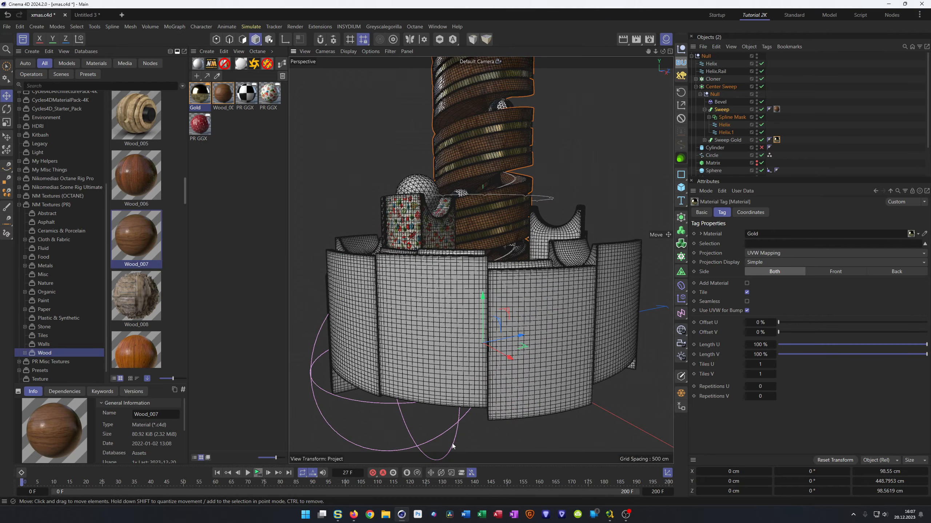
Step: Switch to the browser to check the tree's base in the YouTube reference video, and return to Cinema 4D
{"action": "mouse_move", "coordinate": [354, 514]}
{"action": "left_click", "coordinate": [334, 490]}
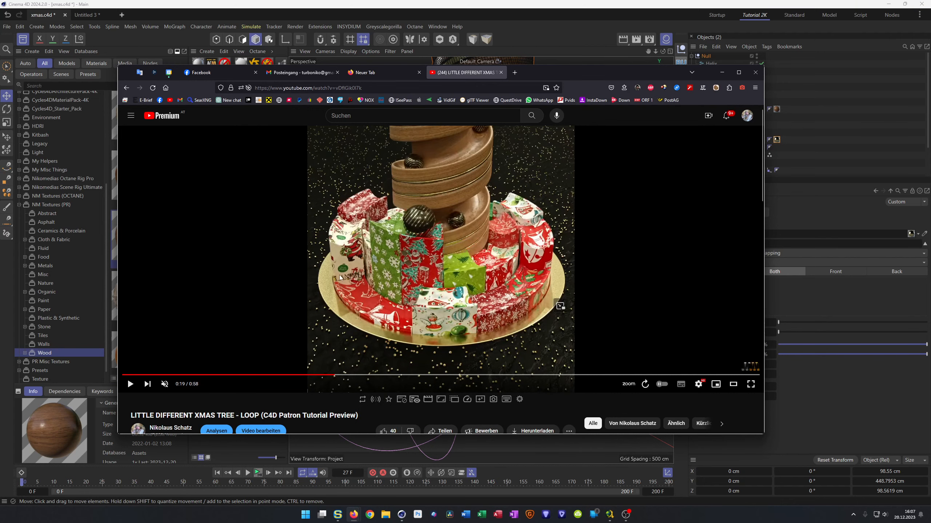
{"action": "left_click", "coordinate": [675, 22]}
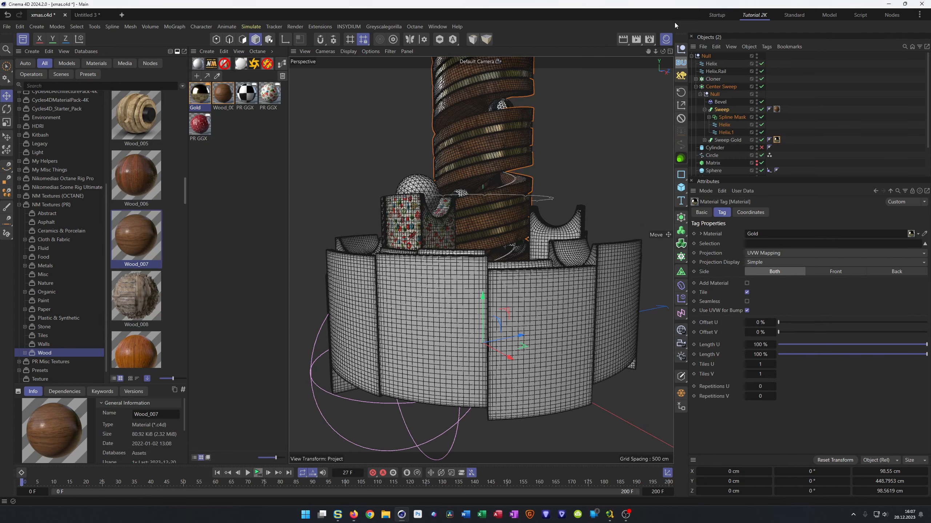
Step: Add a Circle spline centred on the ring base in the top view
{"action": "middle_click", "coordinate": [460, 242]}
{"action": "middle_click", "coordinate": [481, 230]}
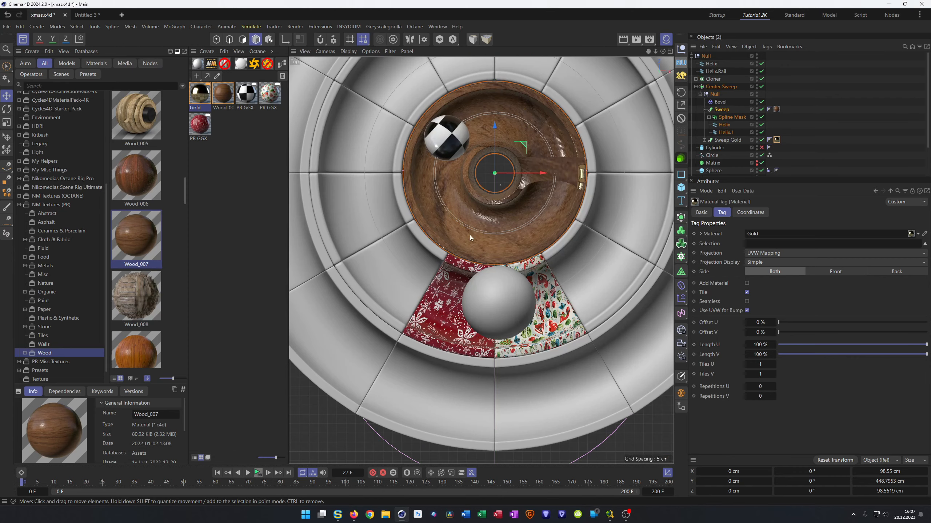
{"action": "scroll", "coordinate": [426, 248], "scroll_direction": "down", "scroll_amount": 5}
{"action": "scroll", "coordinate": [428, 277], "scroll_direction": "up", "scroll_amount": 4}
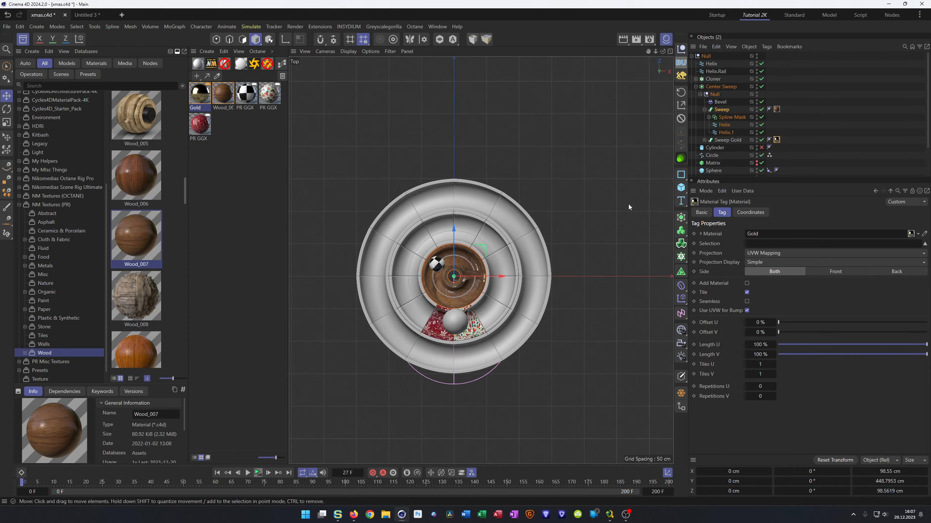
{"action": "left_click", "coordinate": [681, 174]}
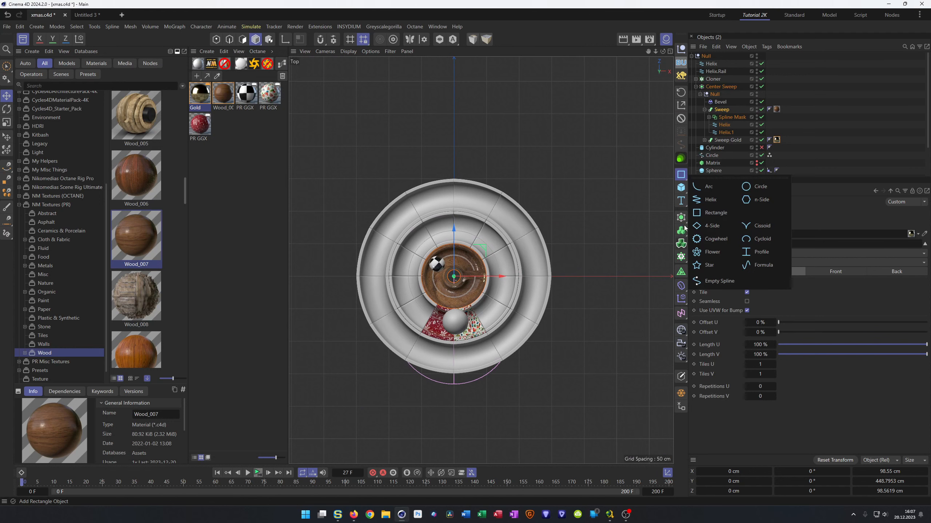
{"action": "left_click", "coordinate": [751, 191]}
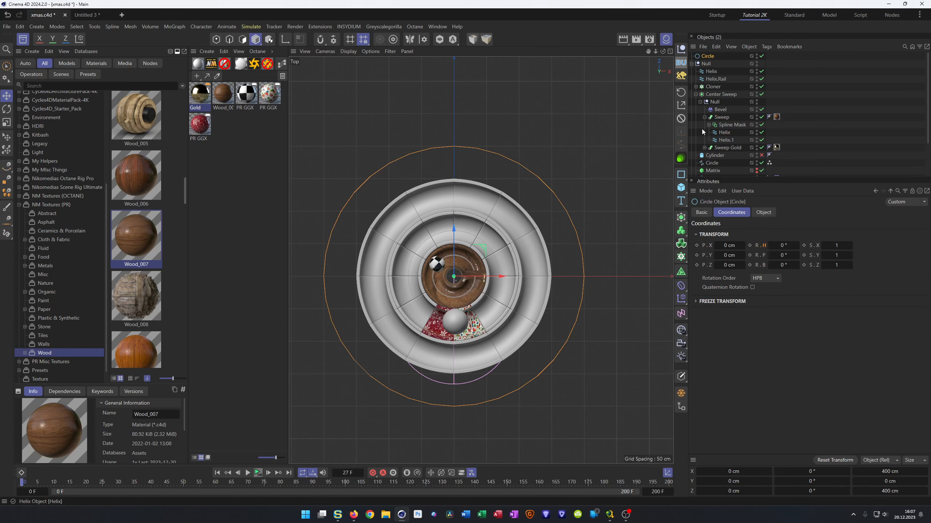
Step: Set the circle's intermediate point number to 20 and its radius to 150 cm so it matches the outer ring
{"action": "left_click", "coordinate": [761, 213]}
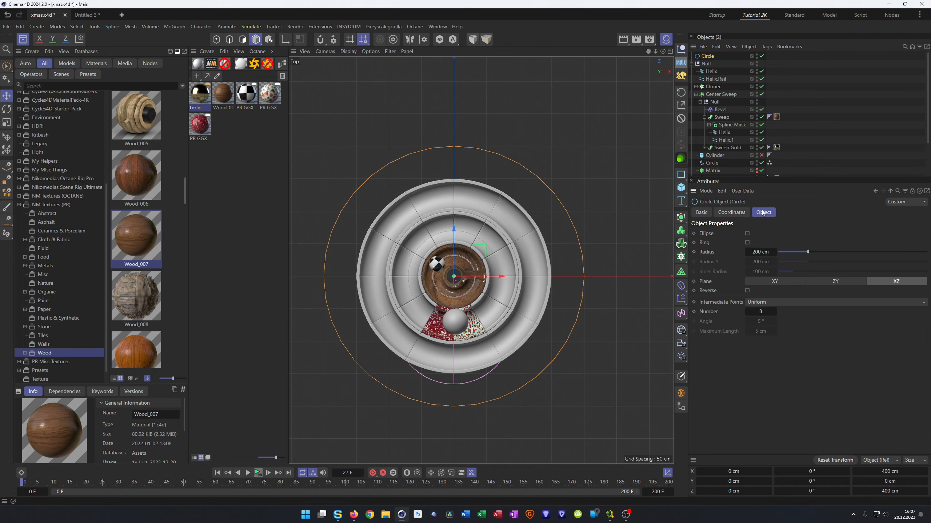
{"action": "type", "text": "20"}
{"action": "left_click_drag", "start_coordinate": [753, 255], "coordinate": [734, 255]}
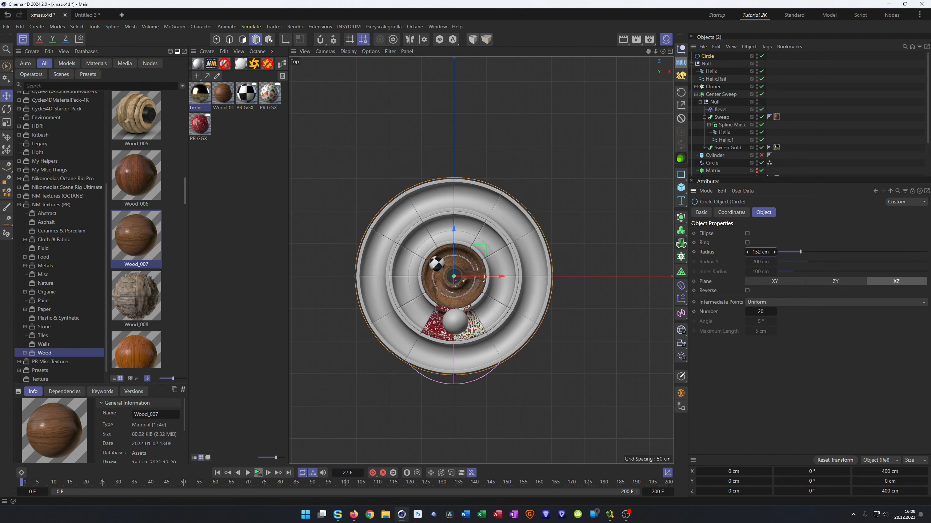
{"action": "left_click", "coordinate": [758, 252]}
{"action": "type", "text": "150"}
{"action": "key", "text": "Return"}
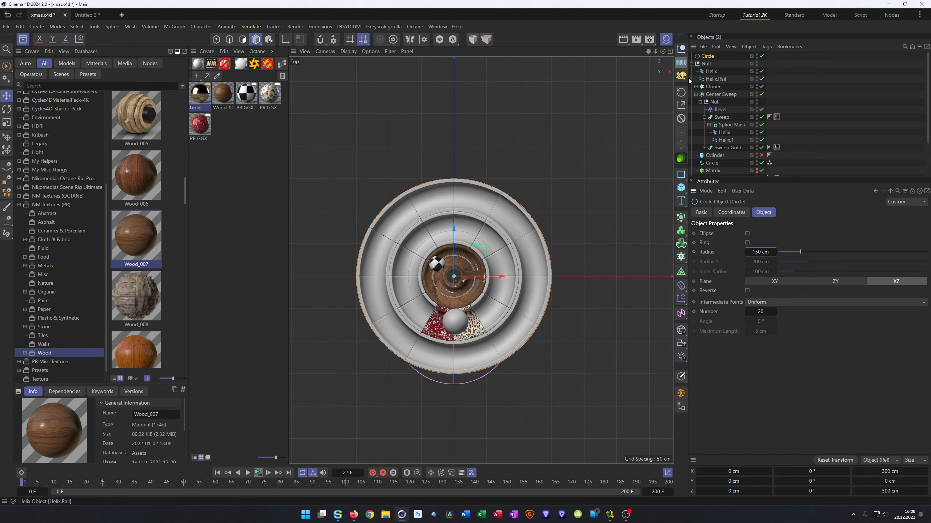
Step: Add a Rectangle spline around the circle and scale it uniformly to about 725 cm in width and height
{"action": "left_click", "coordinate": [682, 174]}
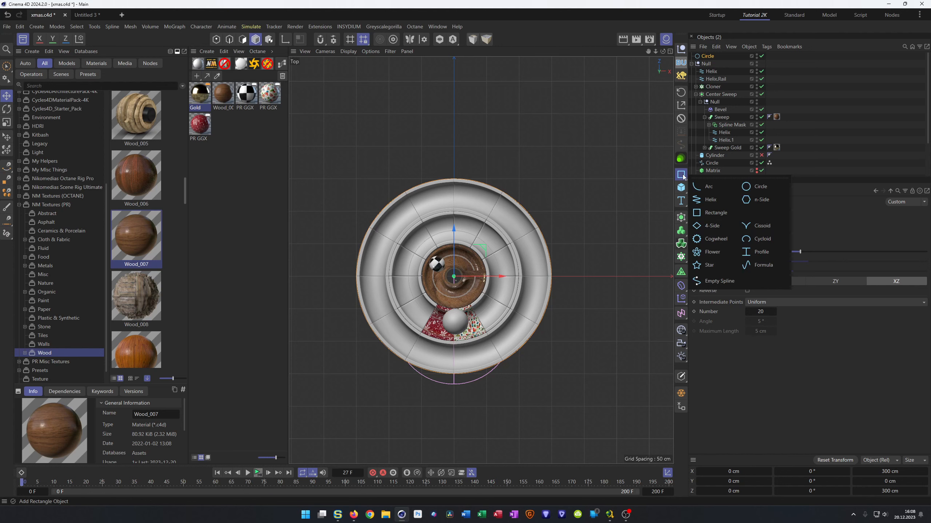
{"action": "left_click", "coordinate": [681, 175]}
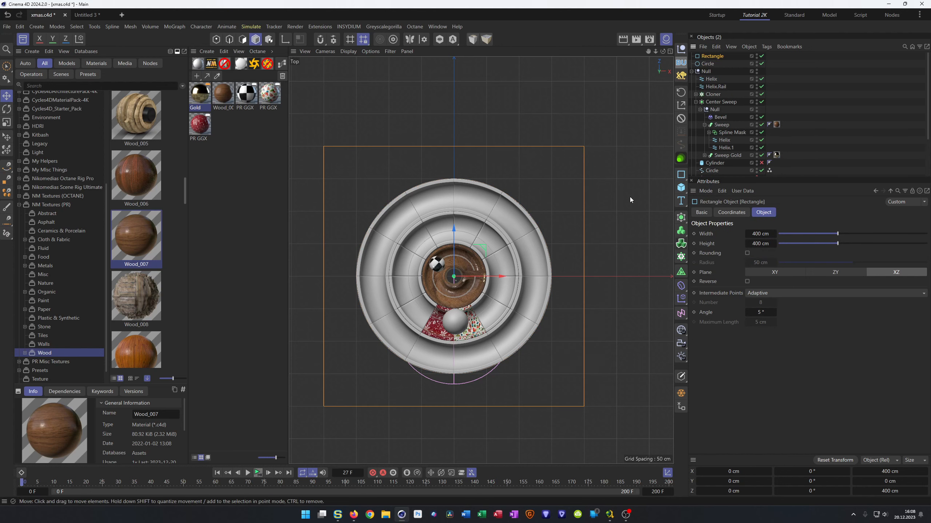
{"action": "key", "text": "t"}
{"action": "left_click_drag", "start_coordinate": [347, 383], "coordinate": [535, 289]}
{"action": "key", "text": "o"}
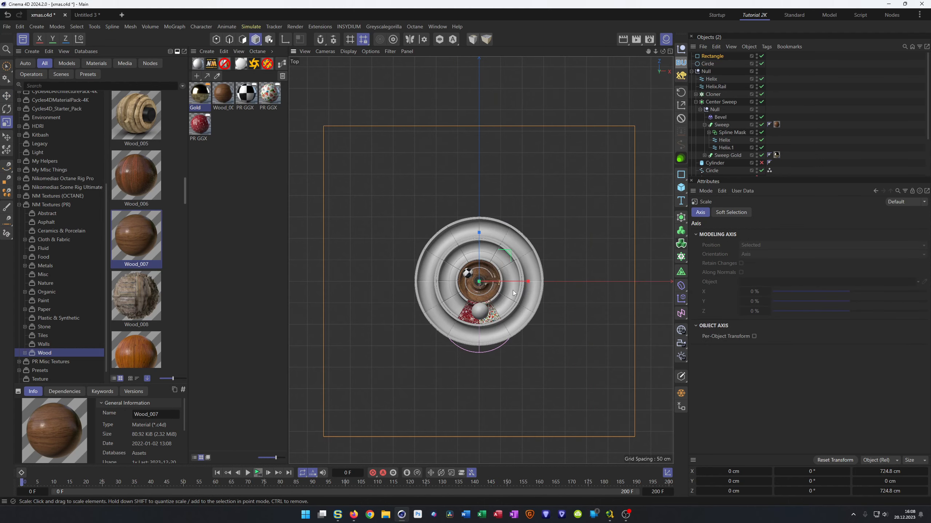
Step: Return to the perspective view, add a Connect object, and place the Rectangle and Circle splines inside it
{"action": "middle_click", "coordinate": [571, 179]}
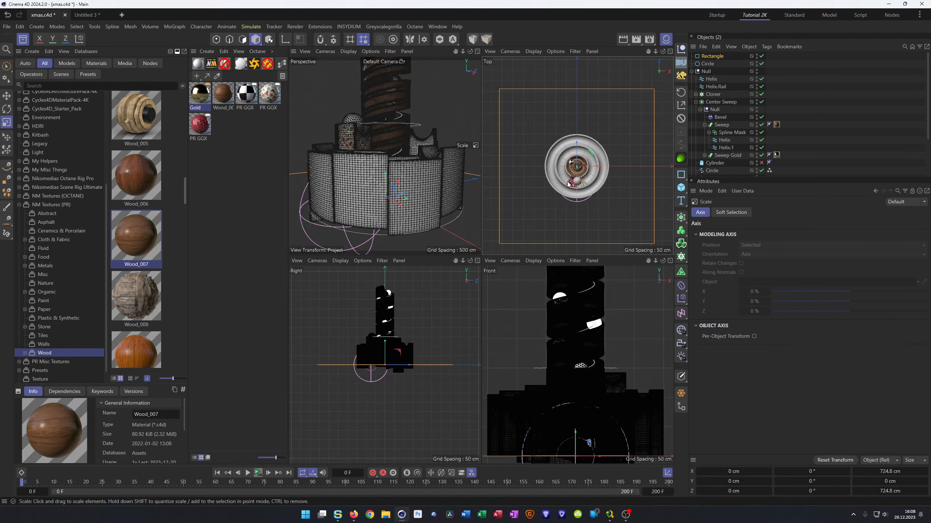
{"action": "middle_click", "coordinate": [388, 192]}
{"action": "scroll", "coordinate": [454, 276], "scroll_direction": "down", "scroll_amount": 6}
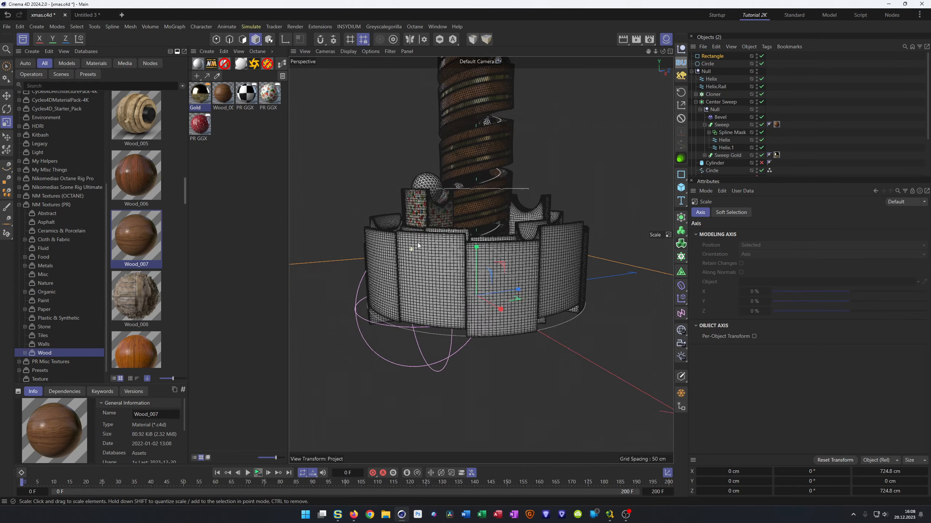
{"action": "left_click", "coordinate": [711, 56]}
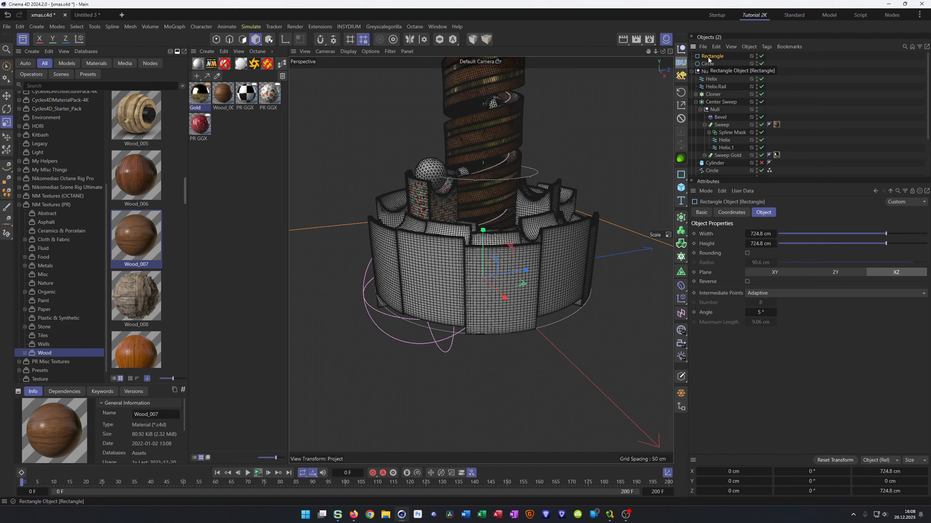
{"action": "left_click", "coordinate": [707, 64]}
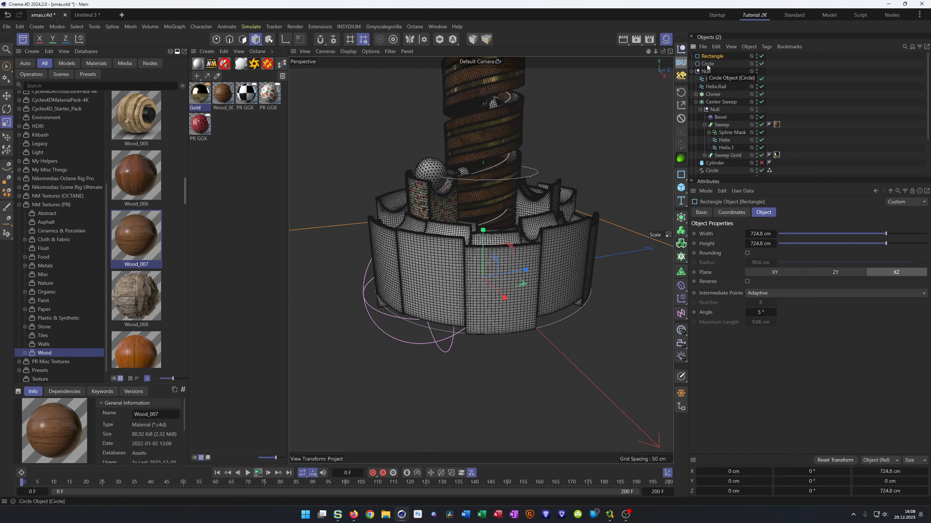
{"action": "left_click", "coordinate": [713, 57]}
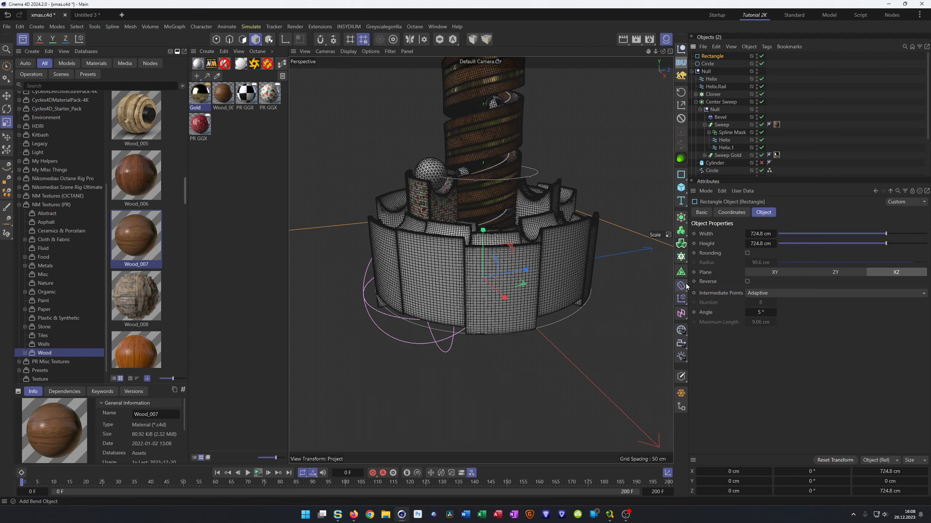
{"action": "left_click", "coordinate": [682, 243]}
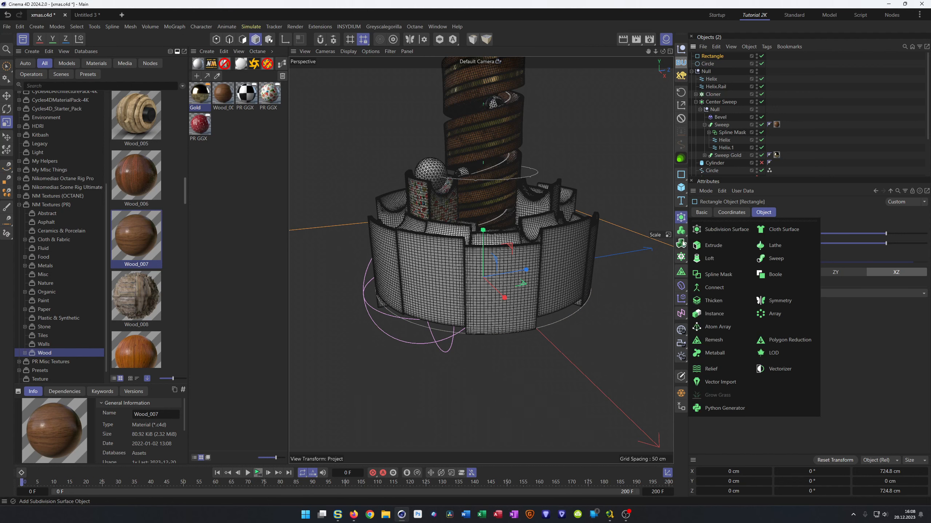
{"action": "left_click", "coordinate": [713, 288]}
{"action": "left_click", "coordinate": [712, 63], "text": "ctrl"}
{"action": "left_click_drag", "start_coordinate": [711, 63], "coordinate": [710, 57]}
{"action": "left_click", "coordinate": [692, 56]}
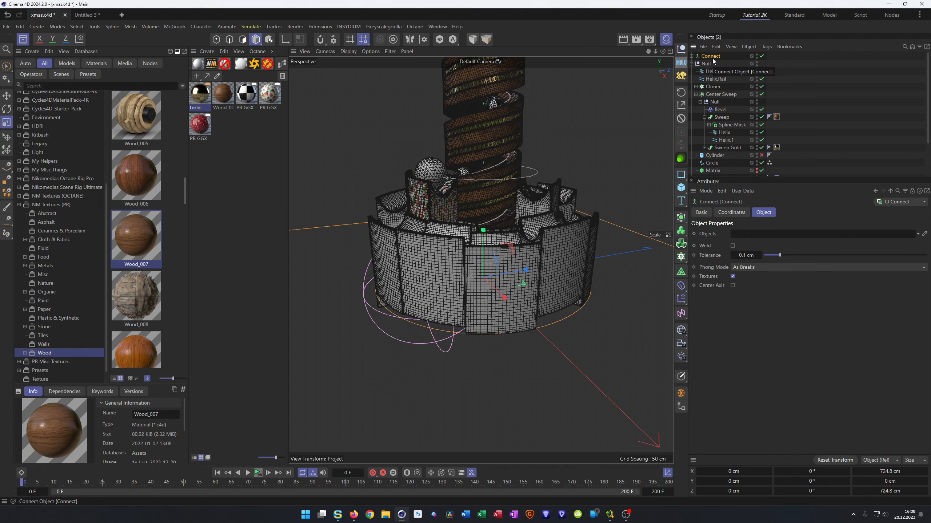
Step: Add an Extrude generator as parent of the Connect object to build a floor with a circular cut-out
{"action": "left_click", "coordinate": [682, 220]}
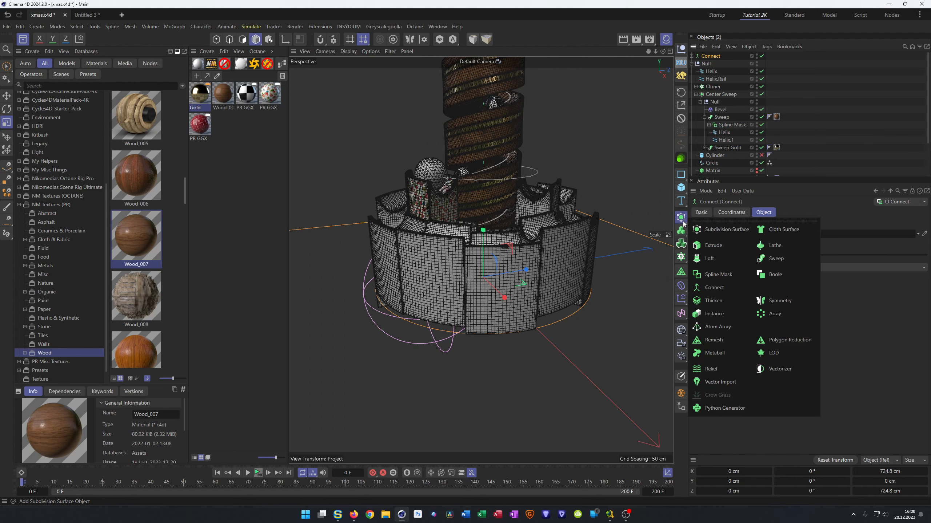
{"action": "left_click", "coordinate": [728, 248], "text": "alt"}
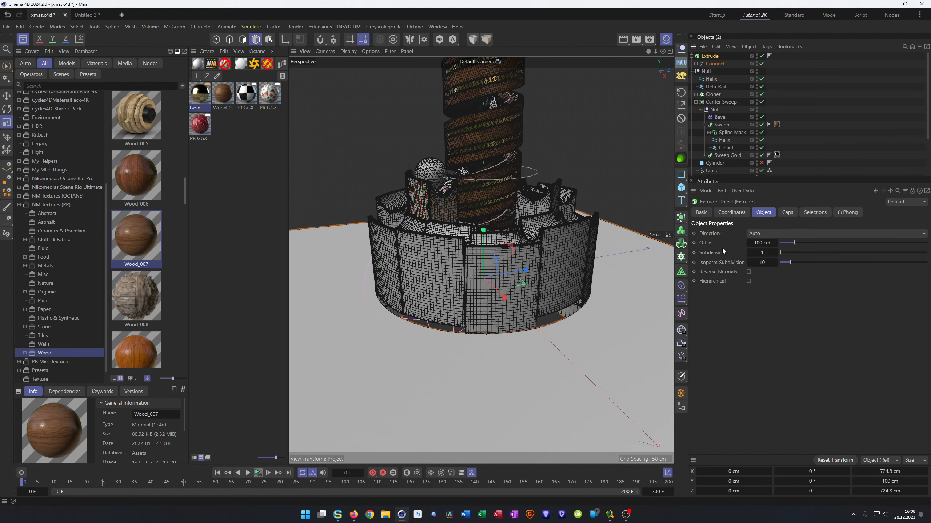
{"action": "right_click_drag", "start_coordinate": [516, 311], "coordinate": [492, 319], "text": "alt"}
{"action": "left_click_drag", "start_coordinate": [492, 320], "coordinate": [469, 330], "text": "alt"}
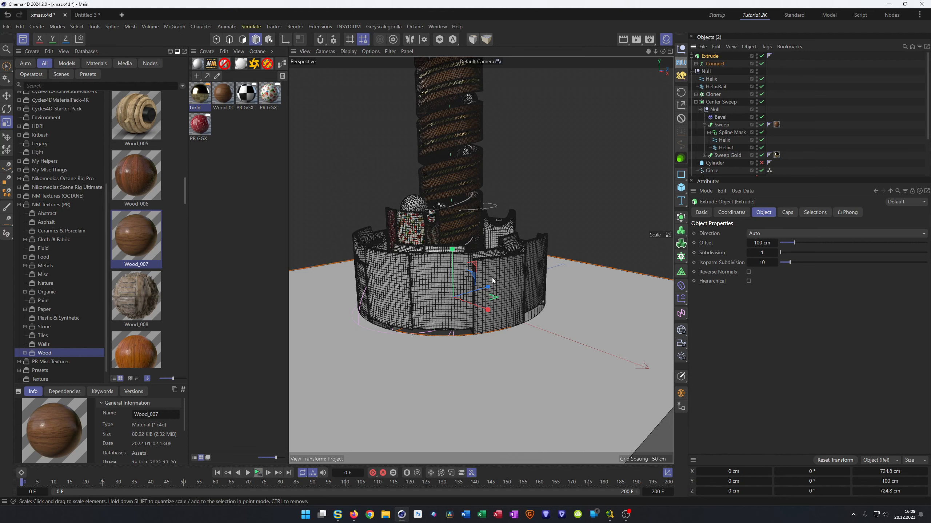
Step: Raise the extruded floor around the rings to a Y position of about 66 cm
{"action": "key", "text": "e"}
{"action": "mouse_move", "coordinate": [452, 250]}
{"action": "left_mouse_down"}
{"action": "mouse_move", "coordinate": [452, 294]}
{"action": "mouse_move", "coordinate": [446, 207]}
{"action": "mouse_move", "coordinate": [458, 257]}
{"action": "left_mouse_up"}
{"action": "middle_click_drag", "start_coordinate": [458, 256], "coordinate": [467, 284], "text": "alt"}
{"action": "right_click_drag", "start_coordinate": [467, 285], "coordinate": [492, 266], "text": "alt"}
{"action": "left_click_drag", "start_coordinate": [492, 266], "coordinate": [503, 267], "text": "alt"}
{"action": "right_click_drag", "start_coordinate": [503, 267], "coordinate": [483, 273], "text": "alt"}
{"action": "mouse_move", "coordinate": [483, 270]}
{"action": "left_mouse_down", "text": "alt"}
{"action": "mouse_move", "coordinate": [475, 272]}
{"action": "mouse_move", "coordinate": [495, 262]}
{"action": "left_mouse_up", "text": "alt"}
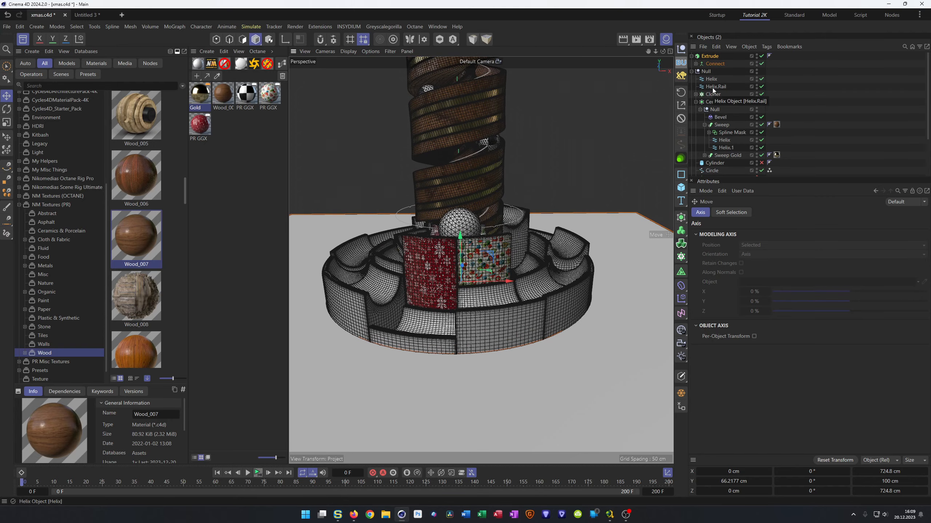
Step: Scale the Rectangle spline inside the Connect object up to about 2103 cm to enlarge the floor
{"action": "left_click", "coordinate": [696, 64]}
{"action": "left_click", "coordinate": [713, 72]}
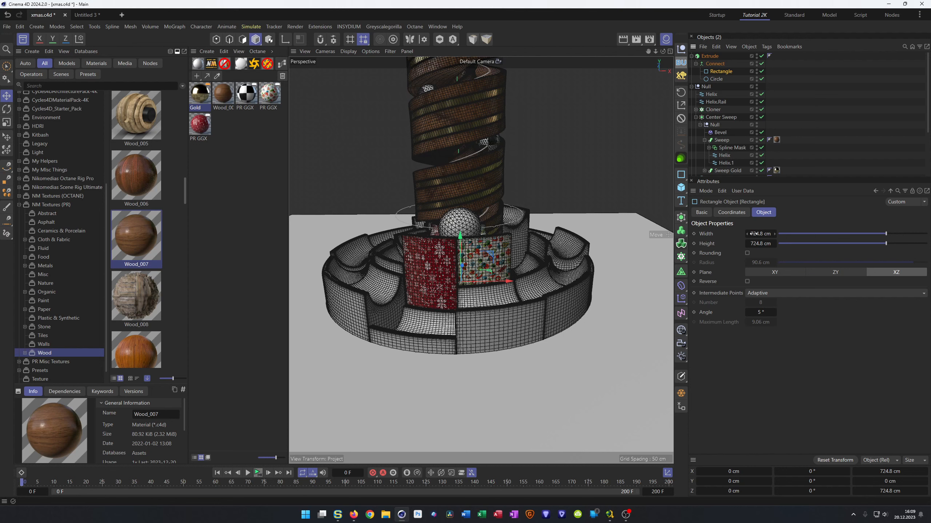
{"action": "key", "text": "t"}
{"action": "left_click_drag", "start_coordinate": [454, 378], "coordinate": [419, 423]}
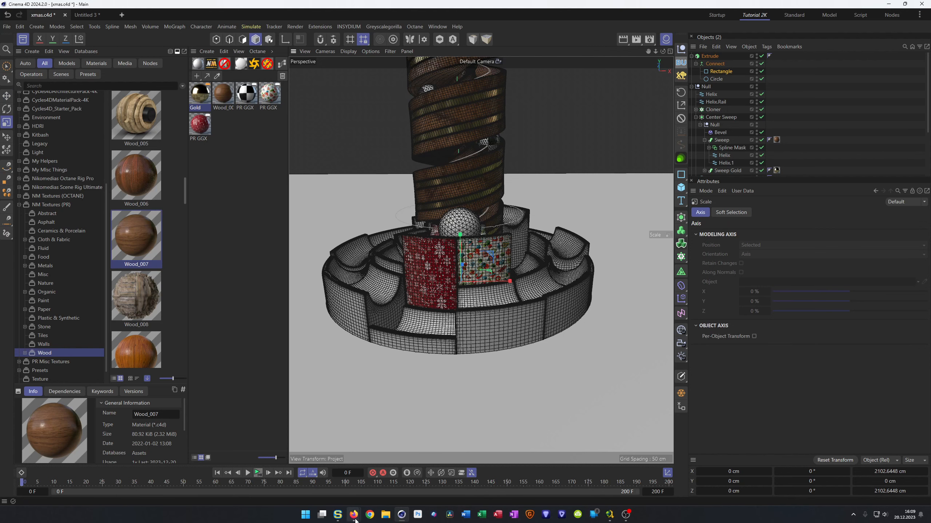
Step: Switch to the browser to check the camera framing in the YouTube reference video, and return to Cinema 4D
{"action": "mouse_move", "coordinate": [354, 515]}
{"action": "left_click", "coordinate": [336, 487]}
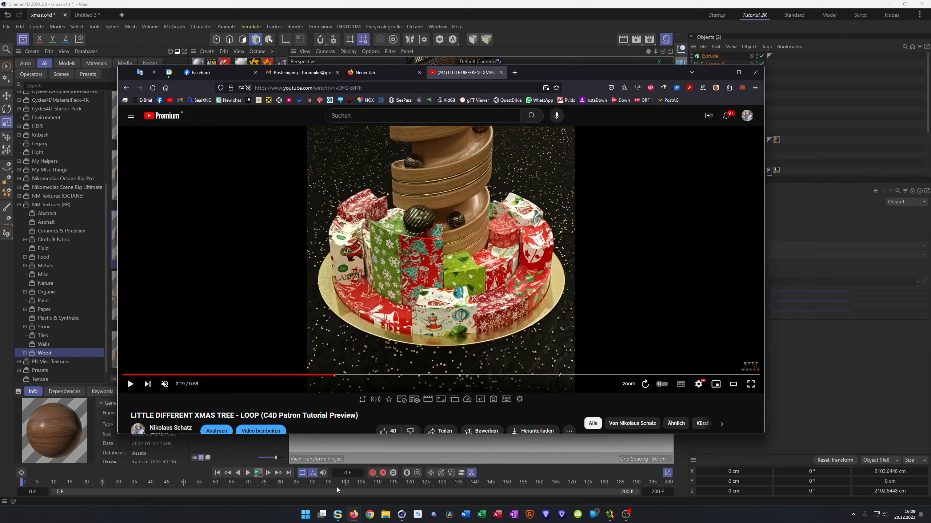
{"action": "left_click", "coordinate": [599, 52]}
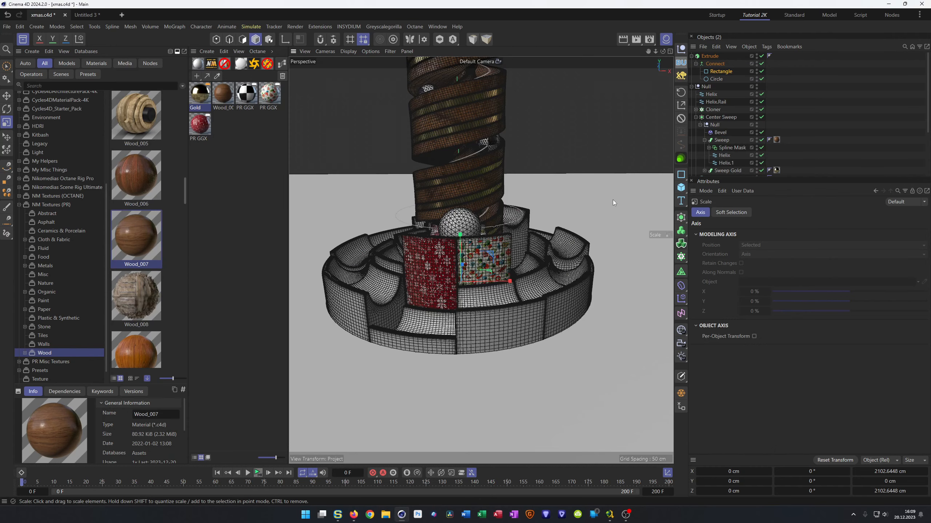
Step: Add a Camera, look through it, and set its focal length to 80 mm
{"action": "left_click", "coordinate": [683, 347]}
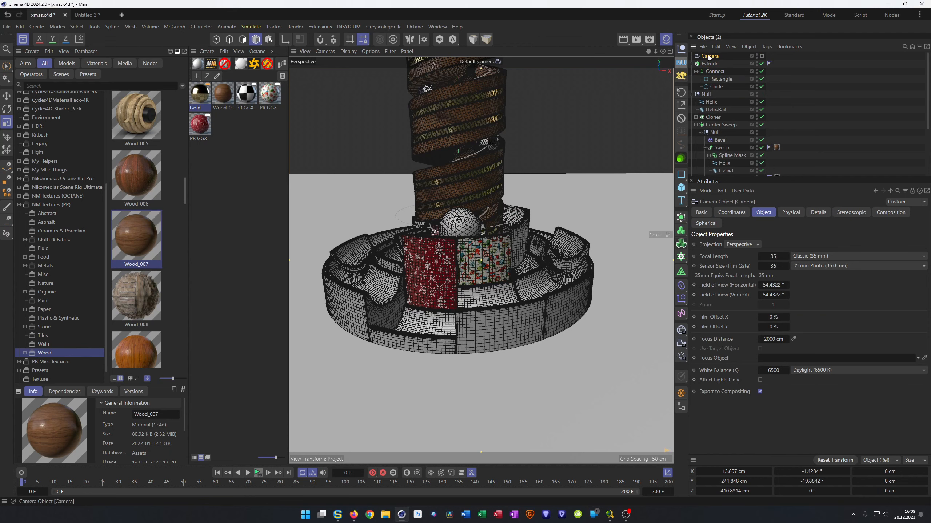
{"action": "left_click", "coordinate": [761, 56]}
{"action": "left_click", "coordinate": [773, 255]}
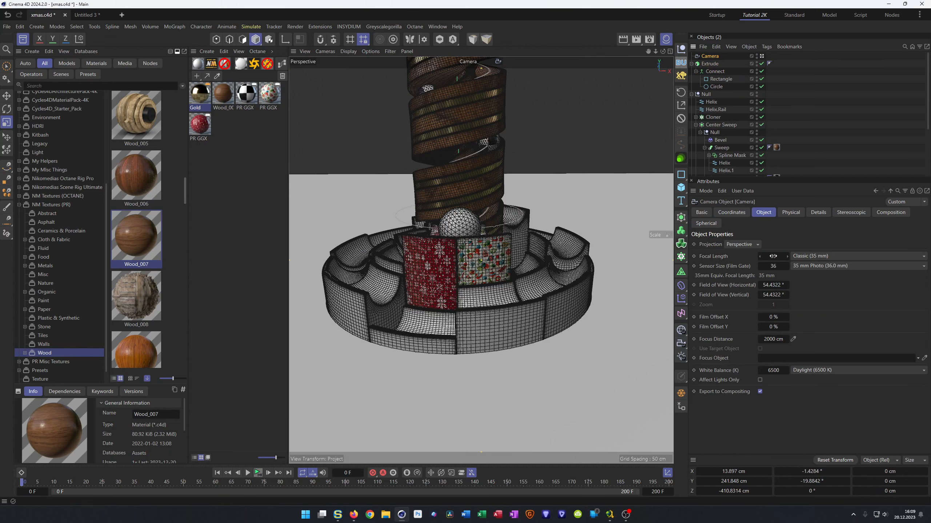
{"action": "type", "text": "80"}
{"action": "key", "text": "Return"}
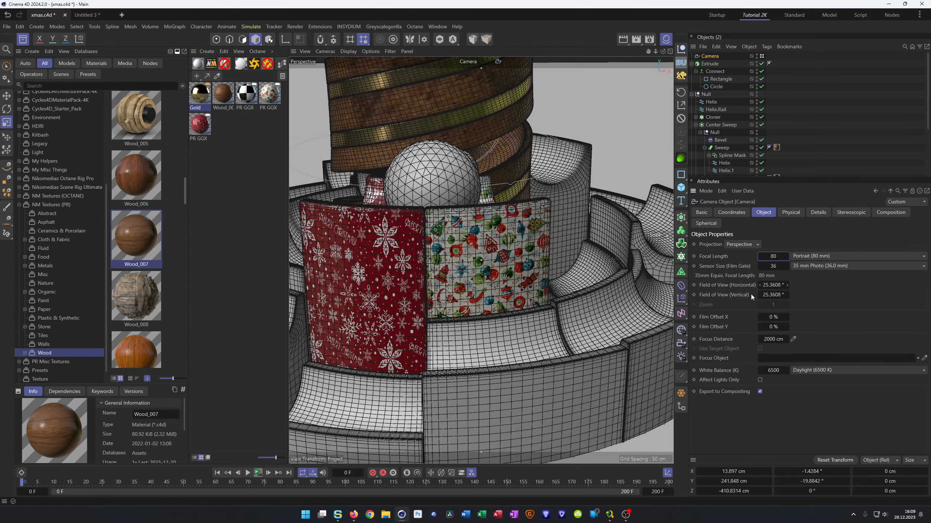
Step: Pull back and tilt the camera to frame the full ring base and the lower part of the column
{"action": "scroll", "coordinate": [411, 382], "scroll_direction": "down", "scroll_amount": 4}
{"action": "middle_click_drag", "start_coordinate": [411, 379], "coordinate": [481, 360], "text": "alt"}
{"action": "left_click_drag", "start_coordinate": [480, 361], "coordinate": [475, 351], "text": "alt"}
{"action": "scroll", "coordinate": [476, 354], "scroll_direction": "down", "scroll_amount": 4}
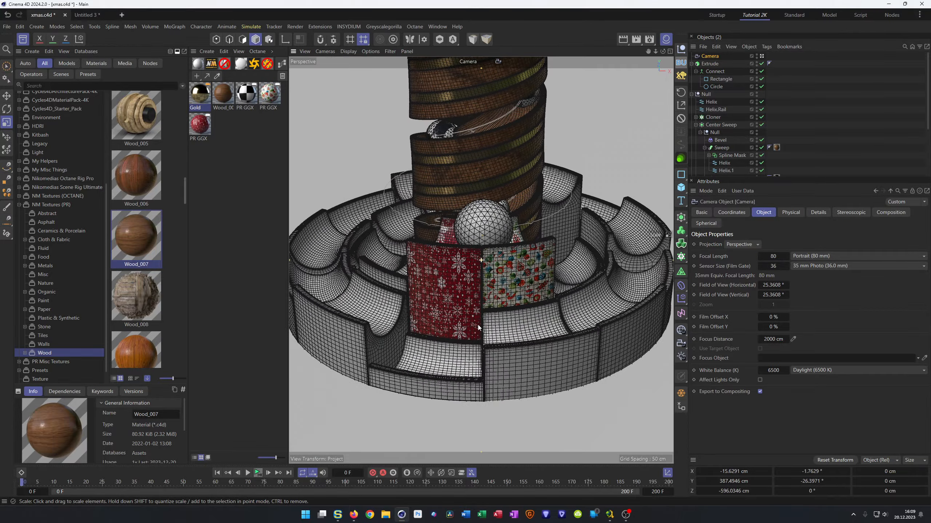
{"action": "scroll", "coordinate": [453, 326], "scroll_direction": "down", "scroll_amount": 2}
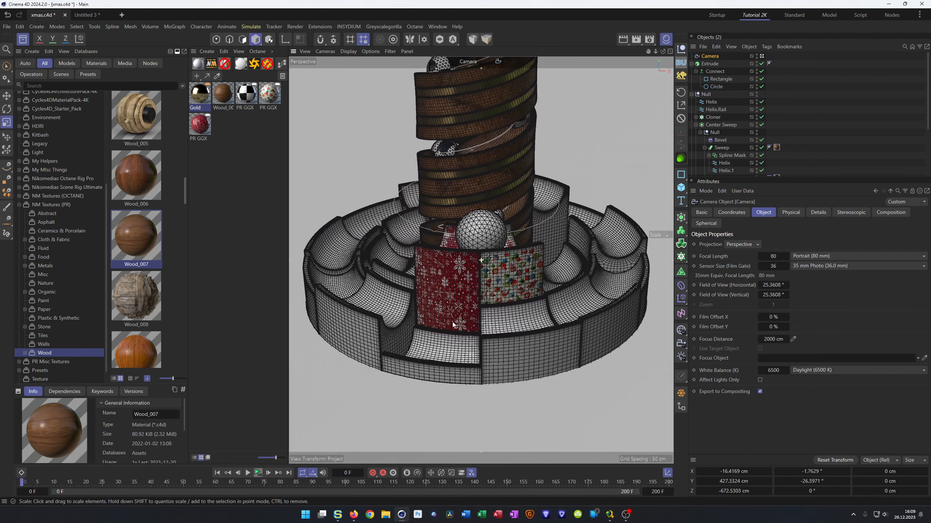
Step: Give the floor Extrude's start and end caps a Round bevel with a size of about 2.63 cm
{"action": "left_click", "coordinate": [714, 63]}
{"action": "left_click", "coordinate": [787, 213]}
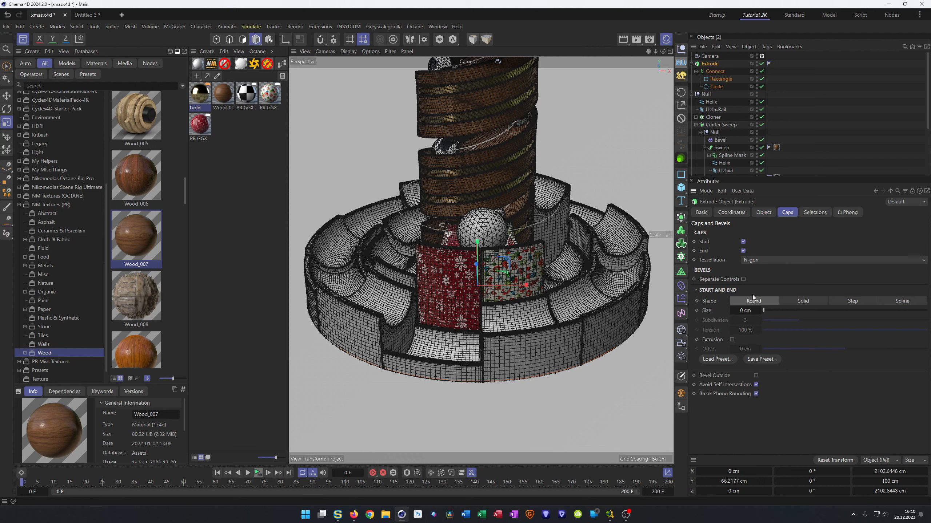
{"action": "left_click_drag", "start_coordinate": [749, 313], "coordinate": [761, 311]}
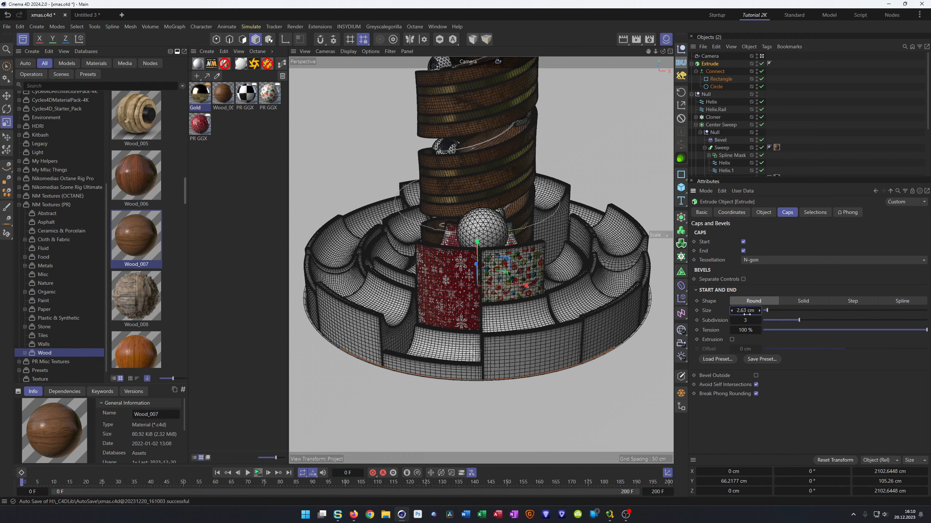
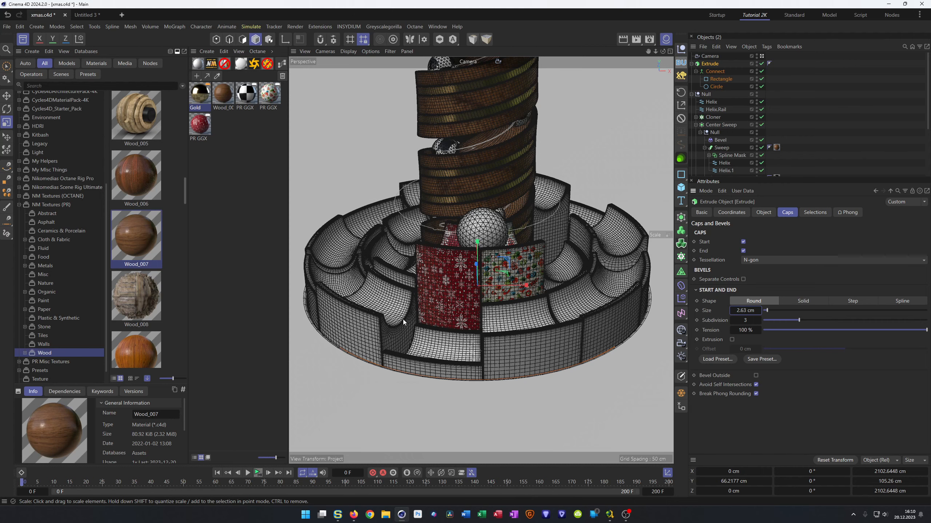
Step: Swing the camera around the ring base, save the scene file, and select the Camera object
{"action": "middle_click_drag", "start_coordinate": [454, 308], "coordinate": [450, 239], "text": "alt"}
{"action": "key", "text": "ctrl+s"}
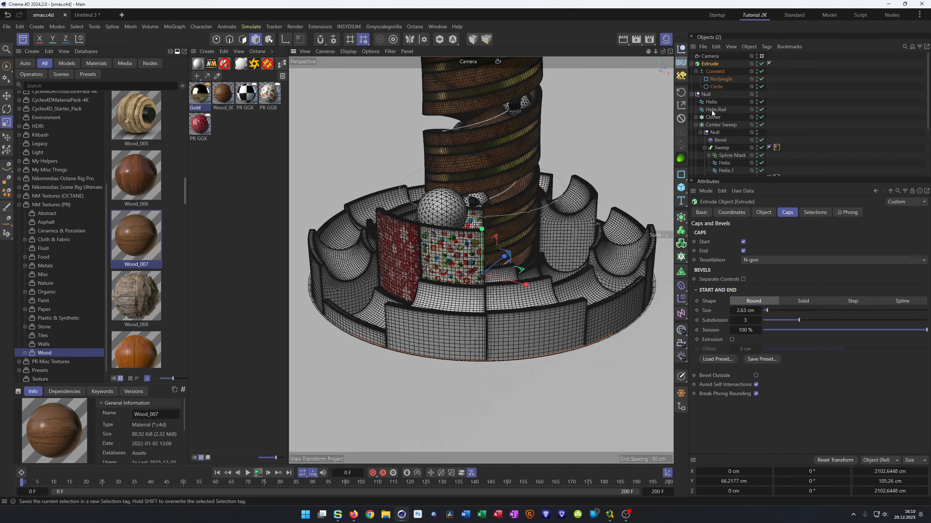
{"action": "left_click", "coordinate": [709, 56]}
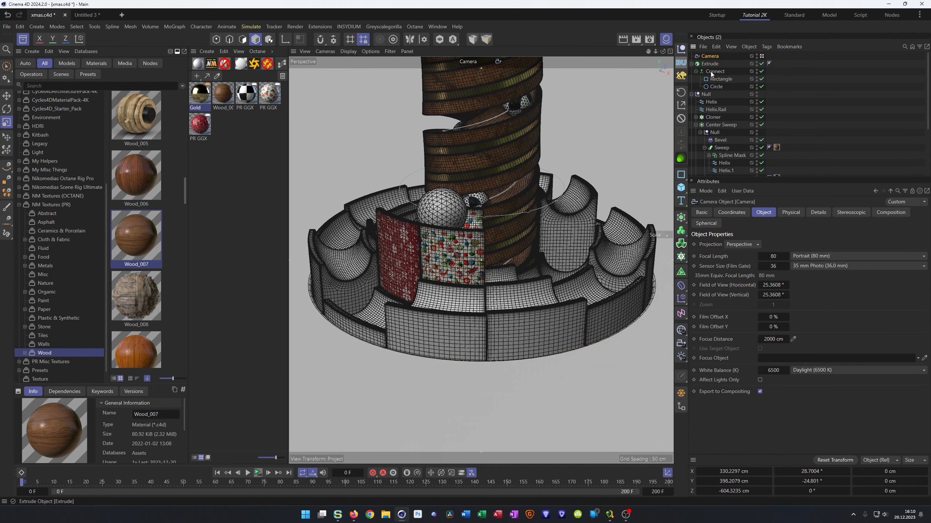
Step: Lock the camera's position, rotation and scale with a Protection tag and save the scene file
{"action": "left_click", "coordinate": [681, 119]}
{"action": "key", "text": "ctrl+s"}
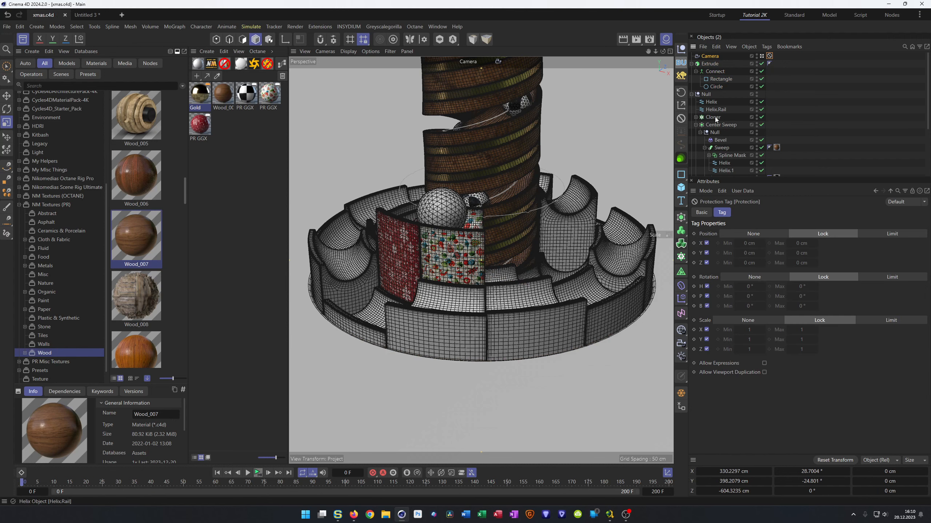
Step: Duplicate the red PR GGX material and set the copy's Color texture to 883332.jpg
{"action": "left_click", "coordinate": [200, 124]}
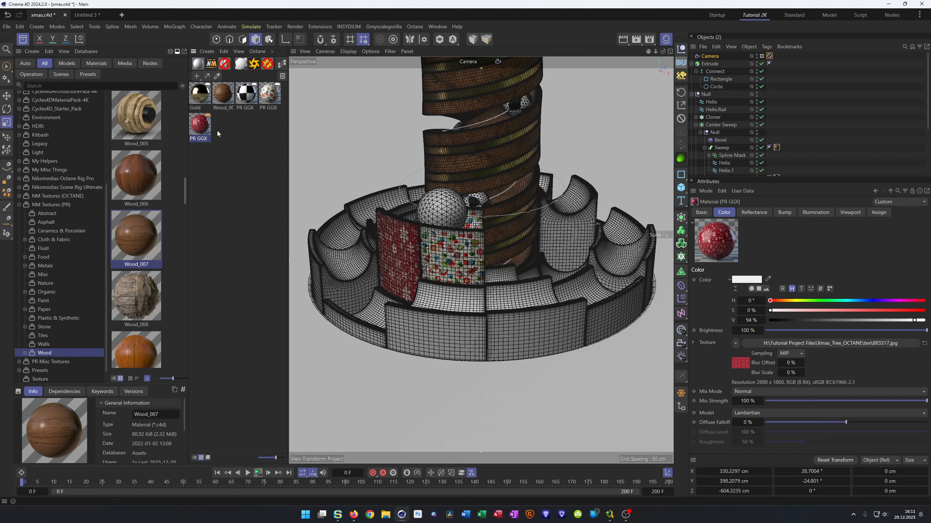
{"action": "left_click_drag", "start_coordinate": [207, 132], "coordinate": [249, 136], "text": "ctrl"}
{"action": "double_click", "coordinate": [219, 128]}
{"action": "left_click", "coordinate": [237, 209]}
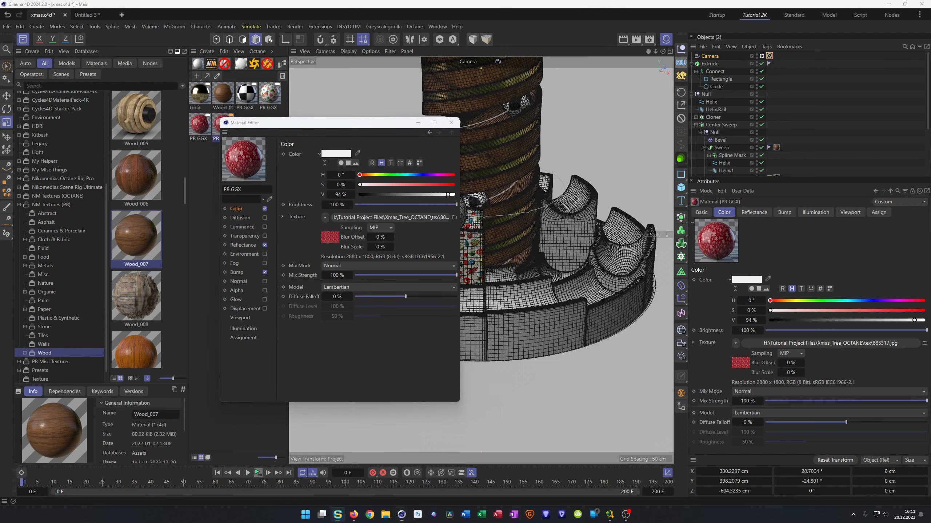
{"action": "left_click_drag", "start_coordinate": [332, 230], "coordinate": [346, 220]}
{"action": "left_click", "coordinate": [518, 288]}
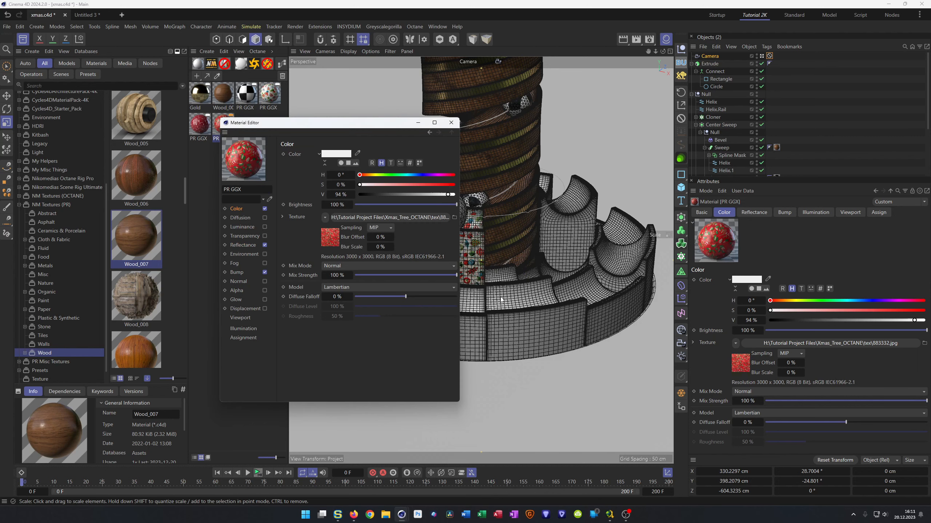
Step: Try to apply the new red-and-green patterned material to individual ring segments in the viewport
{"action": "left_click_drag", "start_coordinate": [308, 126], "coordinate": [202, 171]}
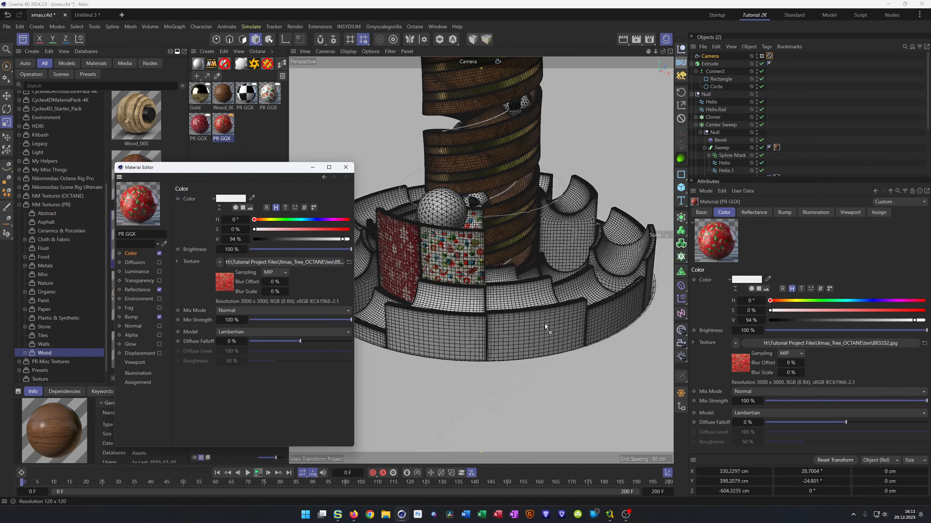
{"action": "left_click_drag", "start_coordinate": [533, 282], "coordinate": [533, 285]}
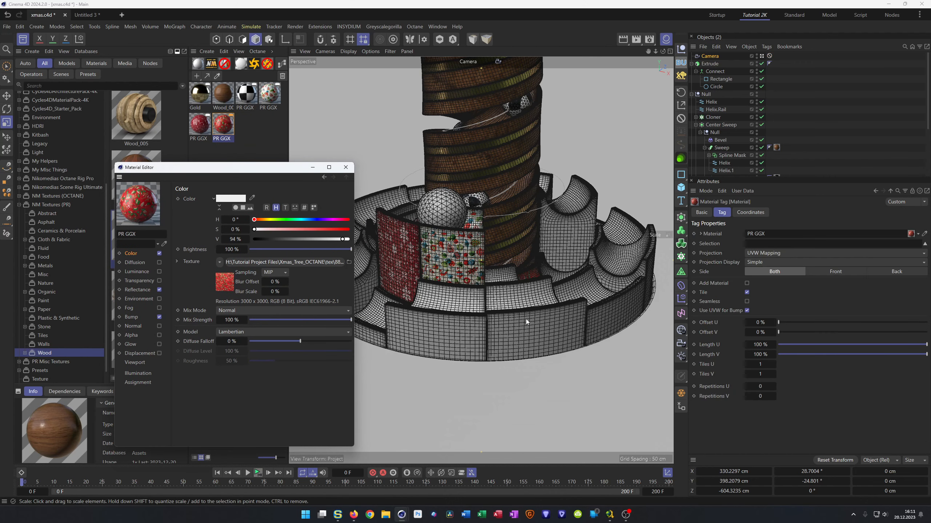
{"action": "left_click_drag", "start_coordinate": [303, 249], "coordinate": [369, 214]}
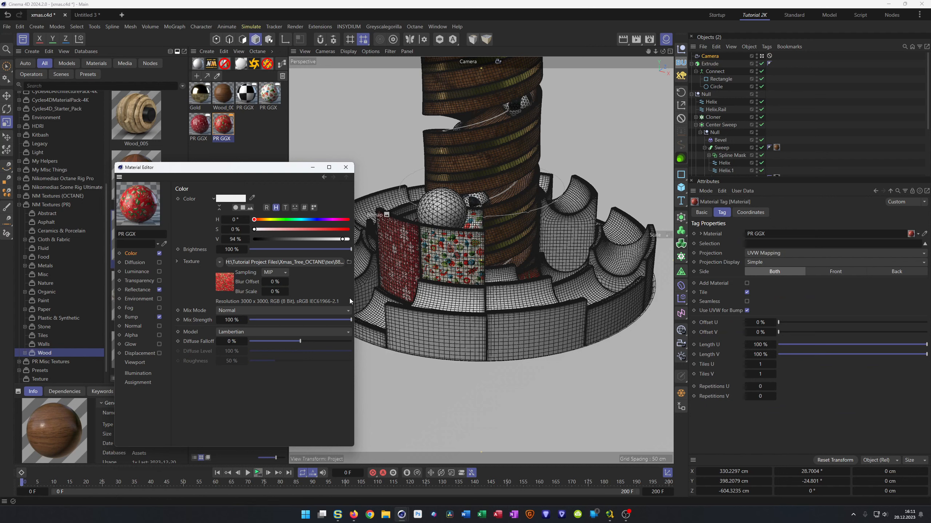
{"action": "left_click_drag", "start_coordinate": [300, 167], "coordinate": [280, 166]}
{"action": "left_click", "coordinate": [366, 206]}
{"action": "left_click_drag", "start_coordinate": [201, 279], "coordinate": [381, 207]}
{"action": "right_click", "coordinate": [381, 207]}
{"action": "left_click", "coordinate": [391, 197]}
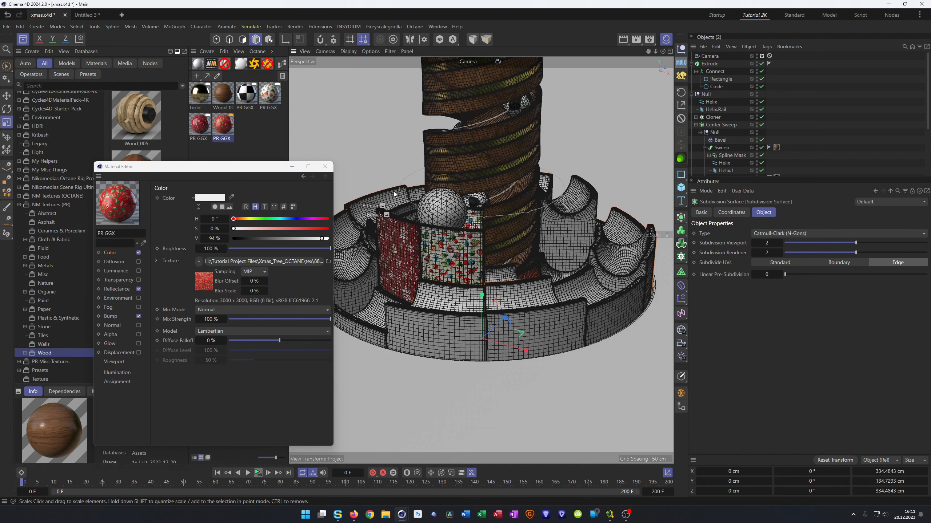
Step: Remove the two stray Bitmap HUD elements from the viewport
{"action": "right_click", "coordinate": [371, 208]}
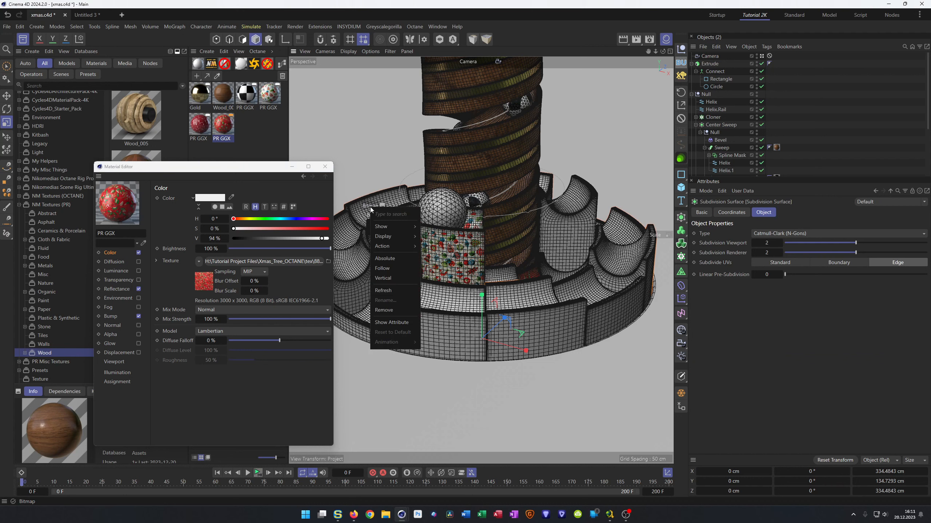
{"action": "mouse_move", "coordinate": [394, 227]}
{"action": "left_click", "coordinate": [394, 308]}
{"action": "right_click", "coordinate": [377, 215]}
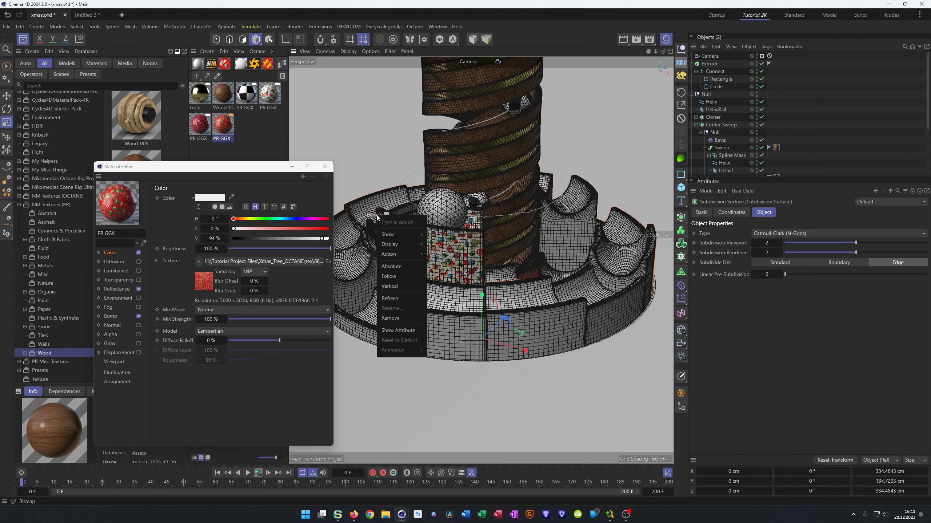
{"action": "mouse_move", "coordinate": [392, 249]}
{"action": "left_click", "coordinate": [393, 318]}
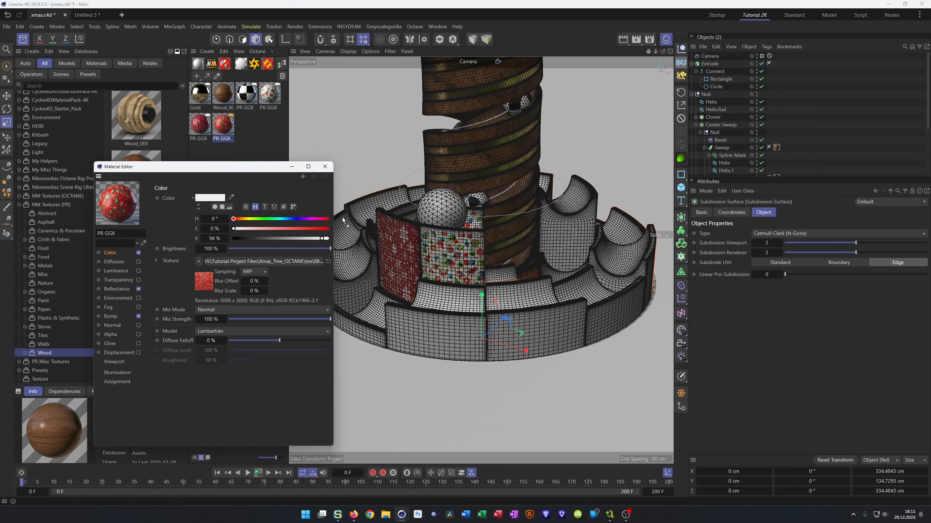
Step: Apply the red-and-green patterned material and the original red material to separate segments of the inner and outer rings
{"action": "left_click_drag", "start_coordinate": [304, 198], "coordinate": [365, 212]}
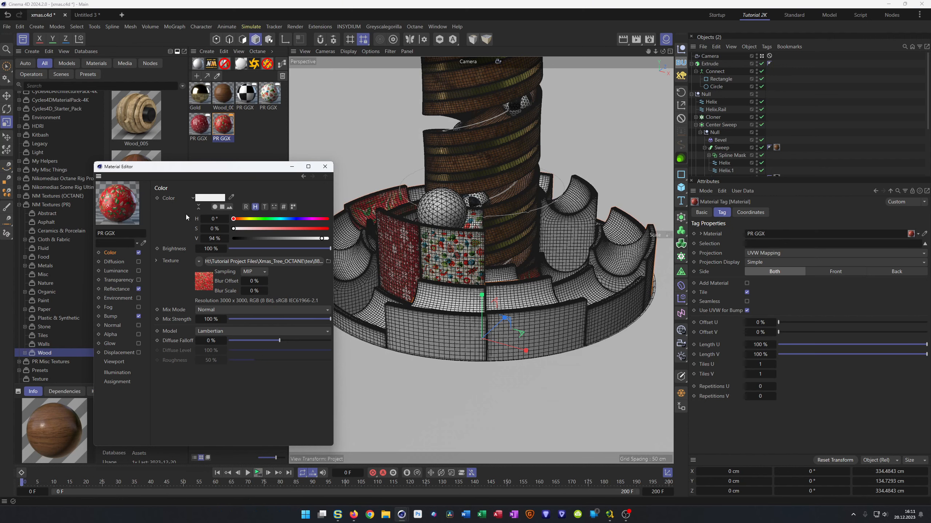
{"action": "left_click_drag", "start_coordinate": [247, 332], "coordinate": [439, 341]}
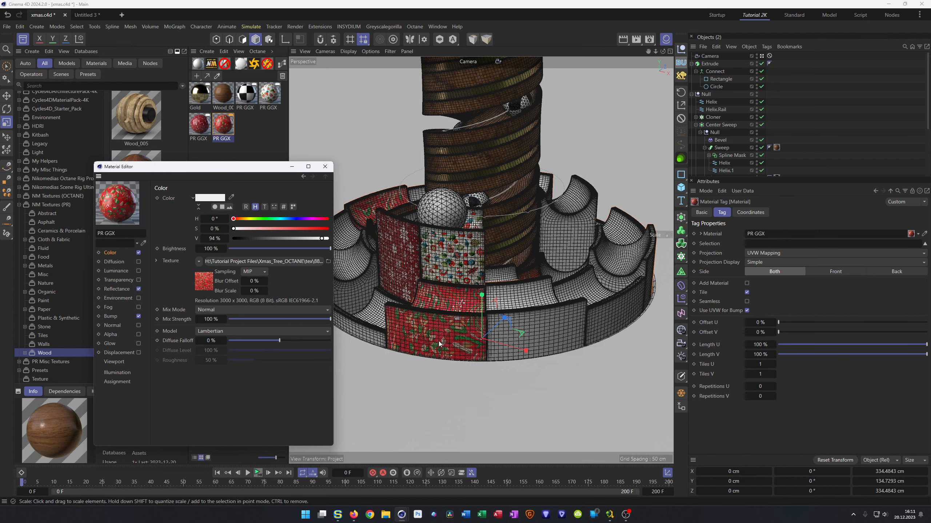
{"action": "left_click_drag", "start_coordinate": [125, 210], "coordinate": [566, 267]}
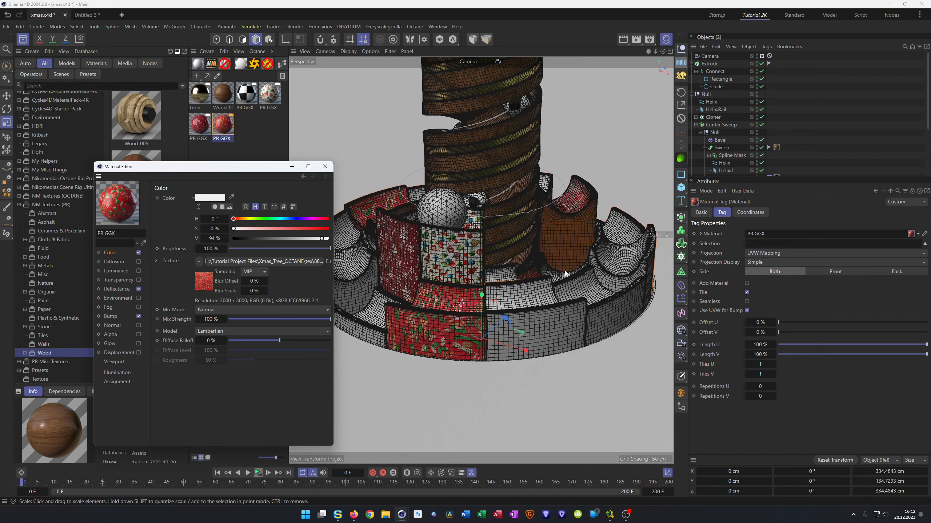
{"action": "left_click", "coordinate": [202, 131]}
{"action": "left_click_drag", "start_coordinate": [122, 201], "coordinate": [608, 297]}
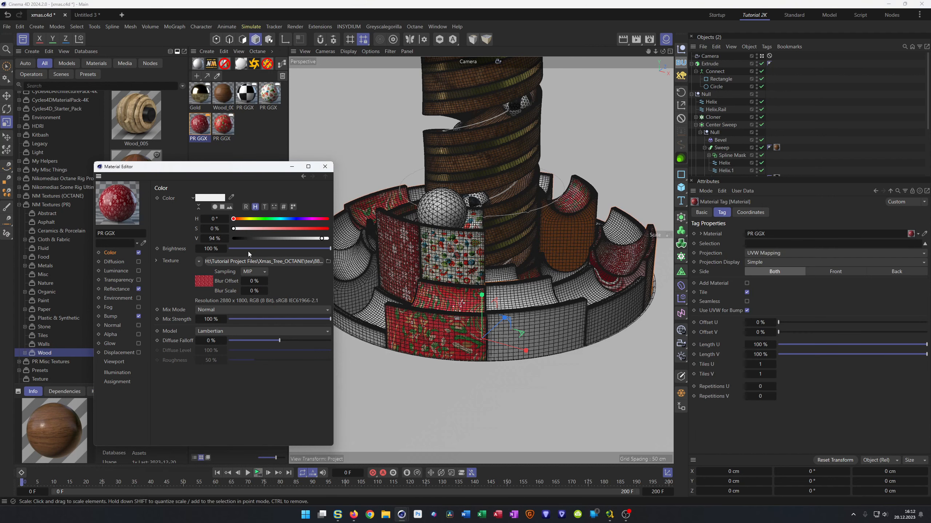
{"action": "left_click_drag", "start_coordinate": [120, 205], "coordinate": [353, 260]}
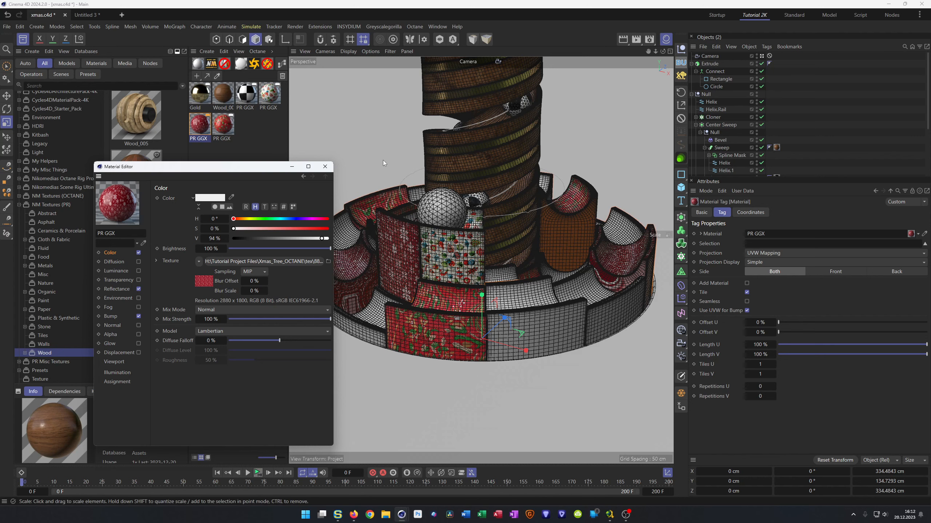
Step: Duplicate the red-and-green patterned PR GGX material and set the copy's Color texture to 883338.png
{"action": "left_click", "coordinate": [325, 166]}
{"action": "left_click", "coordinate": [215, 134]}
{"action": "left_click_drag", "start_coordinate": [227, 132], "coordinate": [261, 134], "text": "ctrl"}
{"action": "double_click", "coordinate": [249, 134]}
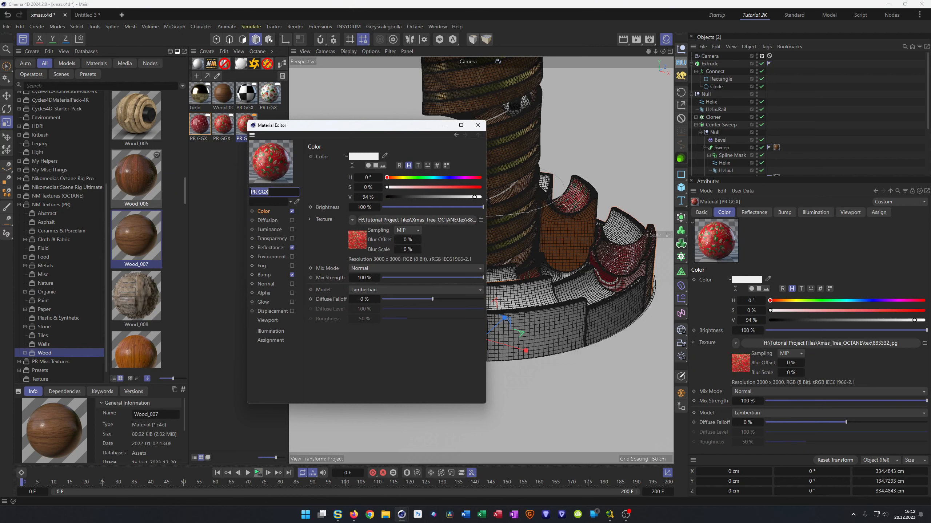
{"action": "left_click_drag", "start_coordinate": [359, 236], "coordinate": [374, 219]}
{"action": "left_click", "coordinate": [510, 290]}
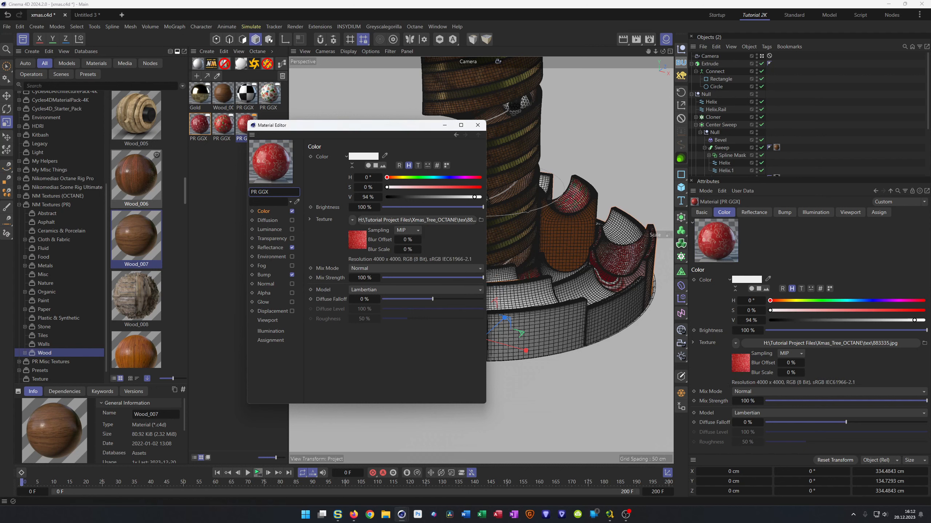
{"action": "left_click_drag", "start_coordinate": [449, 249], "coordinate": [372, 219]}
{"action": "left_click", "coordinate": [495, 288]}
Step: Apply the green material to two outer ring segments and the original red material to one of them
{"action": "left_click_drag", "start_coordinate": [338, 130], "coordinate": [188, 171]}
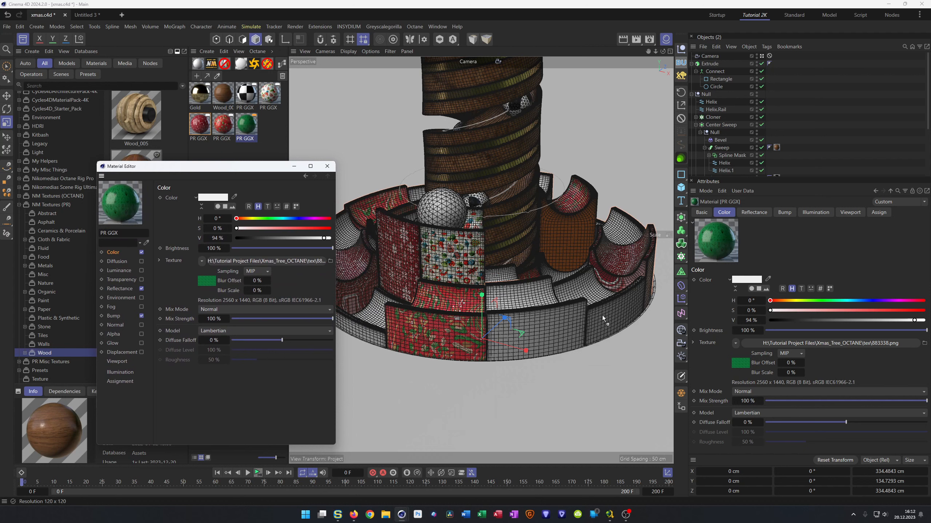
{"action": "left_click_drag", "start_coordinate": [605, 312], "coordinate": [605, 313]}
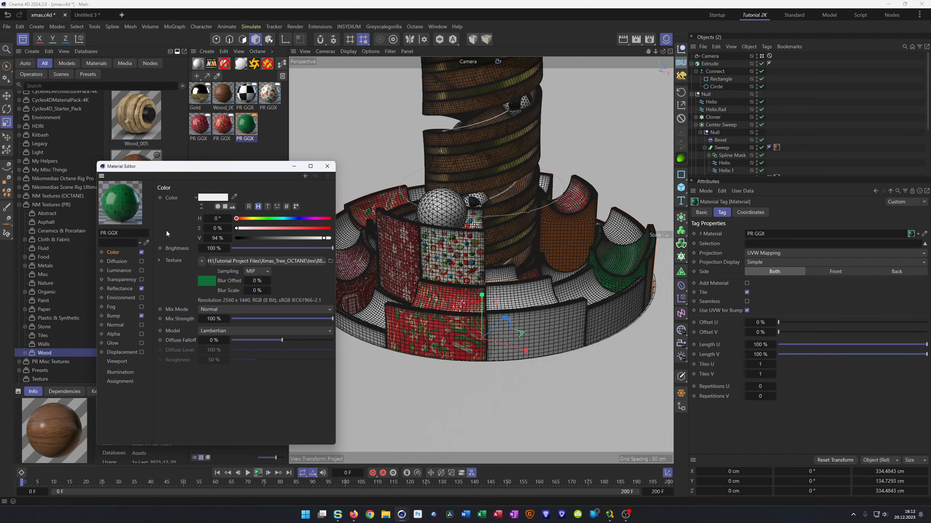
{"action": "left_click_drag", "start_coordinate": [121, 202], "coordinate": [605, 319]}
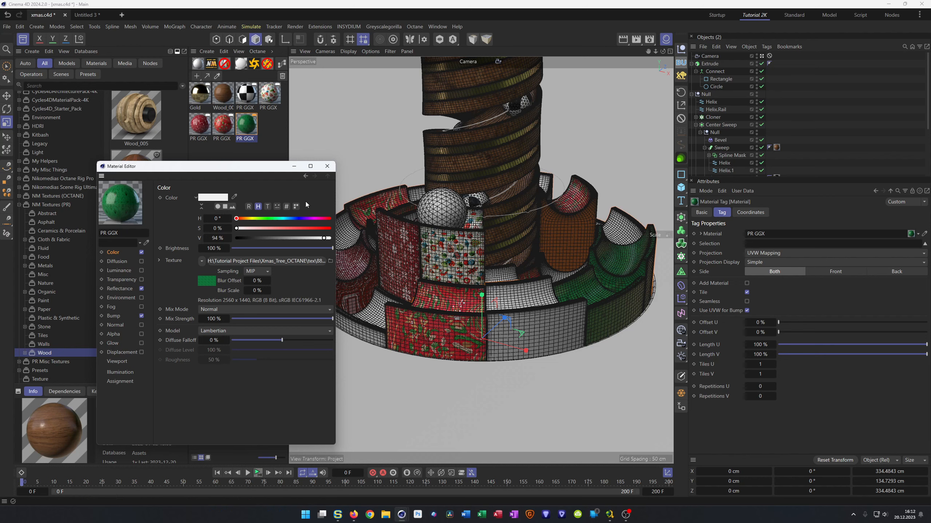
{"action": "left_click_drag", "start_coordinate": [200, 125], "coordinate": [618, 258]}
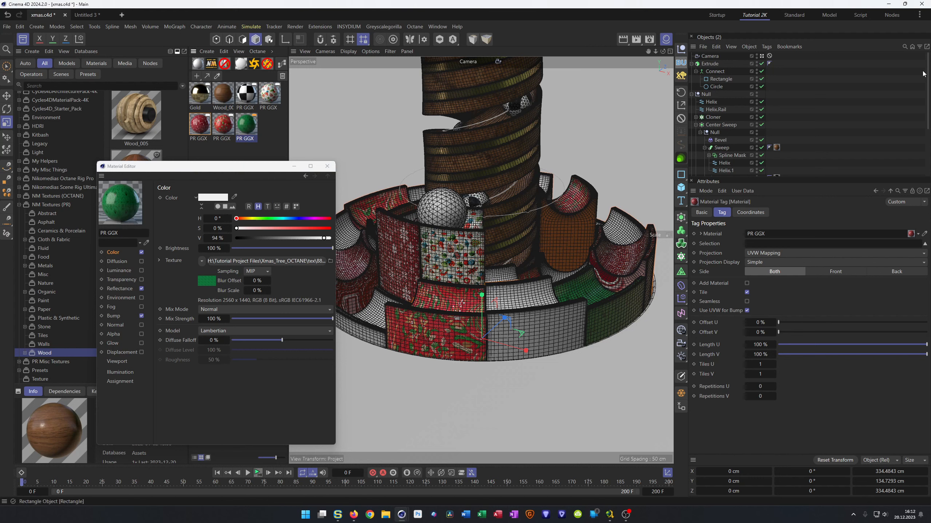
Step: Examine the material tags on the Remesh pieces inside the Subdivision Surface's Fracture
{"action": "scroll", "coordinate": [775, 158], "scroll_direction": "down", "scroll_amount": 5}
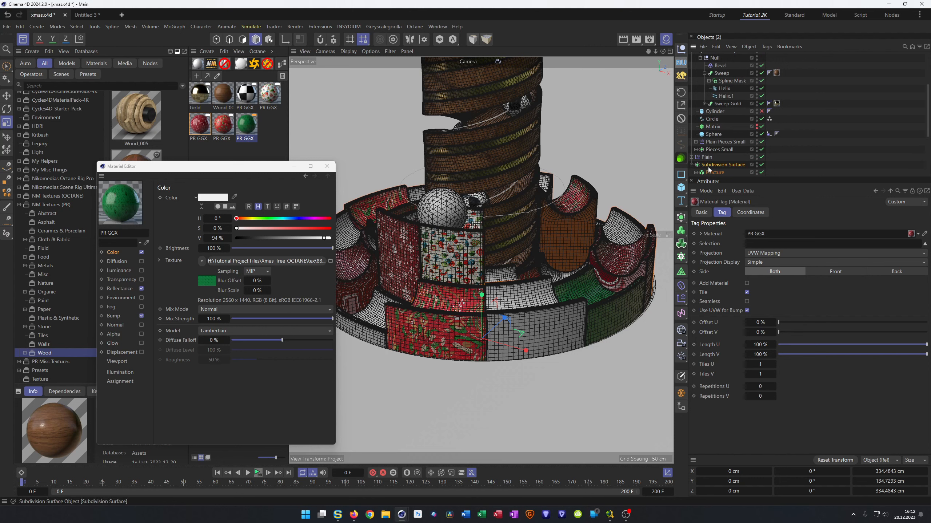
{"action": "left_click", "coordinate": [695, 173]}
{"action": "scroll", "coordinate": [770, 129], "scroll_direction": "down", "scroll_amount": 4}
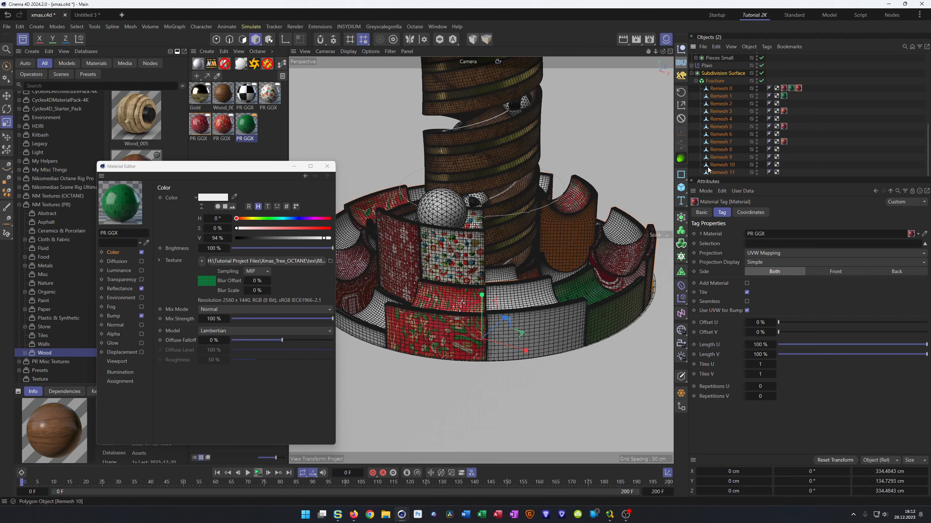
{"action": "left_click", "coordinate": [793, 89], "text": "ctrl"}
{"action": "left_click", "coordinate": [784, 96]}
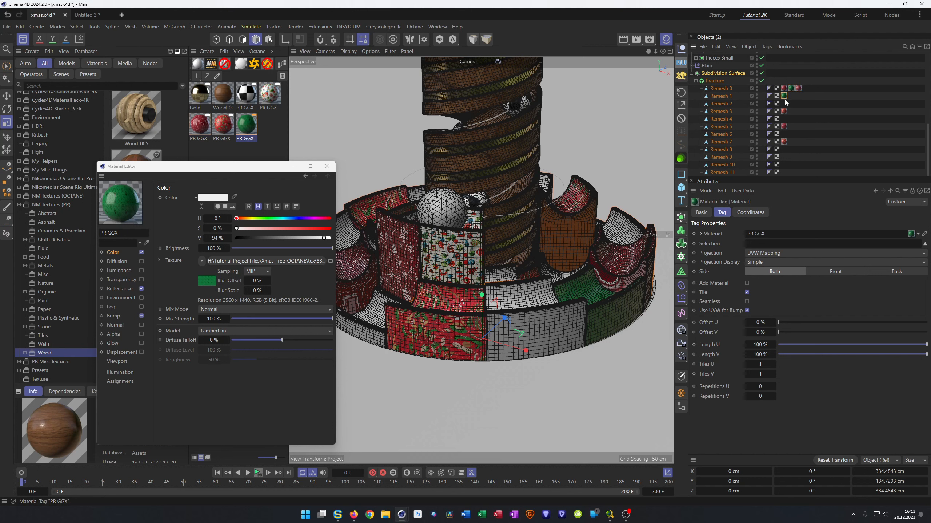
{"action": "left_click", "coordinate": [784, 111]}
{"action": "scroll", "coordinate": [701, 105], "scroll_direction": "up", "scroll_amount": 4}
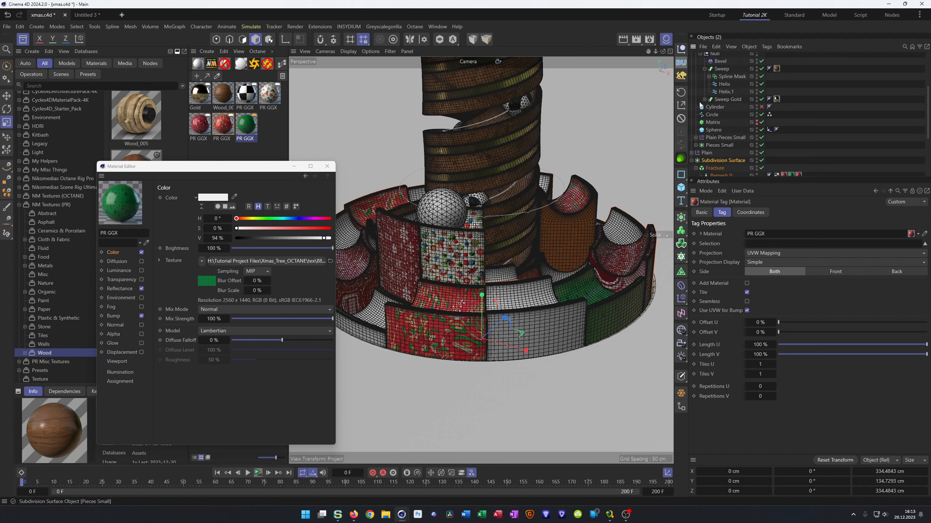
Step: Delete the red material tags from Boole 1, Boole 4 and Boole 11 in the Pieces Small Fracture
{"action": "left_click", "coordinate": [695, 145]}
{"action": "scroll", "coordinate": [700, 152], "scroll_direction": "down", "scroll_amount": 4}
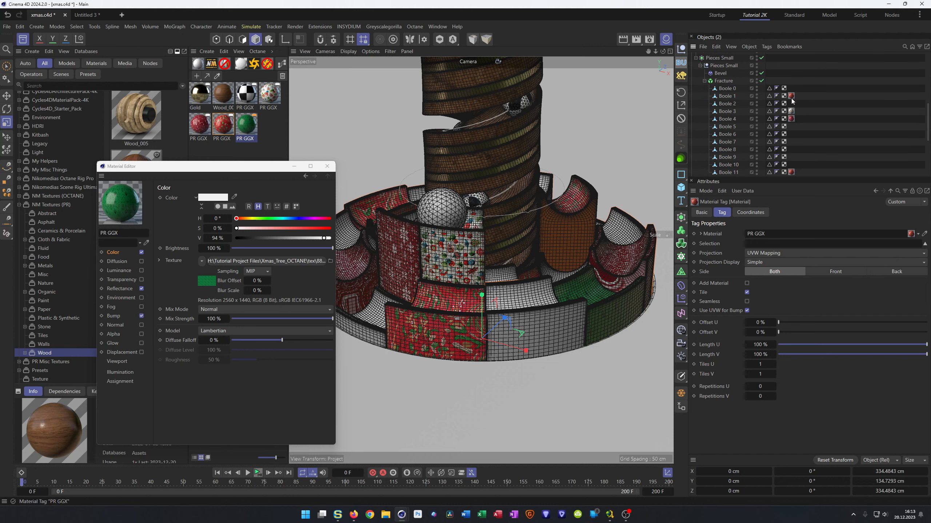
{"action": "left_click", "coordinate": [791, 111]}
{"action": "left_click", "coordinate": [792, 96]}
{"action": "left_click", "coordinate": [791, 119], "text": "ctrl"}
{"action": "left_click", "coordinate": [791, 172], "text": "ctrl"}
{"action": "scroll", "coordinate": [808, 150], "scroll_direction": "down", "scroll_amount": 4}
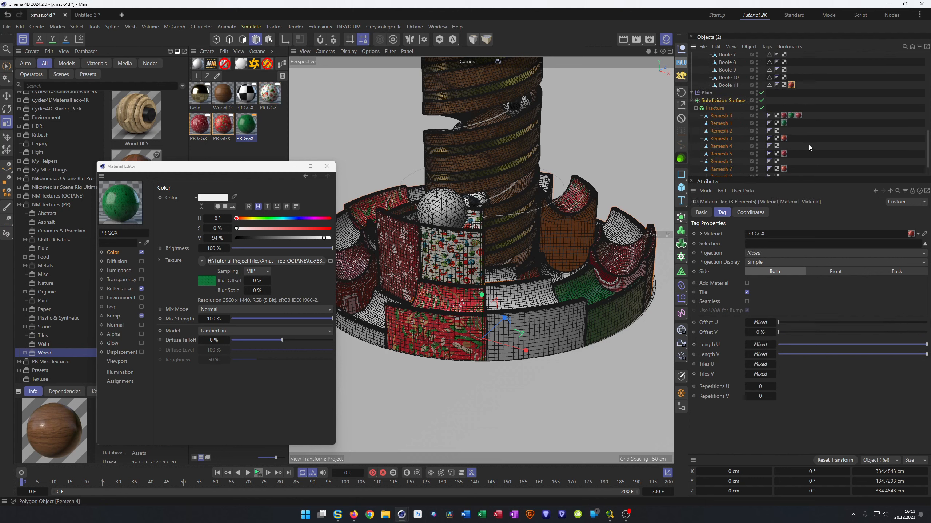
{"action": "key", "text": "Delete"}
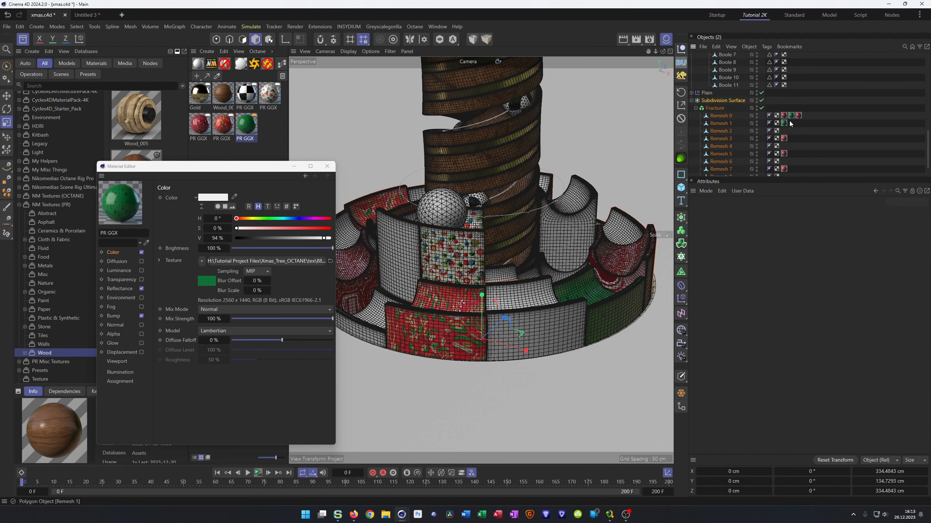
Step: Delete all material tags from Remesh 0, Remesh 1, Remesh 3, Remesh 5 and Remesh 7
{"action": "left_click", "coordinate": [785, 116]}
{"action": "left_click", "coordinate": [798, 116], "text": "shift"}
{"action": "left_click", "coordinate": [784, 123], "text": "shift"}
{"action": "left_click", "coordinate": [784, 139], "text": "shift"}
{"action": "left_click", "coordinate": [784, 154], "text": "shift"}
{"action": "left_click", "coordinate": [784, 168], "text": "shift"}
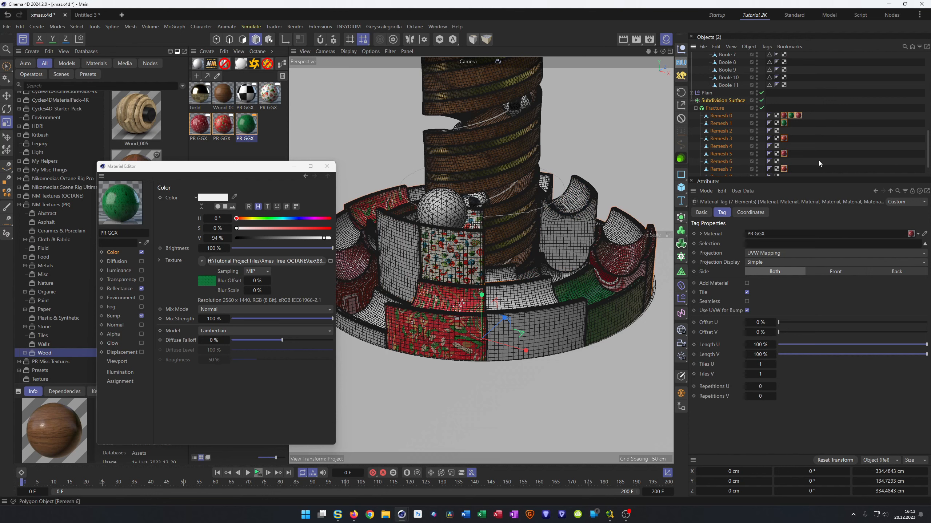
{"action": "key", "text": "Delete"}
Step: Move the white patterned material tag from Boole 3 to Boole 0 and copy it onto Boole 1 through Boole 11
{"action": "scroll", "coordinate": [814, 156], "scroll_direction": "down", "scroll_amount": 2}
{"action": "scroll", "coordinate": [813, 154], "scroll_direction": "down", "scroll_amount": 5}
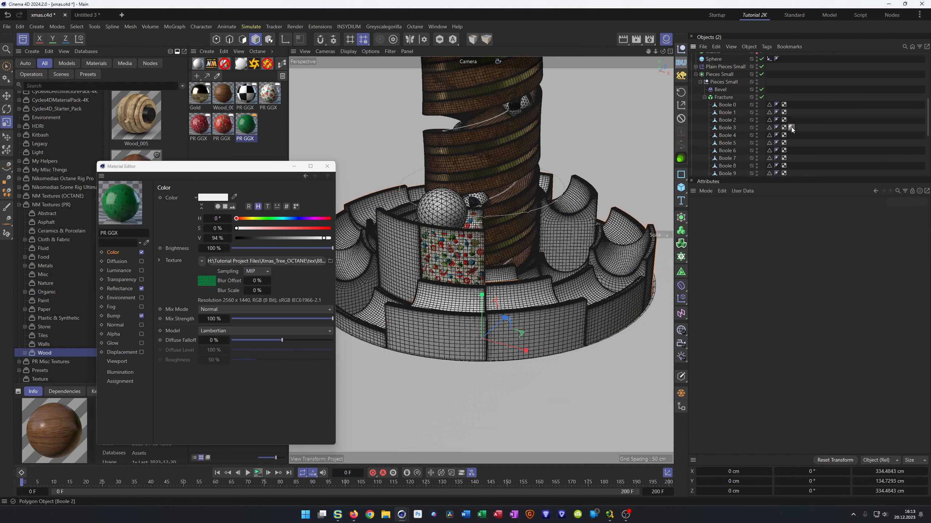
{"action": "left_click_drag", "start_coordinate": [791, 127], "coordinate": [792, 128]}
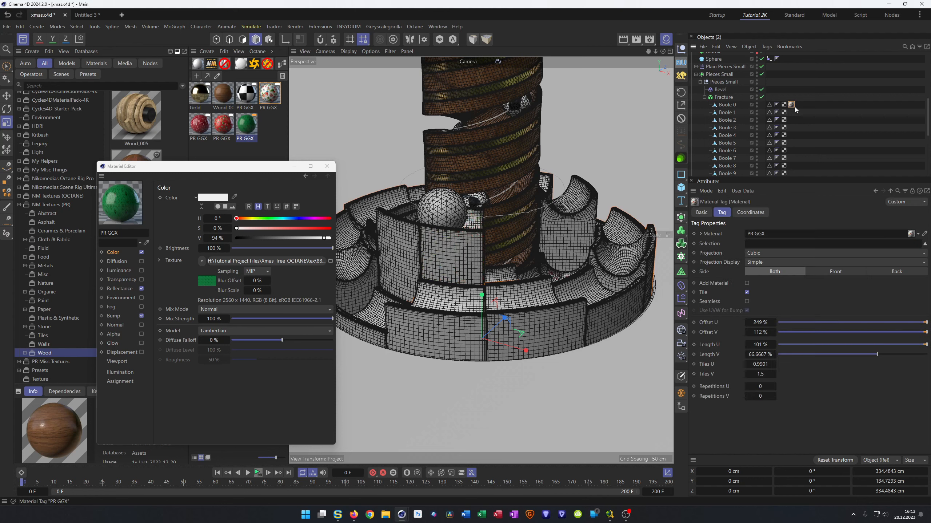
{"action": "left_click_drag", "start_coordinate": [792, 113], "coordinate": [791, 136], "text": "ctrl"}
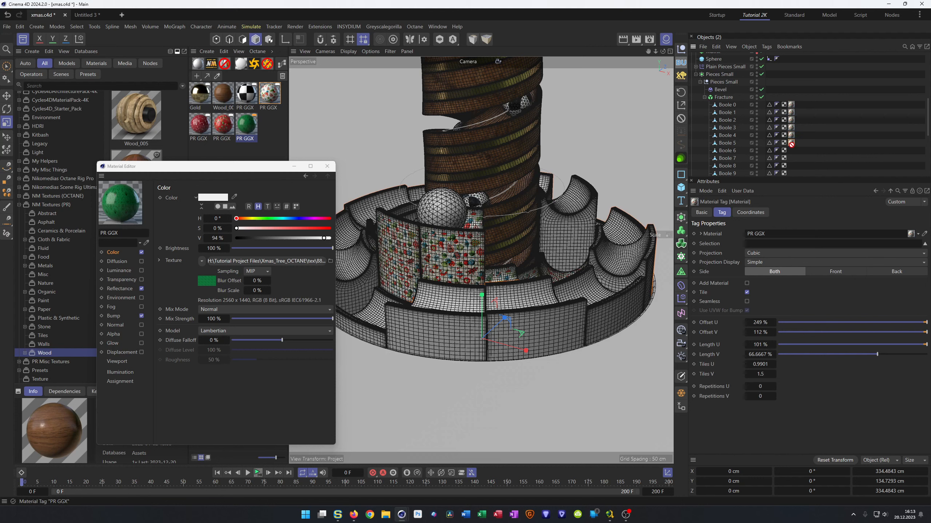
{"action": "left_click_drag", "start_coordinate": [791, 167], "coordinate": [791, 173], "text": "ctrl"}
{"action": "scroll", "coordinate": [798, 145], "scroll_direction": "down", "scroll_amount": 3}
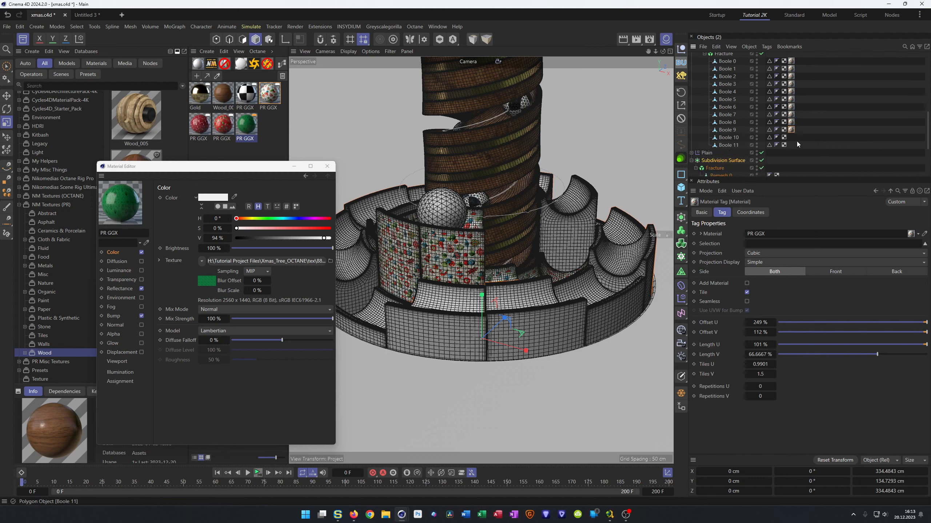
{"action": "left_click_drag", "start_coordinate": [792, 130], "coordinate": [791, 145], "text": "ctrl"}
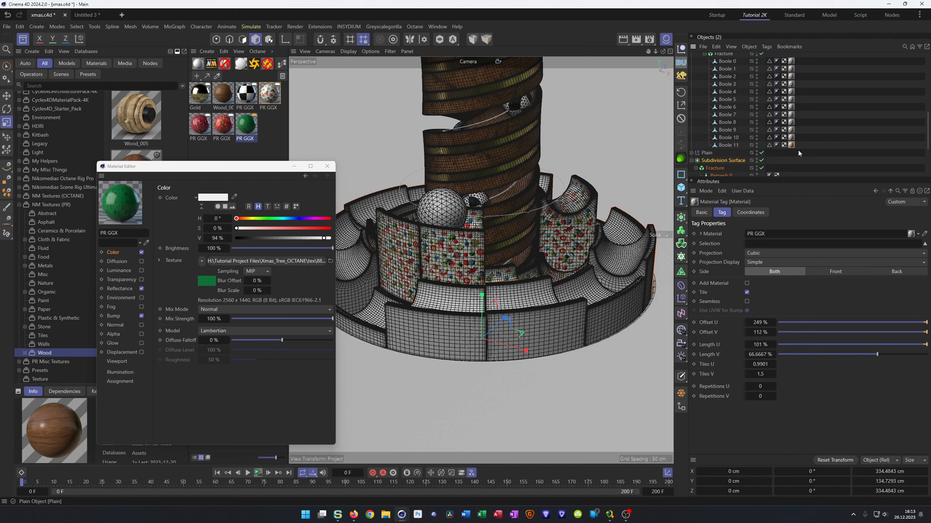
Step: Copy the white patterned material tags of Boole 0 through Boole 11 onto Remesh 0
{"action": "scroll", "coordinate": [793, 149], "scroll_direction": "down", "scroll_amount": 3}
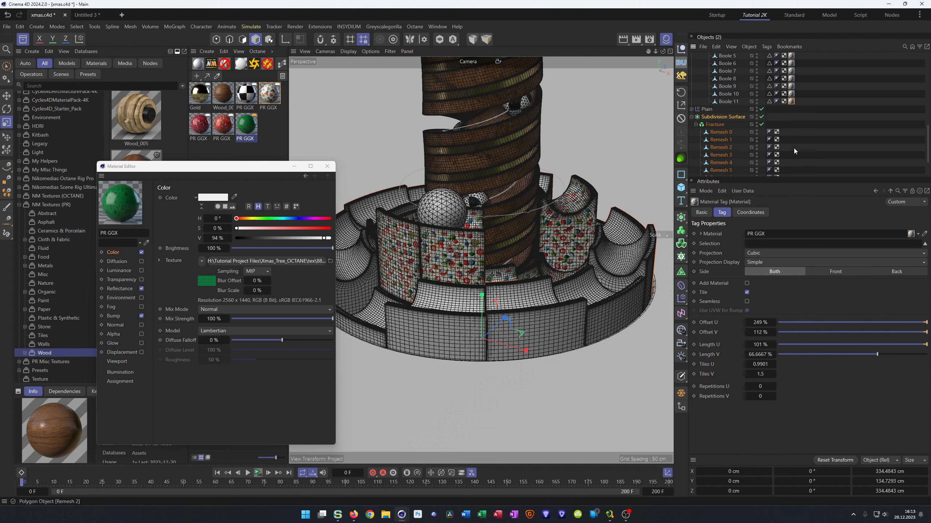
{"action": "scroll", "coordinate": [793, 104], "scroll_direction": "up", "scroll_amount": 5}
{"action": "left_click", "coordinate": [790, 106], "text": "shift"}
{"action": "scroll", "coordinate": [791, 104], "scroll_direction": "down", "scroll_amount": 5}
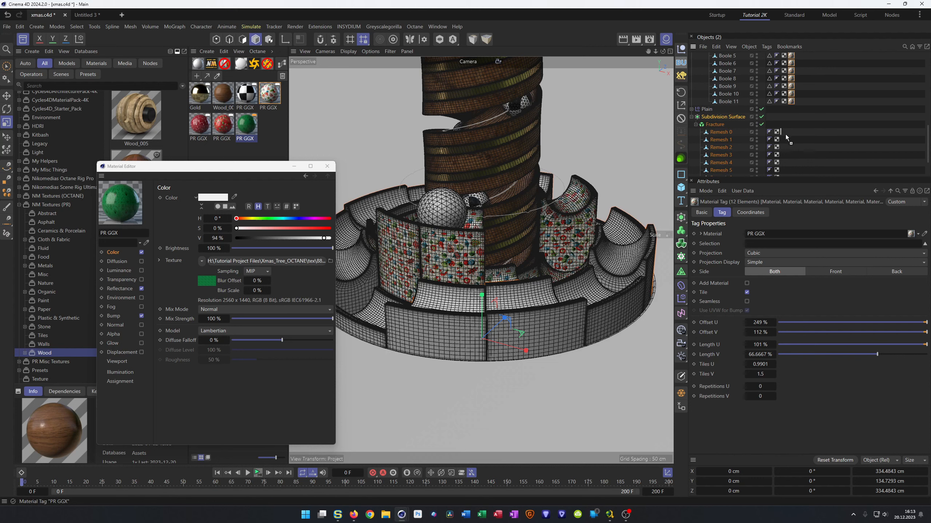
{"action": "left_click_drag", "start_coordinate": [785, 134], "coordinate": [785, 134], "text": "ctrl"}
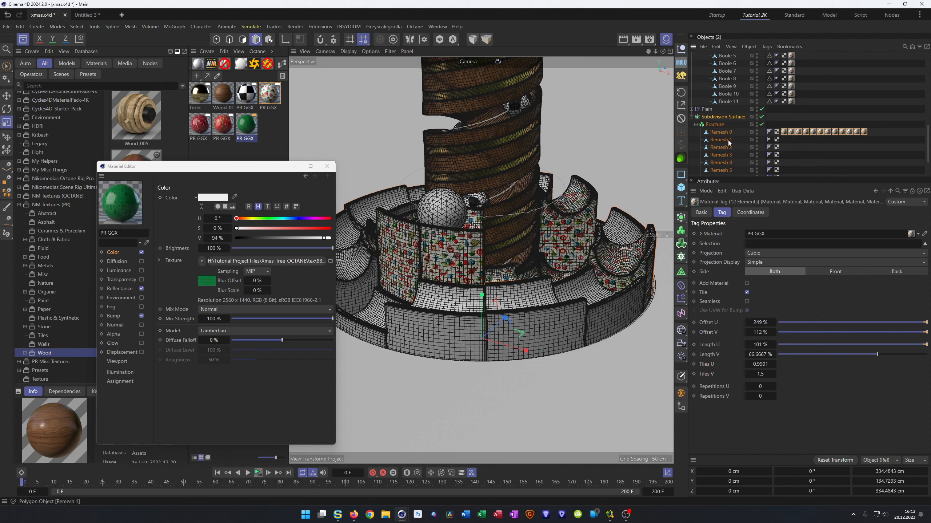
Step: Distribute the surplus patterned material tags from Remesh 0, one each, onto Remesh 1 and the remaining Remesh pieces
{"action": "left_click", "coordinate": [793, 139]}
{"action": "left_click_drag", "start_coordinate": [791, 132], "coordinate": [792, 162]}
{"action": "left_click_drag", "start_coordinate": [792, 130], "coordinate": [794, 170]}
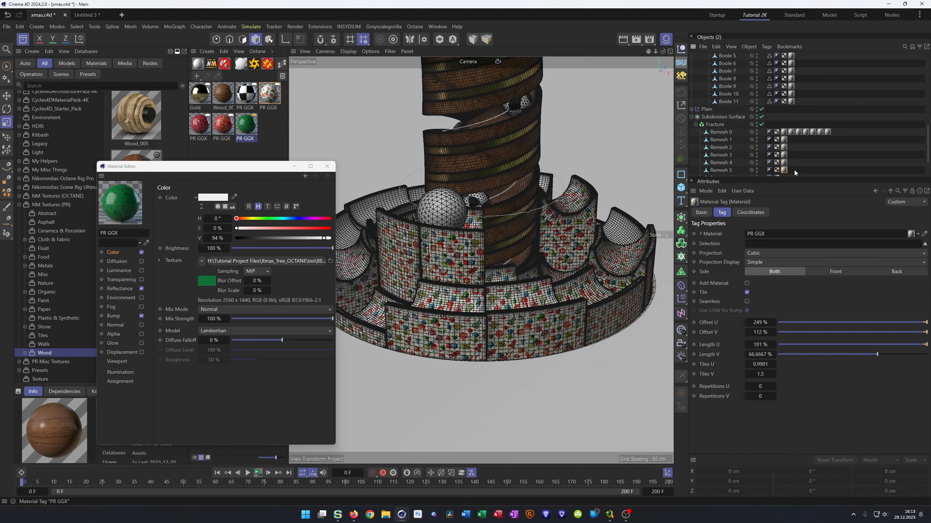
{"action": "scroll", "coordinate": [796, 158], "scroll_direction": "down", "scroll_amount": 3}
{"action": "left_click_drag", "start_coordinate": [791, 88], "coordinate": [791, 98]}
{"action": "left_click_drag", "start_coordinate": [791, 137], "coordinate": [794, 158]}
{"action": "left_click", "coordinate": [793, 88]}
{"action": "left_click_drag", "start_coordinate": [791, 88], "coordinate": [793, 172]}
{"action": "left_click", "coordinate": [791, 89]}
Step: Replace the materials on Boole 1 with the green, Boole 2 with the orange-red and Boole 3 with the dark red pattern
{"action": "scroll", "coordinate": [836, 150], "scroll_direction": "up", "scroll_amount": 5}
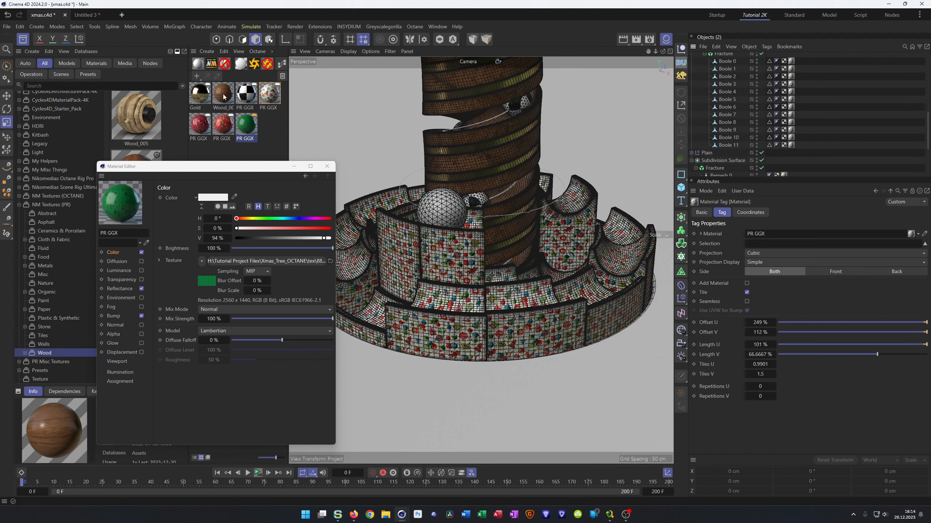
{"action": "left_click_drag", "start_coordinate": [245, 127], "coordinate": [791, 73]}
{"action": "left_click_drag", "start_coordinate": [230, 119], "coordinate": [791, 76]}
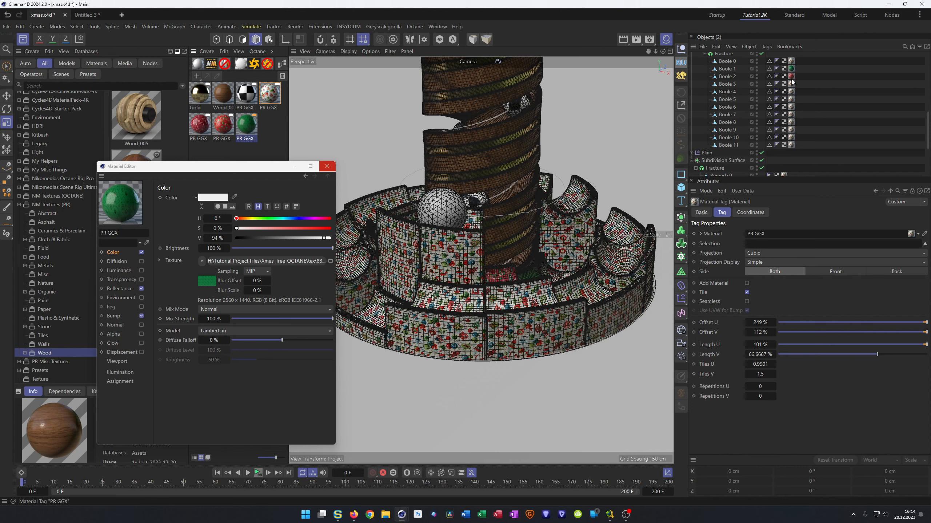
{"action": "left_click", "coordinate": [198, 126]}
{"action": "left_click_drag", "start_coordinate": [198, 127], "coordinate": [798, 137]}
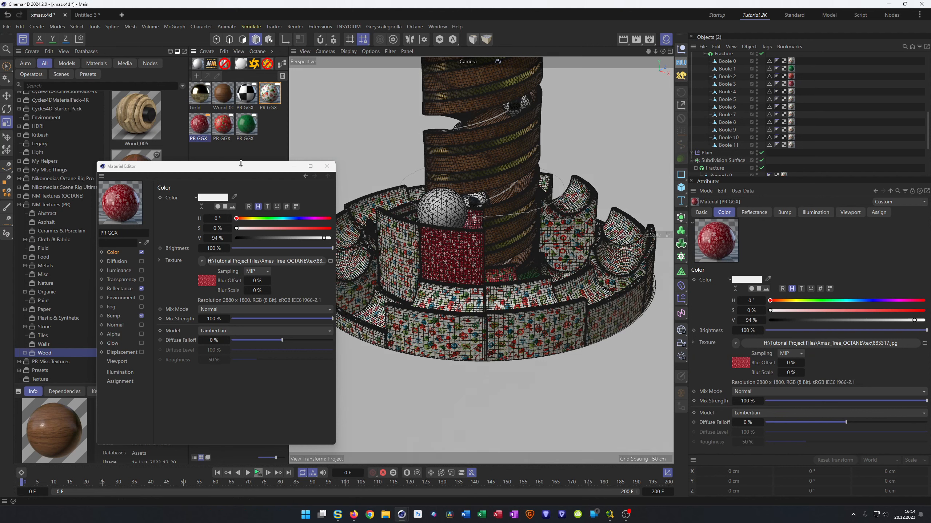
{"action": "left_click", "coordinate": [327, 166]}
Step: Duplicate the green material, load 883344.jpg as the copy's color texture and apply it to Boole 4
{"action": "left_click_drag", "start_coordinate": [247, 126], "coordinate": [262, 136], "text": "ctrl"}
{"action": "double_click", "coordinate": [272, 132]}
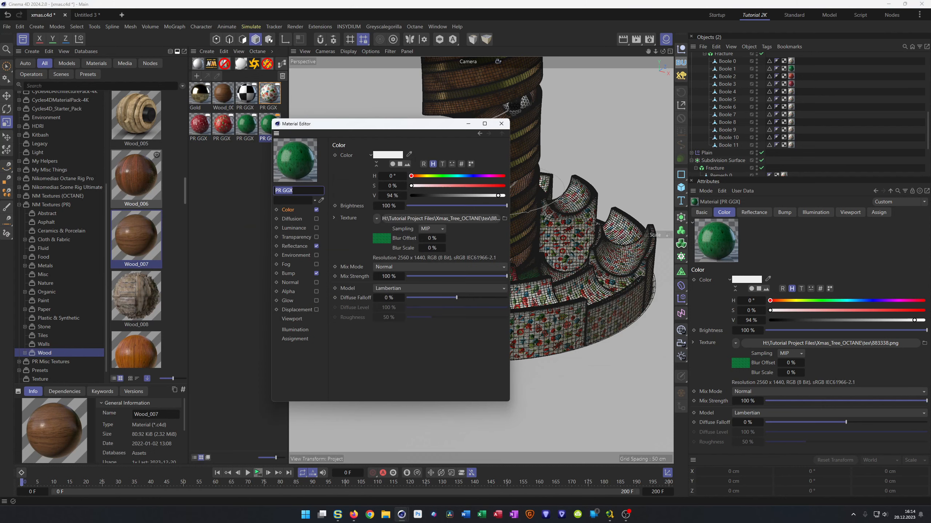
{"action": "left_click_drag", "start_coordinate": [435, 251], "coordinate": [412, 219]}
{"action": "left_click", "coordinate": [510, 292]}
{"action": "left_click_drag", "start_coordinate": [380, 133], "coordinate": [263, 186]}
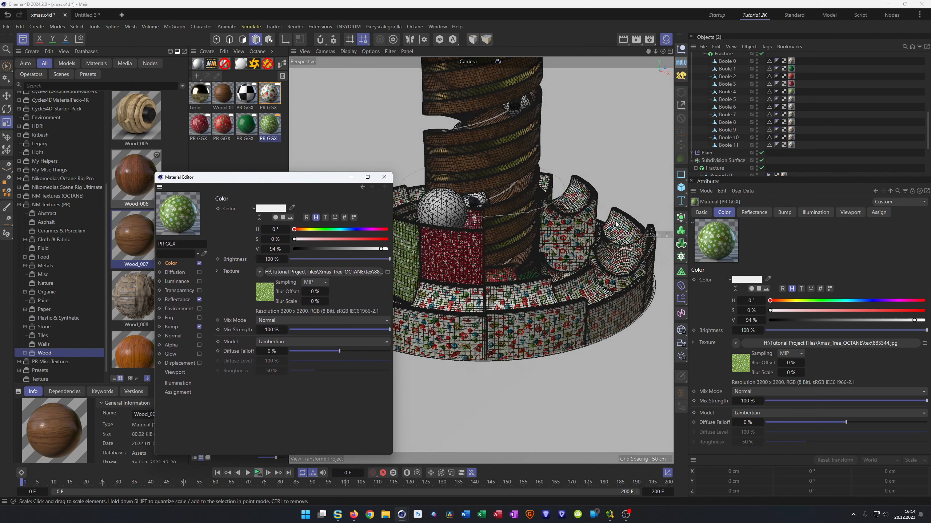
{"action": "left_click", "coordinate": [384, 177]}
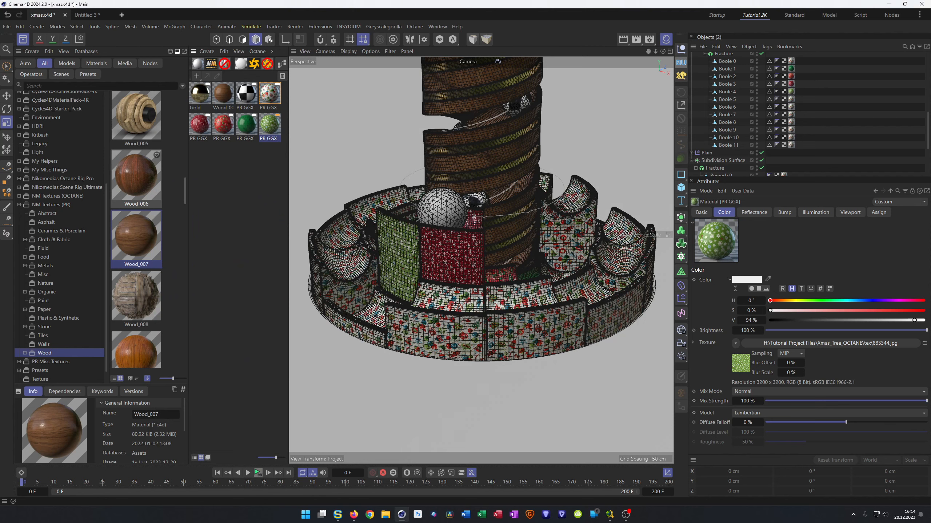
Step: Duplicate the light green material, load 883346.jpg as its color texture without a project copy, and apply it to Boole 6
{"action": "double_click", "coordinate": [273, 130]}
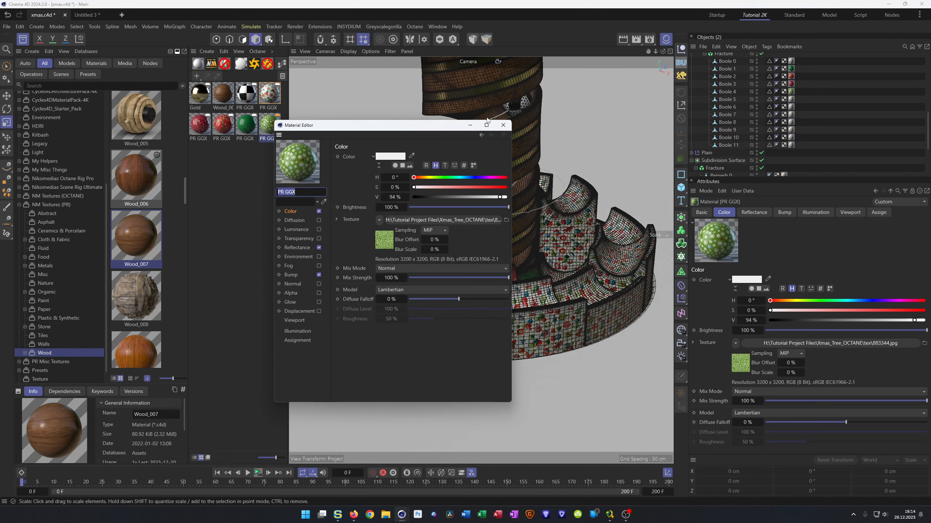
{"action": "left_click", "coordinate": [503, 125]}
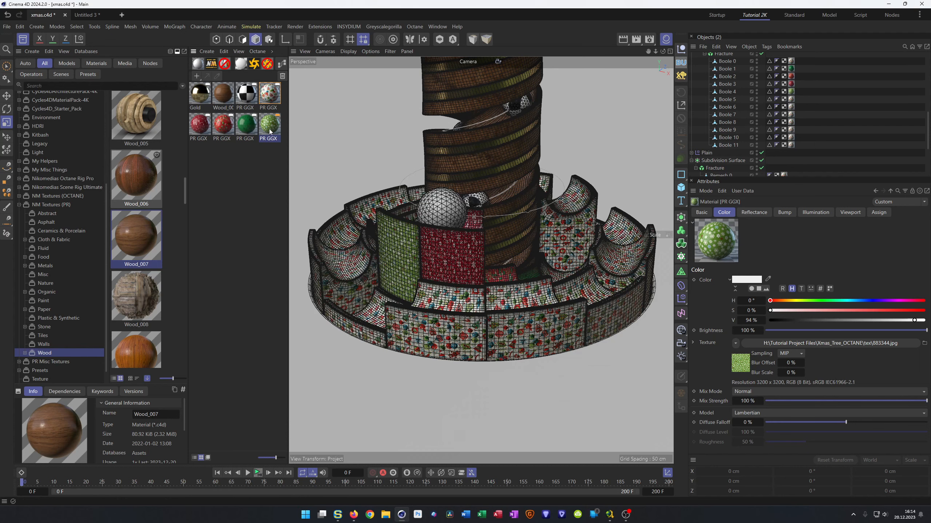
{"action": "left_click_drag", "start_coordinate": [271, 129], "coordinate": [210, 151], "text": "ctrl"}
{"action": "double_click", "coordinate": [203, 154]}
{"action": "left_click_drag", "start_coordinate": [285, 148], "coordinate": [292, 164]}
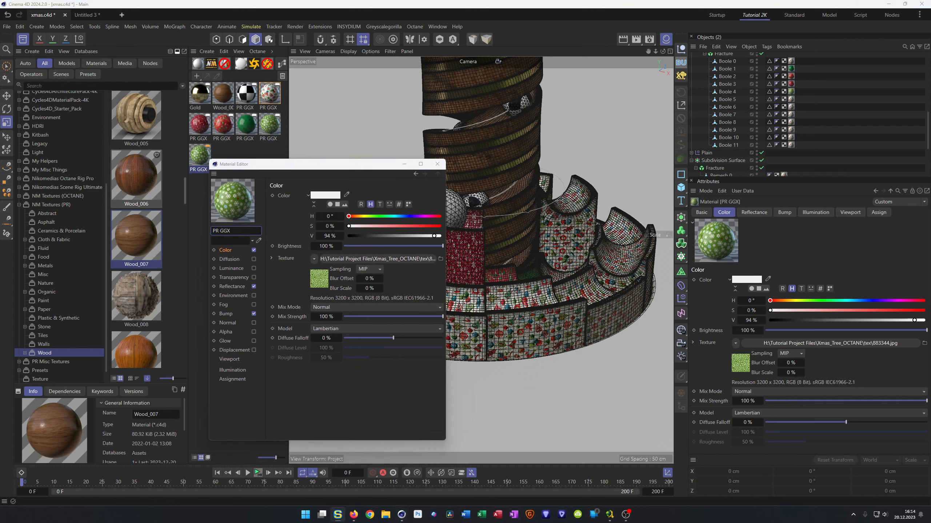
{"action": "left_click_drag", "start_coordinate": [507, 282], "coordinate": [358, 259]}
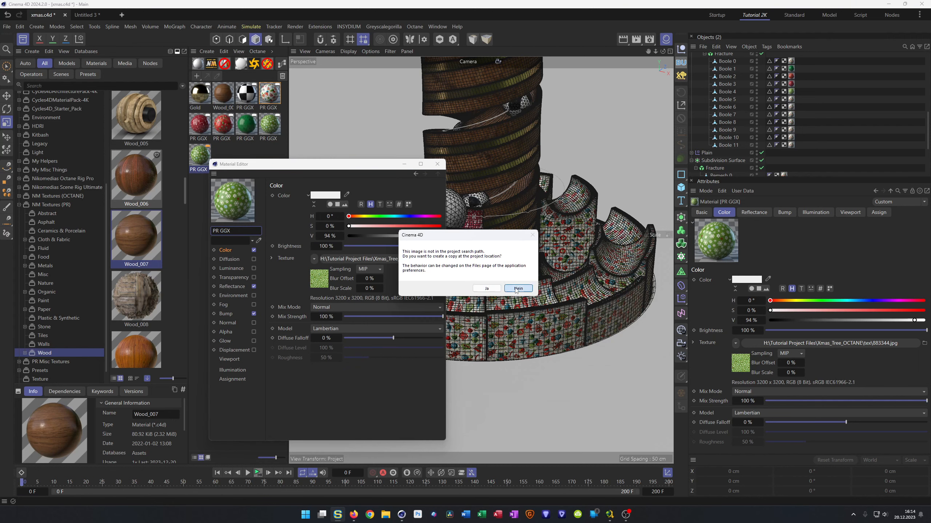
{"action": "left_click", "coordinate": [518, 289]}
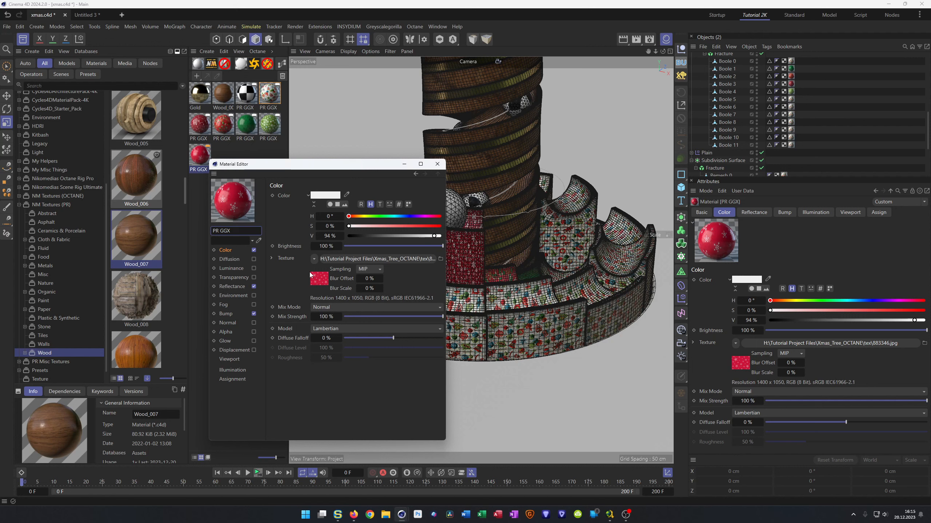
{"action": "left_click_drag", "start_coordinate": [232, 218], "coordinate": [791, 104]}
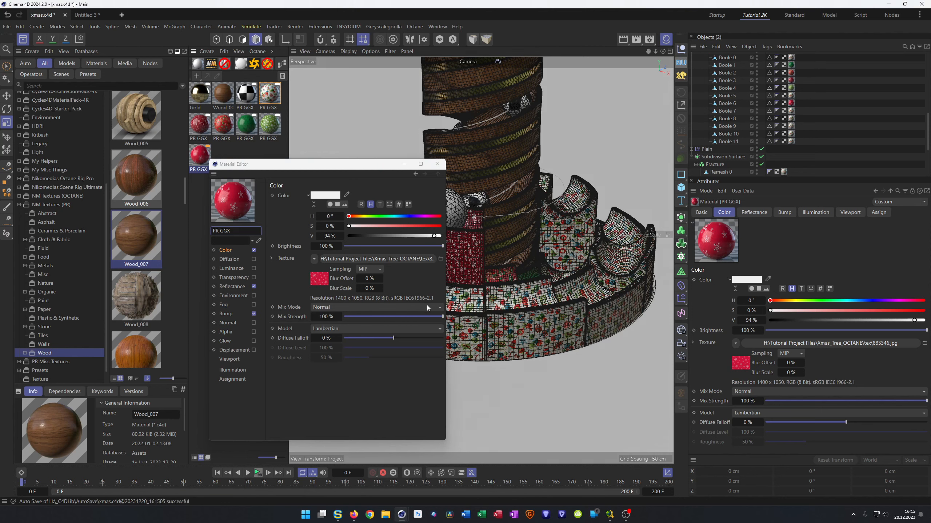
{"action": "left_click", "coordinate": [438, 165]}
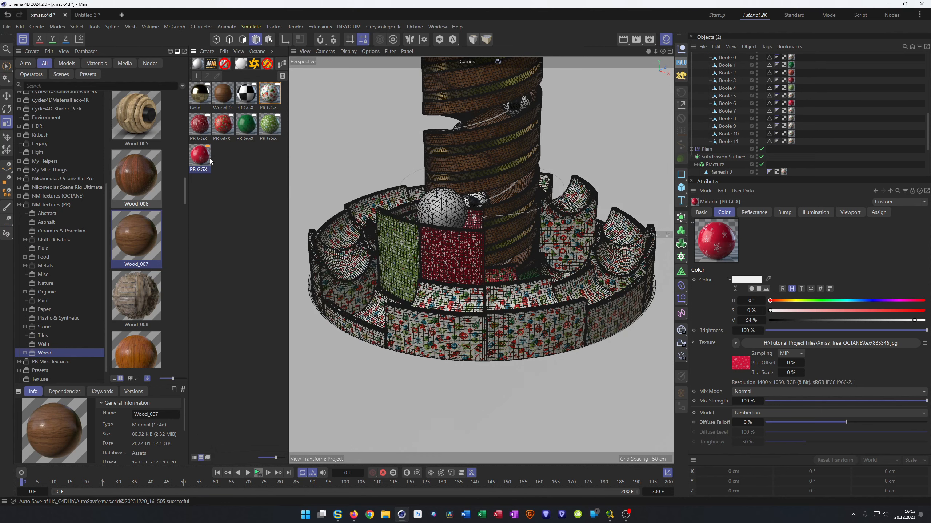
Step: Duplicate the red snowflake material, load 883349.jpg as its color texture without a project copy, and apply it to Boole 7
{"action": "left_click_drag", "start_coordinate": [198, 160], "coordinate": [235, 172], "text": "ctrl"}
{"action": "double_click", "coordinate": [222, 161]}
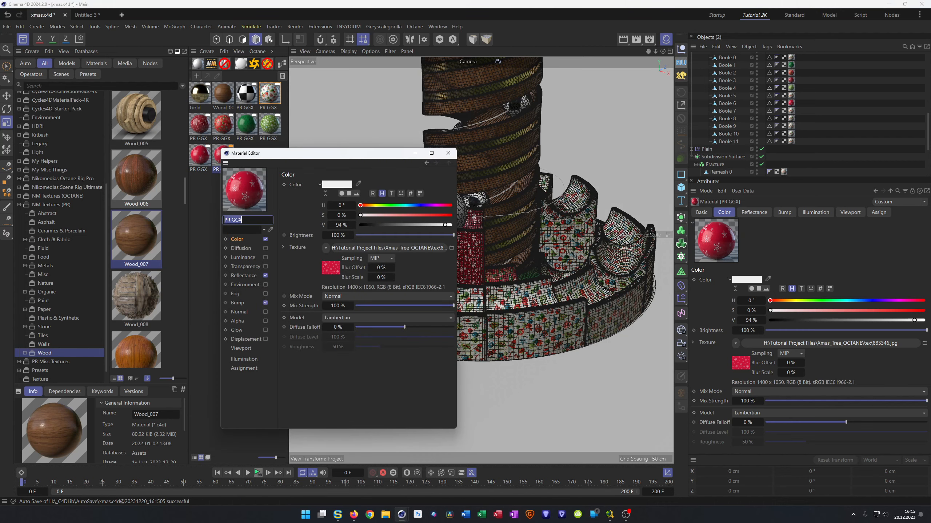
{"action": "left_click_drag", "start_coordinate": [370, 250], "coordinate": [371, 251]}
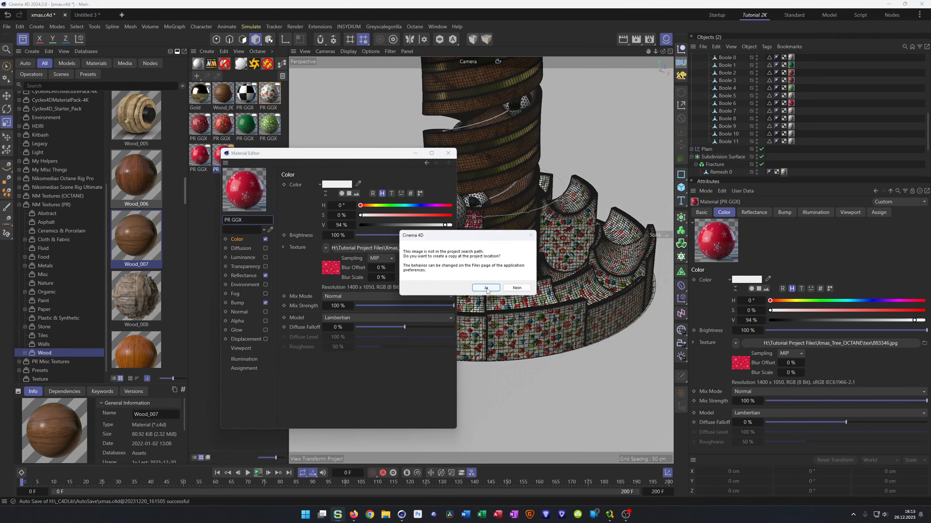
{"action": "left_click", "coordinate": [515, 289]}
{"action": "left_click_drag", "start_coordinate": [295, 158], "coordinate": [795, 120]}
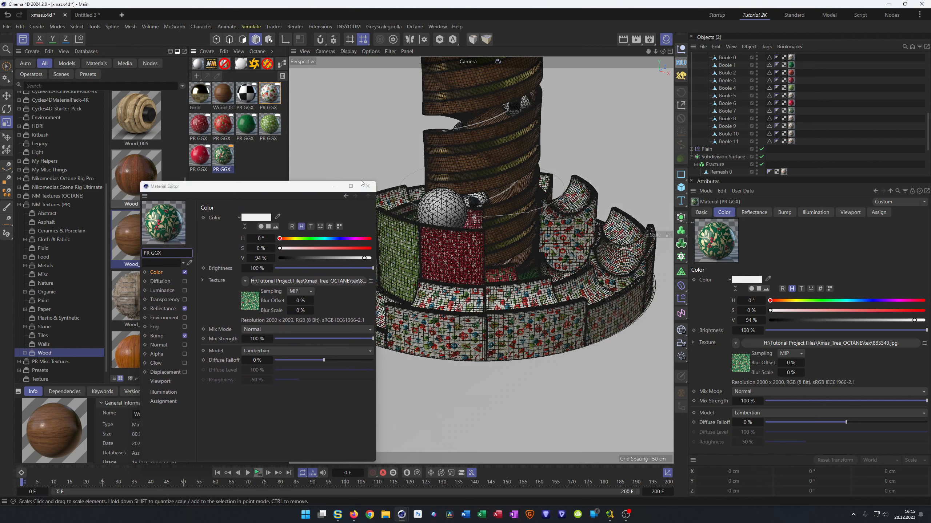
{"action": "left_click", "coordinate": [368, 187]}
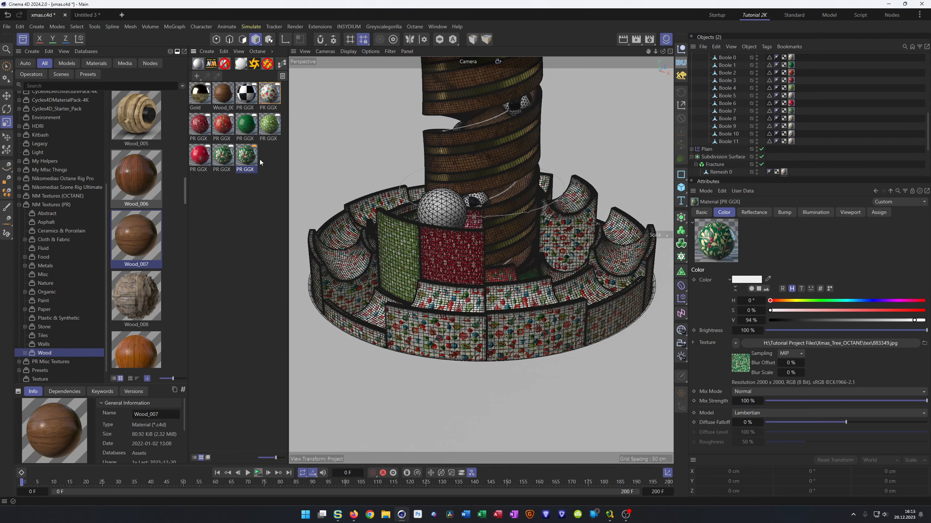
Step: Load 883353.jpg into the duplicated green-and-white material's color texture without a project copy and apply it to Boole 8
{"action": "double_click", "coordinate": [252, 159]}
{"action": "left_click_drag", "start_coordinate": [295, 153], "coordinate": [203, 181]}
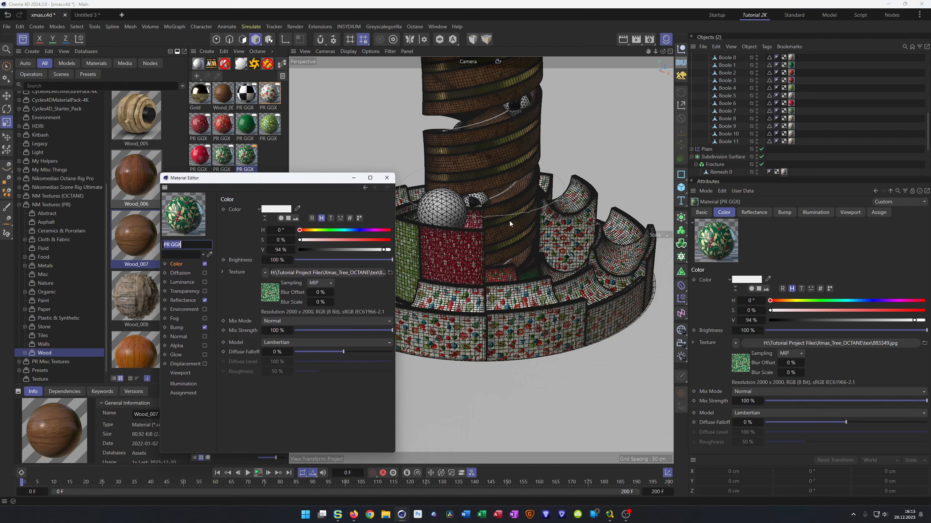
{"action": "left_click_drag", "start_coordinate": [930, 297], "coordinate": [426, 337]}
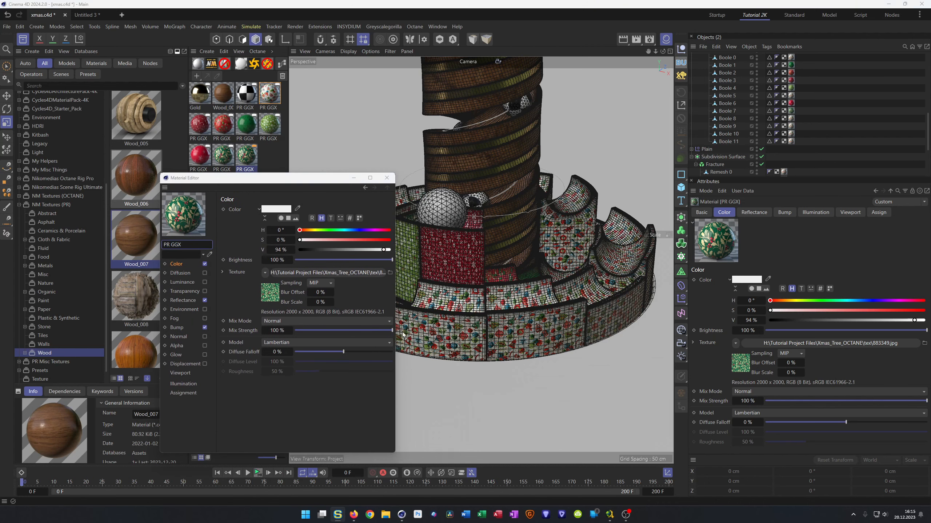
{"action": "left_click_drag", "start_coordinate": [293, 270], "coordinate": [291, 270]}
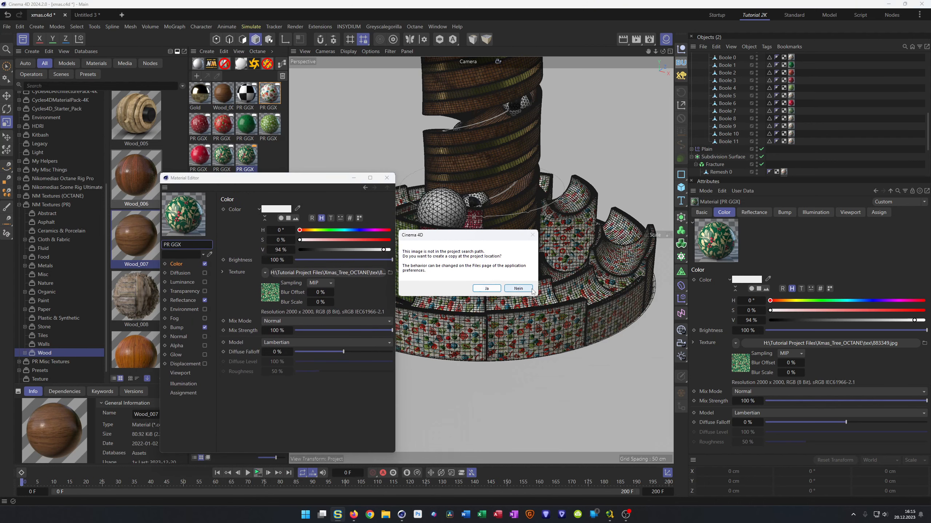
{"action": "left_click", "coordinate": [519, 289]}
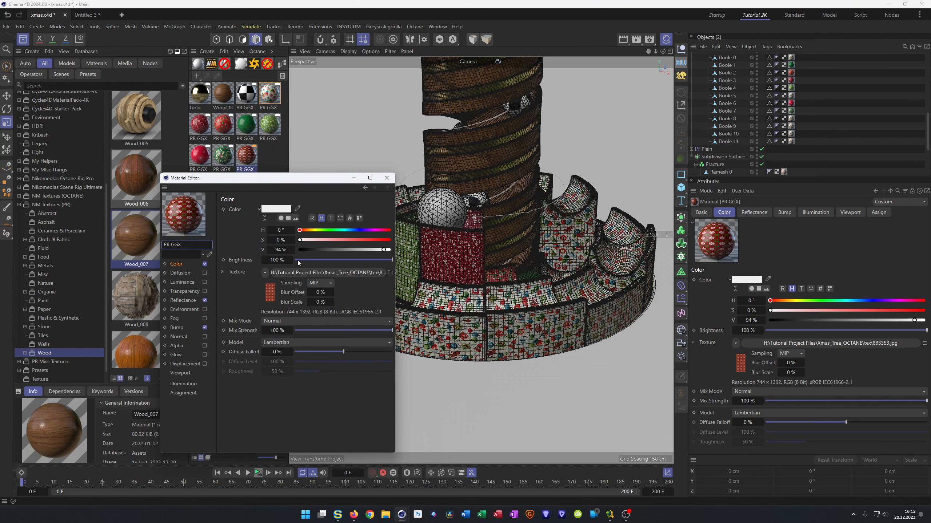
{"action": "left_click_drag", "start_coordinate": [255, 183], "coordinate": [790, 116]}
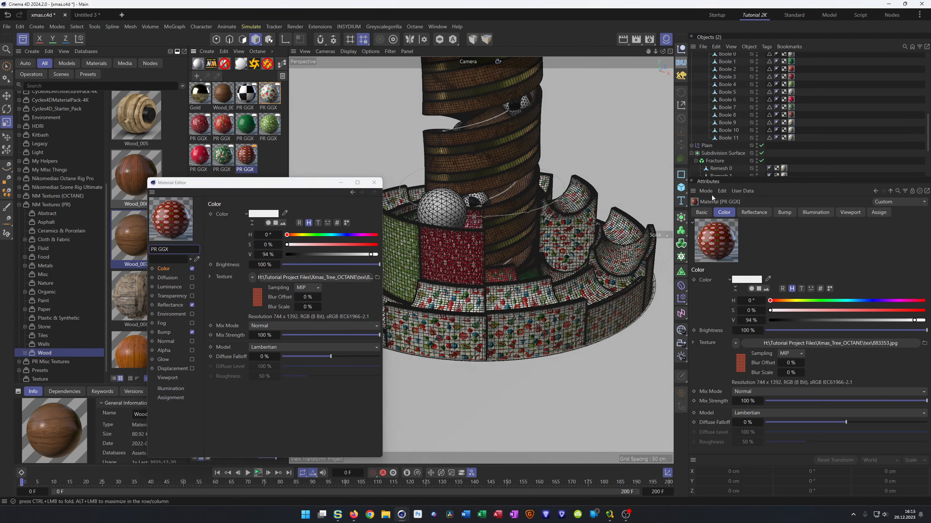
{"action": "left_click", "coordinate": [373, 182]}
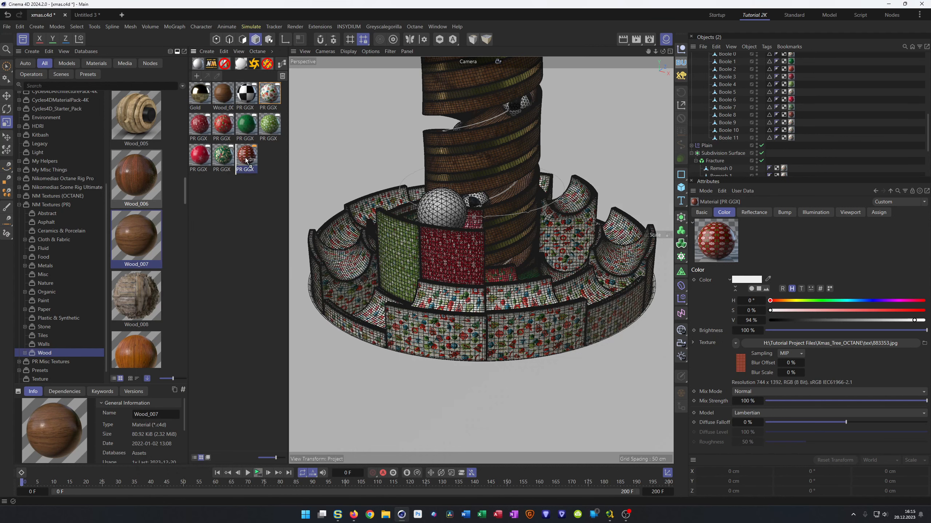
Step: Duplicate the red-and-white knit material, load 883356.png as its color texture without a project copy, and apply it to Boole 9
{"action": "left_click_drag", "start_coordinate": [242, 162], "coordinate": [262, 160], "text": "ctrl"}
{"action": "double_click", "coordinate": [269, 157]}
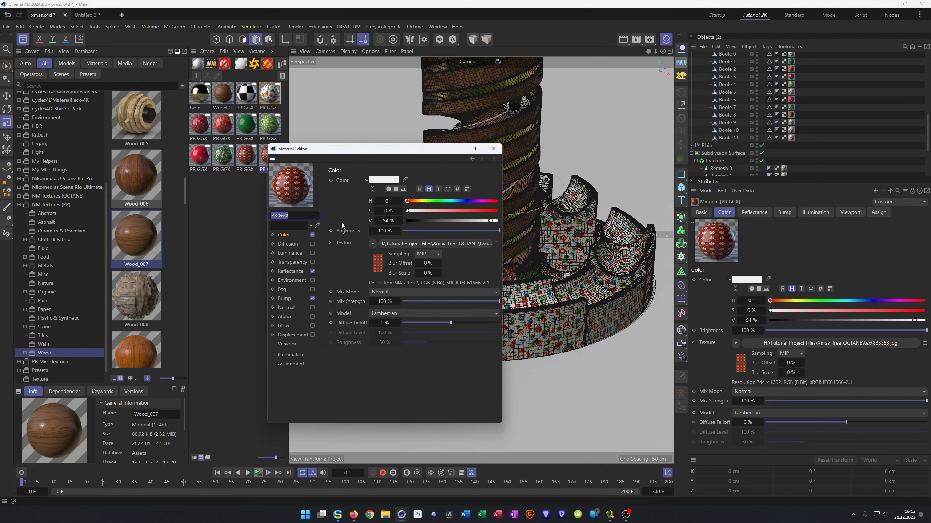
{"action": "left_click_drag", "start_coordinate": [758, 292], "coordinate": [445, 244]}
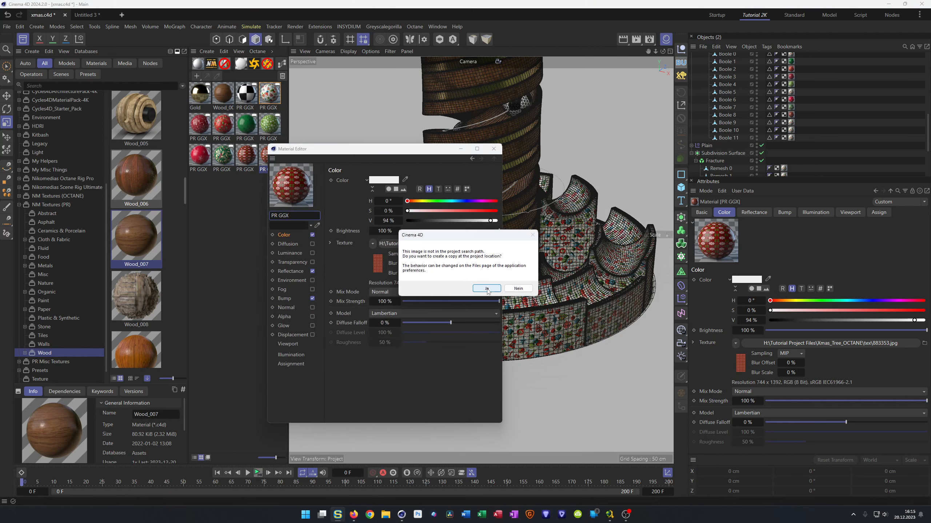
{"action": "left_click", "coordinate": [516, 289]}
{"action": "left_click_drag", "start_coordinate": [393, 149], "coordinate": [264, 195]}
{"action": "left_click_drag", "start_coordinate": [269, 158], "coordinate": [792, 118]}
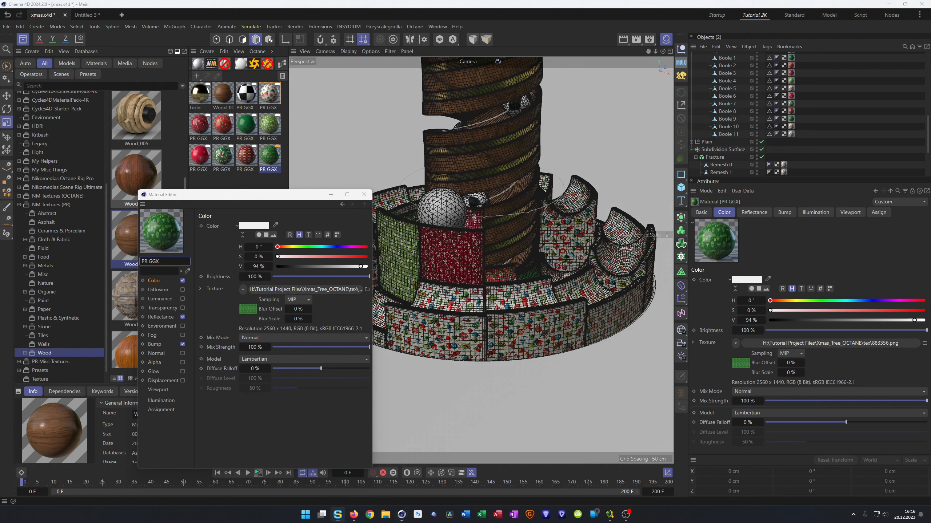
Step: Replace the same material's color texture with 883360.jpg without a project copy and apply the material to Boole 10
{"action": "left_click_drag", "start_coordinate": [478, 336], "coordinate": [296, 288]}
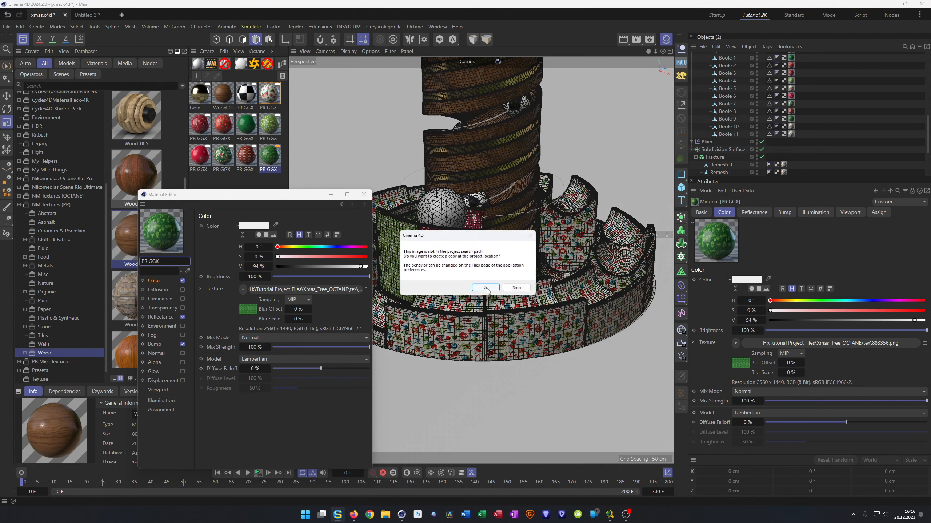
{"action": "left_click", "coordinate": [517, 286]}
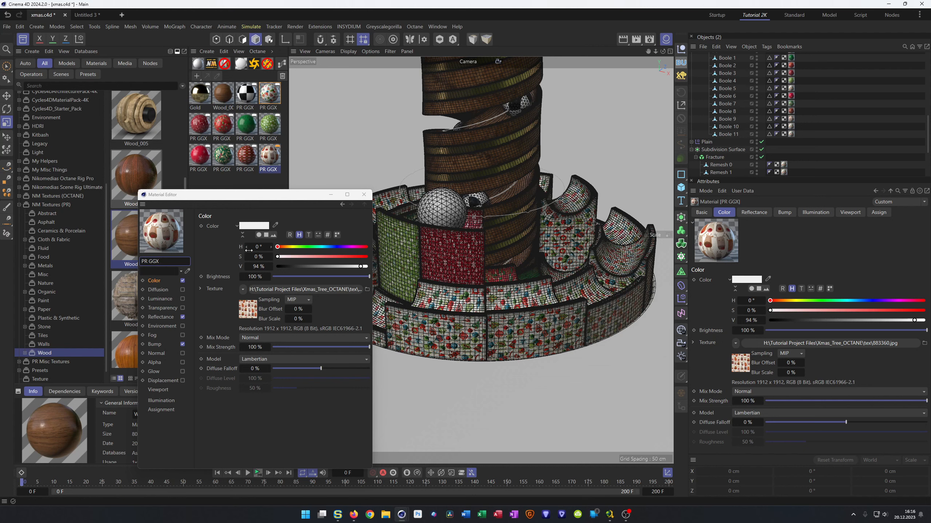
{"action": "left_click_drag", "start_coordinate": [269, 157], "coordinate": [792, 127]}
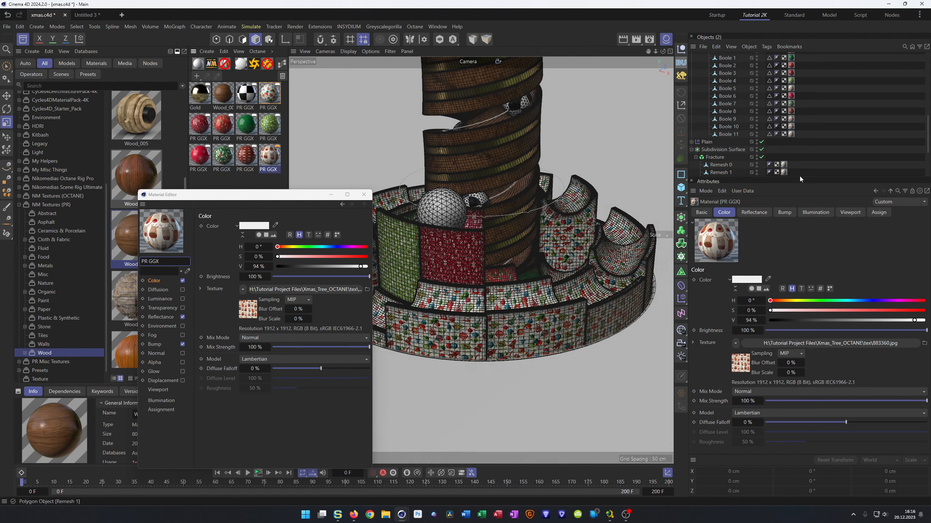
{"action": "left_click", "coordinate": [364, 194]}
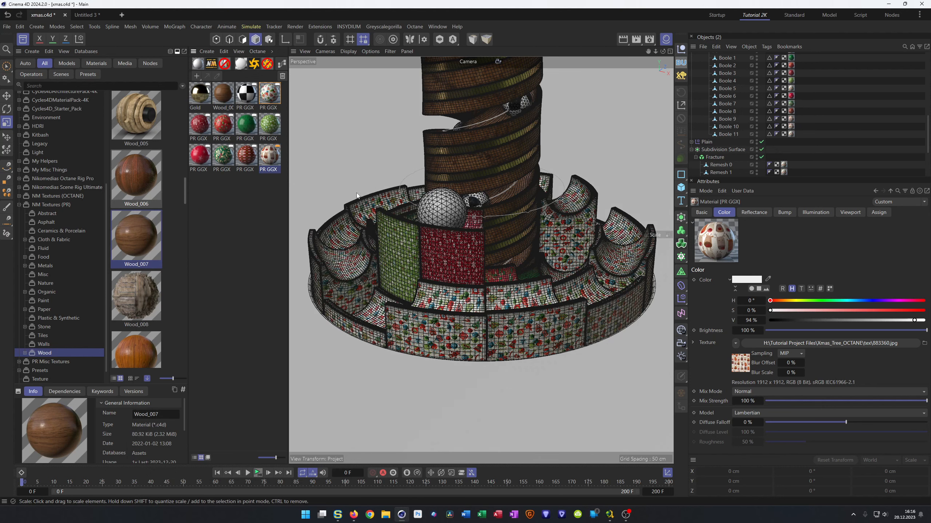
Step: Duplicate the last fabric-pattern material, load 883362.jpg as its color texture, and apply it to Boole 11
{"action": "left_click_drag", "start_coordinate": [269, 157], "coordinate": [259, 204], "text": "ctrl"}
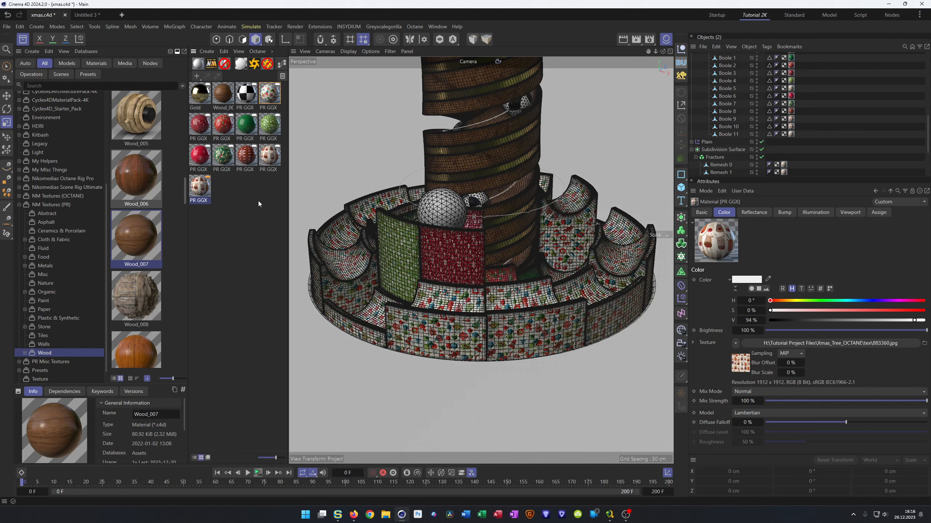
{"action": "double_click", "coordinate": [198, 187]}
{"action": "left_click_drag", "start_coordinate": [930, 270], "coordinate": [353, 312]}
{"action": "left_click_drag", "start_coordinate": [331, 272], "coordinate": [332, 273]}
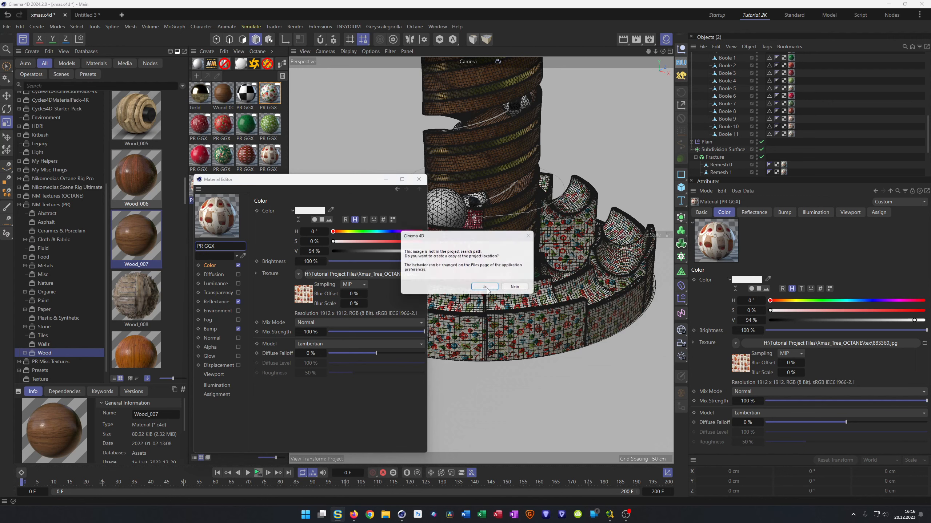
{"action": "left_click", "coordinate": [486, 289]}
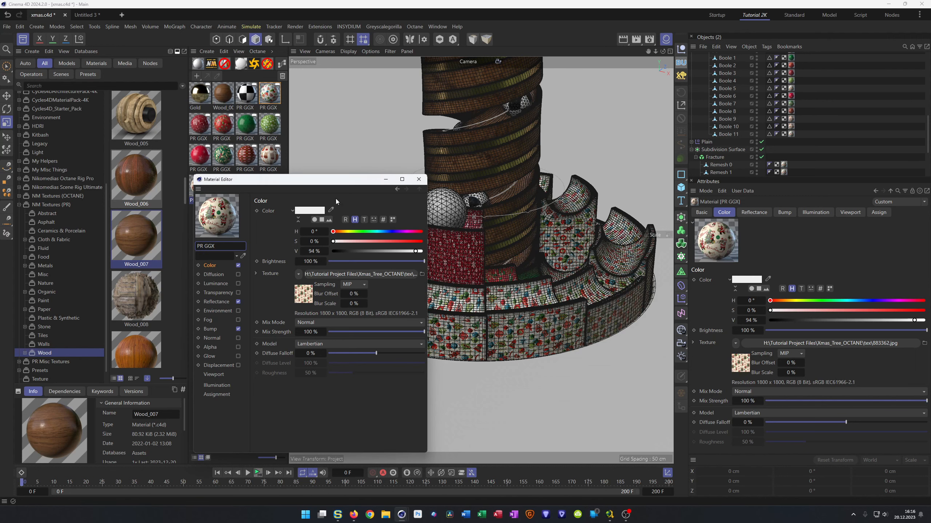
{"action": "left_click", "coordinate": [418, 179]}
{"action": "left_click_drag", "start_coordinate": [199, 185], "coordinate": [791, 135]}
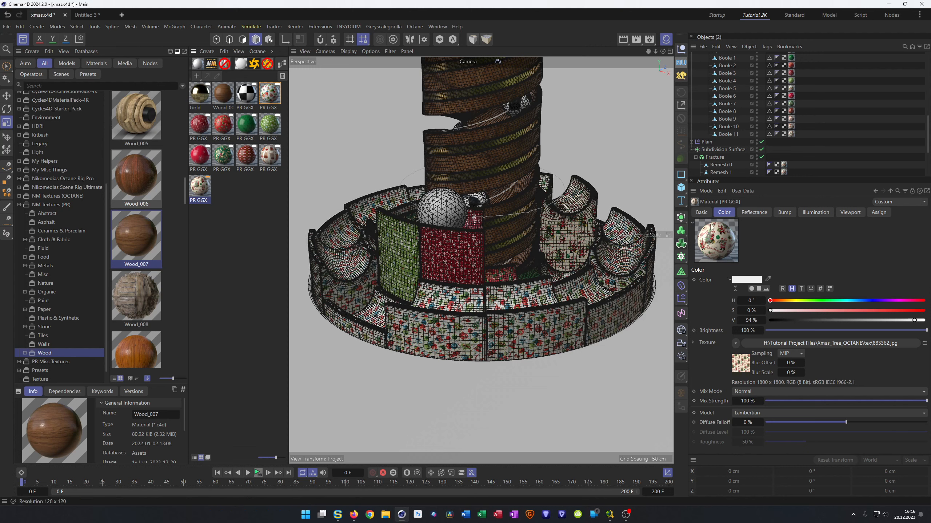
Step: Apply the 883317 red, red-and-green, green and light green pattern materials to Remesh 1, 2, 3 and 4 respectively
{"action": "scroll", "coordinate": [824, 137], "scroll_direction": "down", "scroll_amount": 5}
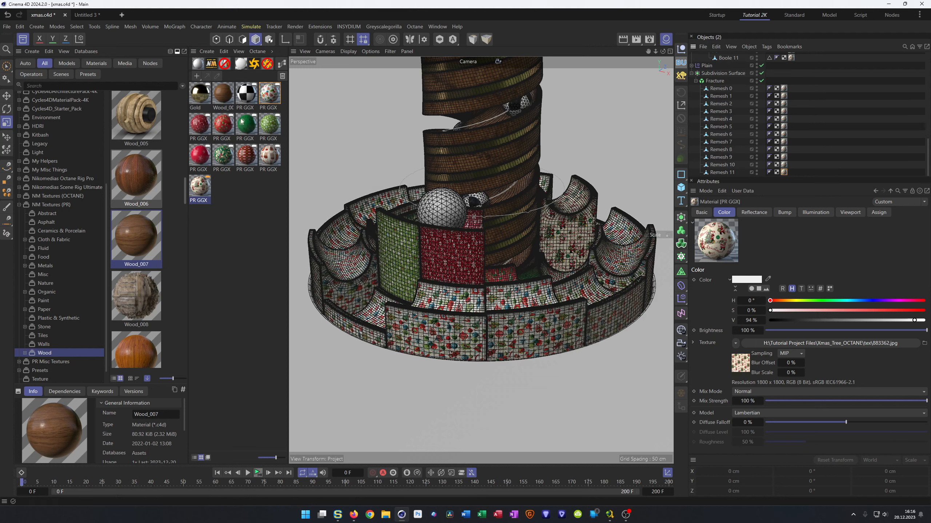
{"action": "left_click_drag", "start_coordinate": [200, 125], "coordinate": [784, 96]}
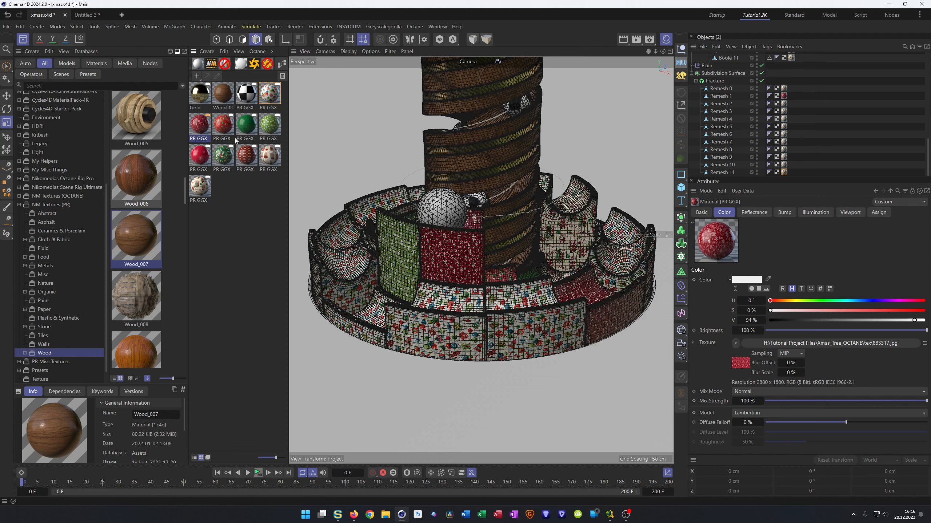
{"action": "left_click_drag", "start_coordinate": [231, 139], "coordinate": [784, 103]}
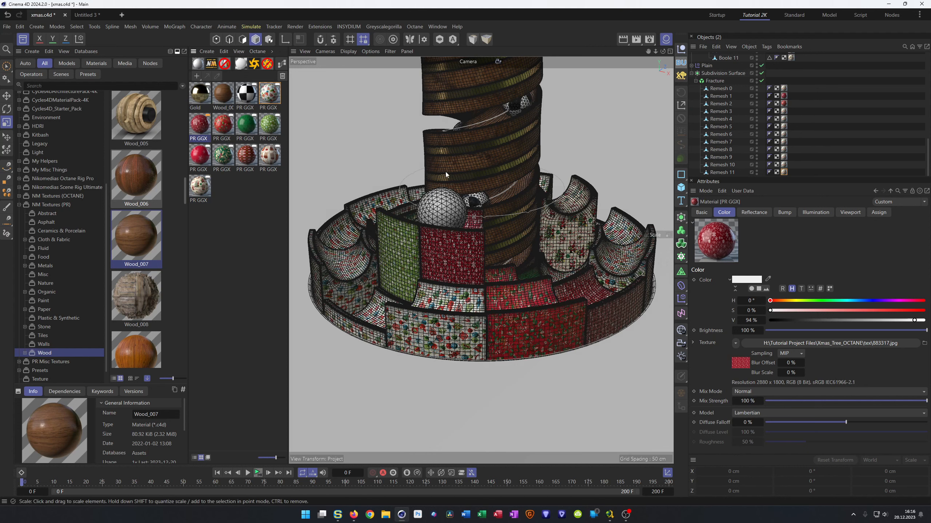
{"action": "left_click_drag", "start_coordinate": [247, 125], "coordinate": [783, 111]}
{"action": "left_click_drag", "start_coordinate": [272, 134], "coordinate": [784, 119]}
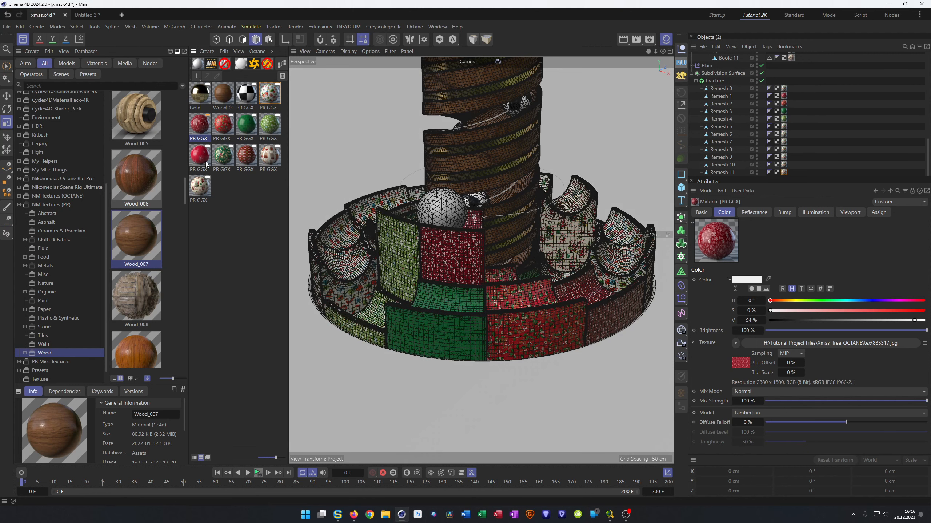
Step: Apply the red snowflake, red-and-white knit, green-and-white and 883362 materials to Remesh 5, 7, 8 and 11, and save the project
{"action": "left_click_drag", "start_coordinate": [209, 158], "coordinate": [784, 126]}
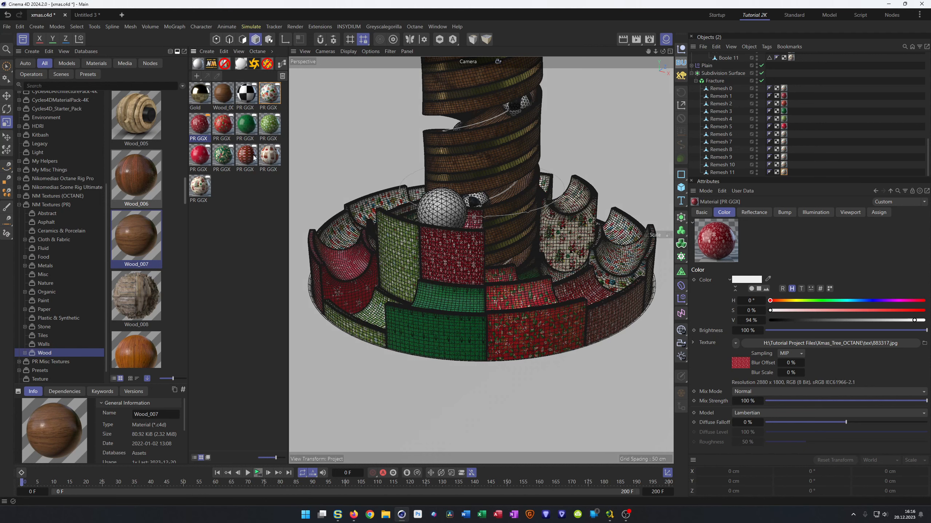
{"action": "left_click_drag", "start_coordinate": [258, 182], "coordinate": [784, 142]}
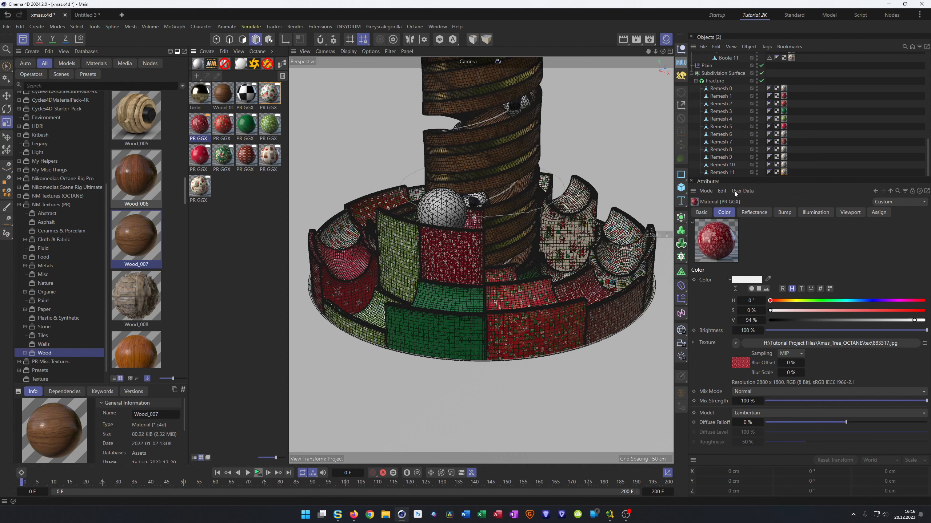
{"action": "left_click_drag", "start_coordinate": [227, 172], "coordinate": [785, 149]}
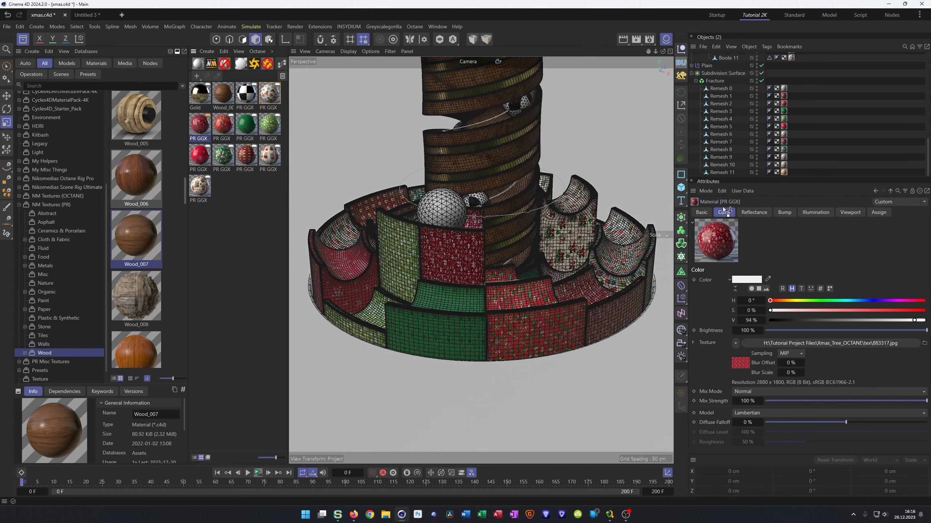
{"action": "left_click_drag", "start_coordinate": [201, 191], "coordinate": [785, 173]}
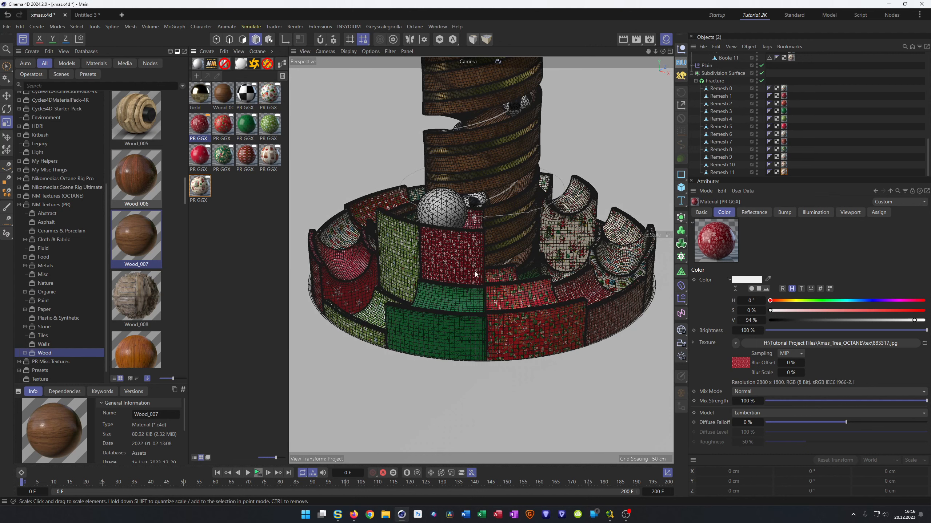
{"action": "key", "text": "ctrl+s"}
Step: Switch to the browser to check the finished Xmas tree preview video, and return to Cinema 4D
{"action": "mouse_move", "coordinate": [355, 521]}
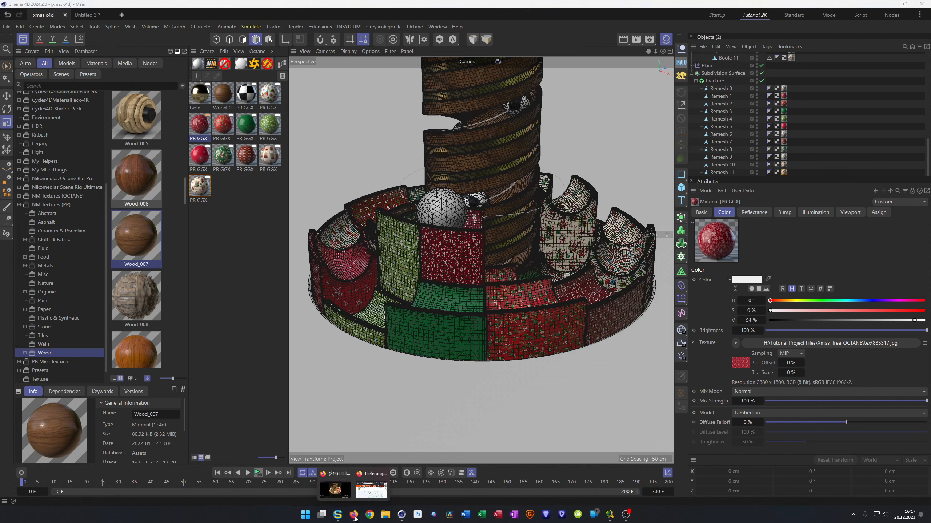
{"action": "left_click", "coordinate": [339, 490]}
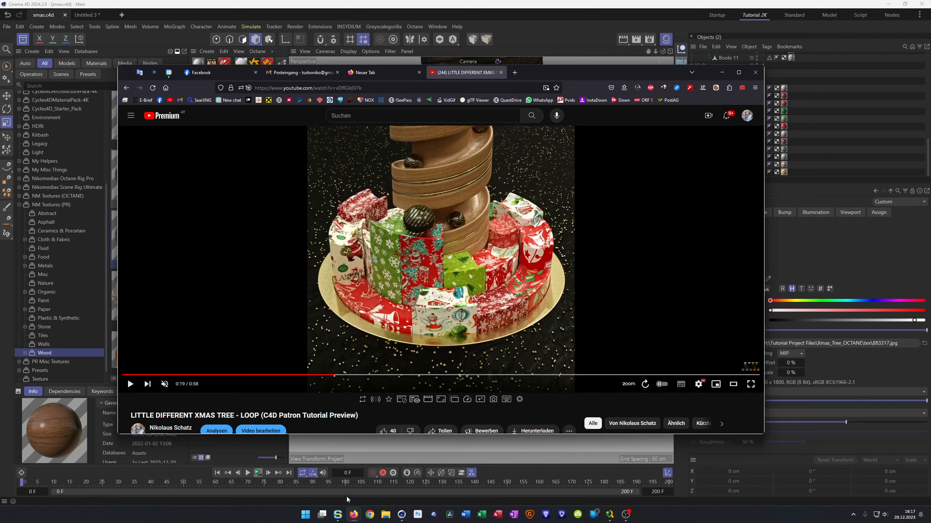
{"action": "left_click", "coordinate": [402, 515]}
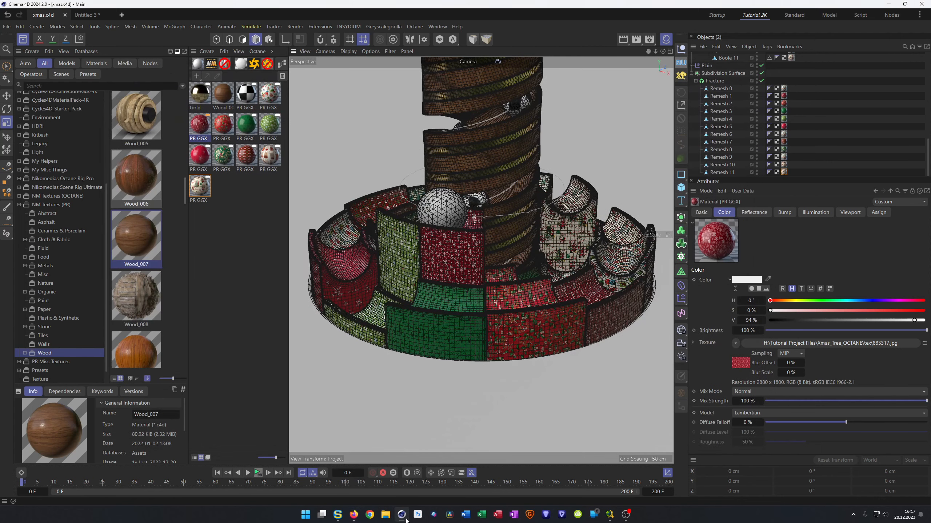
Step: Examine the Metals, Wood, Tiles and Plastic & Synthetic categories of NM Textures (PR) for a suitable material
{"action": "left_click", "coordinate": [224, 194]}
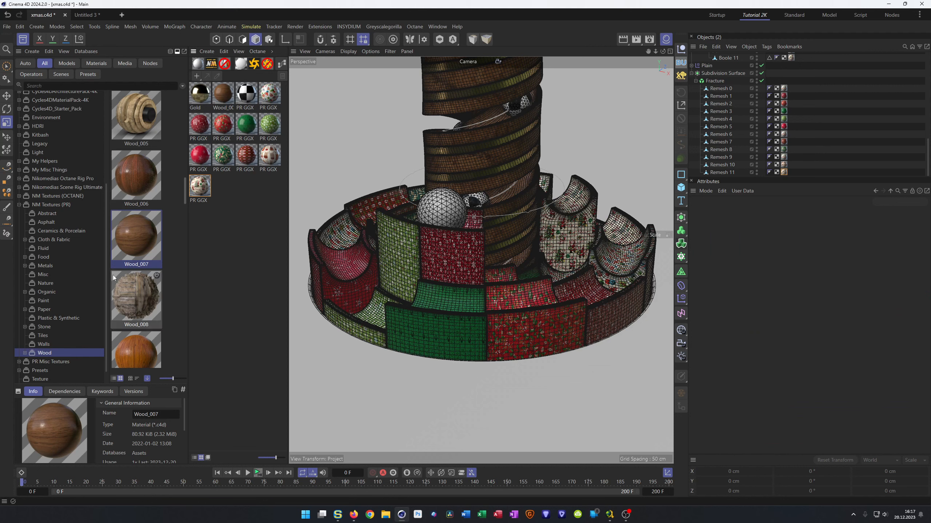
{"action": "scroll", "coordinate": [79, 288], "scroll_direction": "down", "scroll_amount": 2}
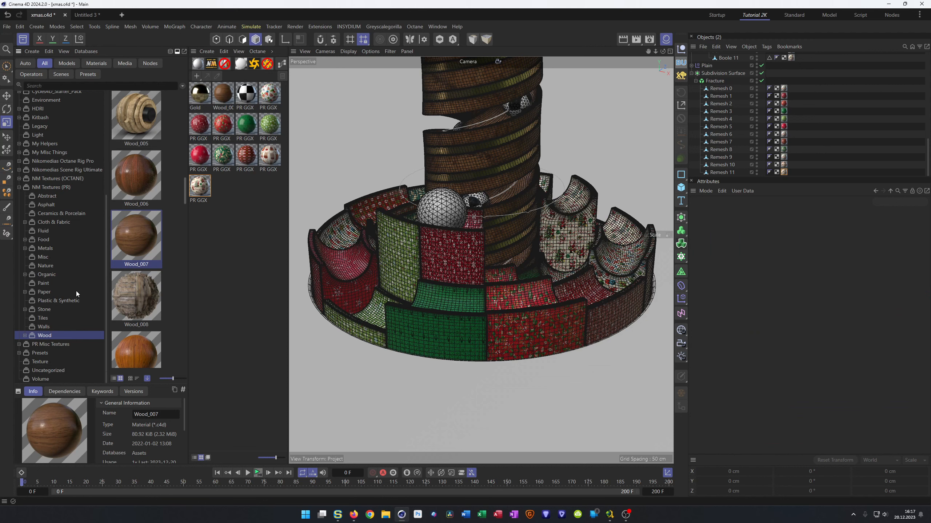
{"action": "left_click", "coordinate": [42, 248]}
{"action": "scroll", "coordinate": [144, 229], "scroll_direction": "down", "scroll_amount": 5}
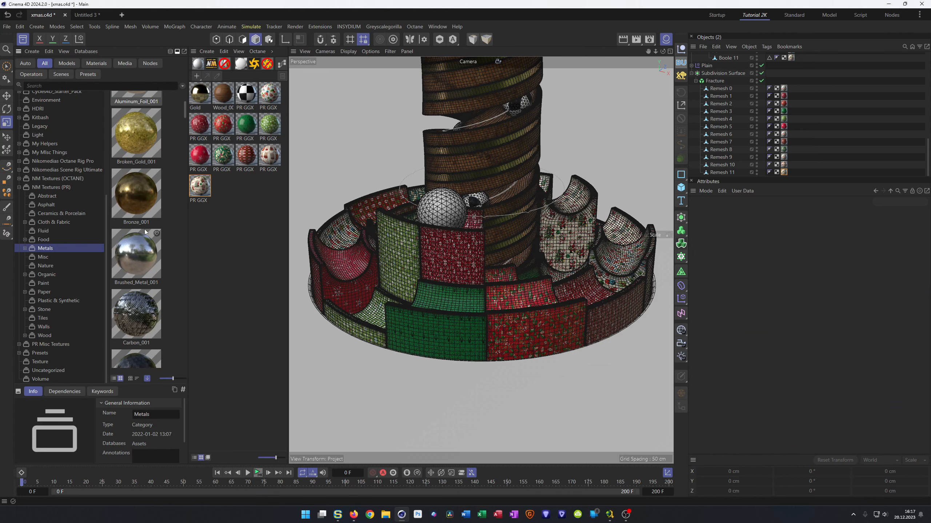
{"action": "scroll", "coordinate": [144, 228], "scroll_direction": "down", "scroll_amount": 10}
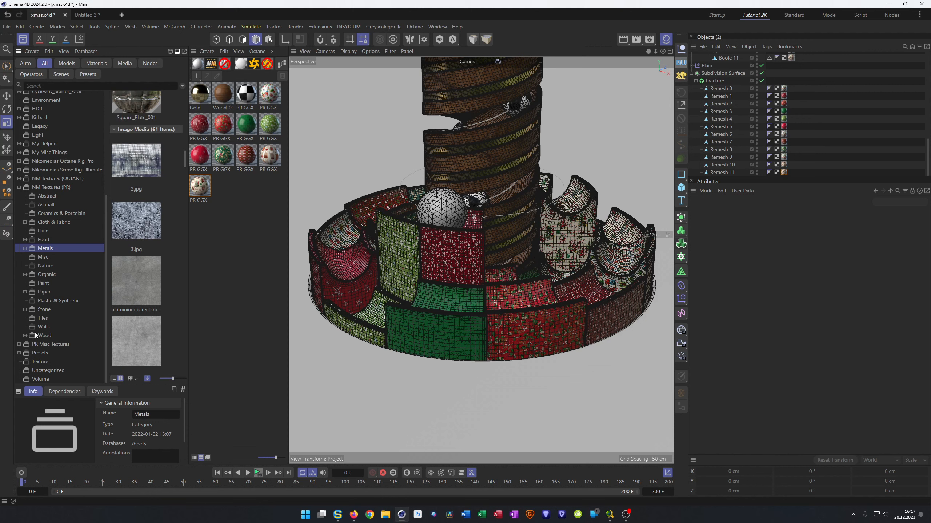
{"action": "left_click", "coordinate": [25, 336]}
{"action": "left_click", "coordinate": [44, 336]}
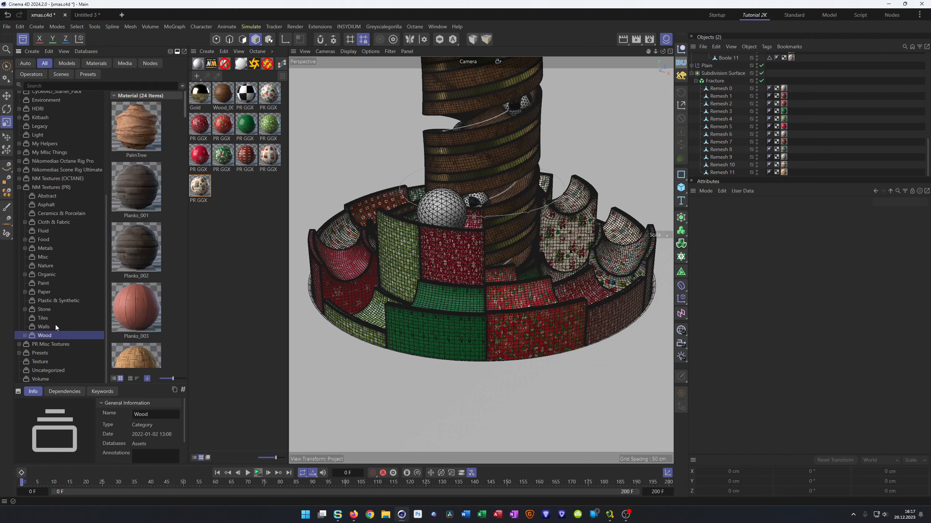
{"action": "scroll", "coordinate": [134, 264], "scroll_direction": "down", "scroll_amount": 5}
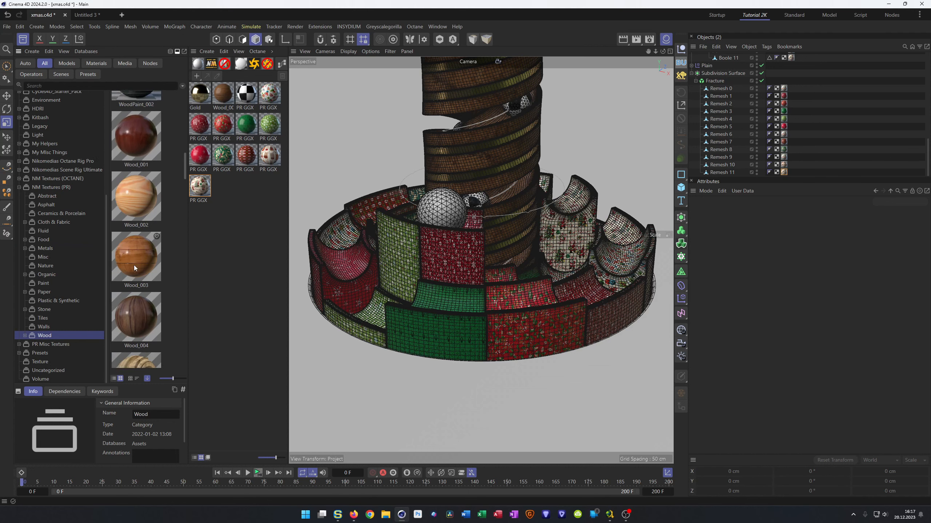
{"action": "left_click", "coordinate": [47, 318]}
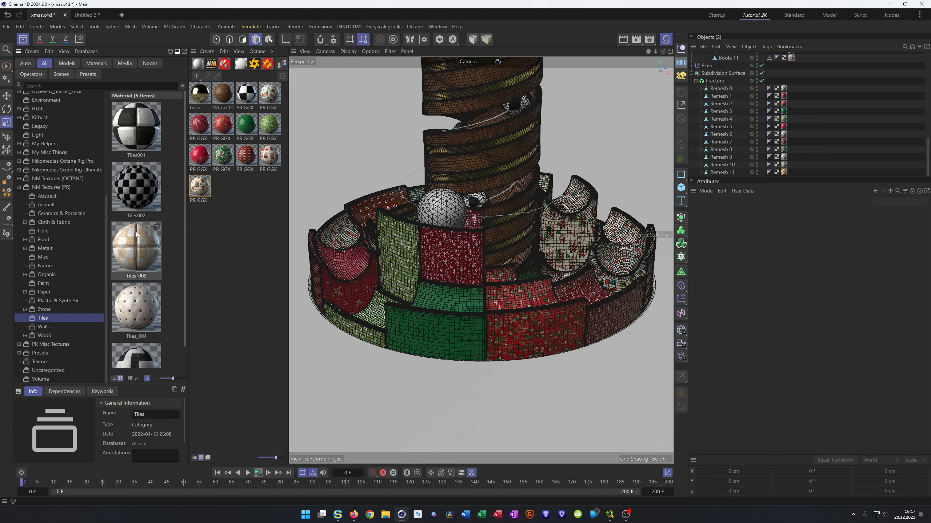
{"action": "scroll", "coordinate": [141, 292], "scroll_direction": "down", "scroll_amount": 1}
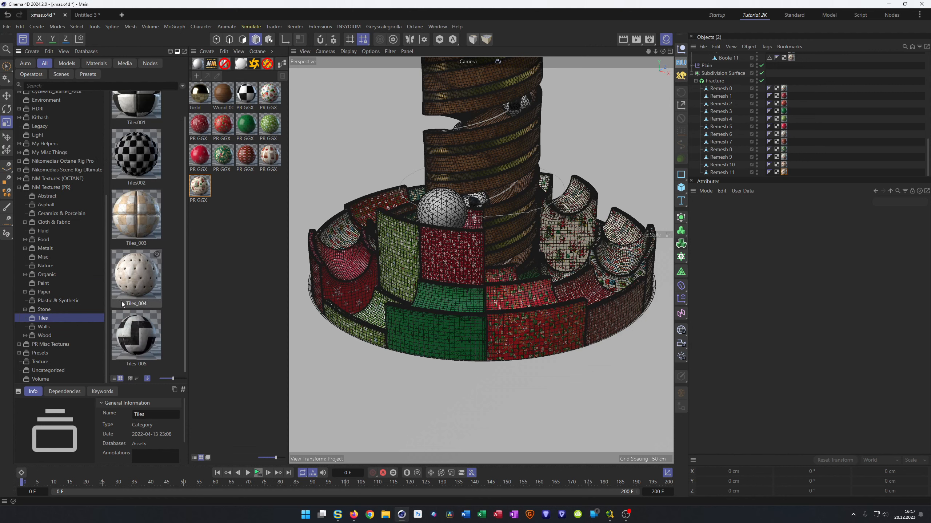
{"action": "left_click", "coordinate": [46, 300]}
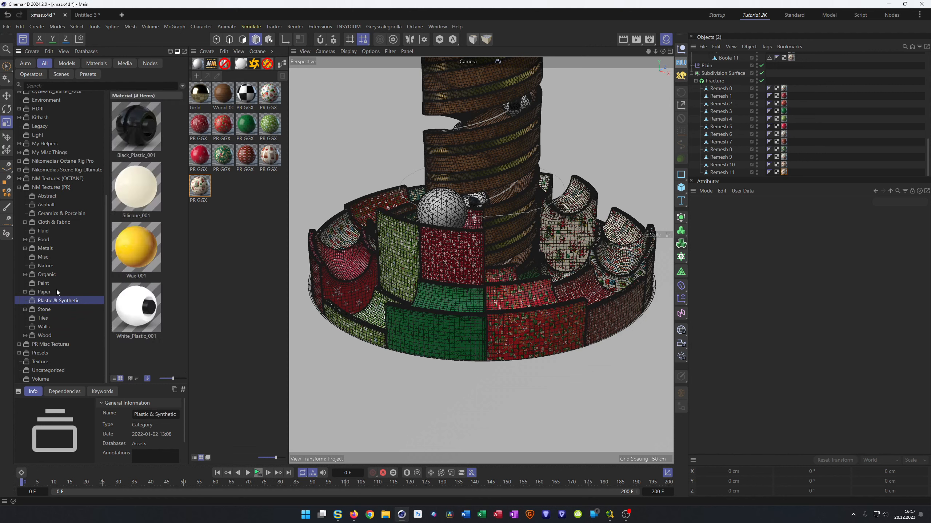
Step: Add the Tape_01 material from the Misc category of NM Textures (PR) to the scene's materials
{"action": "left_click", "coordinate": [46, 257]}
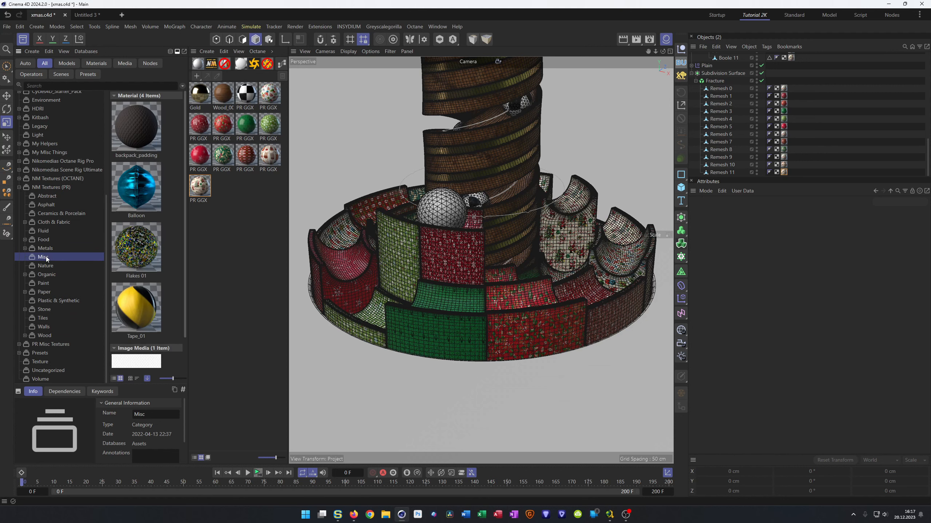
{"action": "scroll", "coordinate": [138, 248], "scroll_direction": "down", "scroll_amount": 1}
{"action": "left_click", "coordinate": [138, 249]}
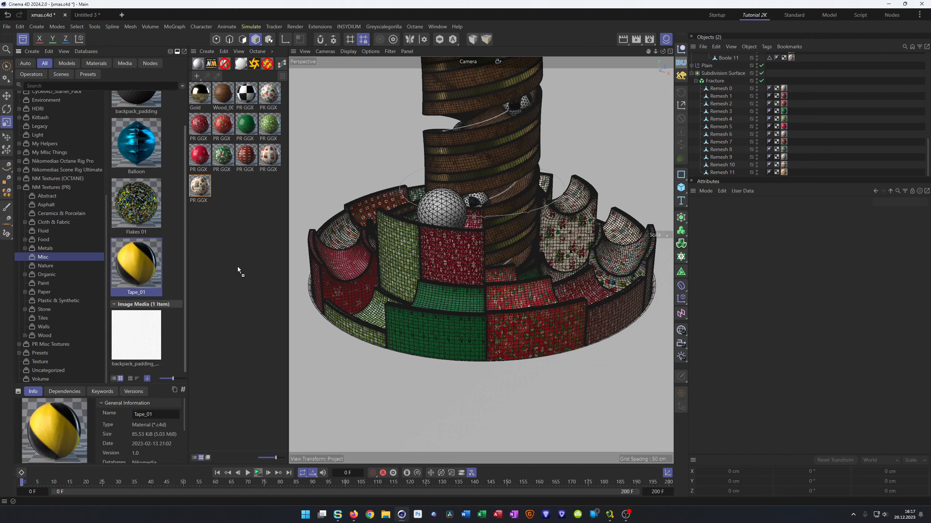
{"action": "left_click_drag", "start_coordinate": [238, 268], "coordinate": [238, 269]}
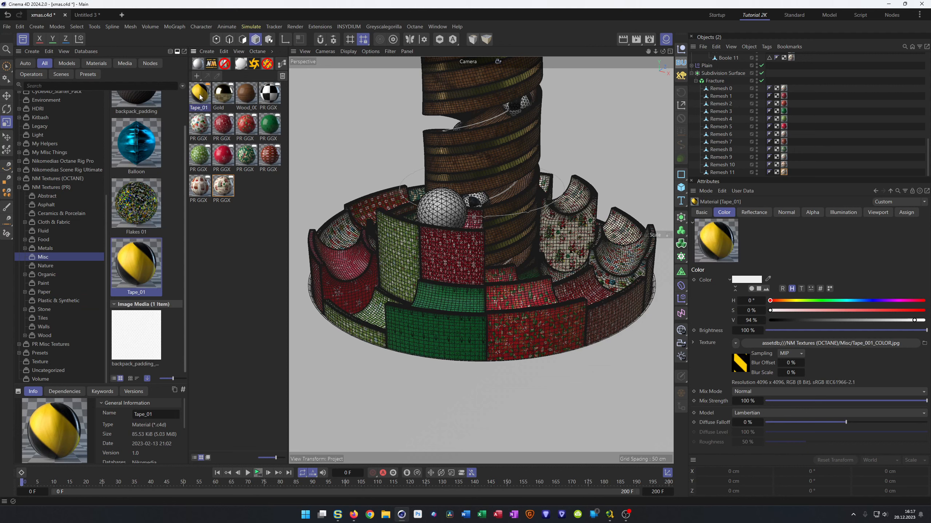
Step: Apply the Tape_01 material to the Sphere object
{"action": "scroll", "coordinate": [689, 76], "scroll_direction": "up", "scroll_amount": 3}
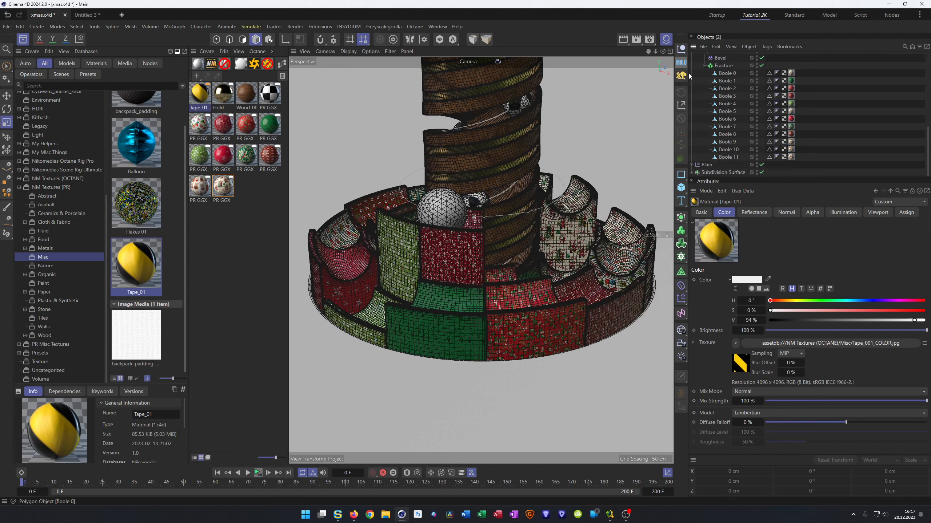
{"action": "scroll", "coordinate": [711, 106], "scroll_direction": "up", "scroll_amount": 2}
{"action": "left_click", "coordinate": [696, 89]}
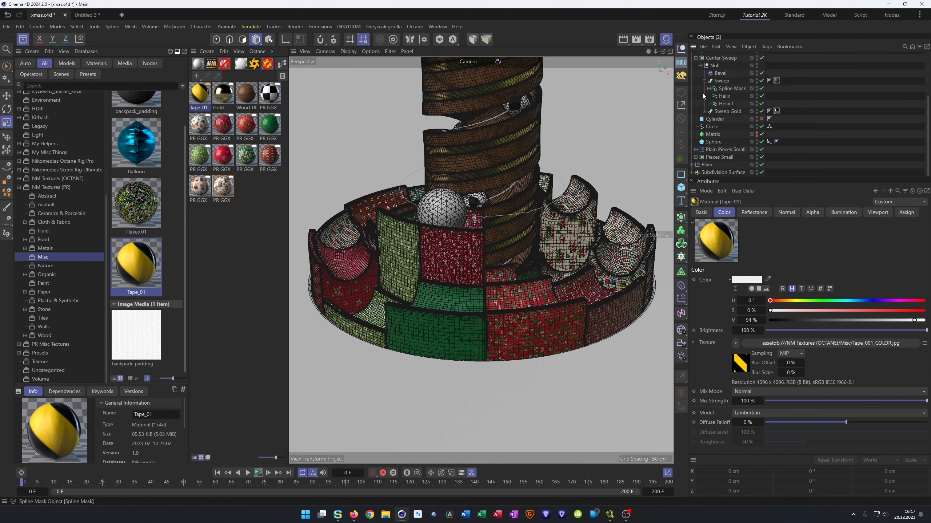
{"action": "left_click", "coordinate": [713, 142]}
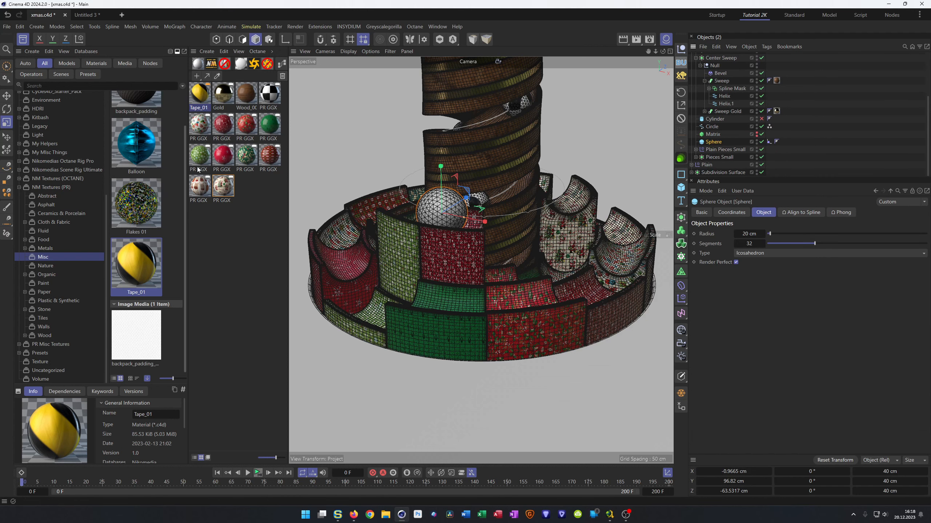
{"action": "left_click_drag", "start_coordinate": [201, 99], "coordinate": [716, 141]}
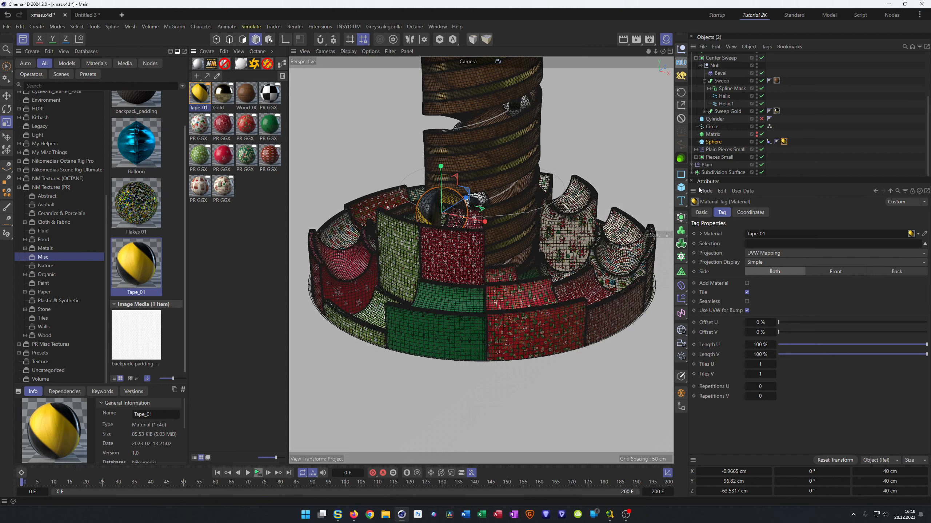
Step: Remove the Tape_01 material tag from the Sphere while keeping the Sphere itself
{"action": "left_click", "coordinate": [714, 142]}
{"action": "key", "text": "Delete"}
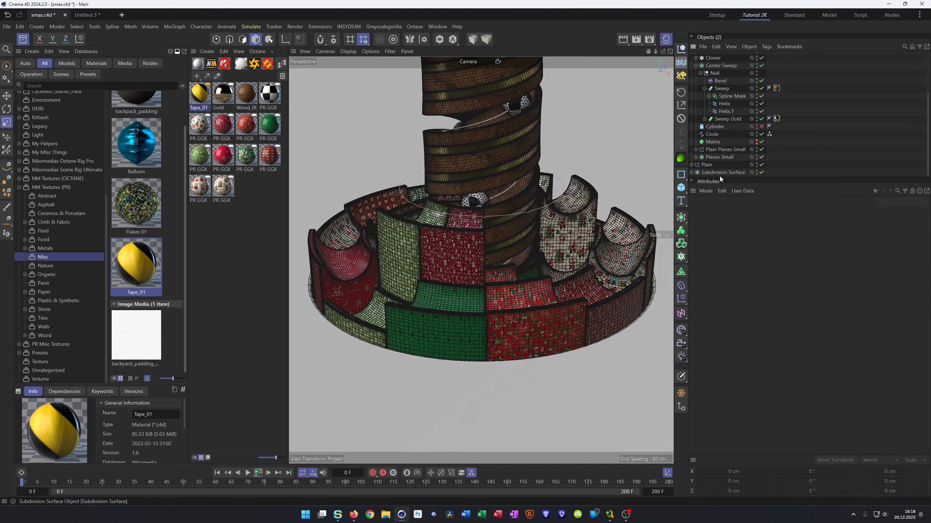
{"action": "key", "text": "ctrl+z"}
{"action": "left_click", "coordinate": [784, 149]}
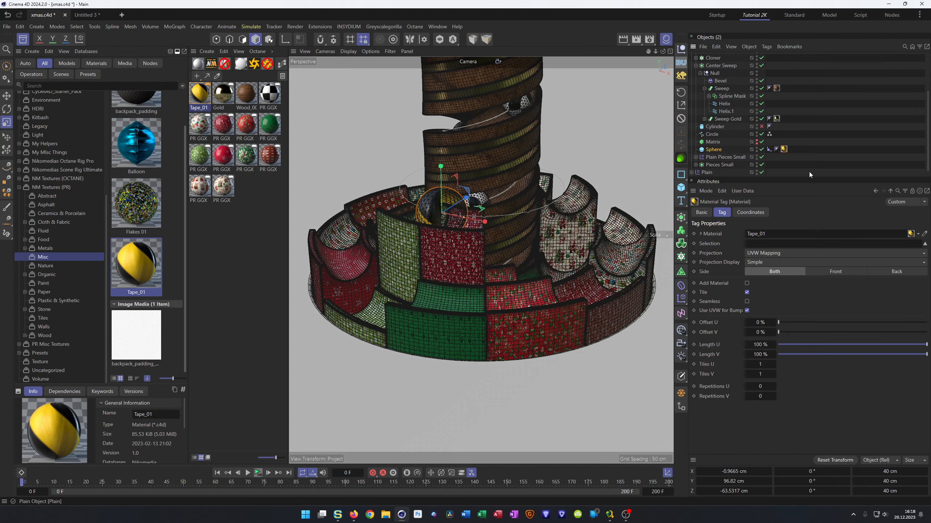
{"action": "key", "text": "Delete"}
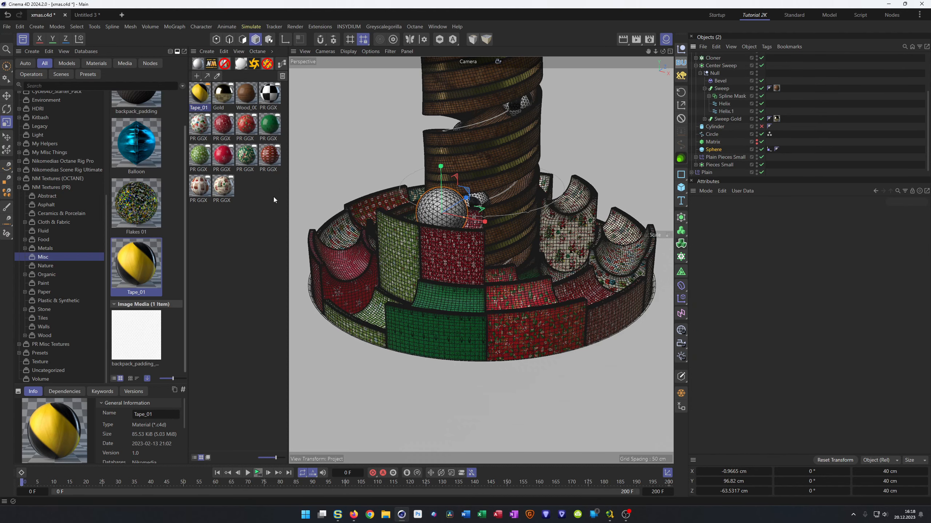
Step: Create a new PR GGX material and load the Tiles surface shader as its Color channel texture
{"action": "left_click", "coordinate": [198, 63]}
{"action": "double_click", "coordinate": [200, 94]}
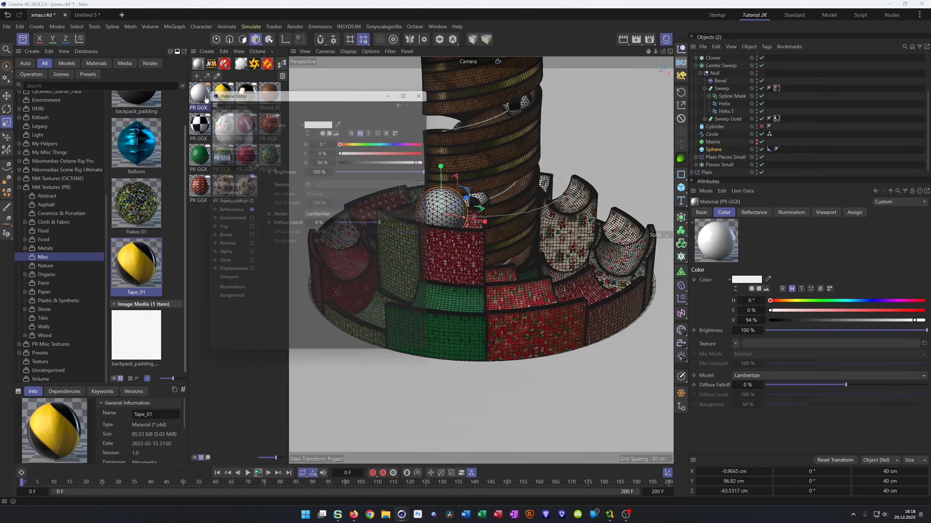
{"action": "left_click_drag", "start_coordinate": [255, 90], "coordinate": [351, 162]}
{"action": "key", "text": "ctrl+s"}
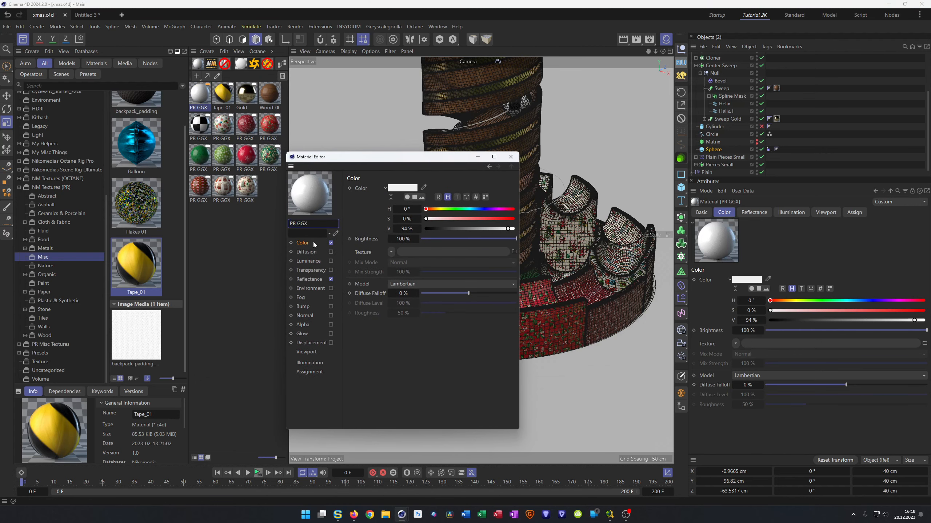
{"action": "left_click", "coordinate": [390, 252]}
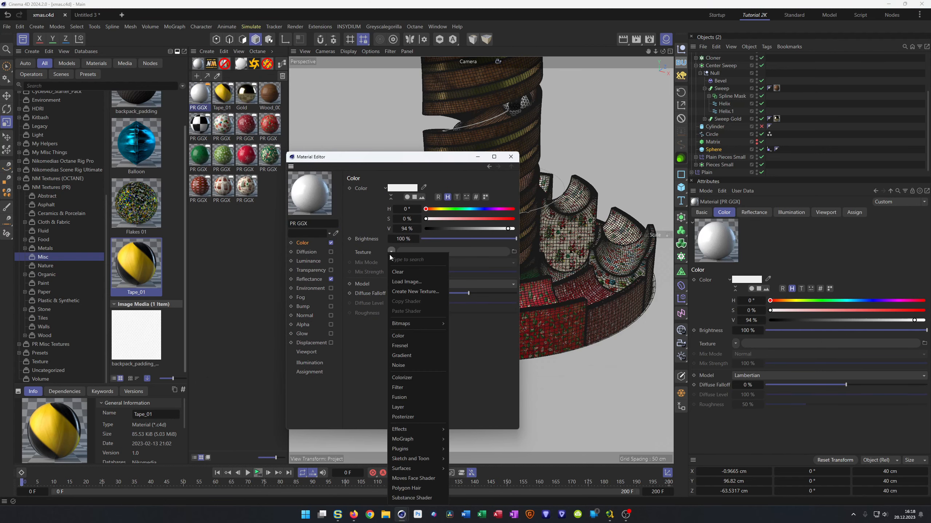
{"action": "mouse_move", "coordinate": [432, 430]}
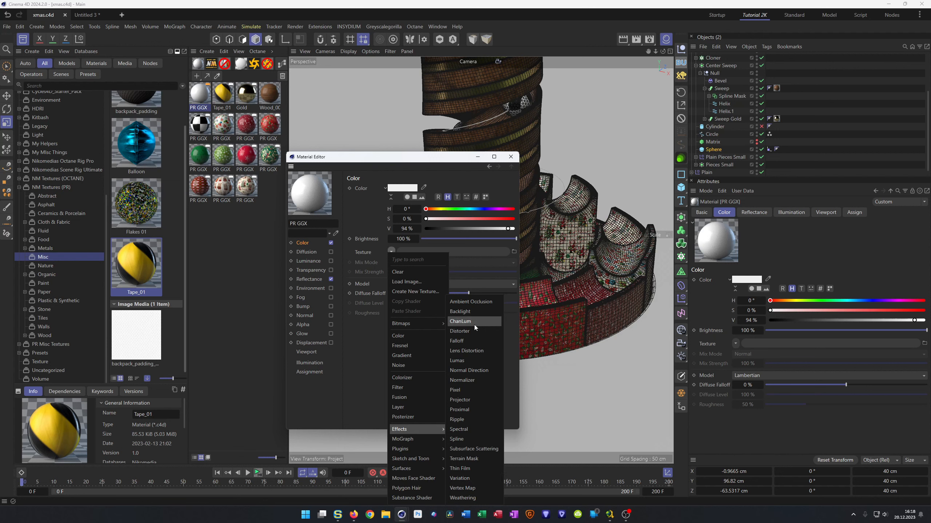
{"action": "mouse_move", "coordinate": [444, 467]}
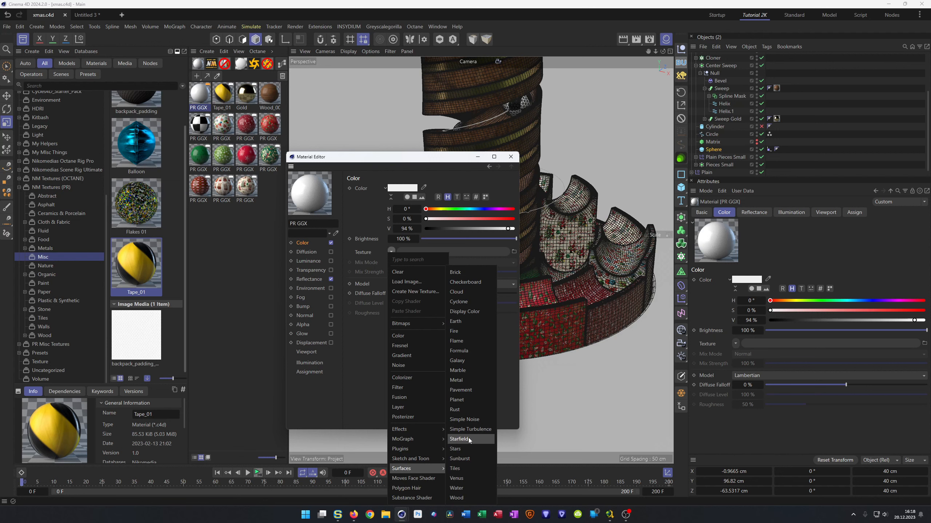
{"action": "left_click", "coordinate": [464, 469]}
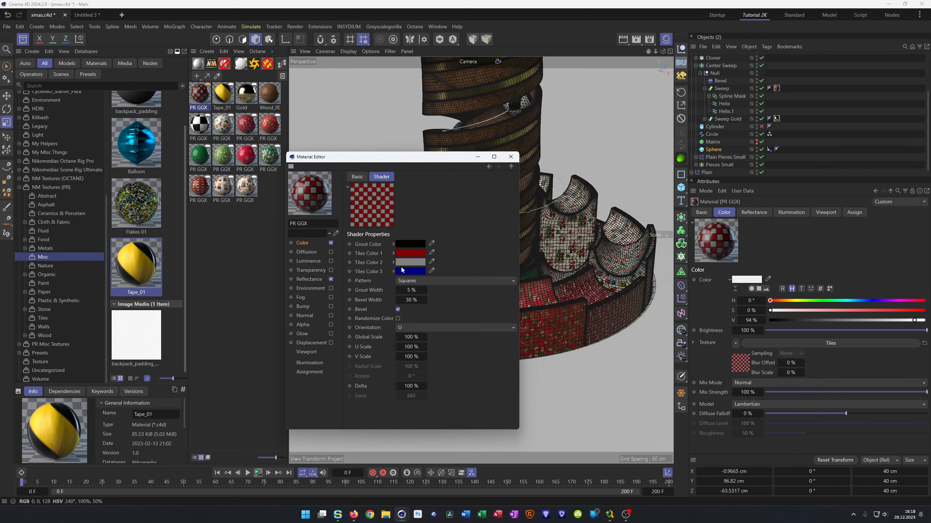
Step: Set the Tiles shader's pattern to Lines 1 and apply the striped material to the Sphere
{"action": "left_click", "coordinate": [410, 281]}
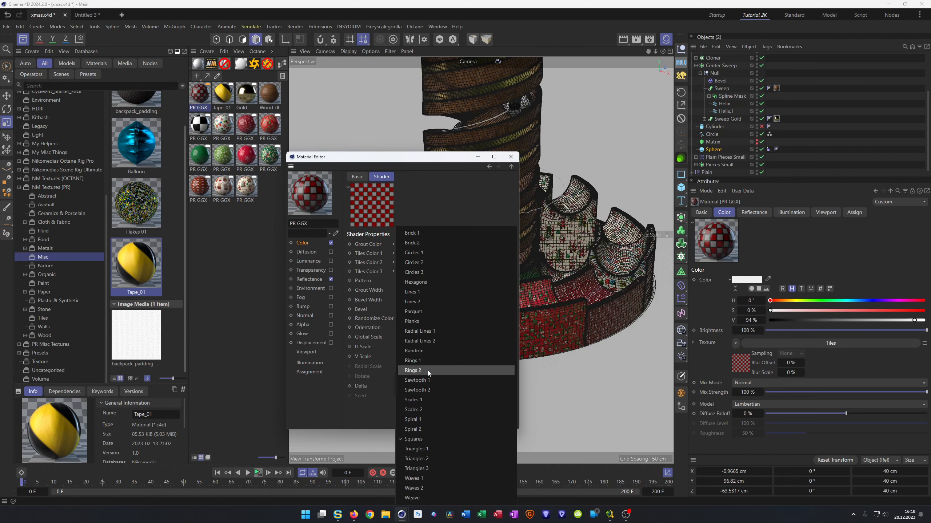
{"action": "left_click", "coordinate": [428, 294]}
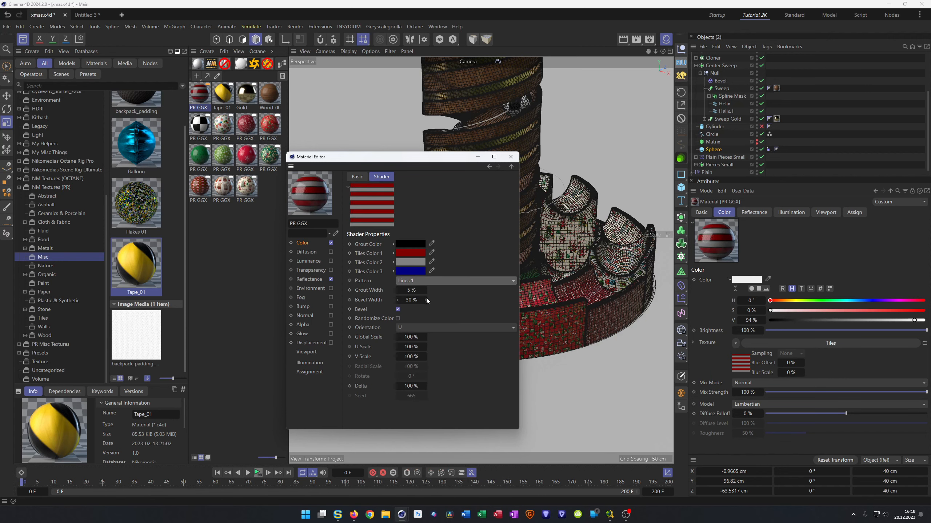
{"action": "left_click_drag", "start_coordinate": [396, 161], "coordinate": [258, 209]}
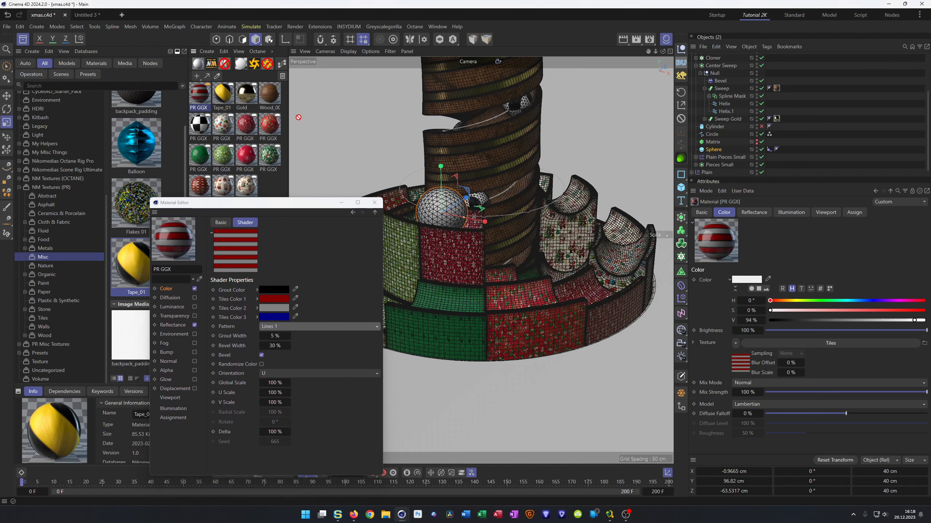
{"action": "scroll", "coordinate": [725, 153], "scroll_direction": "down", "scroll_amount": 1}
{"action": "left_click_drag", "start_coordinate": [725, 153], "coordinate": [719, 146]}
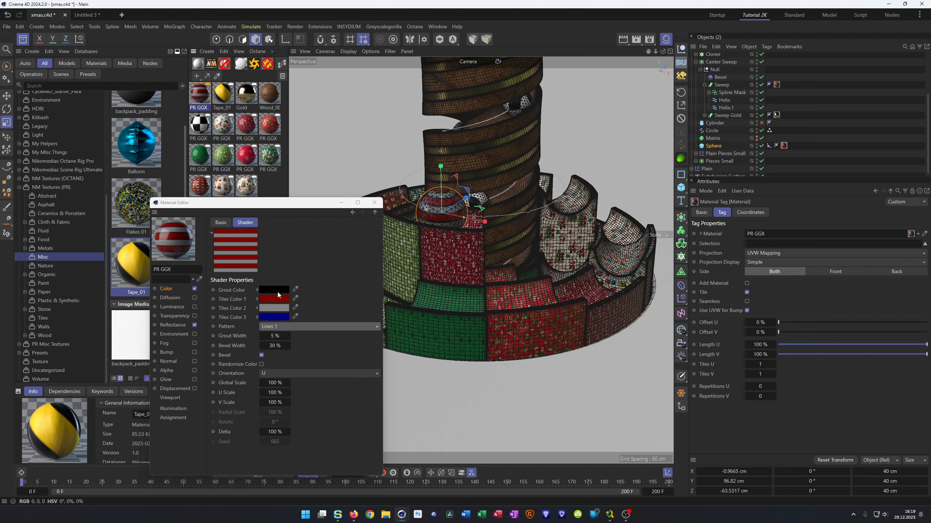
Step: Make Tiles Color 2 black and set Tiles Color 1 to a golden yellow with hue 47°, saturation 100% and value 63%
{"action": "left_click_drag", "start_coordinate": [279, 308], "coordinate": [277, 308]}
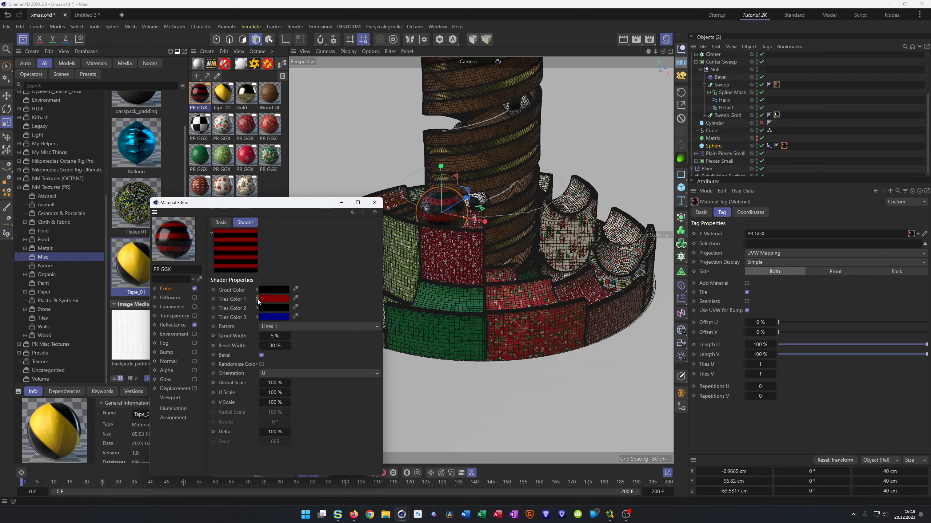
{"action": "left_click", "coordinate": [258, 299]}
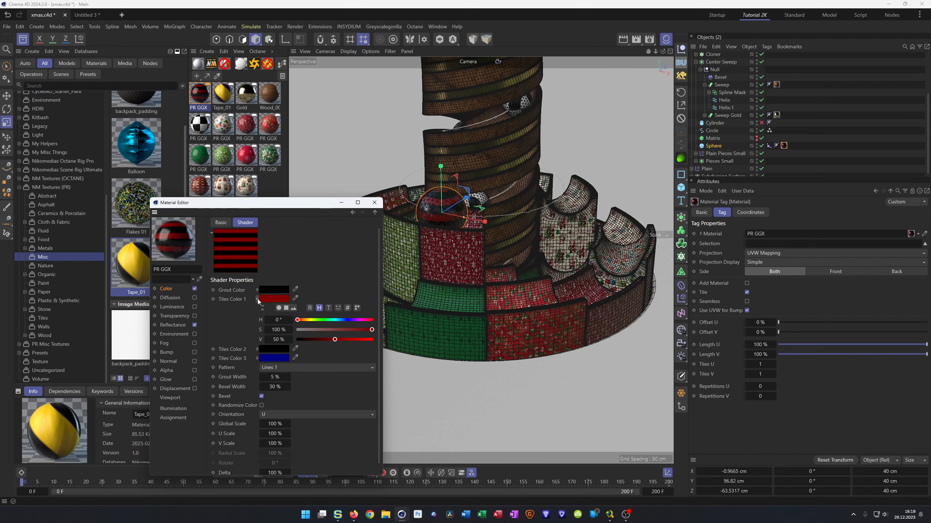
{"action": "left_click", "coordinate": [307, 320]}
{"action": "left_click", "coordinate": [371, 335]}
{"action": "left_click", "coordinate": [343, 339]}
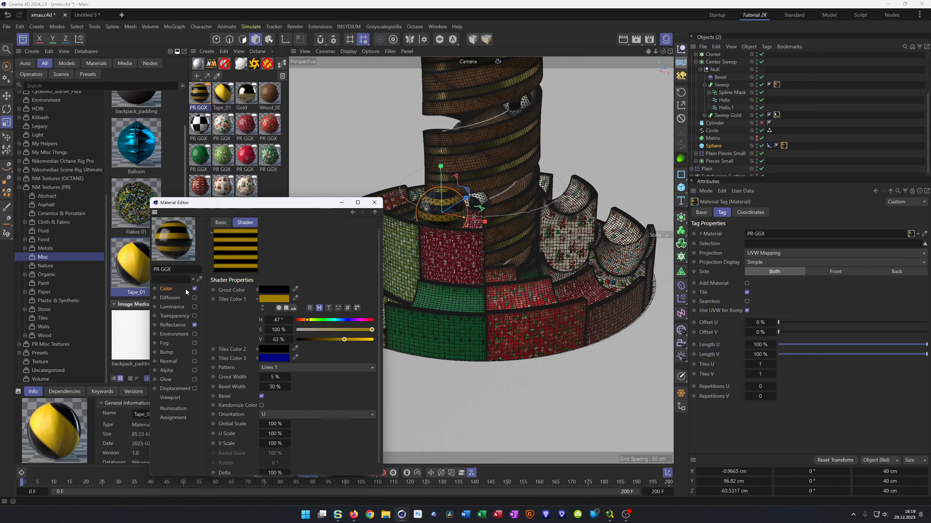
Step: Copy the Tiles texture from the striped material's Color channel
{"action": "left_click", "coordinate": [171, 289]}
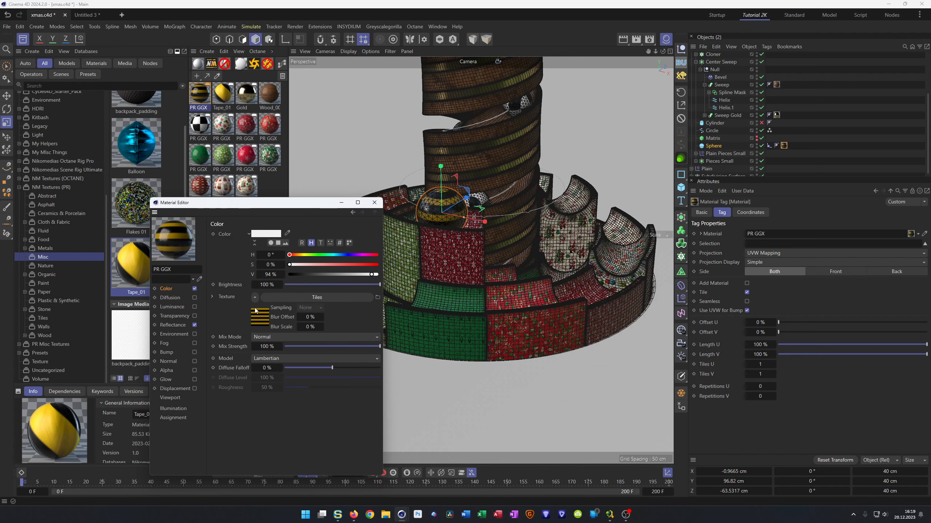
{"action": "right_click", "coordinate": [229, 296]}
{"action": "left_click", "coordinate": [225, 296]}
{"action": "right_click", "coordinate": [225, 297]}
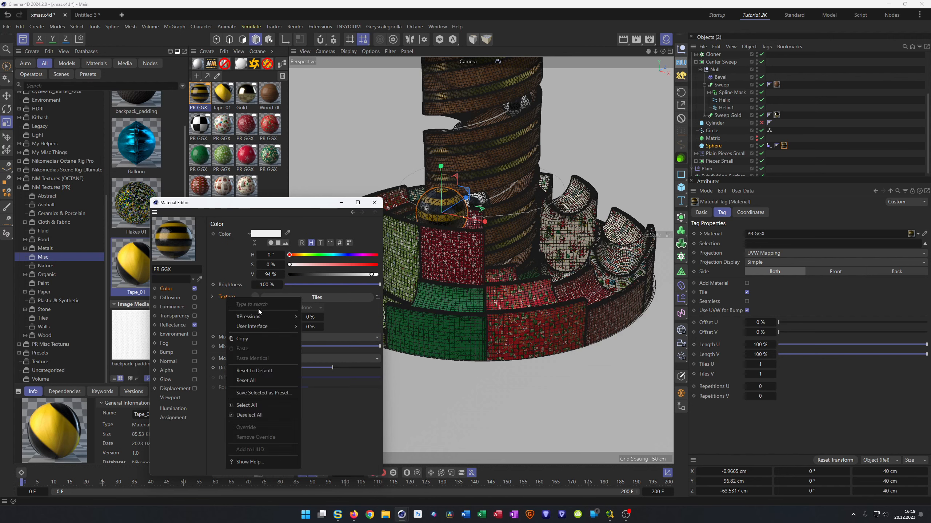
{"action": "left_click", "coordinate": [254, 340]}
Step: Set the Layer Fresnel of the material's Default Reflection to Conductor
{"action": "left_click", "coordinate": [174, 326]}
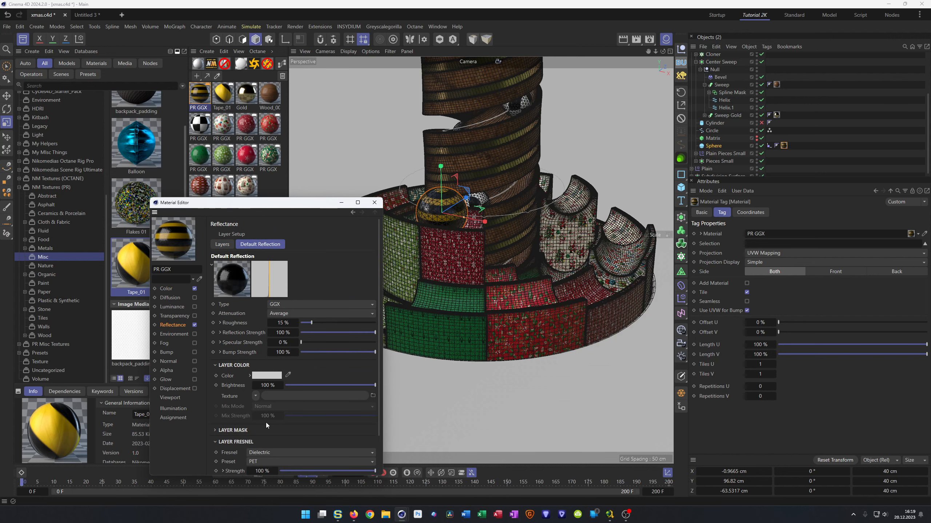
{"action": "left_click", "coordinate": [270, 461]}
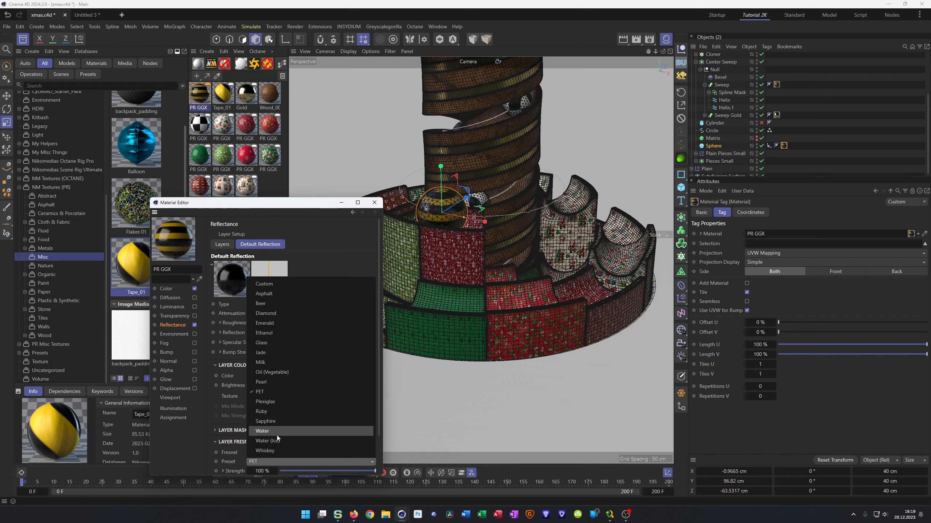
{"action": "left_click", "coordinate": [244, 447]}
{"action": "left_click", "coordinate": [270, 453]}
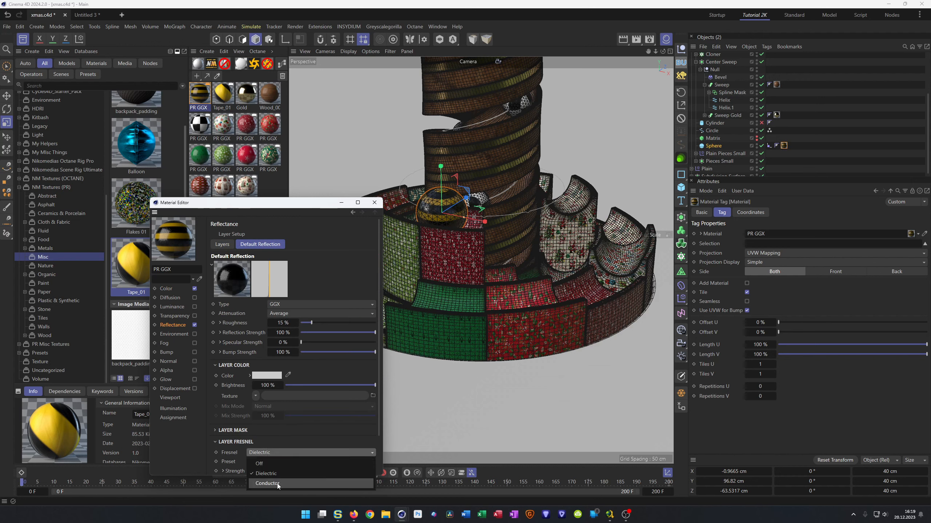
{"action": "left_click", "coordinate": [277, 484]}
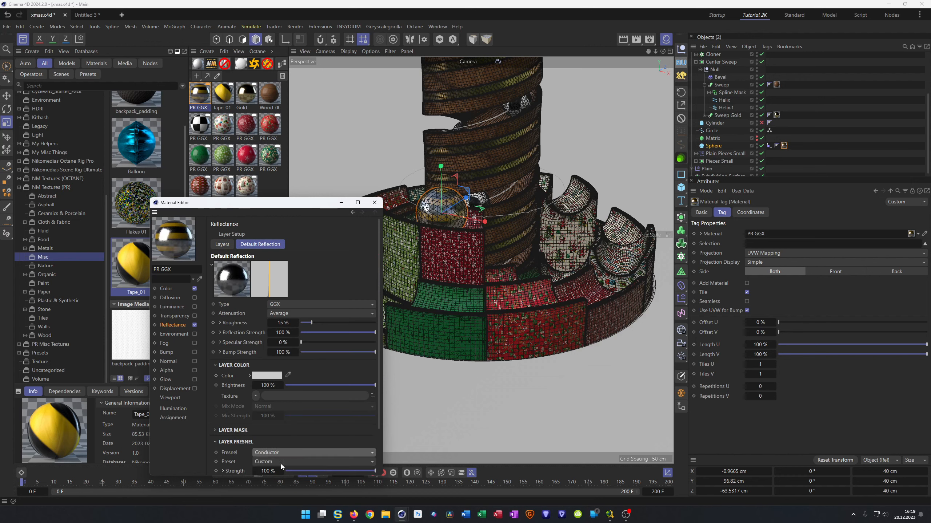
Step: Paste the copied Tiles shader as the Layer Color texture of the Default Reflection and check the layer's mask and Fresnel settings
{"action": "right_click", "coordinate": [230, 397]}
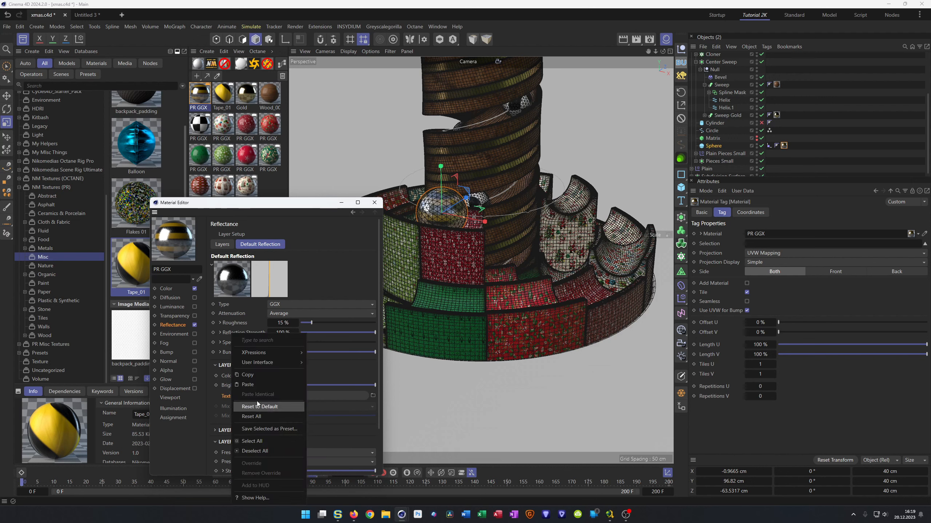
{"action": "left_click", "coordinate": [256, 385]}
{"action": "left_click_drag", "start_coordinate": [244, 206], "coordinate": [207, 189]}
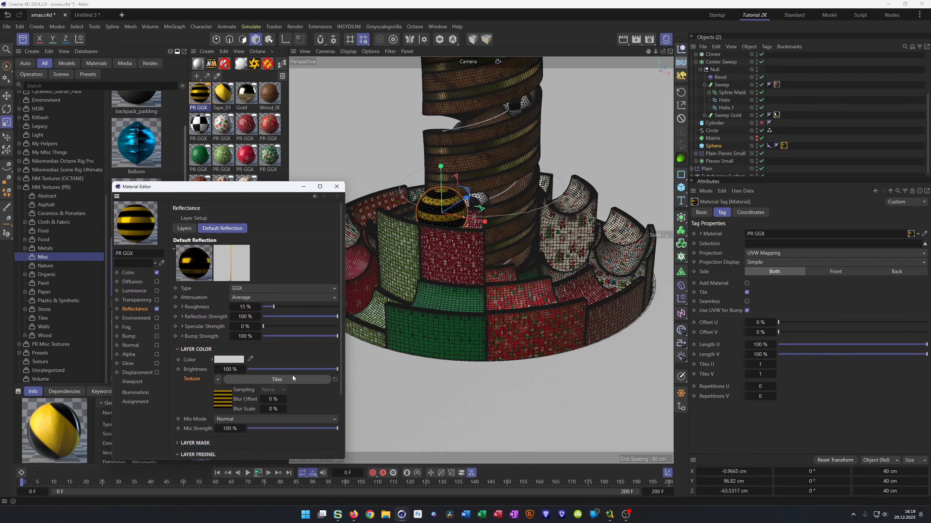
{"action": "left_click_drag", "start_coordinate": [340, 335], "coordinate": [349, 410]}
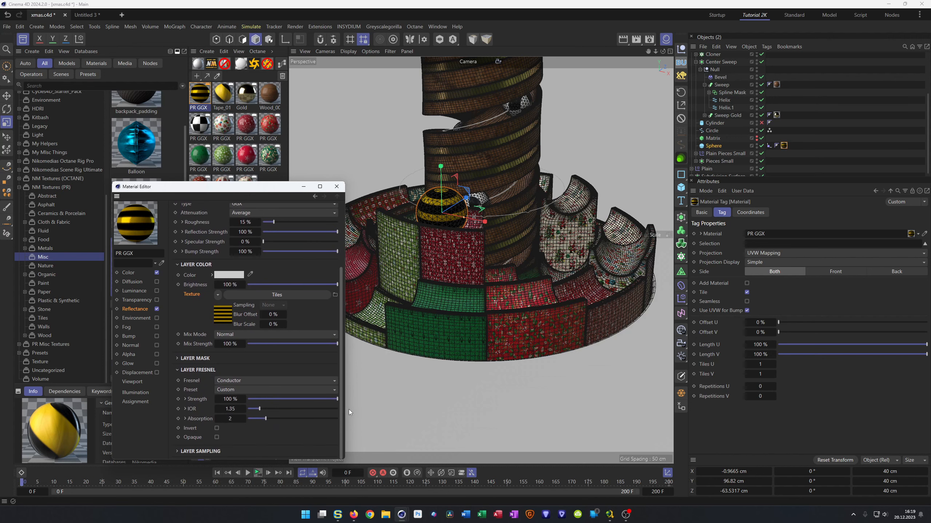
{"action": "left_click", "coordinate": [178, 359]}
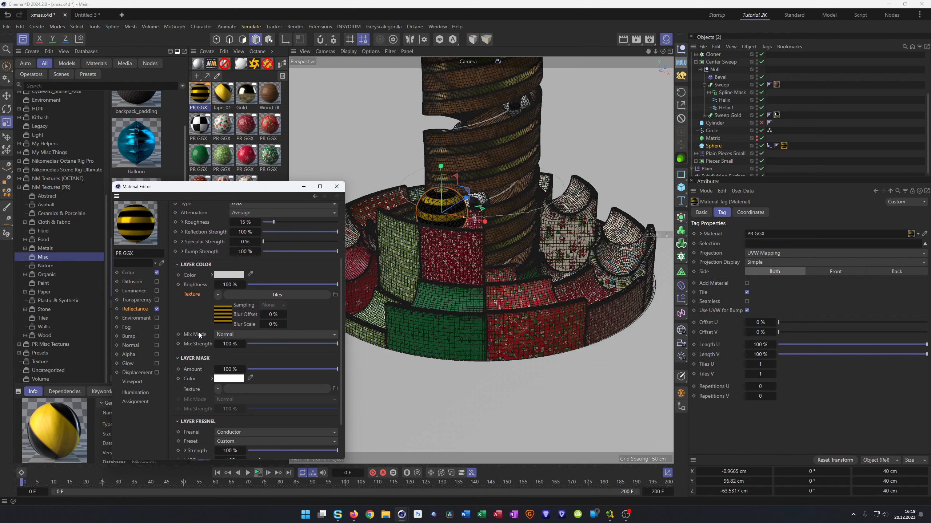
{"action": "scroll", "coordinate": [220, 245], "scroll_direction": "up", "scroll_amount": 5}
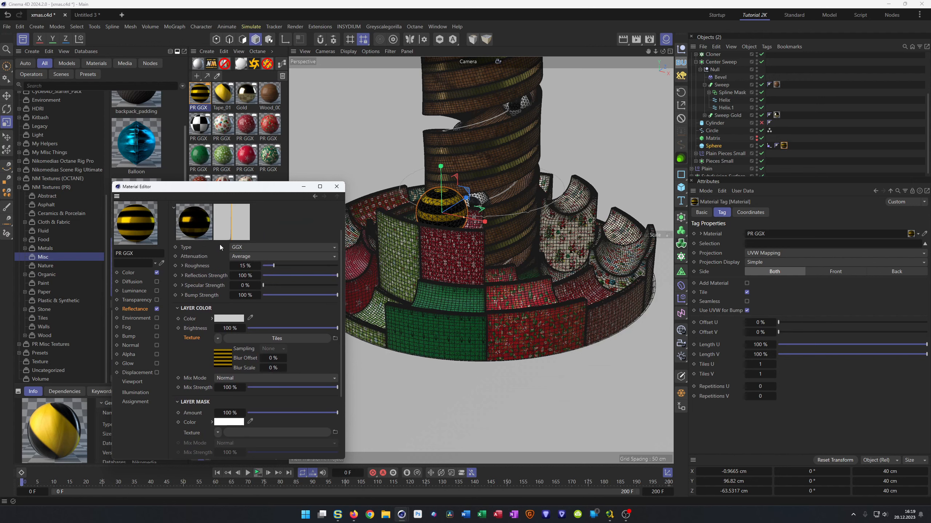
{"action": "scroll", "coordinate": [195, 337], "scroll_direction": "down", "scroll_amount": 5}
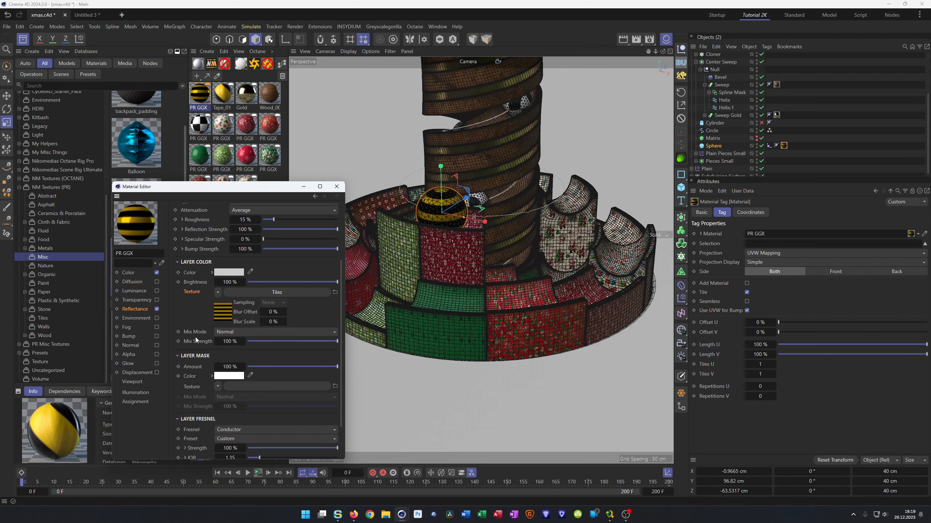
Step: Set the Grout Color of the reflection's Tiles shader to a dark grey of about 27% value
{"action": "left_click", "coordinate": [222, 316]}
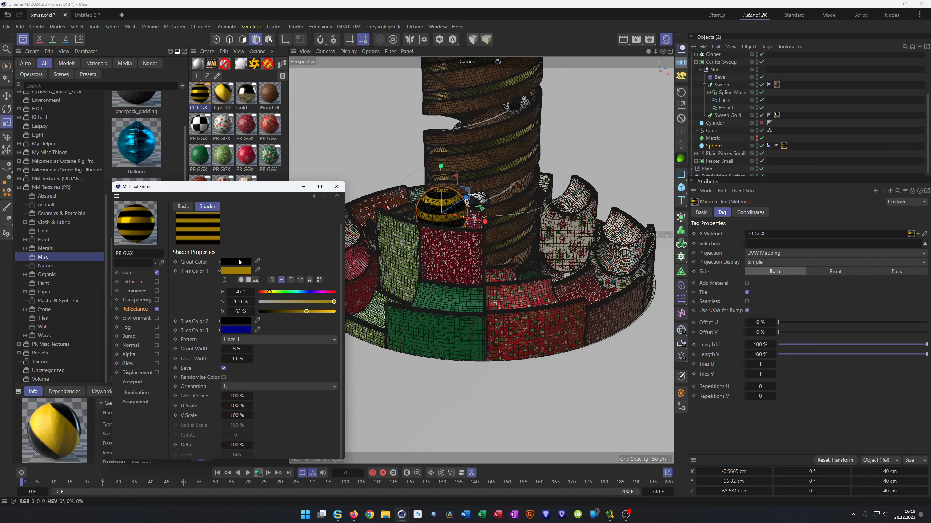
{"action": "left_click", "coordinate": [238, 262]}
{"action": "left_click_drag", "start_coordinate": [177, 329], "coordinate": [165, 346]}
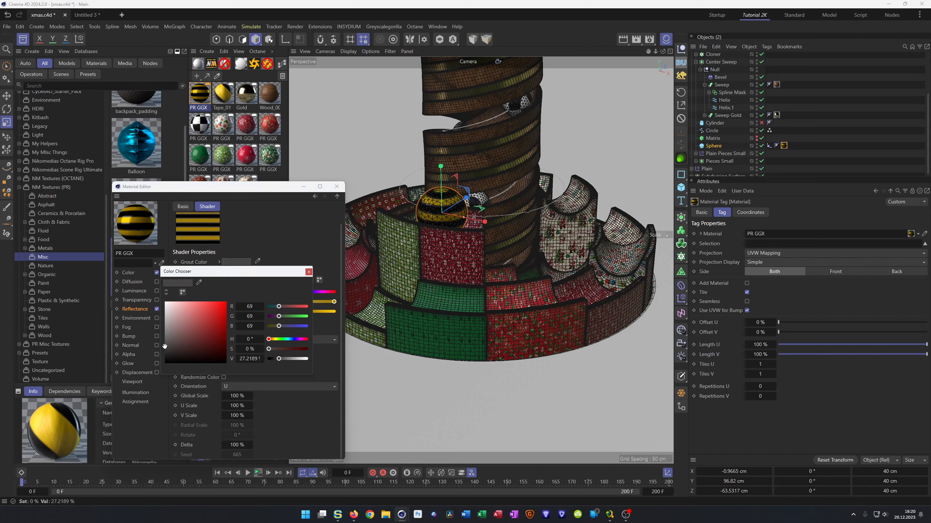
{"action": "left_click", "coordinate": [309, 272]}
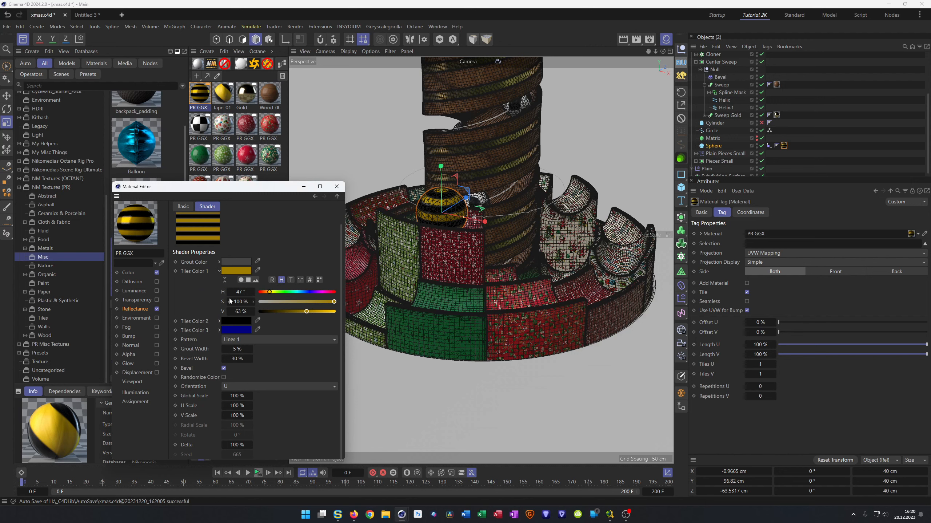
{"action": "left_click", "coordinate": [337, 196]}
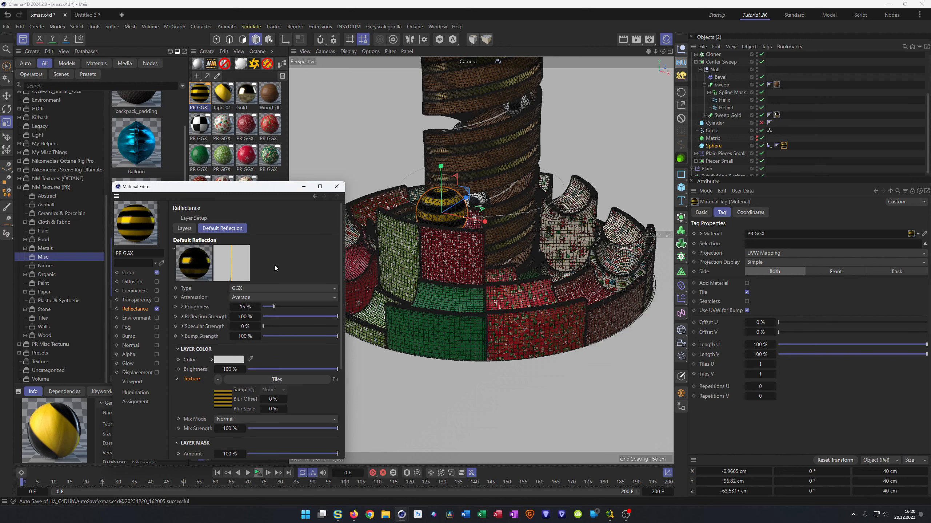
Step: Review the reflection's Tiles shader, close the striped material's editor and save the scene
{"action": "left_click", "coordinate": [223, 404]}
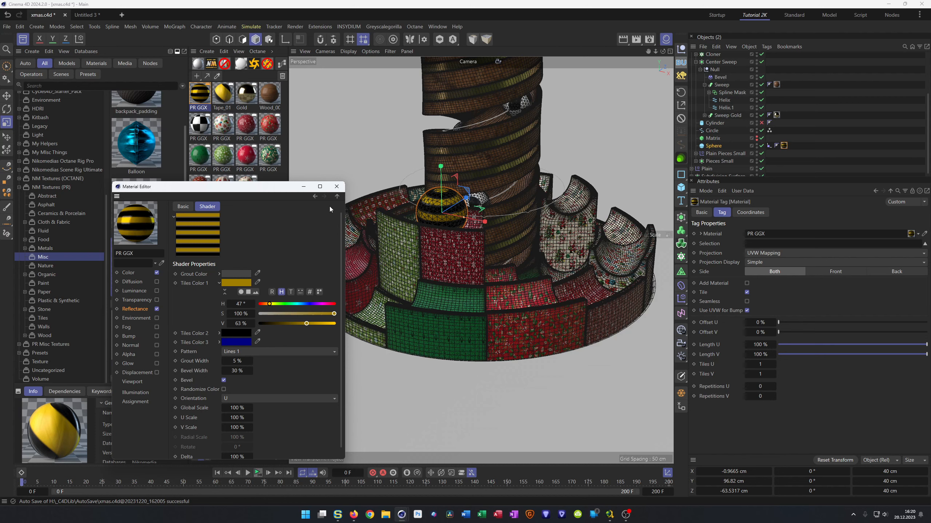
{"action": "left_click", "coordinate": [337, 186]}
{"action": "key", "text": "ctrl+s"}
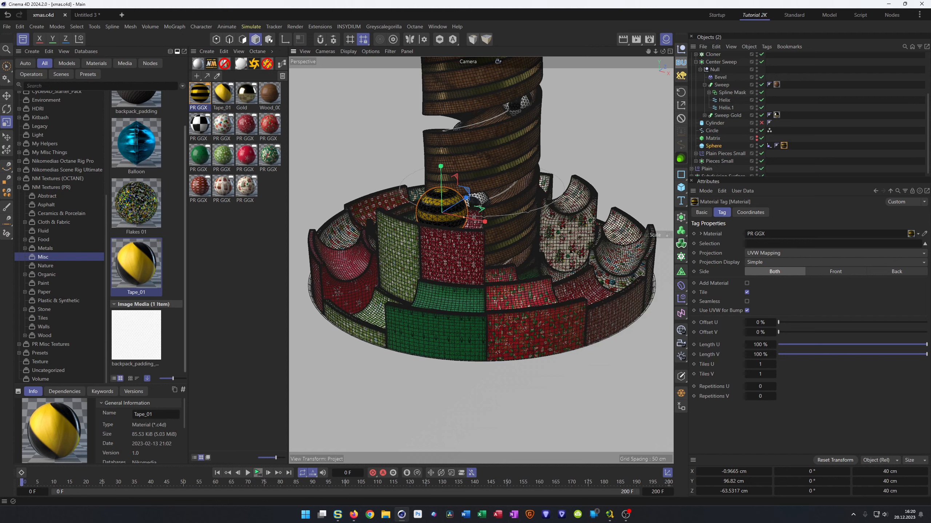
Step: Examine the sphere materials in the reference video in the browser and return to Cinema 4D
{"action": "left_click", "coordinate": [355, 516]}
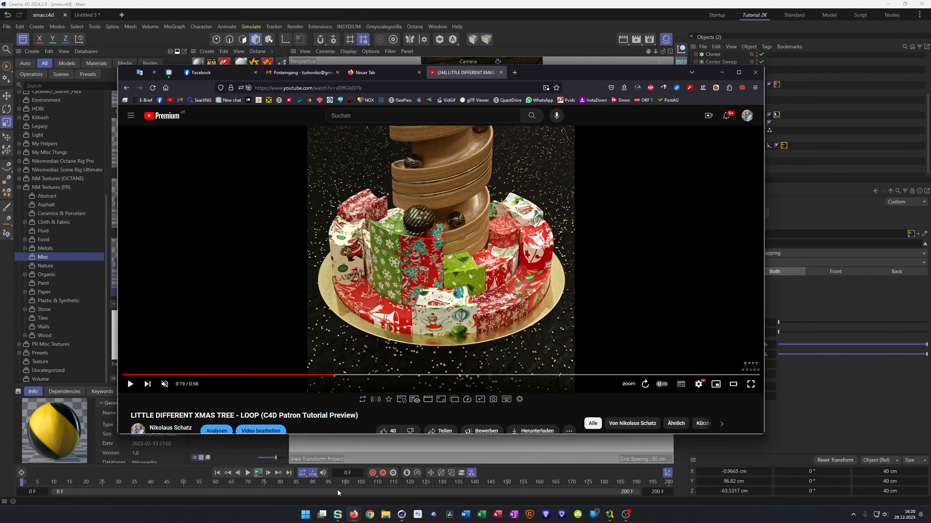
{"action": "left_click", "coordinate": [558, 62]}
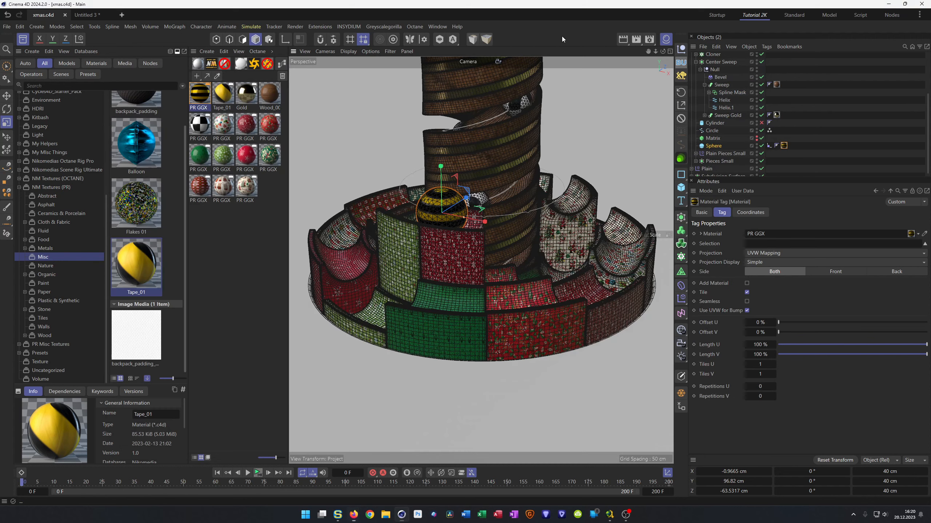
Step: Create a new PR GGX material and set its Color to a near-black with an 8% value
{"action": "left_click", "coordinate": [197, 76]}
{"action": "double_click", "coordinate": [198, 95]}
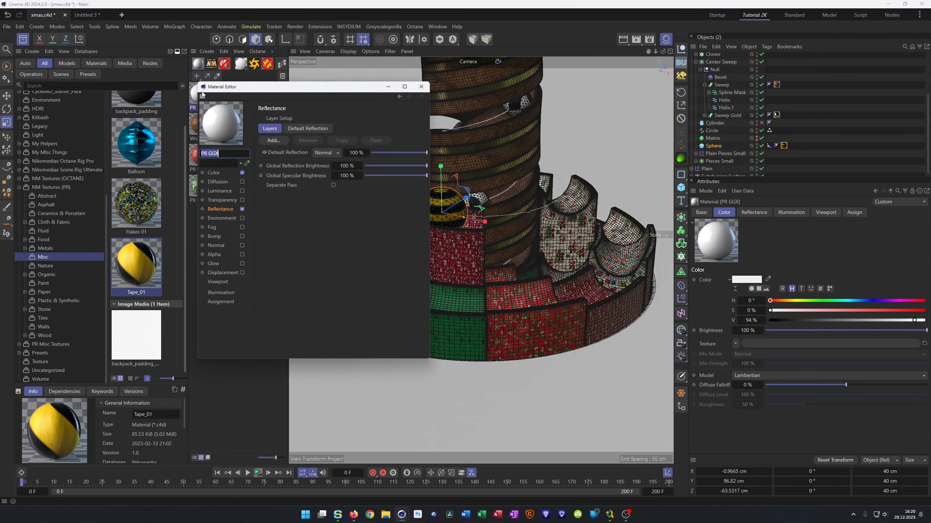
{"action": "left_click_drag", "start_coordinate": [249, 92], "coordinate": [376, 197]}
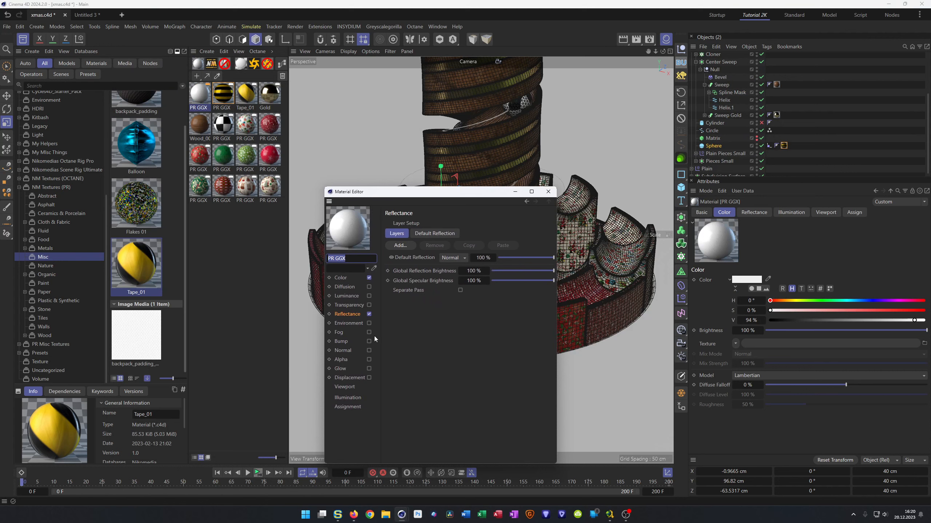
{"action": "left_click", "coordinate": [346, 279]}
{"action": "left_click_drag", "start_coordinate": [469, 268], "coordinate": [471, 268]}
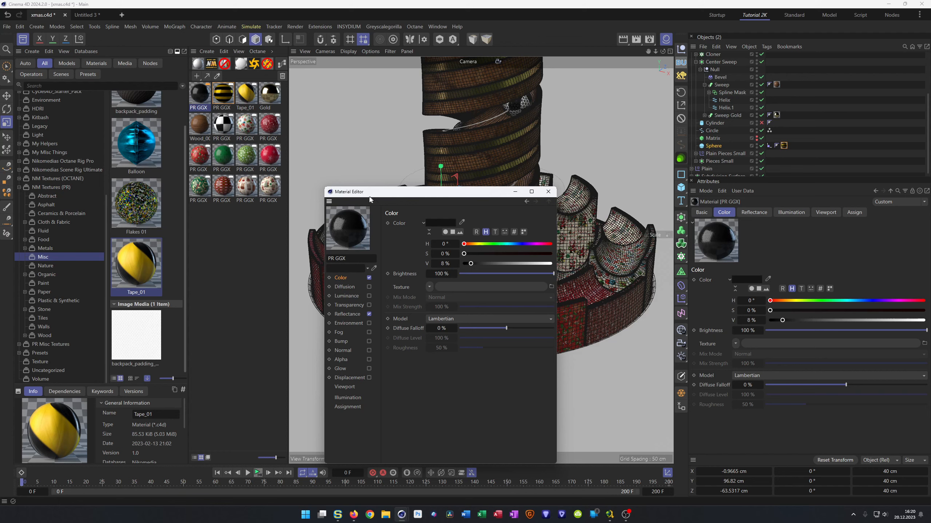
Step: Apply the near-black material to the Extrude object holding the rectangle and circle splines and rename that object Floor
{"action": "left_click_drag", "start_coordinate": [381, 193], "coordinate": [225, 215]}
{"action": "left_click_drag", "start_coordinate": [217, 108], "coordinate": [710, 65]}
{"action": "double_click", "coordinate": [711, 64]}
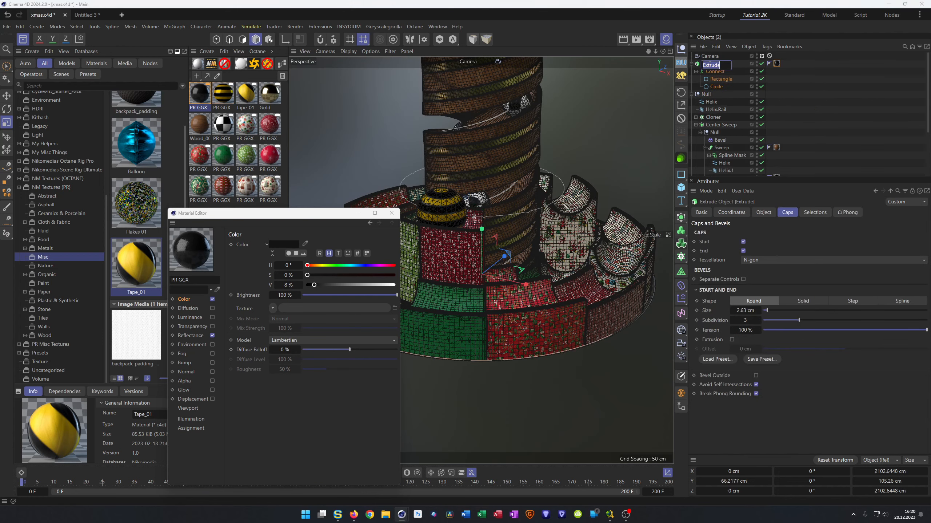
{"action": "type", "text": "Floor"}
{"action": "key", "text": "Return"}
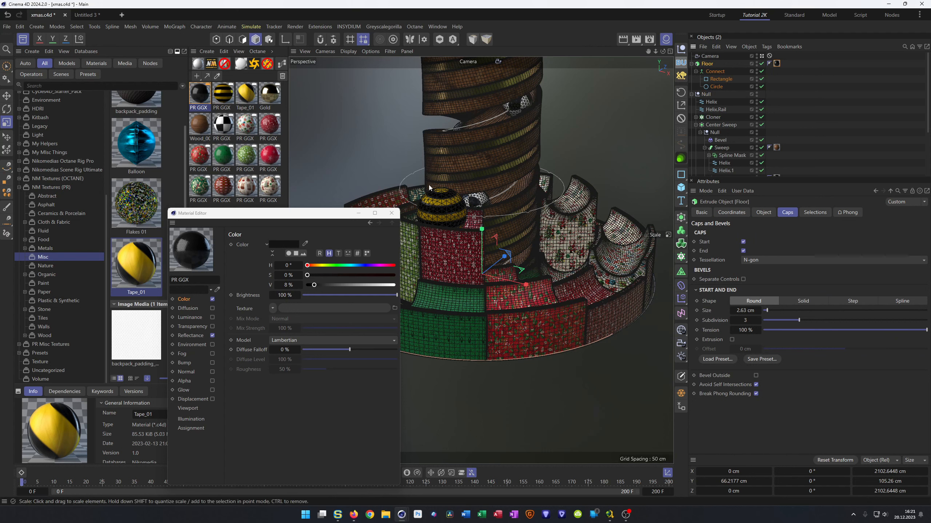
Step: Enable Bump on the floor material, load an image from the project's tex folder as its texture, and save the scene
{"action": "left_click", "coordinate": [213, 362]}
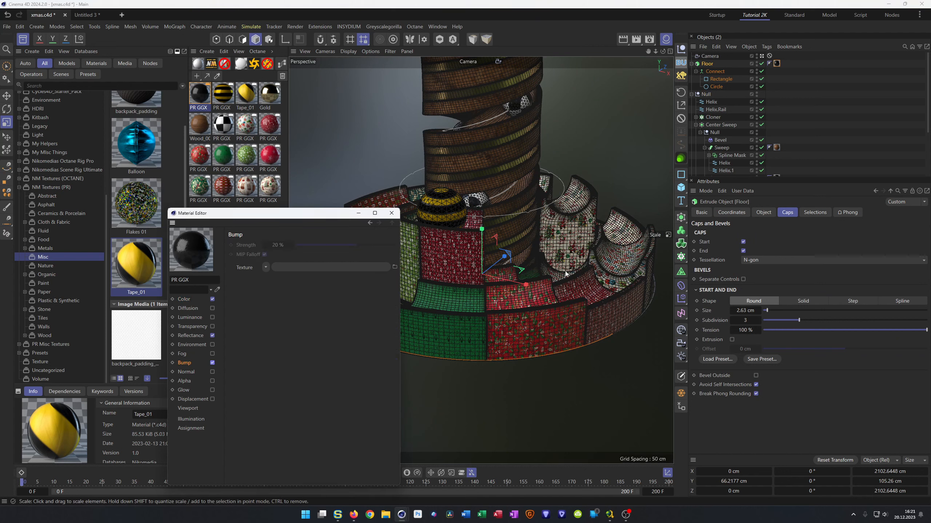
{"action": "left_click_drag", "start_coordinate": [338, 310], "coordinate": [276, 267]}
{"action": "left_click", "coordinate": [518, 288]}
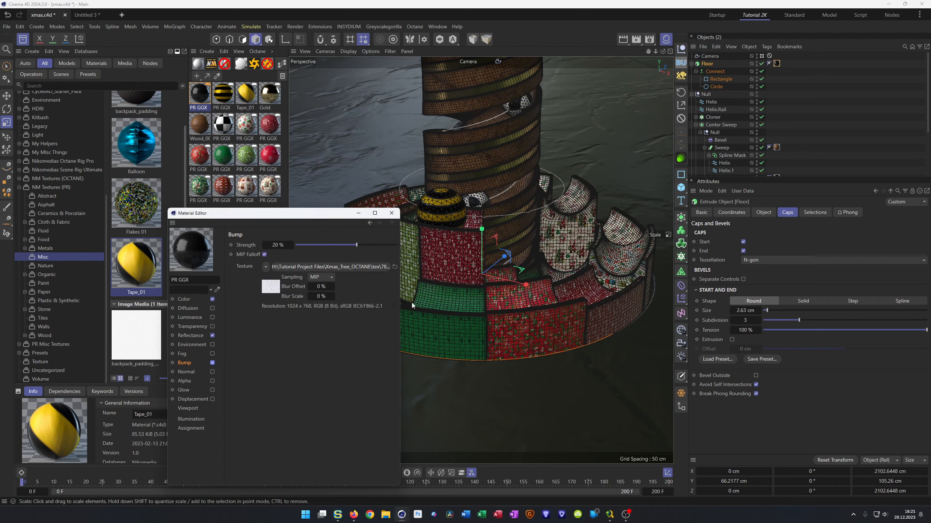
{"action": "left_click_drag", "start_coordinate": [318, 219], "coordinate": [230, 208]}
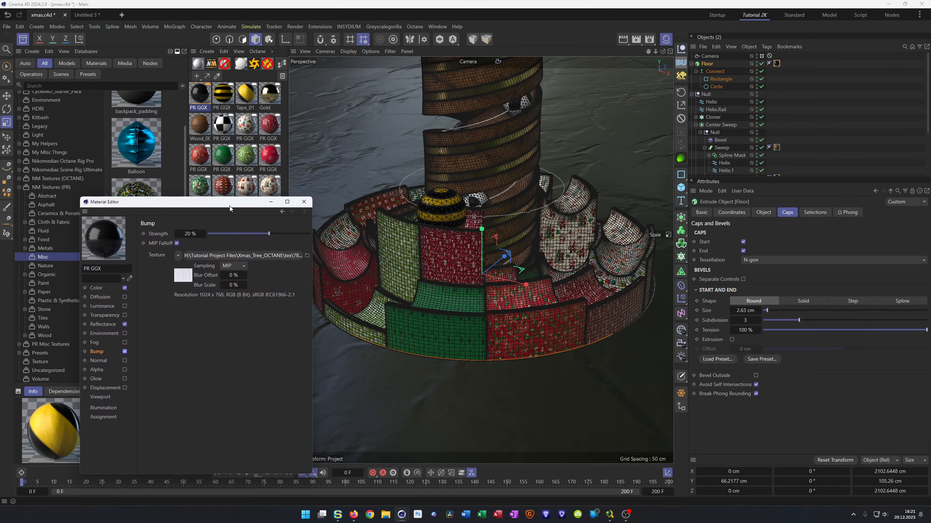
{"action": "key", "text": "ctrl+s"}
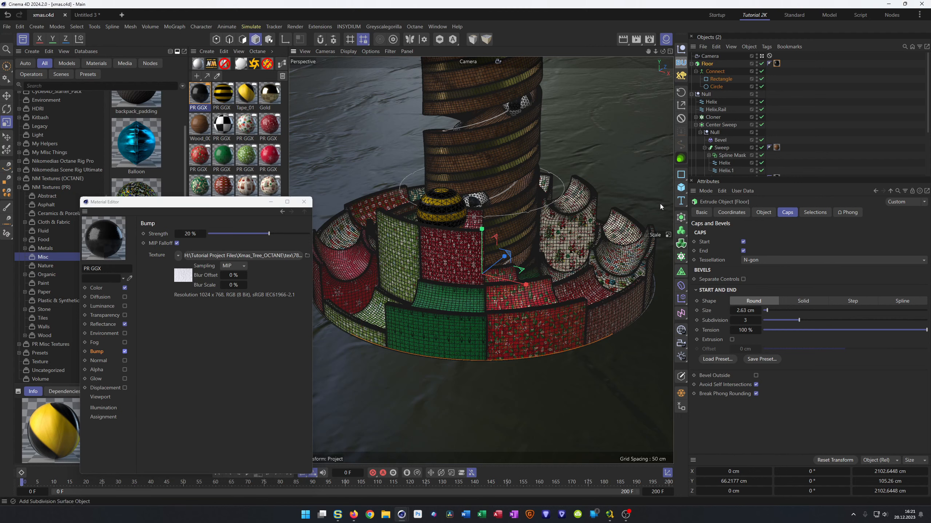
Step: Add the Nikomedias Scene Rig Ultimate and turn off Floor Seen in Editor, Floor seen by Reflection and Background On
{"action": "left_click", "coordinate": [212, 66]}
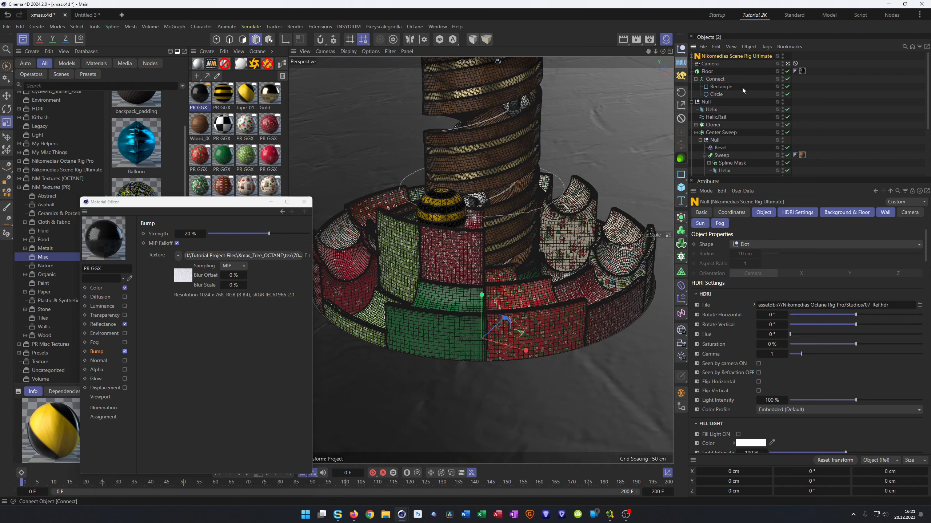
{"action": "left_click", "coordinate": [838, 213]}
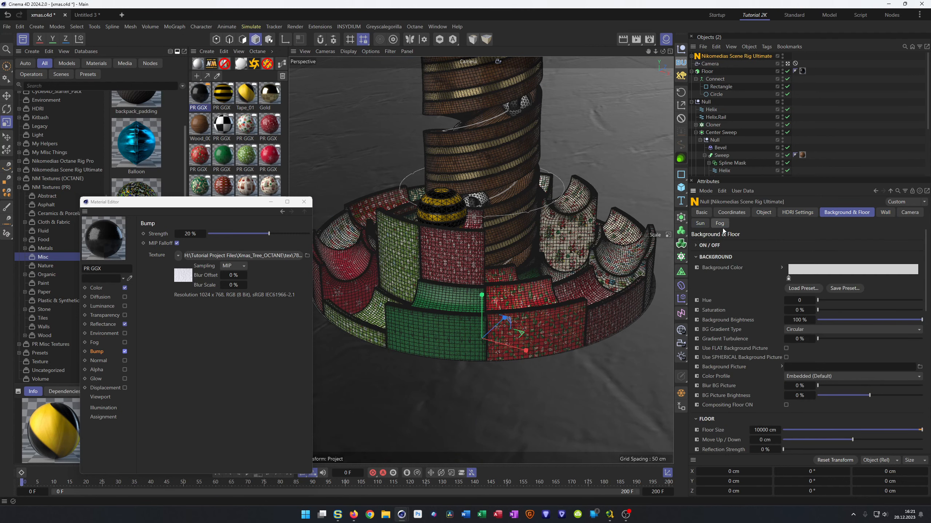
{"action": "left_click", "coordinate": [699, 246]}
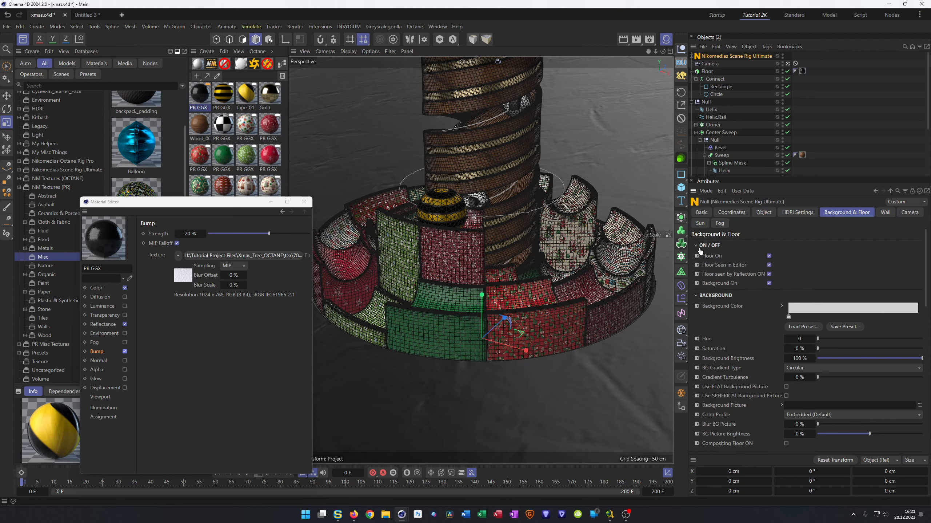
{"action": "left_click", "coordinate": [769, 274]}
{"action": "left_click", "coordinate": [769, 265]}
{"action": "left_click", "coordinate": [769, 283]}
Step: Load the NatureLab_Bones image as the rig's HDRI file, copy it to the project location and save the scene
{"action": "left_click", "coordinate": [797, 212]}
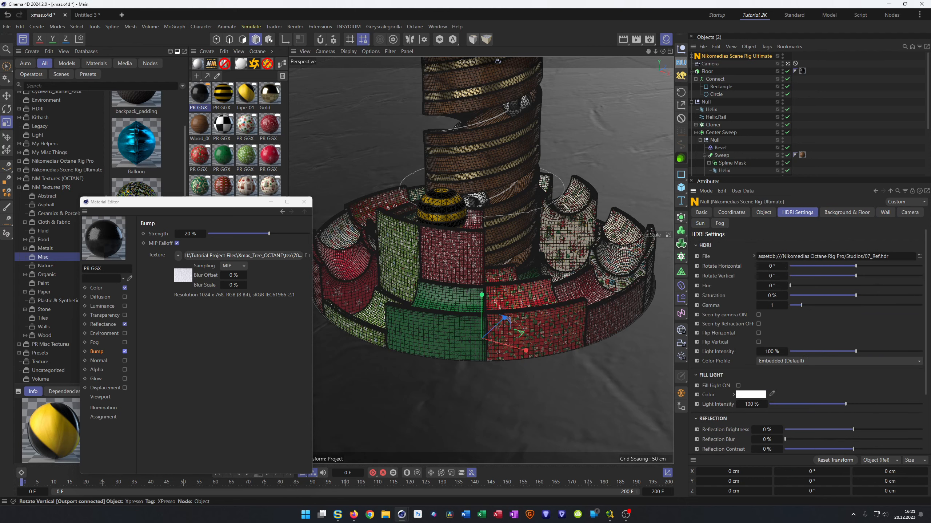
{"action": "left_click_drag", "start_coordinate": [930, 330], "coordinate": [898, 330]}
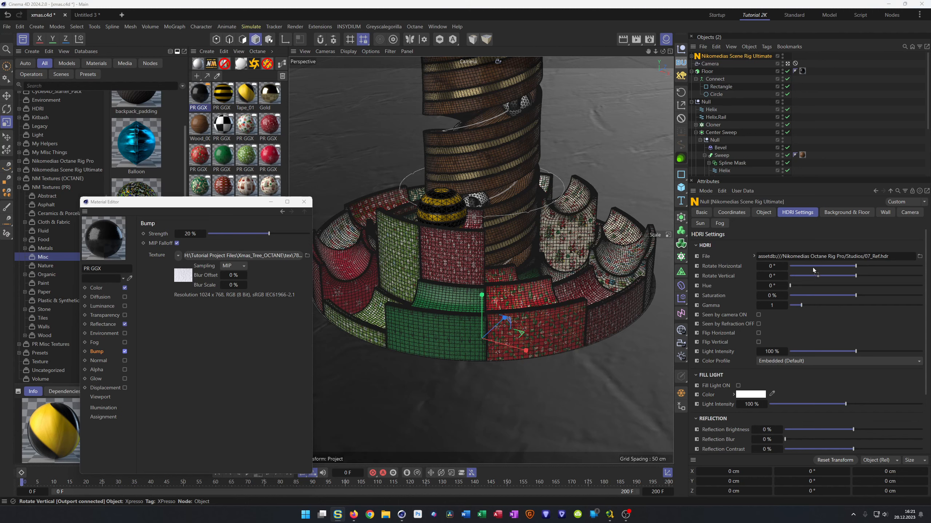
{"action": "left_click_drag", "start_coordinate": [801, 260], "coordinate": [801, 258]}
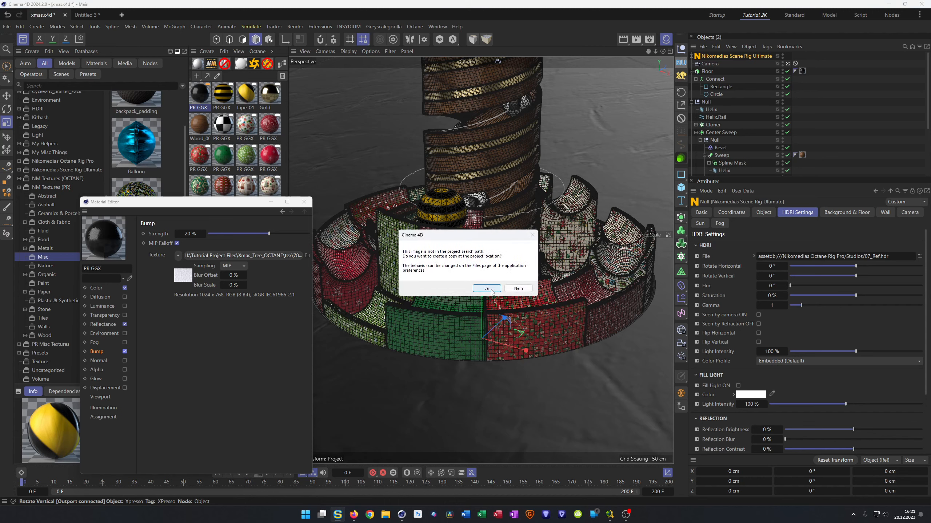
{"action": "left_click", "coordinate": [490, 290]}
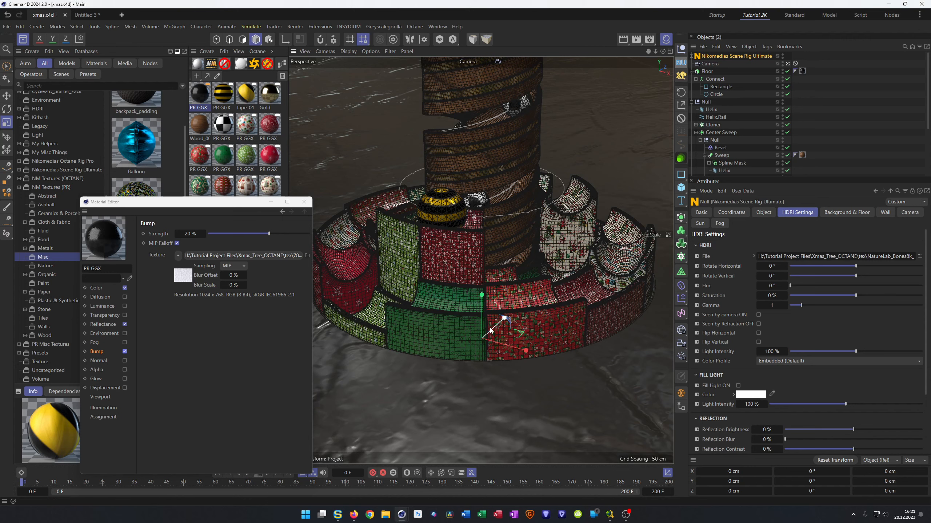
Step: Load the Low GI render preset and remove its Magic Bullet Looks effect
{"action": "left_click", "coordinate": [649, 39]}
{"action": "right_click", "coordinate": [682, 264]}
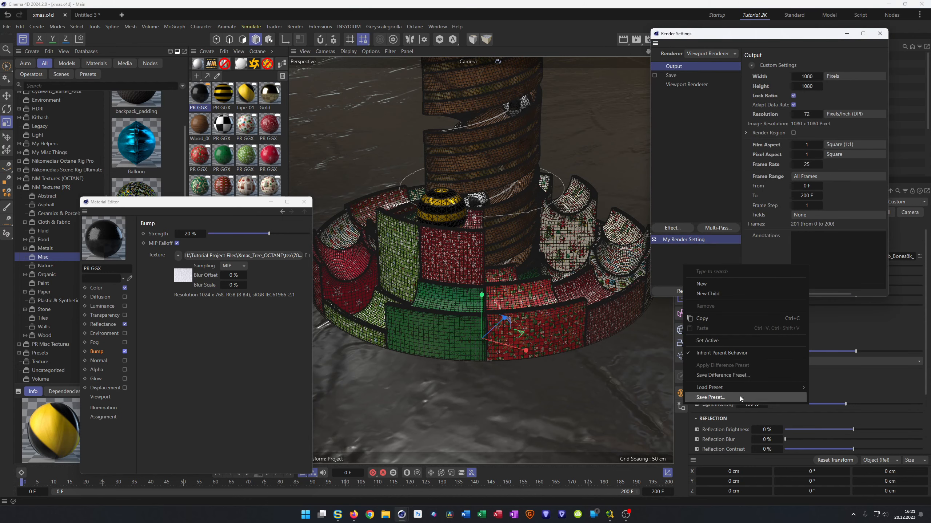
{"action": "mouse_move", "coordinate": [758, 388]}
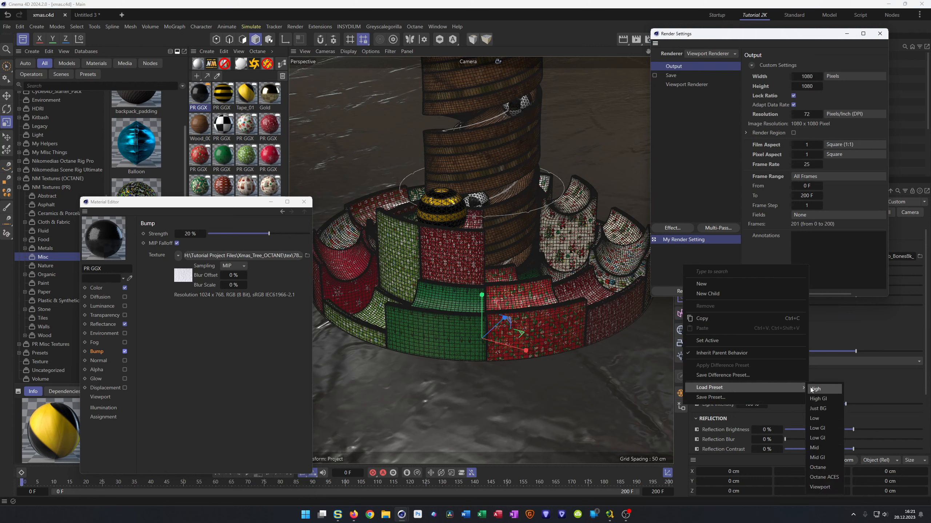
{"action": "left_click", "coordinate": [832, 428]}
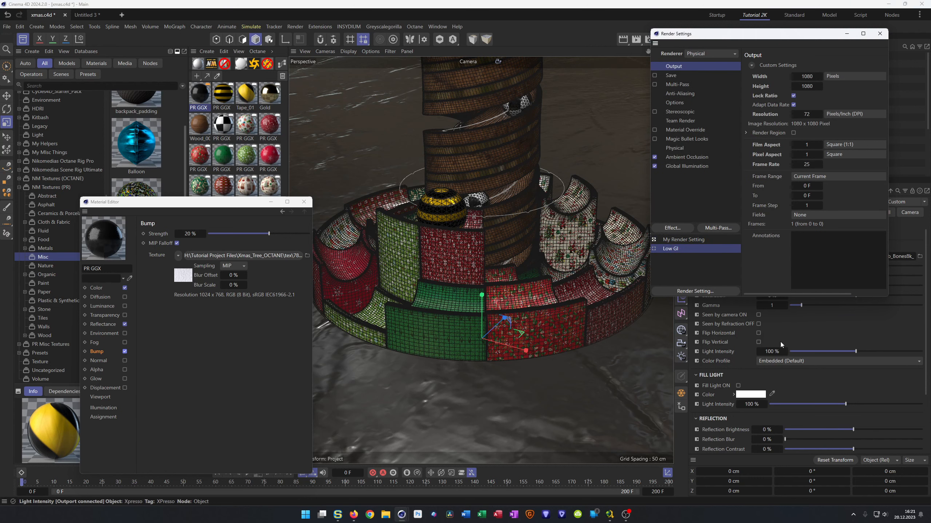
{"action": "left_click", "coordinate": [683, 138]}
{"action": "key", "text": "Delete"}
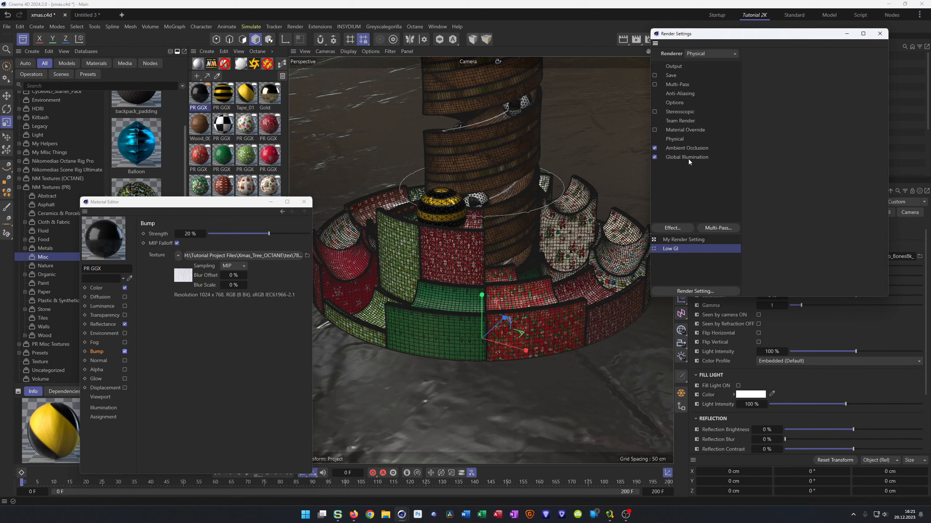
Step: Set the Low GI output size to 720 x 720 pixels and save the scene
{"action": "left_click", "coordinate": [673, 69]}
{"action": "double_click", "coordinate": [807, 76]}
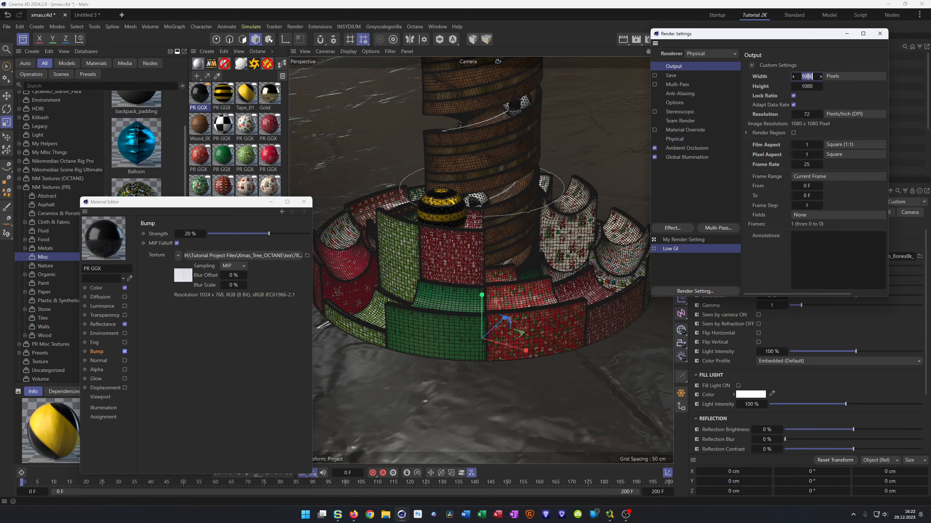
{"action": "type", "text": "720"}
{"action": "key", "text": "Return"}
{"action": "left_click_drag", "start_coordinate": [773, 38], "coordinate": [295, 121]}
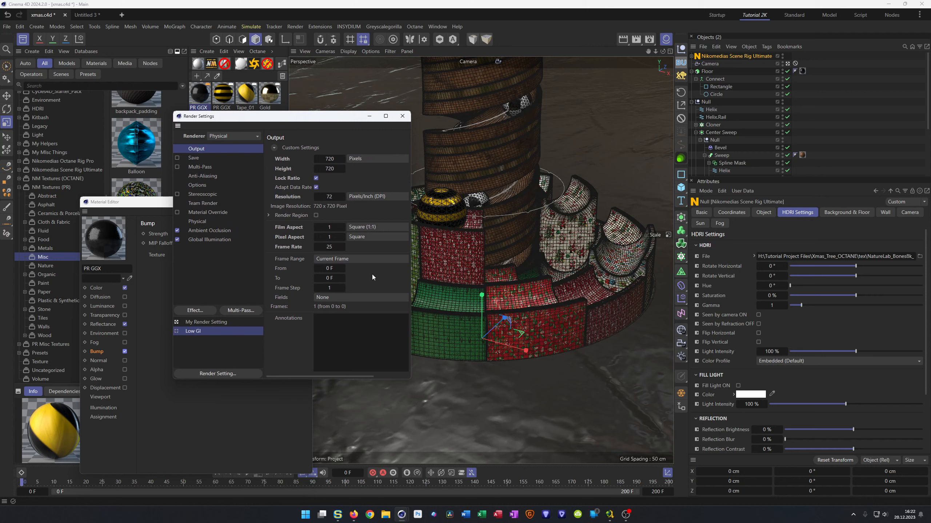
{"action": "key", "text": "ctrl+s"}
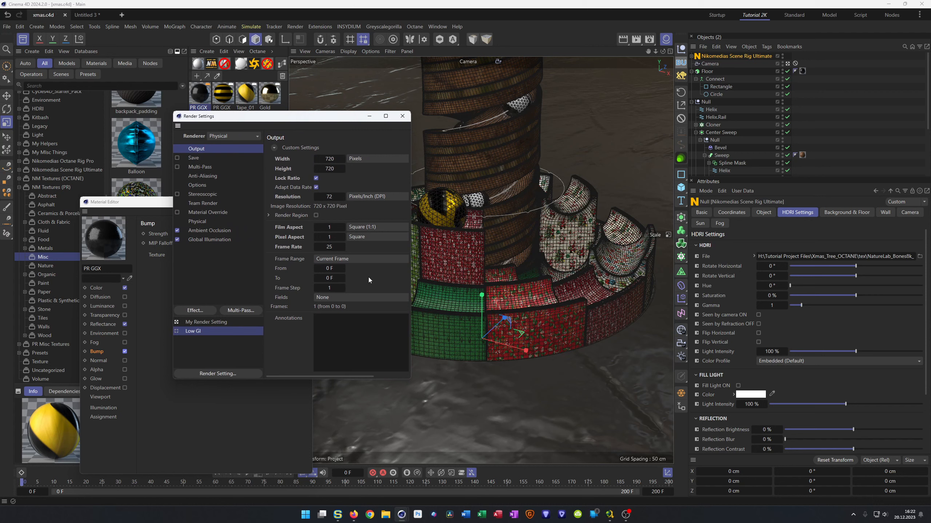
Step: Make Low GI the active render setting and render the current frame in the Picture Viewer without a save file
{"action": "key", "text": "shift+r"}
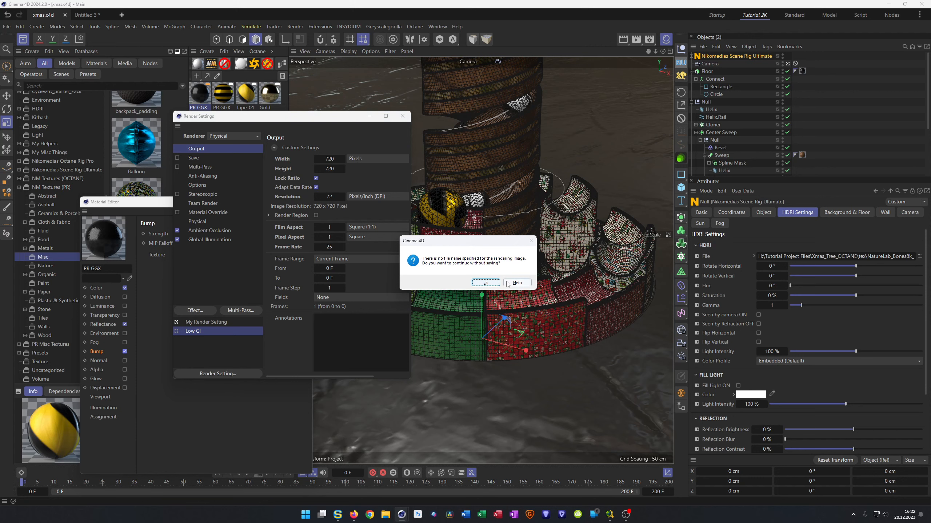
{"action": "left_click", "coordinate": [493, 283]}
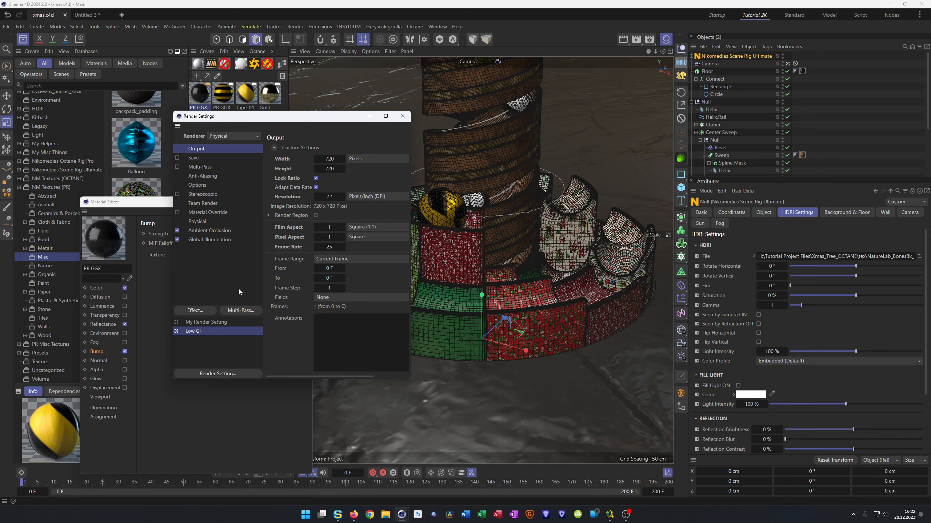
{"action": "key", "text": "shift+r"}
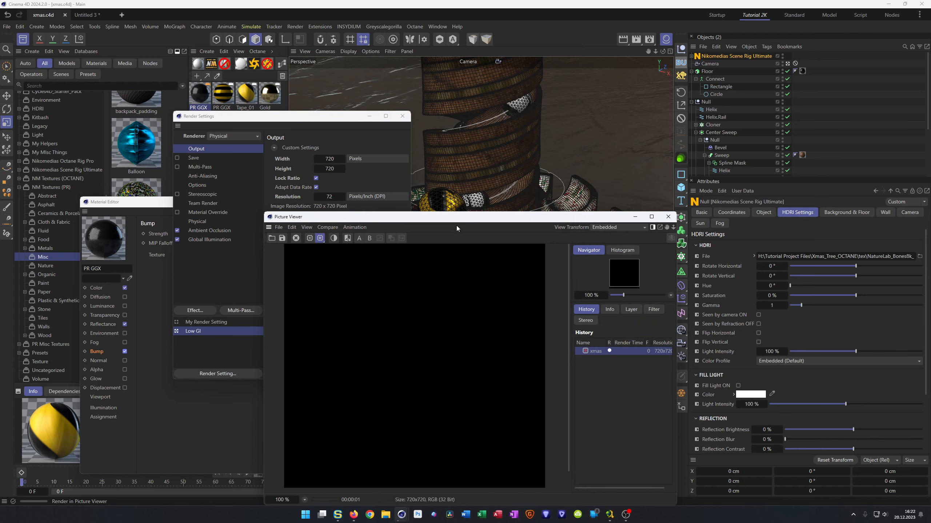
{"action": "left_click_drag", "start_coordinate": [465, 218], "coordinate": [609, 82]}
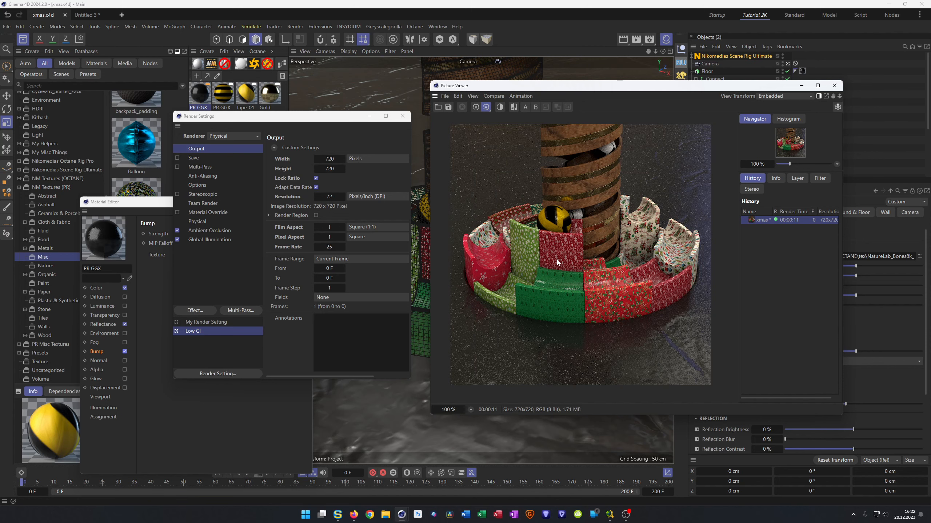
Step: Set the projection of the Sphere's striped material to Spherical and render the frame again in the Picture Viewer
{"action": "left_click_drag", "start_coordinate": [608, 91], "coordinate": [358, 143]}
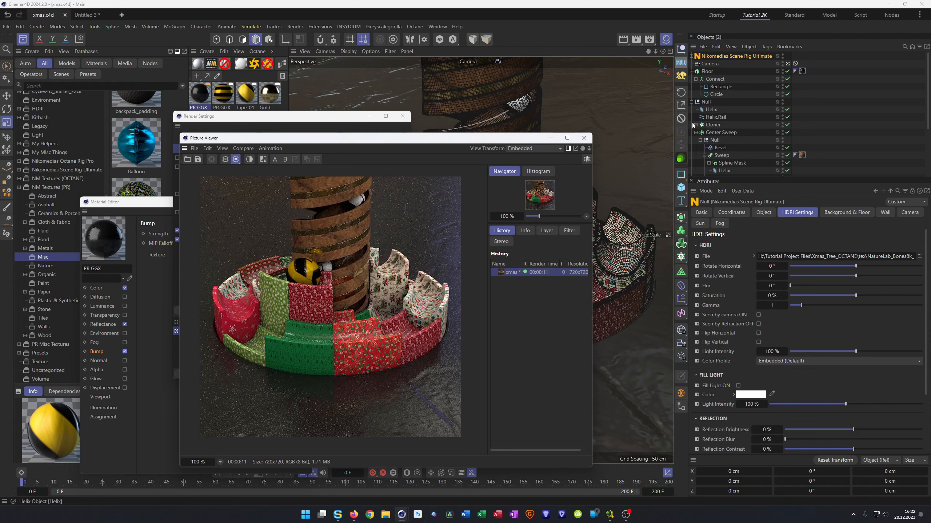
{"action": "scroll", "coordinate": [694, 126], "scroll_direction": "down", "scroll_amount": 5}
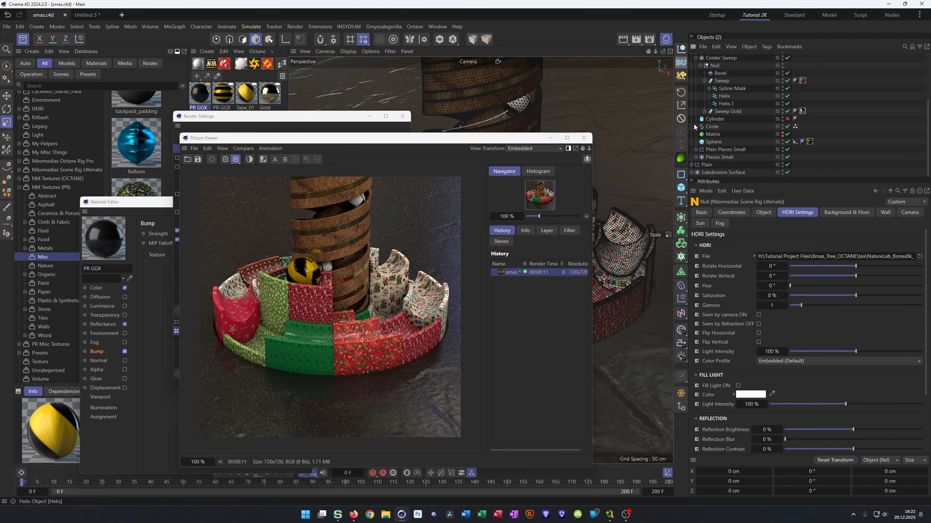
{"action": "left_click", "coordinate": [809, 141]}
{"action": "left_click", "coordinate": [769, 253]}
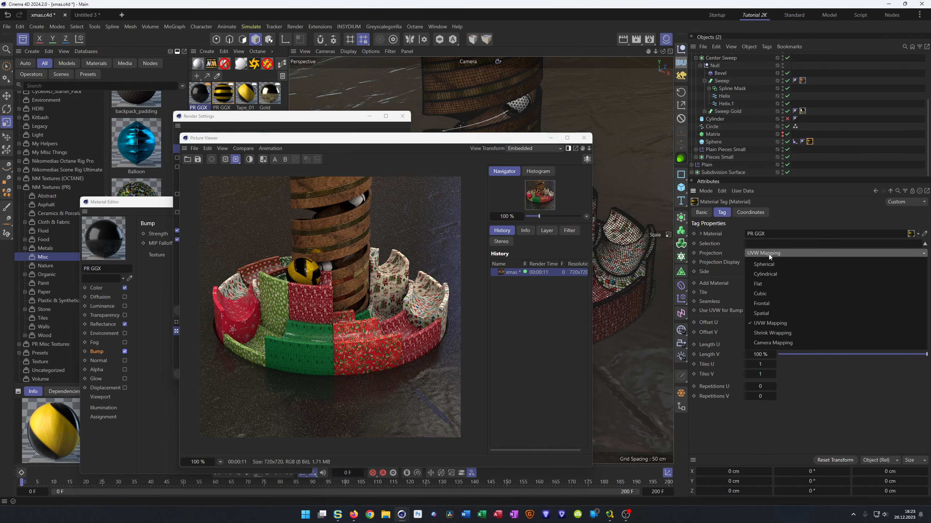
{"action": "left_click", "coordinate": [787, 266]}
{"action": "left_click_drag", "start_coordinate": [505, 141], "coordinate": [786, 149]}
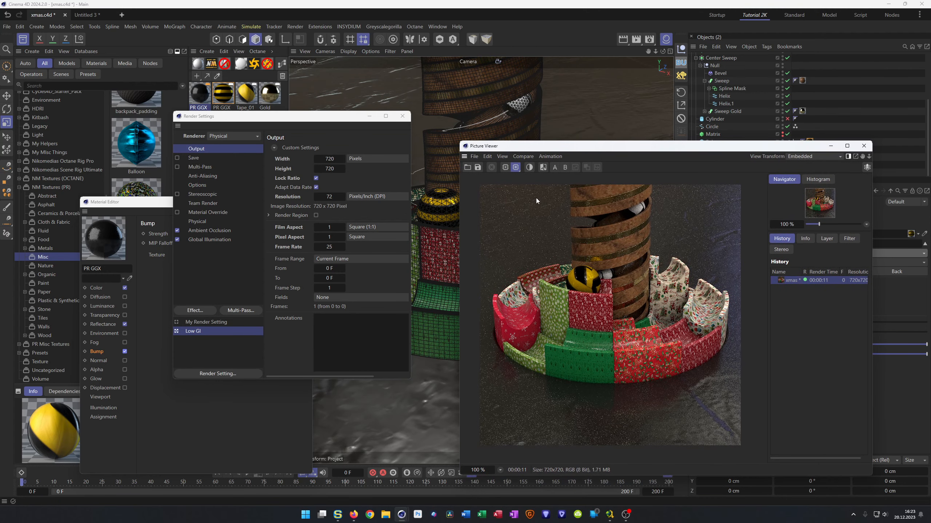
{"action": "key", "text": "shift+r"}
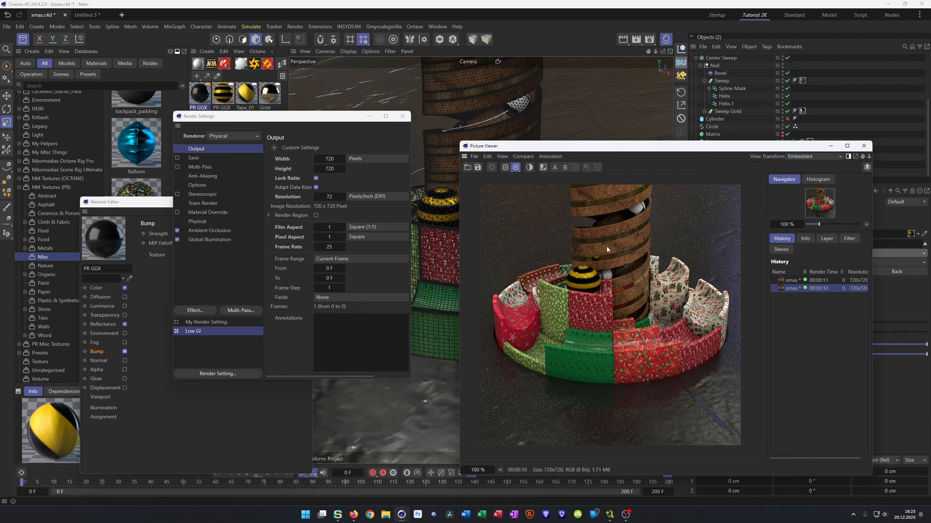
Step: Check the texture tag settings of the Sweep's wood material and close the render settings
{"action": "left_click_drag", "start_coordinate": [615, 148], "coordinate": [394, 159]}
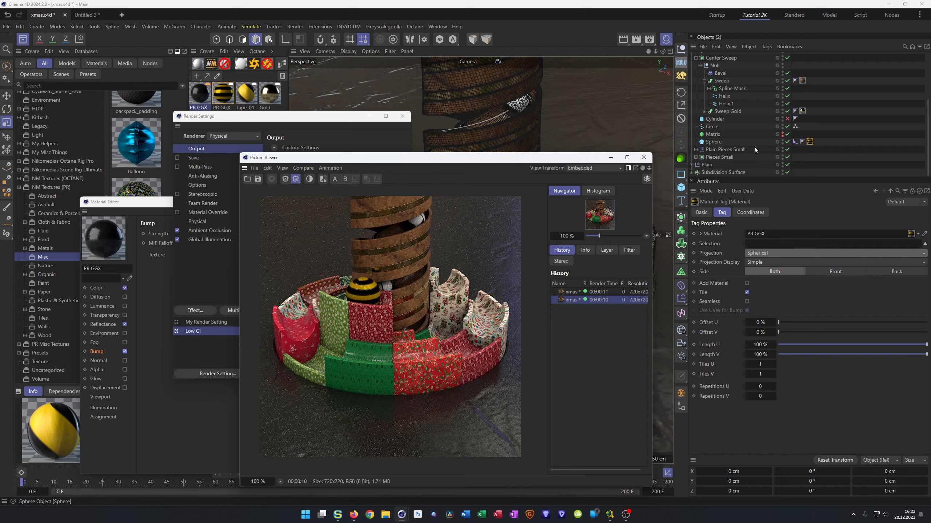
{"action": "left_click", "coordinate": [802, 81]}
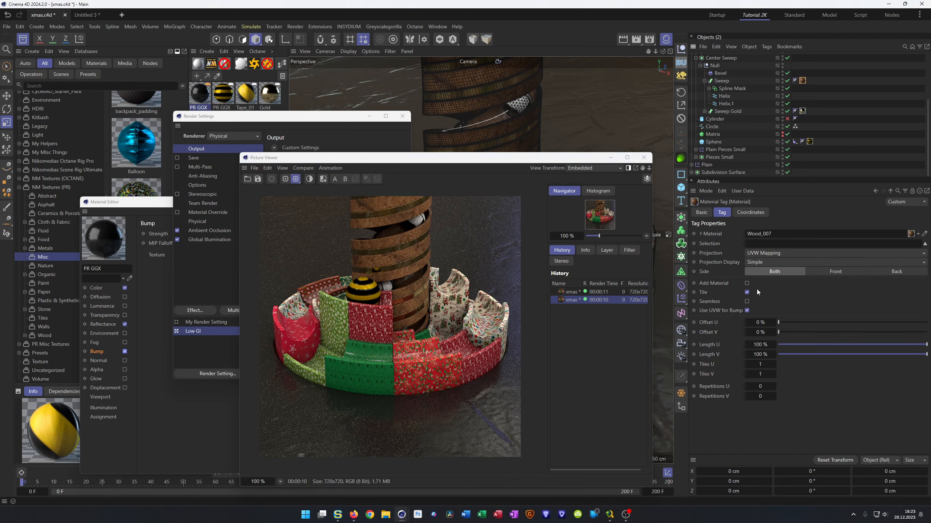
{"action": "left_click_drag", "start_coordinate": [543, 161], "coordinate": [779, 162]}
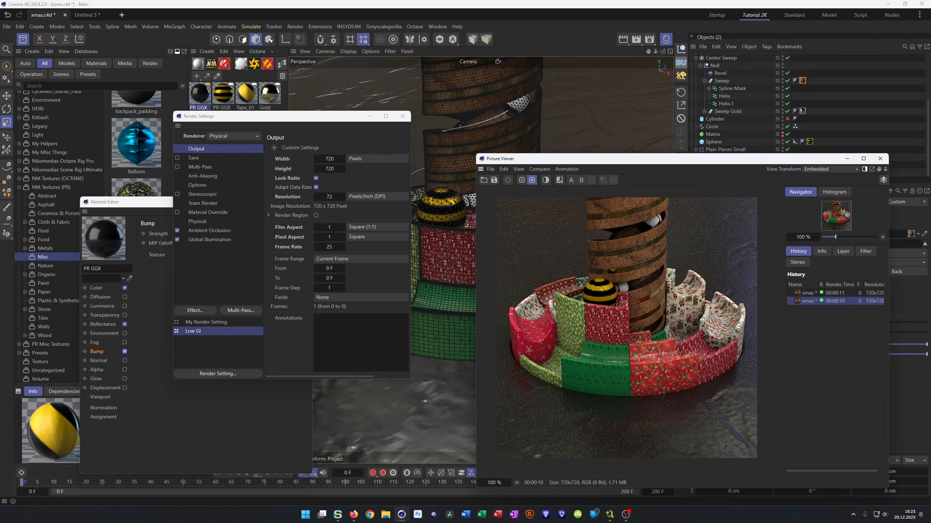
{"action": "left_click_drag", "start_coordinate": [301, 123], "coordinate": [334, 145]}
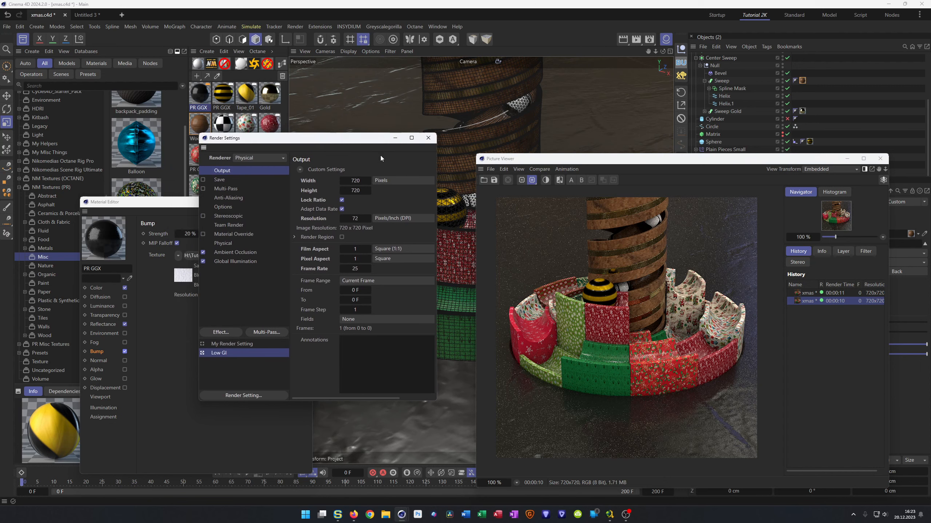
{"action": "left_click", "coordinate": [428, 141]}
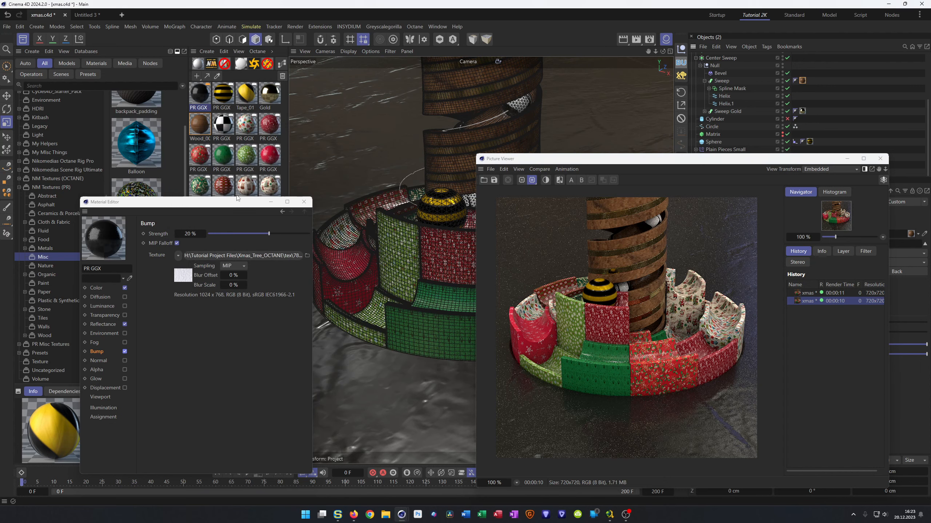
Step: Replace the Wood_007 material's colour texture with WoodFine22.jpg, without copying the image to the project location
{"action": "left_click", "coordinate": [206, 129]}
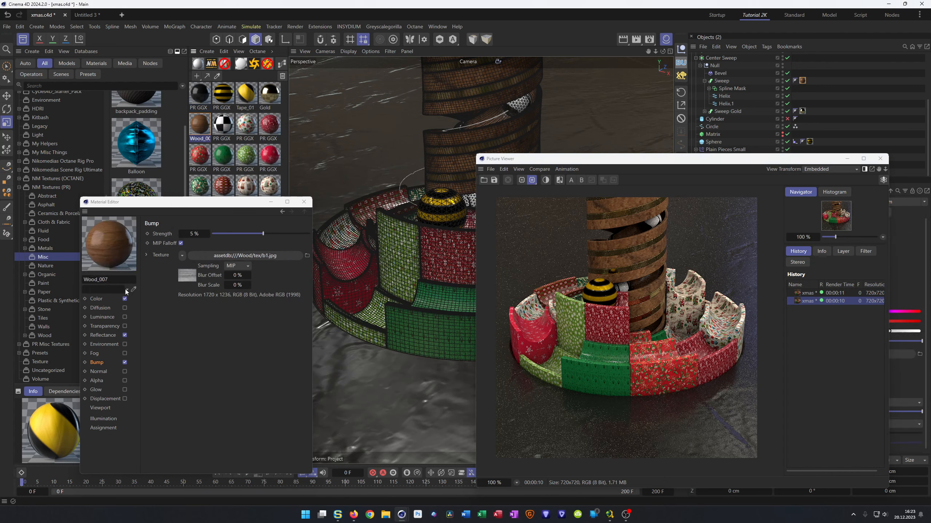
{"action": "left_click", "coordinate": [105, 299]}
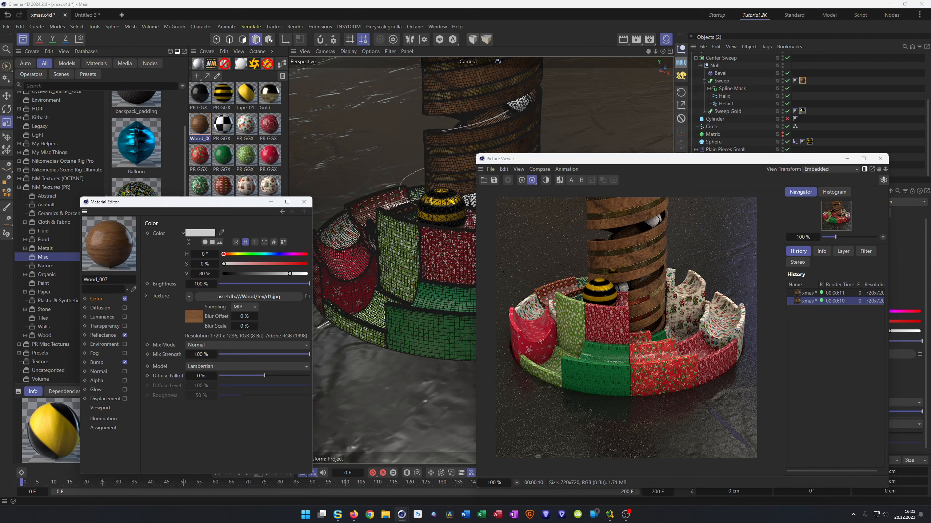
{"action": "left_click_drag", "start_coordinate": [587, 399], "coordinate": [220, 300]}
{"action": "left_click", "coordinate": [519, 289]}
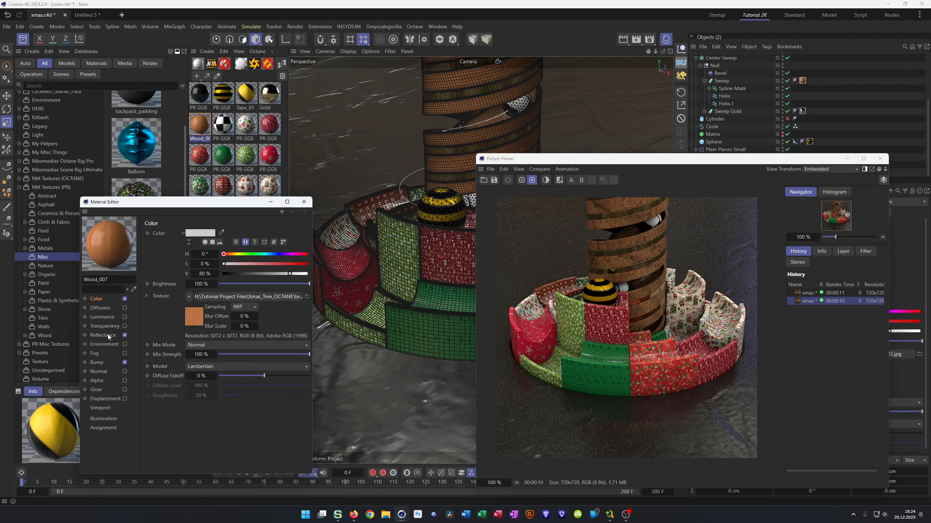
Step: Disable Wood_007's Bump channel and enable Normal with WoodFine22_NRM.jpg, copying the image to the project location
{"action": "left_click", "coordinate": [97, 362]}
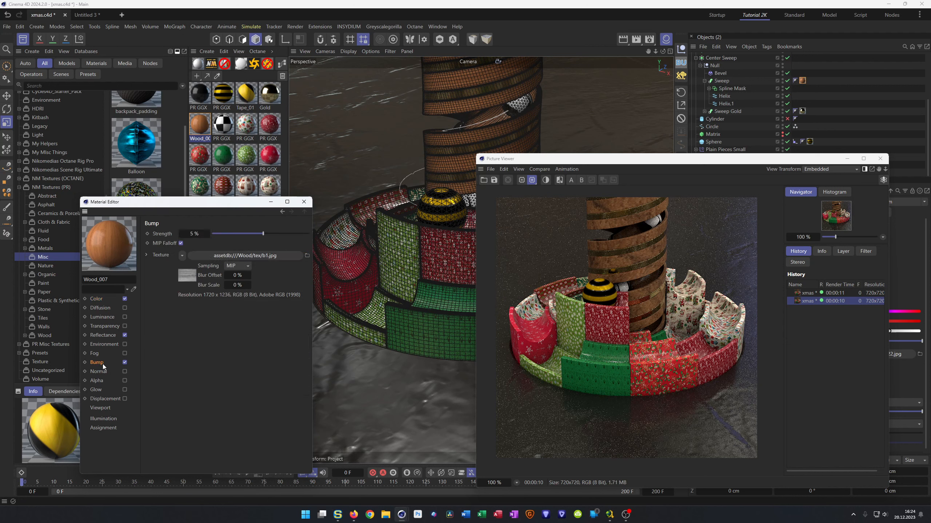
{"action": "left_click", "coordinate": [125, 362]}
{"action": "left_click", "coordinate": [125, 372]}
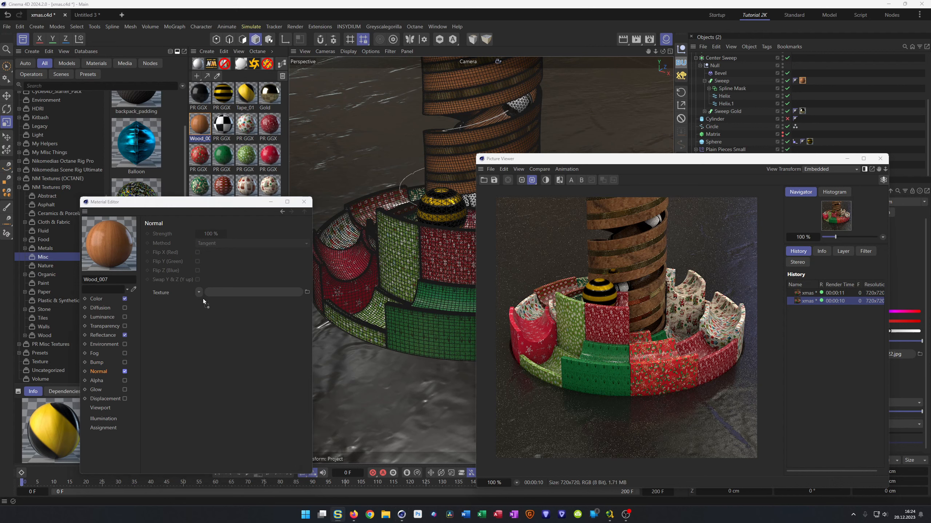
{"action": "left_click_drag", "start_coordinate": [219, 297], "coordinate": [219, 293]}
{"action": "left_click", "coordinate": [485, 291]}
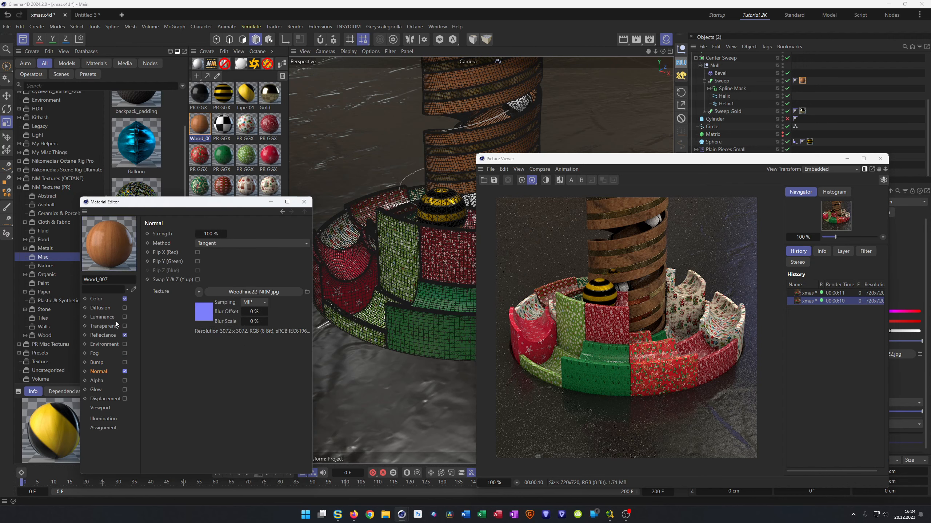
Step: Enable Wood_007's Diffusion channel, load a wood texture into it without copying the image, and turn on Affect Reflection
{"action": "left_click", "coordinate": [99, 308]}
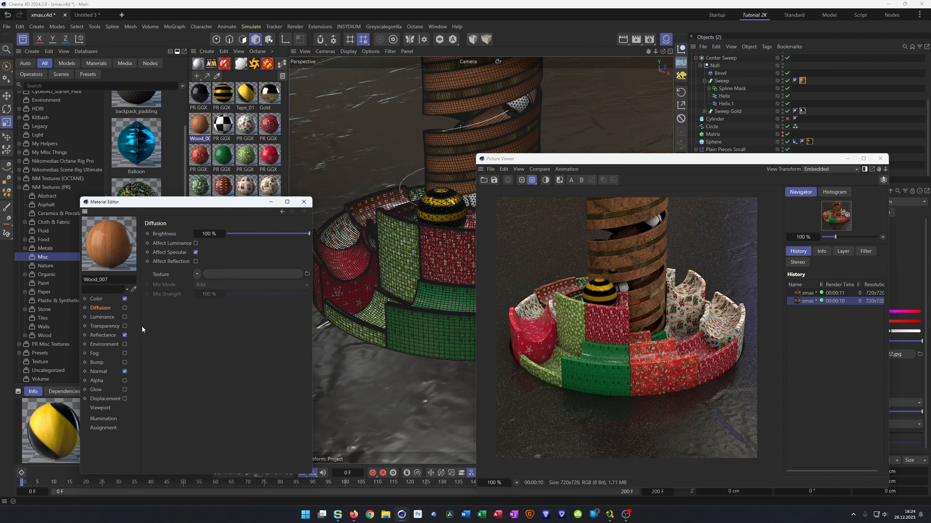
{"action": "left_click", "coordinate": [125, 307]}
{"action": "left_click_drag", "start_coordinate": [930, 314], "coordinate": [287, 348]}
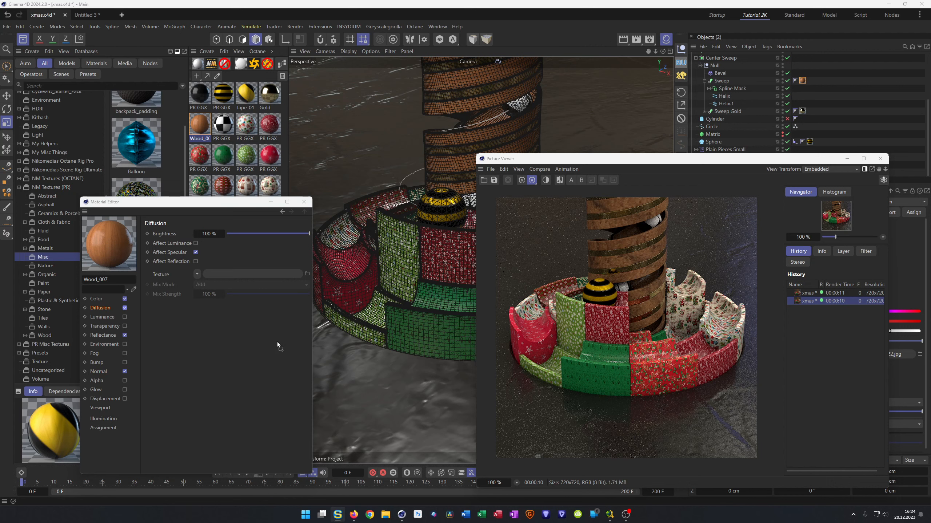
{"action": "left_click_drag", "start_coordinate": [219, 275], "coordinate": [220, 275]}
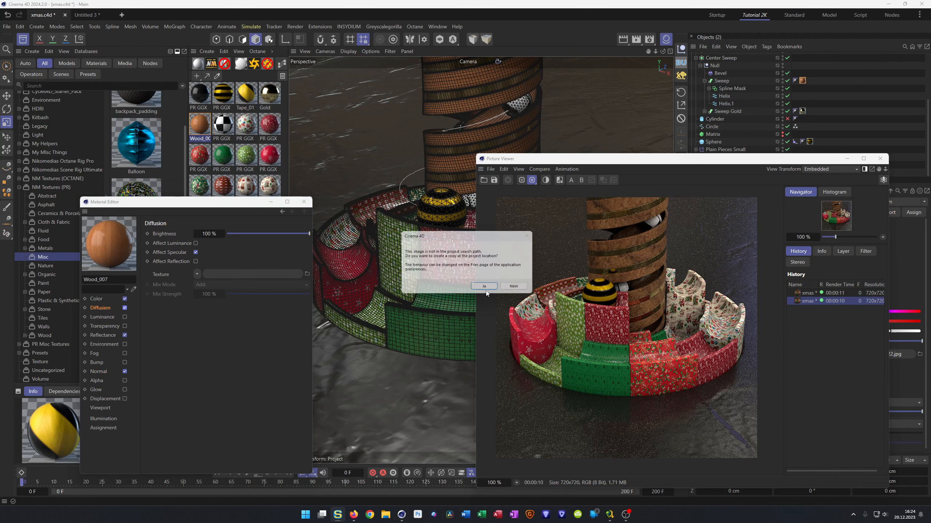
{"action": "left_click", "coordinate": [518, 290]}
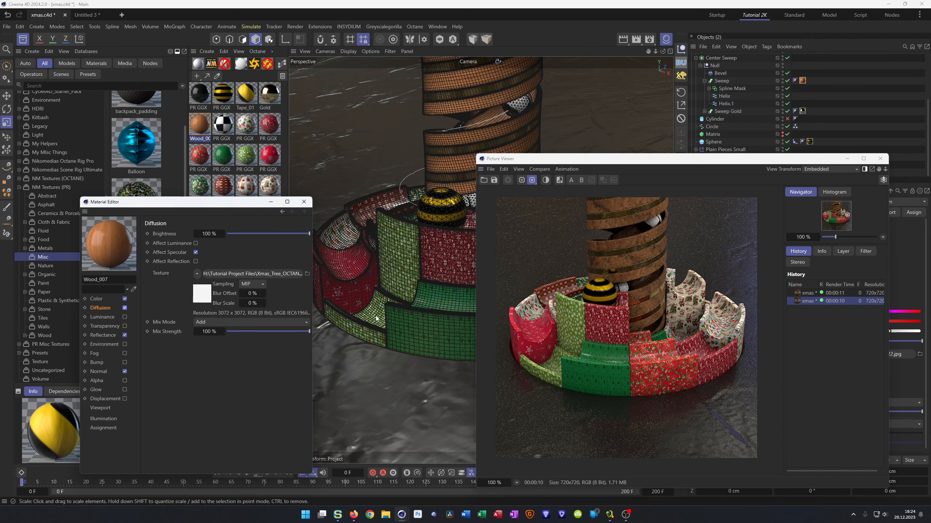
{"action": "left_click", "coordinate": [195, 261]}
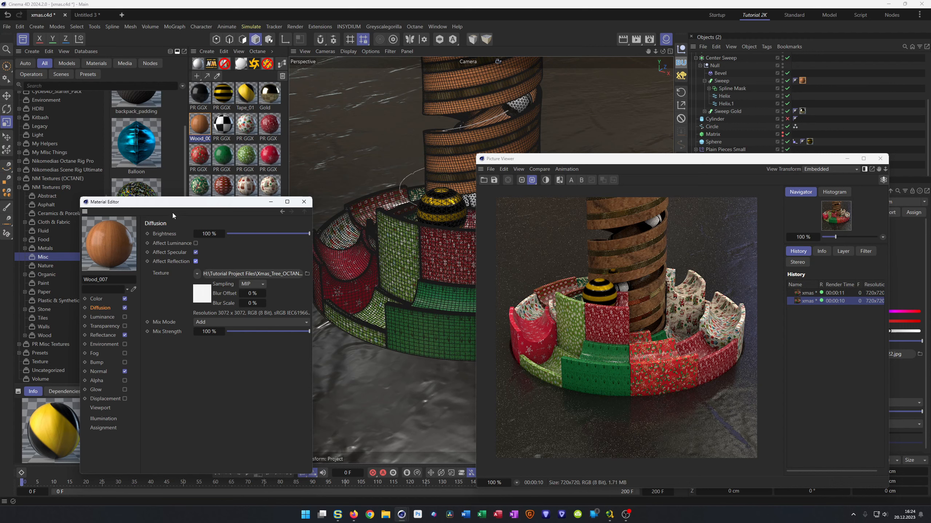
Step: Render the frame in the Picture Viewer, compare it with the previous render in the history, and save the scene
{"action": "left_click_drag", "start_coordinate": [170, 205], "coordinate": [157, 205]}
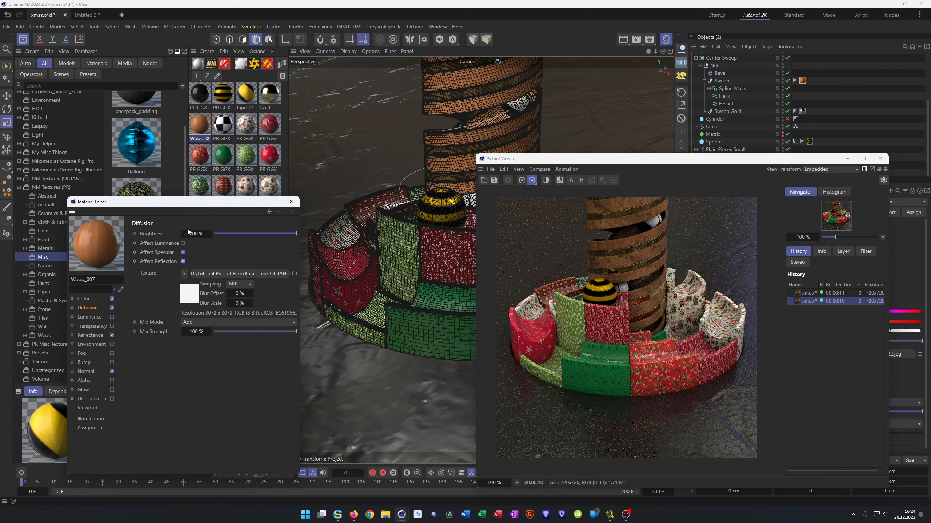
{"action": "key", "text": "shift+r"}
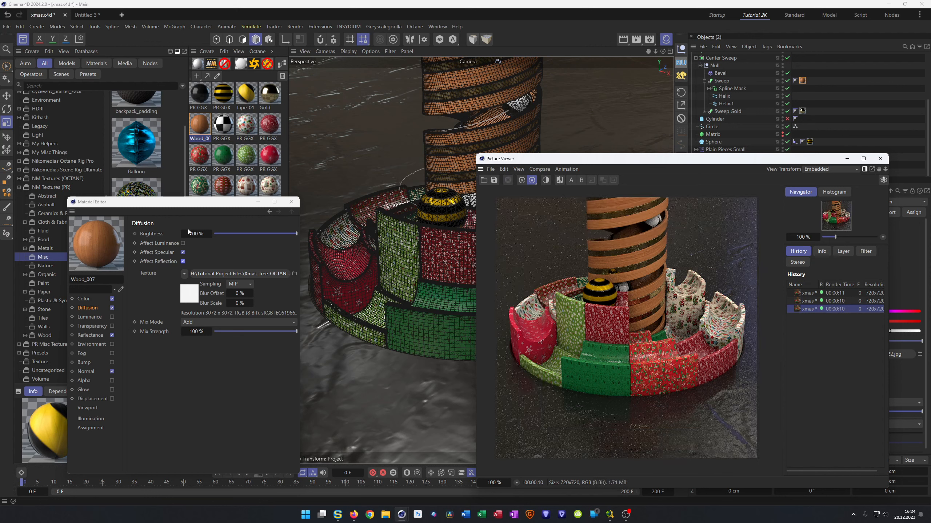
{"action": "left_click", "coordinate": [803, 303]}
{"action": "left_click", "coordinate": [804, 308]}
{"action": "left_click", "coordinate": [806, 304]}
{"action": "left_click", "coordinate": [806, 309]}
{"action": "key", "text": "ctrl+s"}
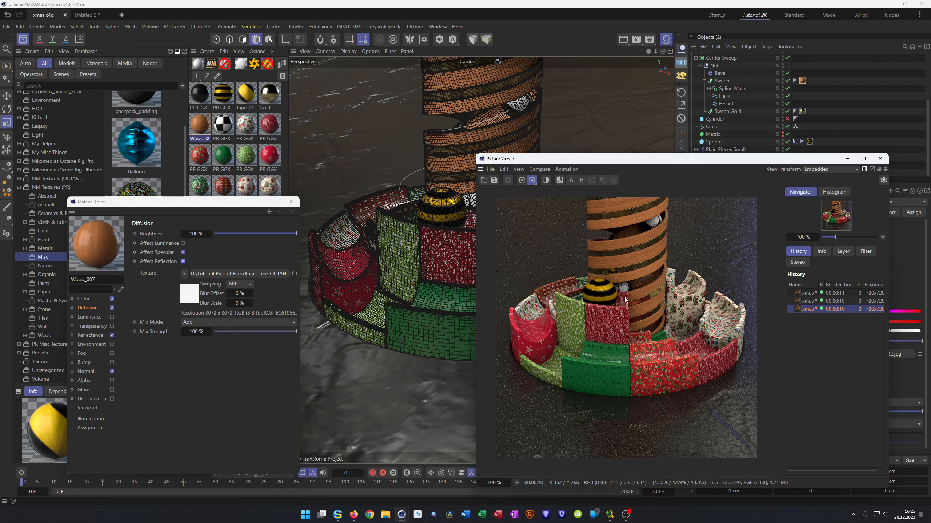
Step: Close the Picture Viewer and set the Nikomedias Scene Rig Ultimate's horizontal HDRI rotation to 103°
{"action": "left_click_drag", "start_coordinate": [672, 164], "coordinate": [428, 159]}
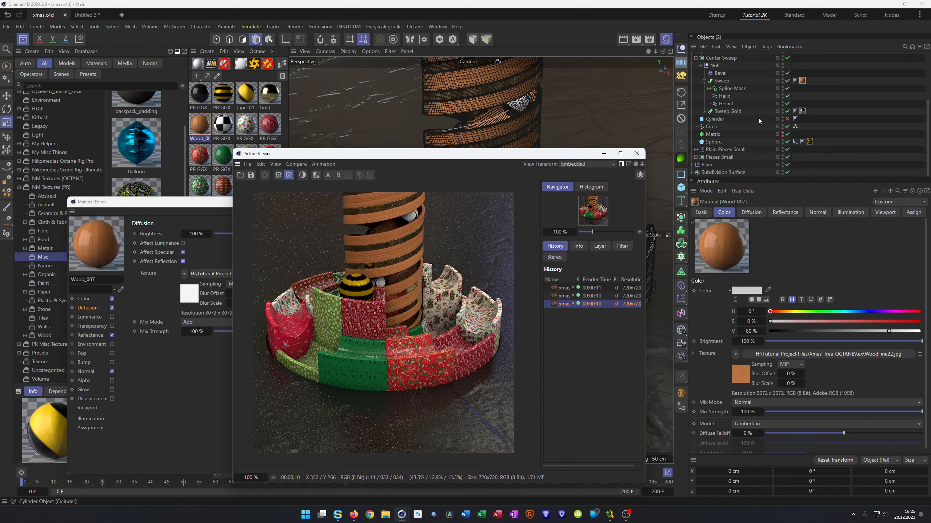
{"action": "scroll", "coordinate": [730, 73], "scroll_direction": "up", "scroll_amount": 3}
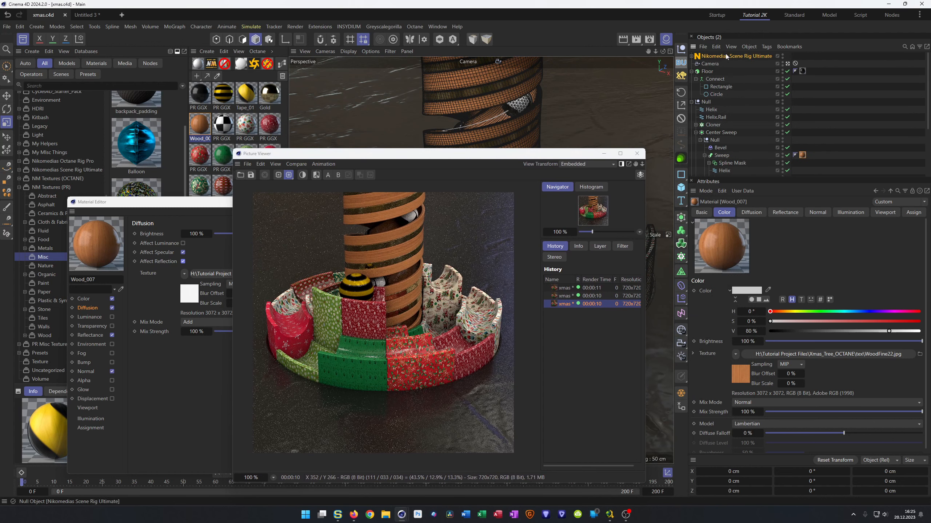
{"action": "left_click", "coordinate": [726, 55]}
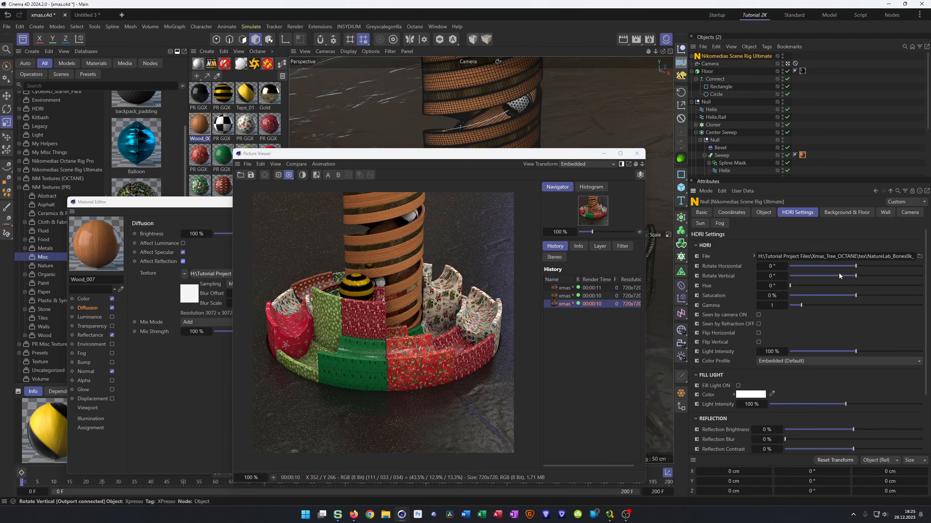
{"action": "left_click", "coordinate": [637, 153]}
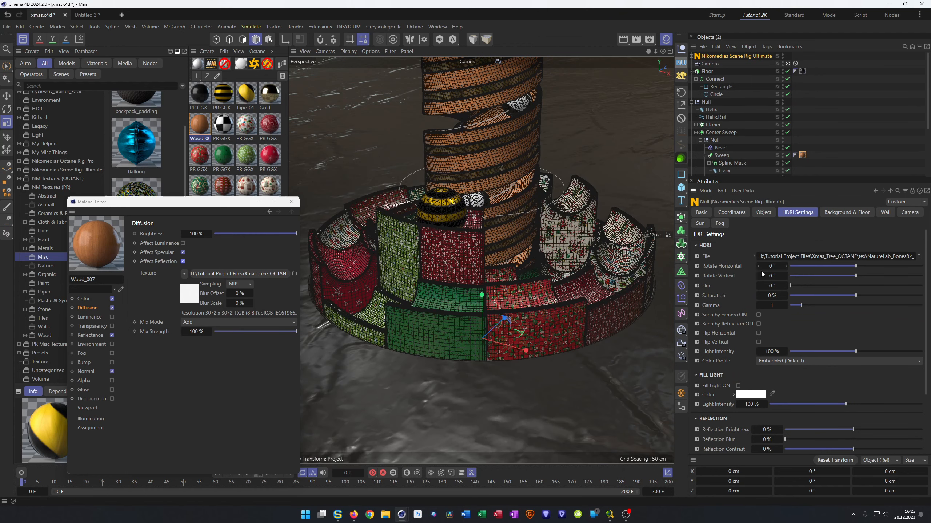
{"action": "left_click_drag", "start_coordinate": [856, 266], "coordinate": [894, 274]}
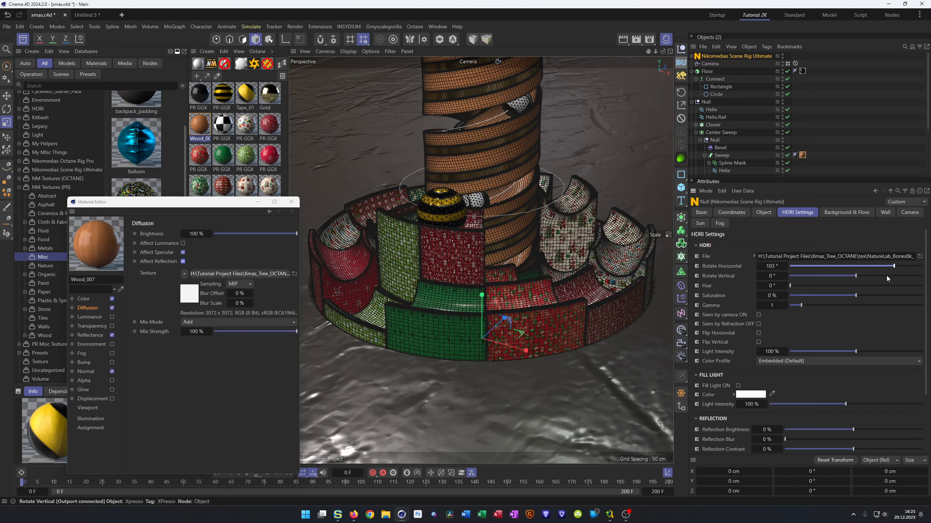
Step: Start an interactive render region in the viewport and enlarge it to cover the whole ring of wrapped pieces
{"action": "left_click", "coordinate": [629, 41]}
{"action": "left_click", "coordinate": [635, 95]}
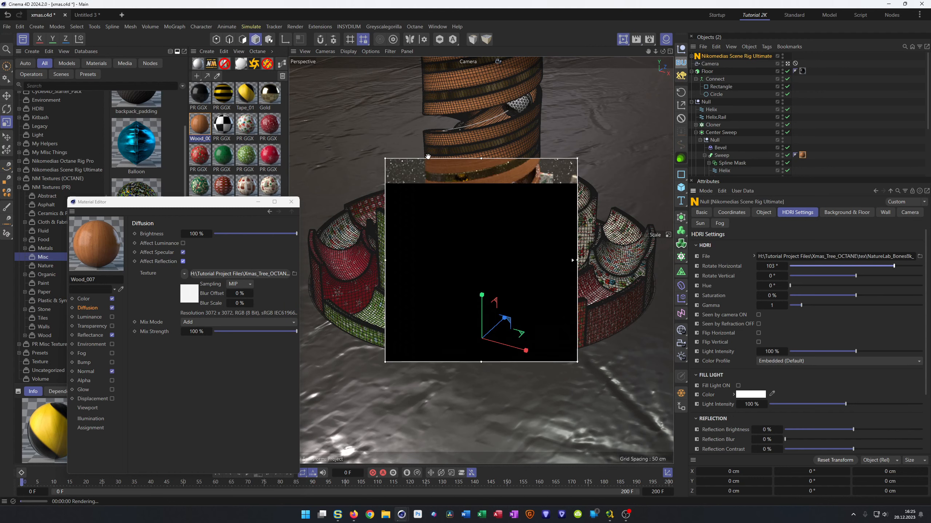
{"action": "left_click_drag", "start_coordinate": [386, 157], "coordinate": [313, 121]}
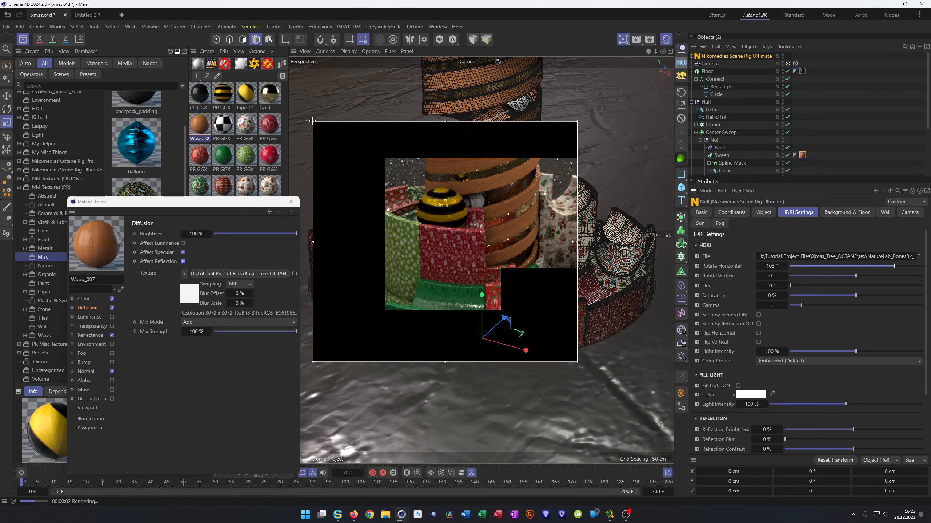
{"action": "left_click_drag", "start_coordinate": [573, 362], "coordinate": [670, 398]}
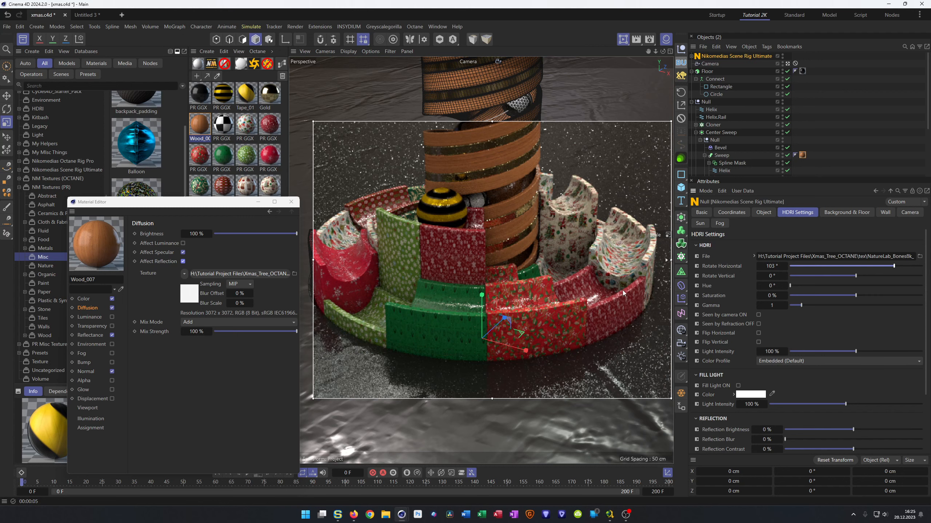
Step: Set the scene rig's horizontal HDRI rotation to -43° and its Reflection Brightness to -16 %
{"action": "left_click_drag", "start_coordinate": [892, 266], "coordinate": [841, 267]}
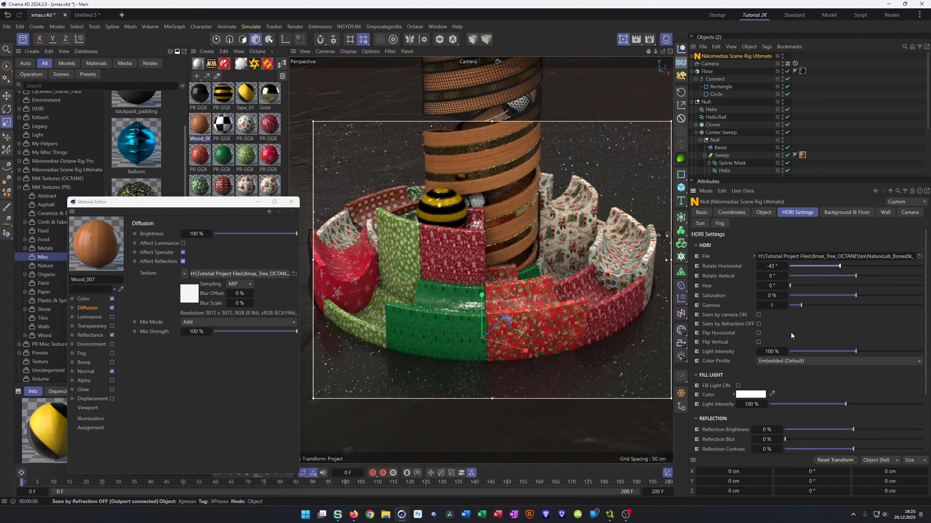
{"action": "left_click", "coordinate": [766, 430]}
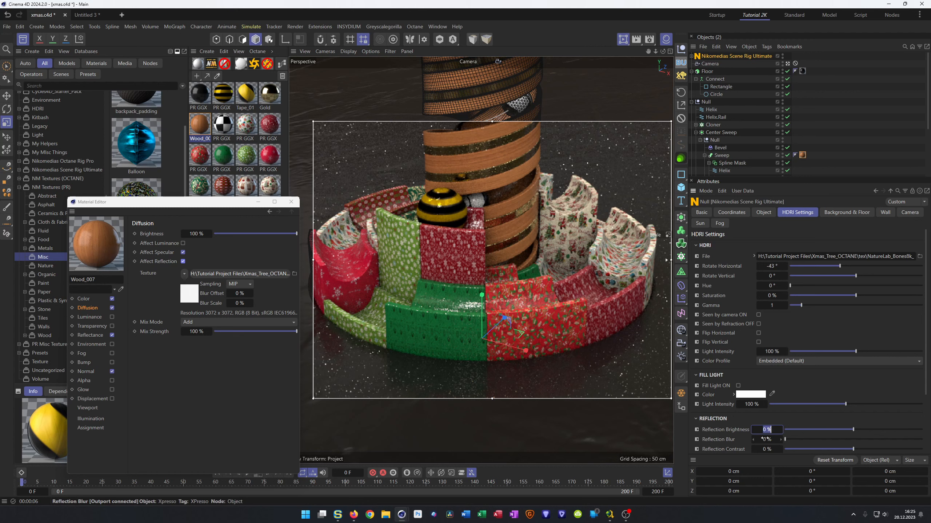
{"action": "left_click", "coordinate": [843, 430]}
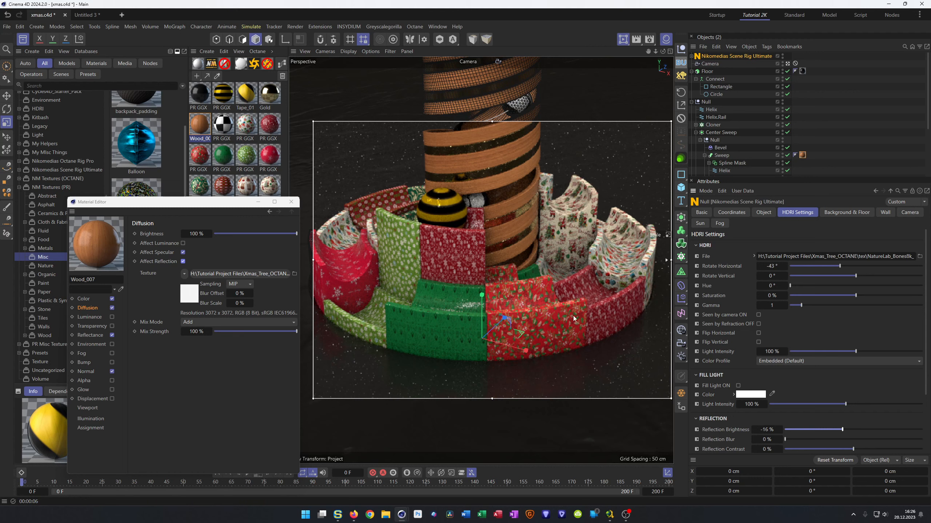
Step: Collapse the Floor hierarchy, rename the Cloner containing Sphere.1 to ClonerSpheres, and save the scene
{"action": "left_click_drag", "start_coordinate": [231, 205], "coordinate": [228, 164]}
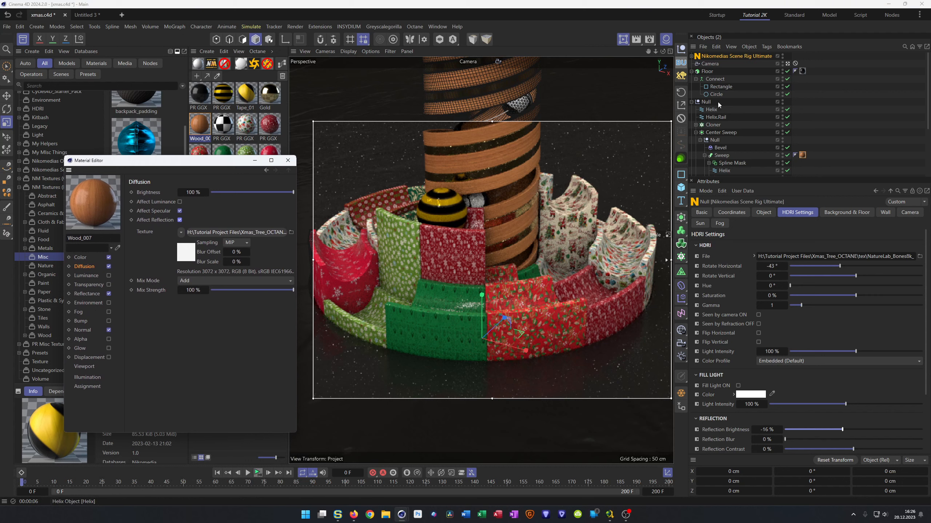
{"action": "left_click", "coordinate": [691, 72]}
{"action": "left_click", "coordinate": [691, 79]}
{"action": "left_click", "coordinate": [692, 79]}
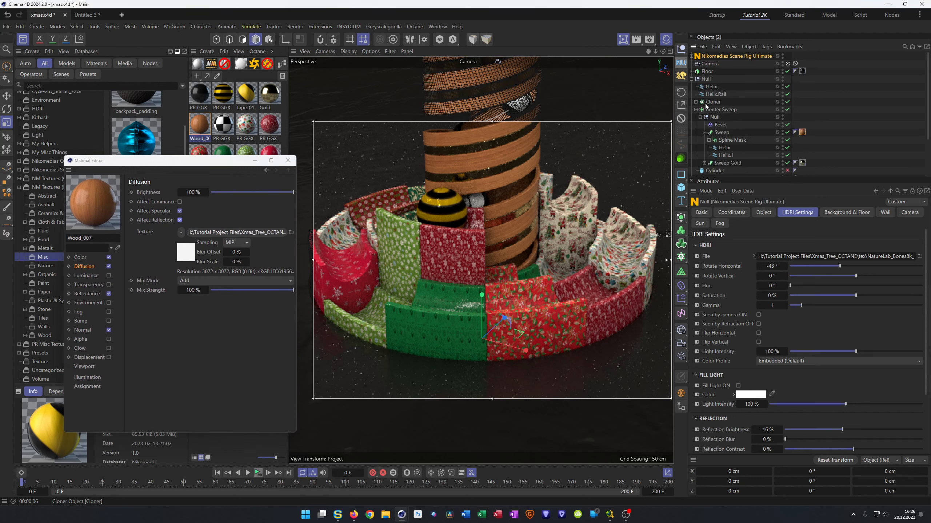
{"action": "left_click", "coordinate": [693, 106]}
{"action": "left_click", "coordinate": [696, 102]}
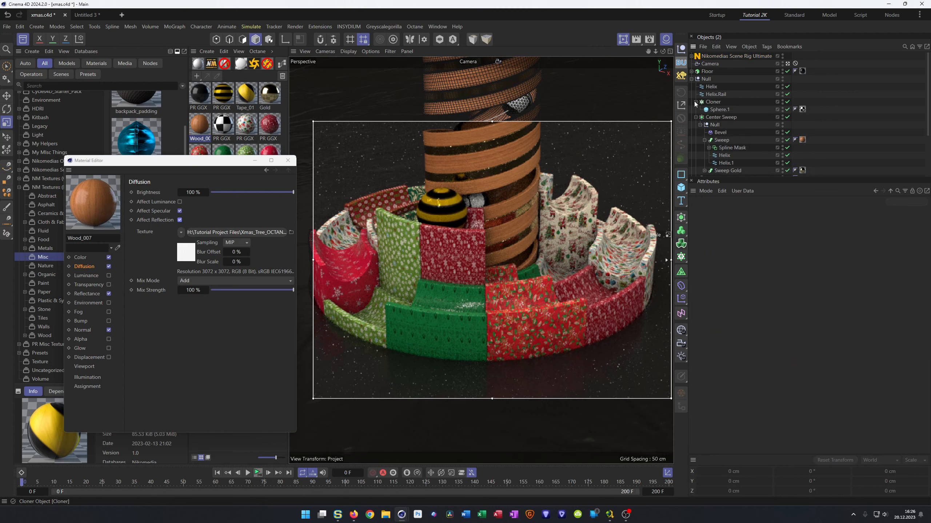
{"action": "double_click", "coordinate": [713, 103]}
{"action": "key", "text": "End"}
{"action": "type", "text": "Spheres"}
{"action": "key", "text": "Return"}
{"action": "key", "text": "ctrl+s"}
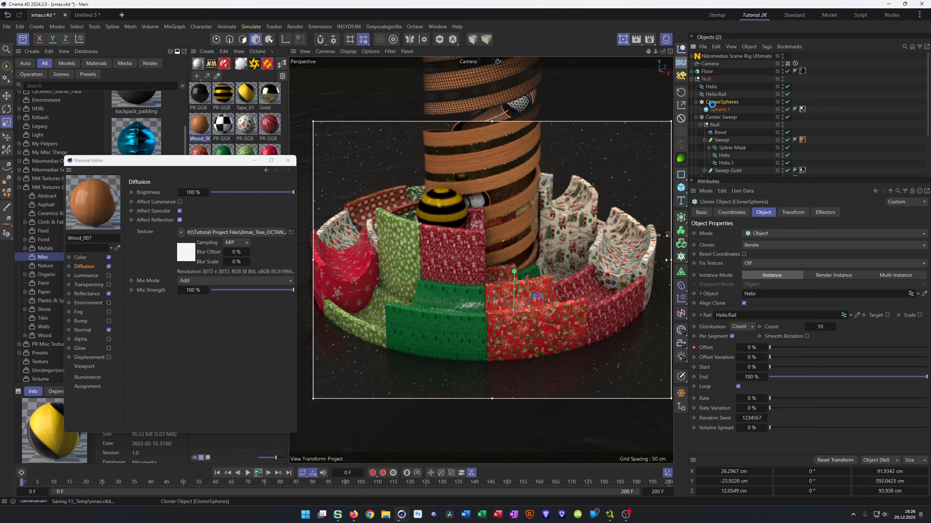
Step: Replace the checker material on Sphere.1 with the black-and-yellow striped material and set its projection to Spherical
{"action": "left_click", "coordinate": [719, 111]}
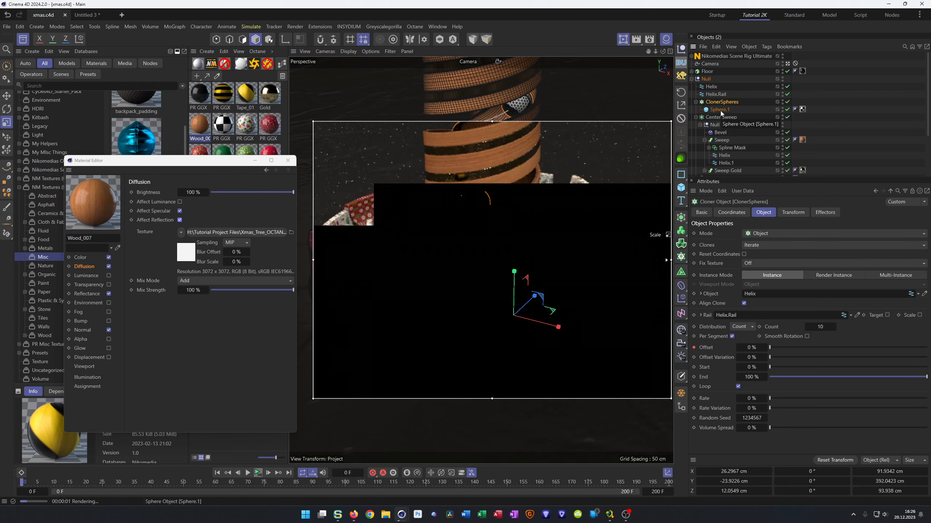
{"action": "left_click_drag", "start_coordinate": [226, 98], "coordinate": [803, 110]}
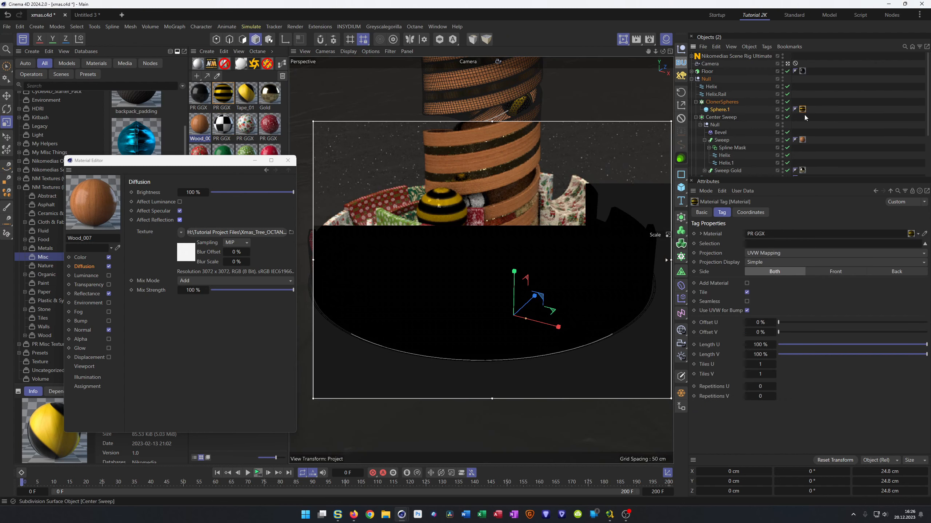
{"action": "left_click", "coordinate": [771, 253]}
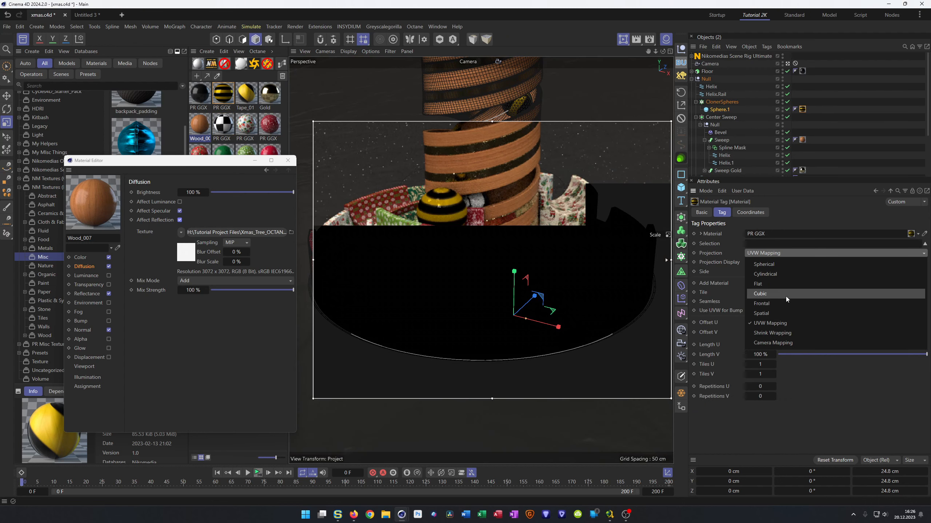
{"action": "left_click", "coordinate": [785, 263]}
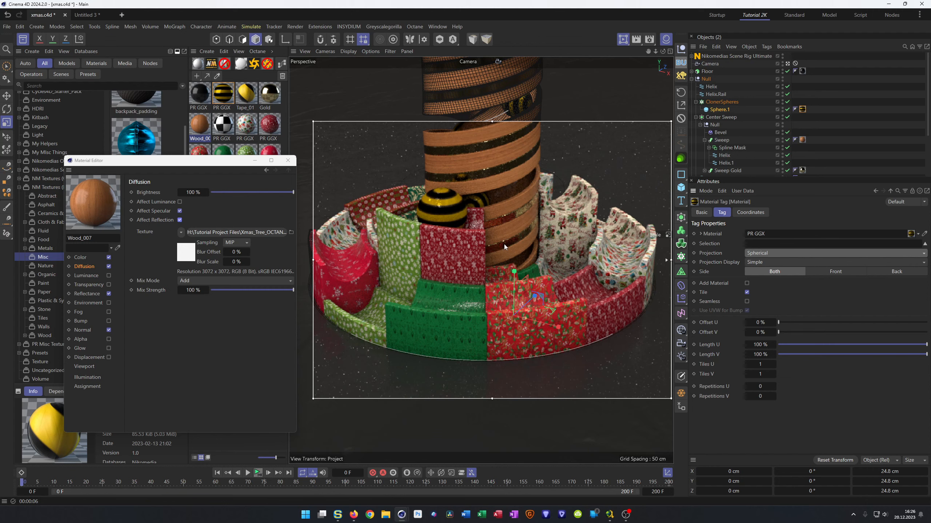
Step: Turn off the interactive render region, close the Material Editor and save the scene
{"action": "left_click", "coordinate": [624, 40]}
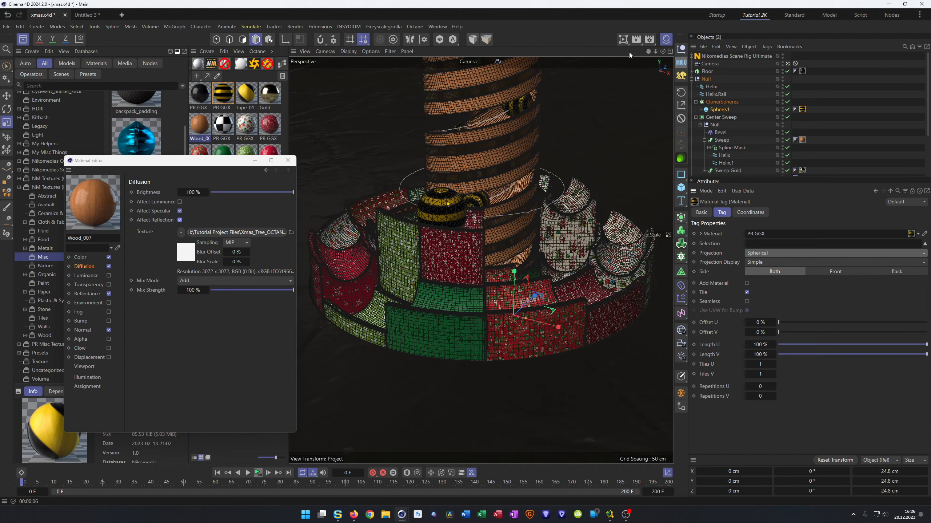
{"action": "left_click", "coordinate": [288, 161]}
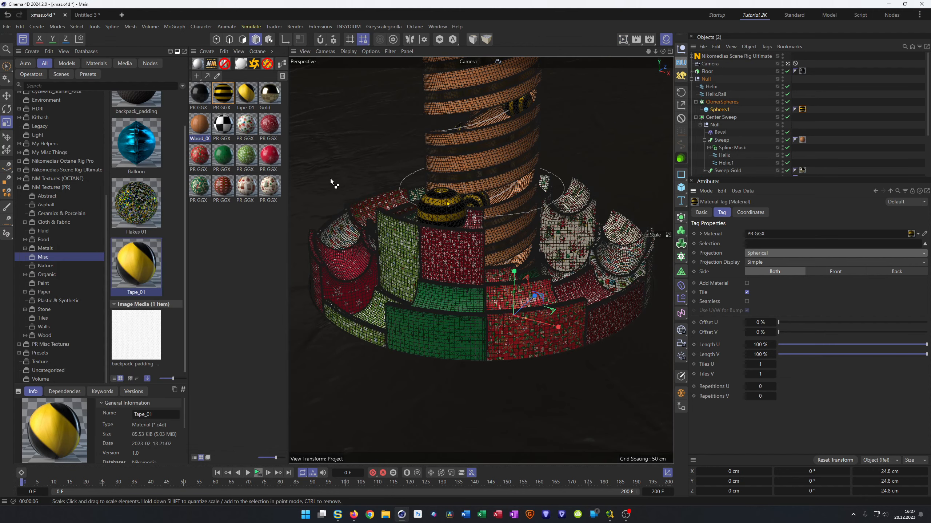
{"action": "key", "text": "ctrl+s"}
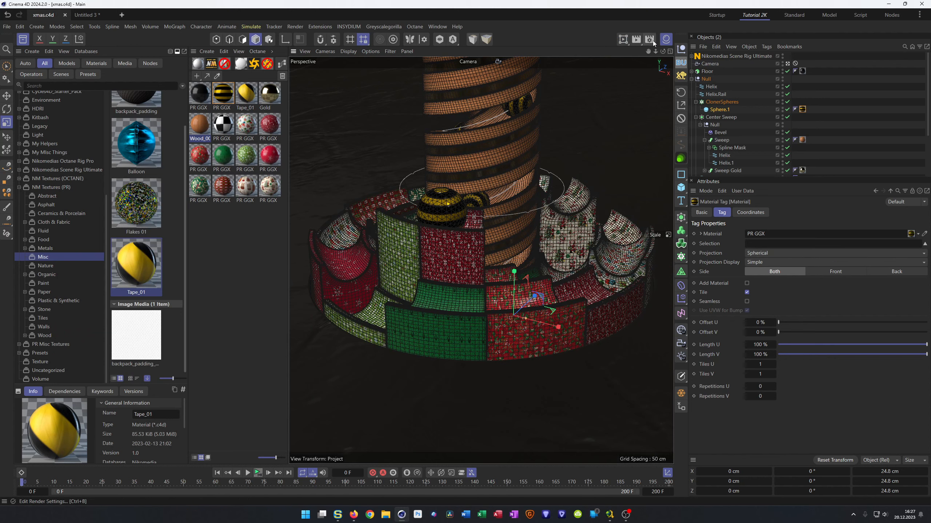
Step: Load the Mid GI render preset and set its output to 720 × 720 pixels with the ratio locked
{"action": "left_click", "coordinate": [650, 39]}
{"action": "right_click", "coordinate": [710, 265]}
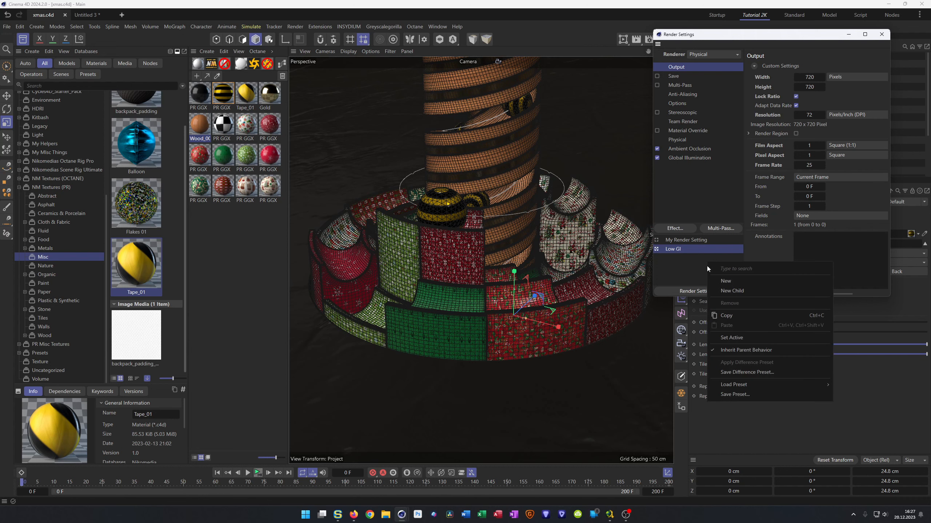
{"action": "mouse_move", "coordinate": [775, 384]}
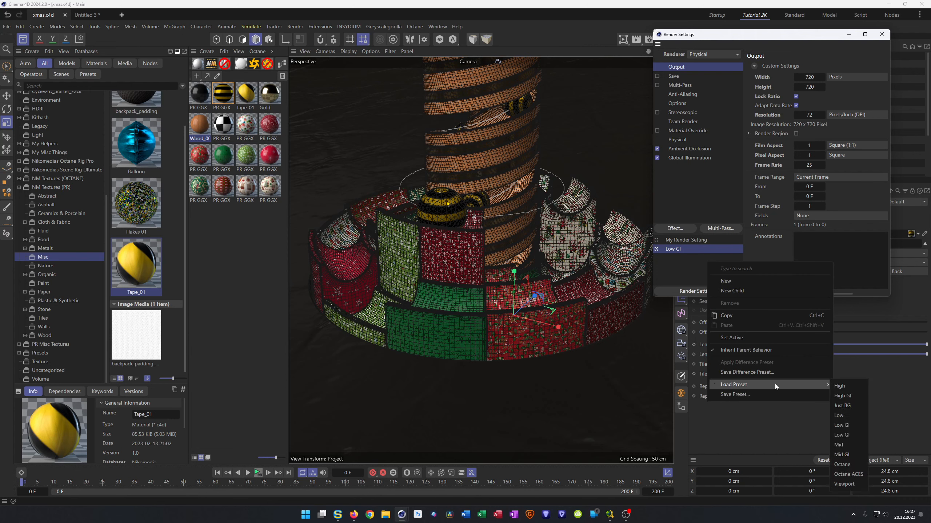
{"action": "left_click", "coordinate": [847, 455]}
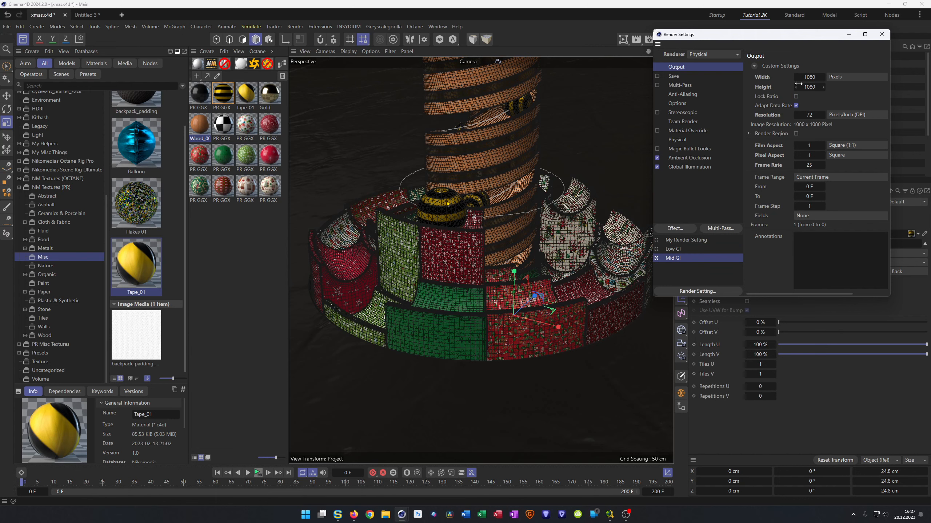
{"action": "left_click", "coordinate": [796, 97]}
Step: Remove the Magic Bullet Looks effect from the Mid GI render setting and check its Global Illumination options
{"action": "left_click", "coordinate": [680, 149]}
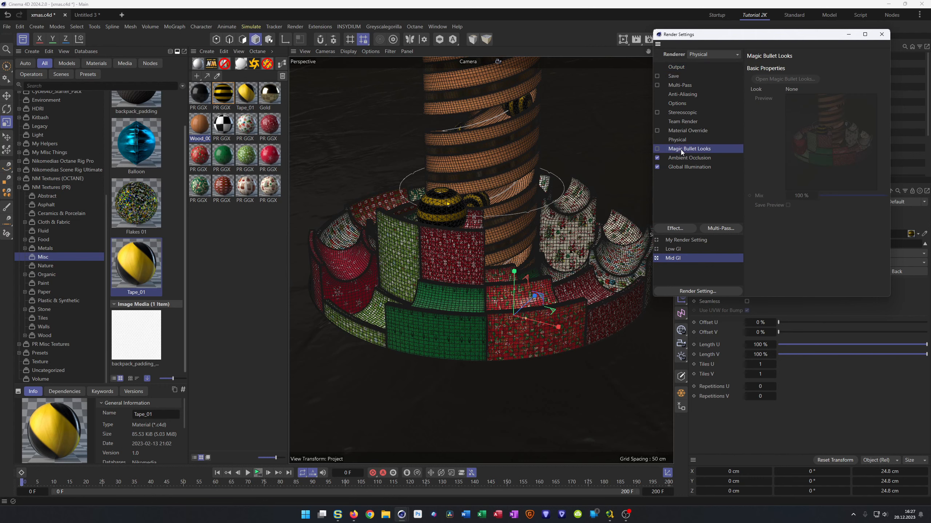
{"action": "key", "text": "Delete"}
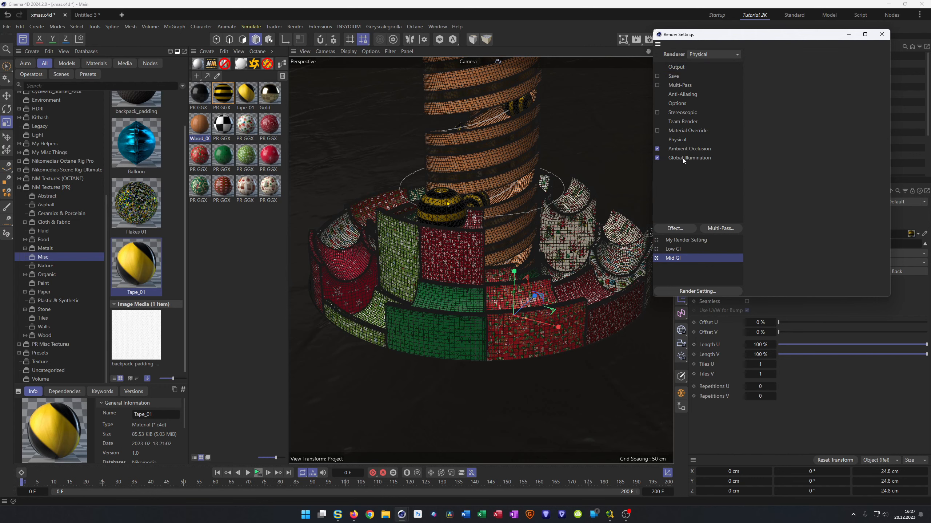
{"action": "left_click", "coordinate": [682, 158]}
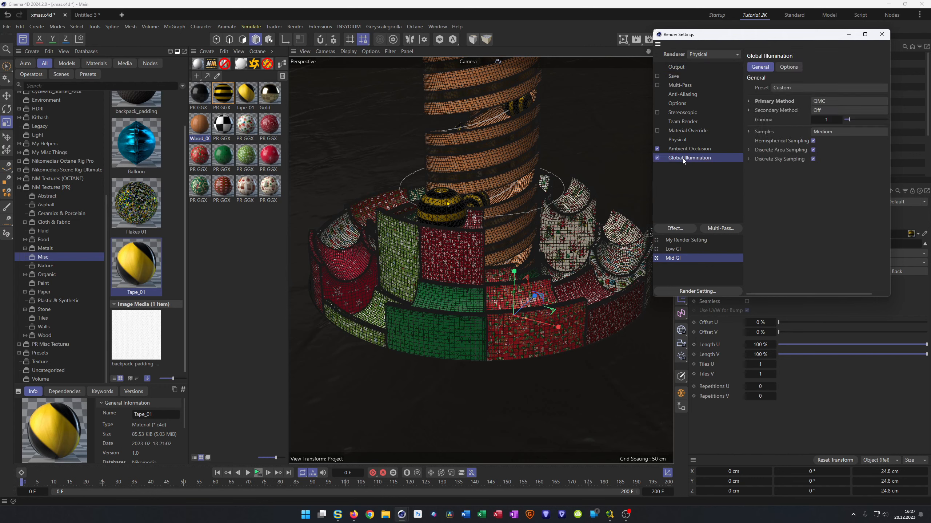
Step: Set the Physical renderer's Sampling Subdivisions to 3, Shading Subdivisions (Max) to 3 and Shading Error Threshold to 20 %
{"action": "left_click", "coordinate": [678, 139]}
{"action": "left_click", "coordinate": [871, 162]}
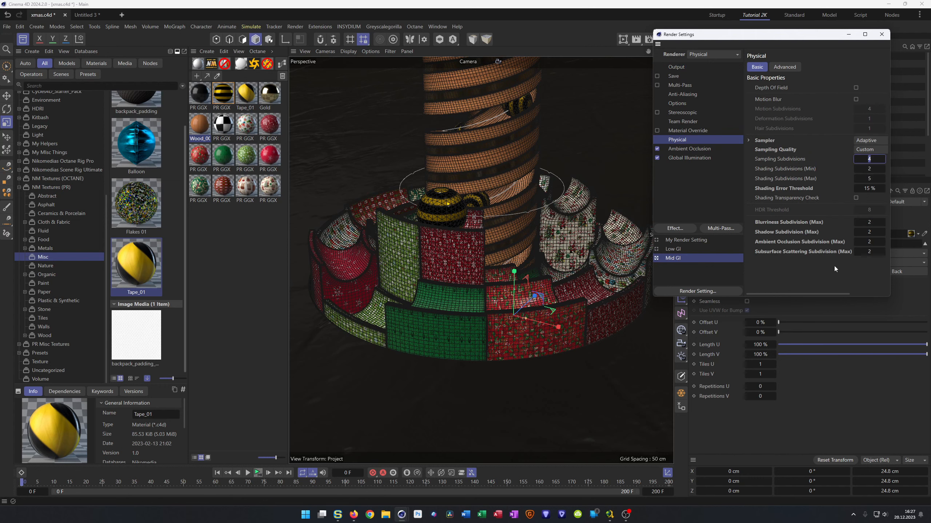
{"action": "type", "text": "3"}
{"action": "key", "text": "Tab"}
{"action": "type", "text": "3"}
{"action": "key", "text": "Tab"}
{"action": "type", "text": "20"}
{"action": "key", "text": "Return"}
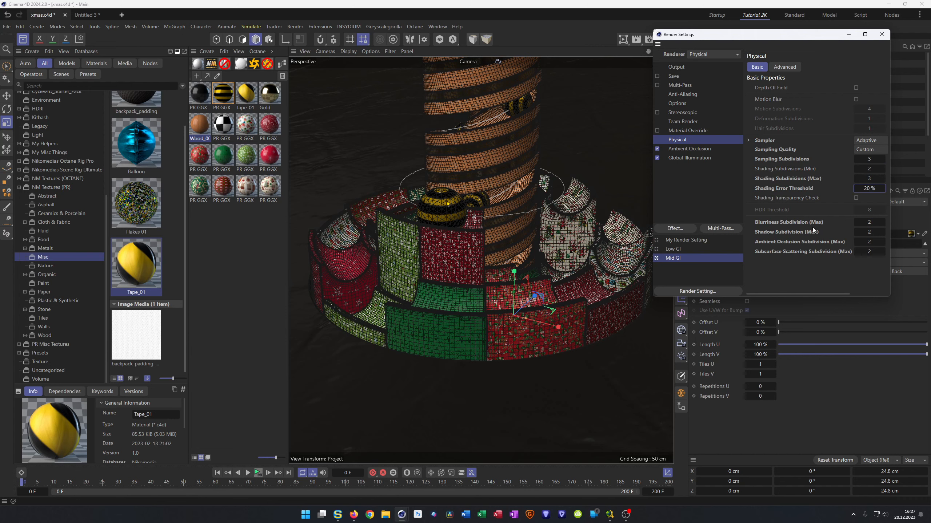
Step: Set the Physical renderer's maximum blurriness, shadow, ambient occlusion and subsurface scattering subdivisions to 1
{"action": "left_click", "coordinate": [871, 223]}
{"action": "type", "text": "1"}
{"action": "key", "text": "Tab"}
{"action": "type", "text": "1"}
{"action": "key", "text": "Tab"}
Step: Render the frame in the Picture Viewer, compare it with the previous render and close the viewer
{"action": "key", "text": "shift+r"}
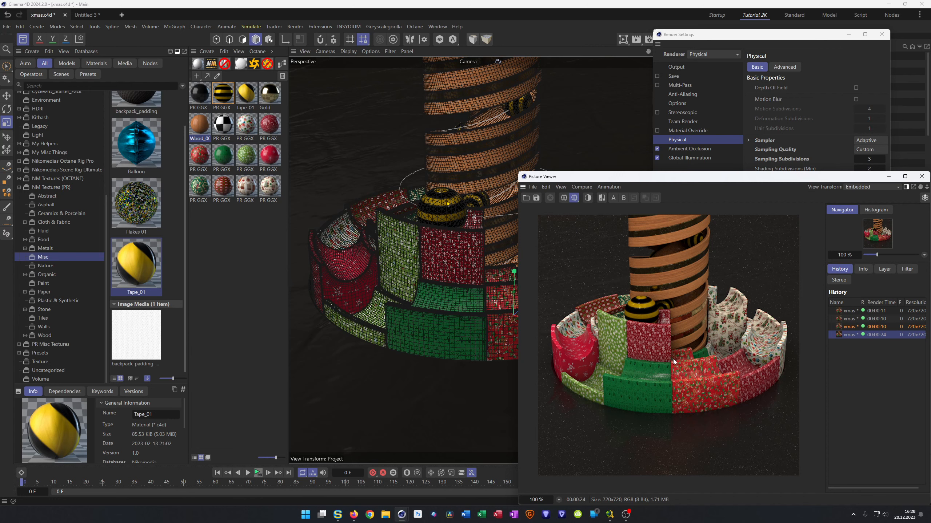
{"action": "left_click", "coordinate": [882, 328]}
{"action": "left_click", "coordinate": [881, 335]}
{"action": "left_click", "coordinate": [922, 177]}
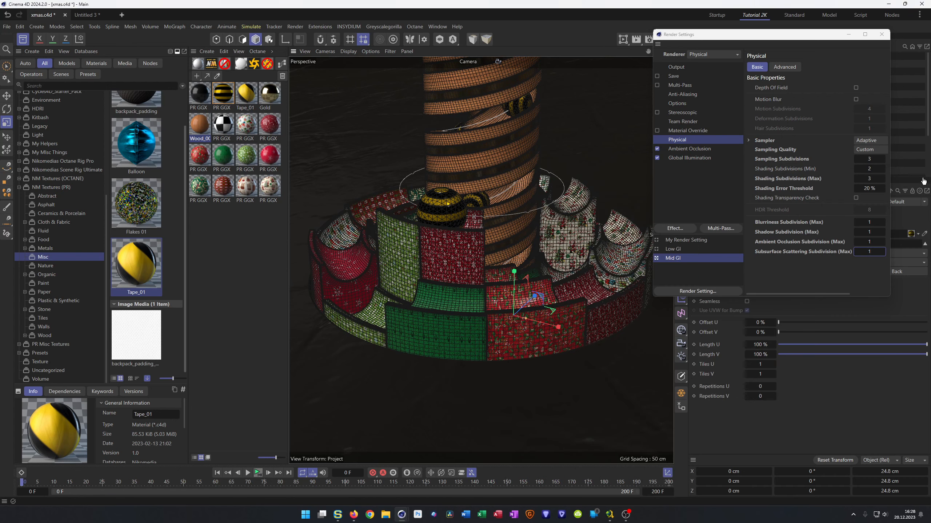
Step: Add a Denoiser effect to the Mid GI setting and set the maximum blurriness and ambient occlusion subdivisions to 2
{"action": "left_click", "coordinate": [679, 228]}
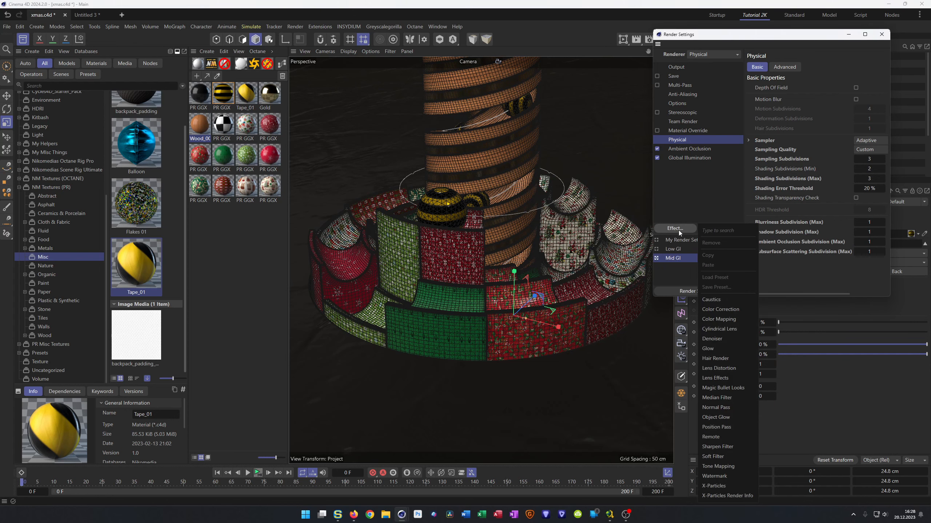
{"action": "left_click", "coordinate": [734, 348]}
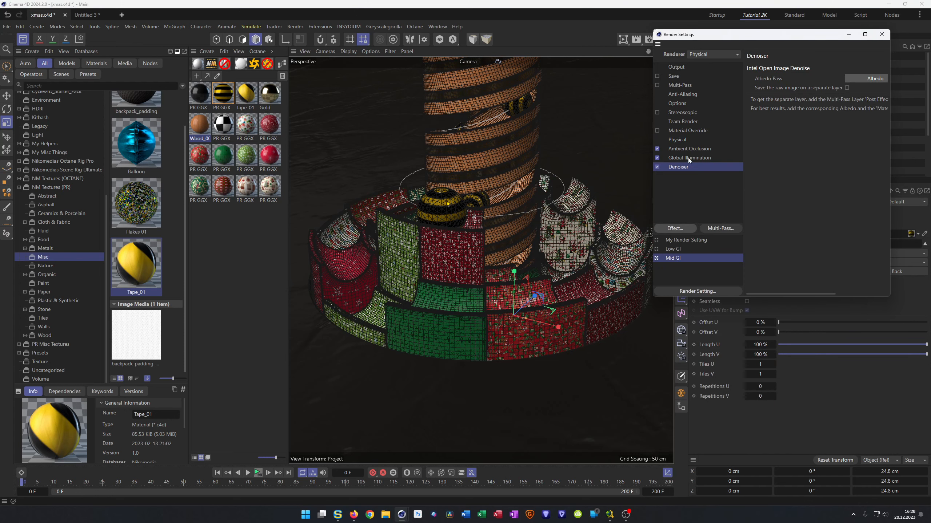
{"action": "left_click", "coordinate": [677, 143]}
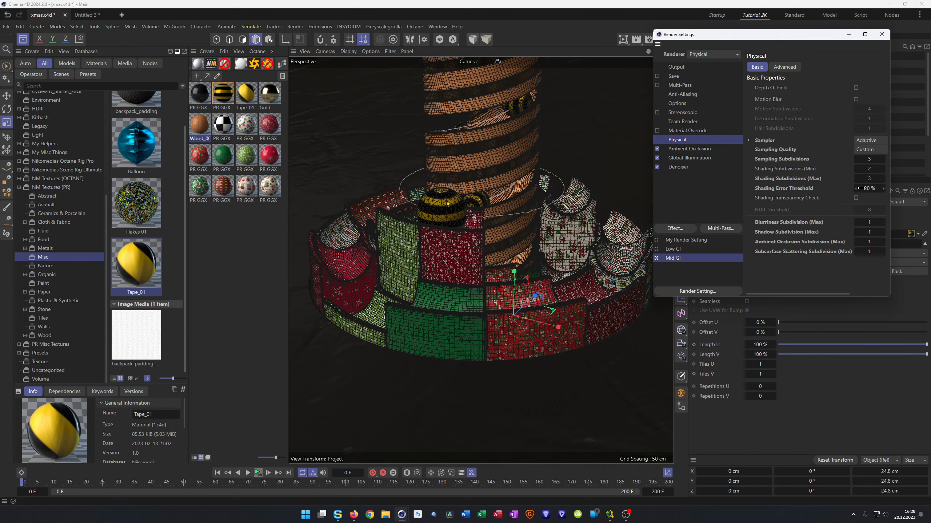
{"action": "double_click", "coordinate": [866, 224]}
{"action": "type", "text": "2"}
{"action": "key", "text": "Tab"}
{"action": "key", "text": "Tab"}
{"action": "type", "text": "2"}
Step: Render the denoised frame in the Picture Viewer, compare it with the previous noisy render and close the viewer
{"action": "key", "text": "shift+r"}
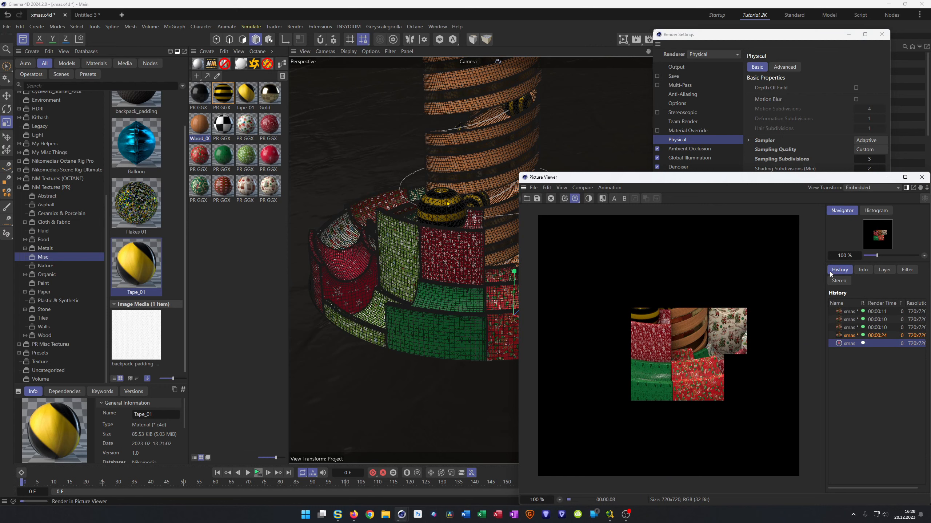
{"action": "left_click", "coordinate": [841, 338]}
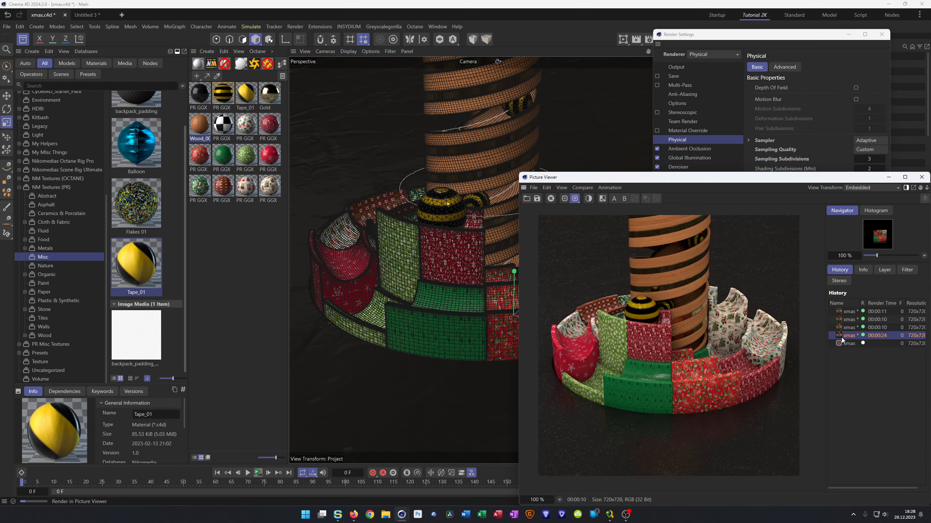
{"action": "left_click", "coordinate": [842, 344]}
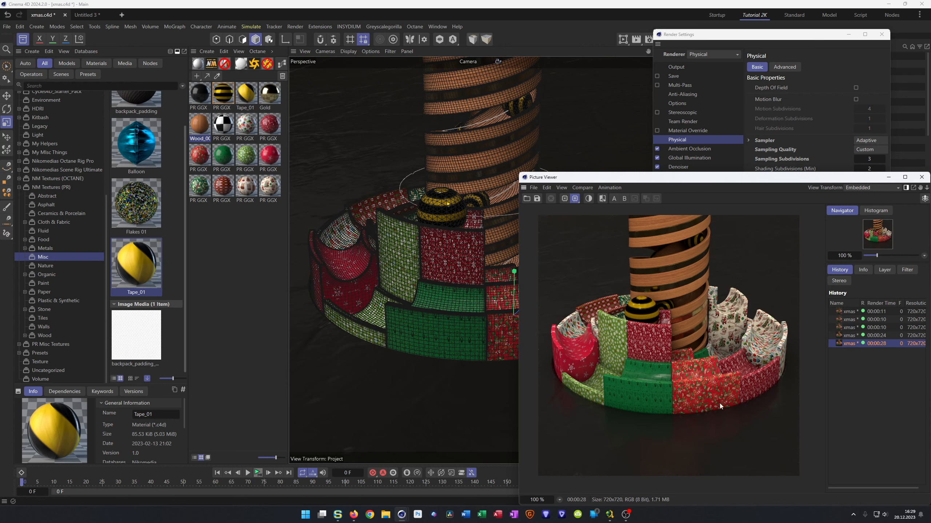
{"action": "left_click", "coordinate": [849, 335]}
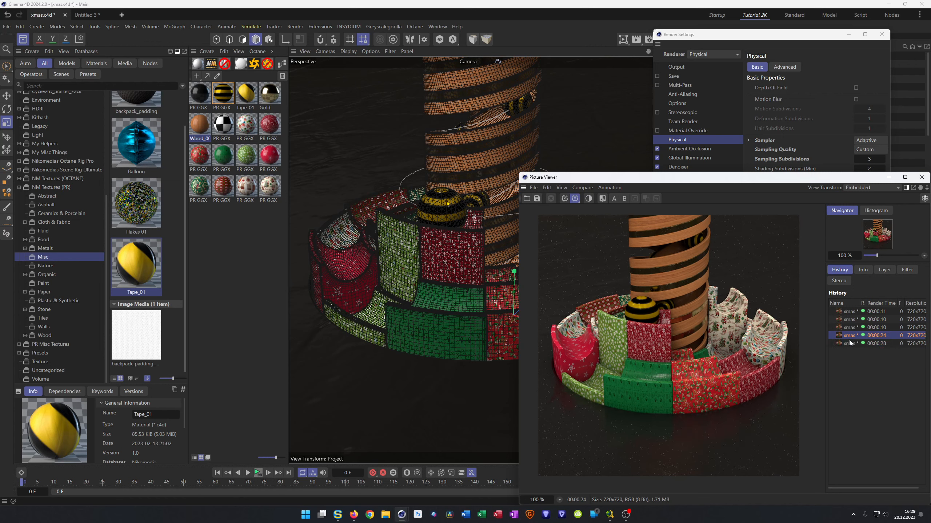
{"action": "left_click", "coordinate": [850, 345]}
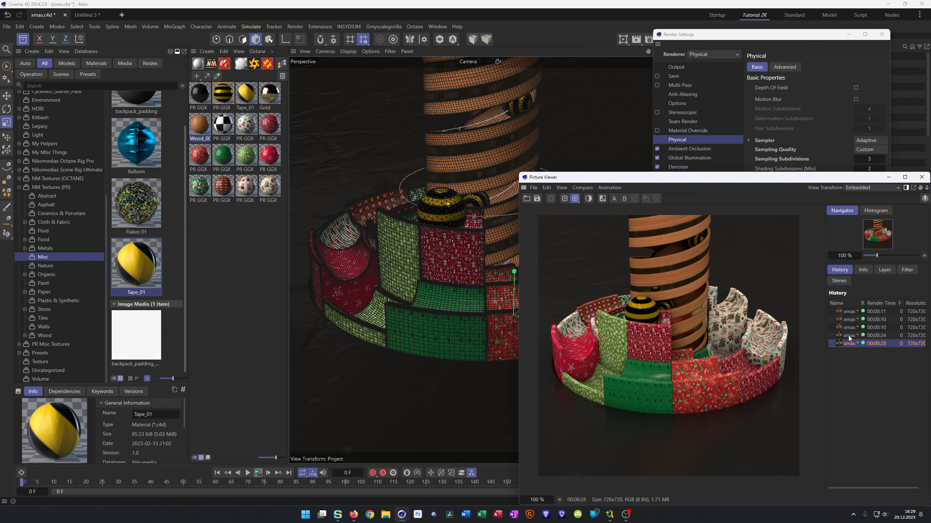
{"action": "left_click", "coordinate": [848, 336]}
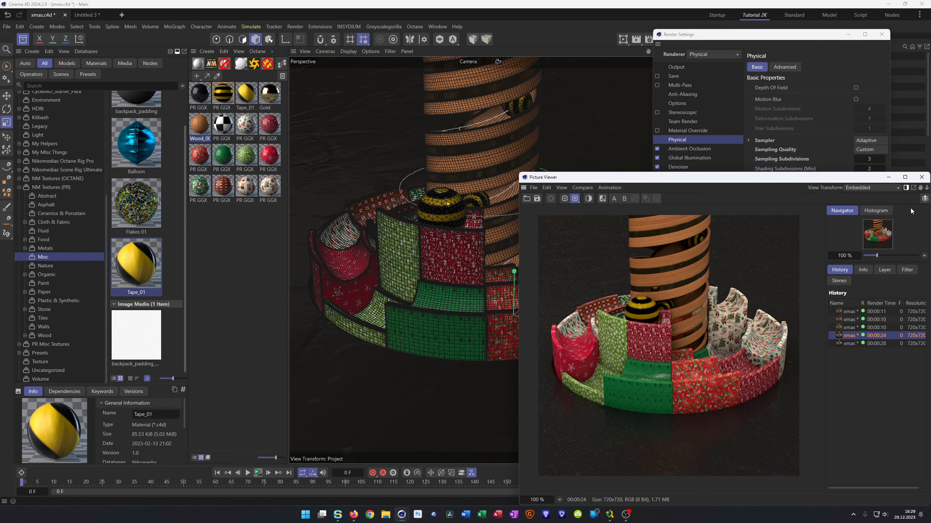
{"action": "left_click", "coordinate": [922, 177]}
Step: Close the render settings, save the scene and play the animation
{"action": "left_click", "coordinate": [882, 35]}
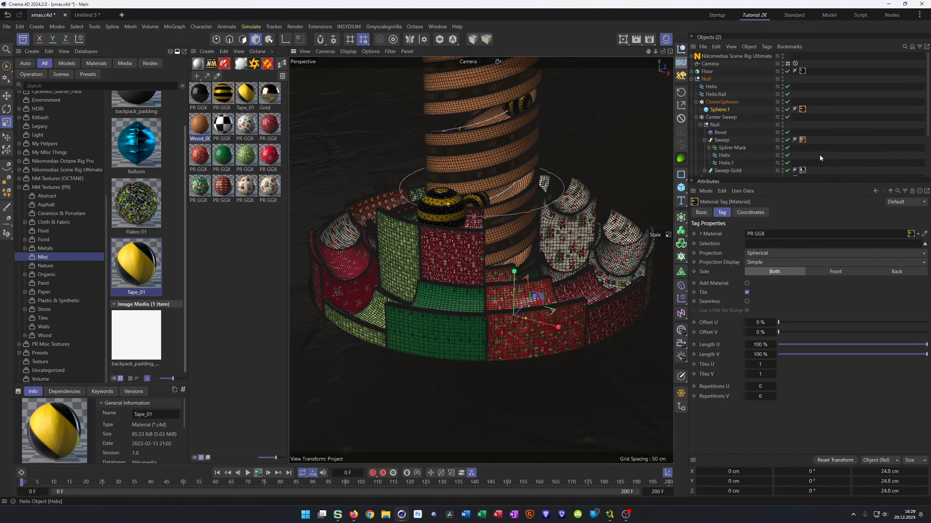
{"action": "key", "text": "ctrl+s"}
{"action": "left_click", "coordinate": [255, 472]}
Step: Set the rotation of Sphere.1's striped material tag to 90° heading and 90° pitch
{"action": "left_click", "coordinate": [740, 213]}
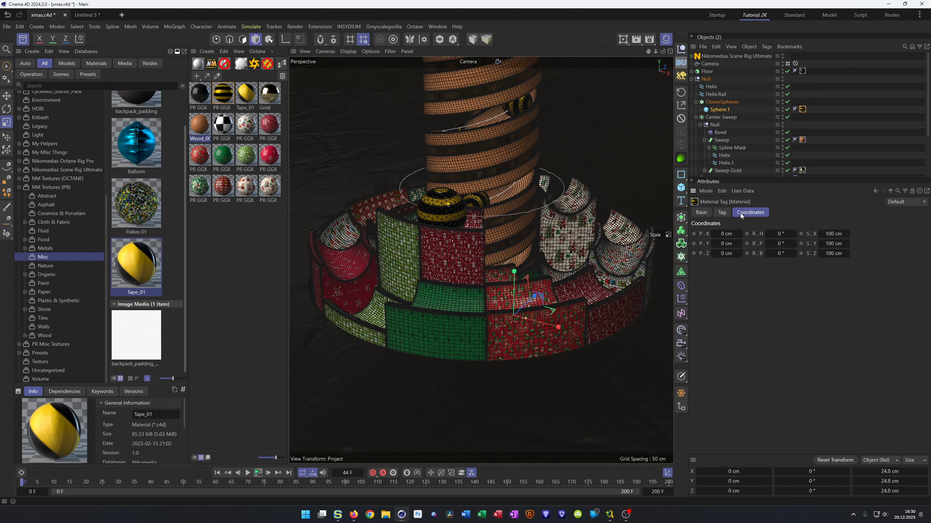
{"action": "left_click", "coordinate": [784, 234]}
{"action": "type", "text": "90"}
{"action": "key", "text": "Return"}
{"action": "left_click", "coordinate": [777, 245]}
{"action": "type", "text": "90"}
{"action": "key", "text": "Return"}
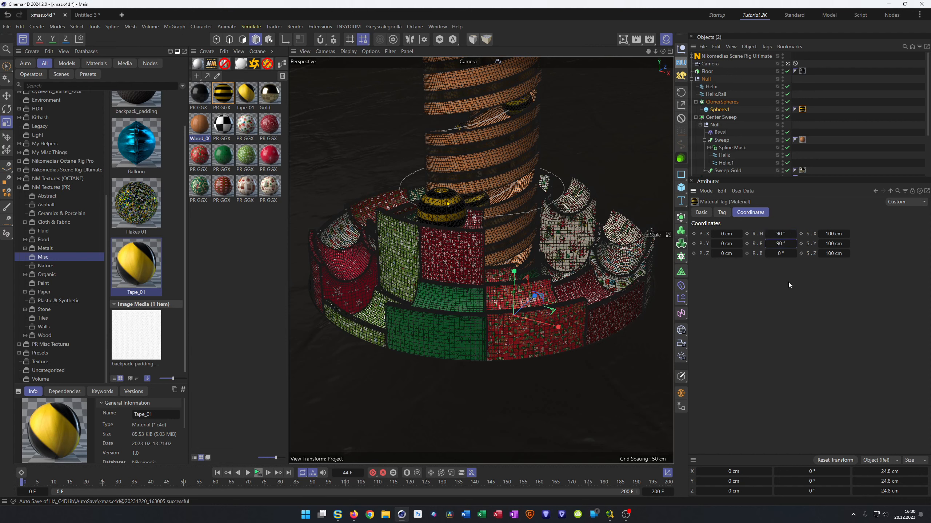
Step: Set the striped material tag's heading rotation to 0° and play the animation to check the stripes on the spheres
{"action": "left_click", "coordinate": [780, 234]}
{"action": "type", "text": "0"}
{"action": "key", "text": "Return"}
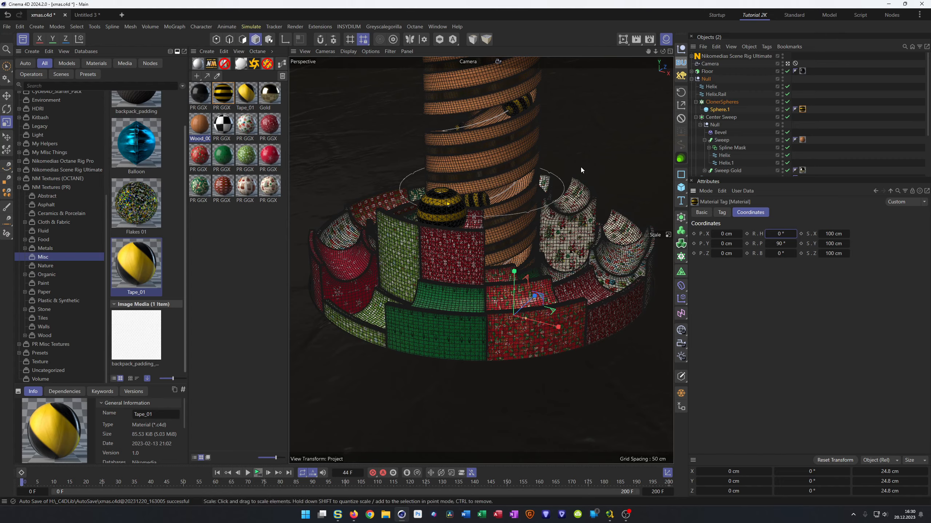
{"action": "left_click", "coordinate": [261, 473]}
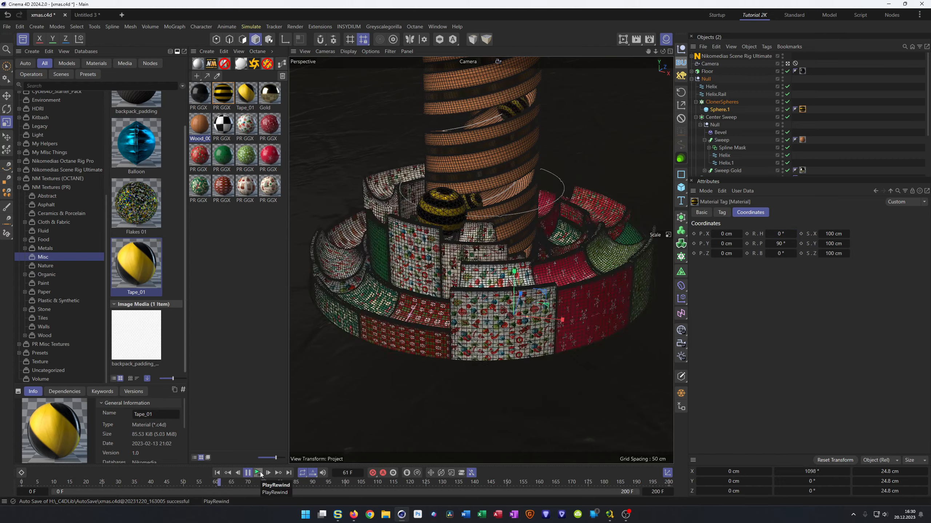
{"action": "left_click", "coordinate": [260, 472]}
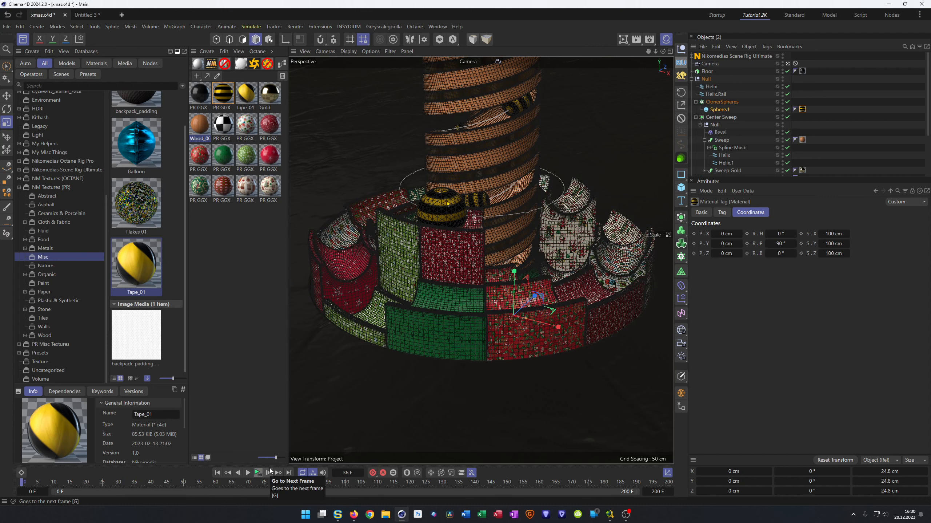